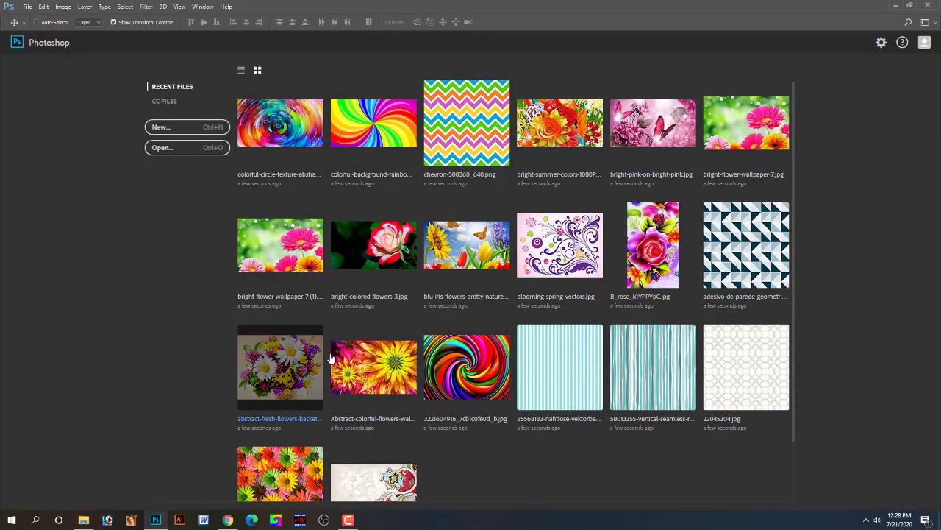
Step: Create a new white 84 × 36 inch, 72 ppi CMYK document
key(ctrl+n)
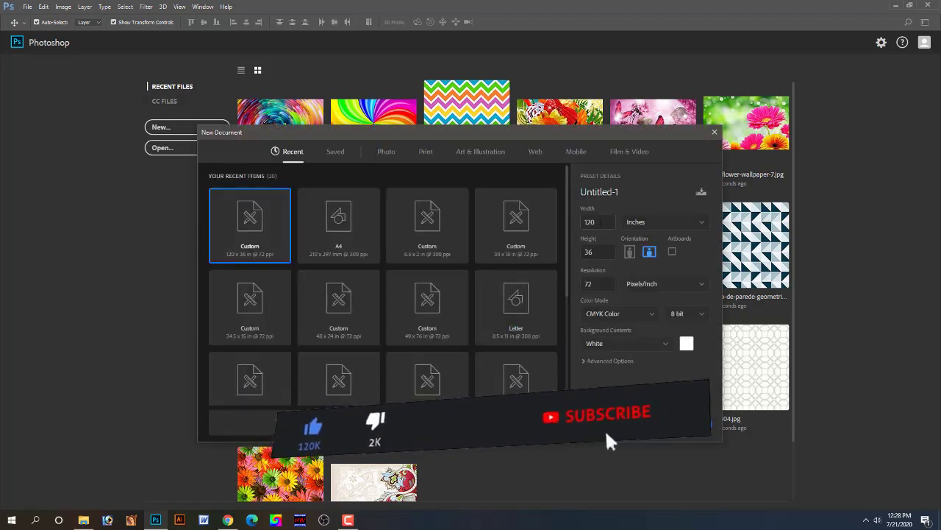
click(595, 222)
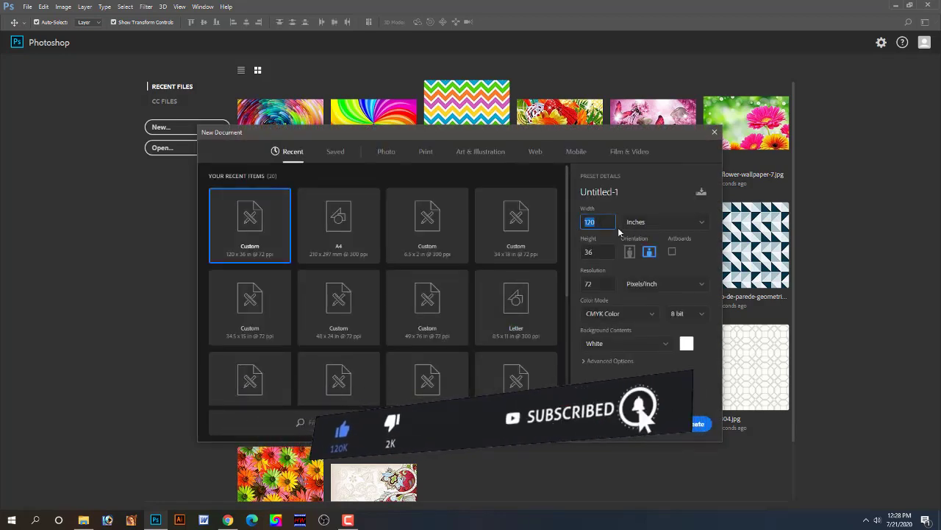
click(596, 251)
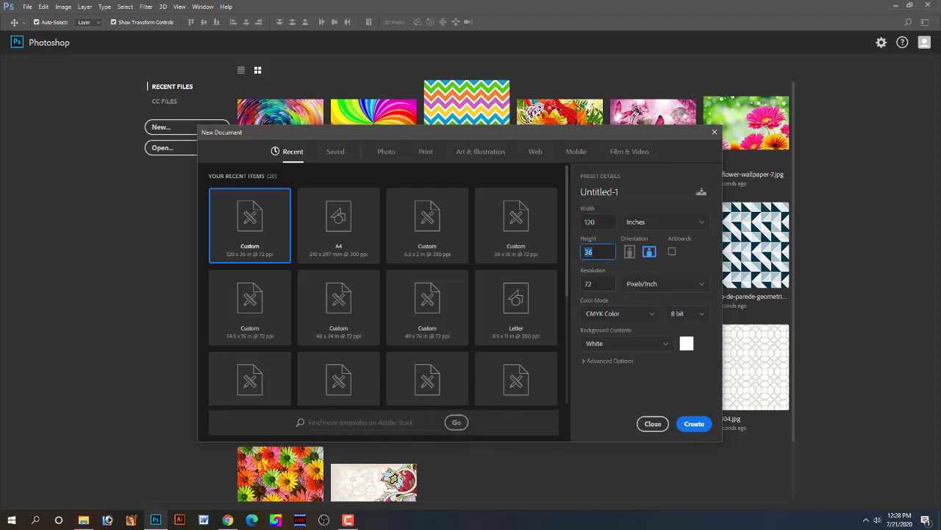
click(581, 224)
key(Tab)
key(shift+Tab)
text(84)
key(Tab)
key(Tab)
click(695, 425)
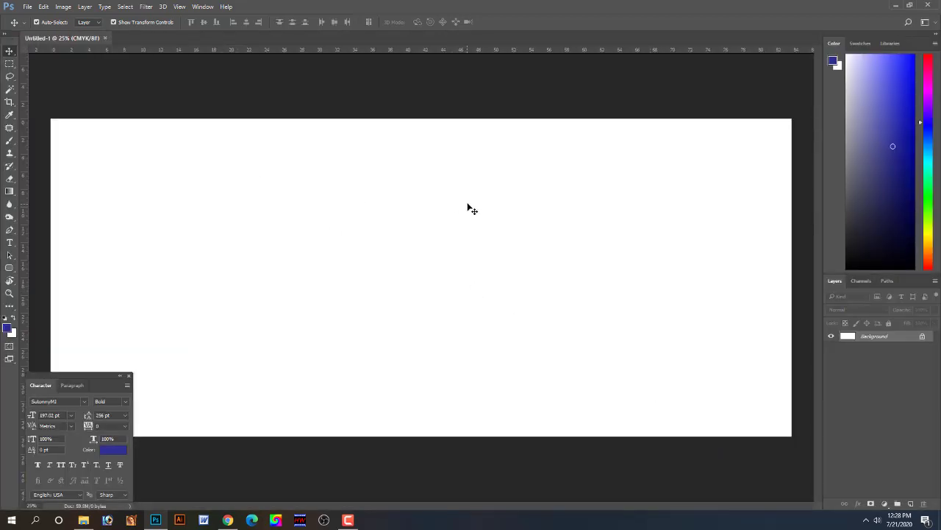
Step: Add a vertical guide through the canvas centre and a top margin guide about 2 inches down
click(9, 102)
drag(25, 101, 421, 174)
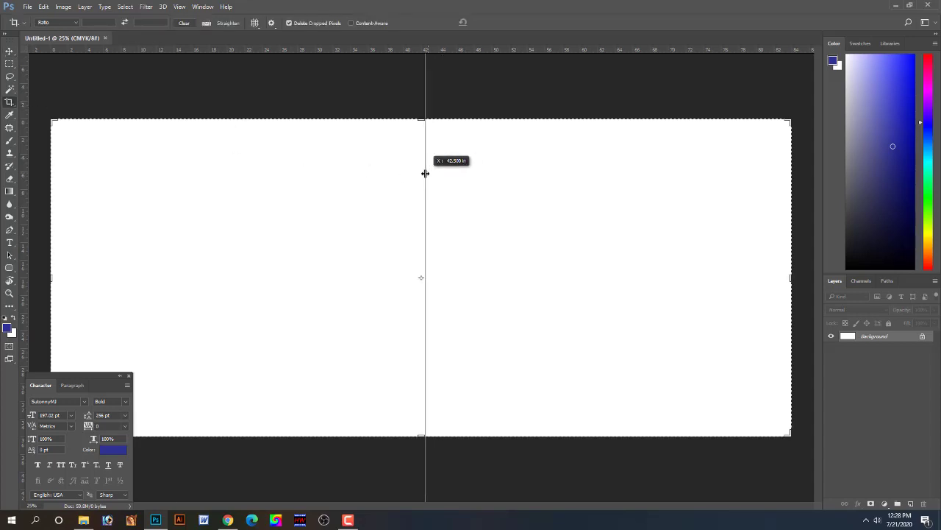
click(10, 51)
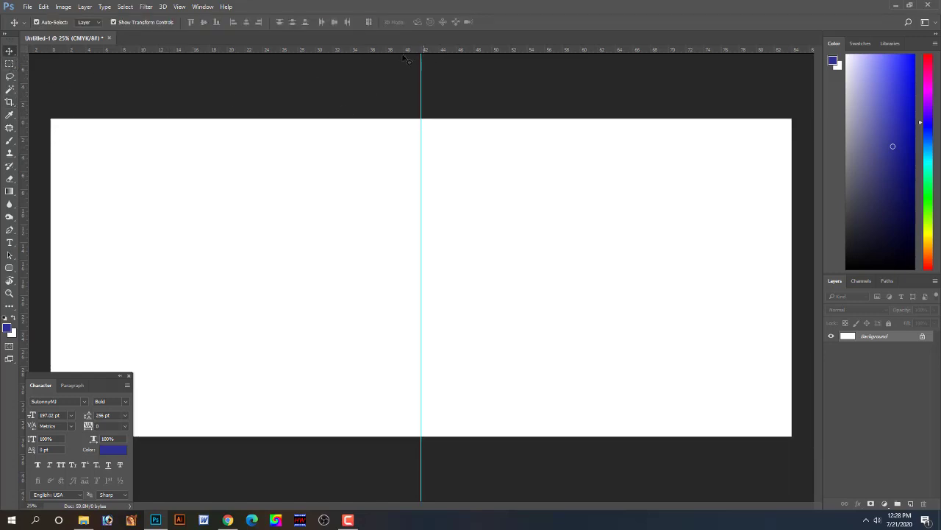
drag(399, 52, 406, 137)
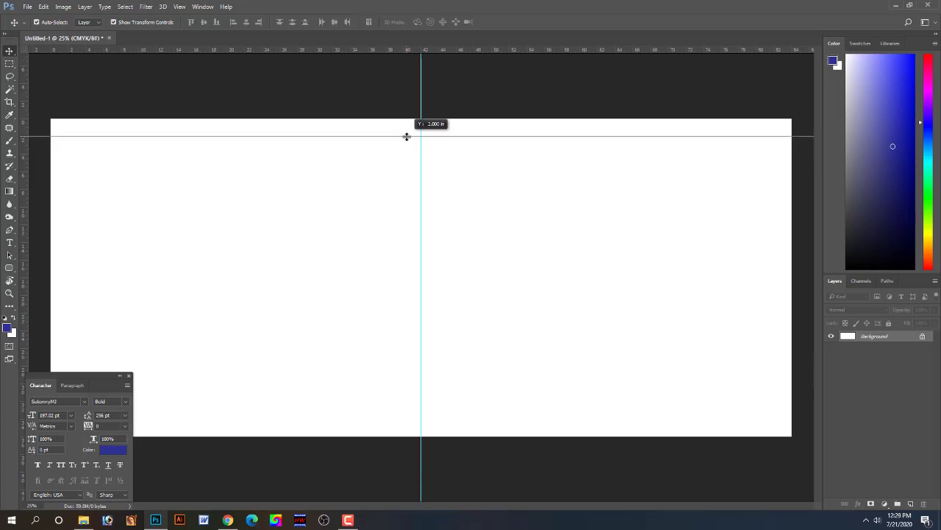
drag(407, 137, 407, 136)
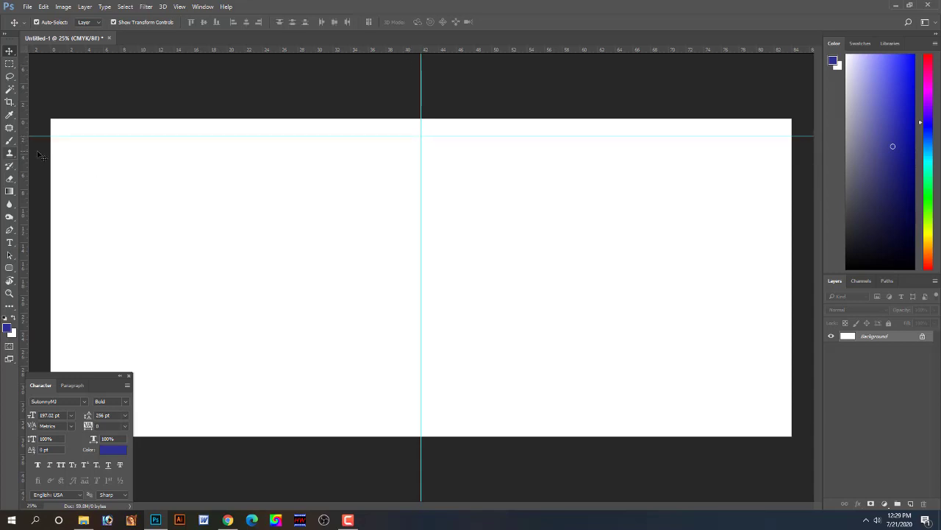
Step: Add left, right and bottom margin guides about 2 inches from the edges
drag(44, 98, 68, 108)
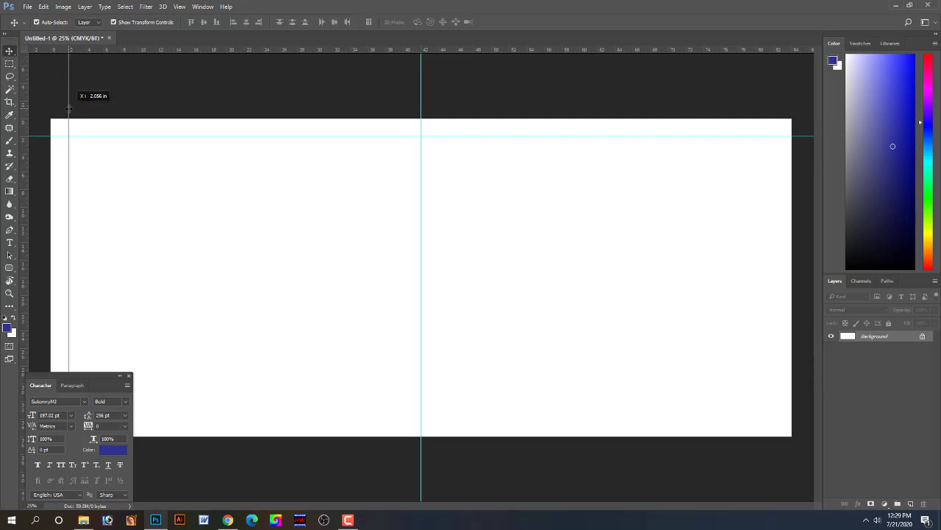
drag(69, 108, 67, 108)
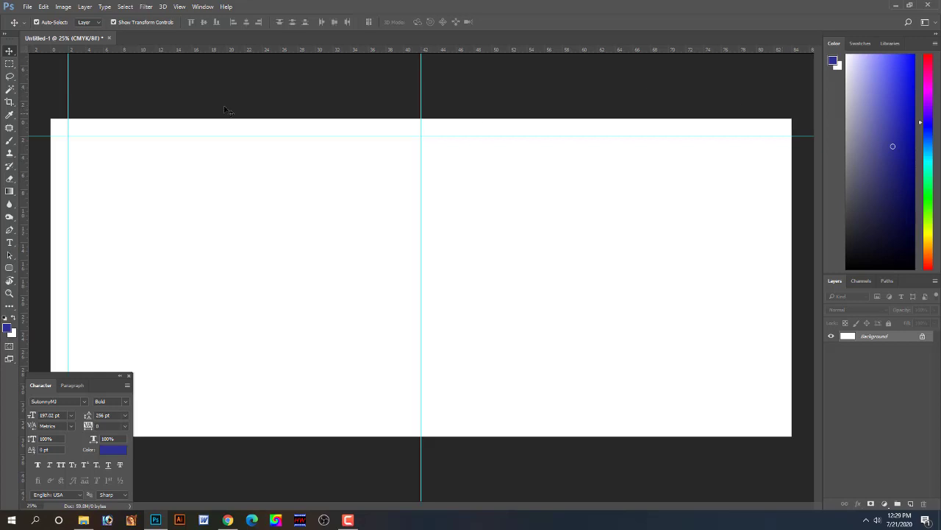
drag(26, 76, 775, 122)
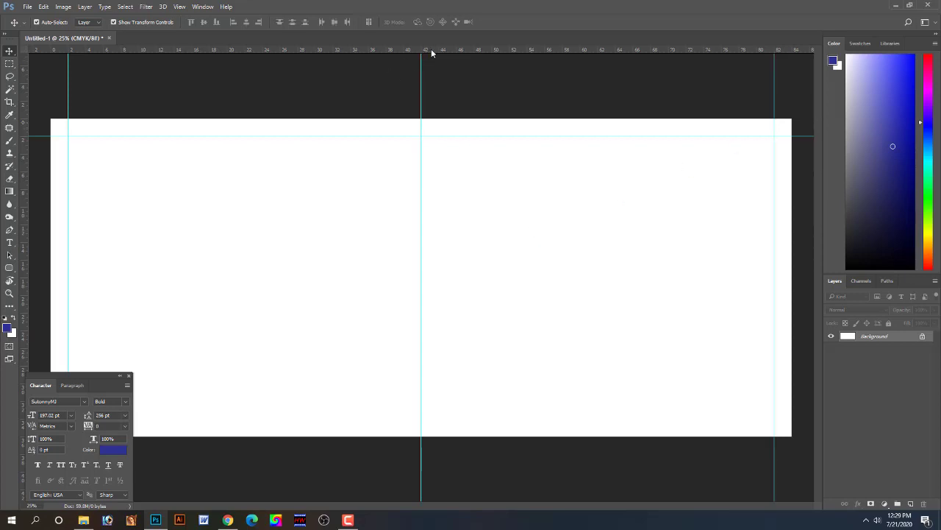
drag(431, 49, 473, 421)
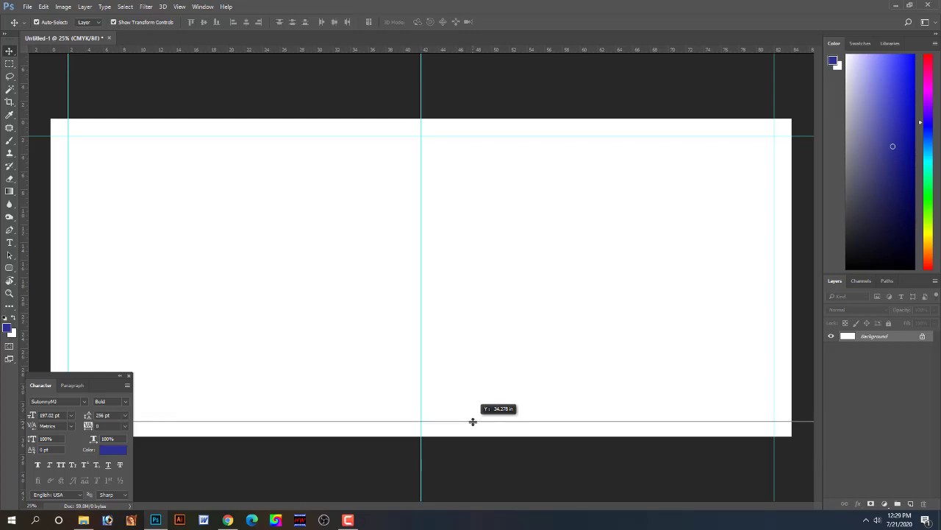
drag(473, 421, 473, 421)
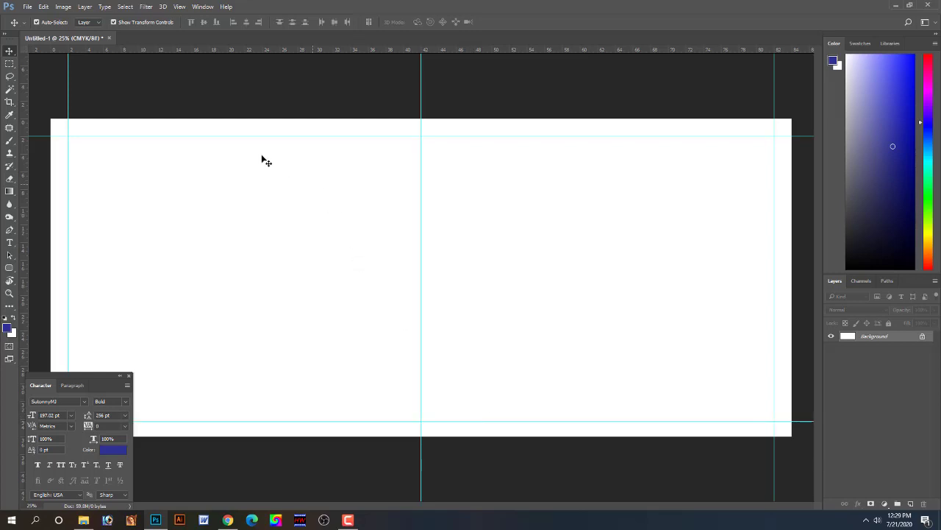
key(ctrl+minus)
key(ctrl+plus)
key(ctrl+minus)
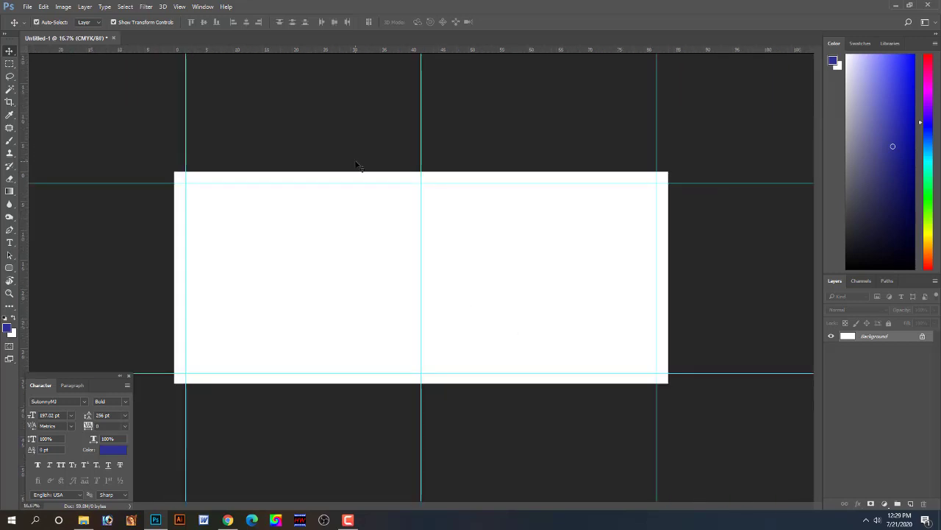
key(ctrl+plus)
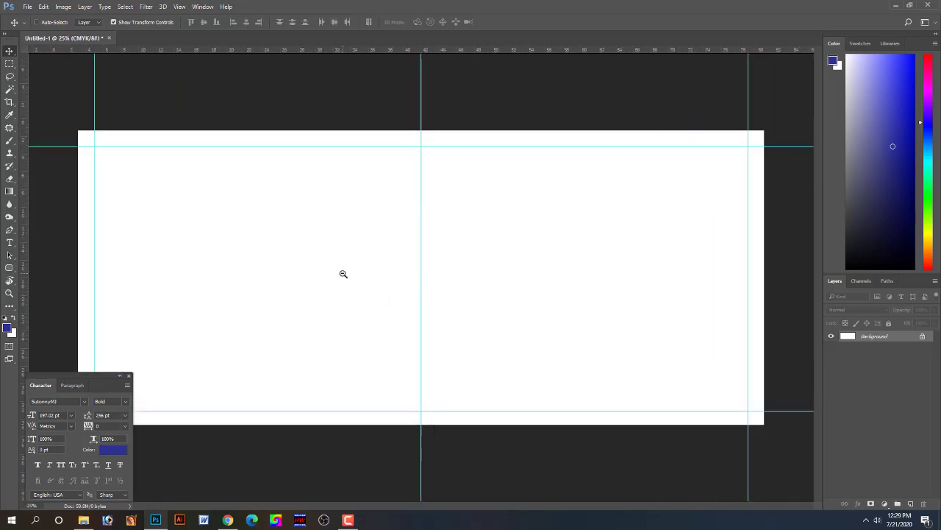
key(ctrl+minus)
Step: Type the Bengali title 'বাংলার সু স্টোর' and move it onto the centre guide
click(9, 242)
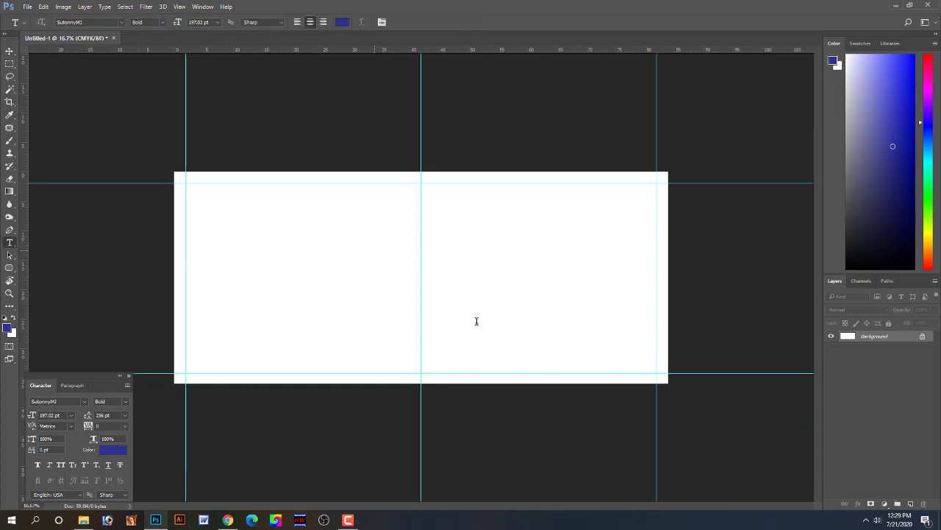
click(374, 248)
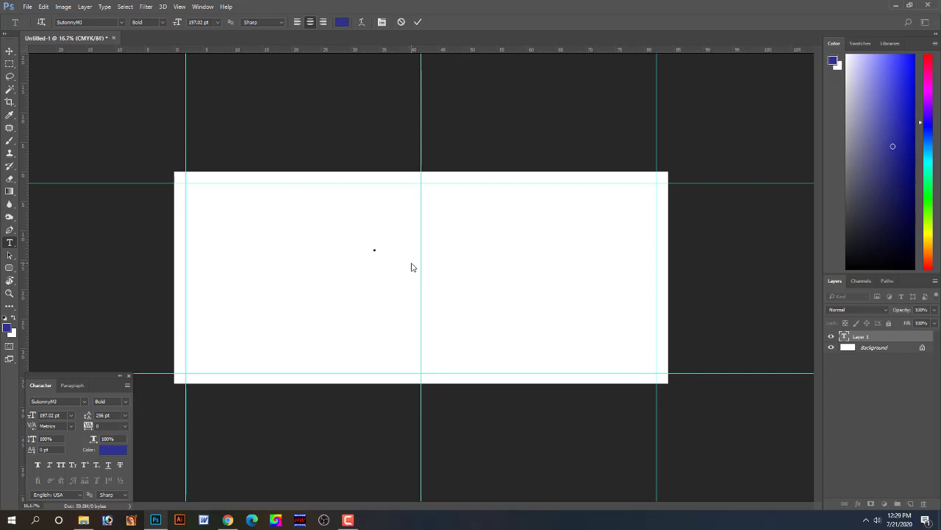
text(f)
text(\Vfv)
text( js )
text(c)
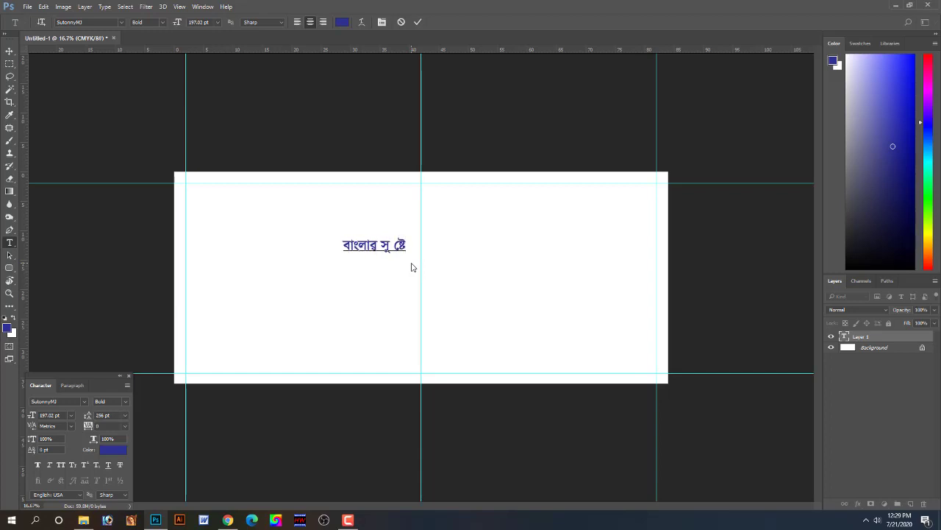
key(BackSpace)
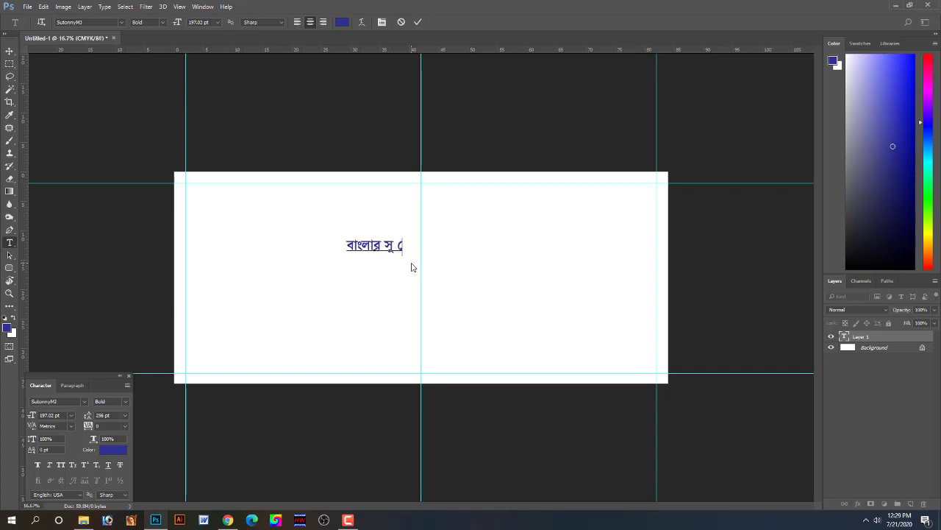
text(ngtfv)
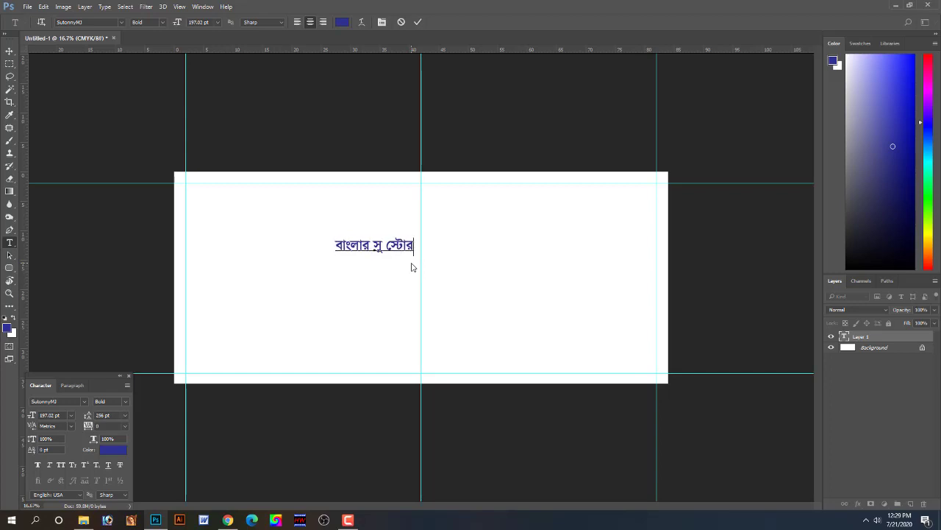
key(ctrl+Return)
key(v)
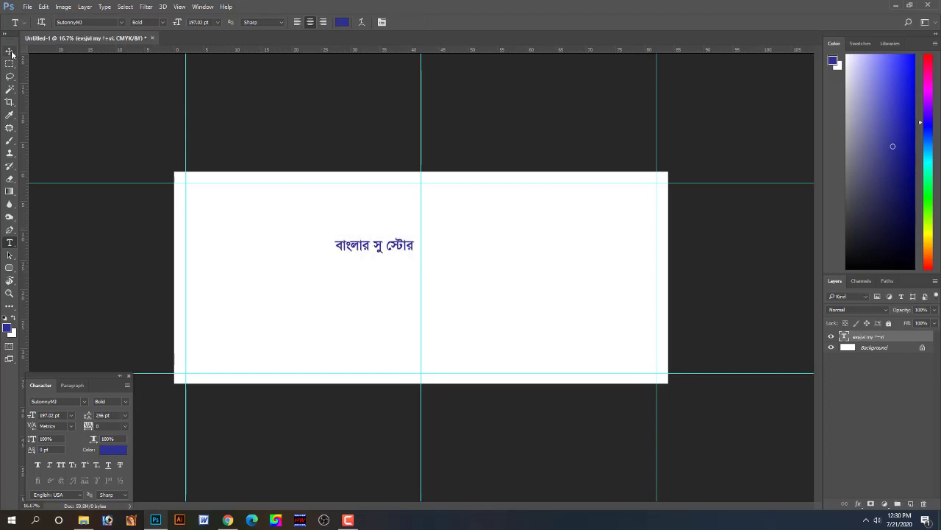
mouse_move(409, 247)
mouse_down()
mouse_move(572, 219)
mouse_move(562, 211)
mouse_move(621, 232)
mouse_up()
Step: Enlarge the Bengali title and nudge it down slightly
key(ctrl+t)
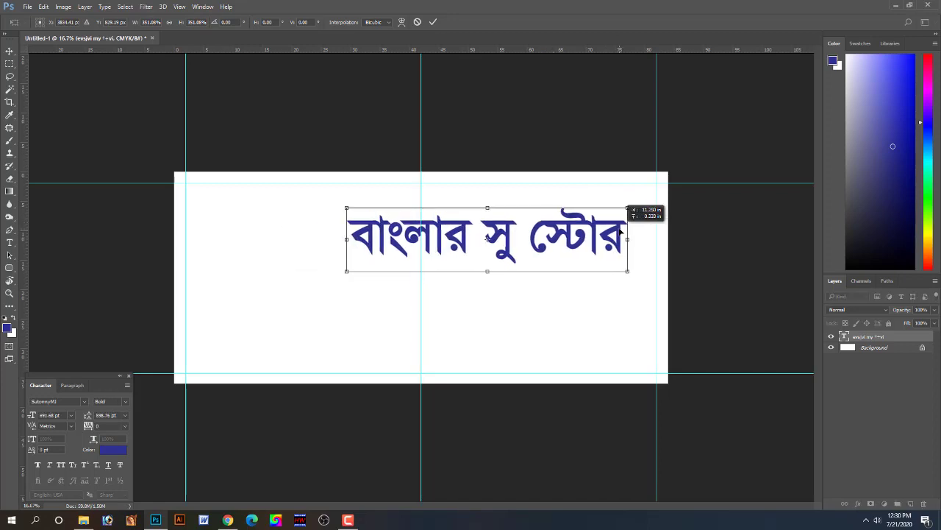
key(Return)
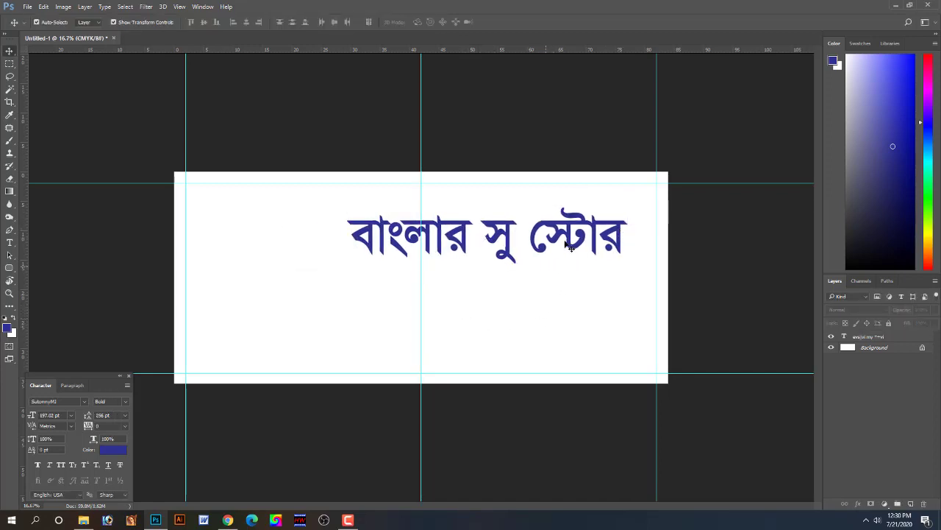
drag(573, 237, 582, 270)
Step: Duplicate the title below itself and scale the copy down to about 37%
click(582, 316)
click(585, 244)
click(543, 311)
click(412, 258)
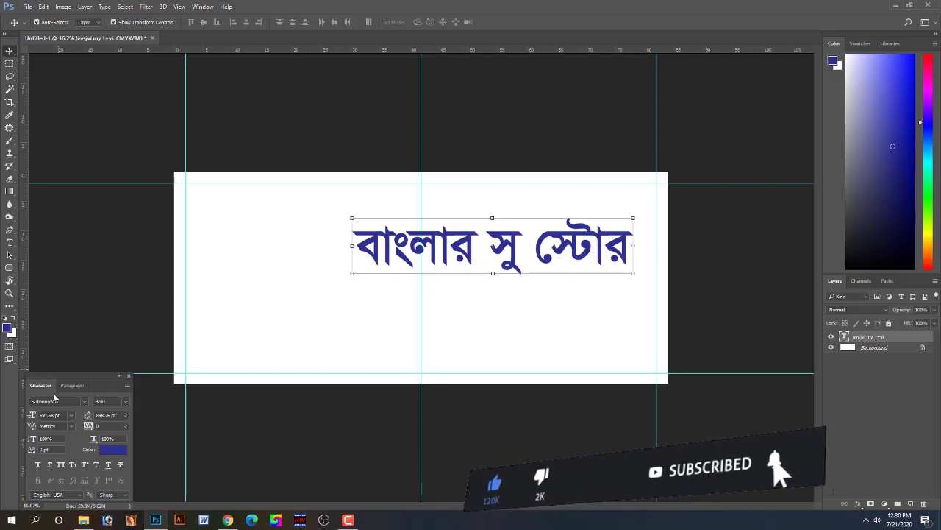
click(545, 315)
click(517, 238)
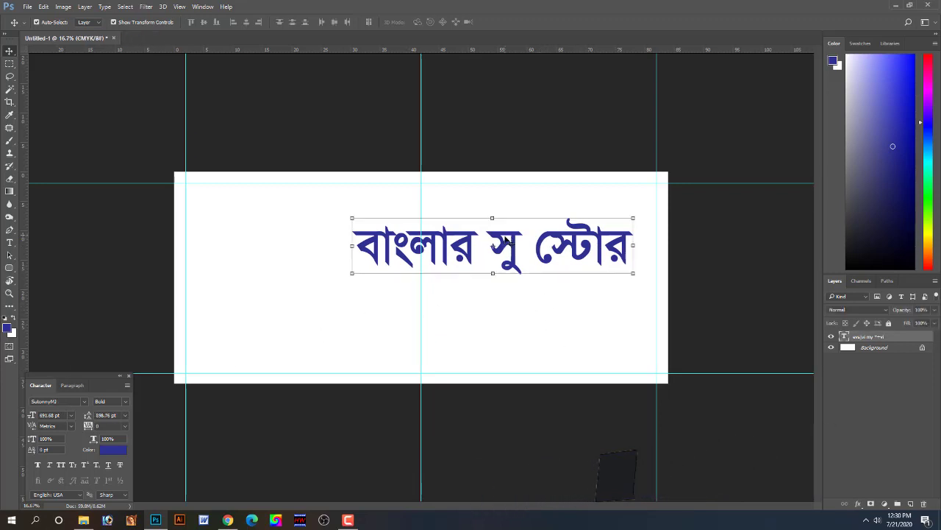
alt+drag(518, 238, 518, 297)
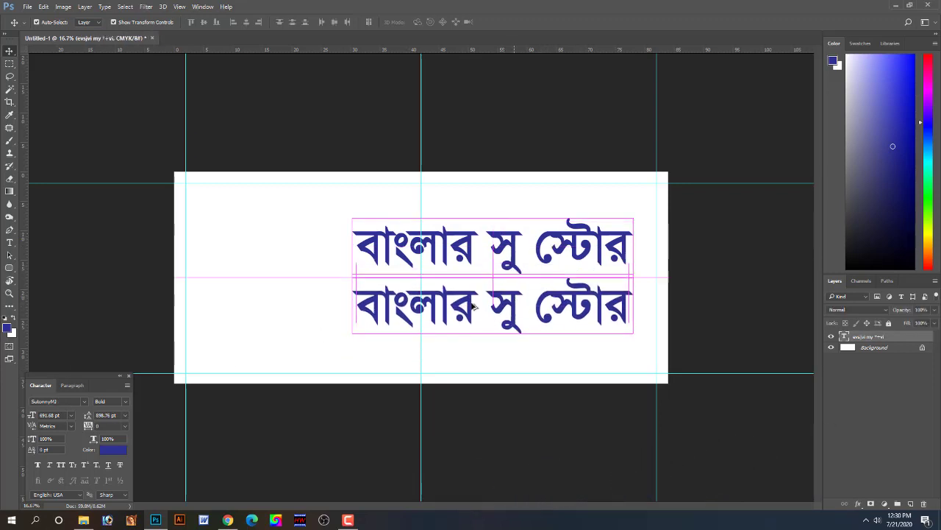
key(ctrl+t)
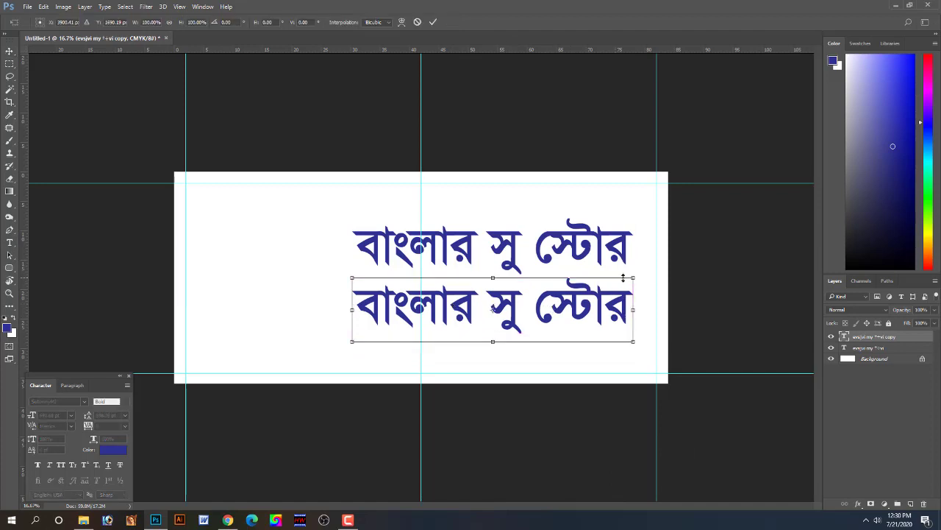
alt+drag(632, 278, 404, 346)
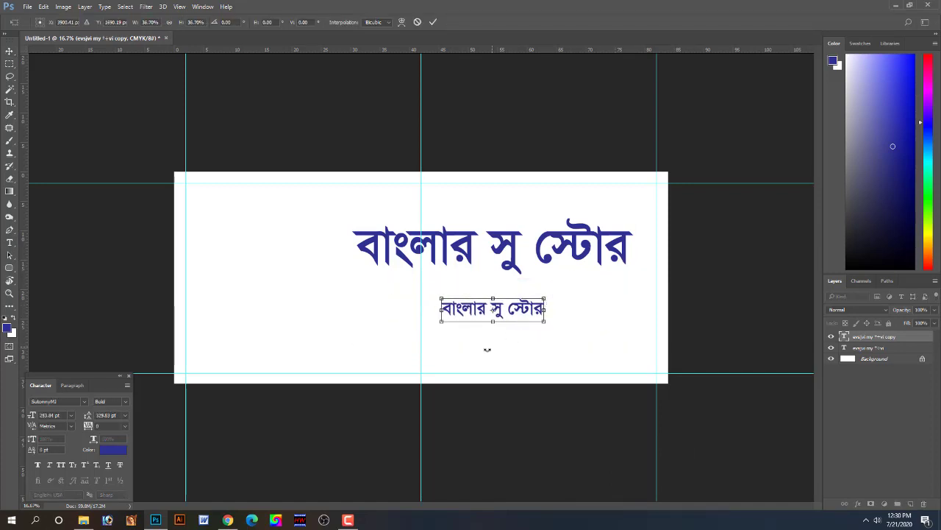
key(Return)
Step: Replace the small line with a two-line Bengali description of leather shoes, keds and sandals sold wholesale and retail
key(t)
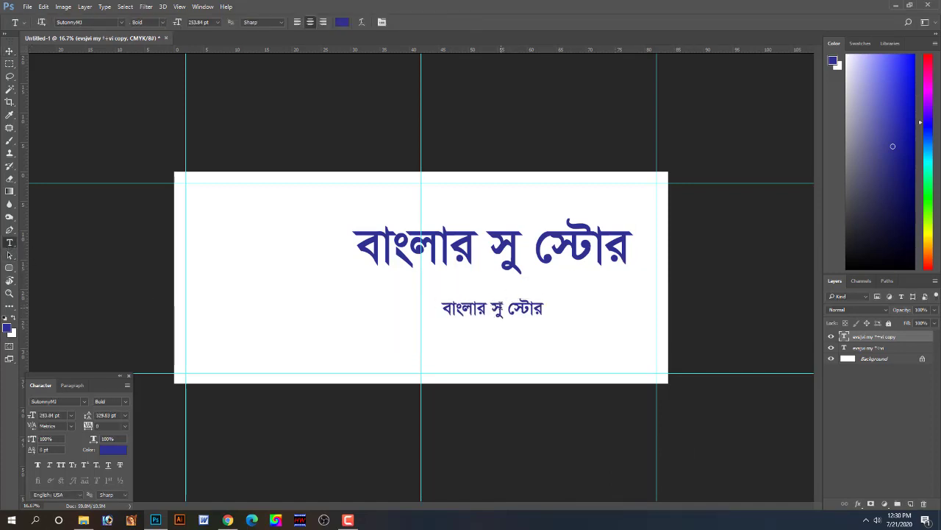
triple_click(508, 308)
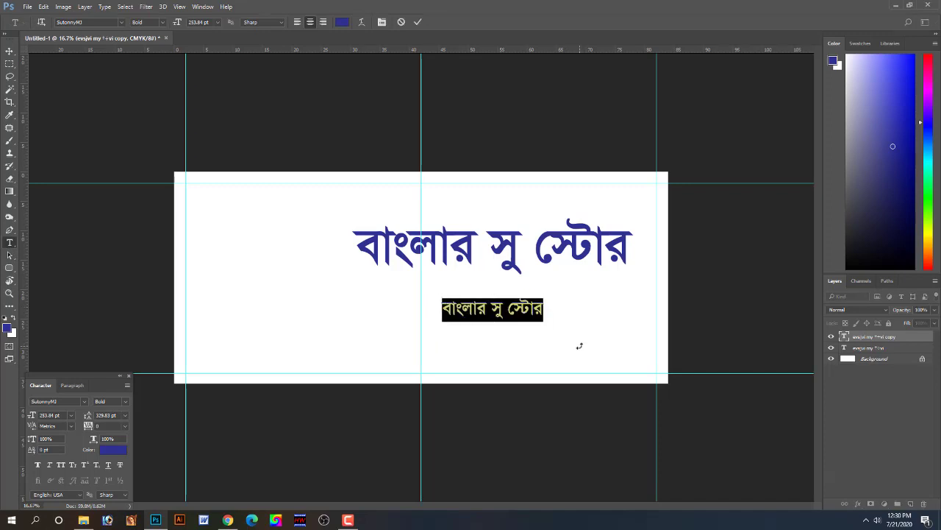
key(BackSpace)
text(দেশি)
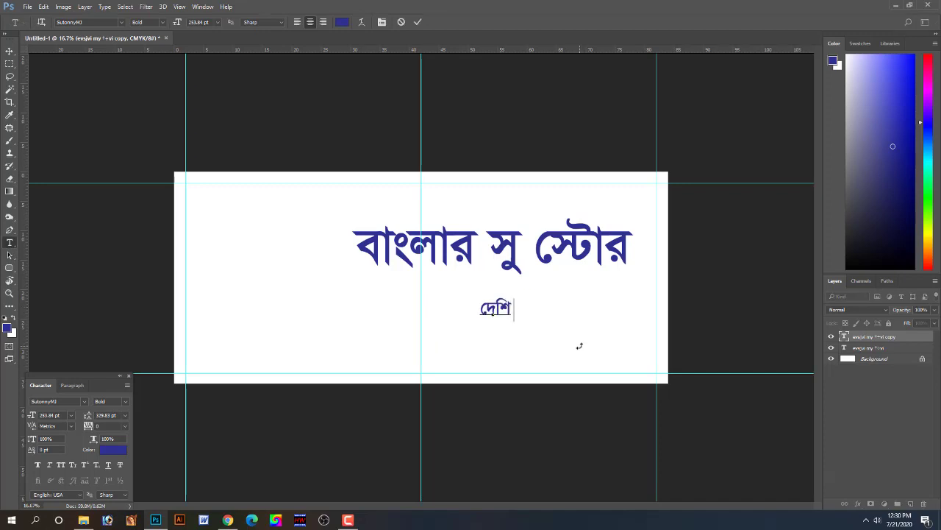
text(-বিদেশ)
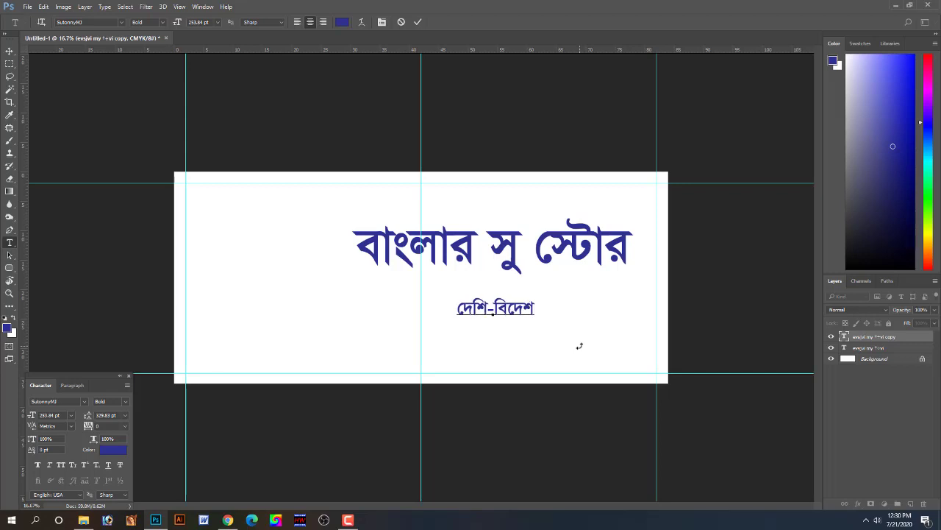
text(ী চাম)
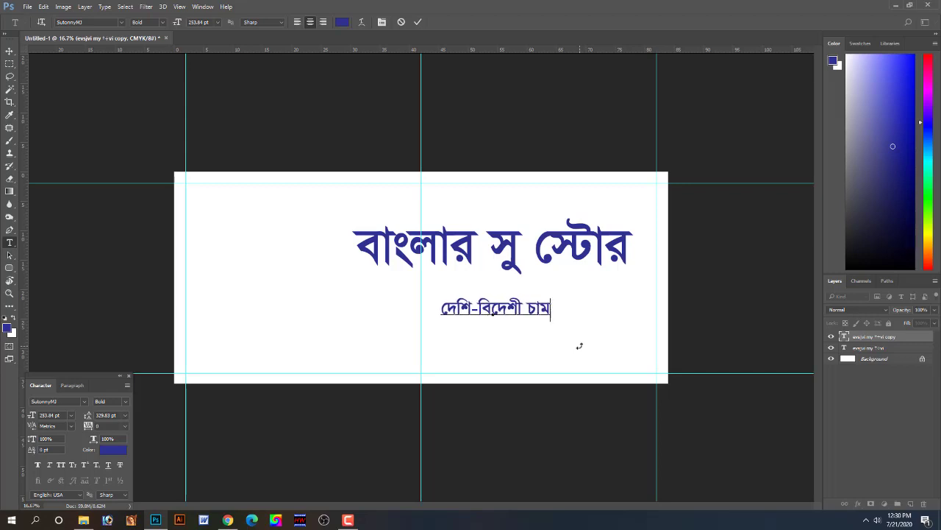
text(ড়ার জুত)
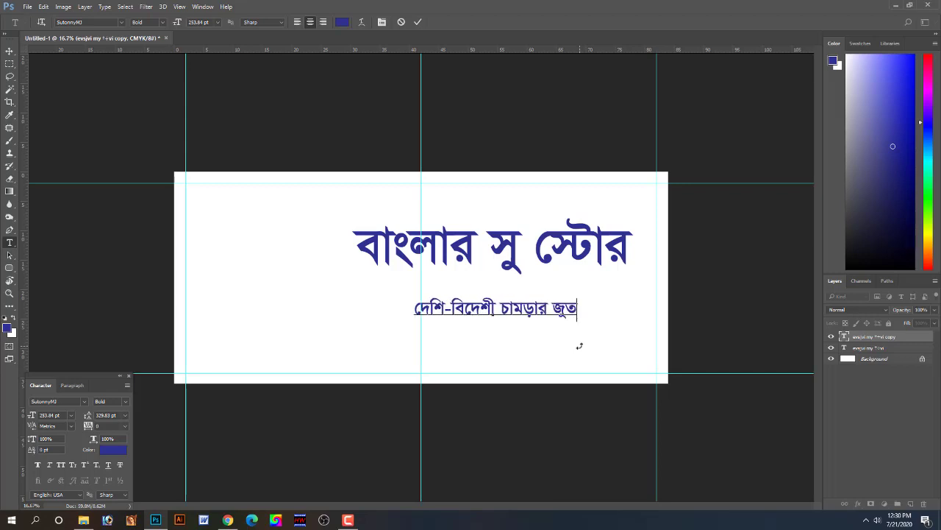
text(া)
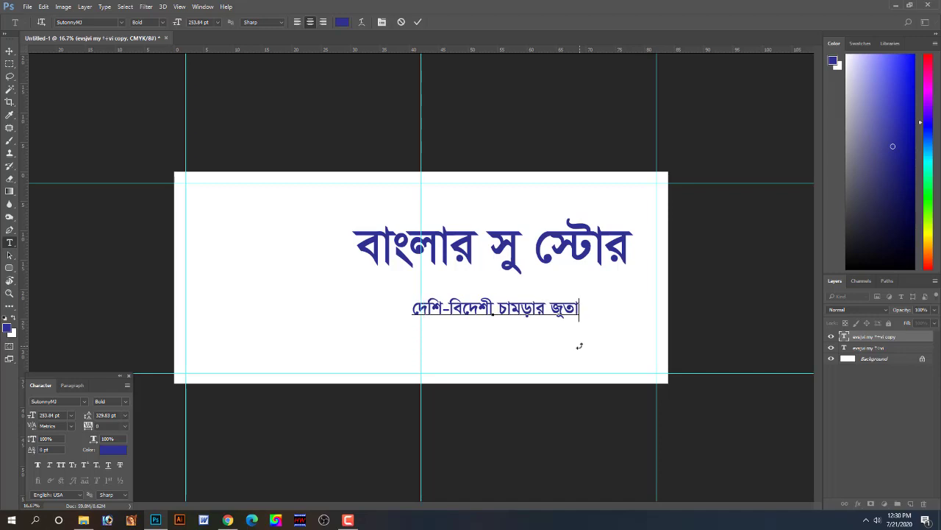
text( , পঞ)
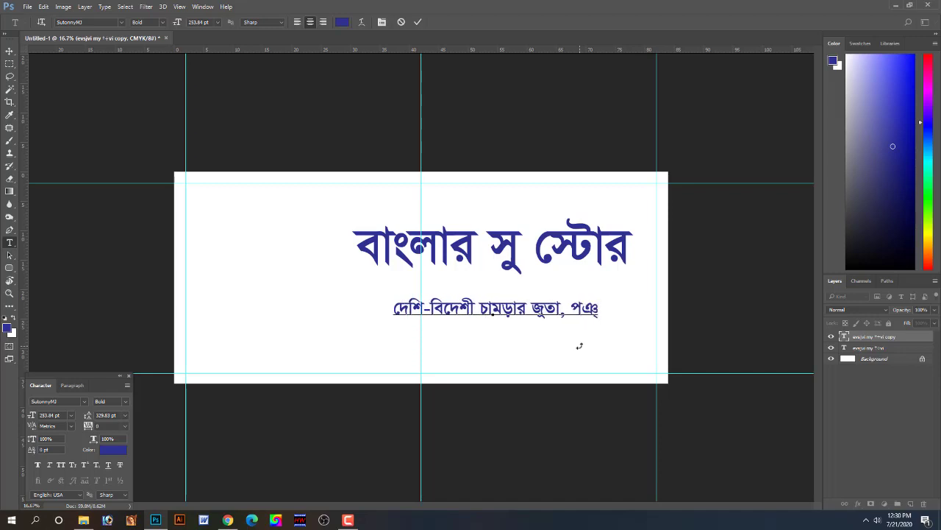
text(্জ)
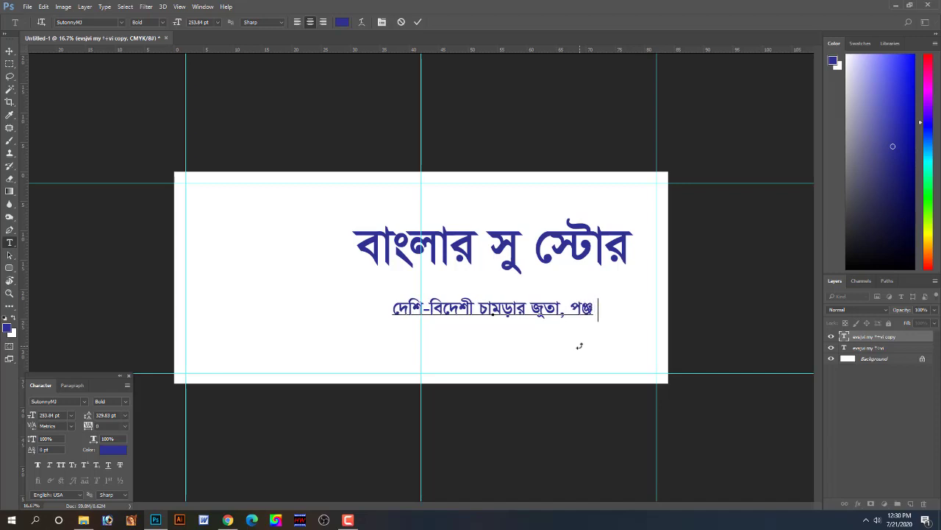
text( েকড)
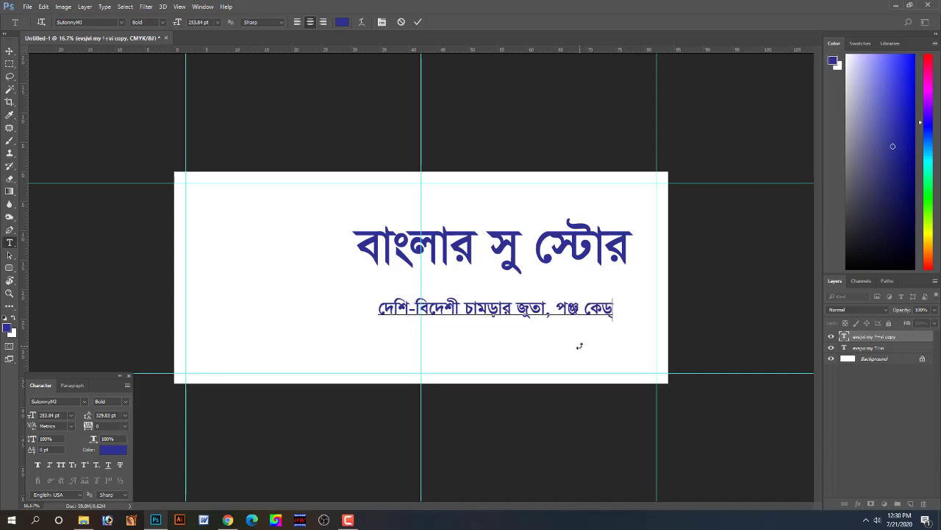
text(স,)
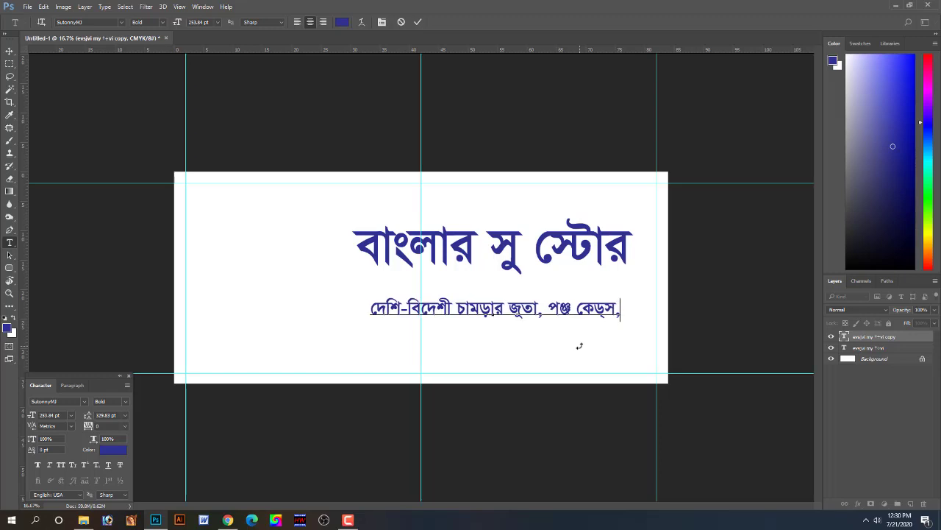
text( বা)
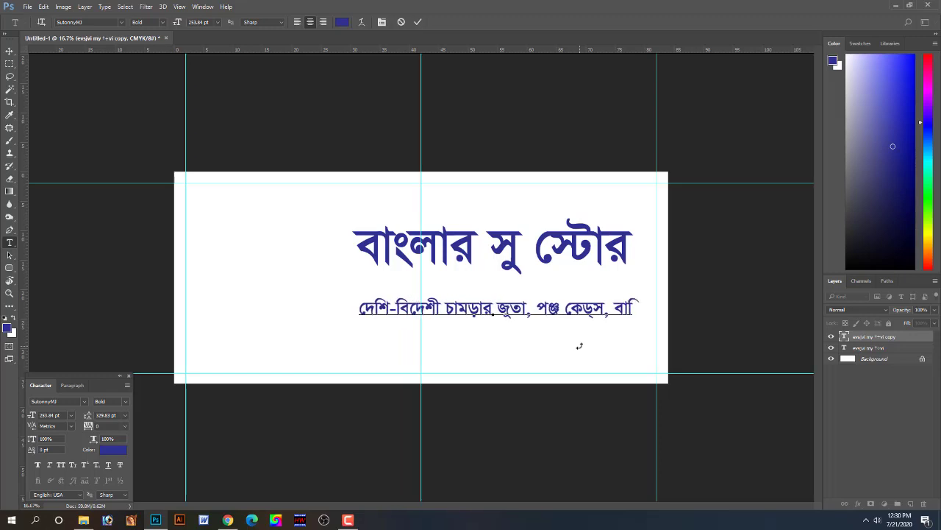
text(মিচ )
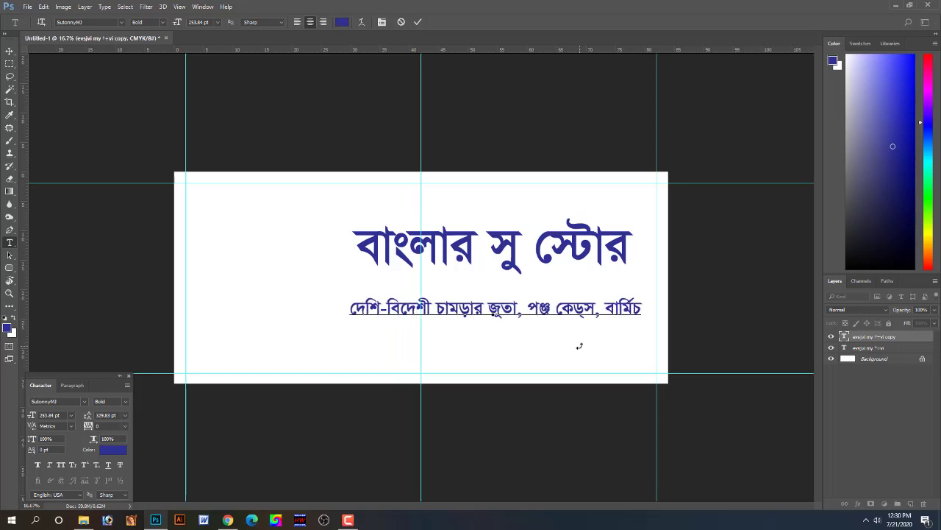
text(সেন)
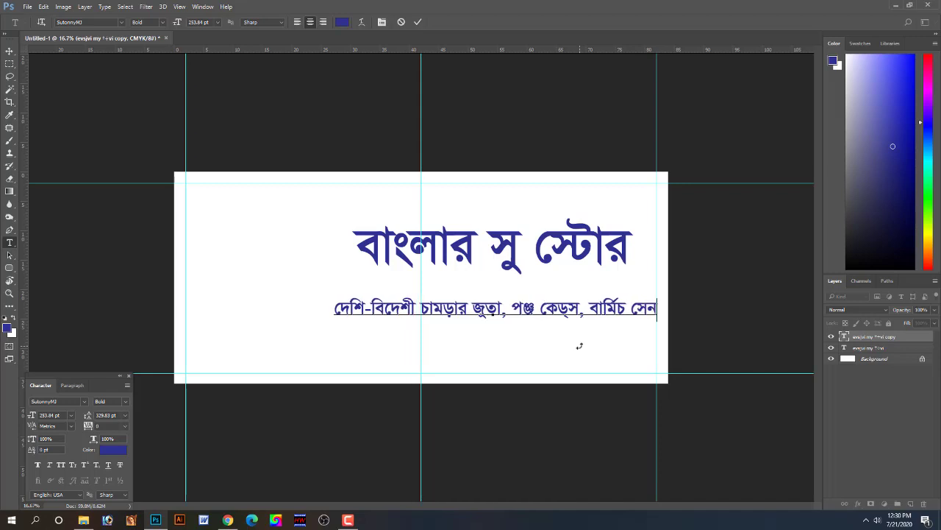
text(্ডল)
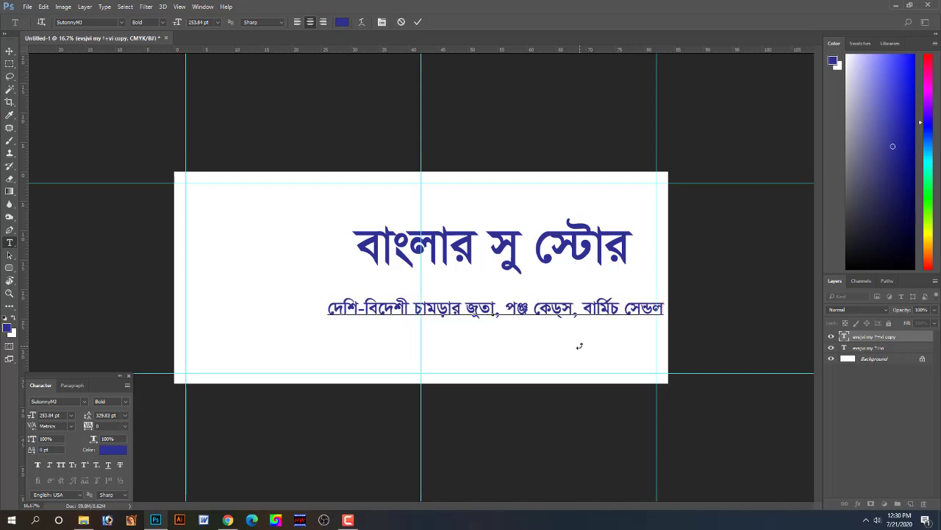
text(পই)
key(BackSpace)
text(াই)
text(কারী ও )
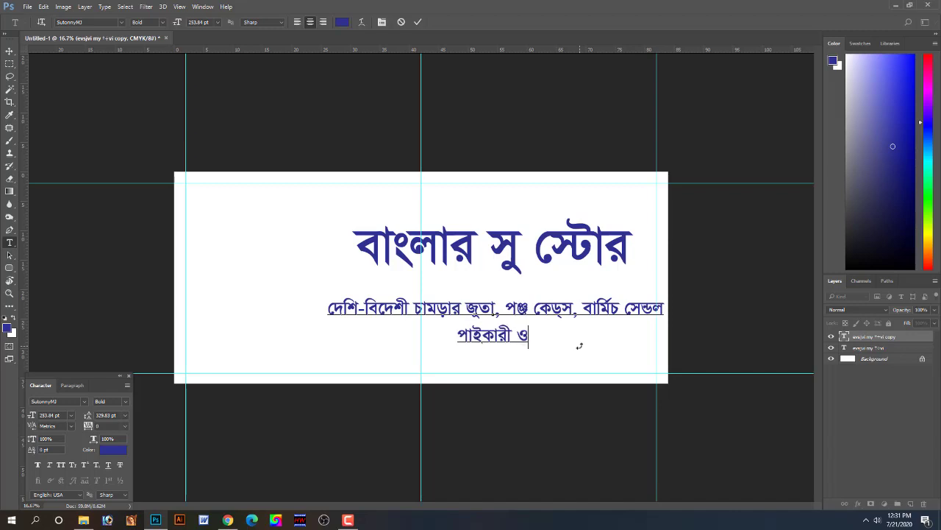
text(খুচরা )
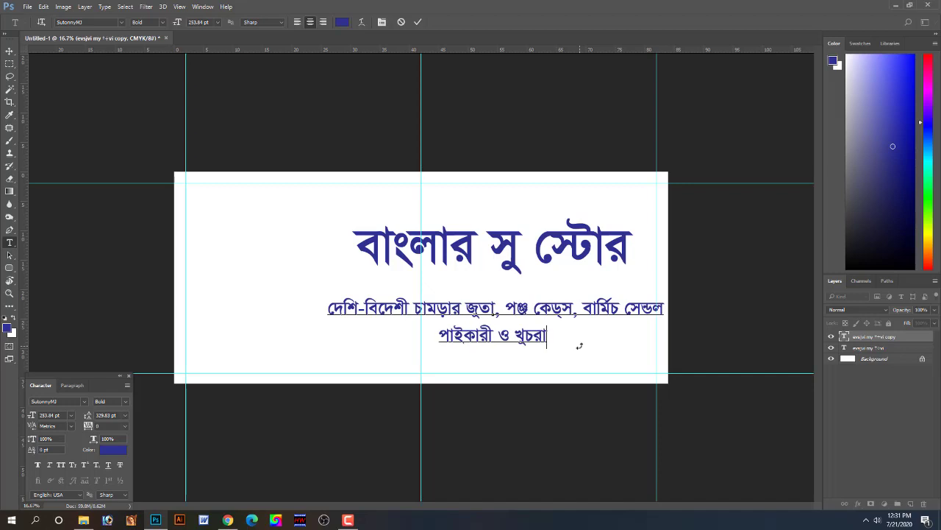
text(বিক্রয় )
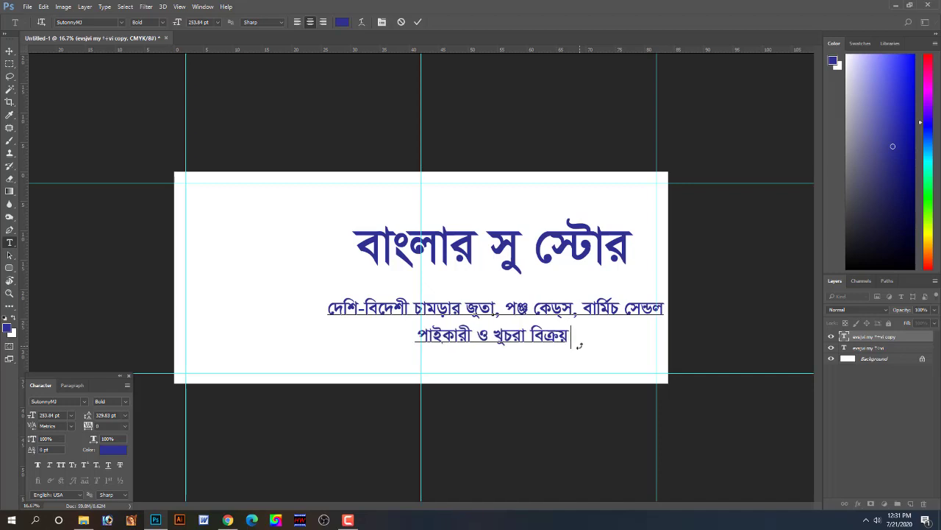
text(করা হয়)
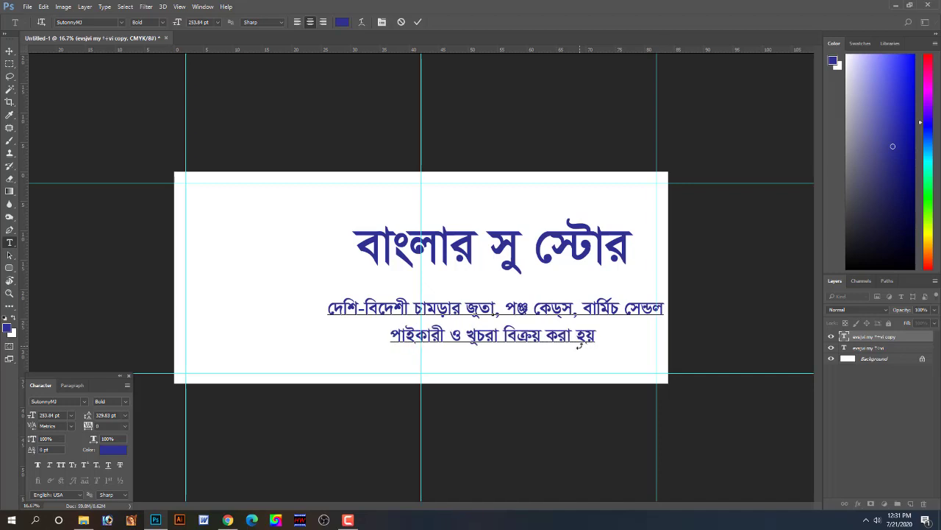
text(।)
key(ctrl+Return)
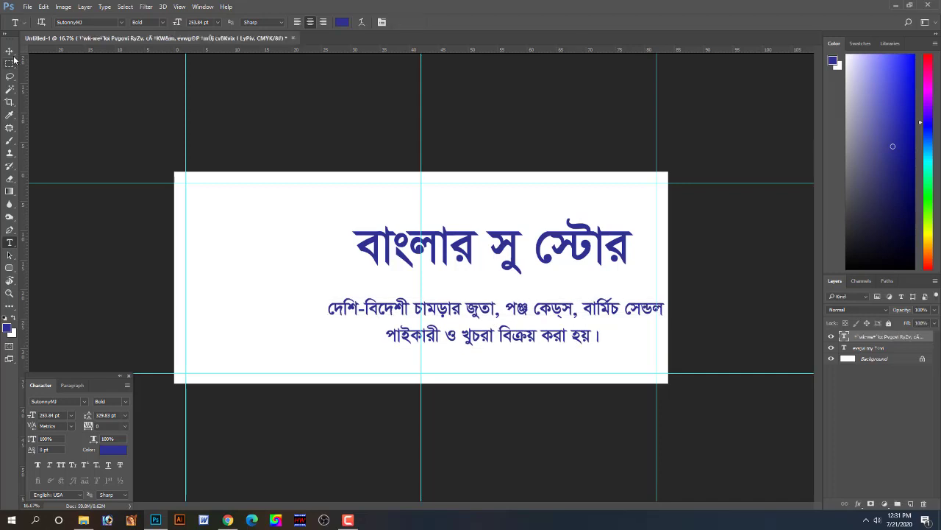
Step: Move the subtitle up under the title and set its size and leading to 200 pt
click(10, 53)
drag(578, 314, 571, 298)
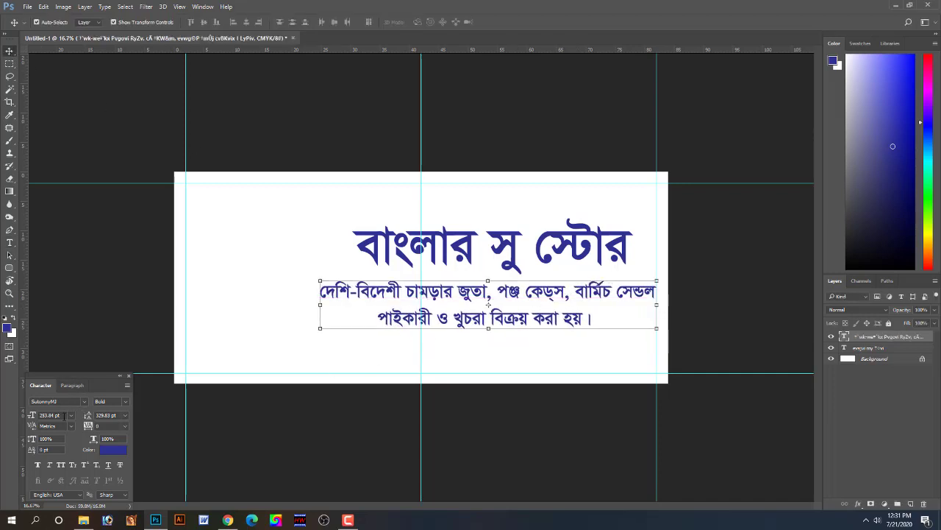
click(65, 416)
text(200)
key(Tab)
text(2)
key(Return)
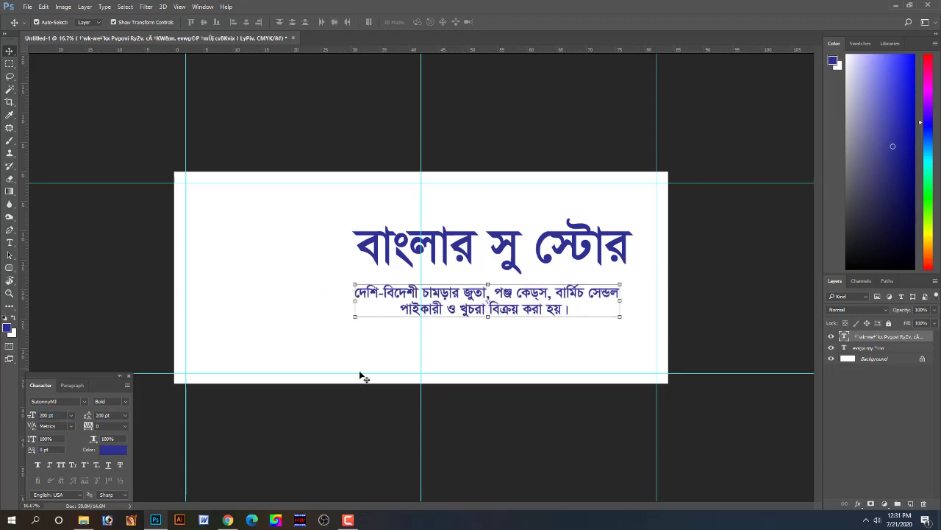
click(706, 323)
drag(585, 298, 595, 295)
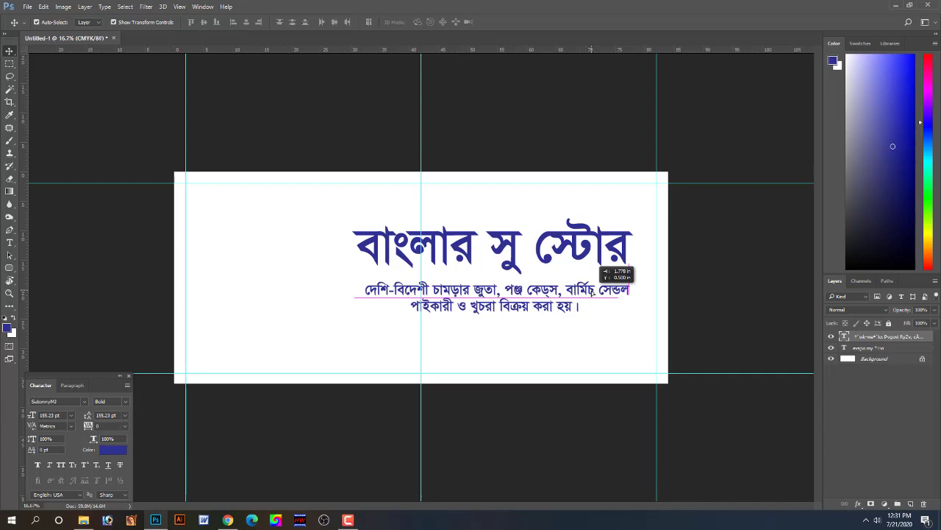
Step: Enlarge the heading to about 116% and shift both text lines slightly left to align
click(609, 248)
key(ctrl+t)
drag(637, 218, 661, 209)
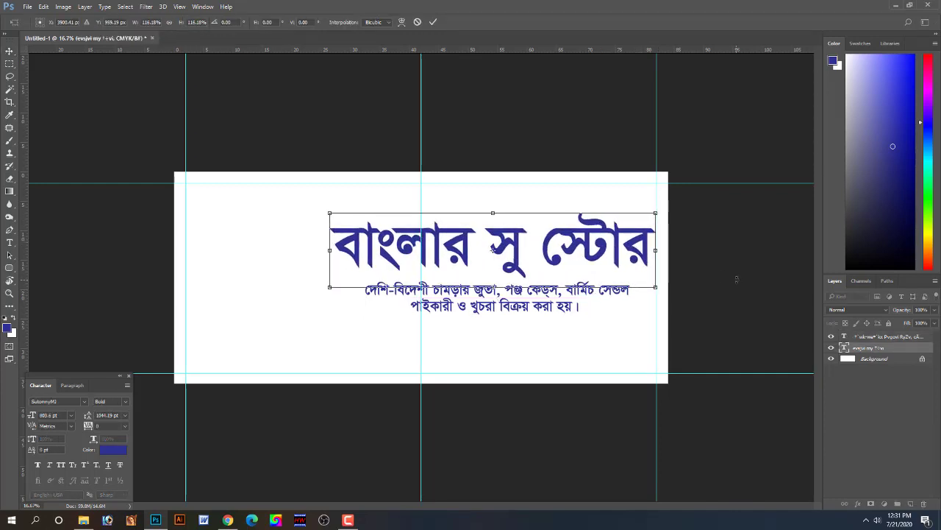
key(Return)
drag(603, 254, 597, 254)
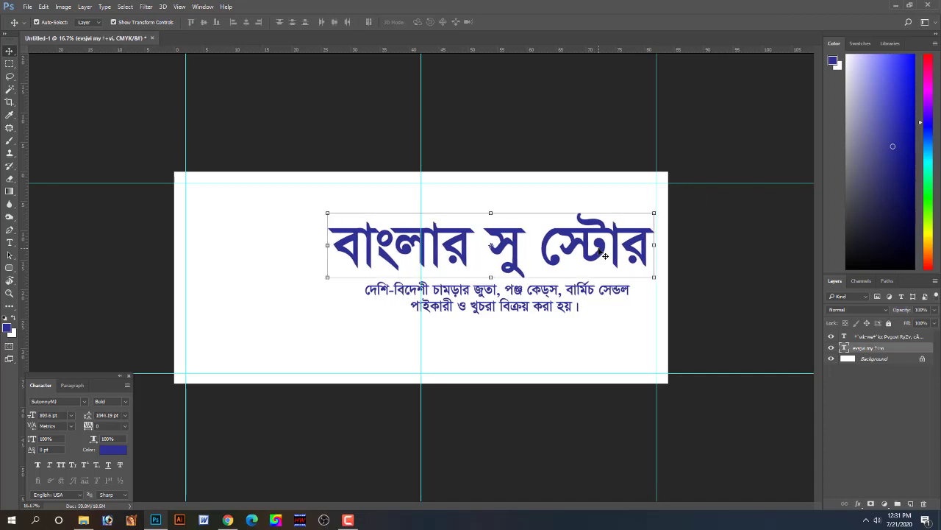
click(540, 300)
drag(568, 305, 562, 307)
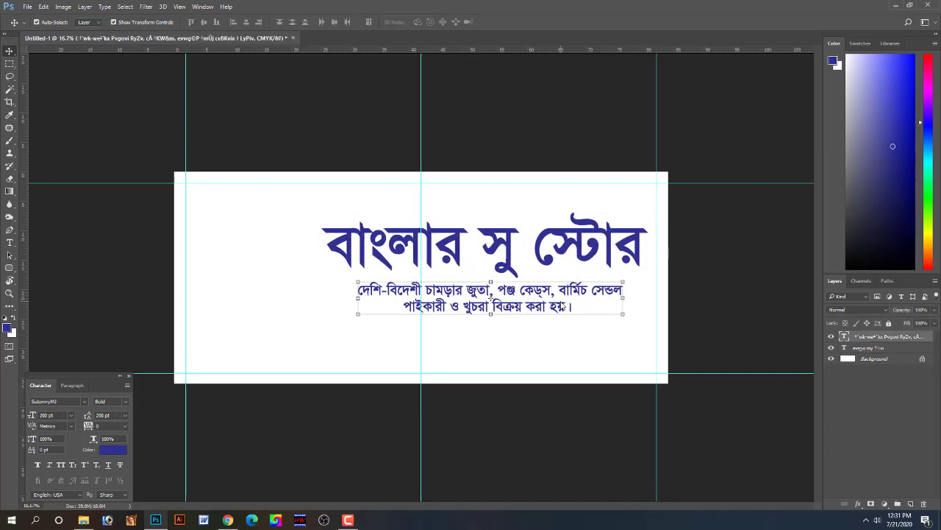
click(56, 90)
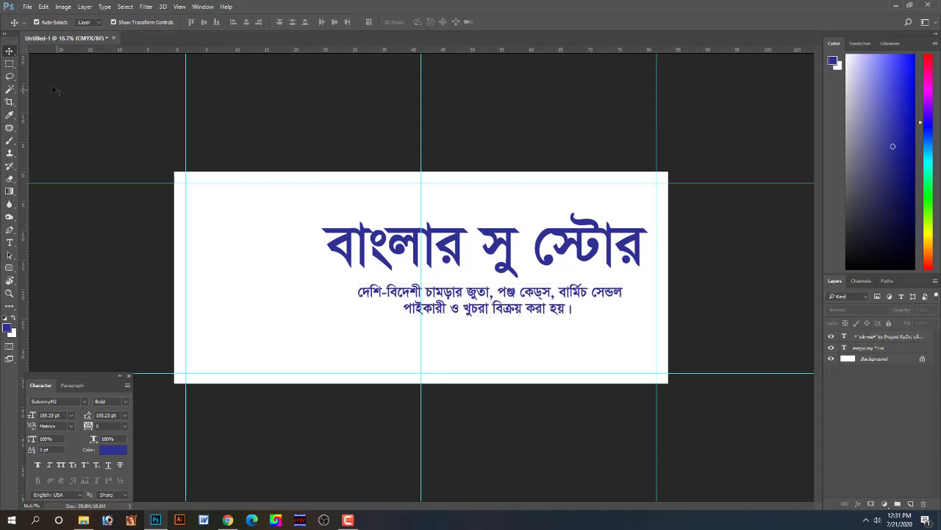
click(9, 65)
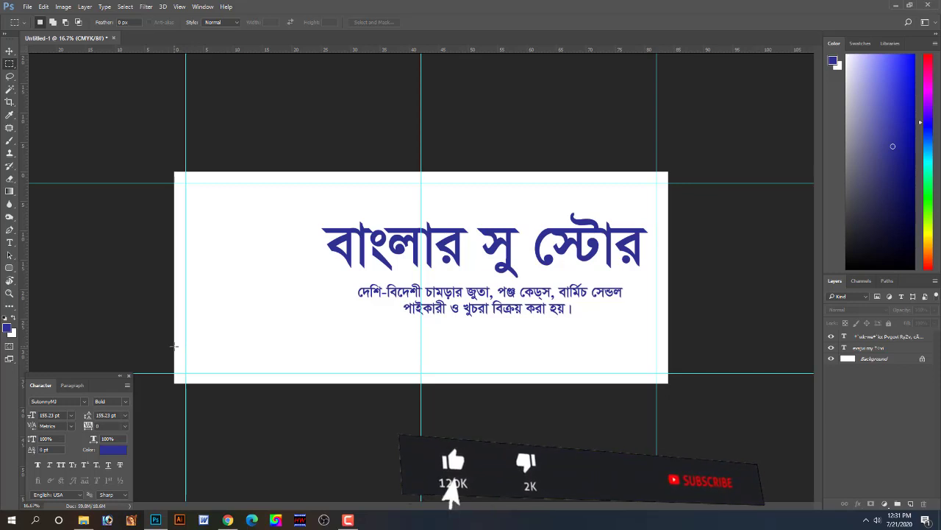
Step: Fill a strip along the banner's bottom with a dark-blue Color Fill layer just above Background
drag(175, 346, 883, 507)
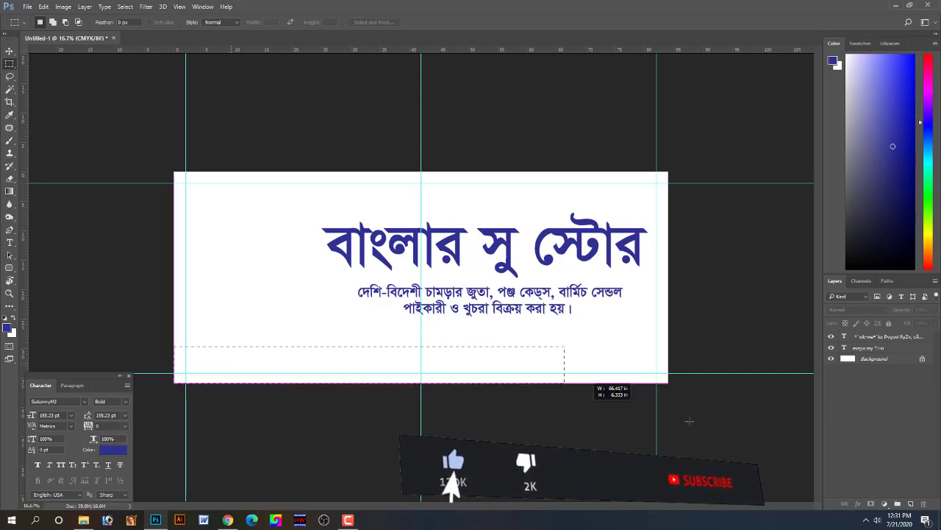
click(883, 506)
click(873, 293)
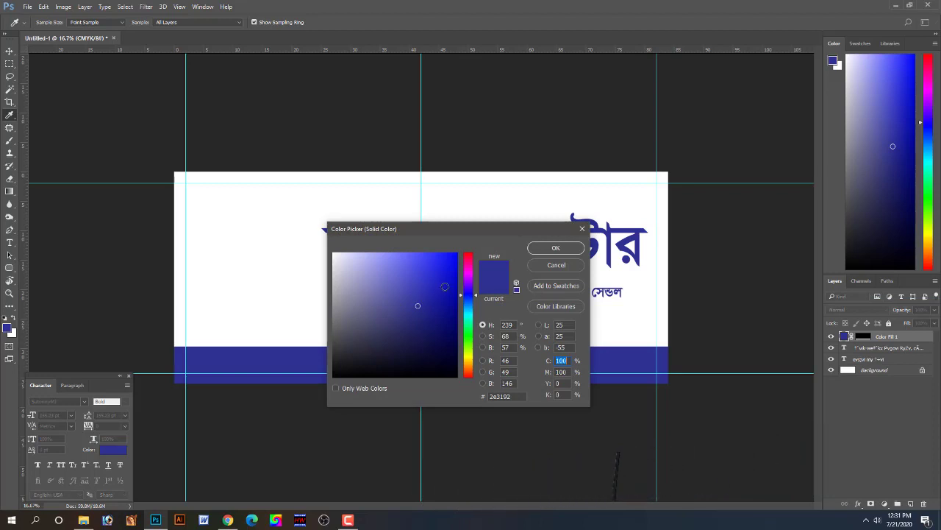
drag(469, 314, 469, 263)
click(457, 264)
text(00)
key(Tab)
key(Tab)
key(Return)
key(ctrl+shift+bracketleft)
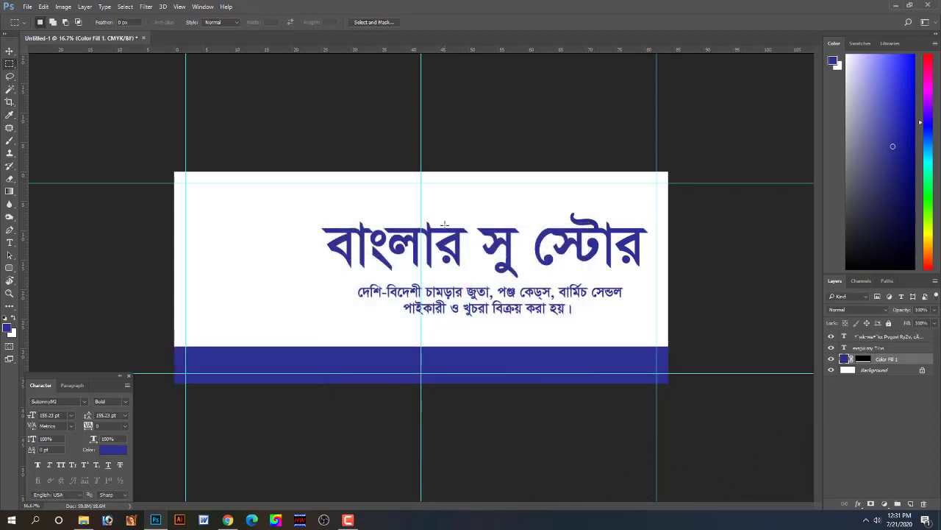
Step: Make the blue strip slightly taller by raising its top edge
click(10, 52)
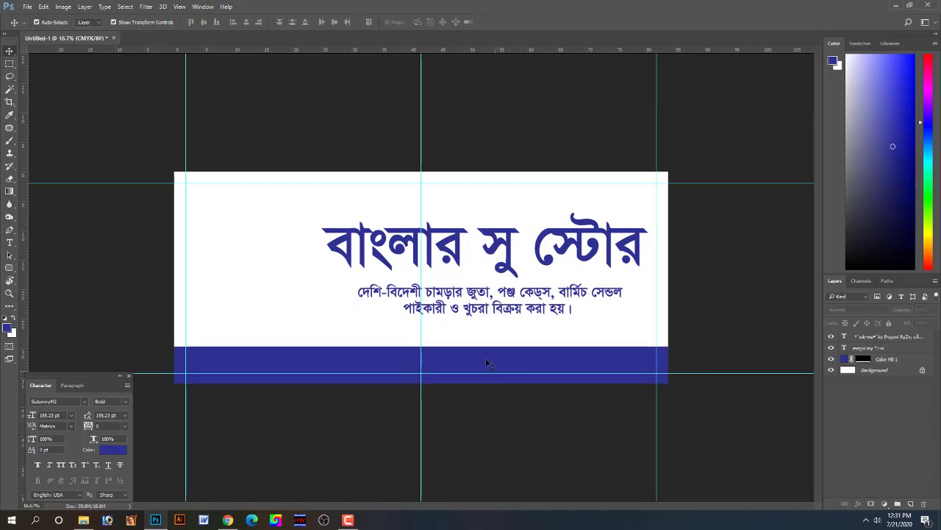
click(420, 344)
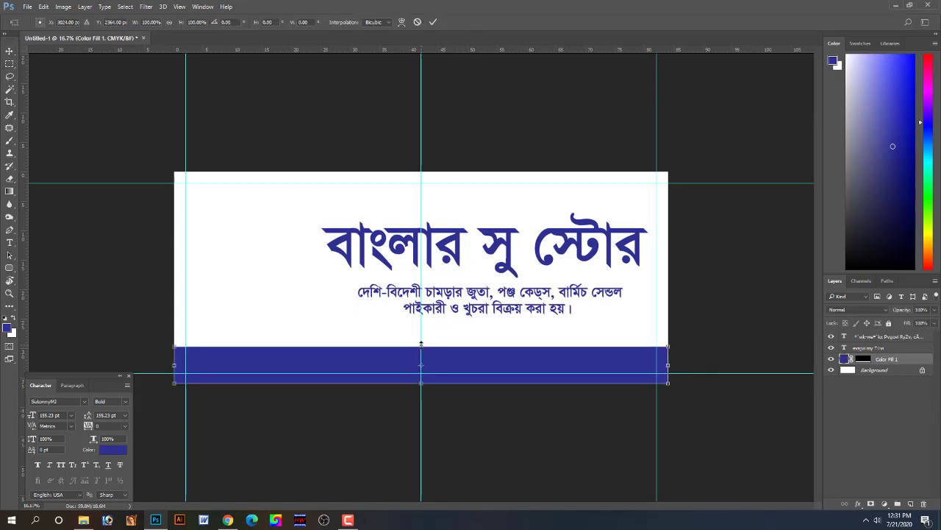
drag(421, 344, 420, 342)
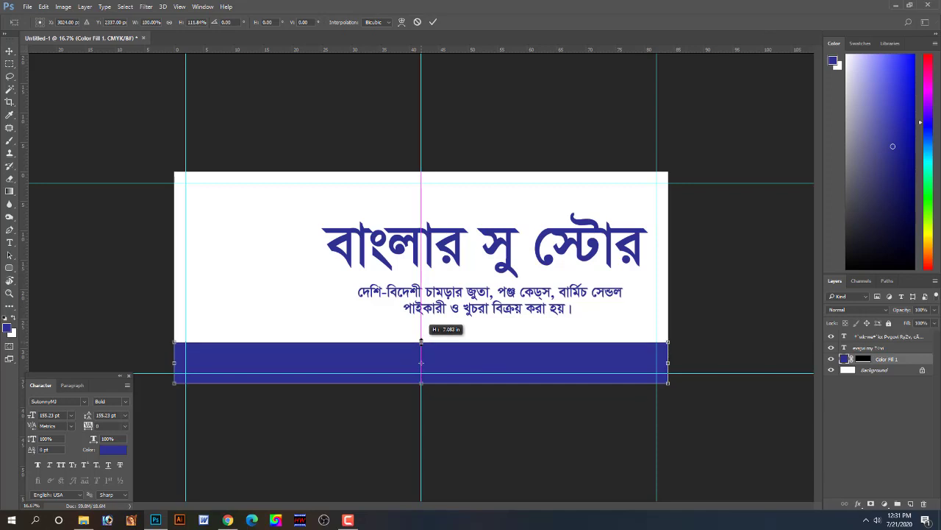
key(Return)
click(502, 438)
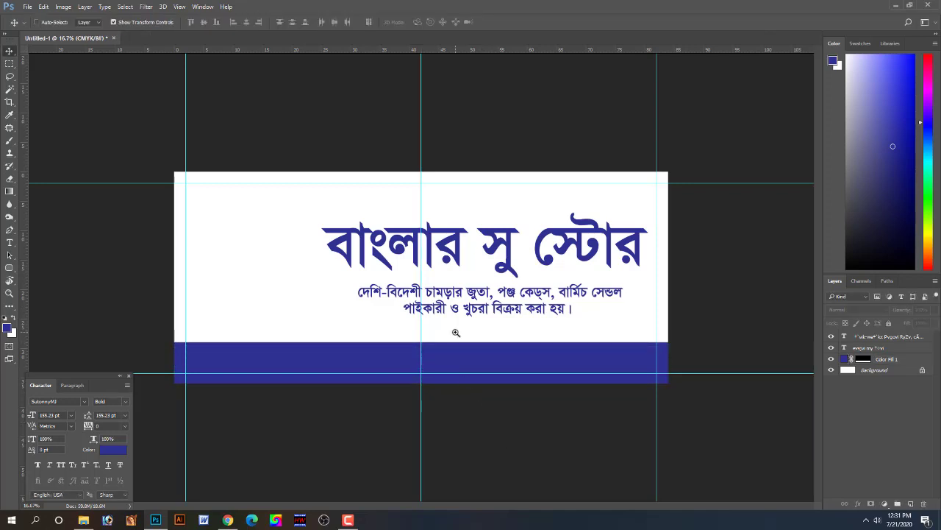
key(ctrl+plus)
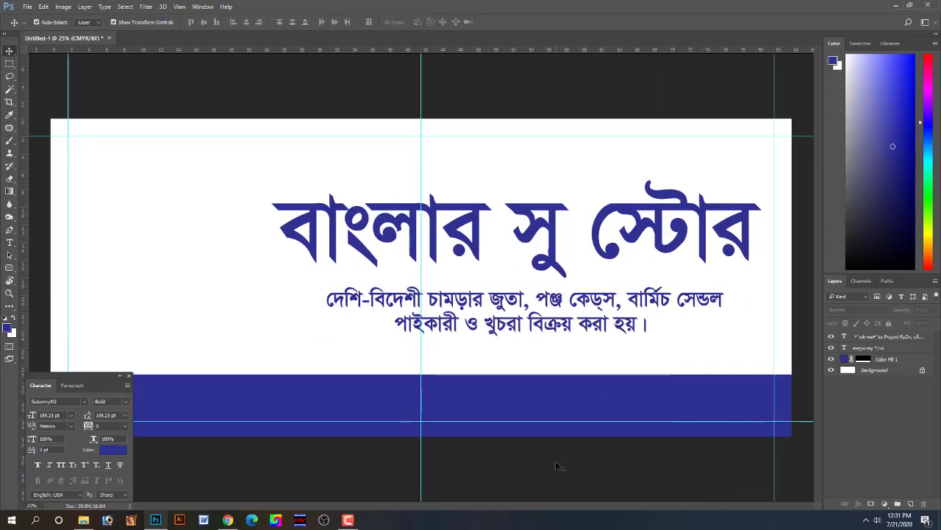
Step: Set the title in Mujib Bangla Font, narrow it slightly and shift it up
click(494, 206)
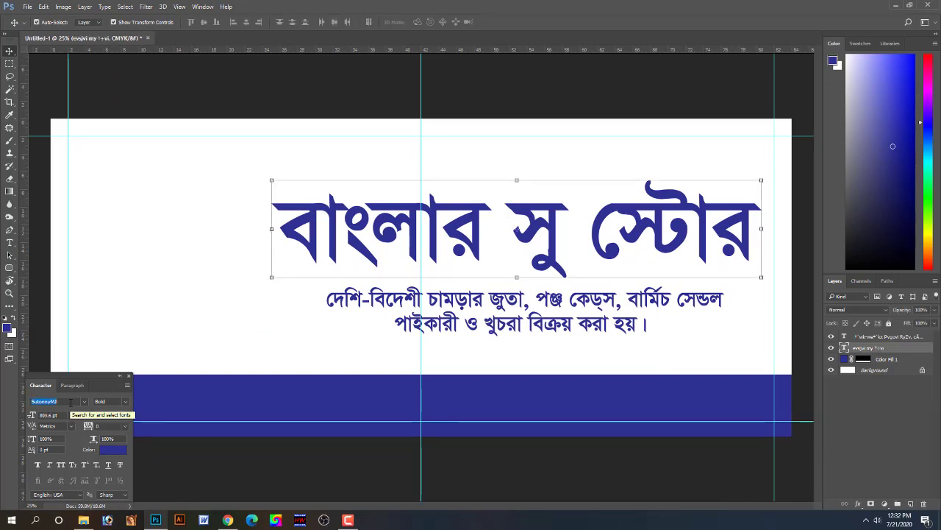
text(mu)
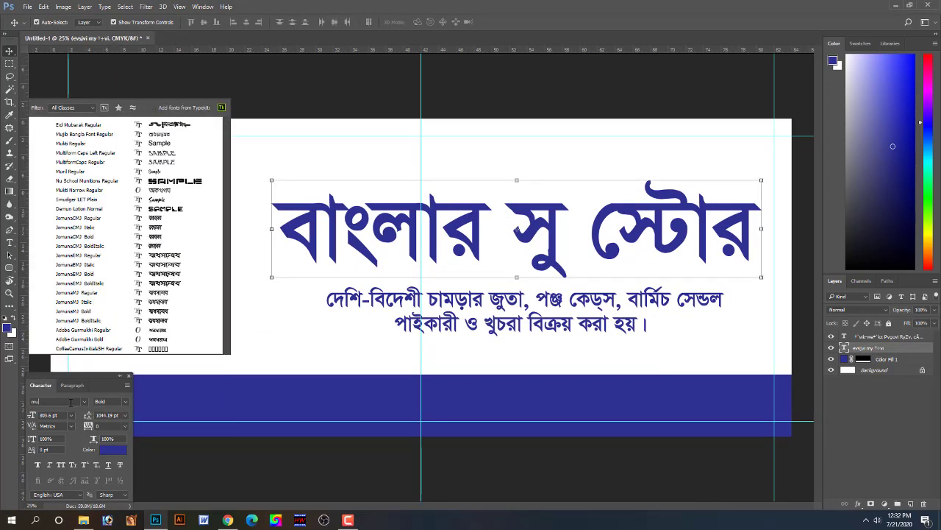
text(ji)
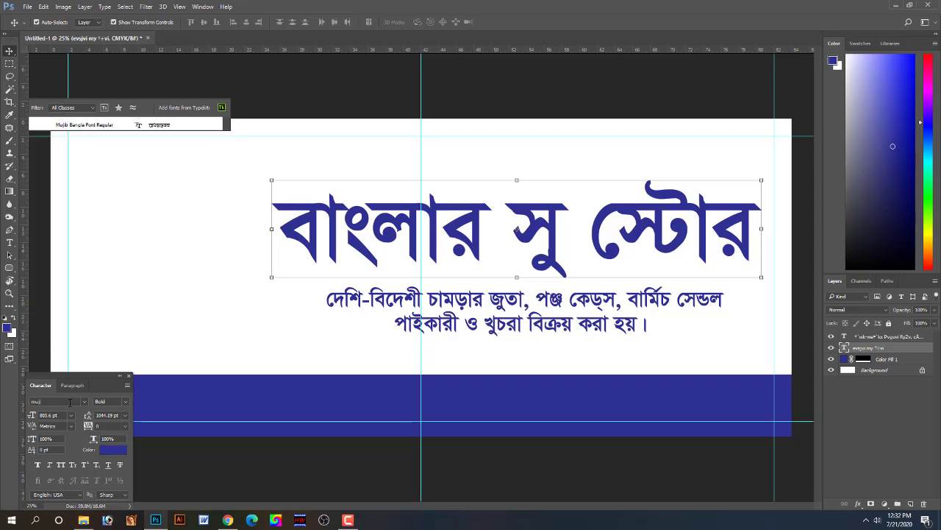
click(99, 125)
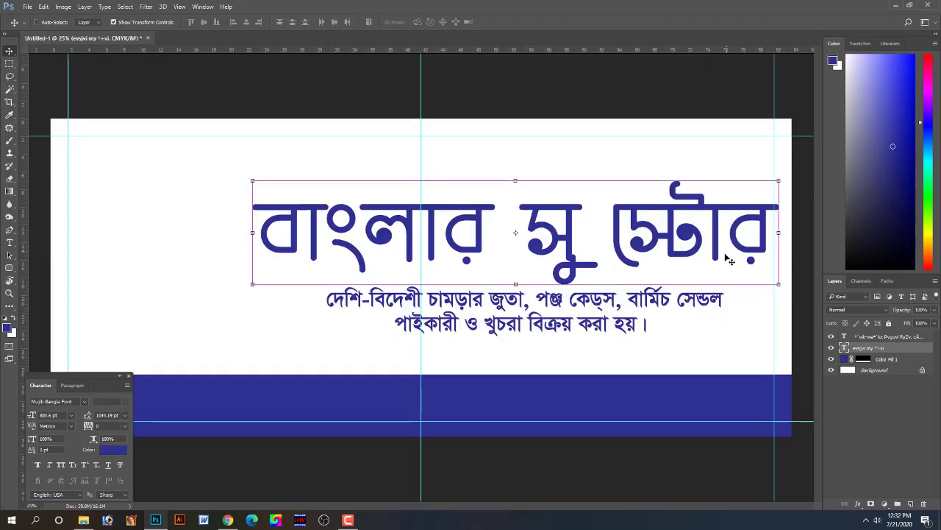
key(ctrl+t)
drag(779, 238, 759, 236)
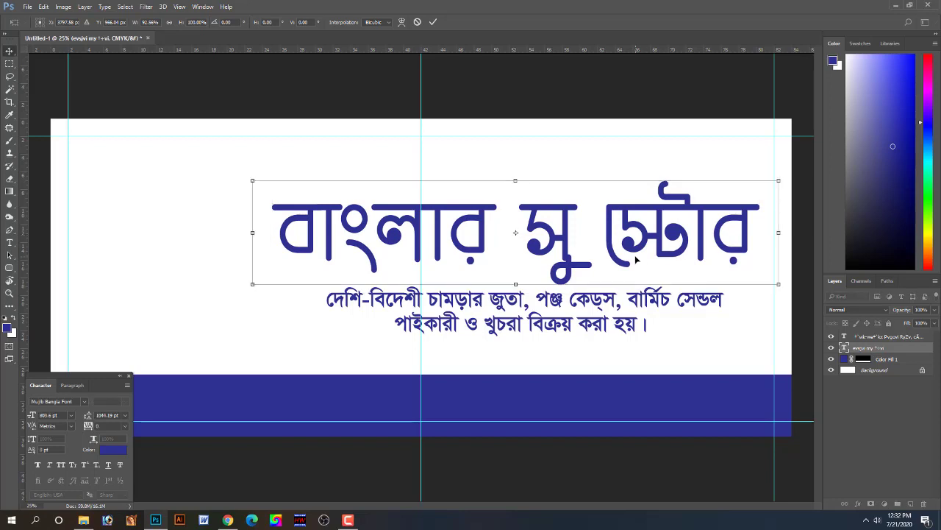
key(Return)
drag(624, 245, 631, 238)
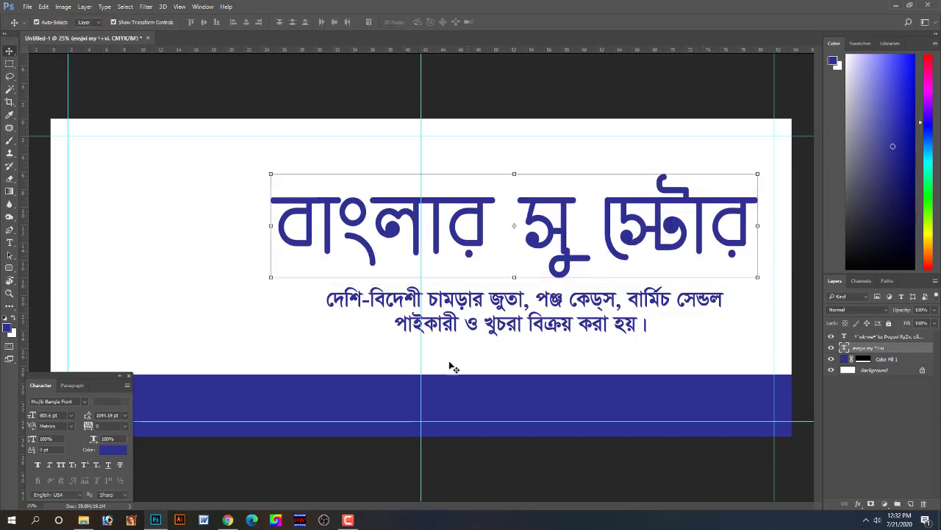
click(331, 330)
Step: Change the title's text colour to red
click(547, 220)
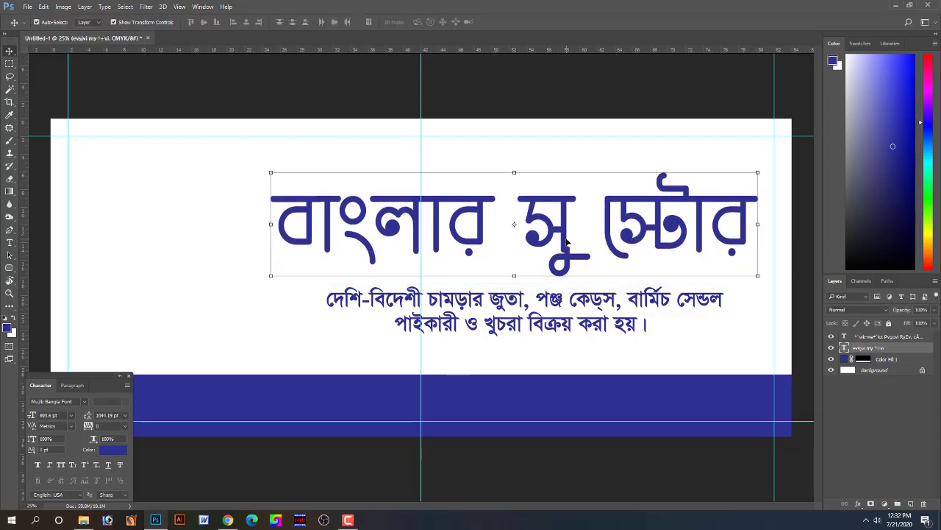
click(206, 233)
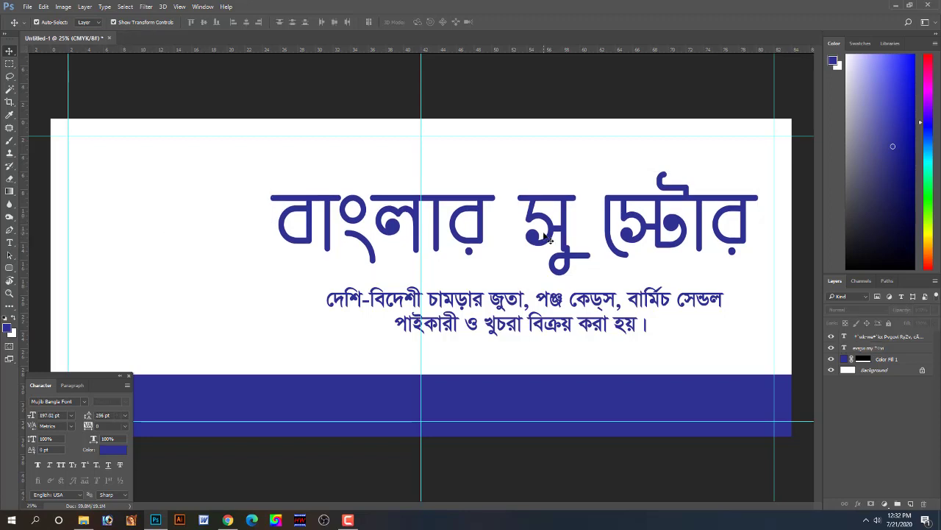
click(494, 209)
click(478, 157)
click(566, 215)
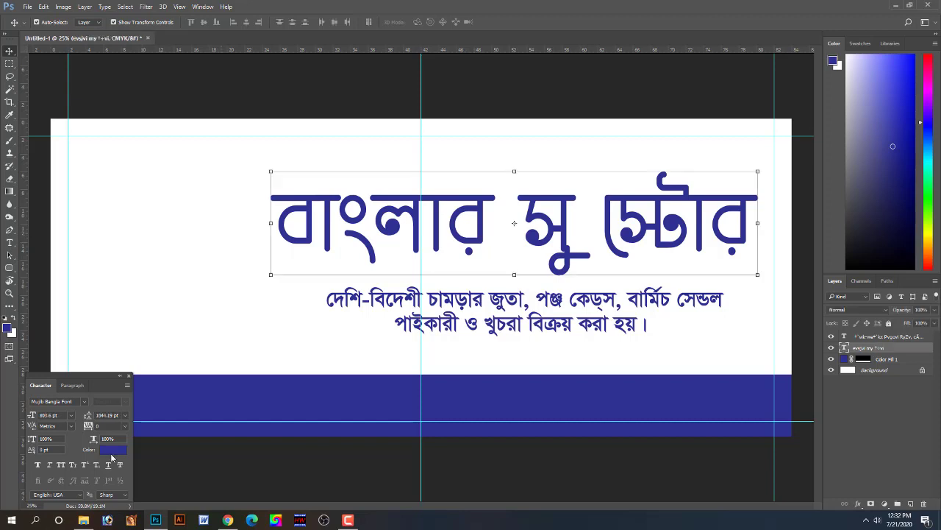
click(114, 453)
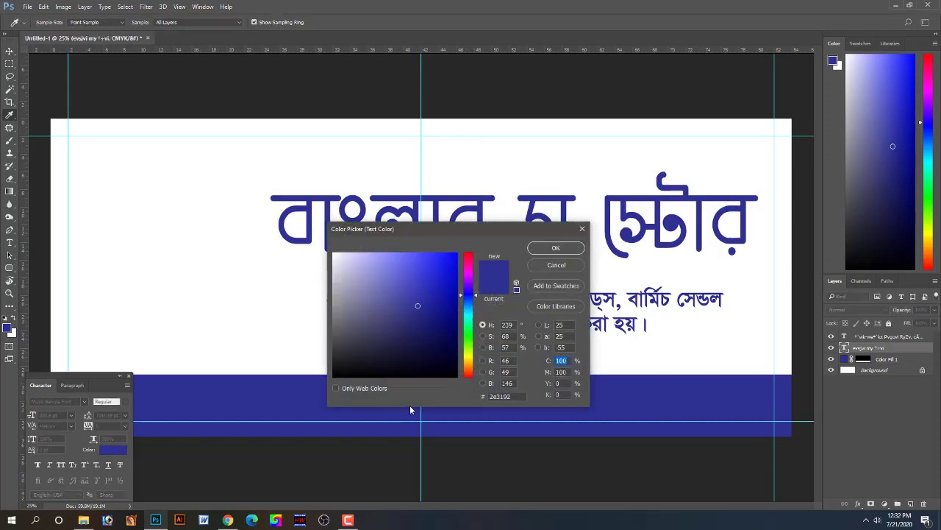
text(0)
key(Tab)
key(Tab)
text(100)
key(Return)
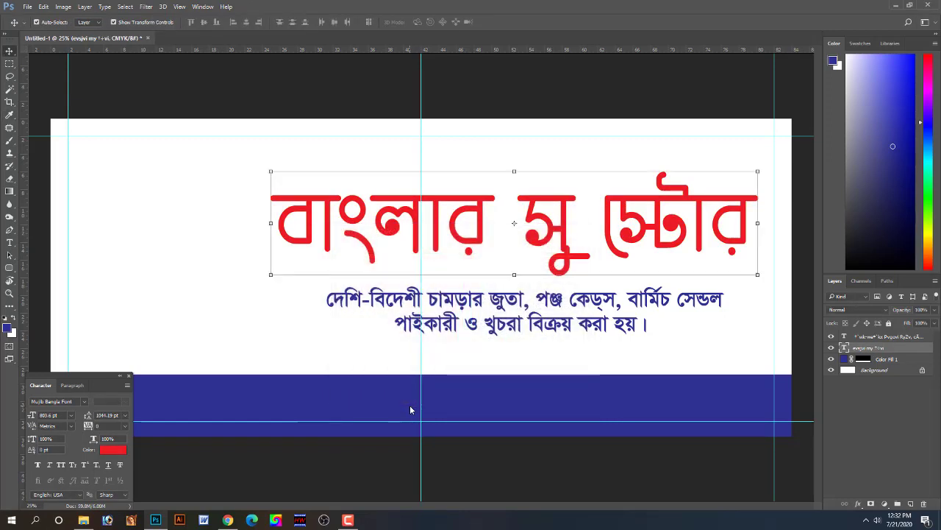
Step: Nudge the red title and blue subtitle slightly right, then both slightly down
key(Right)
key(Right)
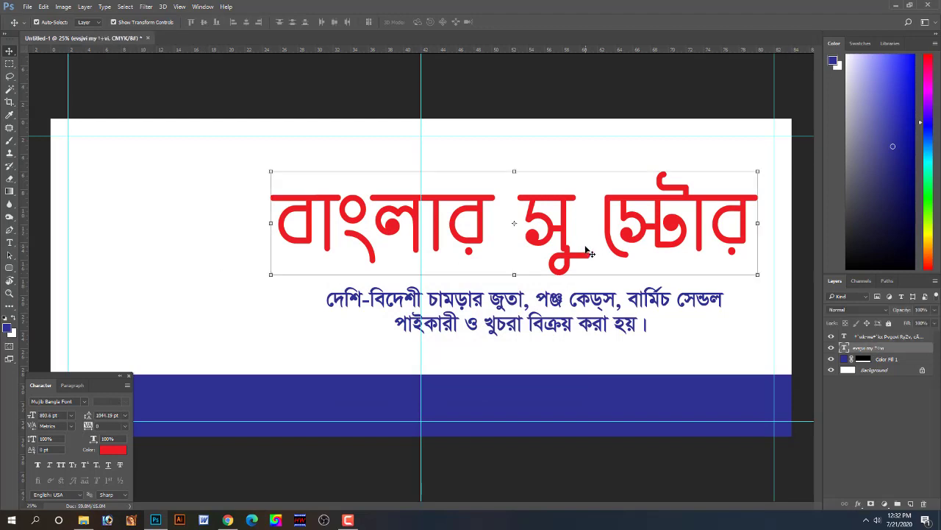
key(Right)
key(Right)
key(alt+])
key(Right)
key(Right)
key(Right)
key(Right)
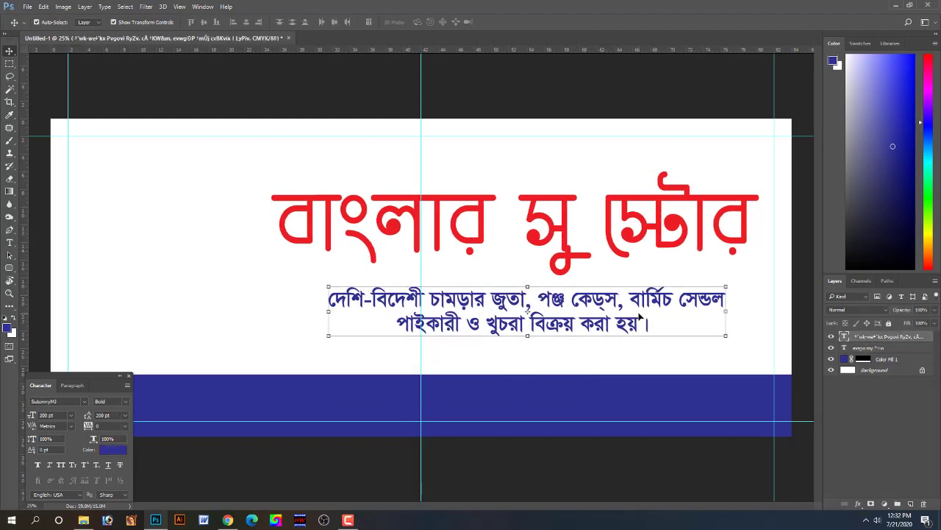
key(Right)
key(Right)
click(556, 228)
click(227, 279)
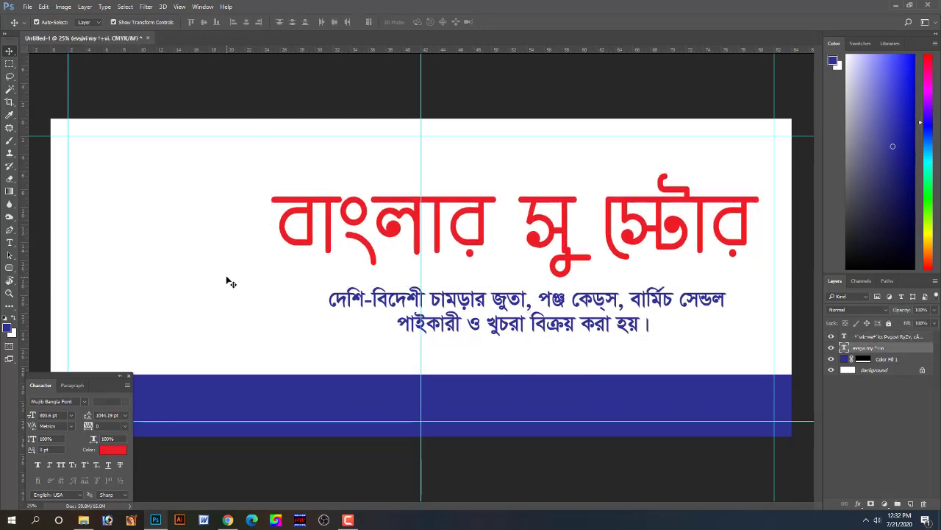
click(670, 254)
shift+click(629, 306)
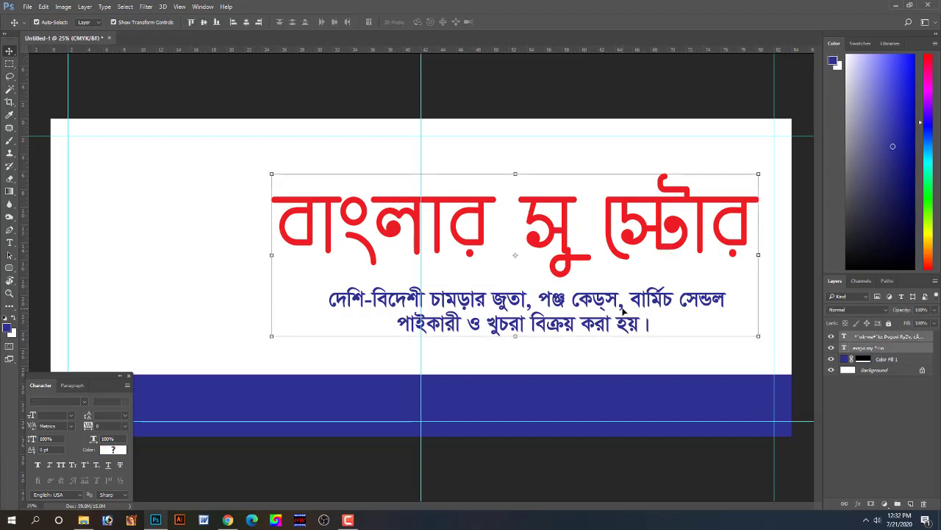
key(Down)
key(Down)
key(Down)
click(205, 236)
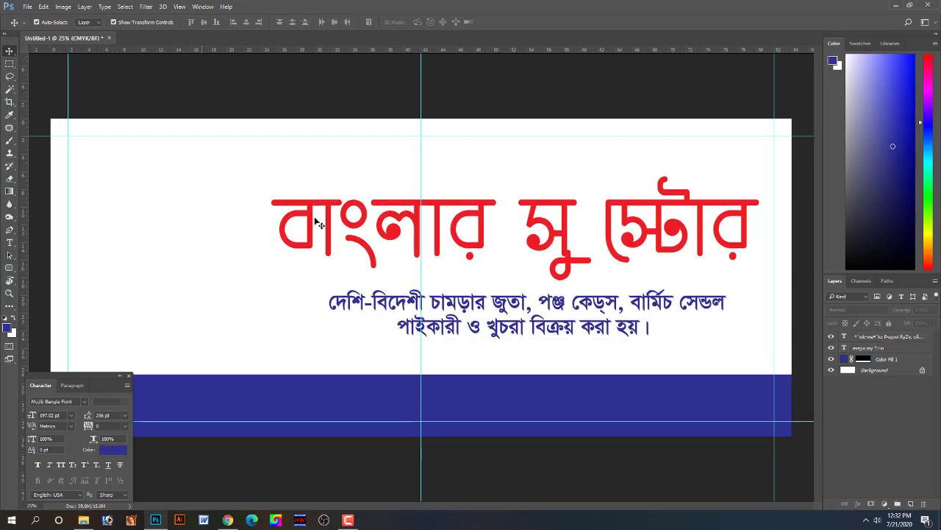
click(594, 310)
Step: Duplicate the subtitle above the title and retype it as 'বিস্মিল্লাহির রাহমানির রাহিম'
drag(613, 305, 651, 159)
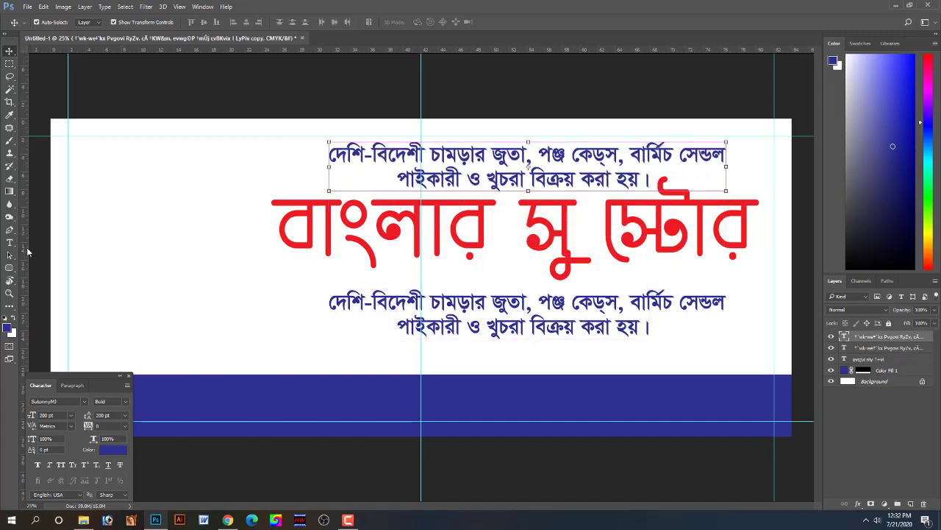
click(9, 242)
click(443, 157)
key(ctrl+a)
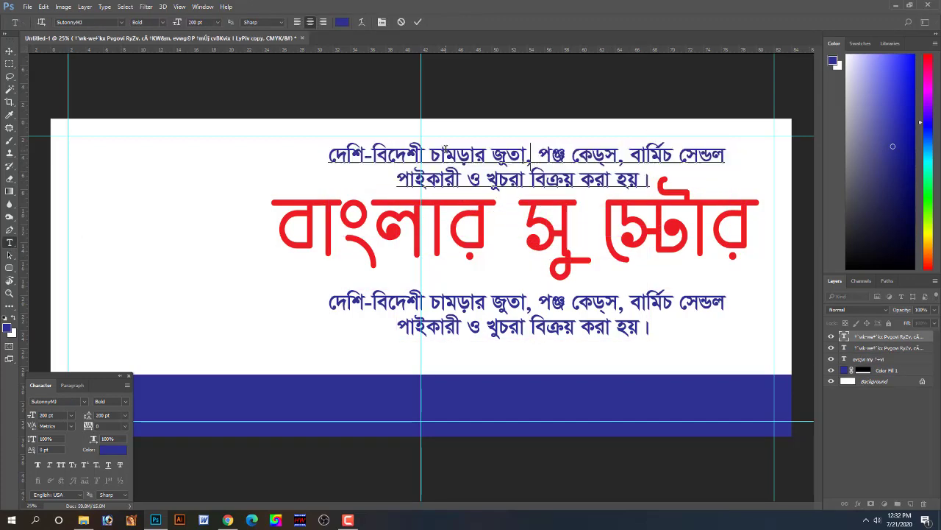
text(ফয)
key(BackSpace)
key(BackSpace)
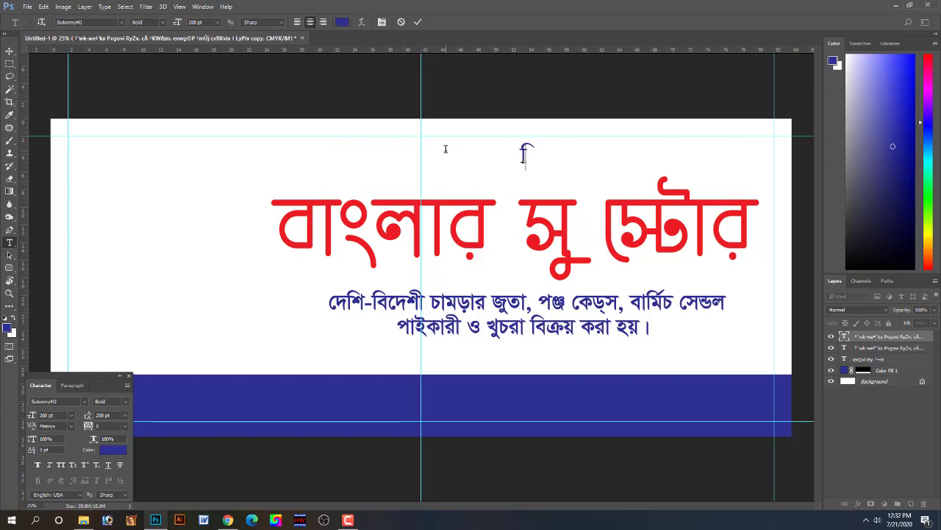
text(স্মিল্)
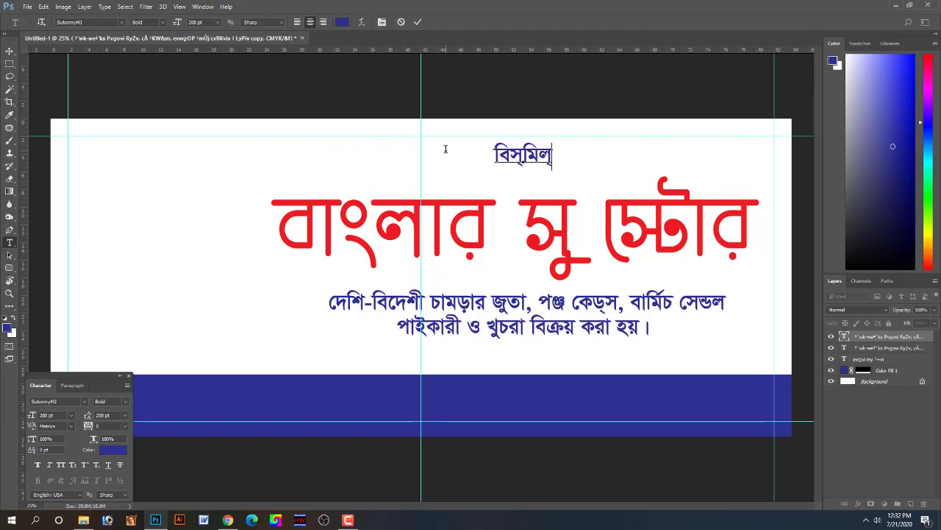
text(লাহি)
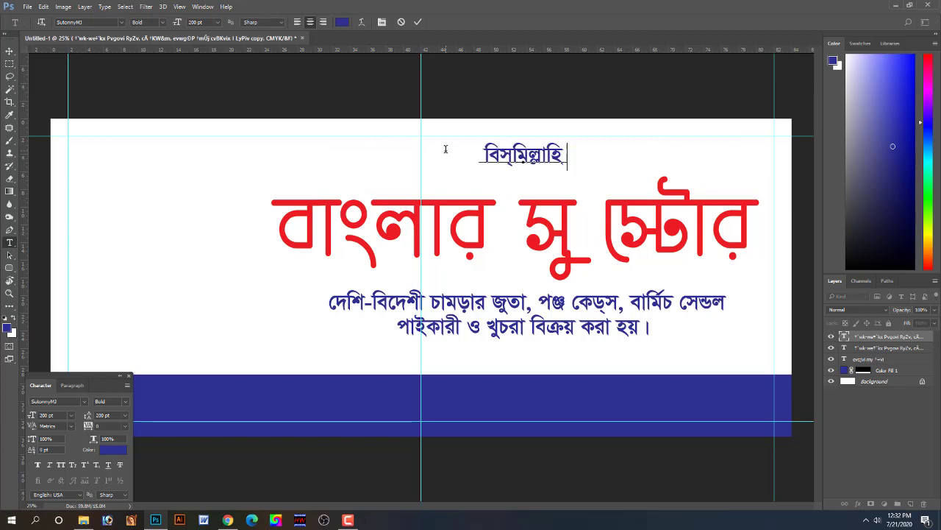
text(র রাহমানির র)
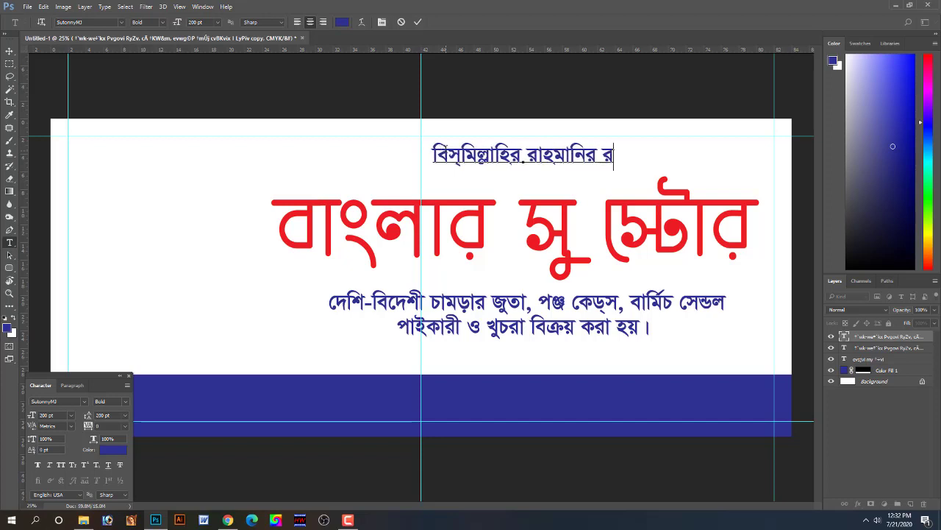
text(াহিম)
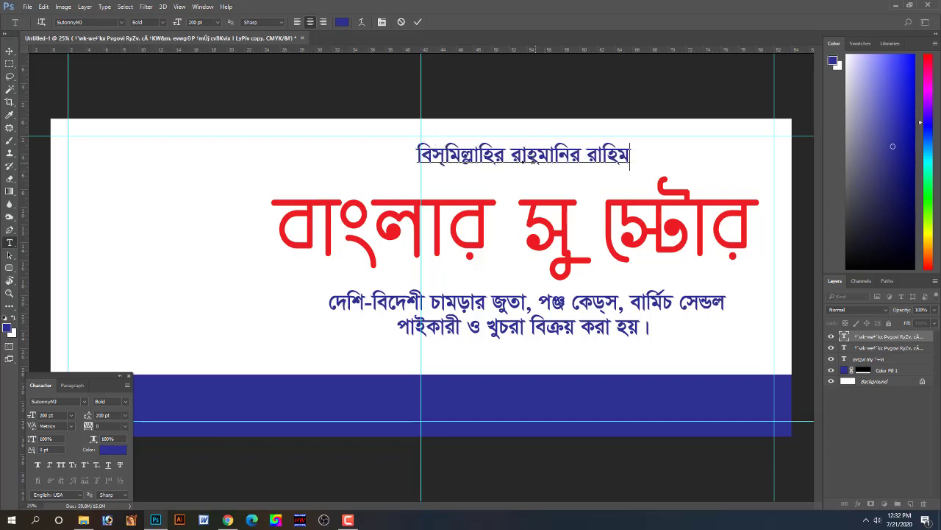
Step: Set the blessing line to 100 pt and nudge it slightly left and up
click(10, 50)
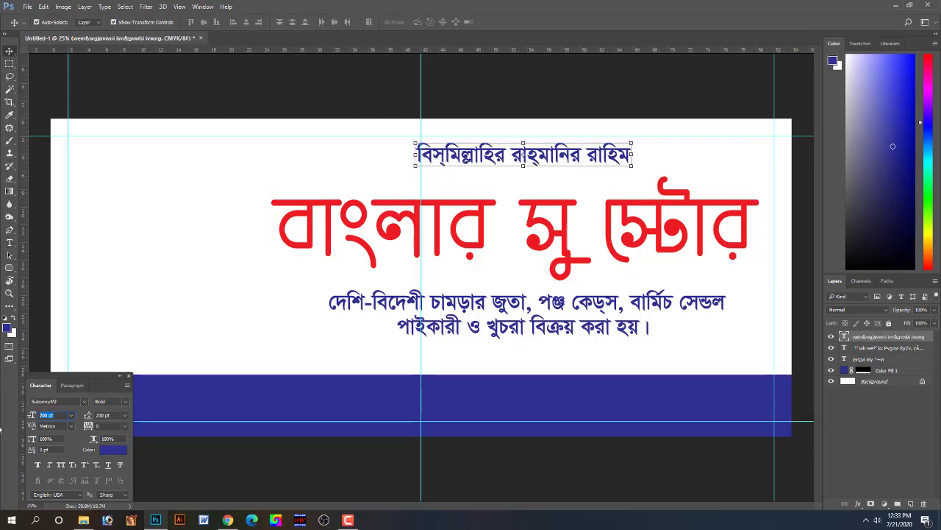
click(55, 415)
text(100)
key(Return)
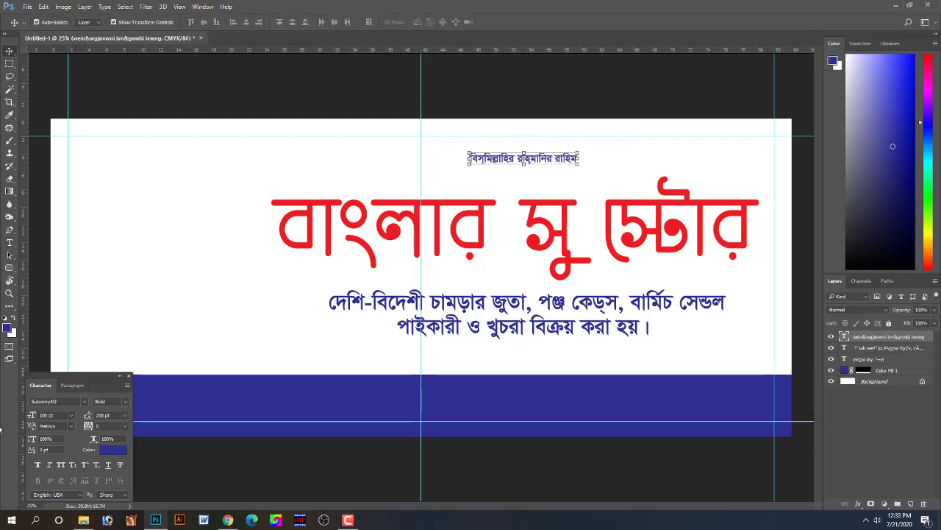
click(552, 120)
drag(558, 162, 557, 163)
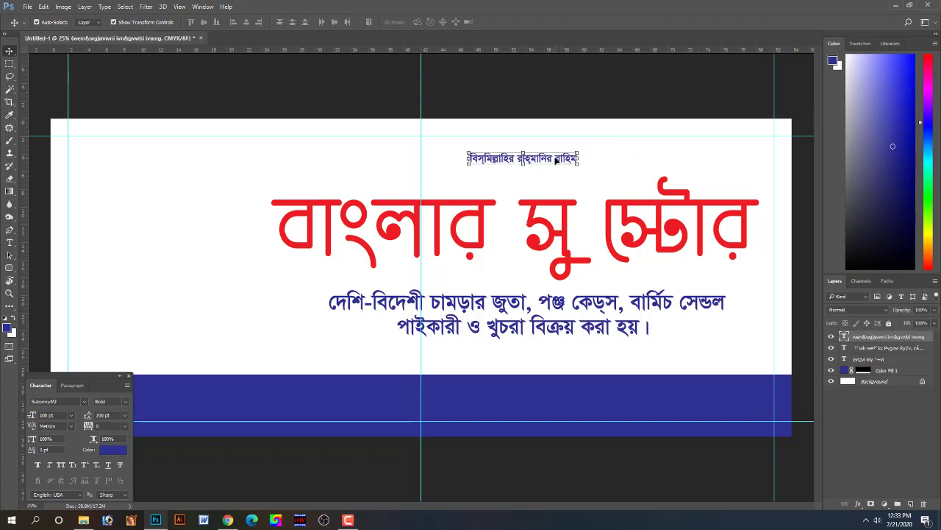
key(shift+Left)
key(shift+Left)
key(shift+Left)
key(shift+Left)
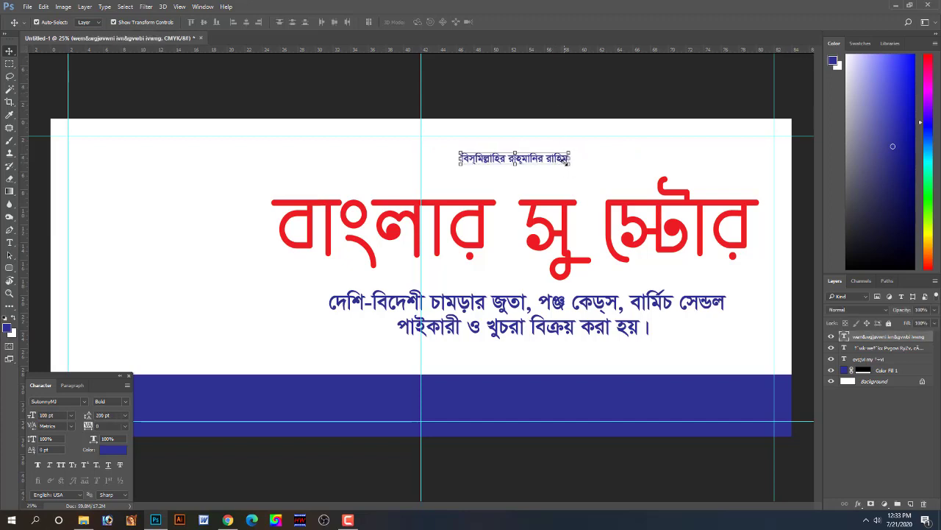
key(shift+Up)
key(shift+Up)
key(shift+Up)
key(shift+Up)
key(shift+Up)
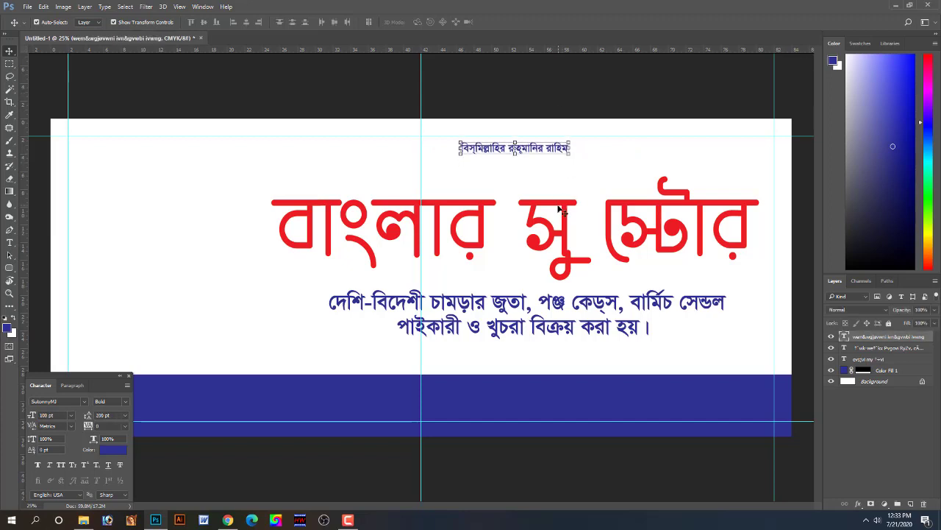
Step: Enlarge the red title to about 105% and shift it slightly left
click(559, 212)
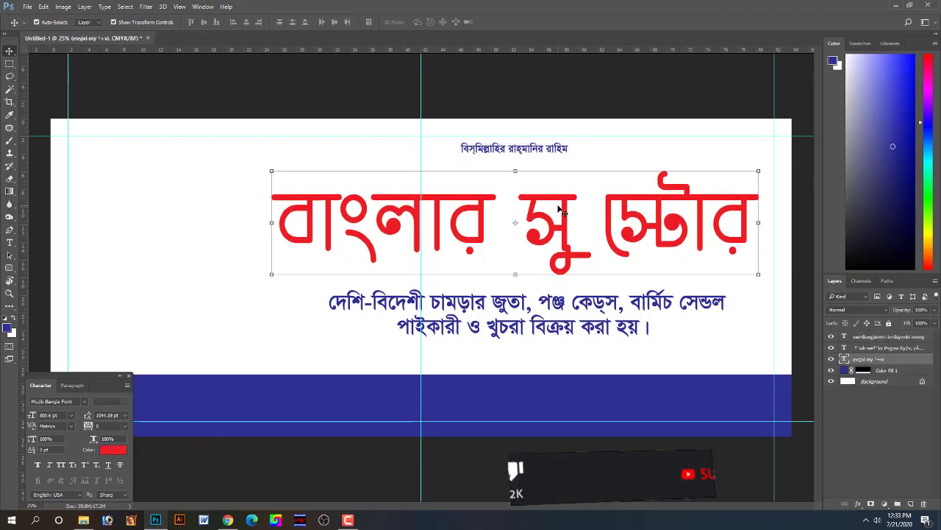
click(552, 111)
key(ctrl+t)
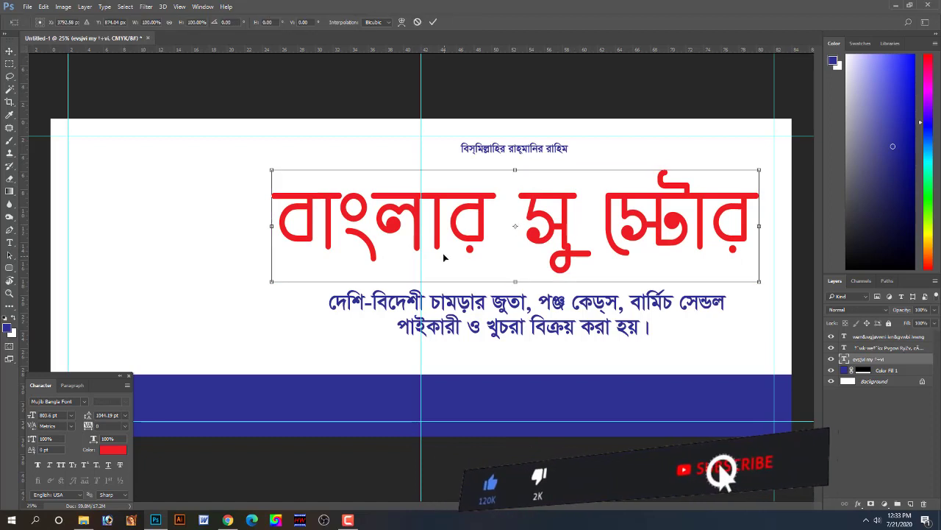
drag(759, 170, 772, 167)
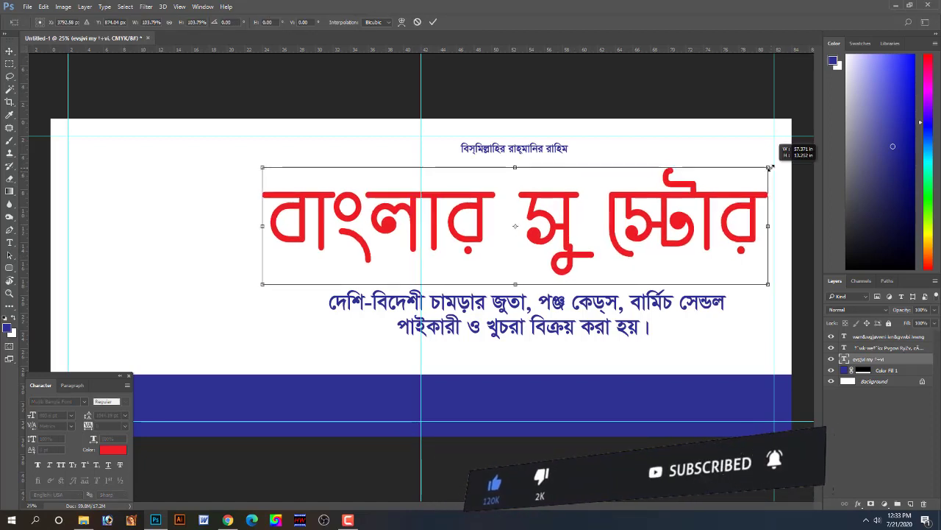
key(Return)
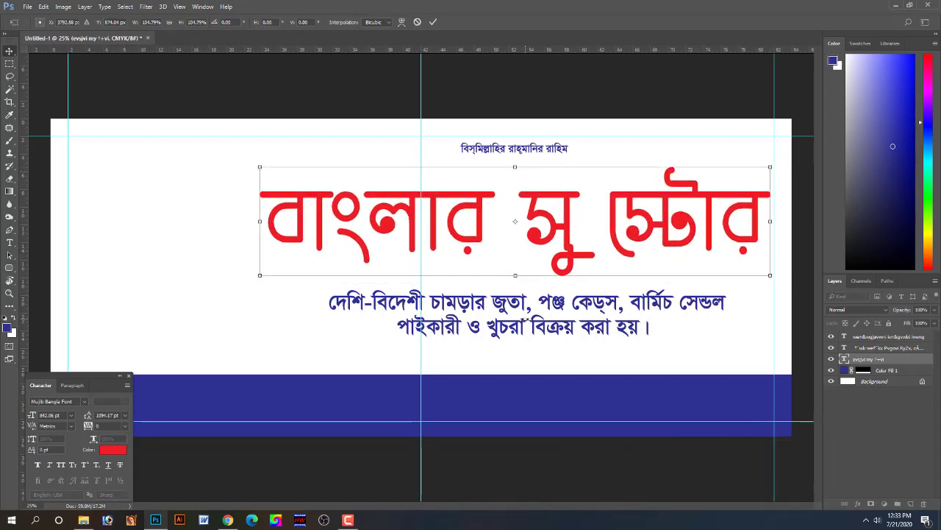
drag(592, 171, 588, 171)
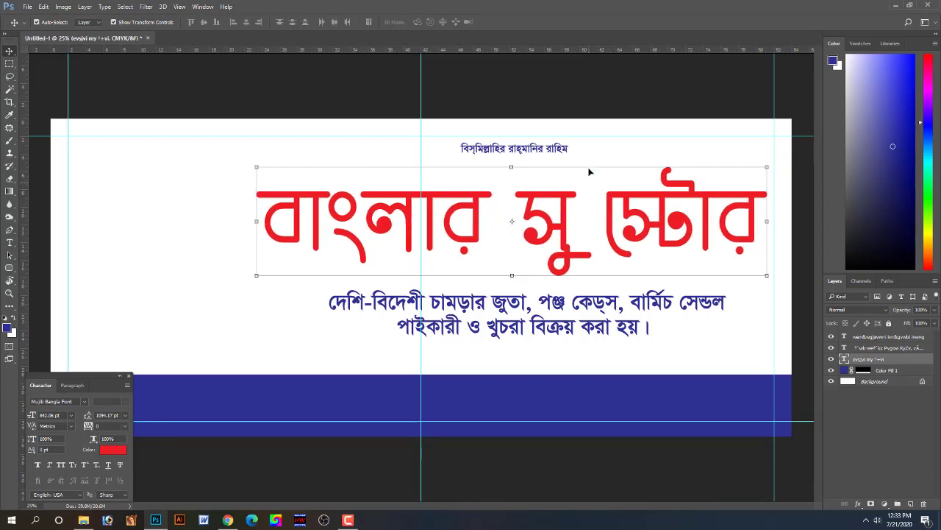
click(609, 109)
Step: Nudge the blue subtitle down slightly, then Alt-drag a copy of it below
click(578, 324)
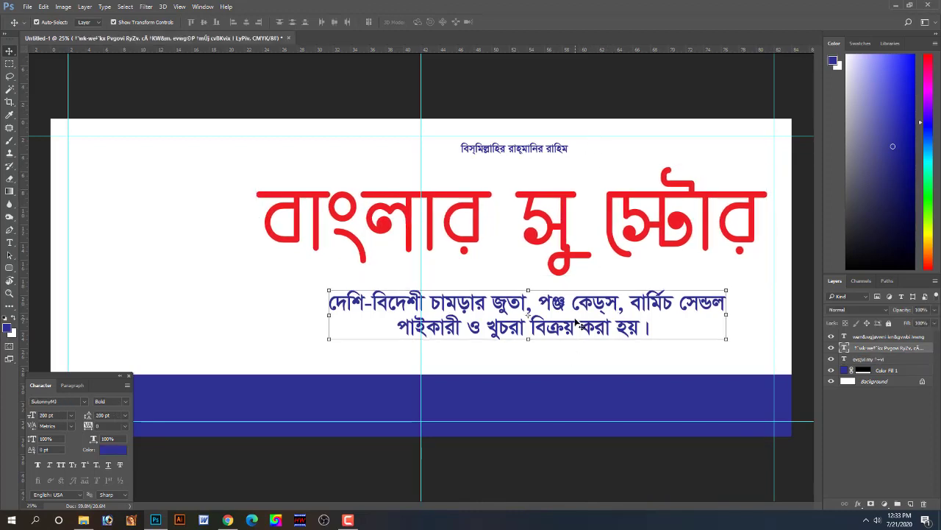
drag(577, 324, 580, 326)
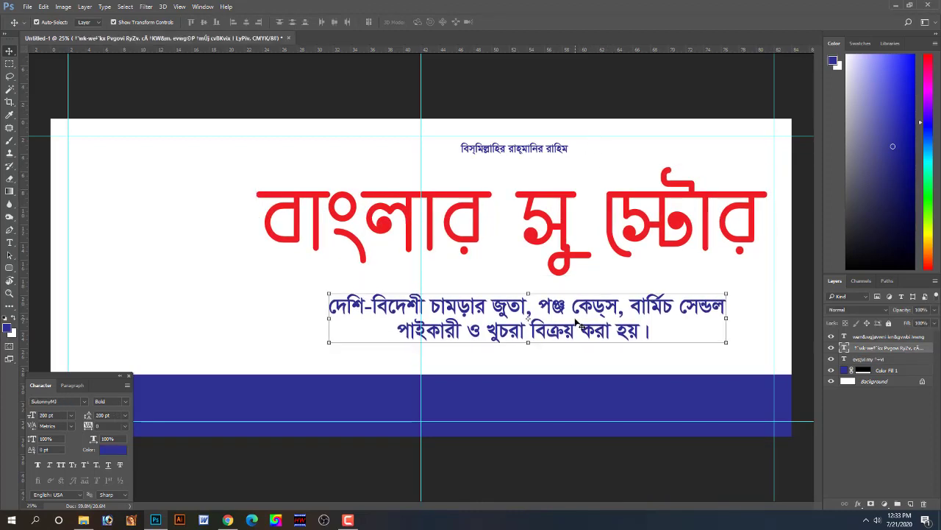
click(282, 314)
click(576, 333)
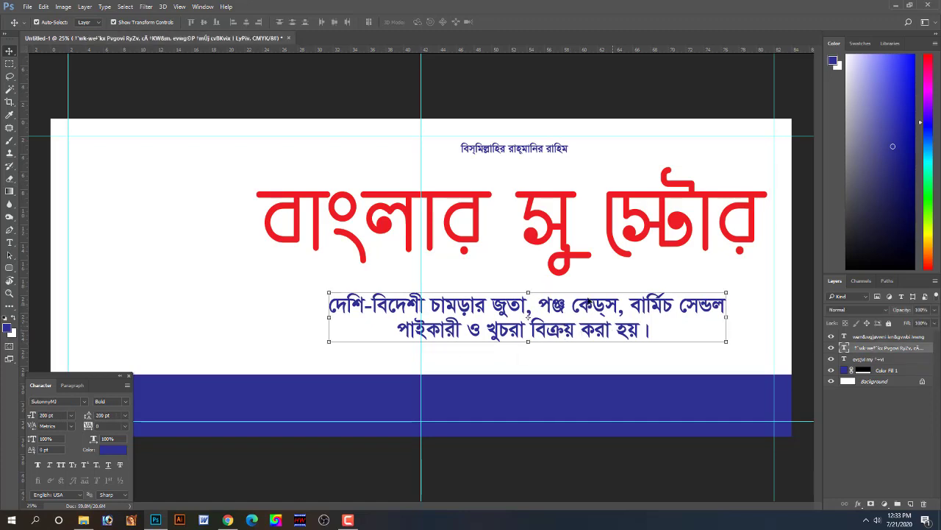
click(274, 311)
click(674, 310)
drag(637, 309, 637, 359)
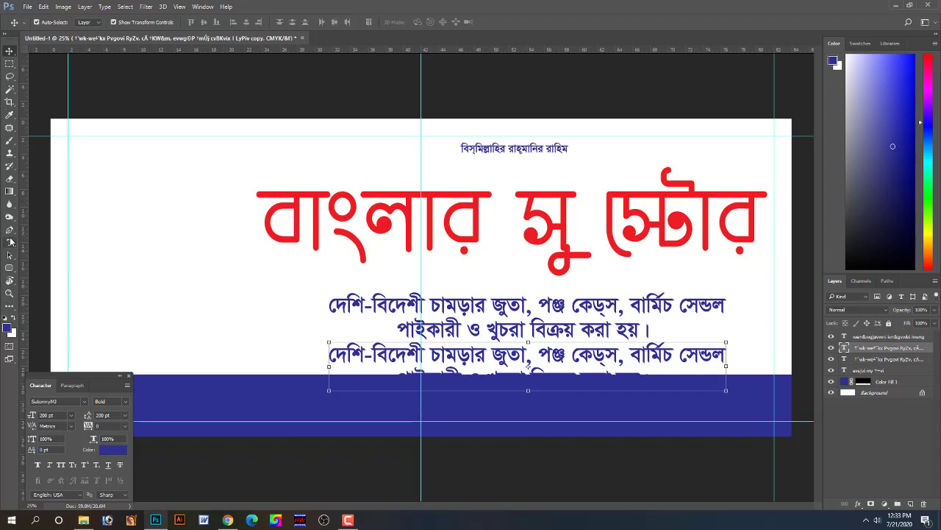
Step: Replace the copied subtitle's text with the mobile contact numbers and commit
click(10, 242)
click(467, 353)
key(ctrl+a)
key(BackSpace)
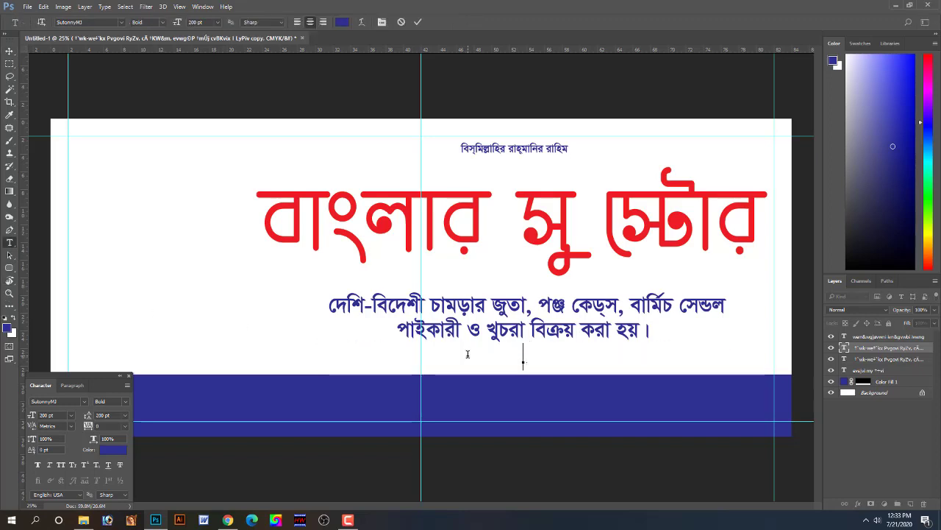
text(বাইল)
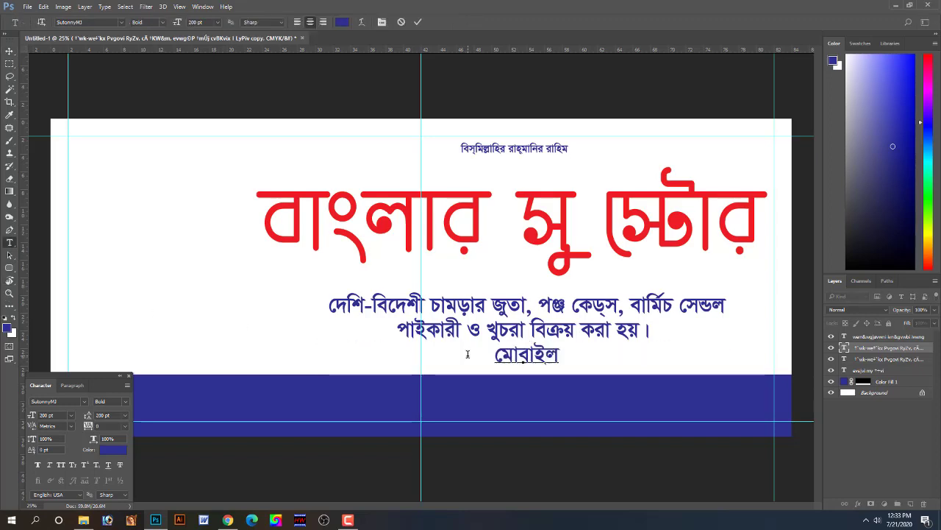
text(ঃ ০১)
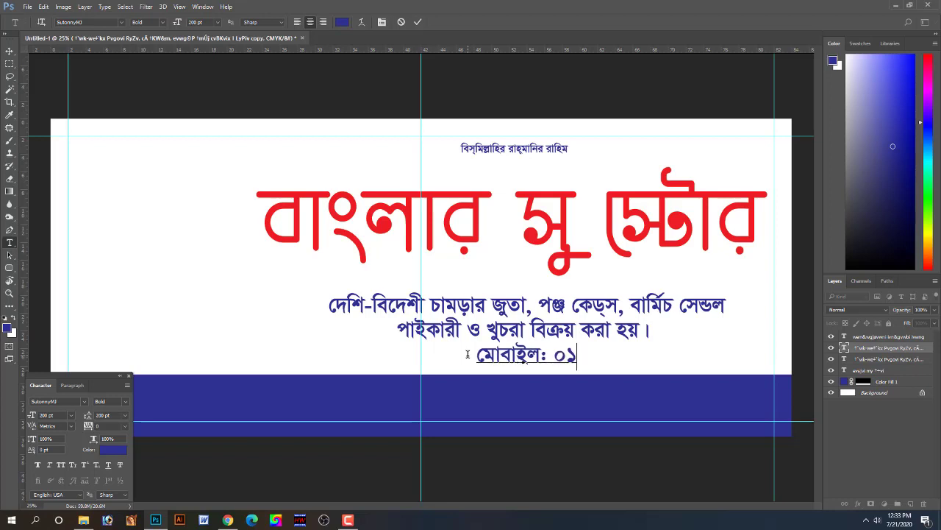
text(৯)
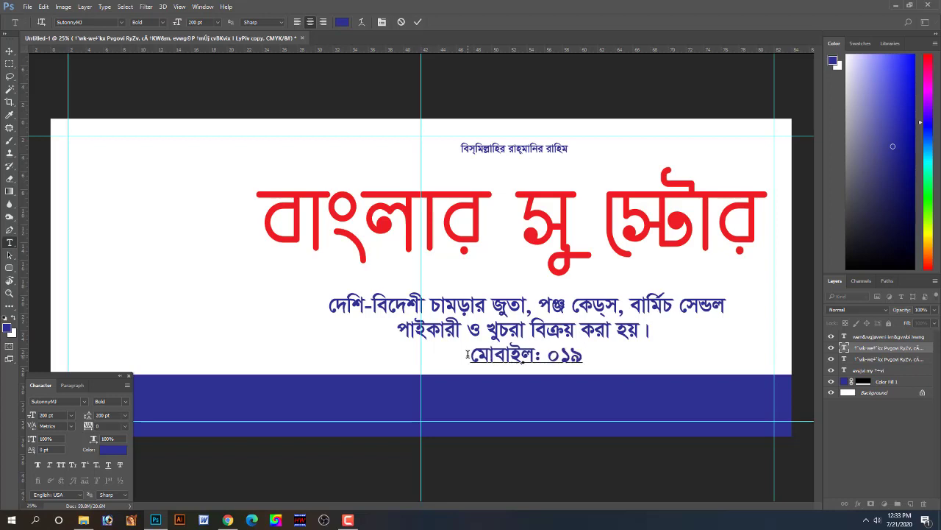
text( ০০ )
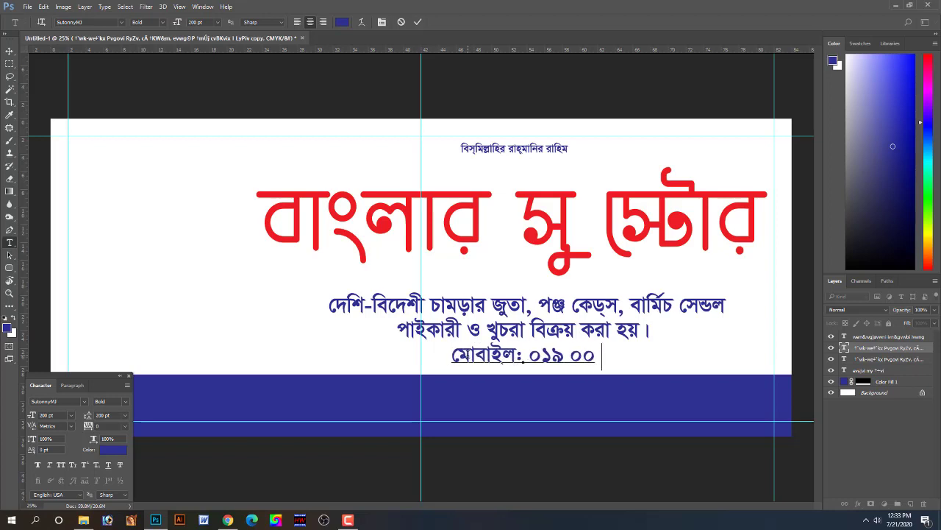
text(১১ ০০)
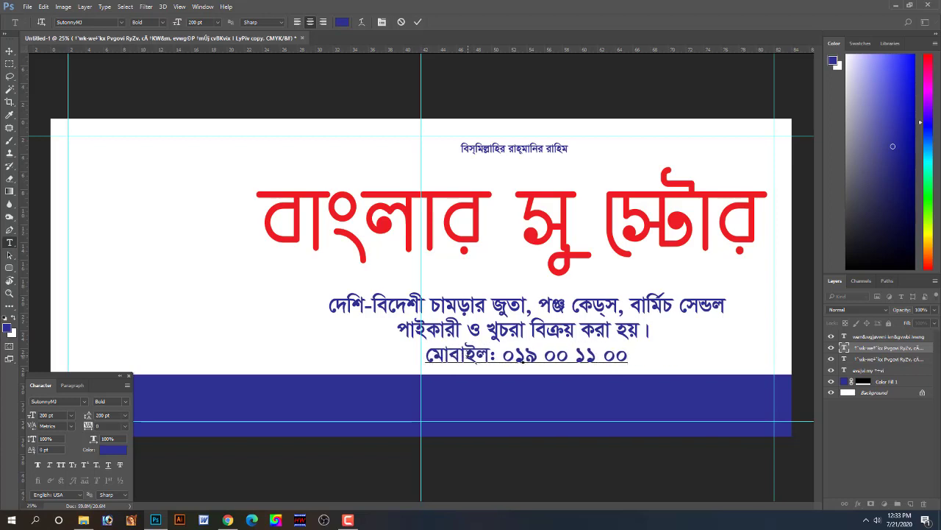
text(, )
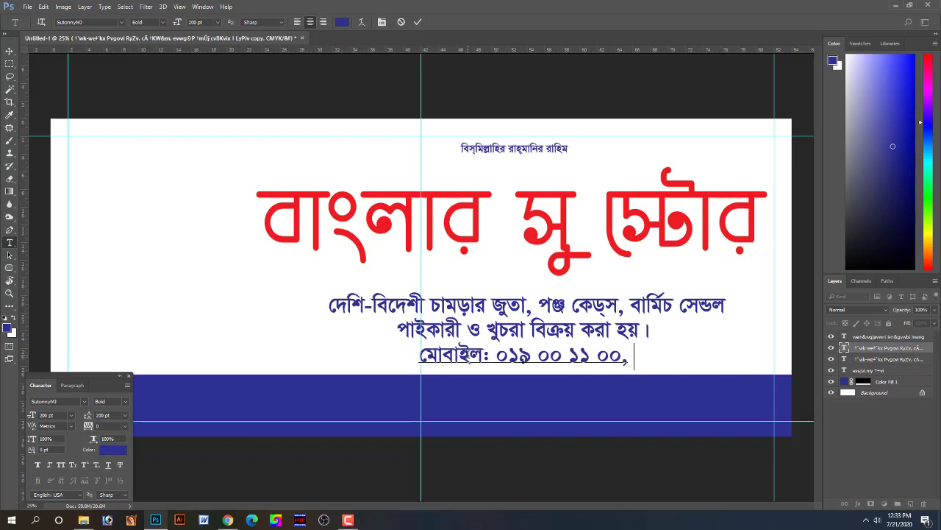
text(০১৭)
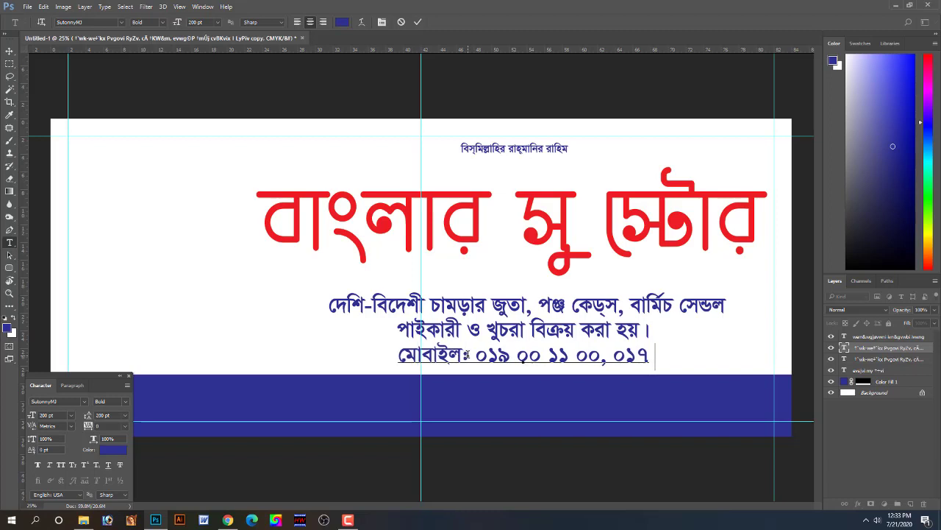
text( ১১)
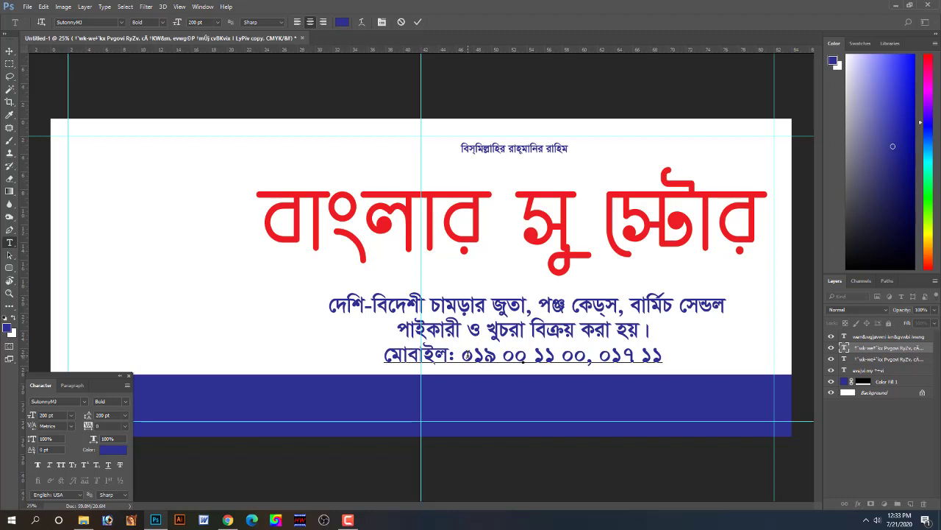
key(BackSpace)
key(BackSpace)
text(০০ )
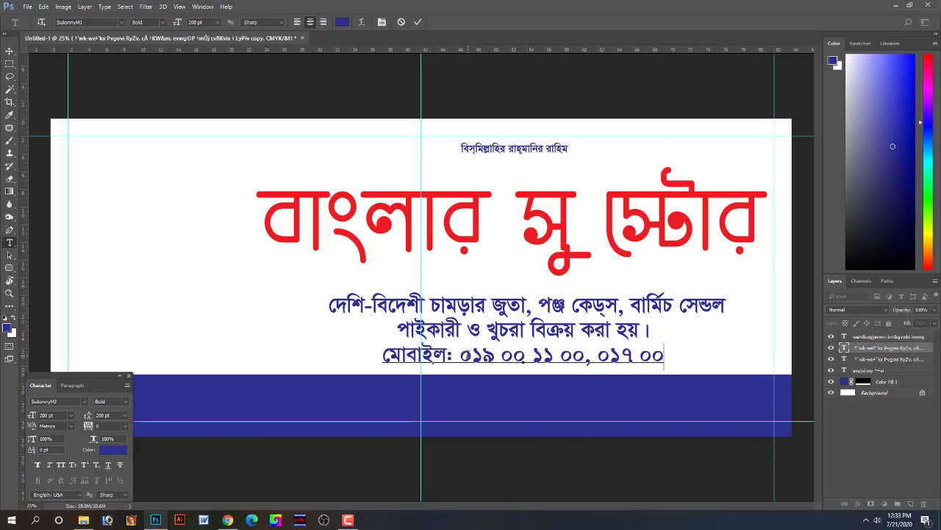
text(০০ ০)
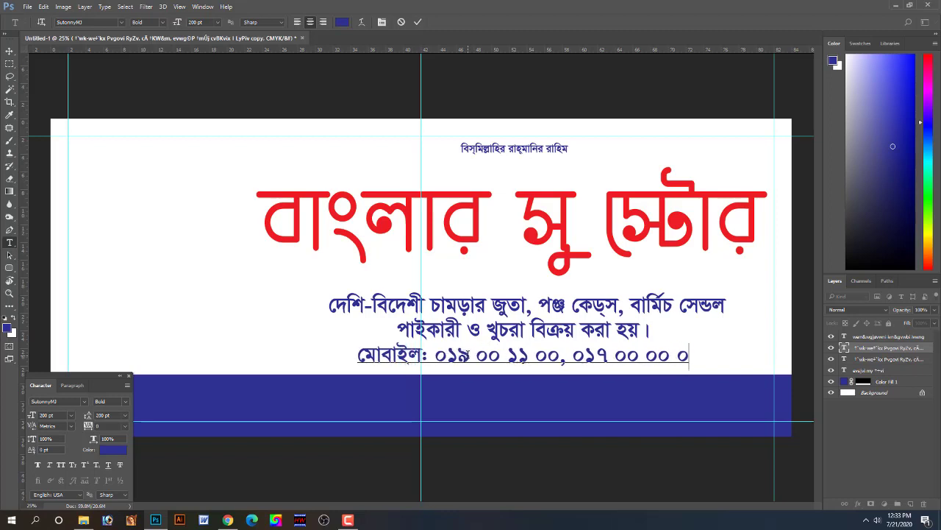
text(০)
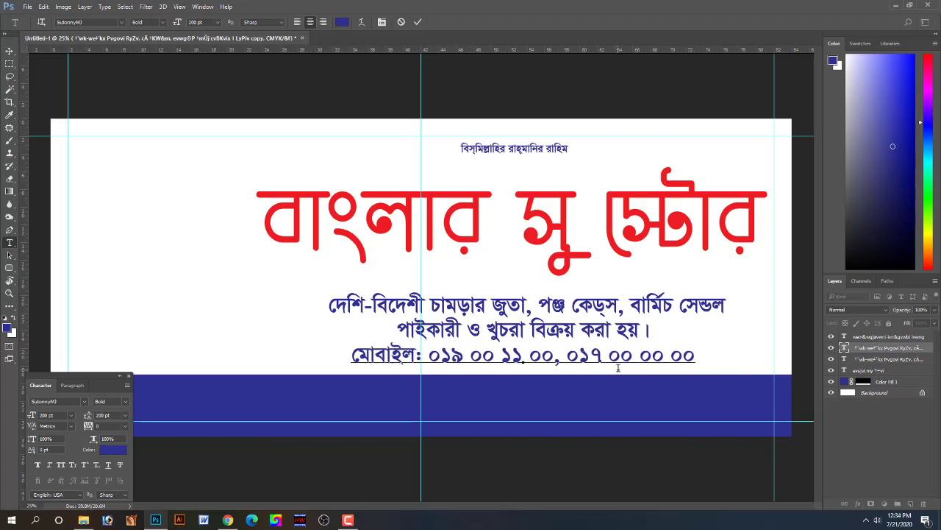
click(12, 51)
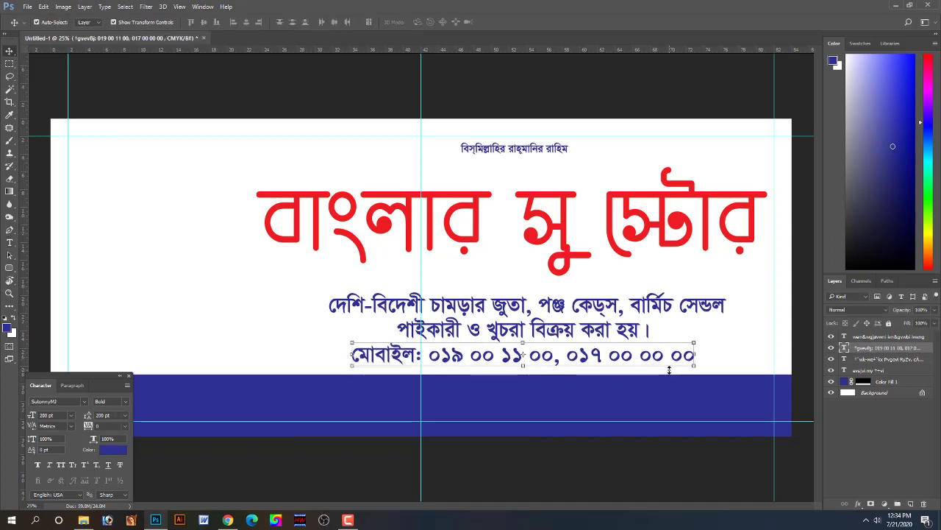
Step: Enlarge the mobile-number line slightly, move it down, and make it black
key(Down)
key(Down)
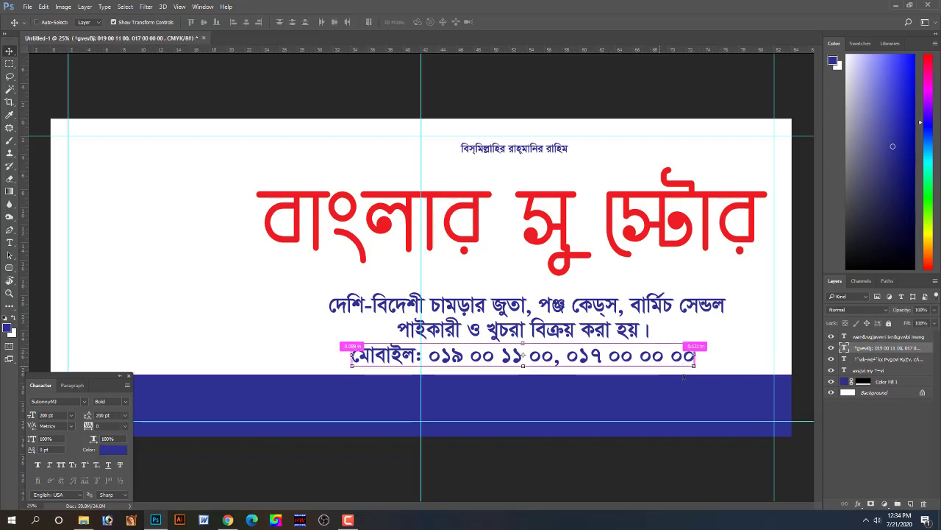
key(ctrl+t)
drag(704, 343, 702, 344)
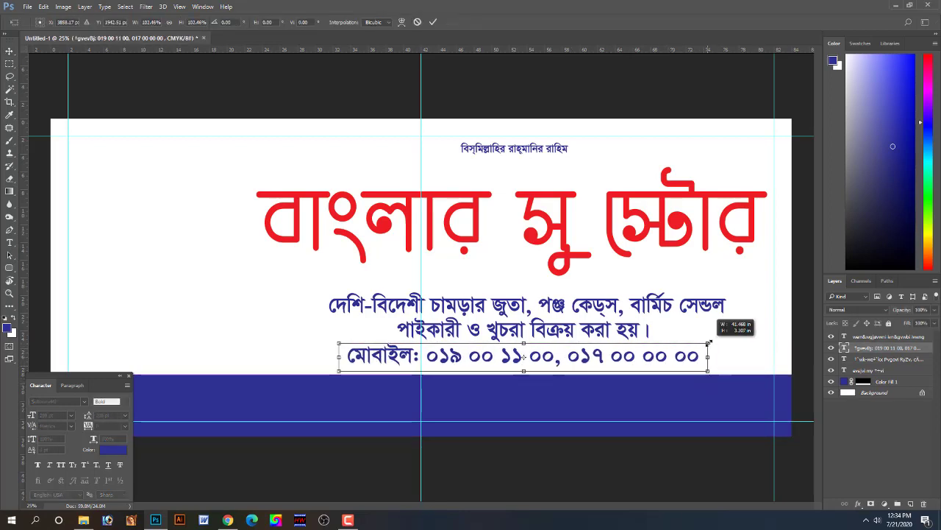
key(Return)
key(Down)
key(Down)
key(Down)
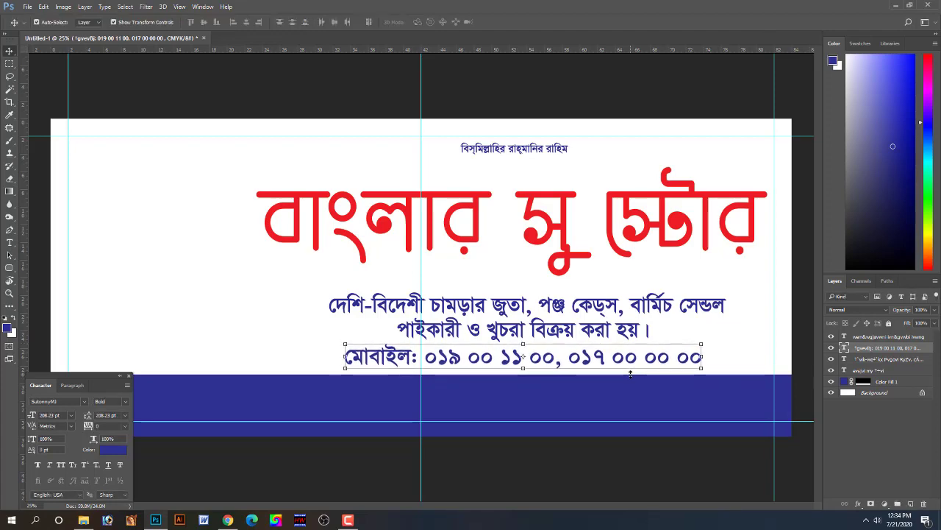
key(Down)
key(Down)
key(Down)
key(Down)
key(Down)
key(Down)
key(Down)
key(Down)
key(Down)
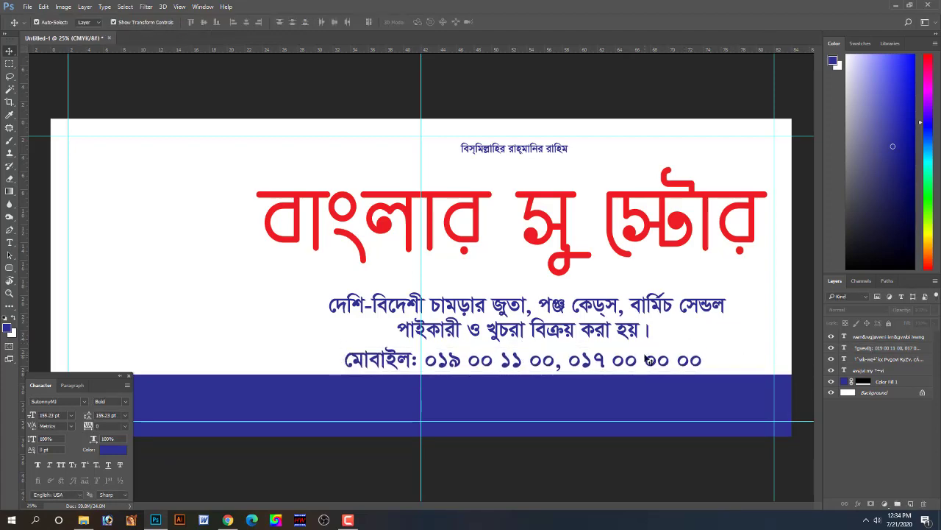
click(116, 454)
click(439, 362)
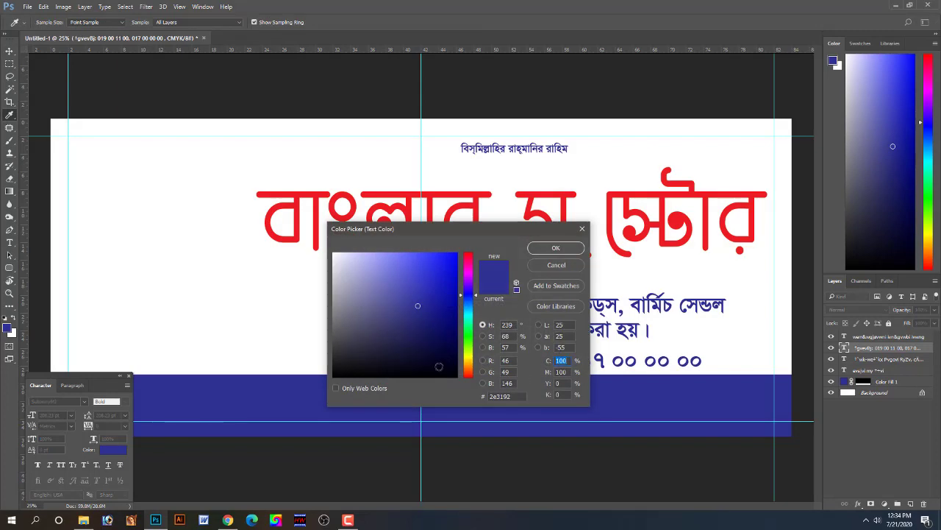
key(Return)
Step: Nudge the blue two-line description block slightly right and down with arrow keys
click(515, 305)
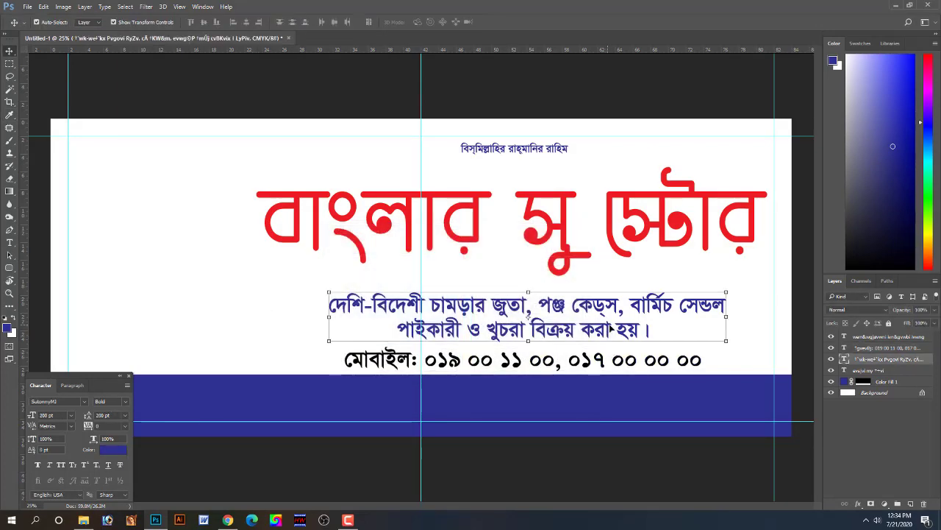
key(Up)
key(Up)
key(Up)
key(Up)
key(Up)
key(Up)
key(Down)
key(Down)
key(Down)
key(Right)
key(Right)
key(Right)
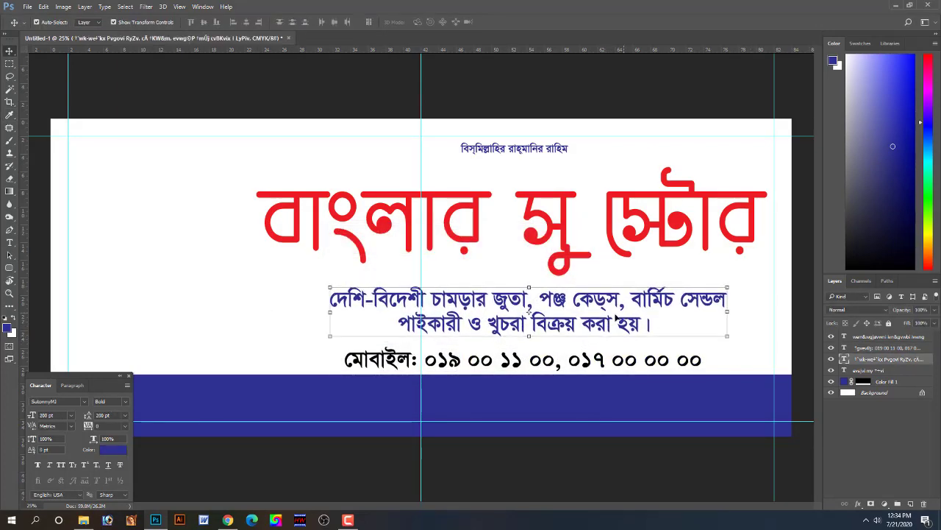
click(576, 262)
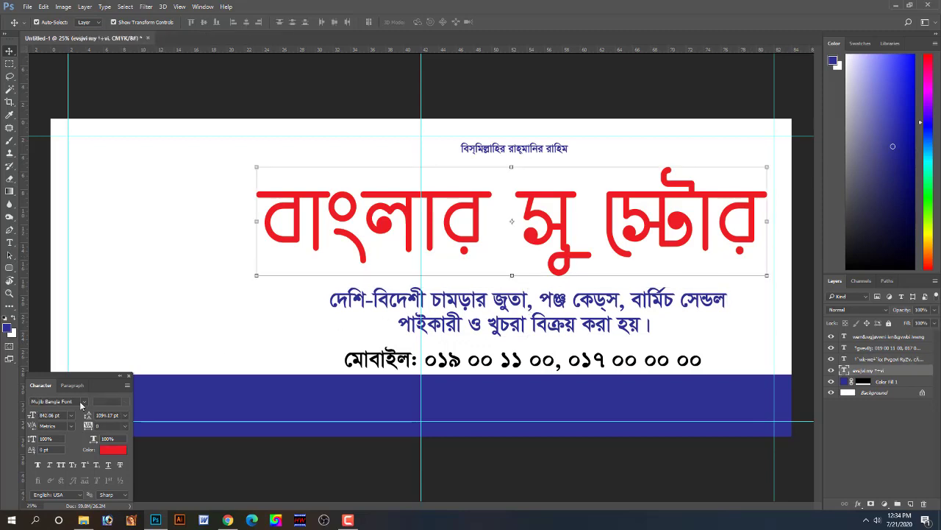
Step: Change the red headline's font to KongshoCMJ Bold
key(BackSpace)
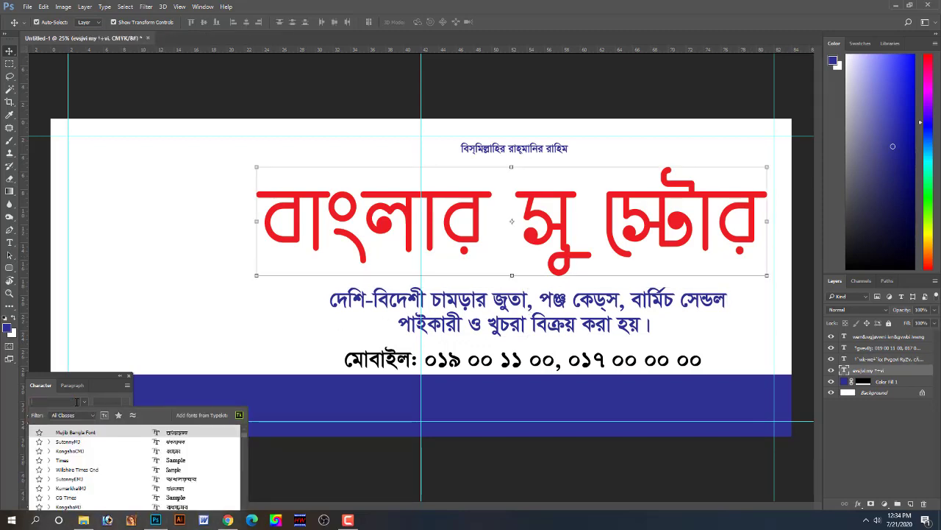
text(ko)
key(Down)
key(Down)
key(Down)
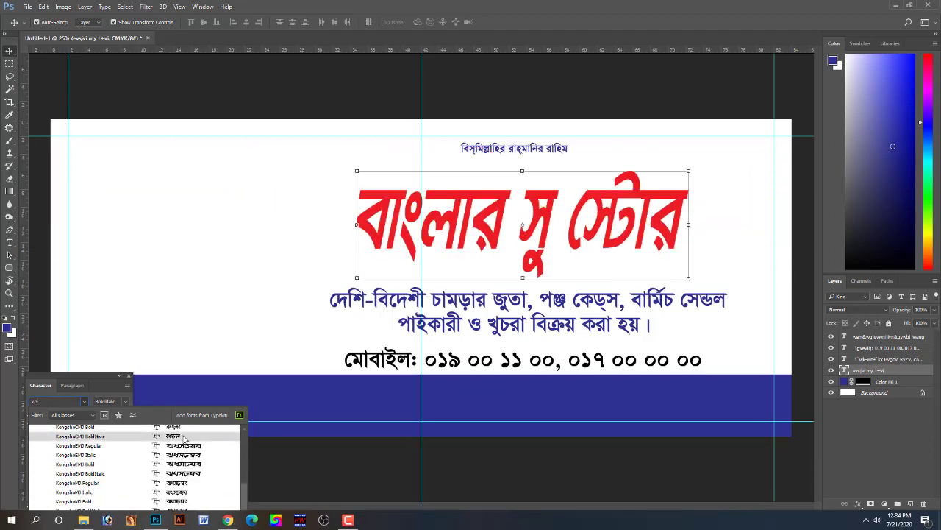
click(184, 432)
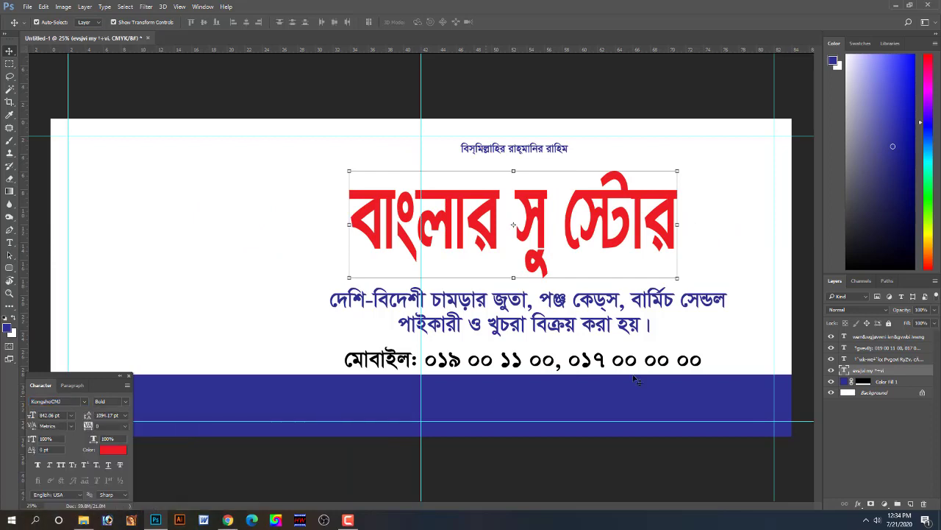
Step: Scale the headline wider to span the banner and nudge it up and left
key(ctrl+t)
drag(678, 225, 764, 221)
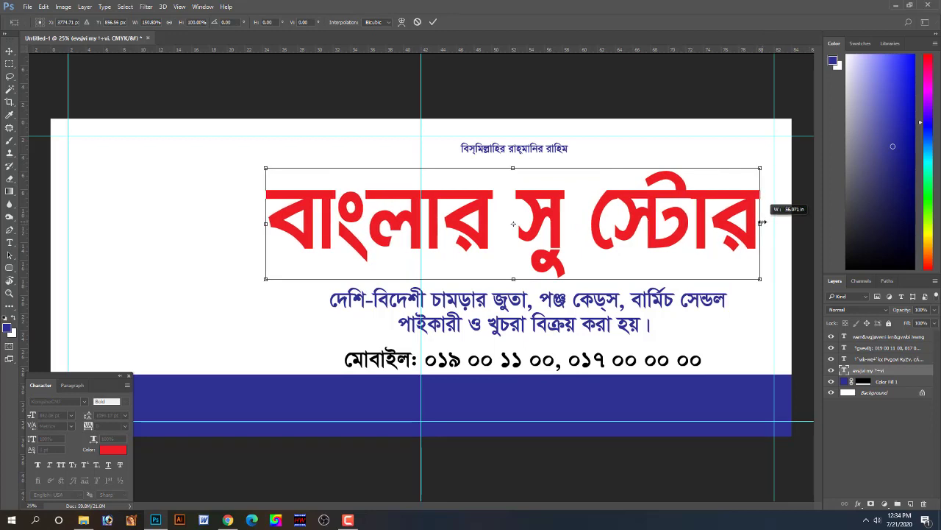
drag(759, 168, 769, 159)
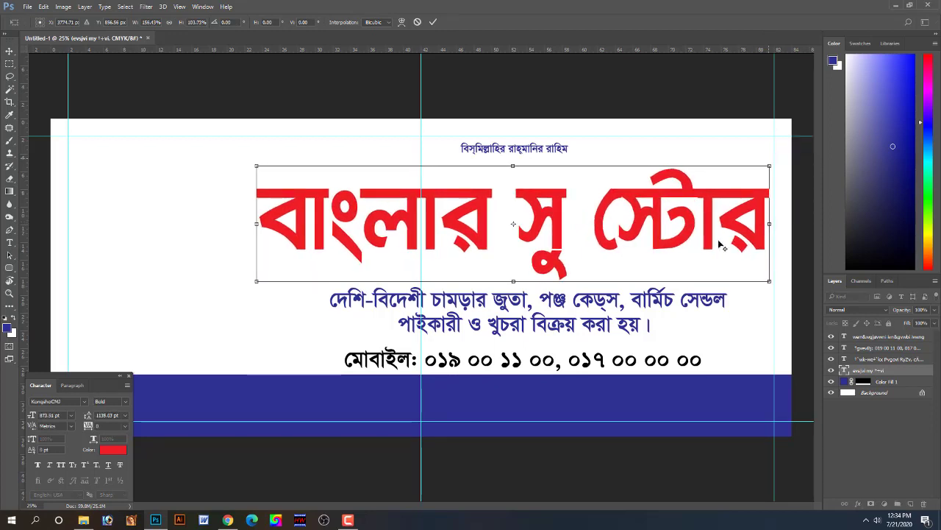
key(Return)
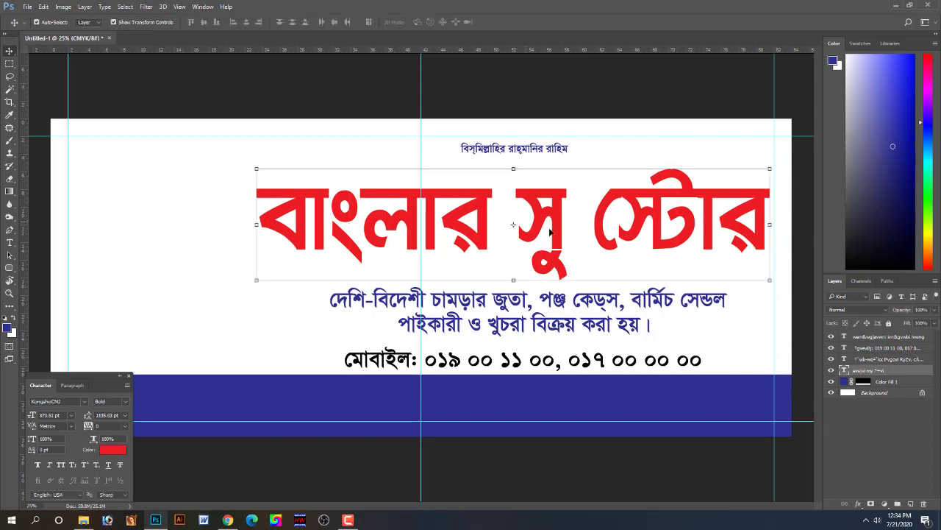
key(Up)
key(Left)
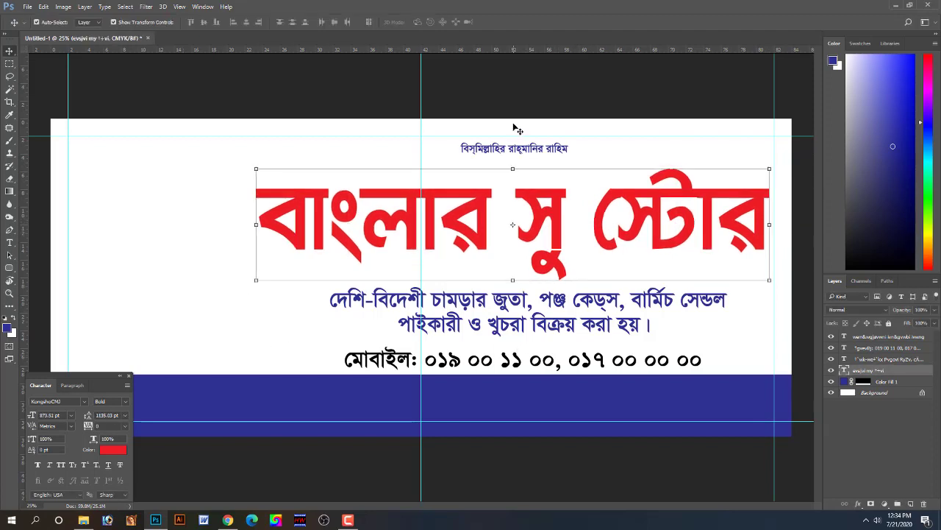
Step: Alt-drag a copy of the top greeting line to the banner's top right
click(517, 129)
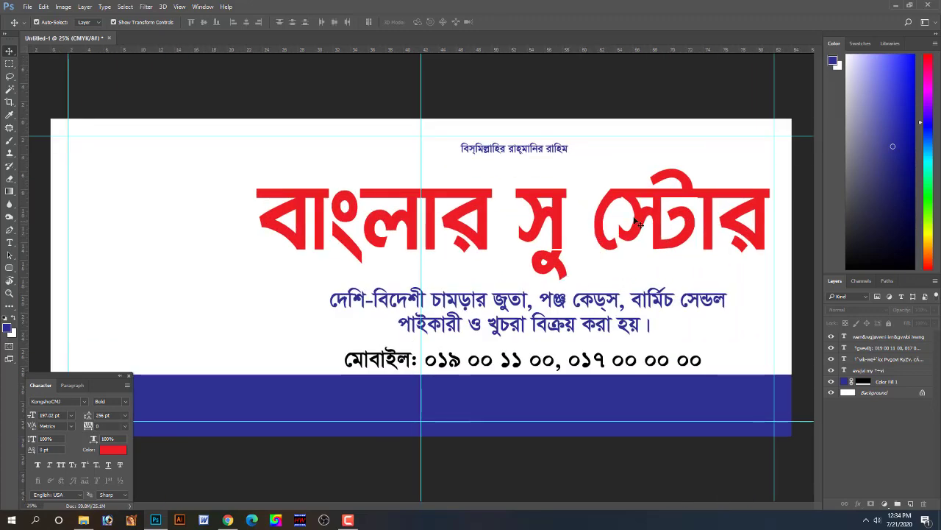
click(652, 220)
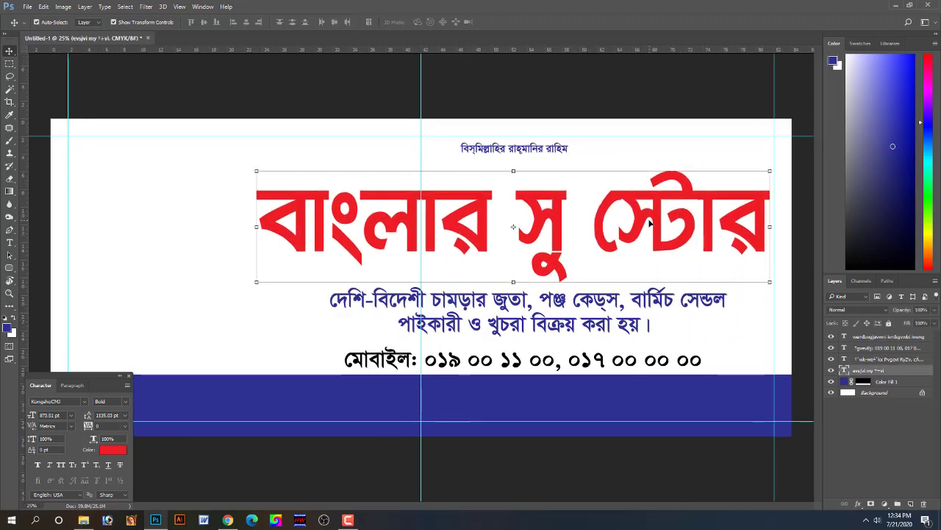
click(533, 332)
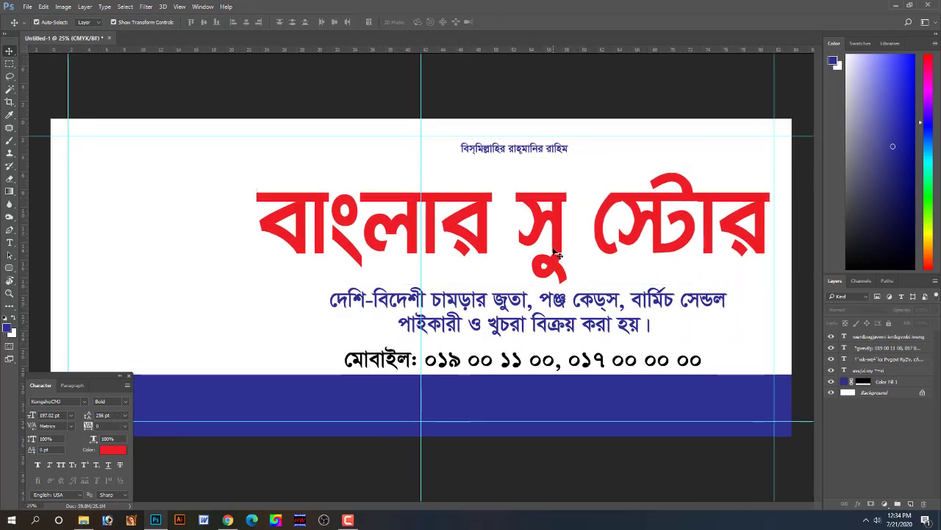
drag(515, 148, 806, 147)
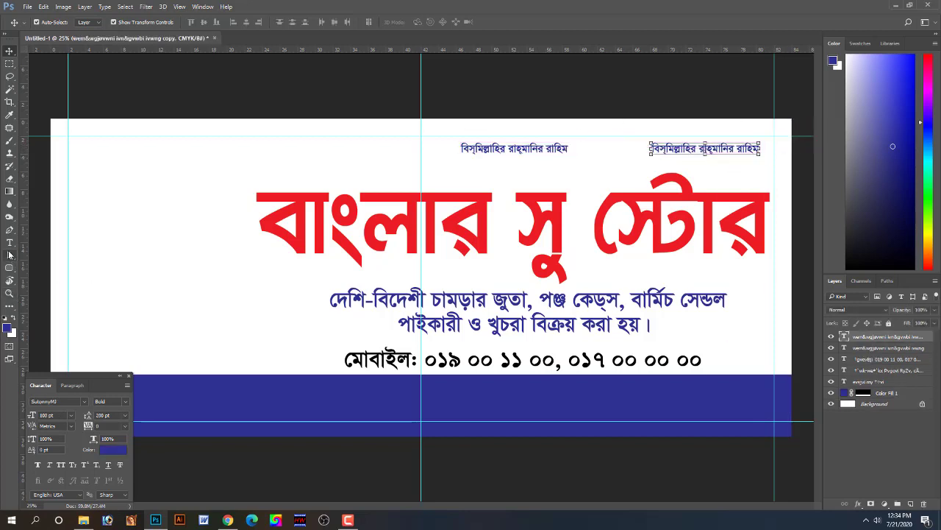
Step: Retype the copied line as the proprietor label, with the owner's name on a second line
click(10, 243)
click(733, 150)
key(ctrl+a)
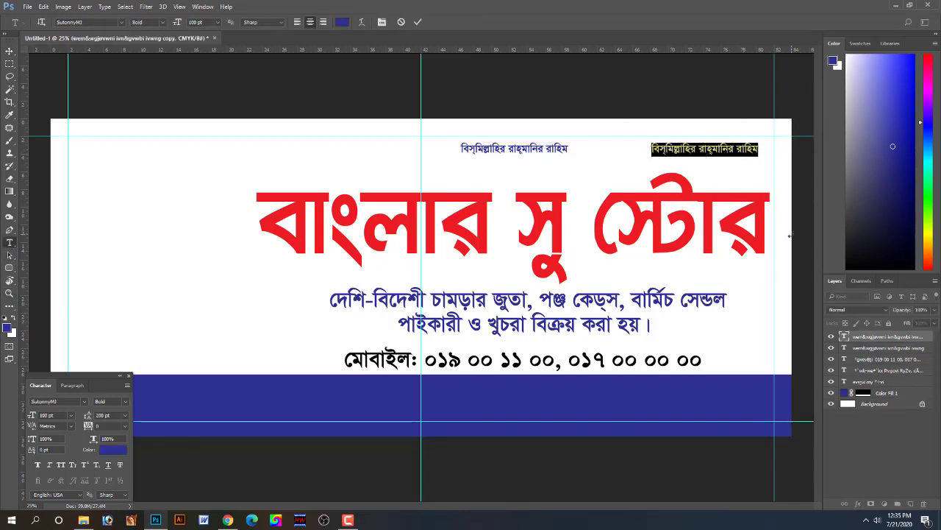
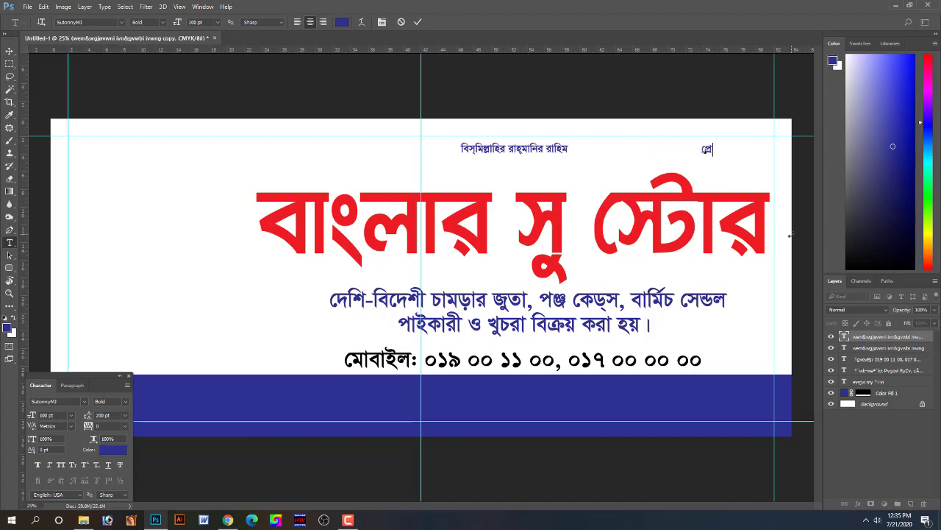
click(697, 149)
key(Return)
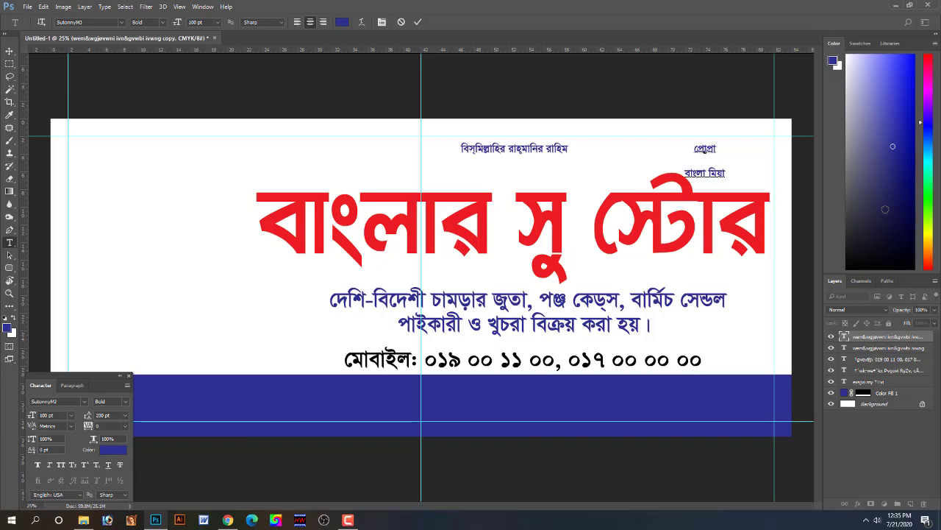
text(BUi)
Step: Space the label out as প্রো প্রা ই ট র, commit, and delete the name line
click(707, 148)
click(718, 149)
key(Right)
click(697, 159)
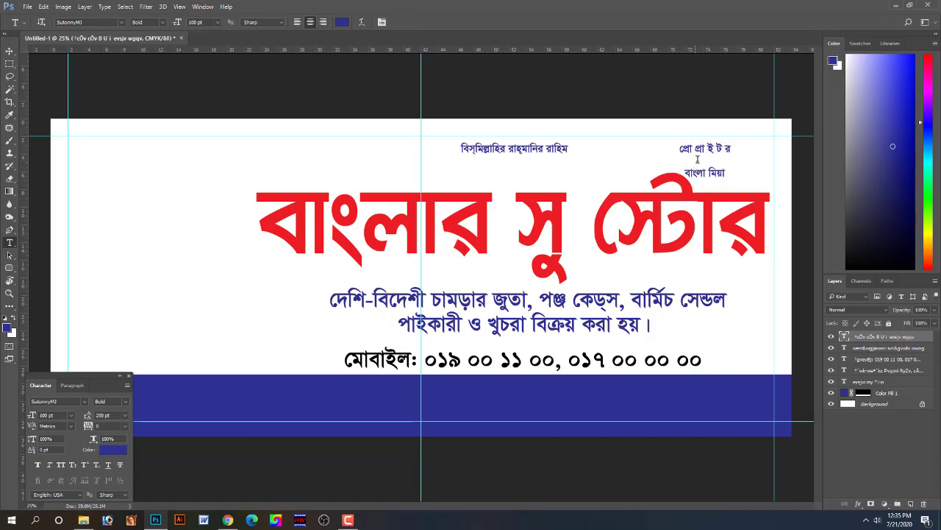
drag(686, 172, 728, 172)
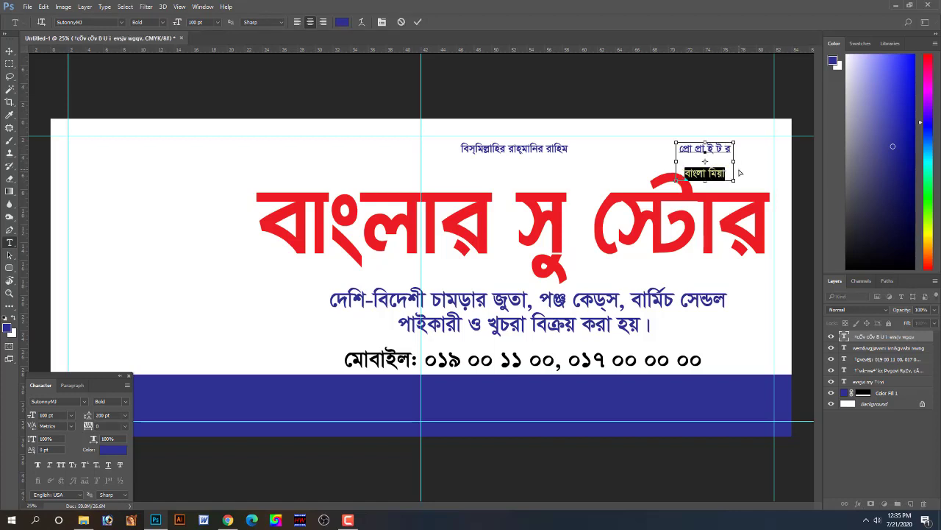
key(BackSpace)
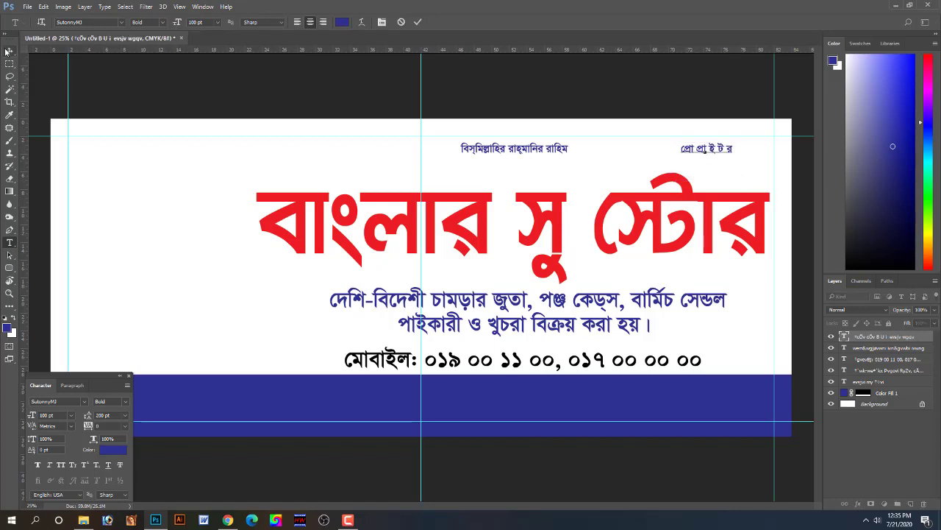
Step: Move the proprietor line further right and shift the headline and description slightly down
click(10, 51)
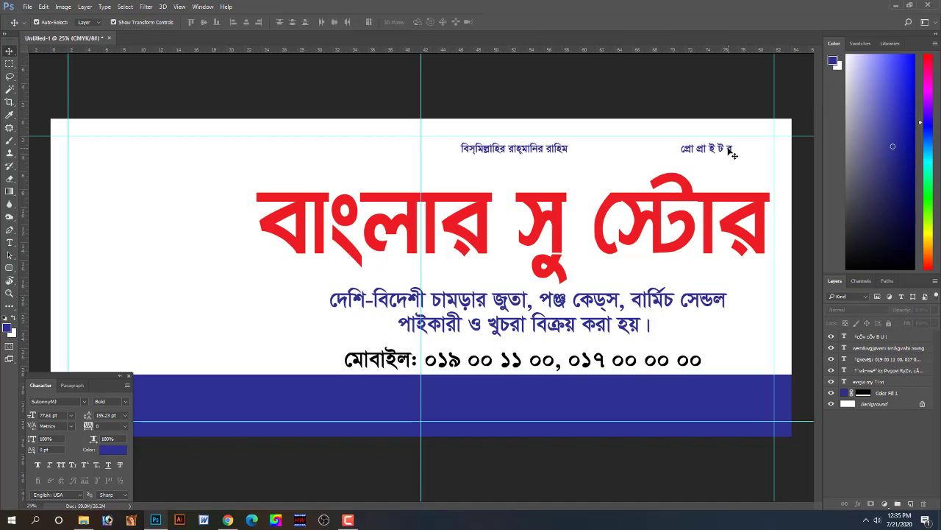
drag(728, 150, 762, 148)
click(703, 204)
shift+click(600, 322)
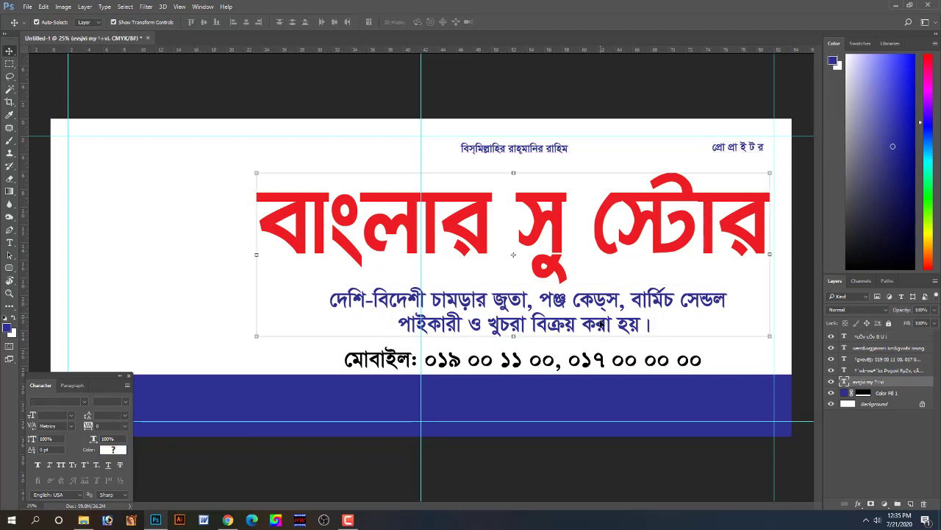
drag(600, 336, 600, 343)
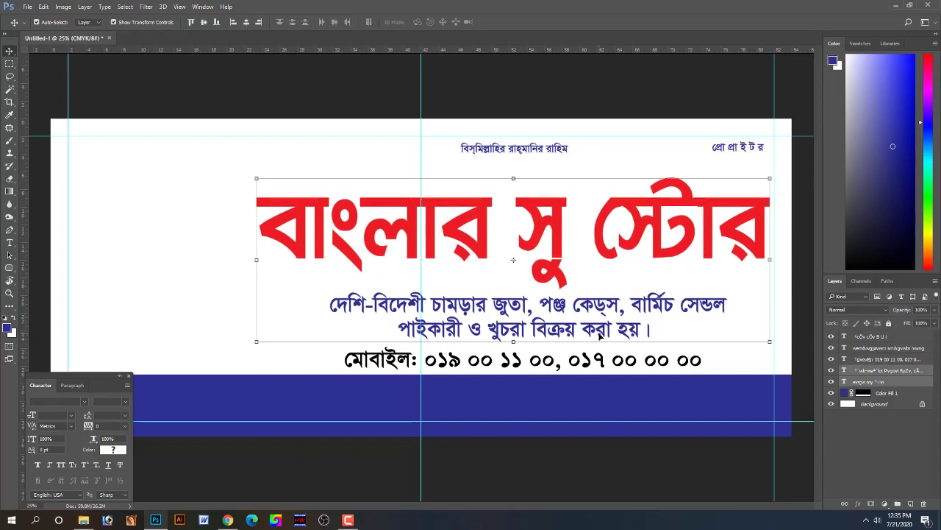
click(568, 360)
Step: Duplicate the proprietor line just below and paste the owner's name into it
click(735, 147)
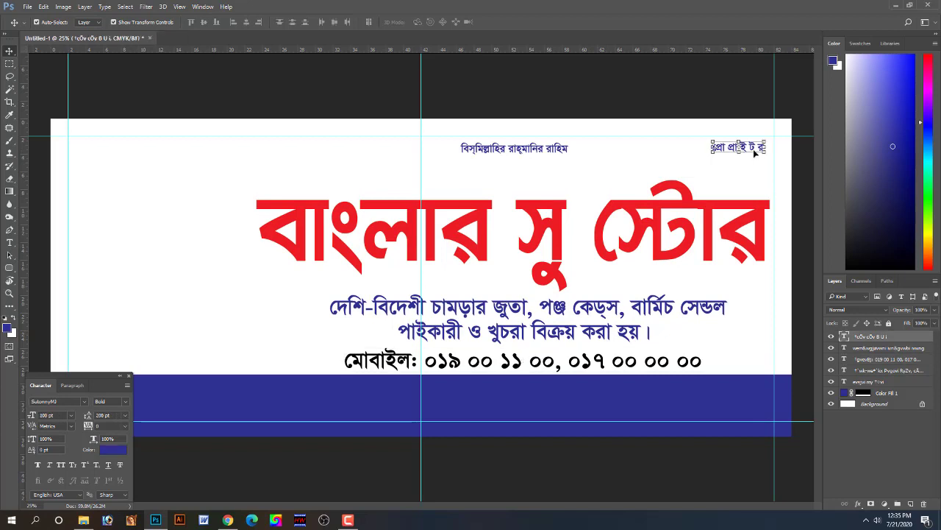
drag(758, 148, 759, 160)
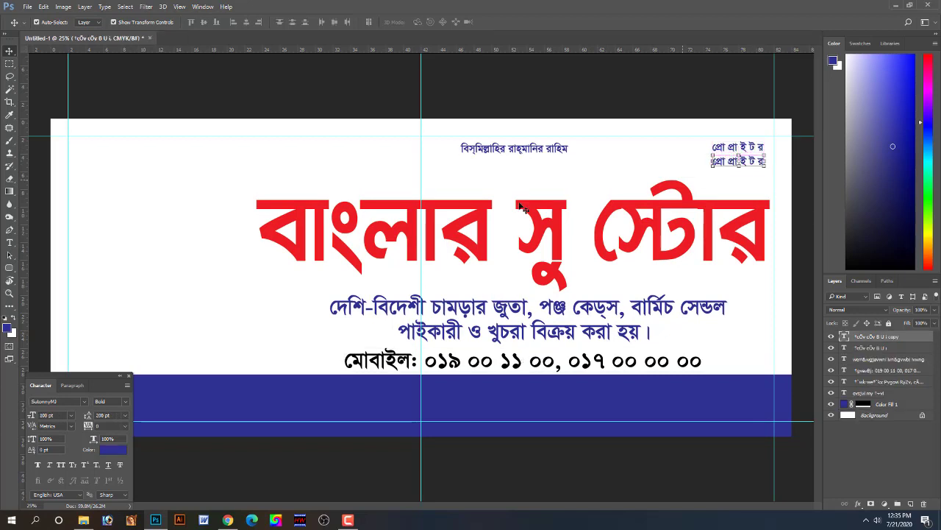
click(11, 244)
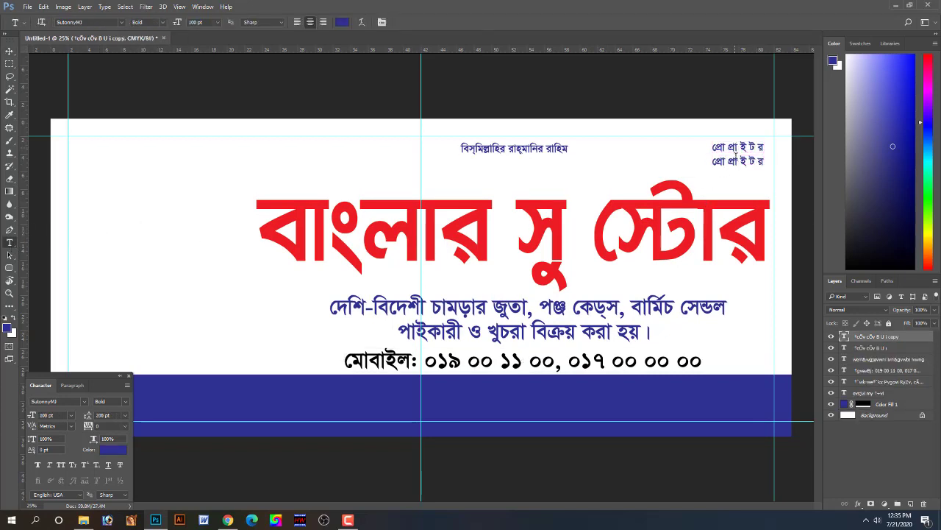
triple_click(738, 163)
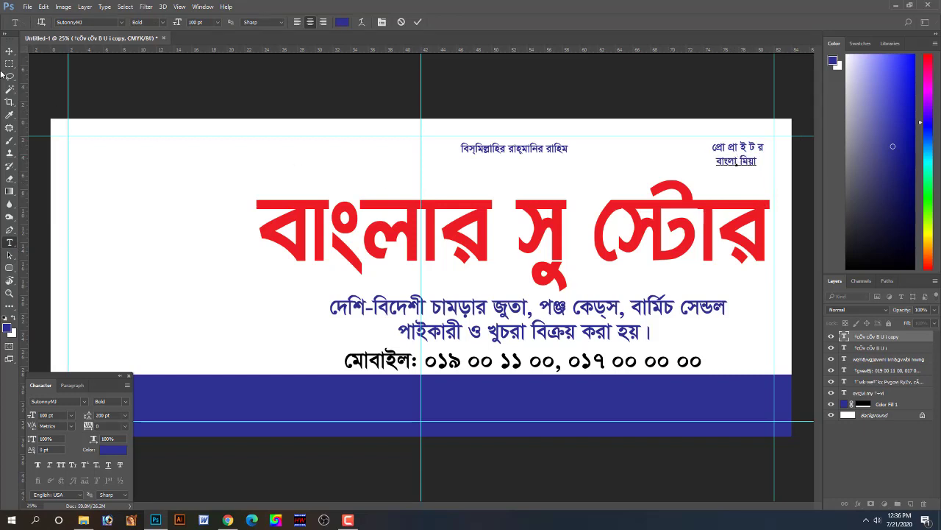
click(10, 52)
Step: Enlarge the owner's name to about 184% and position it under the proprietor label
key(ctrl+t)
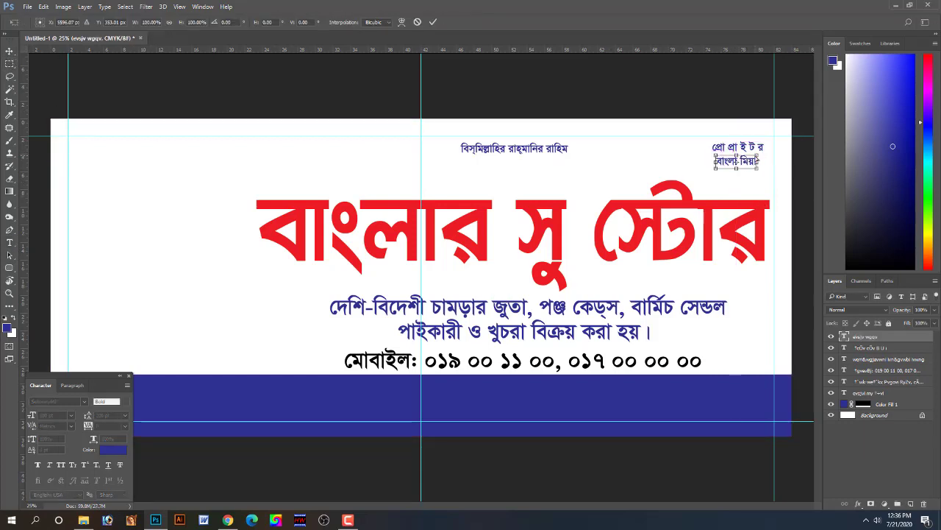
drag(757, 155, 774, 149)
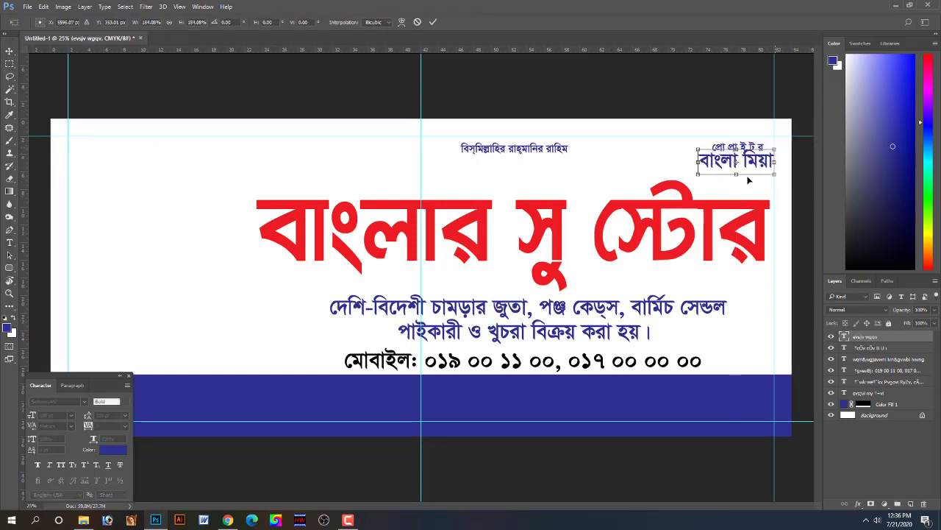
key(Return)
drag(765, 162, 757, 167)
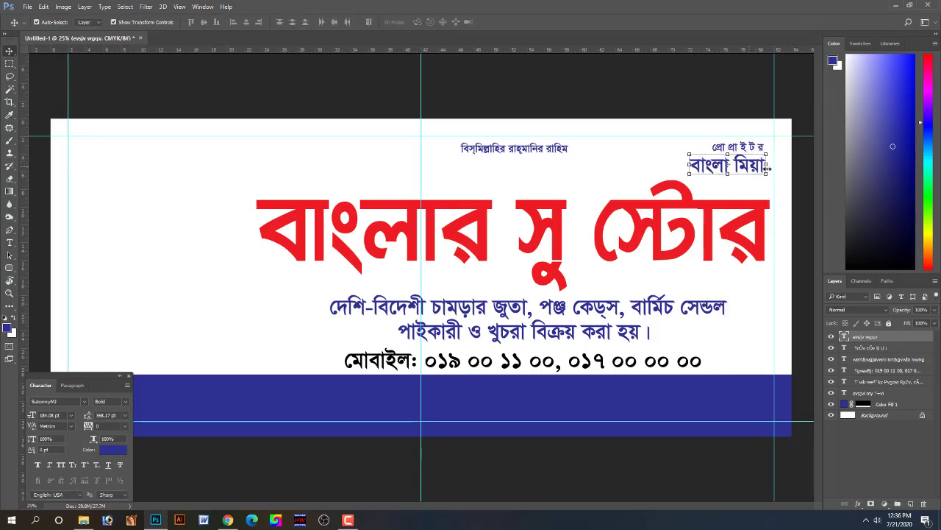
click(765, 151)
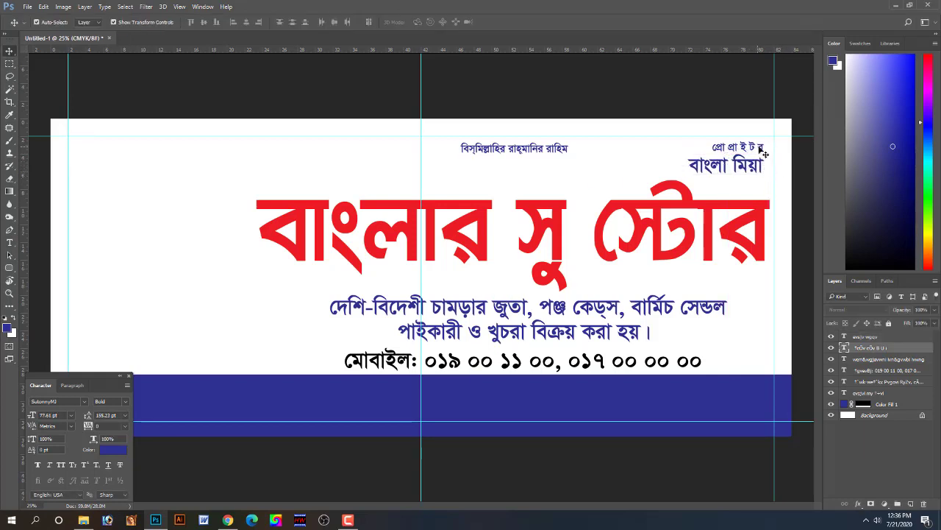
drag(769, 157, 765, 155)
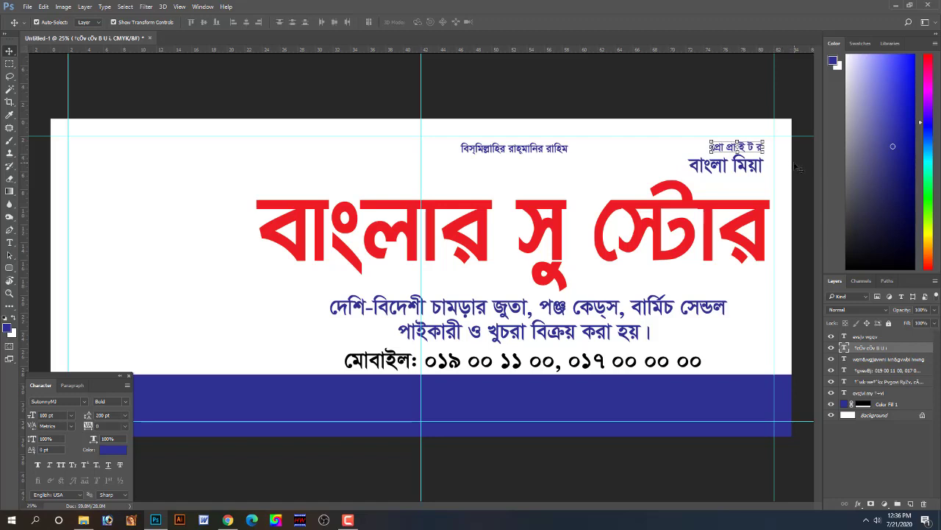
click(796, 169)
Step: Nudge the proprietor label and name together slightly right at the top-right
click(747, 147)
shift+click(758, 165)
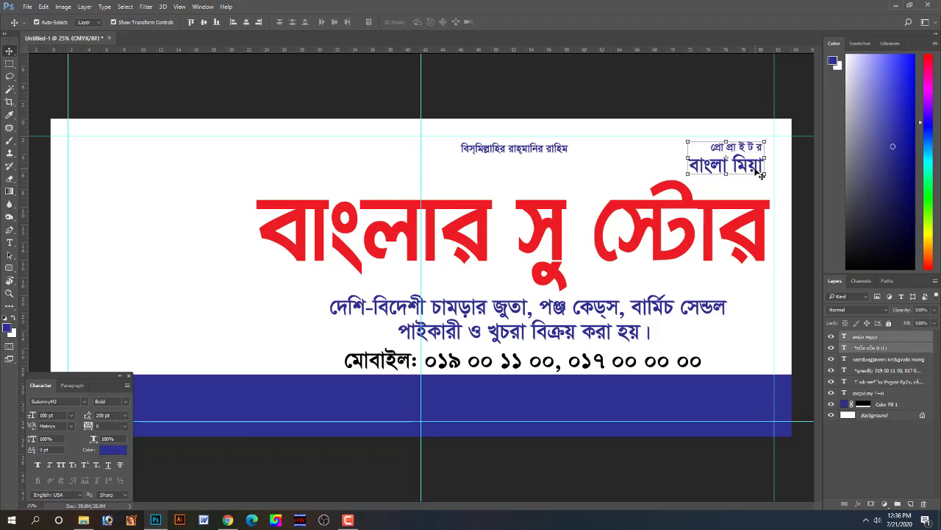
drag(762, 175, 769, 174)
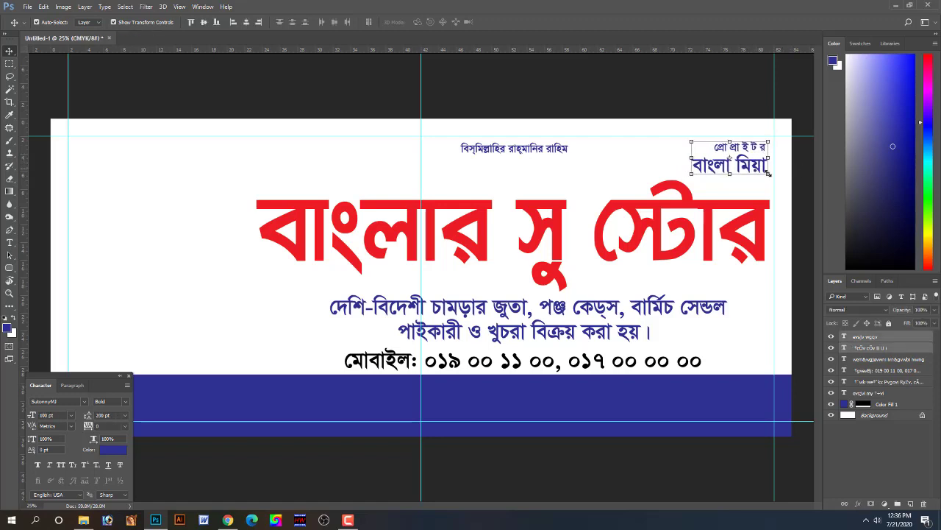
click(805, 179)
click(747, 147)
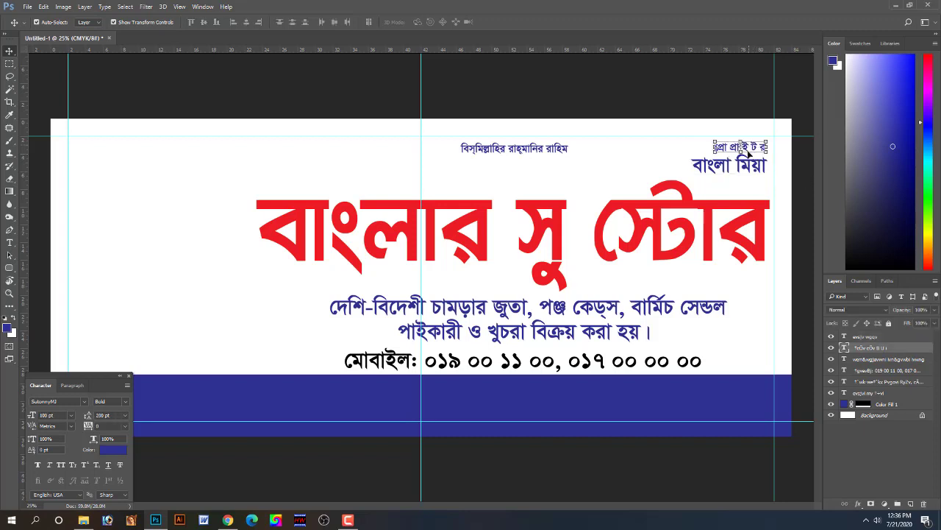
click(530, 153)
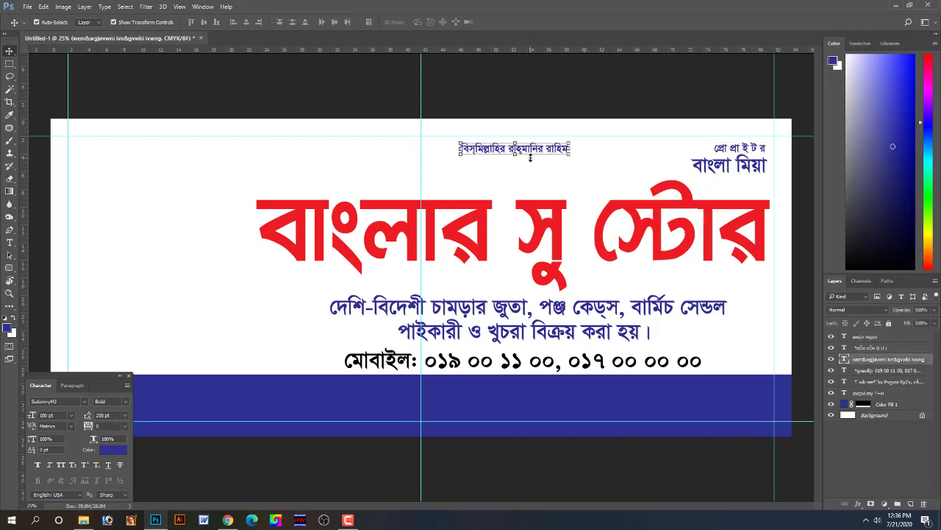
Step: Align the বিসমিল্লাহির রাহমানির রাহিম line's horizontal centre with the red headline, then zoom out
drag(529, 156, 519, 156)
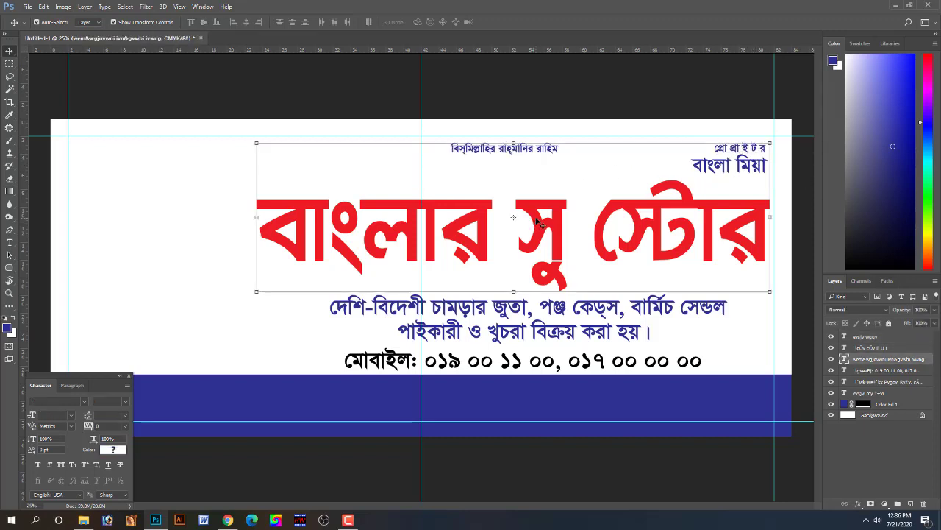
shift+click(385, 220)
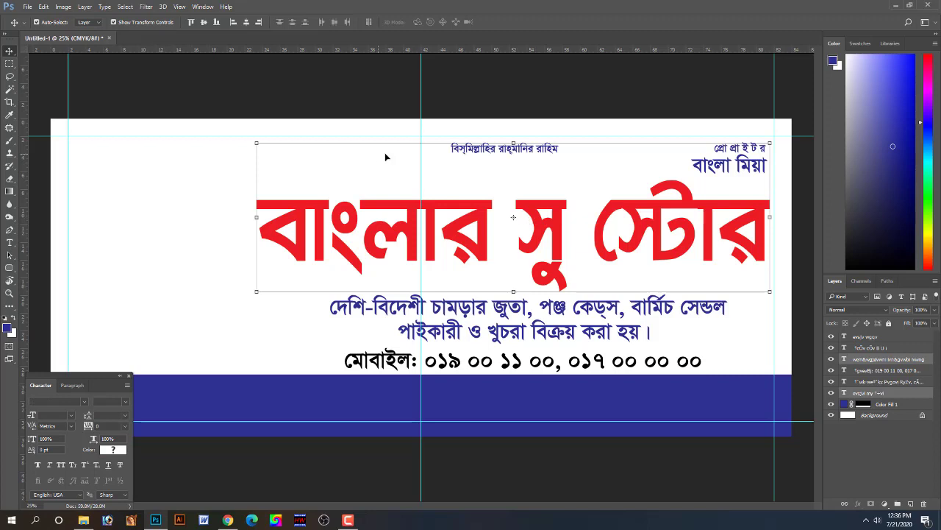
click(246, 22)
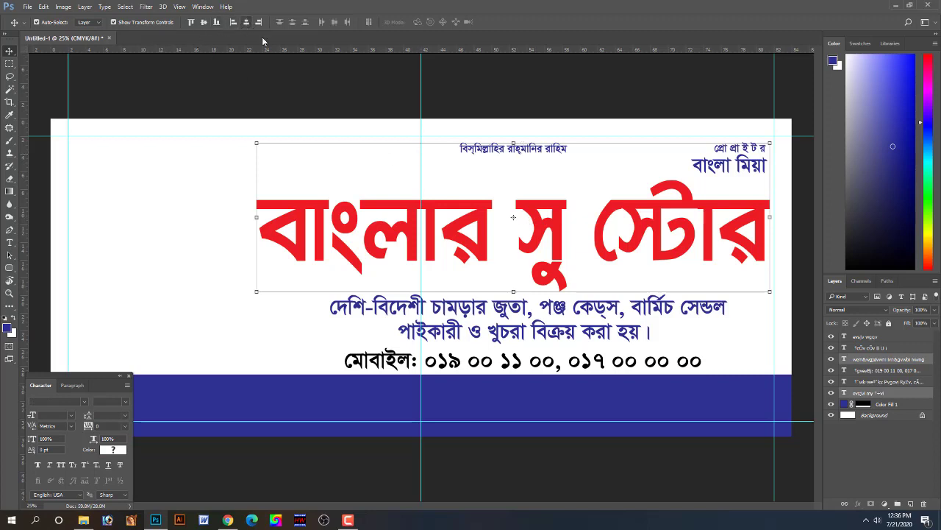
click(545, 96)
click(541, 153)
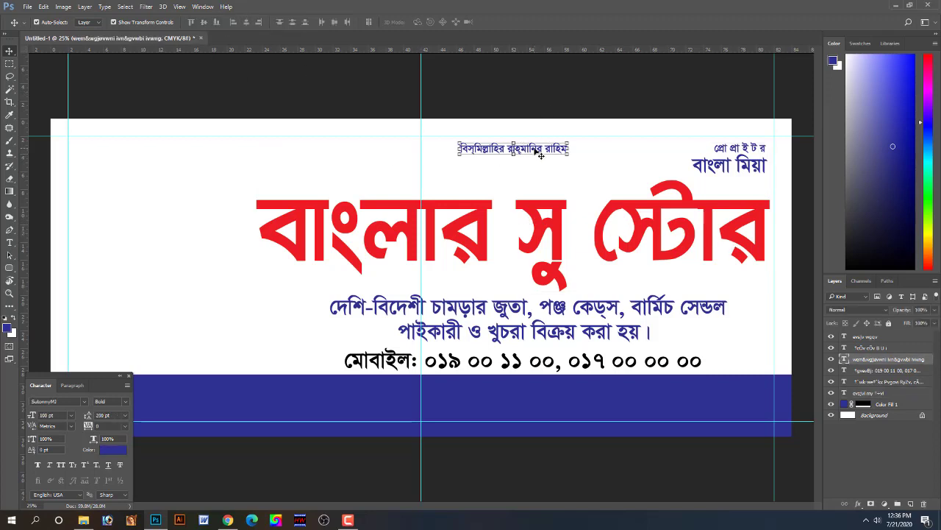
click(516, 107)
key(ctrl+minus)
key(ctrl+plus)
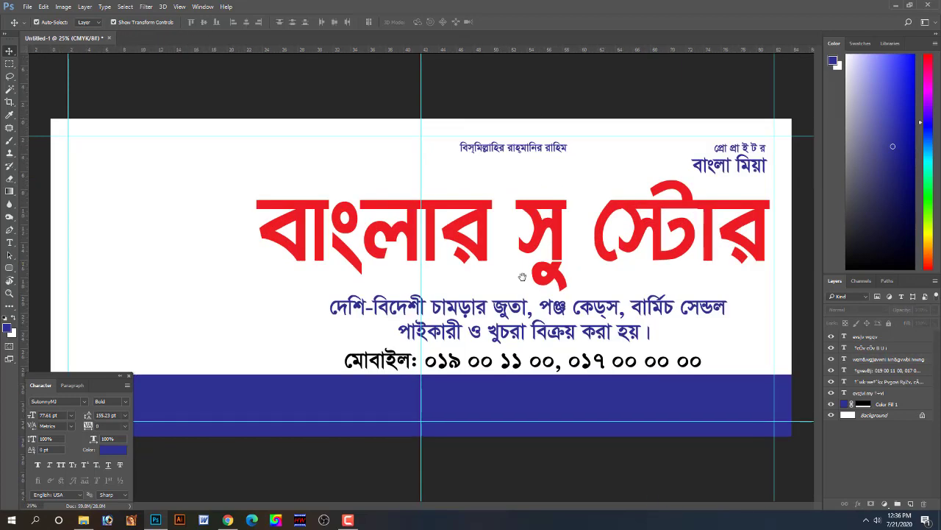
key(ctrl+minus)
key(ctrl+plus)
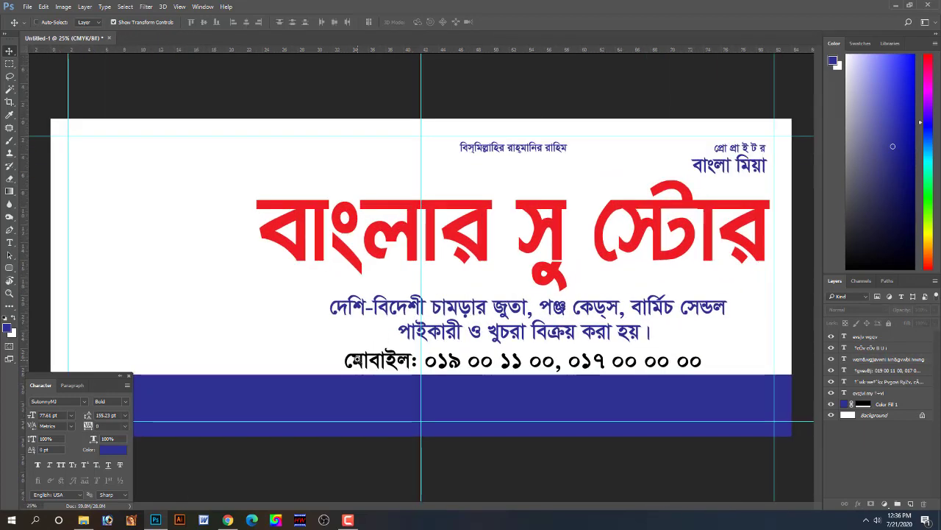
key(ctrl+minus)
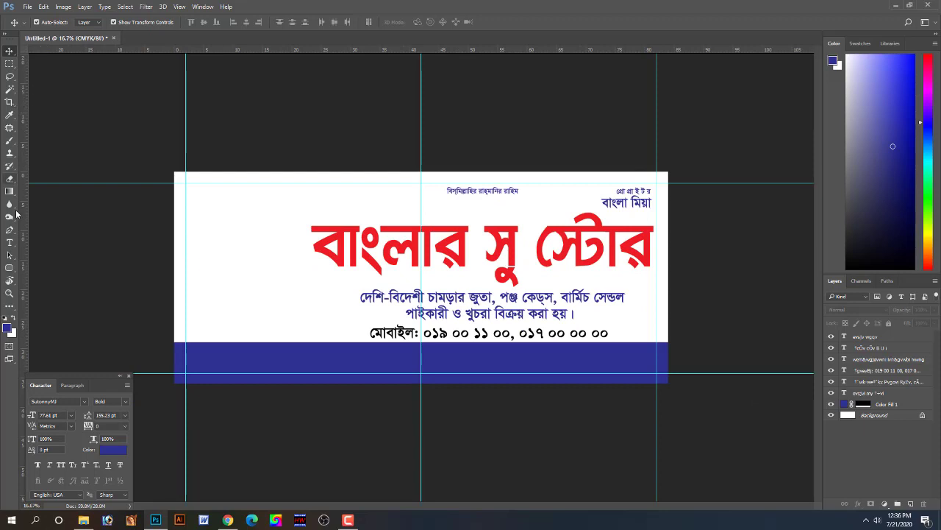
Step: Pen-draw a closed crescent path from the top edge to the mobile-number line, and load it as a selection
click(9, 229)
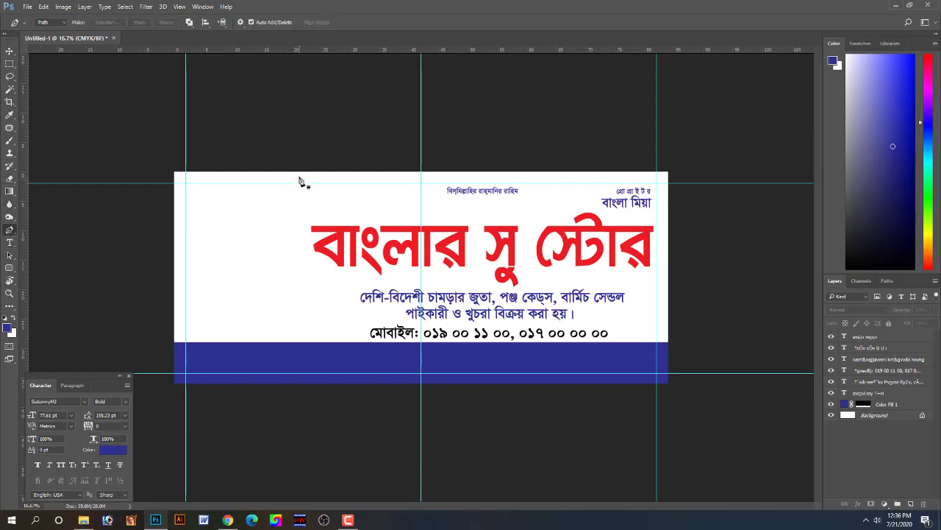
click(298, 172)
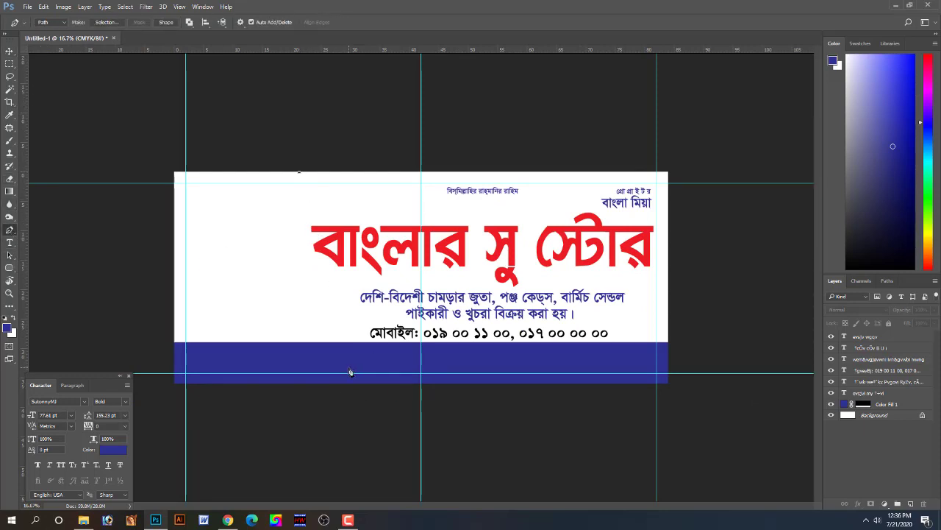
mouse_move(342, 330)
mouse_down()
mouse_move(416, 396)
mouse_move(420, 427)
mouse_up()
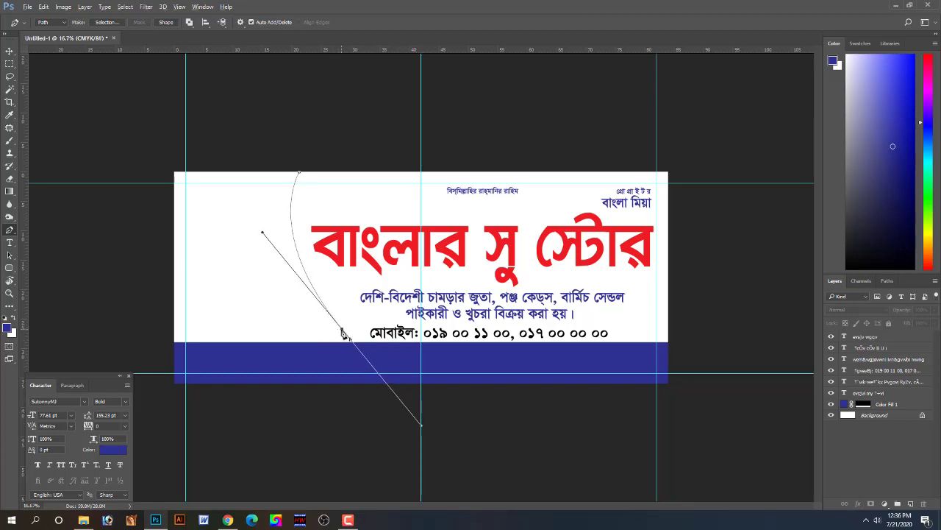
alt+click(342, 331)
mouse_move(280, 172)
mouse_down()
mouse_move(279, 62)
mouse_move(308, 99)
mouse_up()
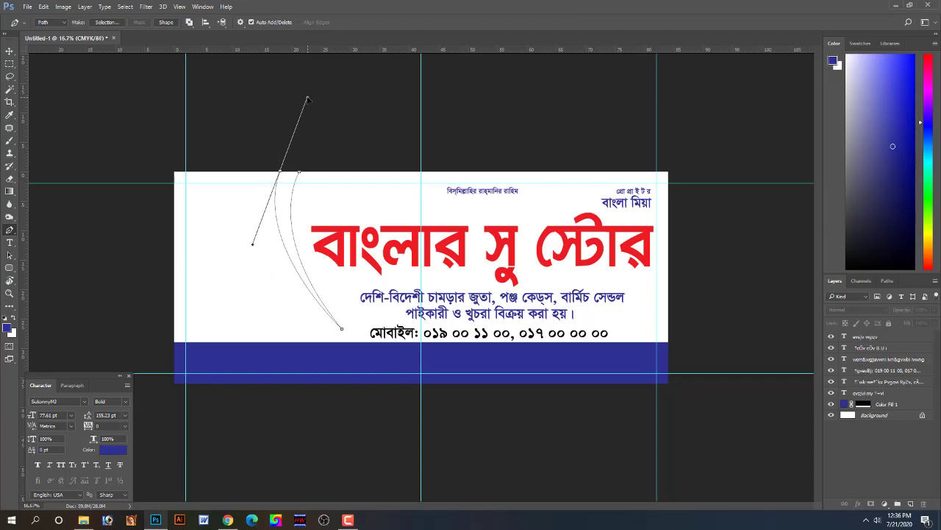
alt+click(280, 172)
click(298, 173)
key(ctrl+Return)
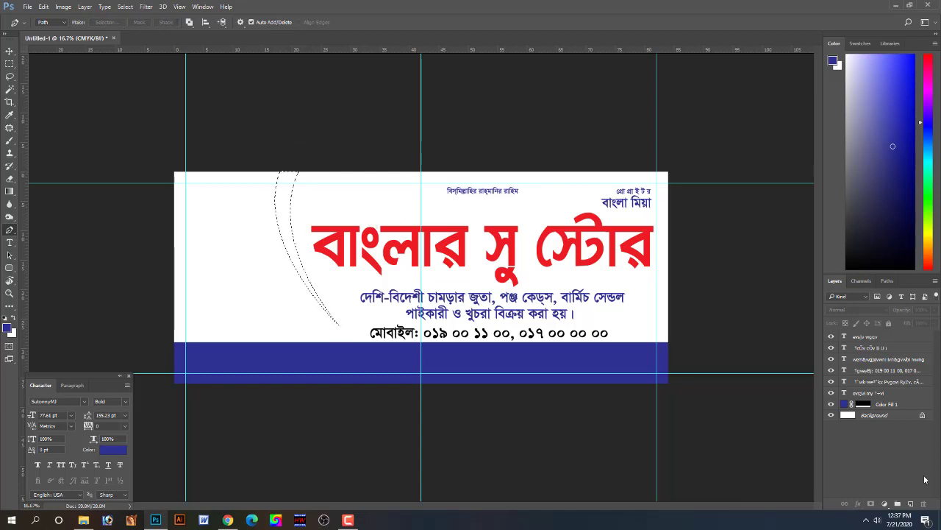
Step: Fill the crescent selection with a black Solid Color fill layer
click(885, 503)
click(873, 291)
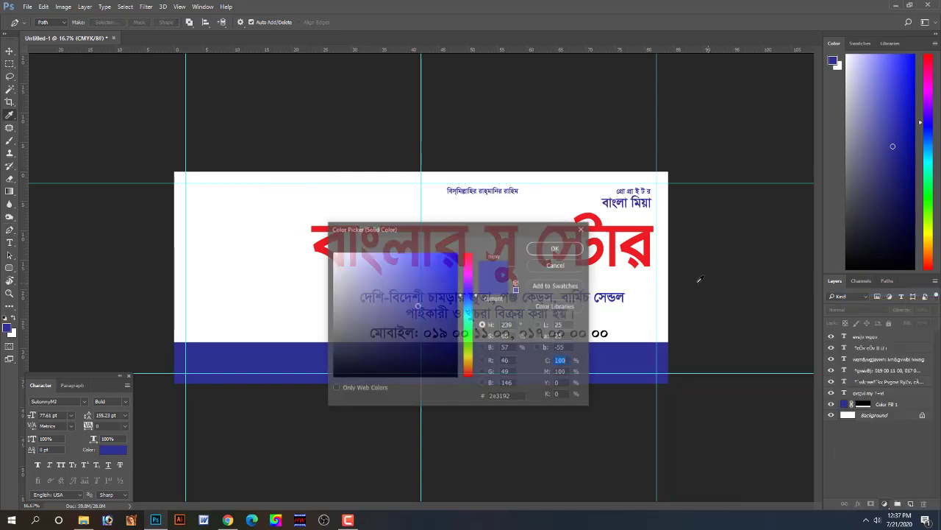
drag(444, 356, 542, 416)
key(Return)
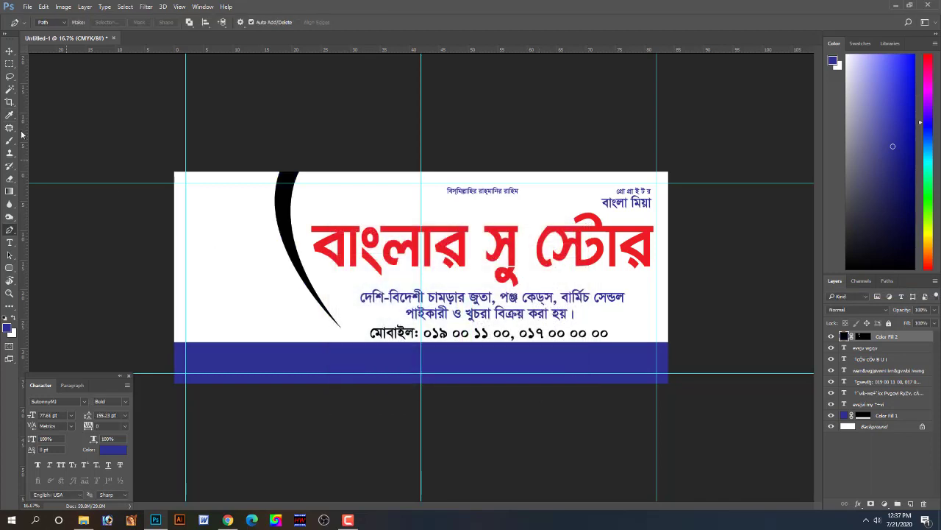
Step: Stretch the black swoosh taller and wider so it reaches the blue band
click(9, 52)
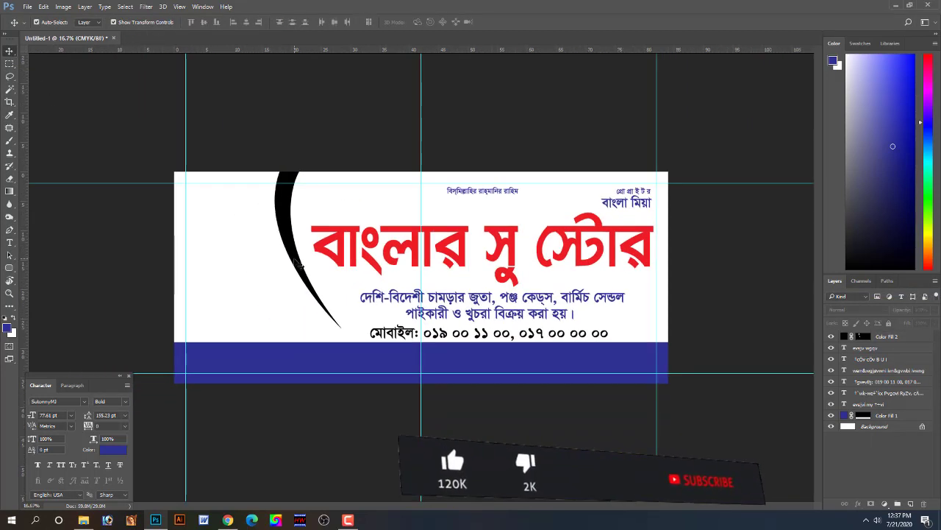
click(331, 317)
key(ctrl+t)
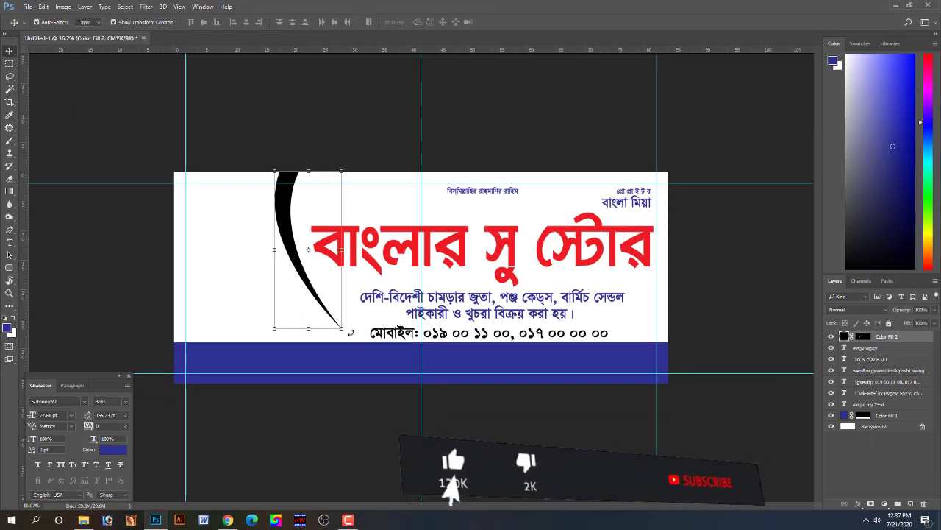
drag(310, 338, 310, 350)
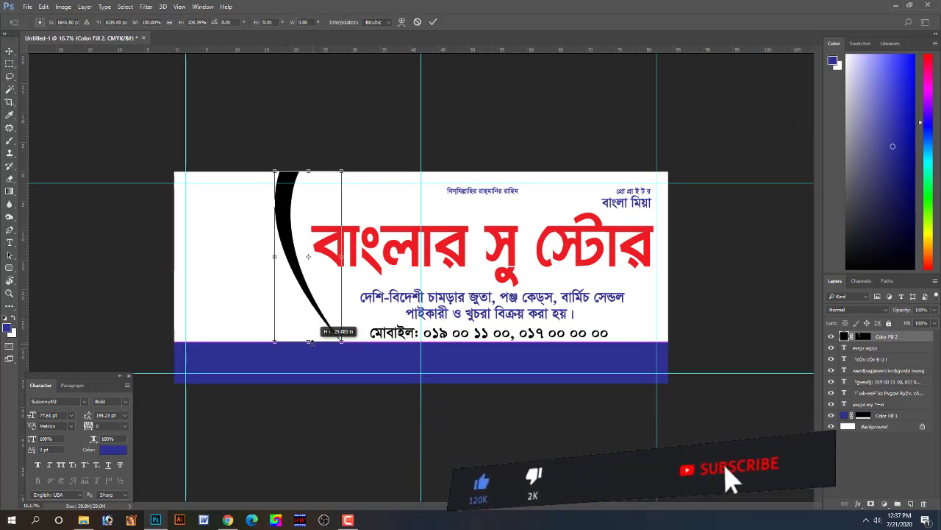
drag(345, 259, 370, 264)
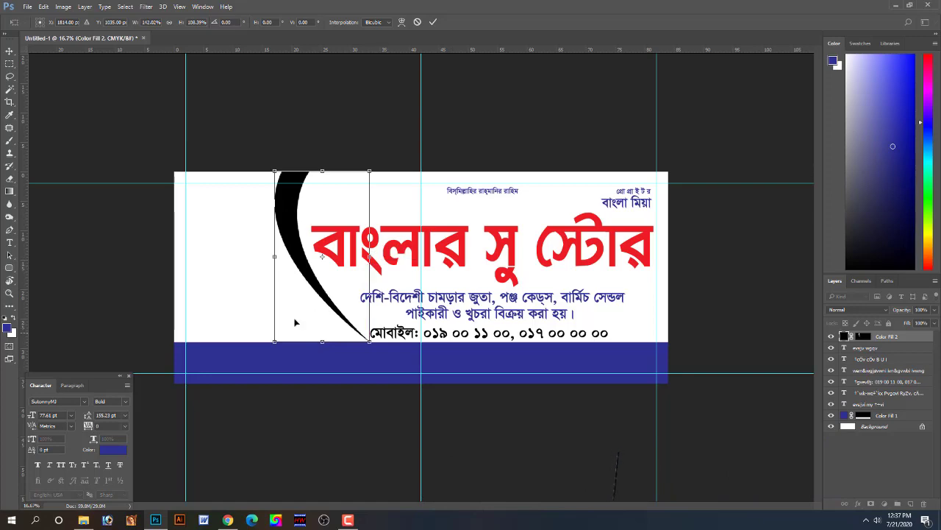
key(Return)
click(279, 293)
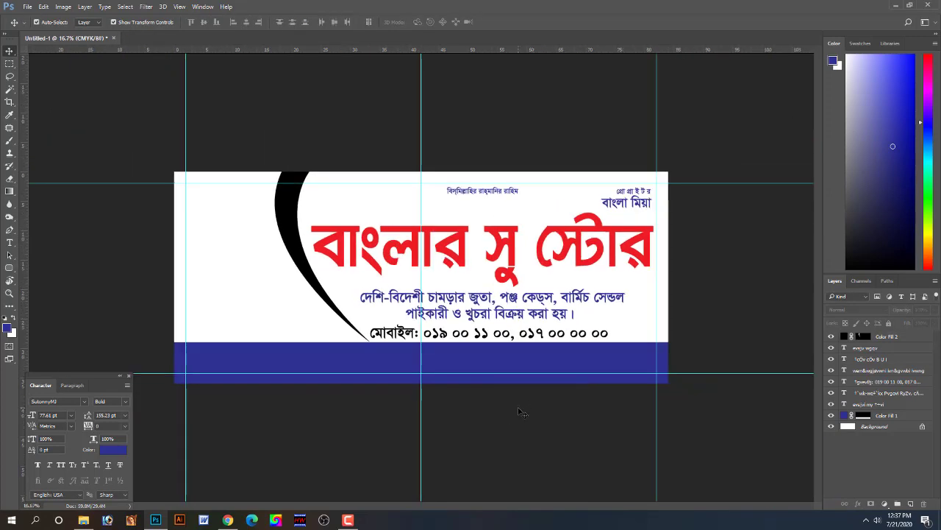
Step: Give the red title a 15 px white outside stroke and enable a drop shadow
key(ctrl+plus)
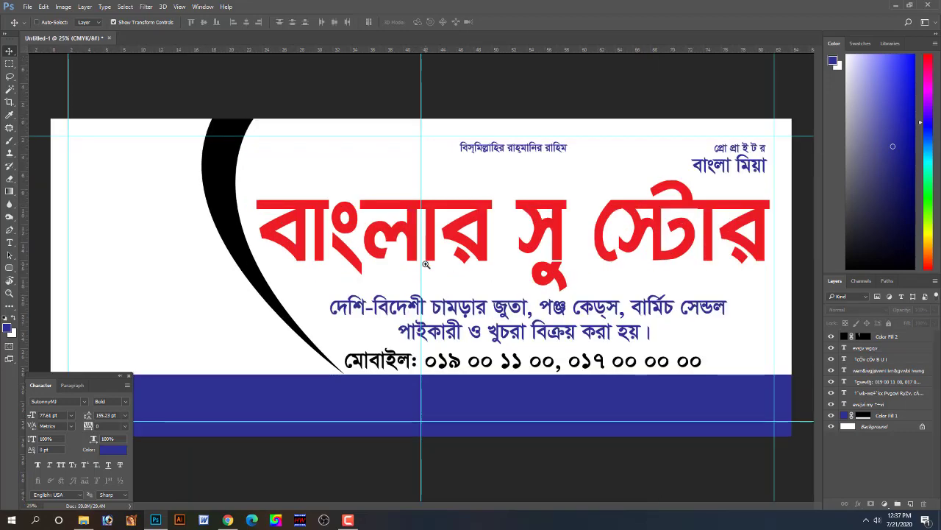
click(560, 231)
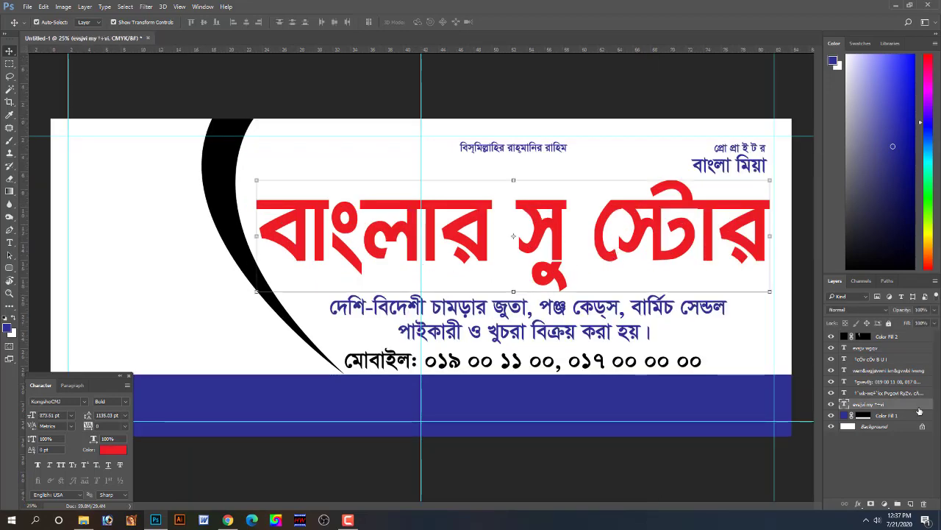
double_click(912, 403)
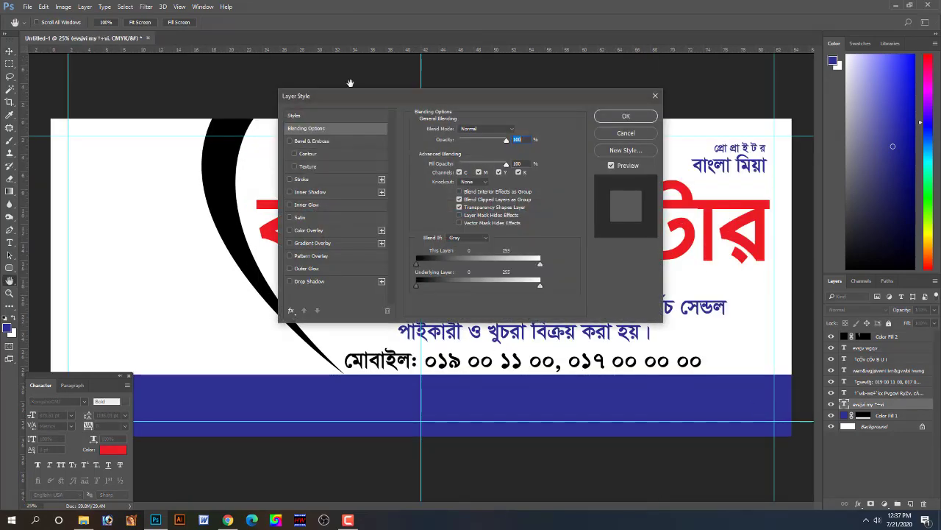
mouse_move(392, 95)
mouse_down()
mouse_move(583, 286)
mouse_move(553, 275)
mouse_up()
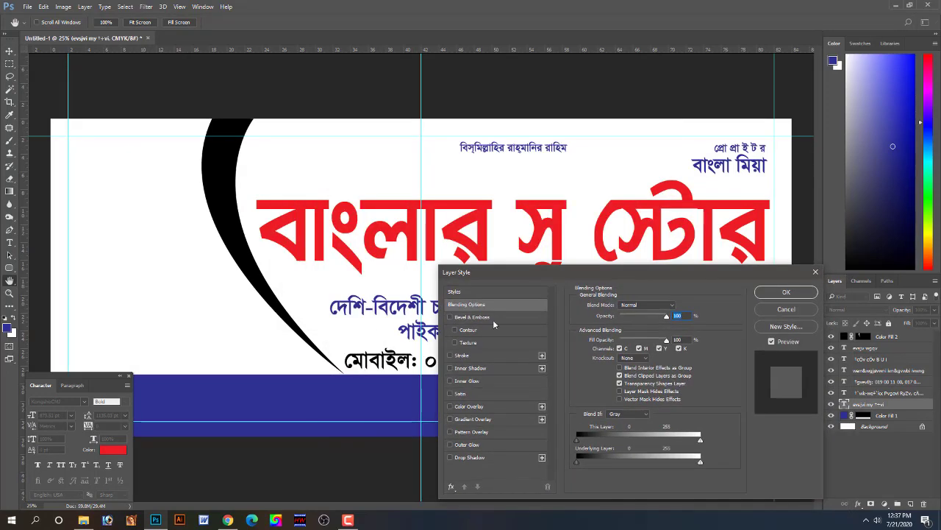
click(450, 355)
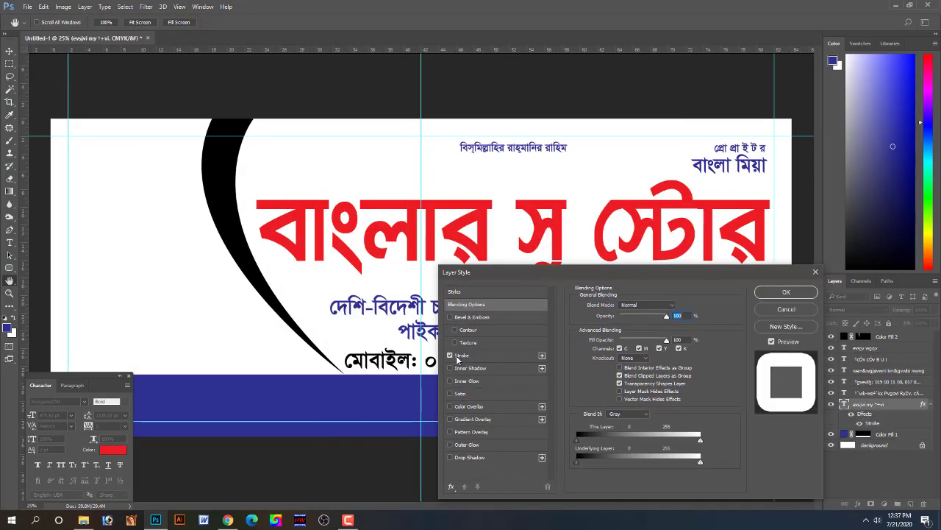
click(461, 355)
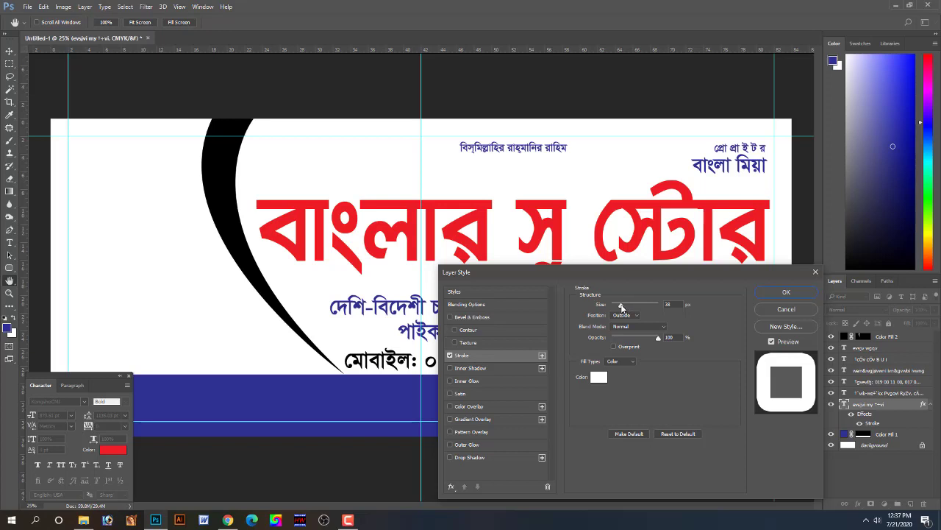
drag(621, 307, 616, 307)
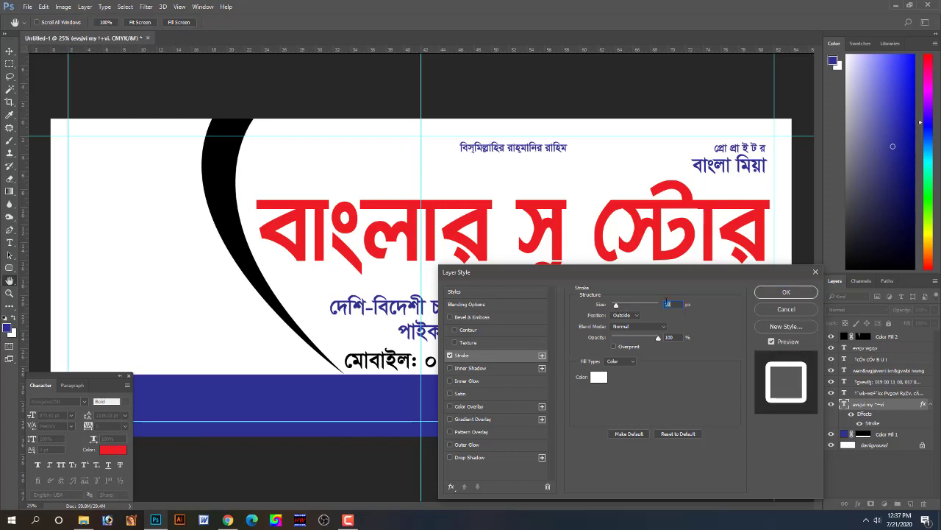
text(1)
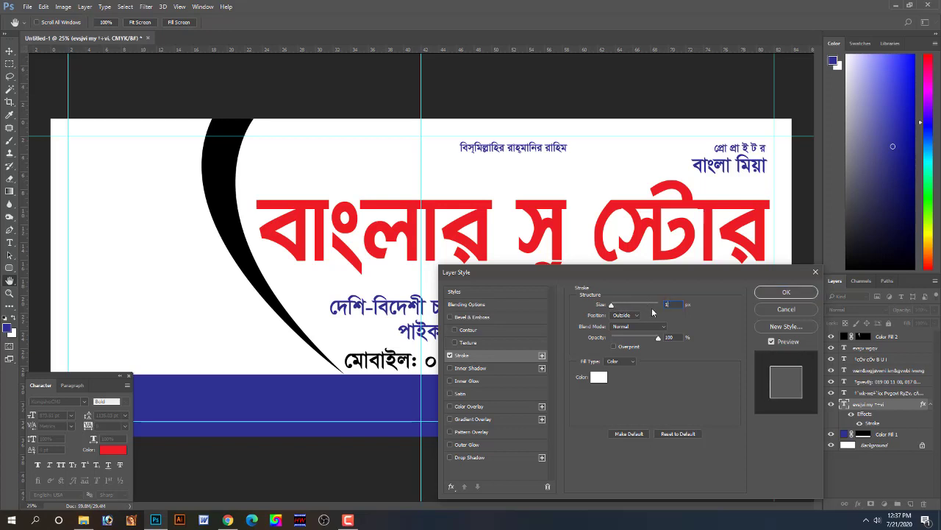
text(5)
click(450, 457)
Step: Set the drop shadow to 45% opacity, 24 px distance, 26% spread, 38 px size
click(474, 457)
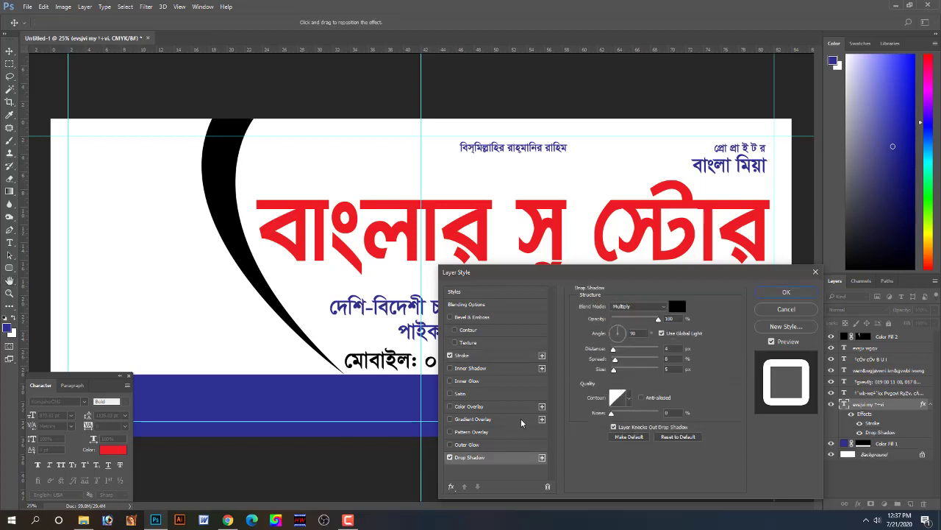
drag(618, 372, 624, 371)
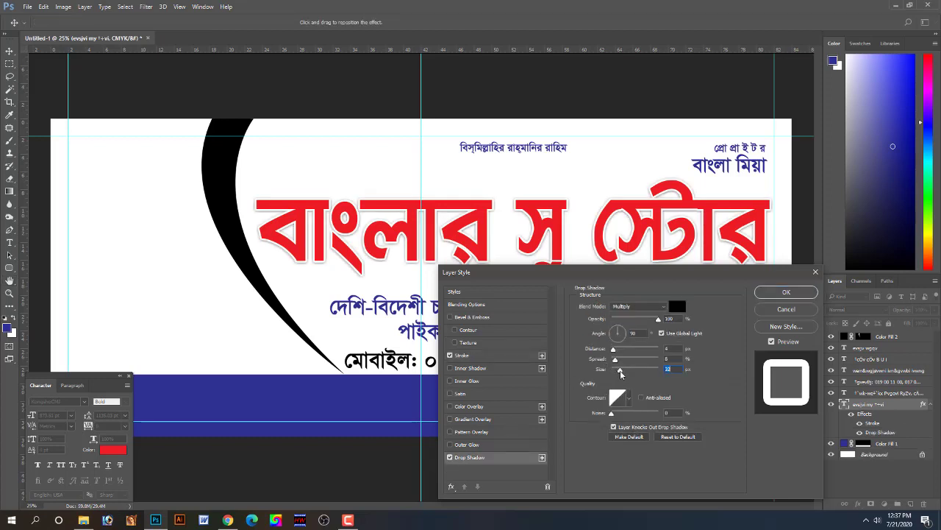
click(486, 355)
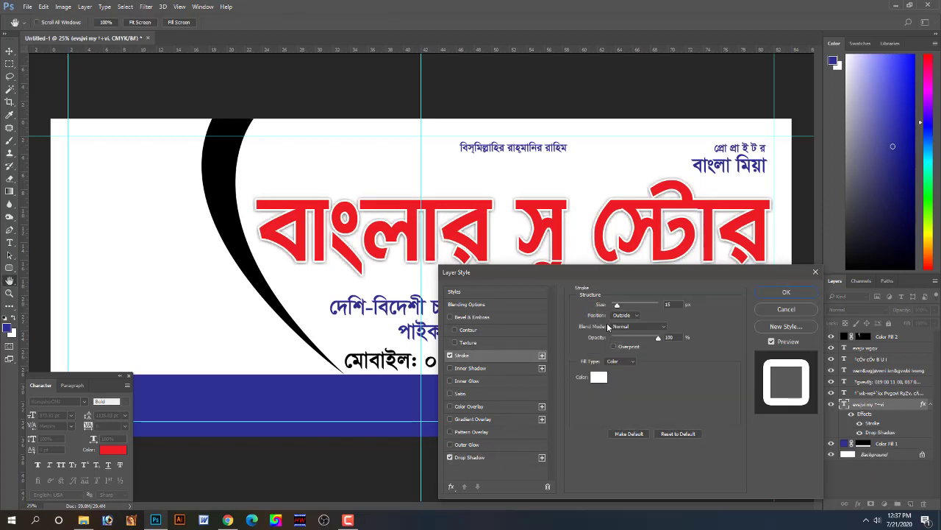
click(503, 459)
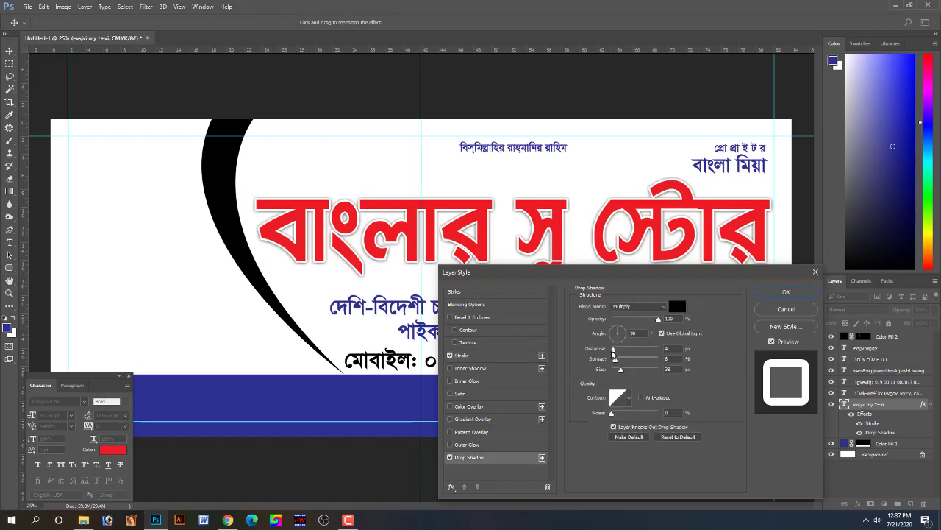
drag(615, 349, 621, 378)
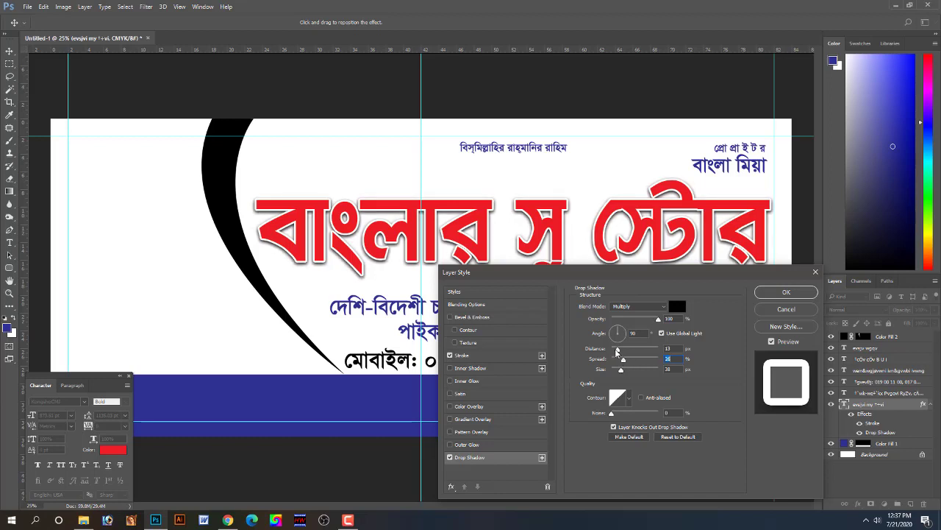
drag(617, 349, 624, 354)
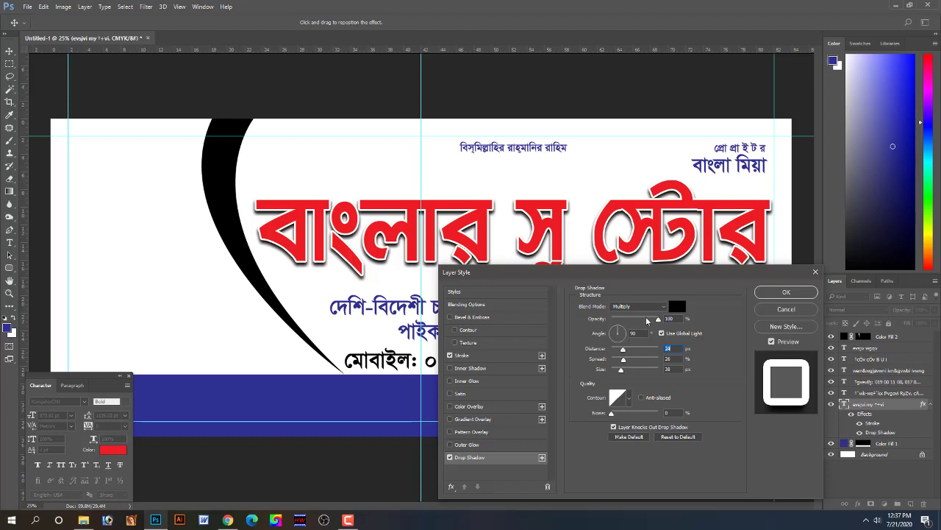
drag(658, 319, 633, 325)
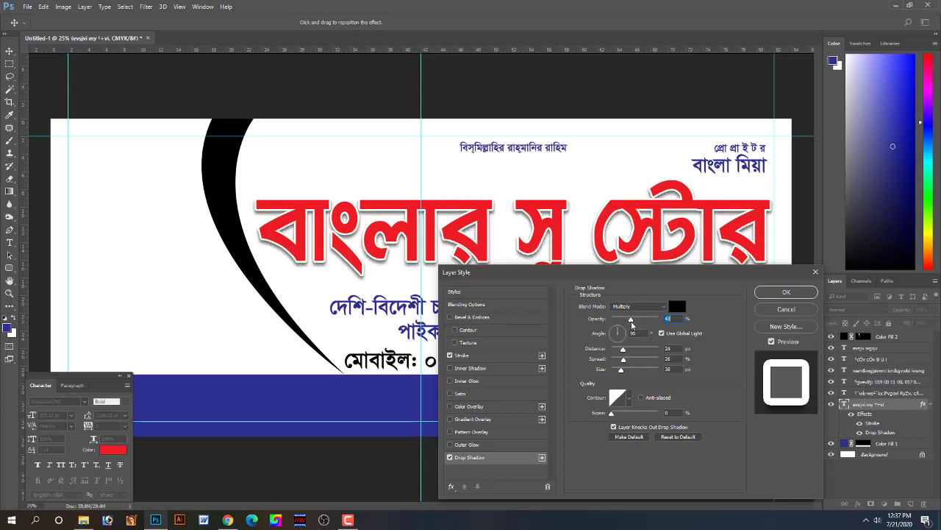
Step: Widen the title's white stroke to 20 px
click(499, 354)
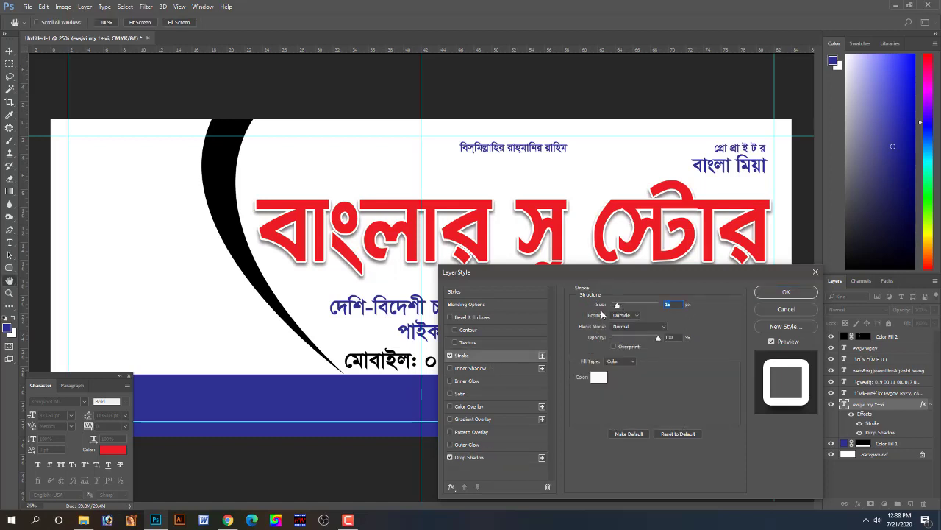
text(20)
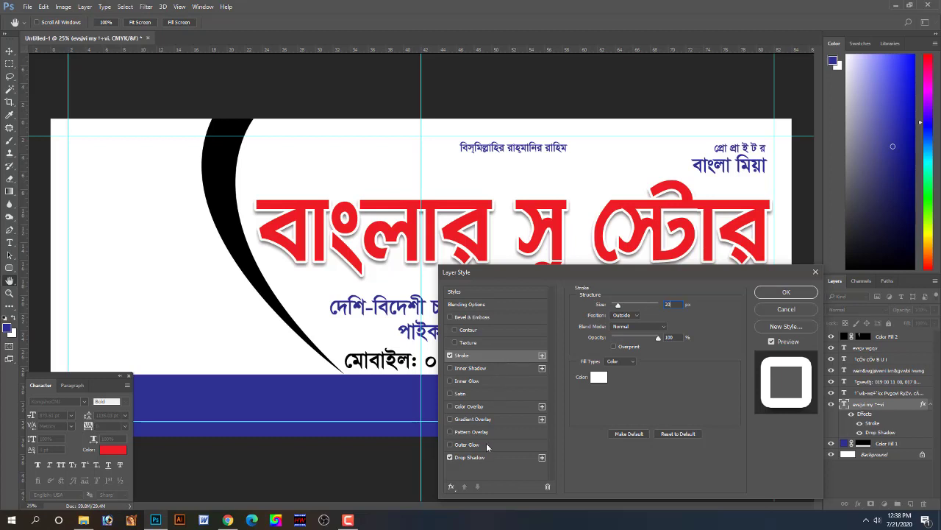
click(485, 457)
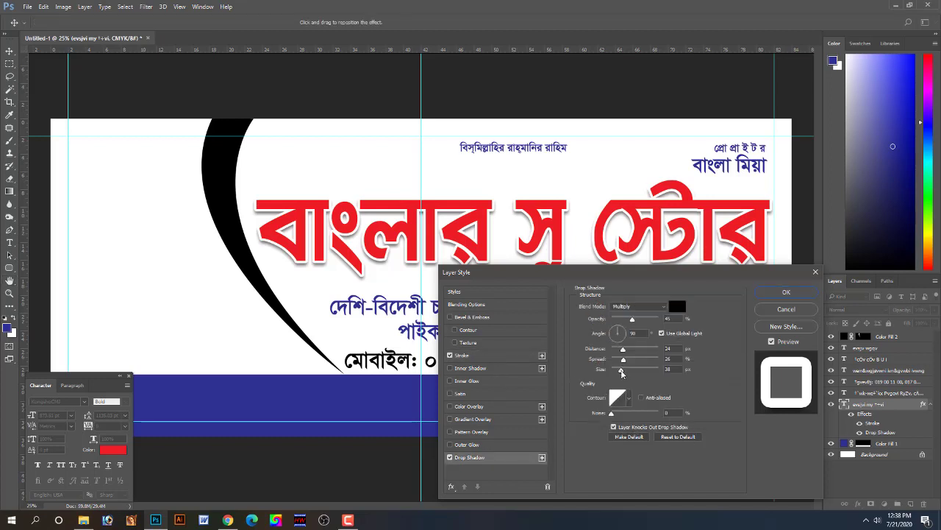
click(621, 370)
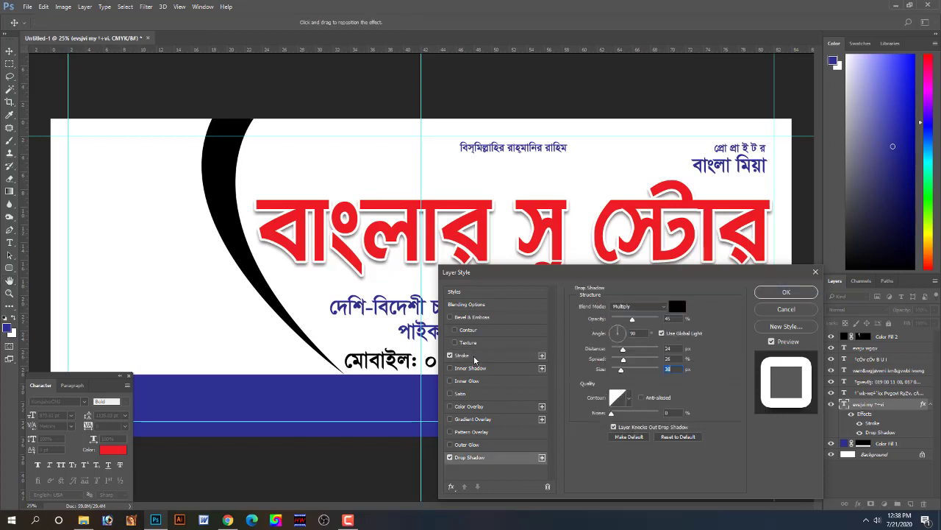
Step: Give the title a smooth Inner Bevel with depth 105% and size 15 px
click(450, 317)
click(472, 317)
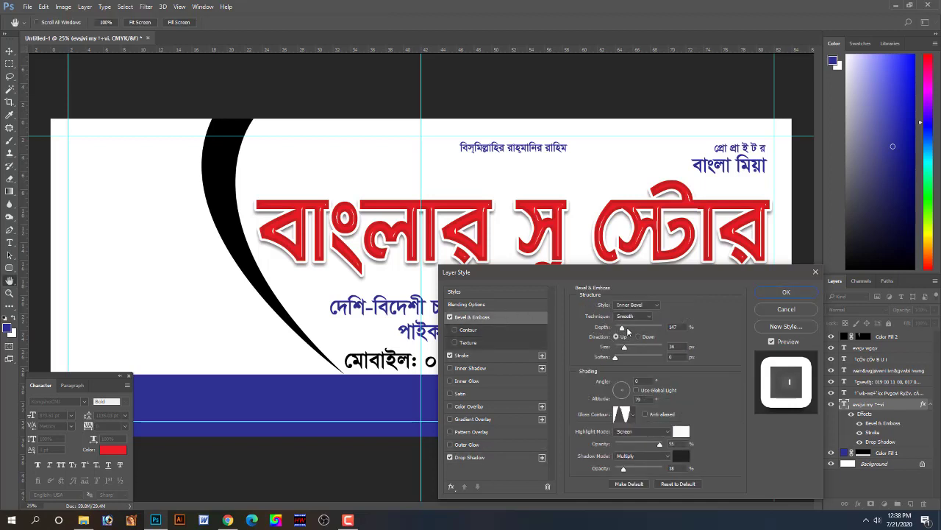
drag(622, 328, 624, 329)
drag(621, 332, 620, 330)
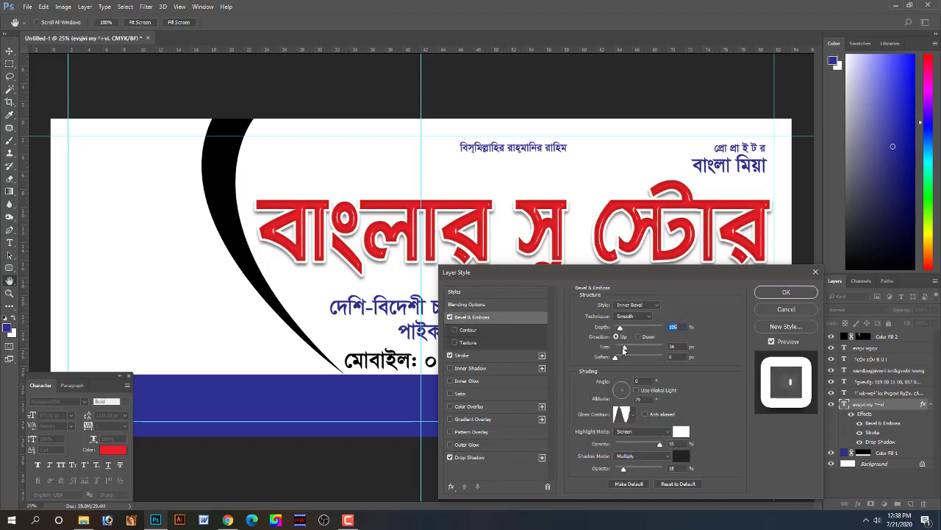
drag(624, 351, 625, 351)
drag(650, 270, 647, 269)
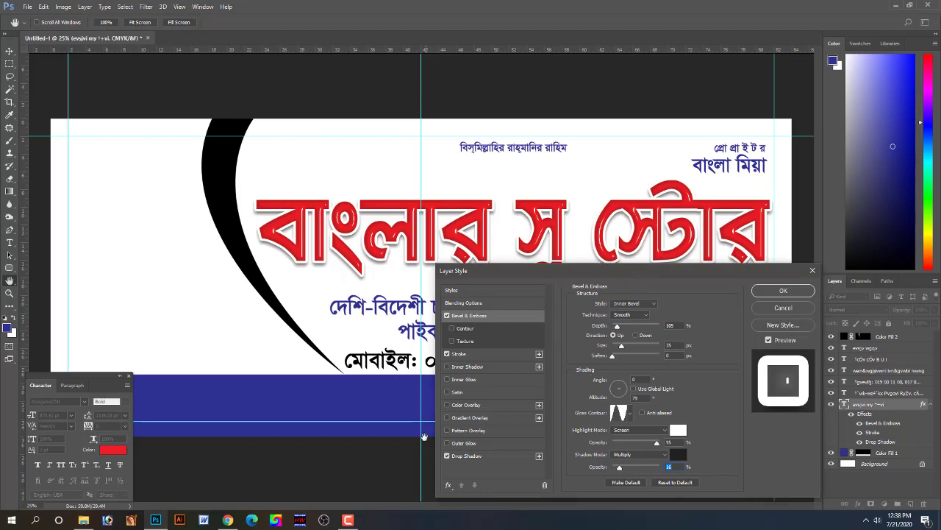
Step: Turn on Gradient Overlay for the title using a red-and-blue preset gradient
click(447, 417)
click(489, 417)
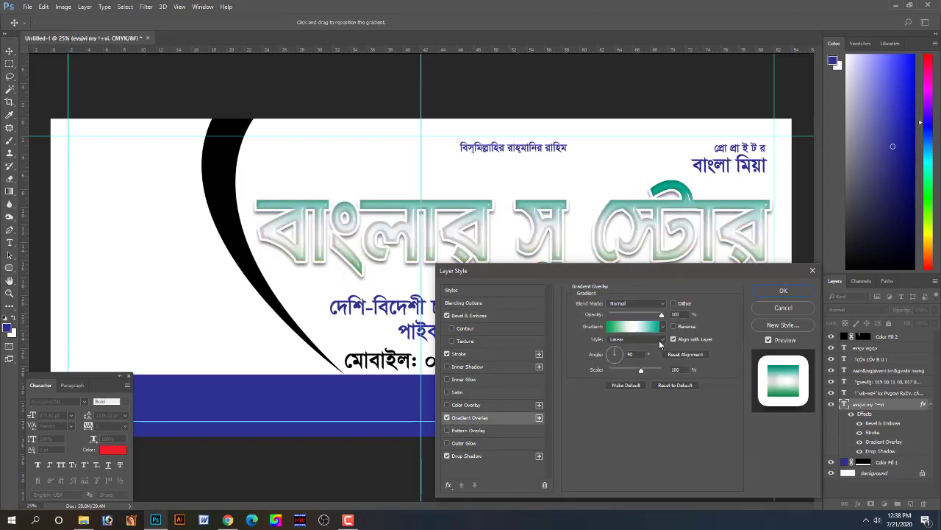
click(634, 326)
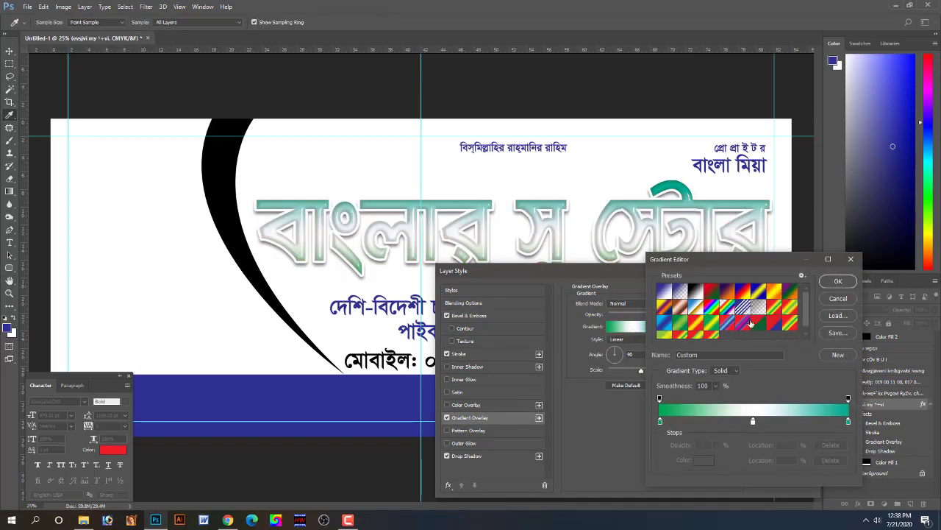
click(776, 325)
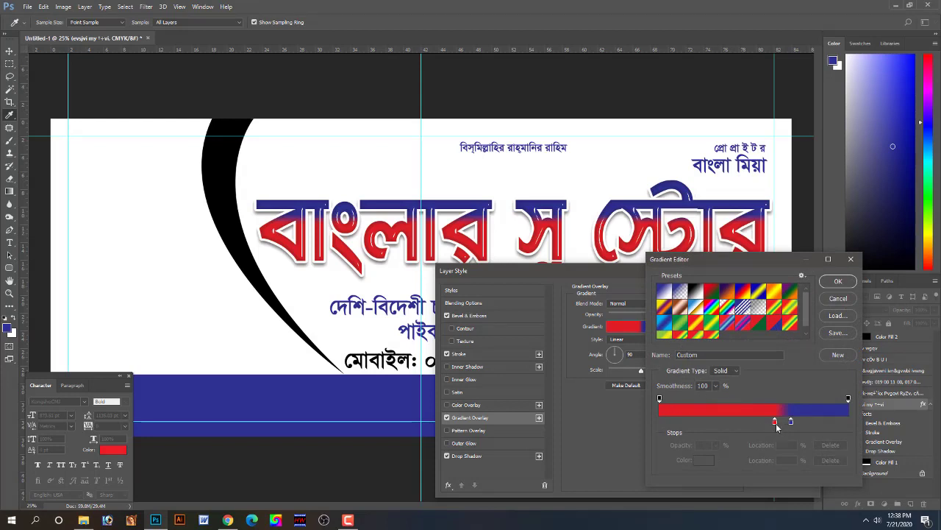
Step: Move the gradient stops to about 36%/42% for a hard red-over-blue edge
drag(776, 421, 742, 422)
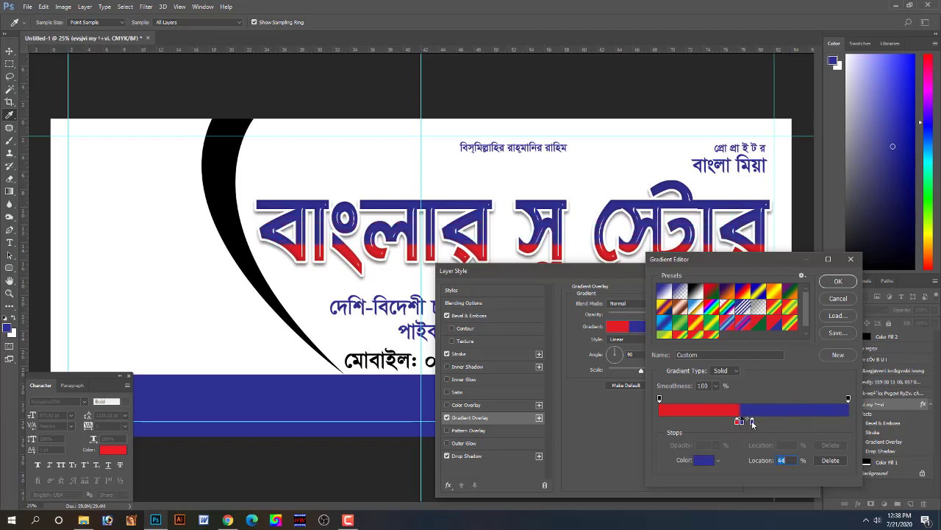
drag(744, 424, 769, 423)
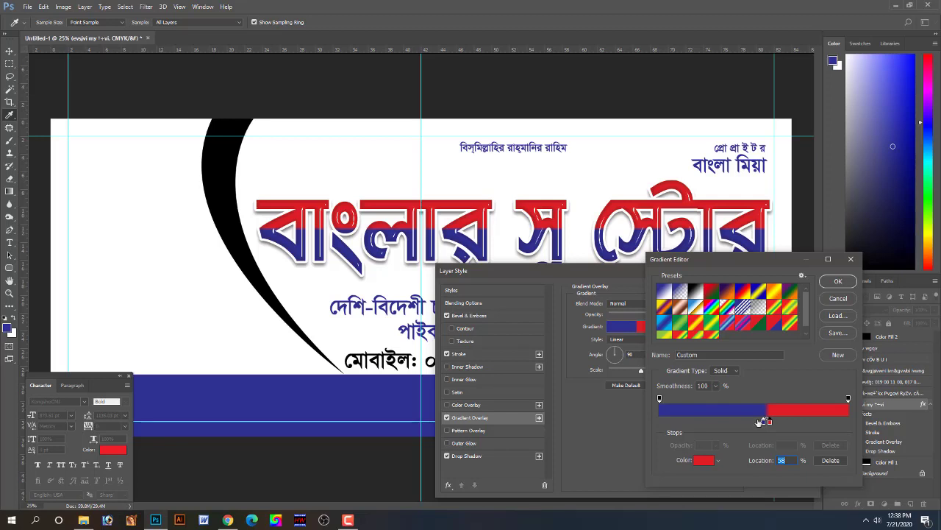
drag(764, 421, 711, 420)
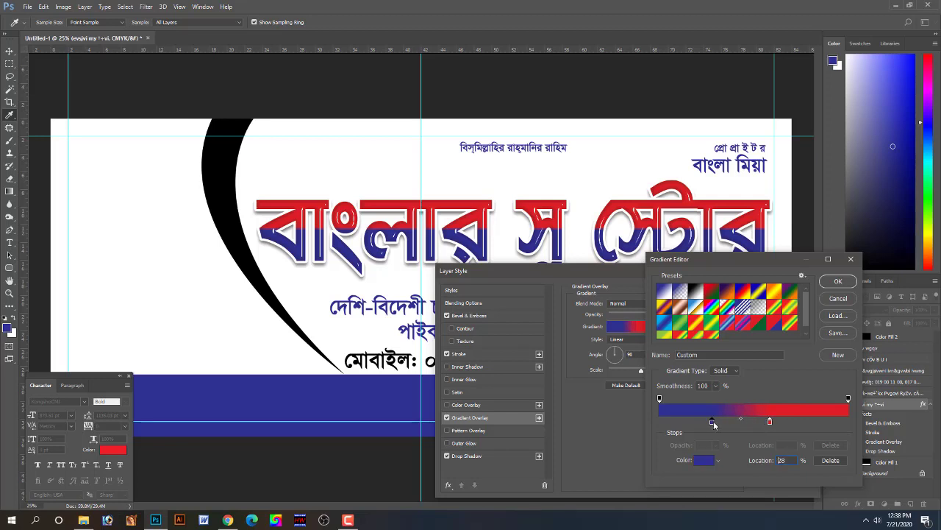
drag(770, 423, 720, 422)
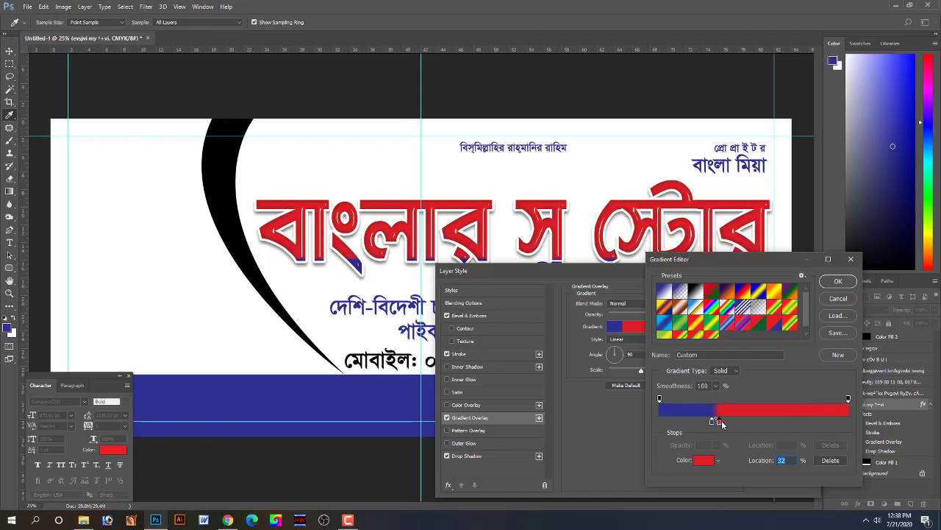
mouse_move(718, 423)
mouse_down()
mouse_move(740, 423)
mouse_move(729, 423)
mouse_up()
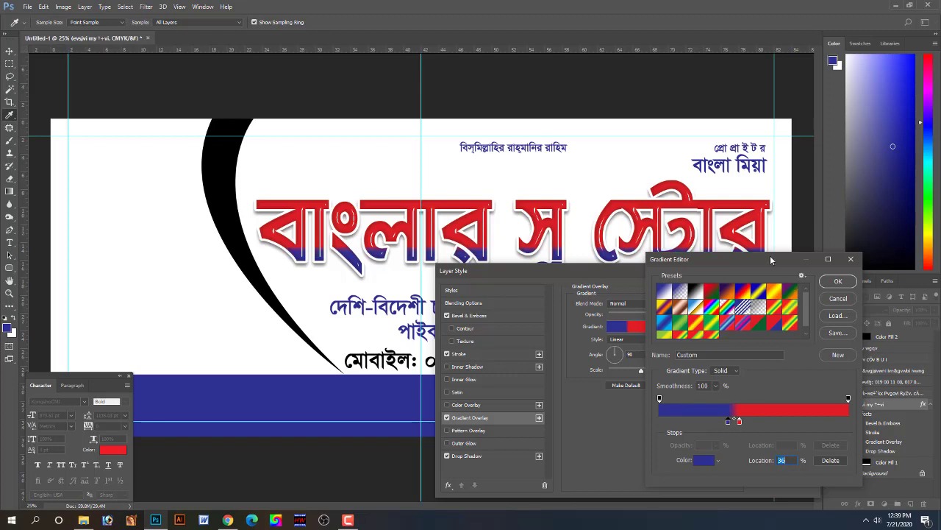
Step: Confirm the edited gradient and apply all of the title's layer effects
drag(767, 262, 722, 303)
key(Return)
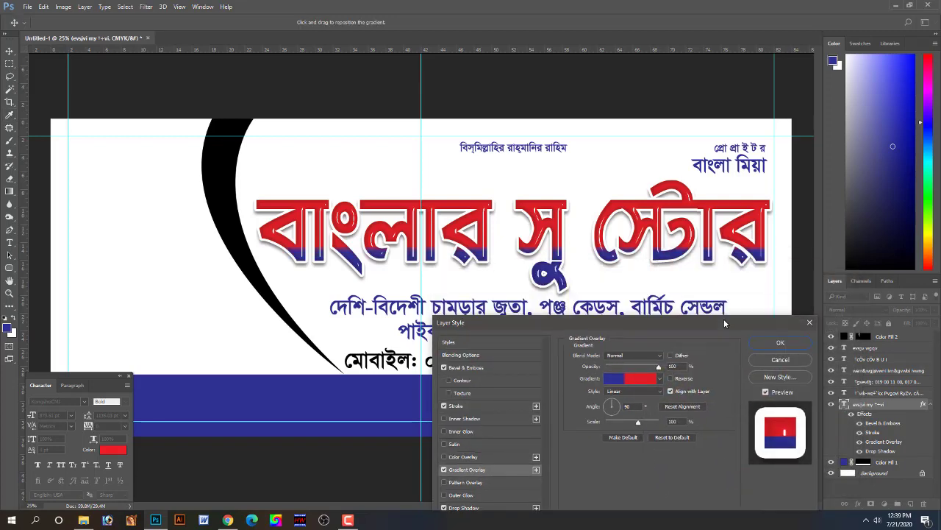
key(Return)
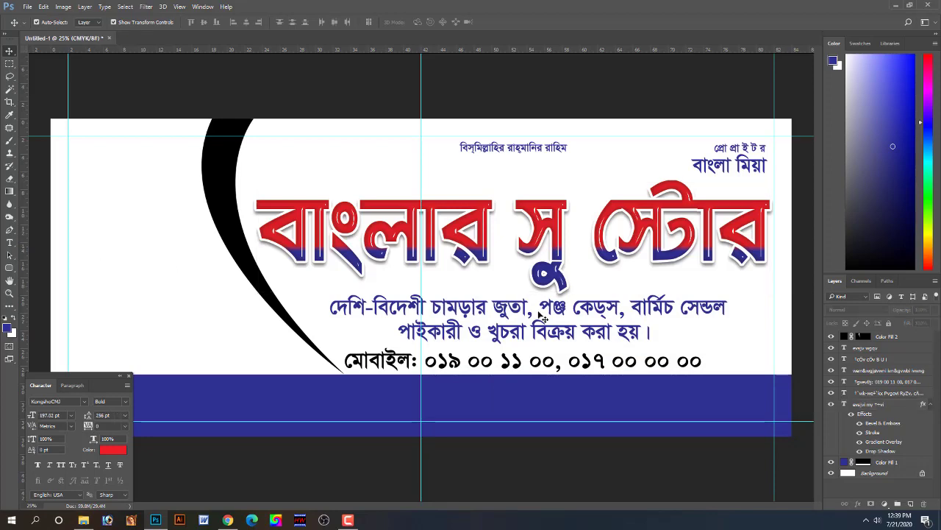
scroll(528, 285, down, 1)
scroll(373, 344, up, 2)
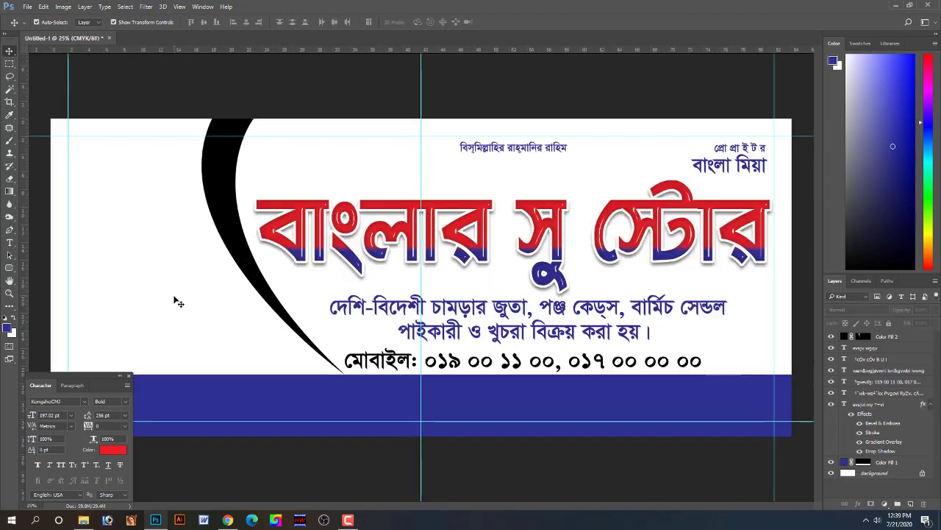
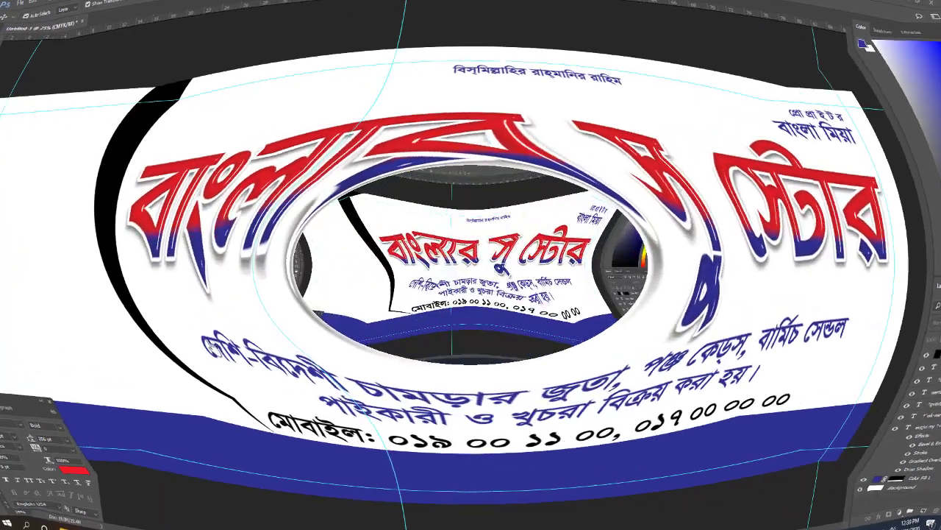
Step: Scroll through the shoe results and open the light-up sneaker image in the preview
scroll(240, 278, up, 4)
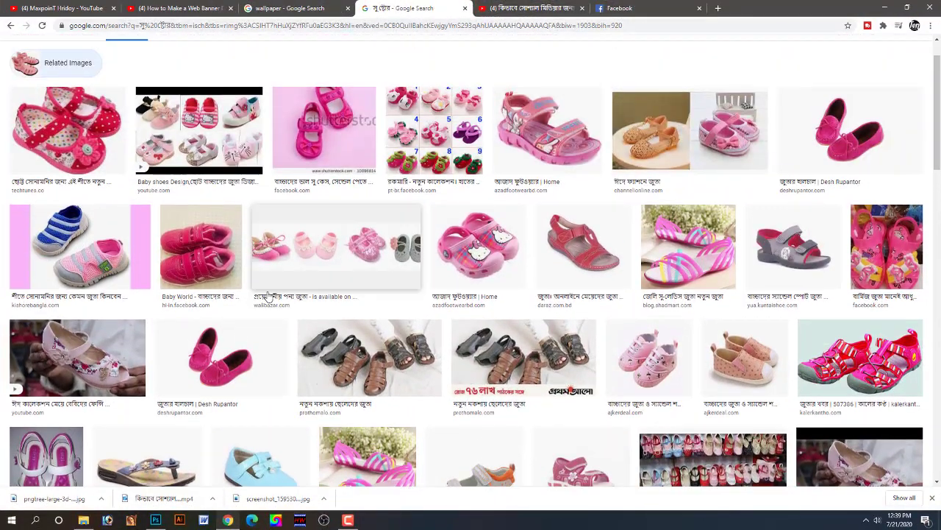
scroll(269, 296, down, 5)
scroll(268, 295, down, 3)
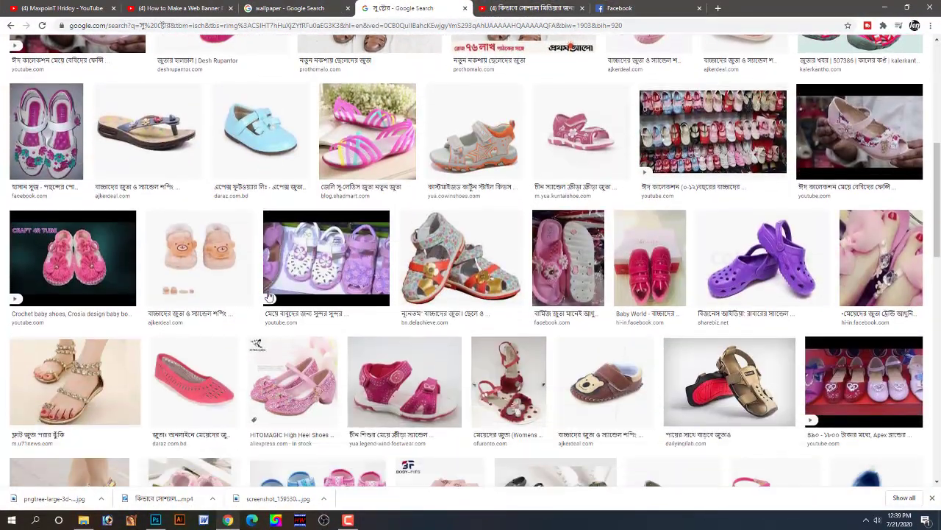
scroll(269, 296, down, 2)
scroll(268, 296, down, 2)
scroll(268, 296, down, 2)
scroll(269, 295, down, 2)
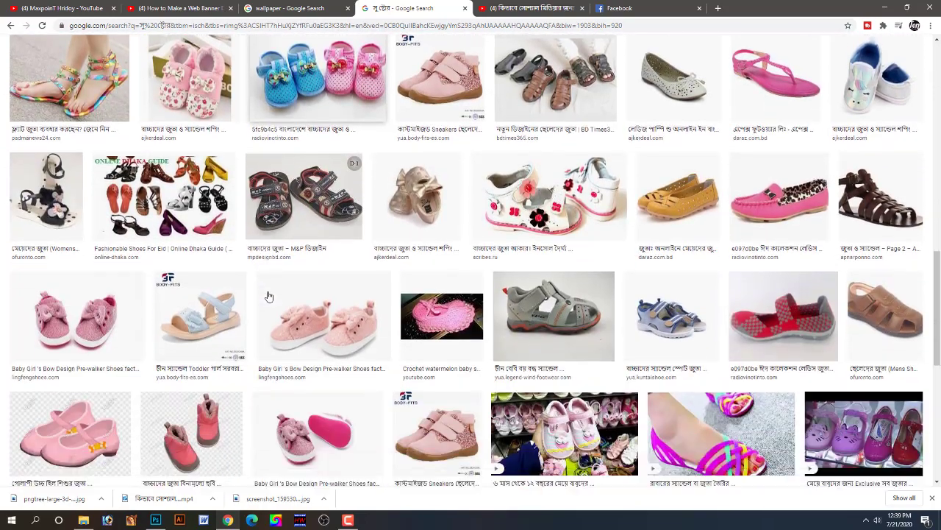
scroll(268, 296, down, 1)
scroll(268, 296, down, 2)
scroll(268, 296, down, 2)
scroll(268, 296, down, 2)
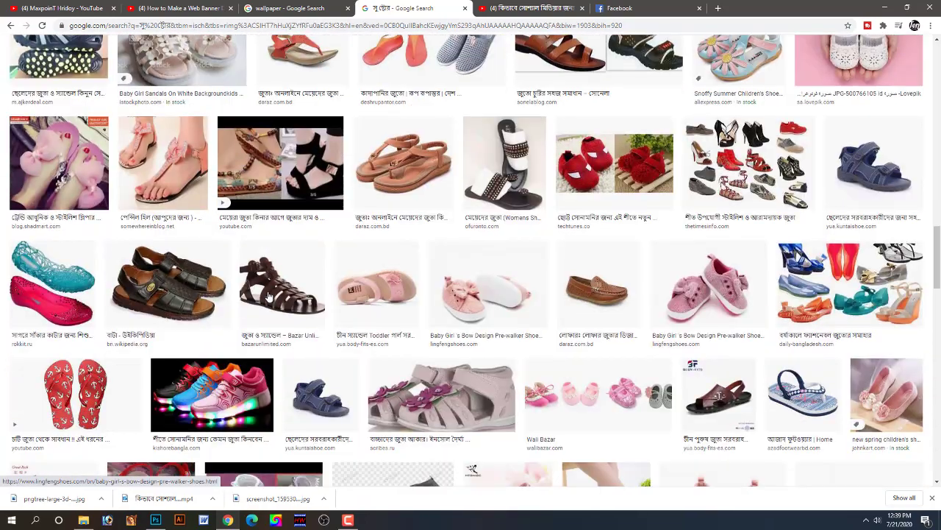
scroll(268, 296, down, 1)
scroll(268, 296, down, 2)
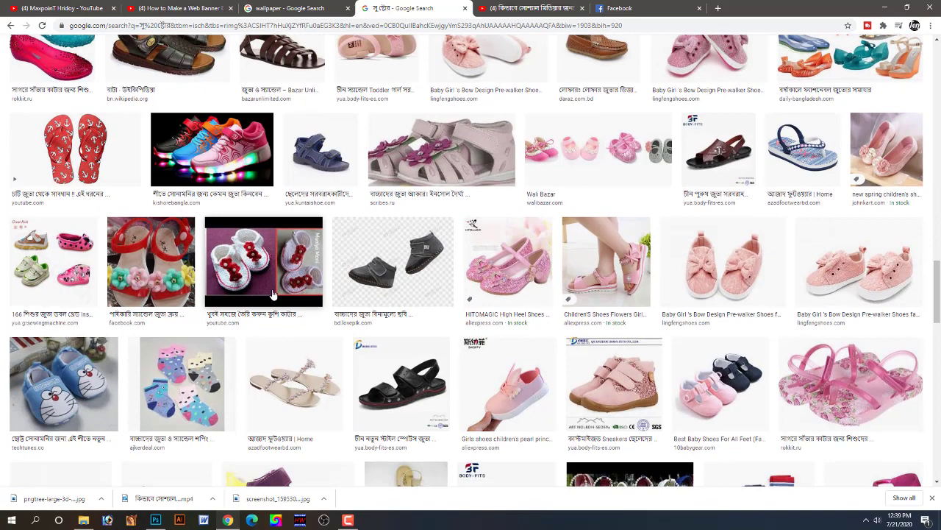
click(212, 150)
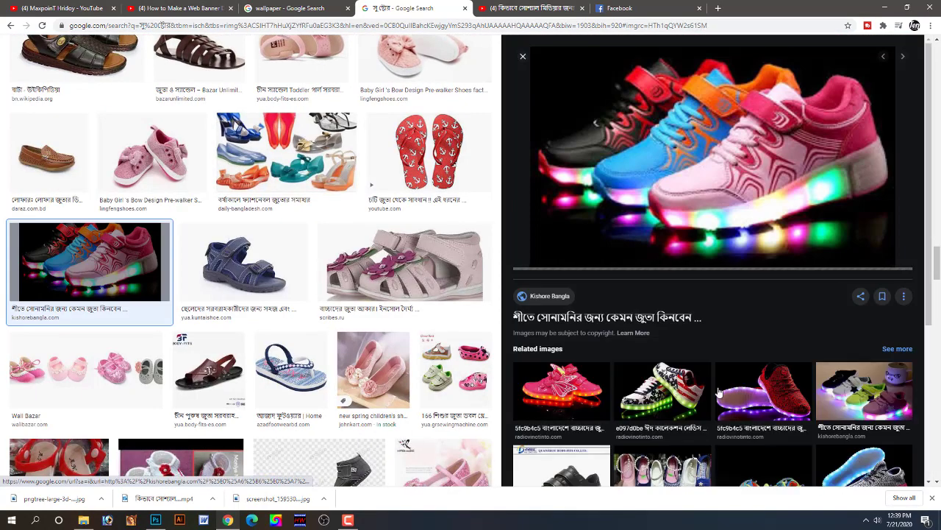
Step: Copy the light-up sneaker image to the clipboard
right_click(684, 220)
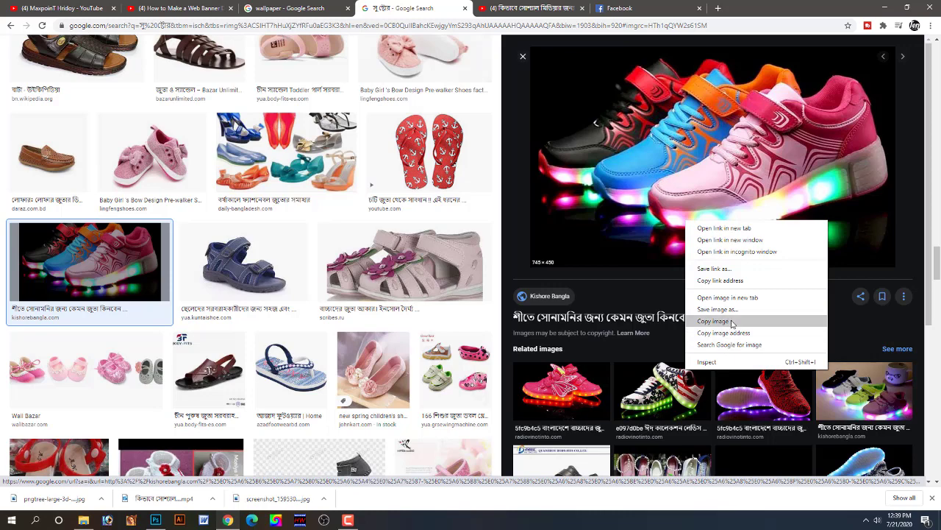
click(728, 321)
scroll(734, 337, down, 3)
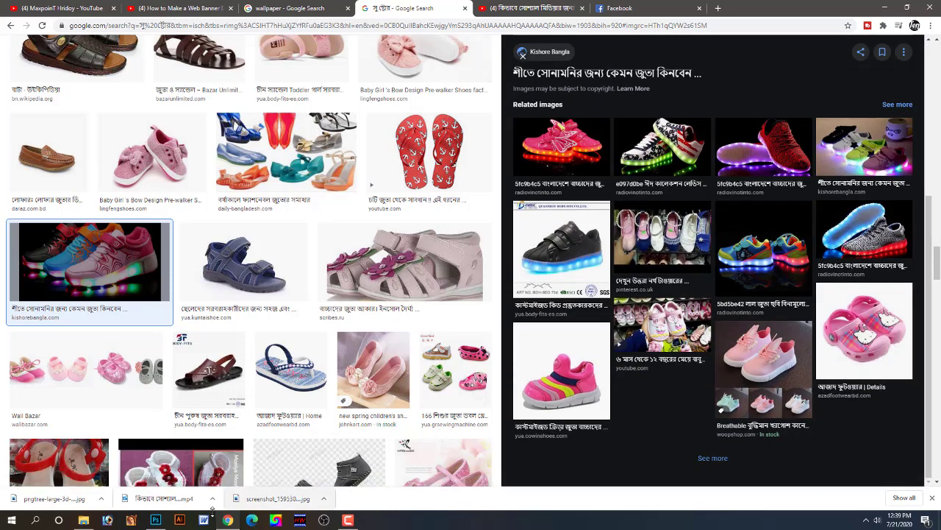
Step: Paste the sneaker into the banner, enlarge it about fivefold and move it to the left edge
click(156, 520)
key(ctrl+v)
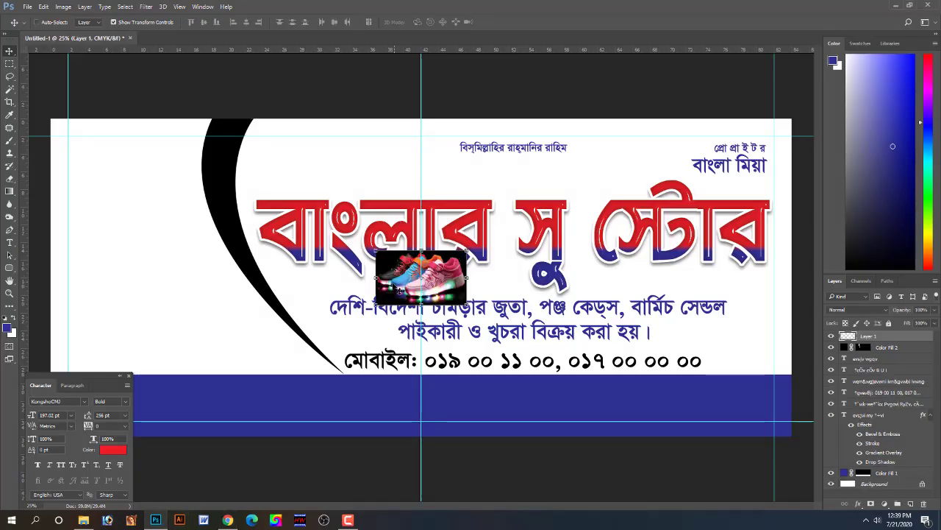
key(ctrl+t)
drag(466, 305, 656, 419)
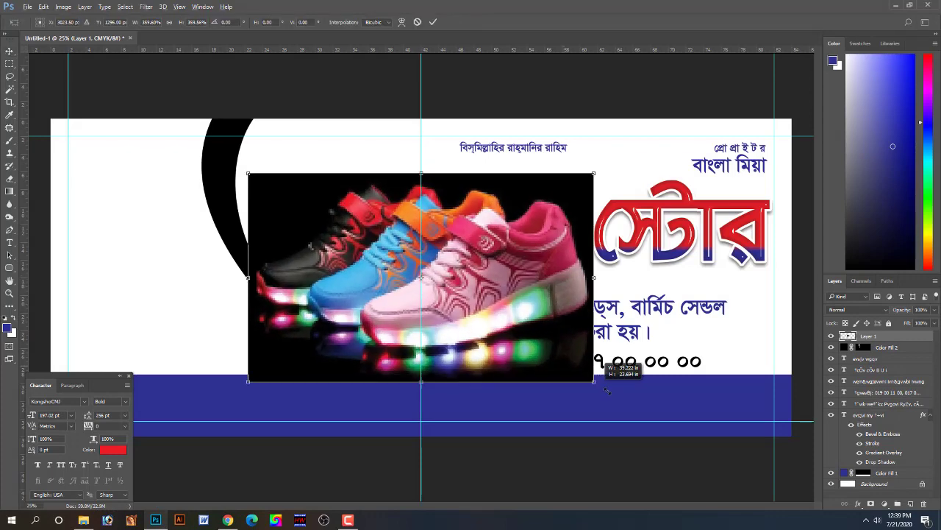
drag(353, 270, 165, 237)
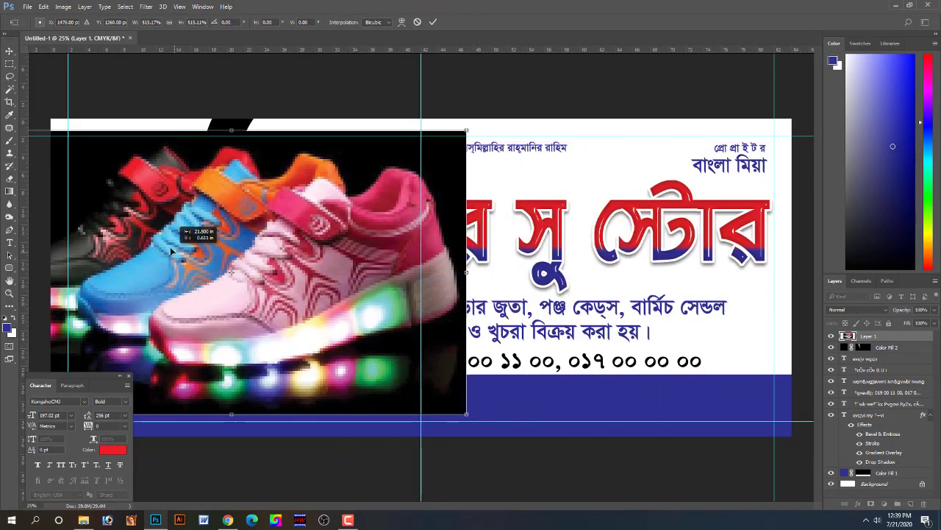
key(Return)
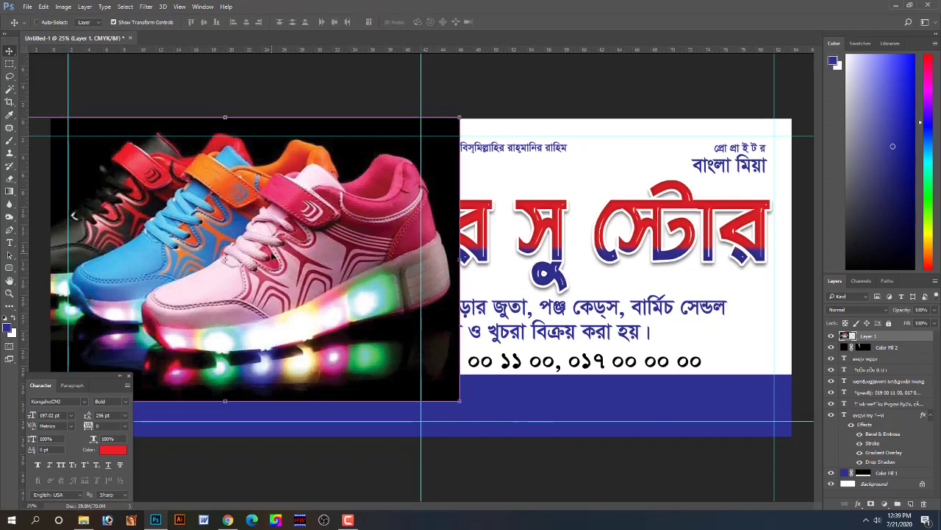
Step: Flip the sneaker horizontally and send its layer below the title text
right_click(280, 241)
click(328, 399)
key(Return)
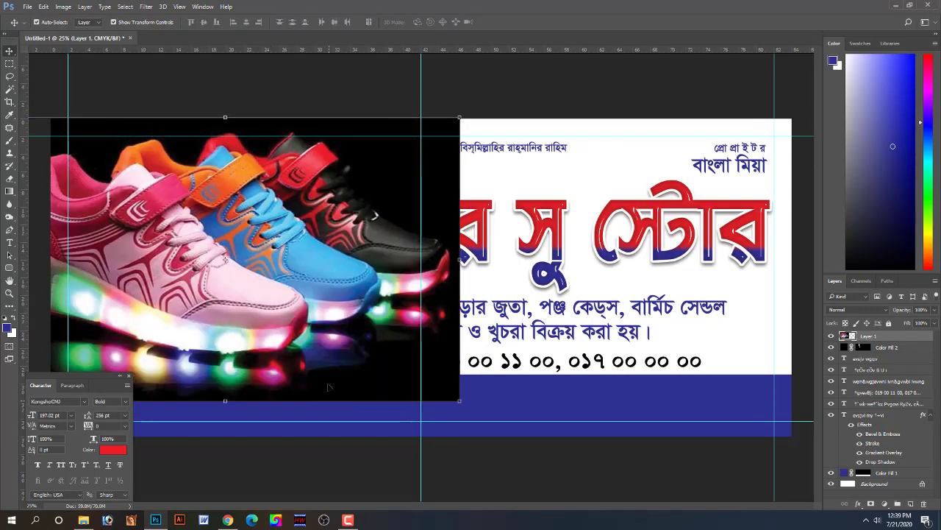
key(ctrl+shift+bracketleft)
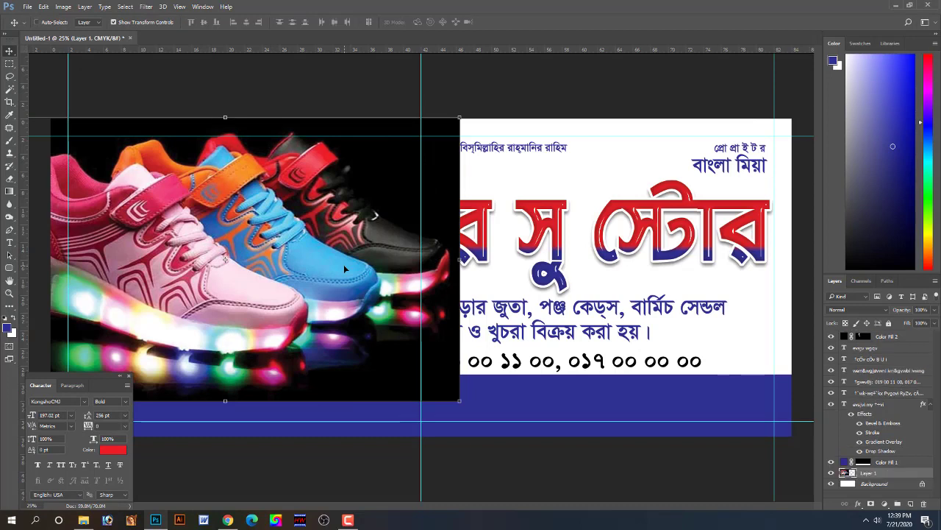
click(207, 80)
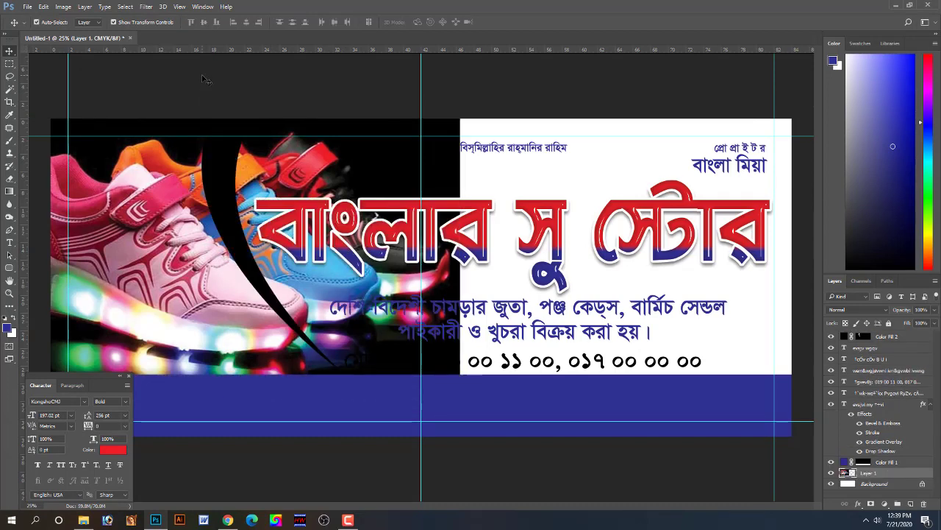
Step: Shrink the sneaker to about 84% and stretch it down to the blue footer
click(183, 247)
click(458, 118)
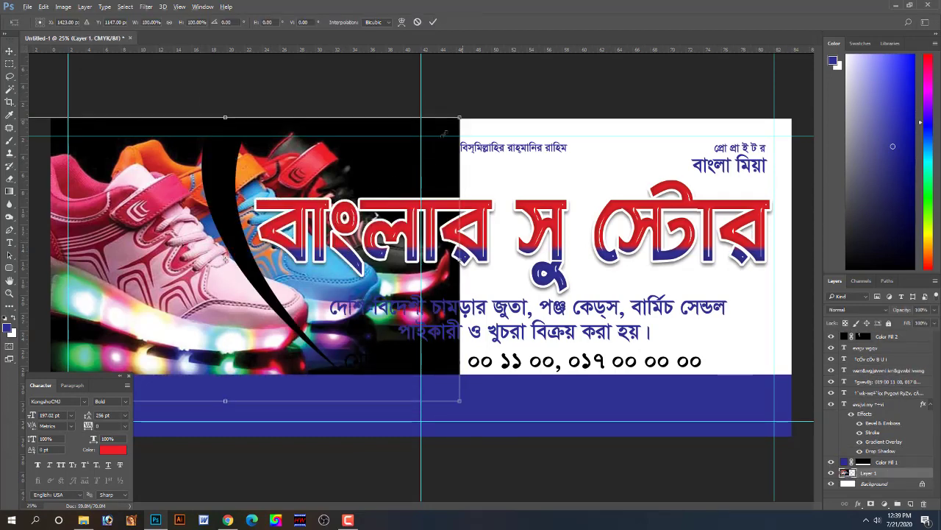
drag(444, 134, 435, 144)
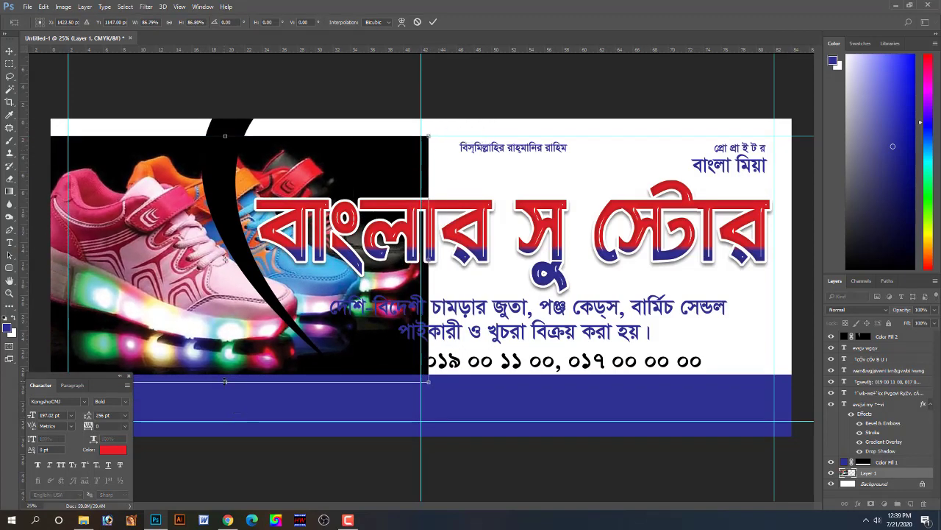
drag(225, 381, 225, 374)
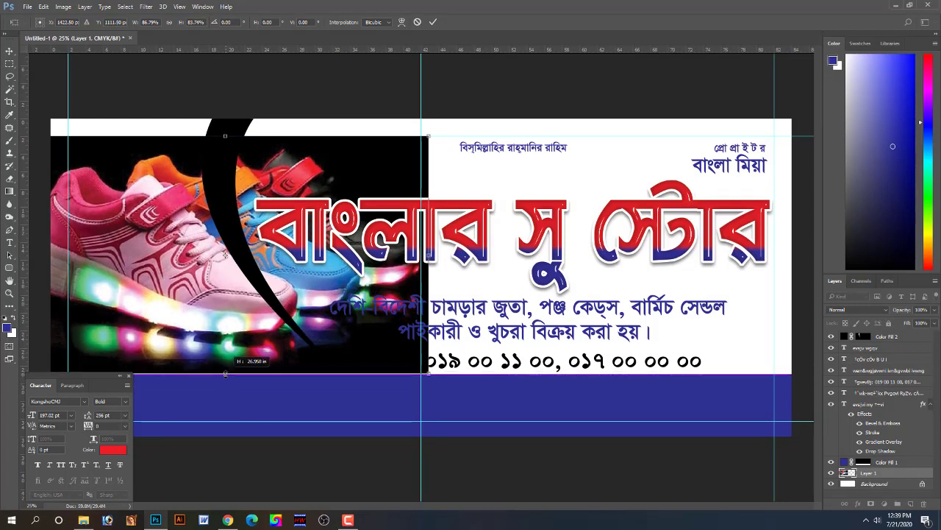
key(Return)
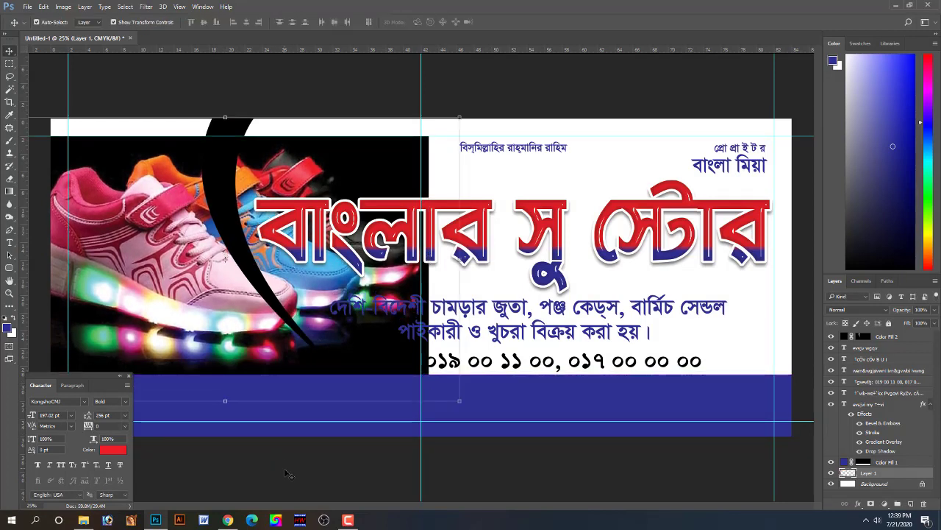
Step: Shrink the sneaker to about 78% and lower it onto the footer, then delete the photo
click(190, 307)
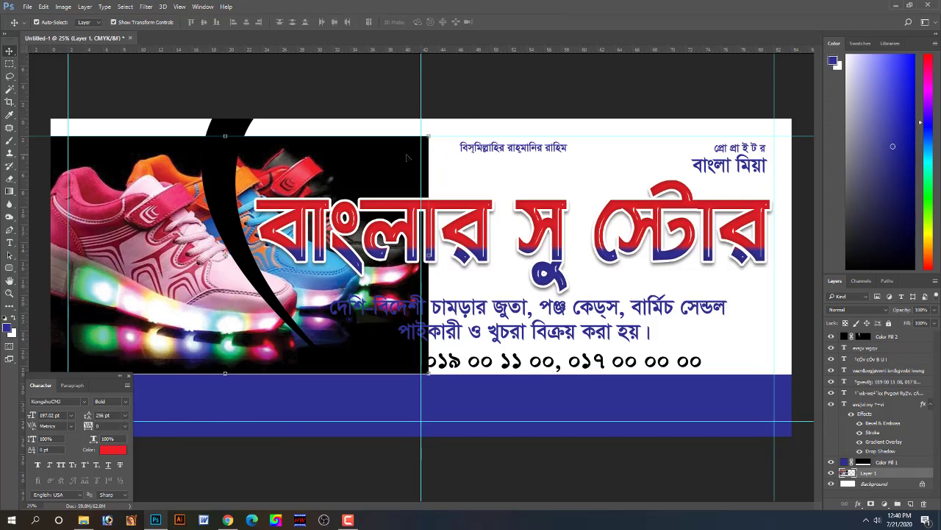
drag(429, 137, 376, 154)
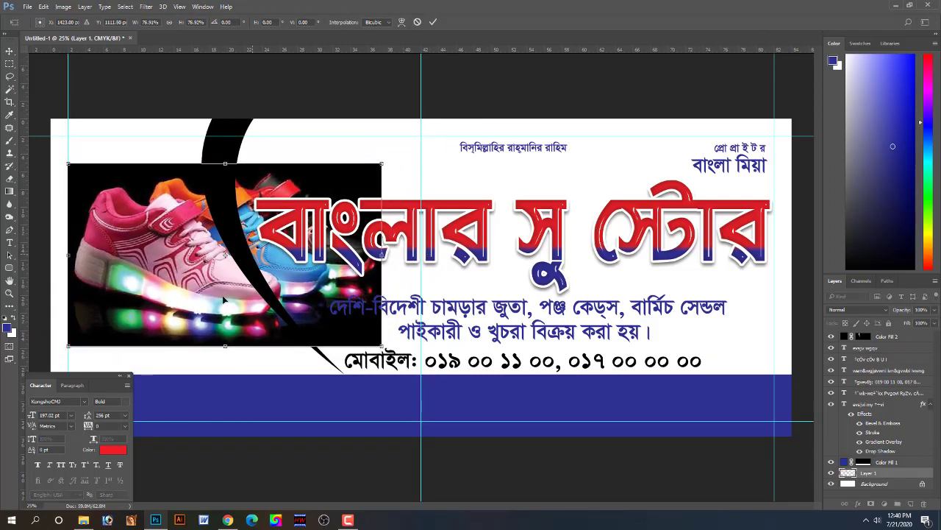
drag(218, 305, 218, 332)
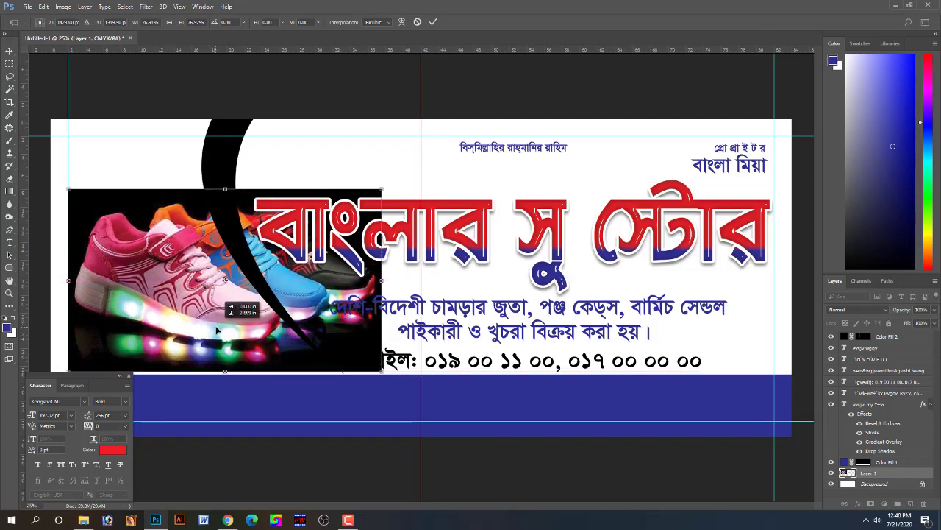
drag(266, 354, 266, 357)
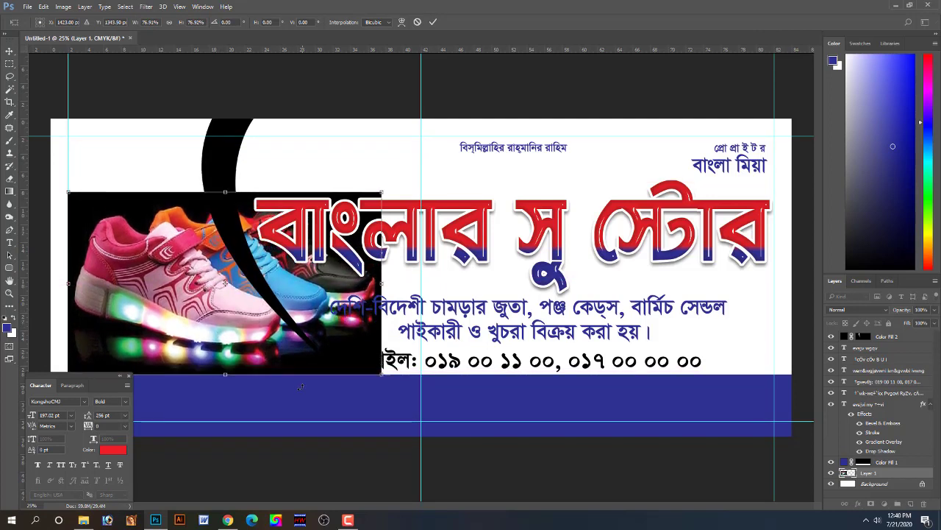
key(Return)
click(228, 339)
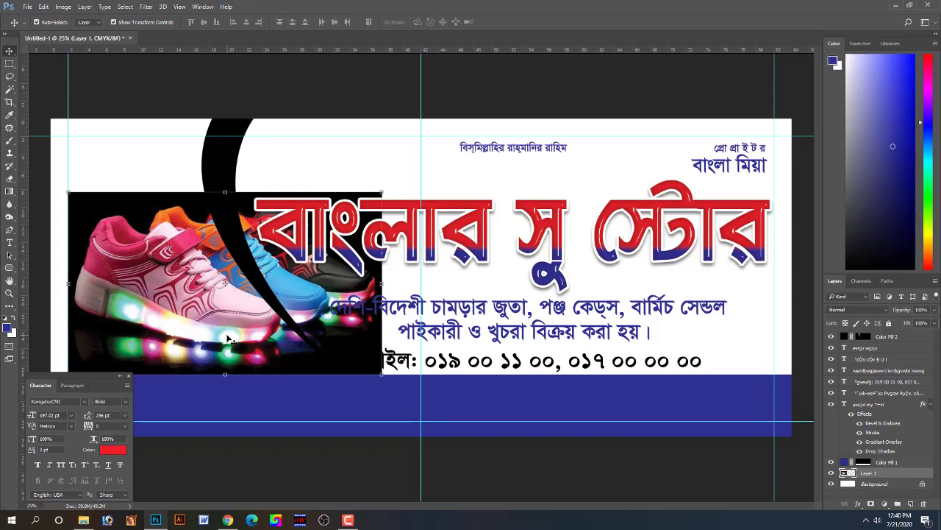
key(Delete)
Step: Return to the shoe image results and preview the baby-shoes and shoe-shop video results
click(227, 520)
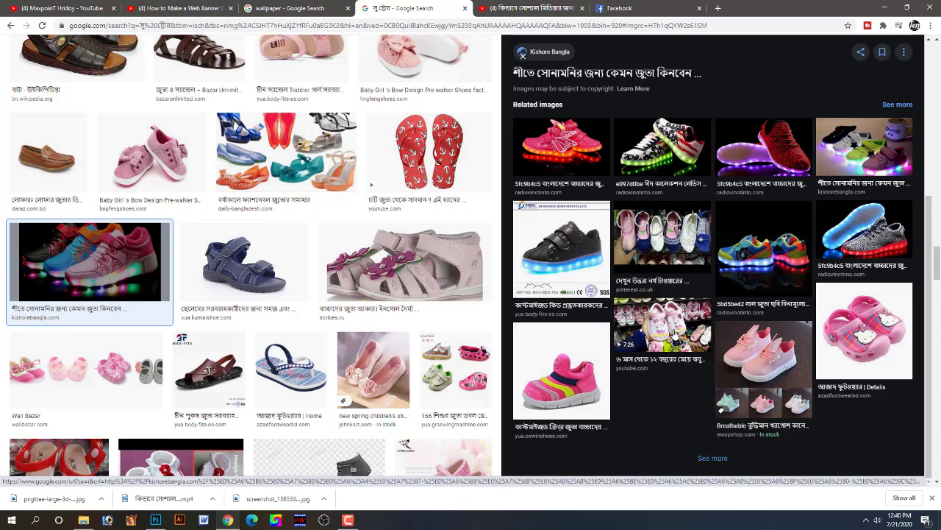
click(674, 333)
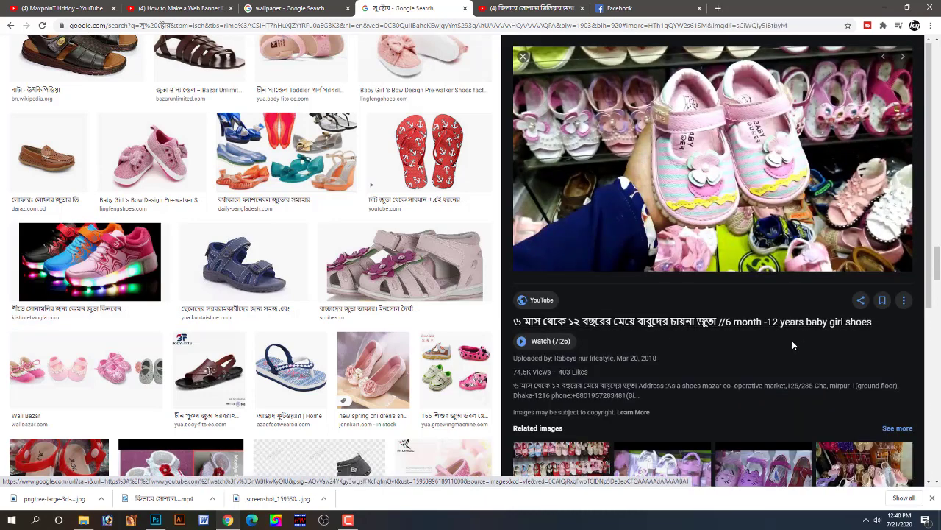
scroll(793, 345, down, 3)
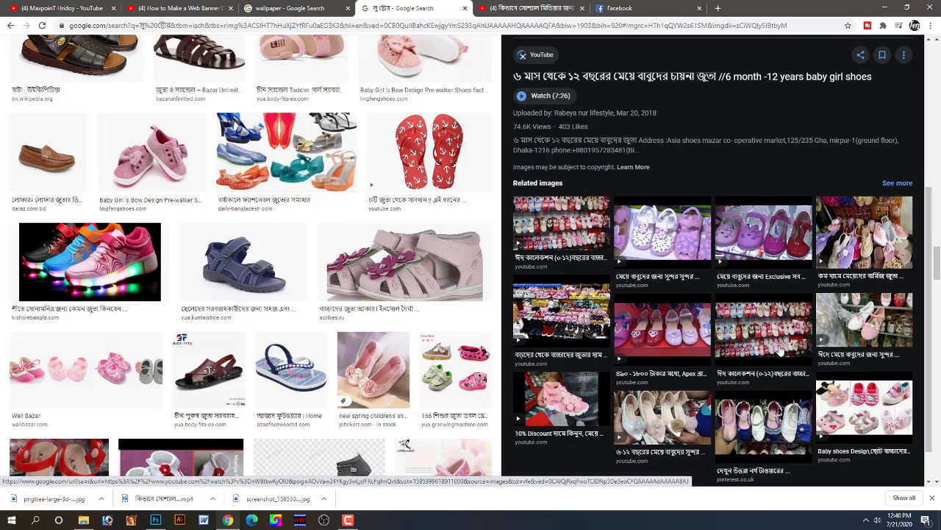
click(566, 327)
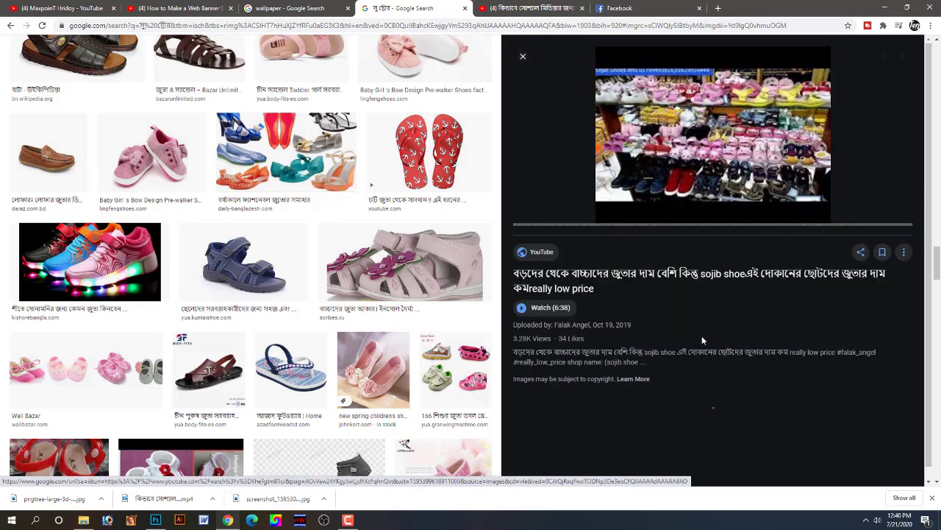
scroll(843, 363, down, 3)
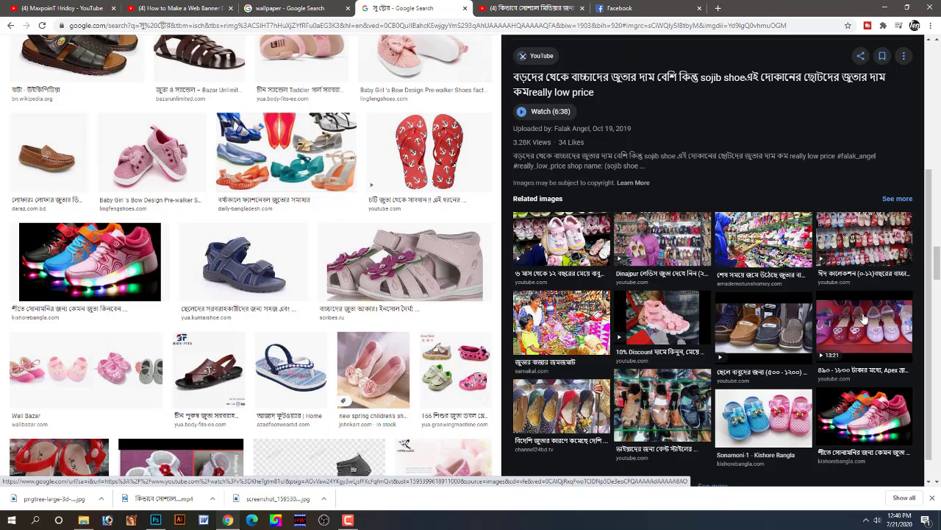
Step: Browse related images: Eid kids' shoes, shoe shop, wholesale sandals, footpath stall, pink shoe pile
click(834, 258)
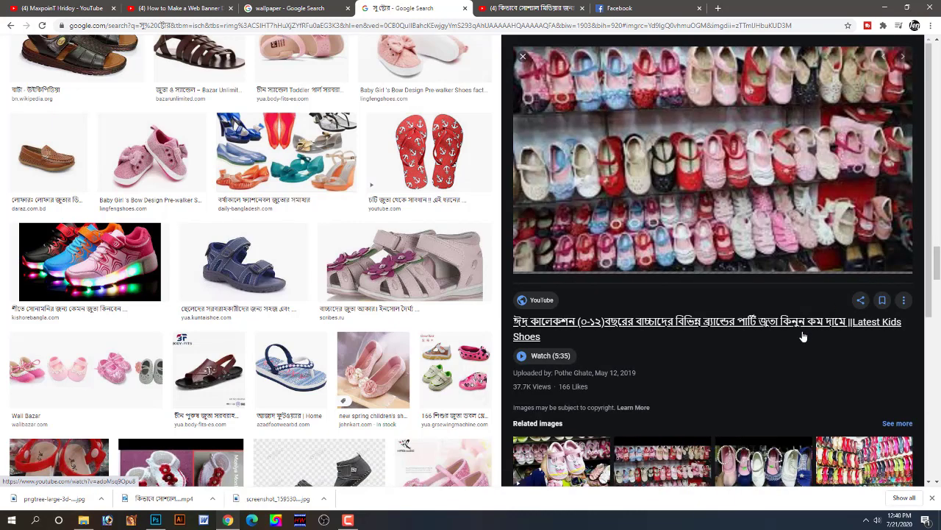
scroll(803, 336, down, 3)
scroll(804, 336, down, 1)
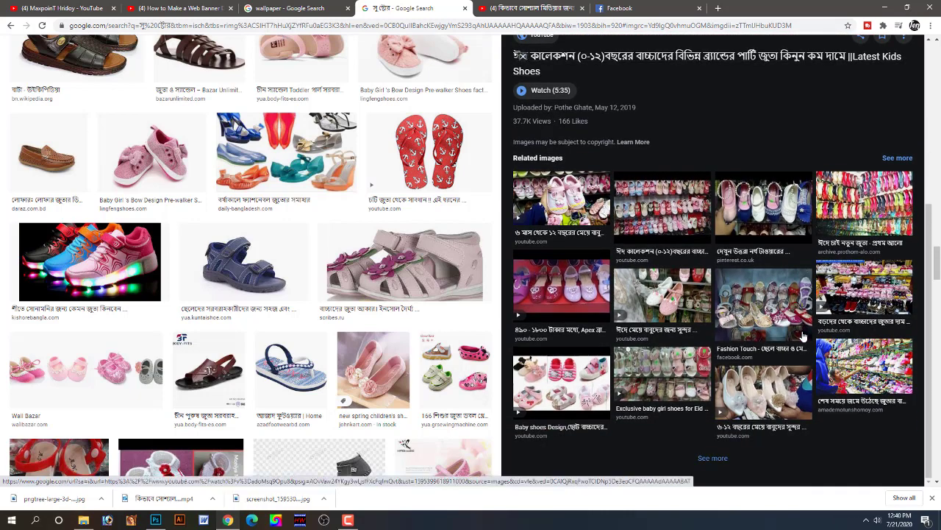
click(864, 209)
scroll(824, 346, down, 2)
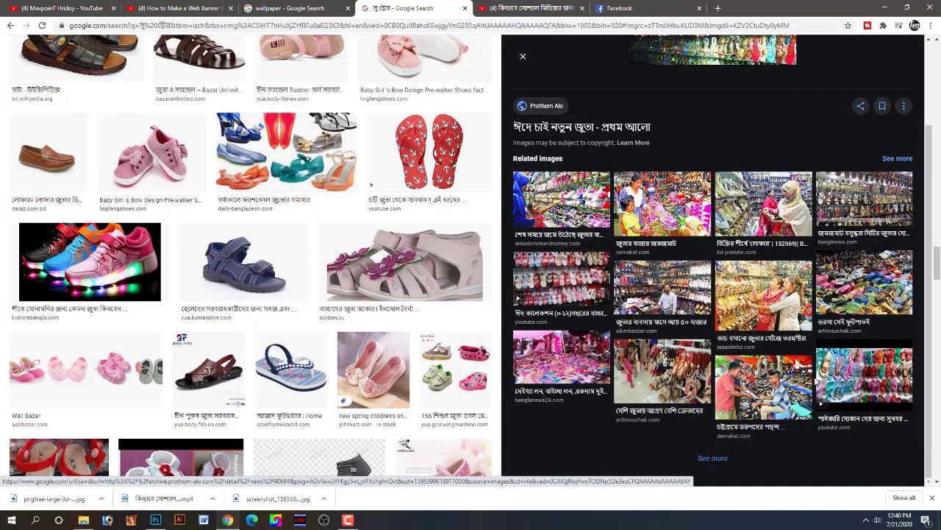
click(846, 374)
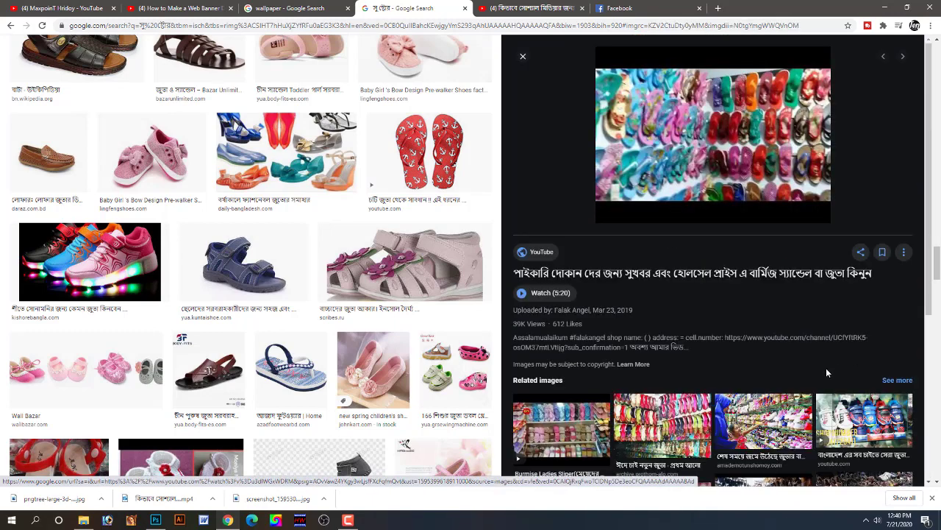
scroll(826, 373, down, 3)
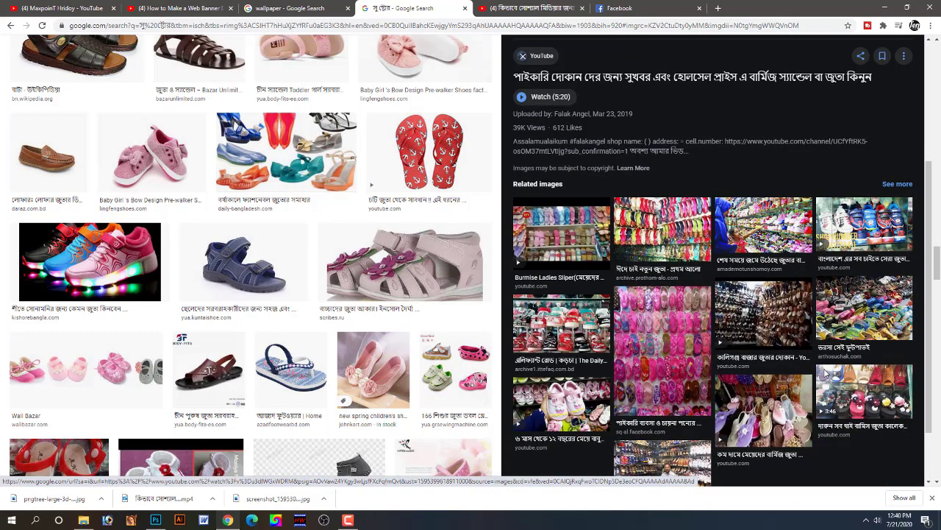
click(851, 328)
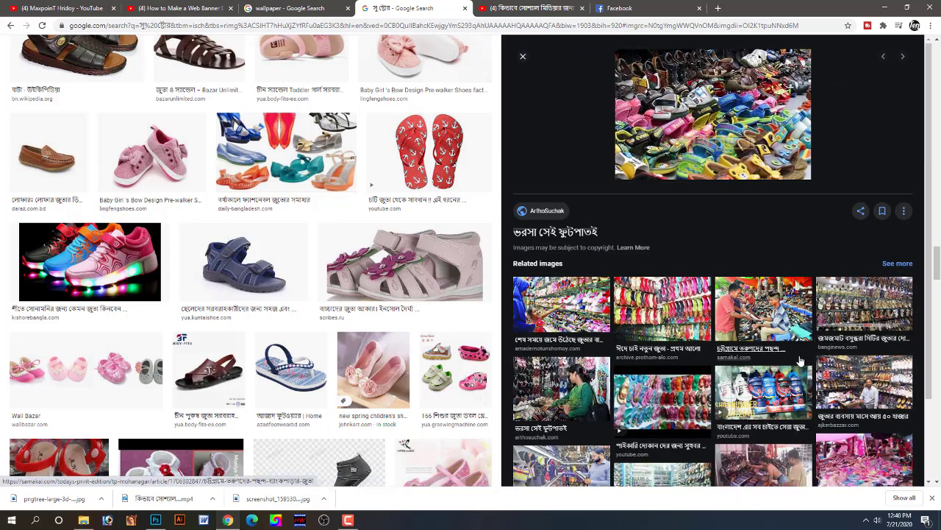
scroll(800, 360, down, 2)
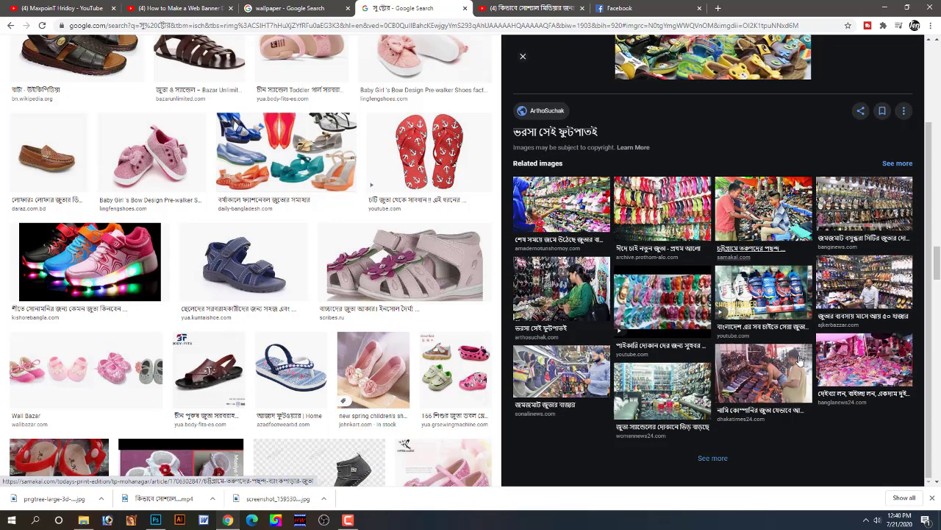
click(871, 359)
scroll(803, 359, down, 3)
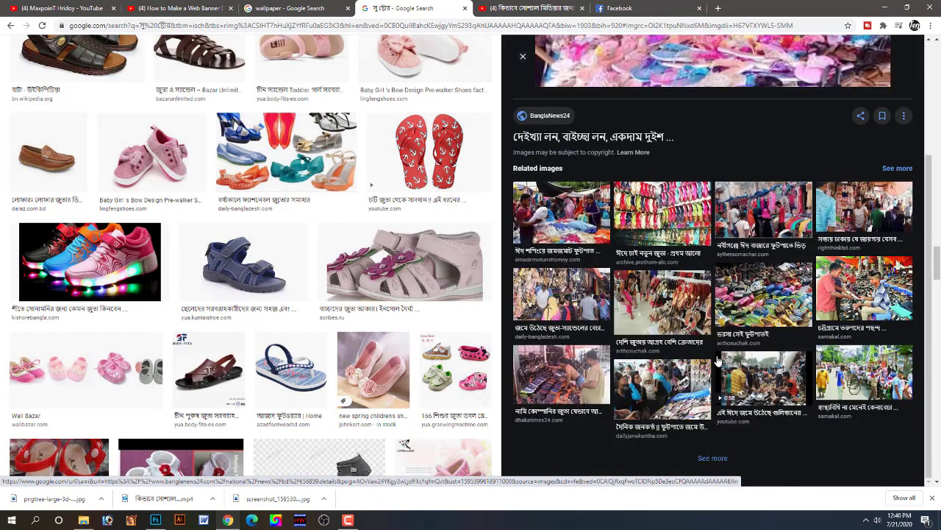
Step: Preview the light-up sneakers and the pink butterfly light-up shoe
click(155, 277)
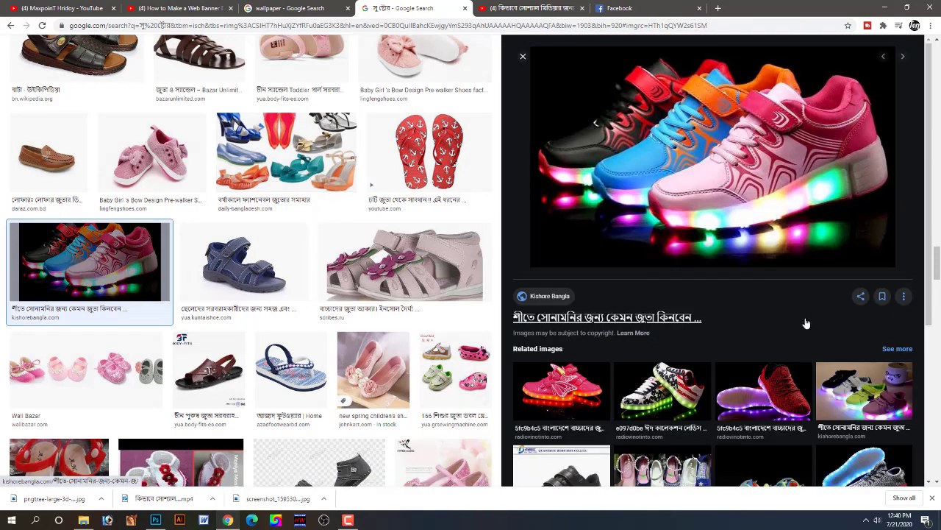
scroll(805, 321, down, 3)
click(567, 153)
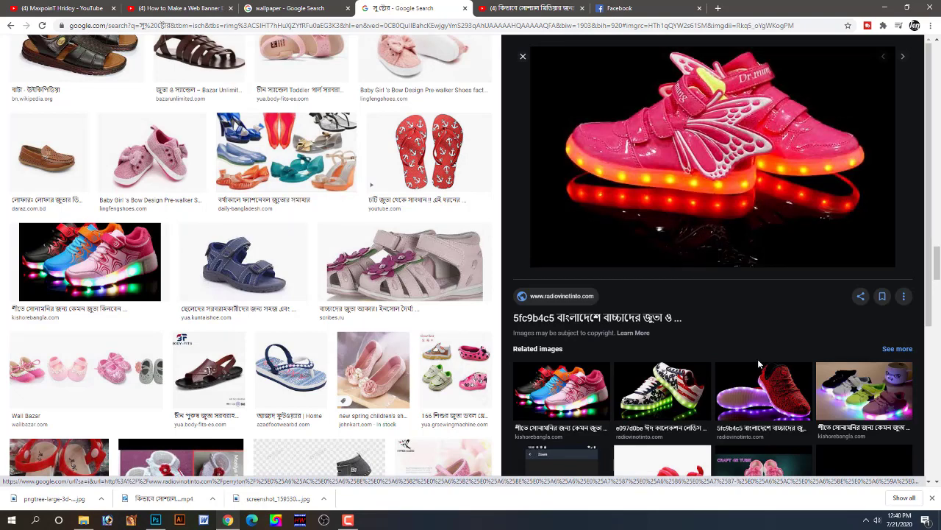
scroll(758, 358, down, 3)
scroll(758, 364, down, 2)
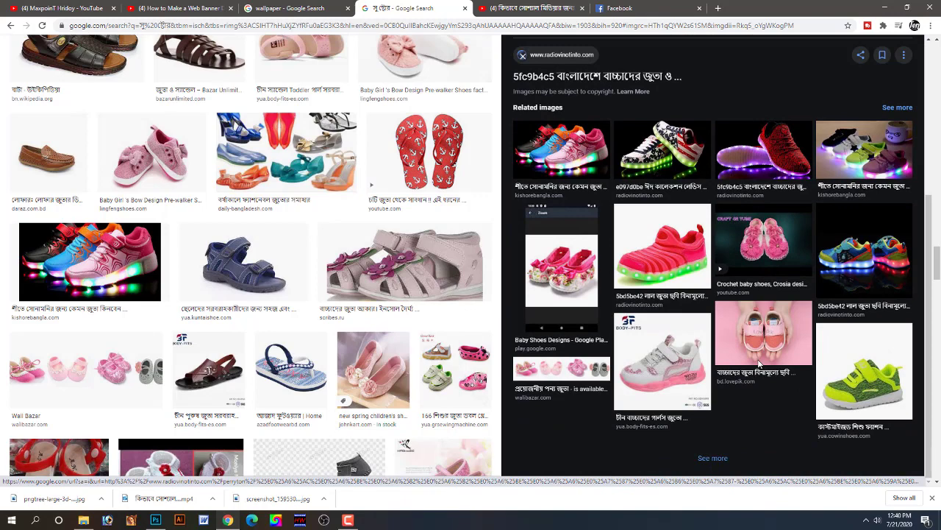
scroll(759, 364, up, 1)
scroll(760, 364, up, 1)
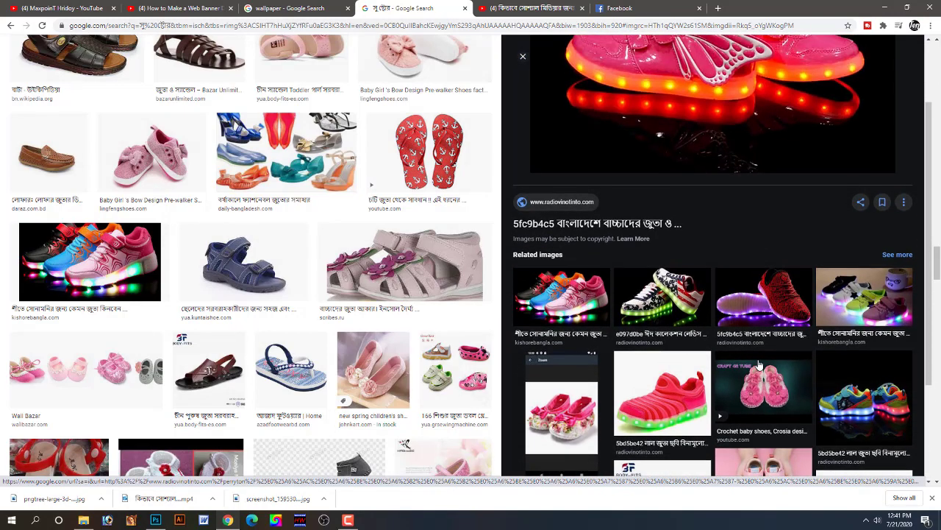
scroll(760, 364, down, 1)
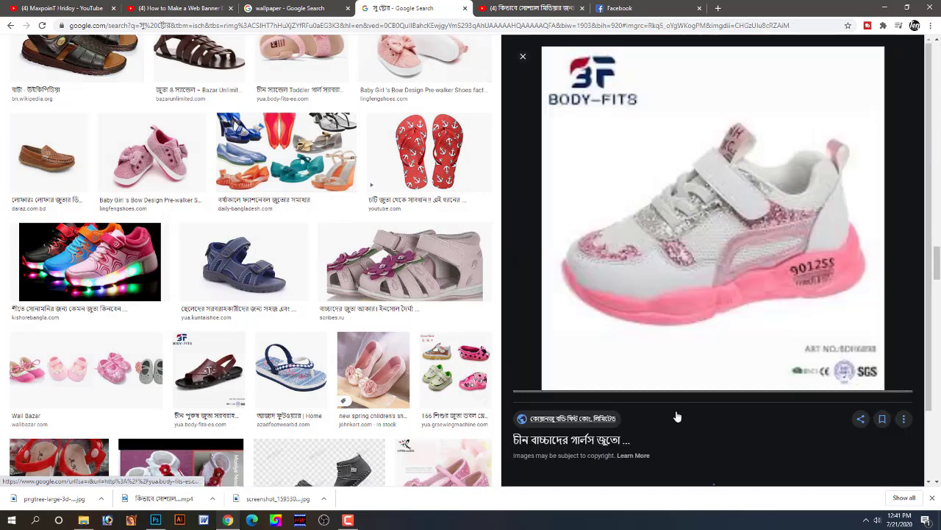
Step: Open the pink, then the black BODY-FITS sneaker, and copy the black sneaker image
click(682, 415)
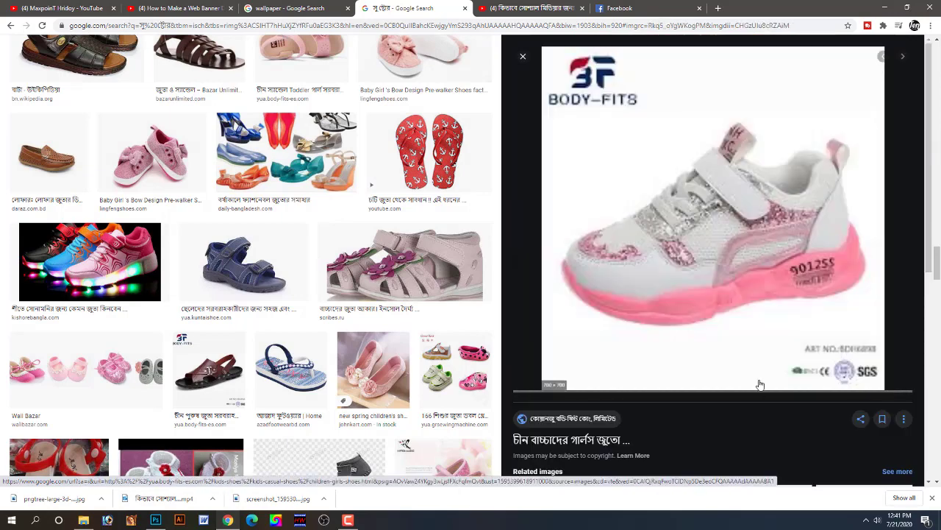
scroll(669, 368, down, 5)
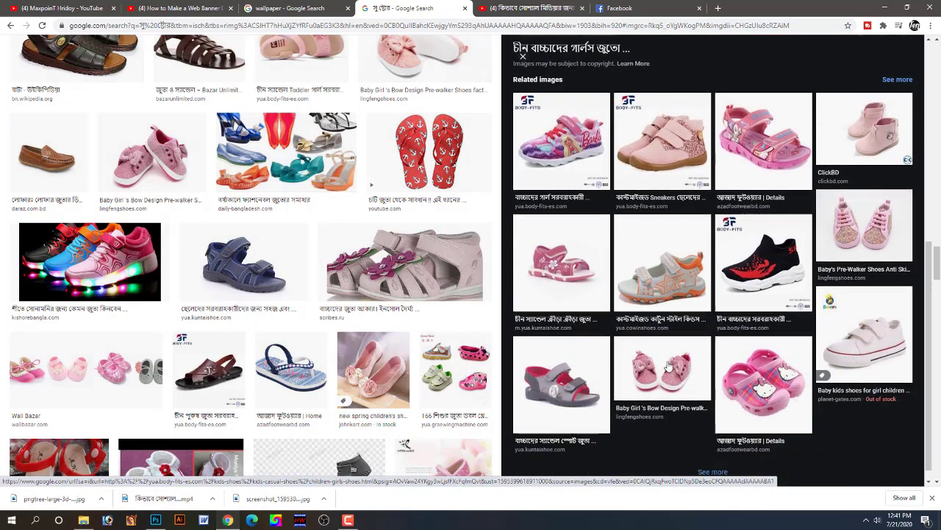
click(750, 277)
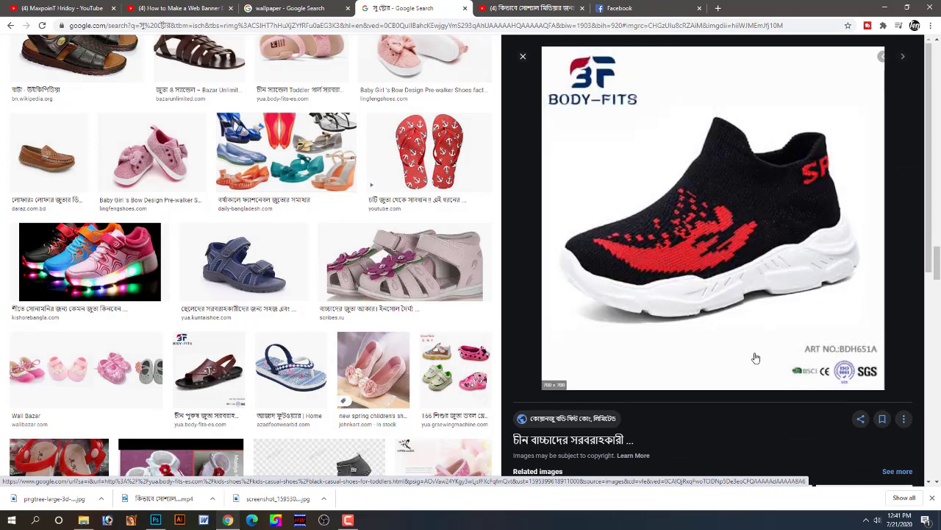
right_click(735, 302)
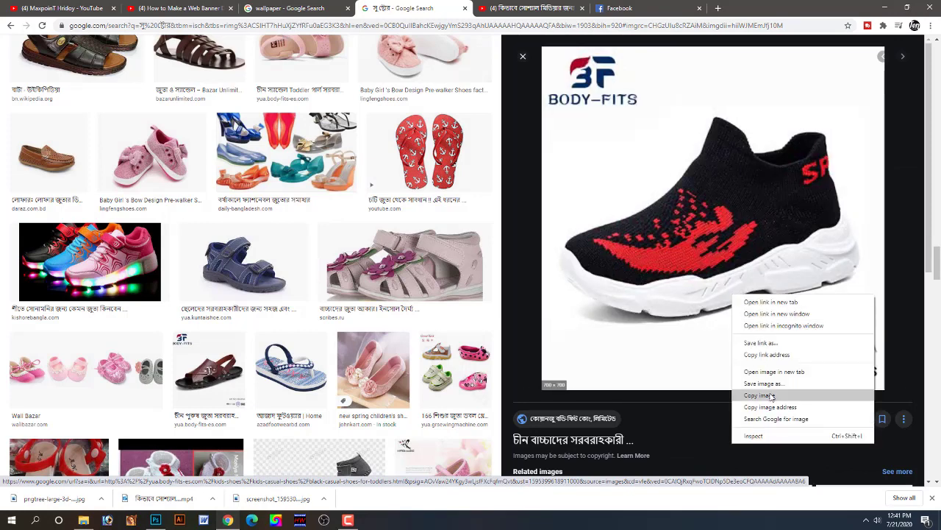
click(772, 397)
Step: Paste the black sneaker into the banner, enlarge it about 245% and place it on the left
click(155, 520)
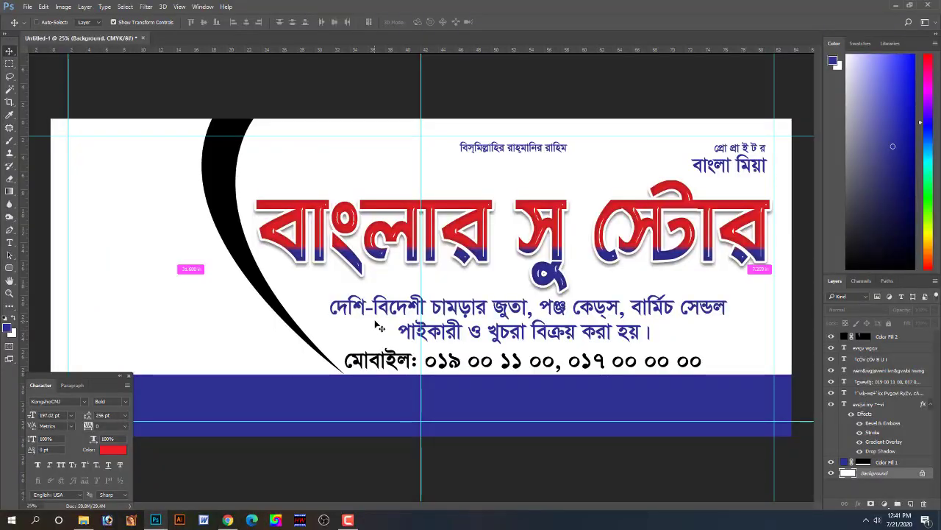
key(ctrl+v)
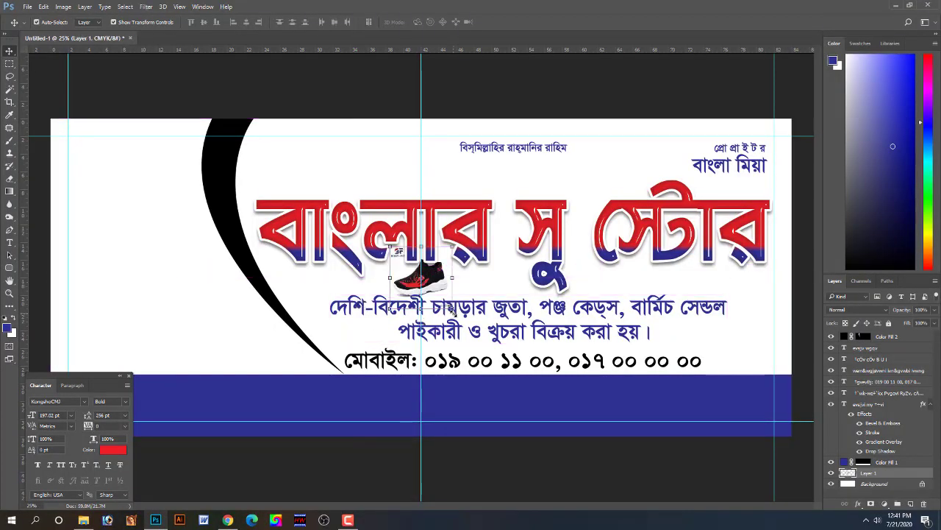
drag(451, 278, 498, 353)
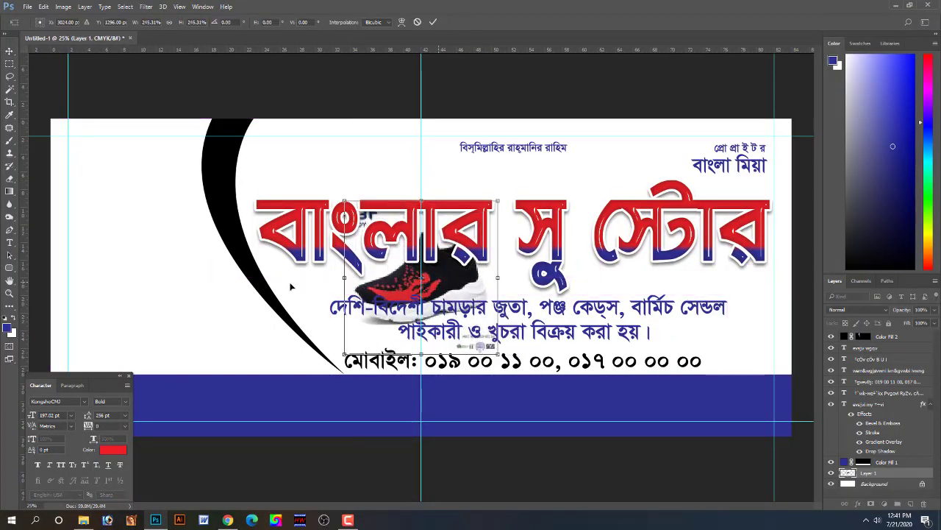
drag(421, 277, 179, 307)
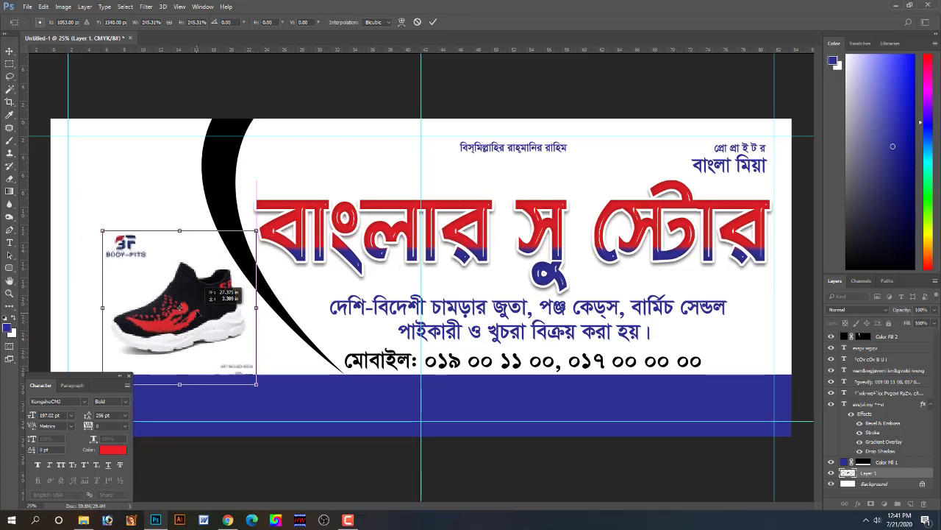
key(Return)
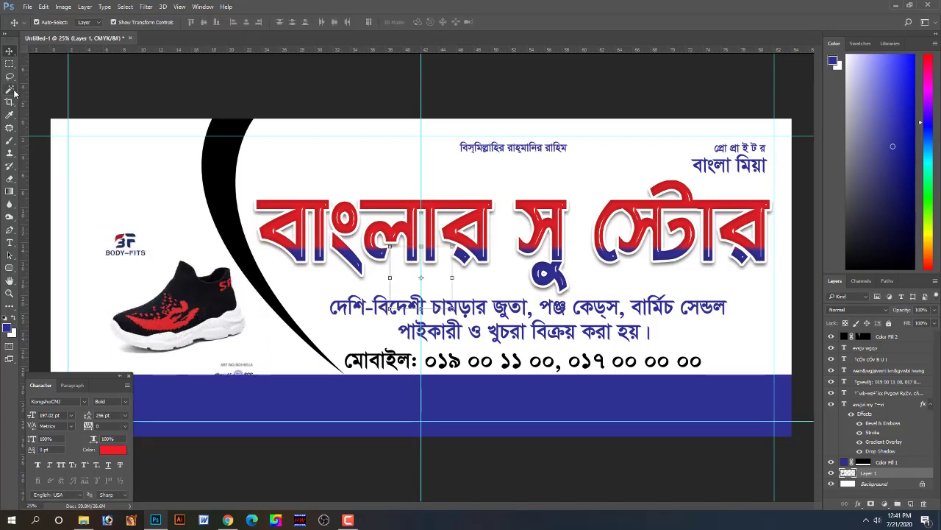
Step: Magic Wand the sneaker's white background at tolerance 3 and invert the selection to the shoe
click(9, 89)
click(147, 277)
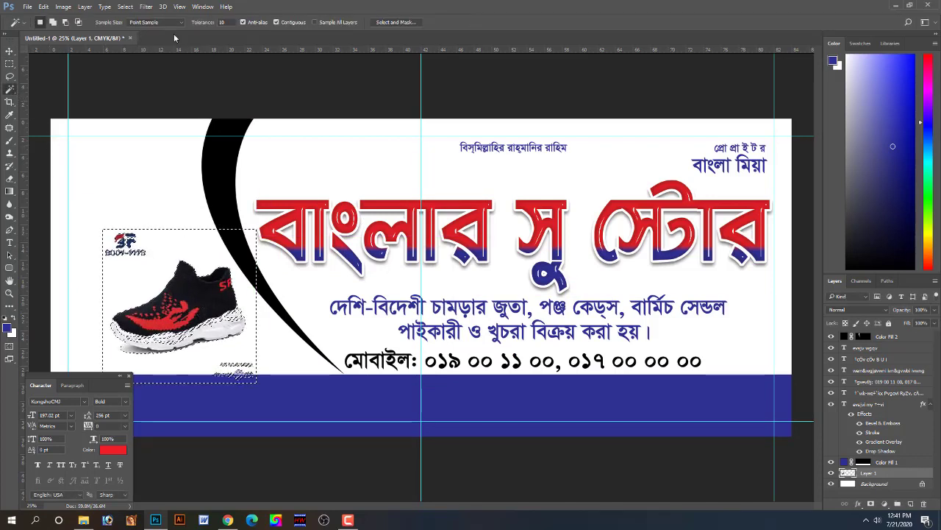
click(222, 22)
text(1)
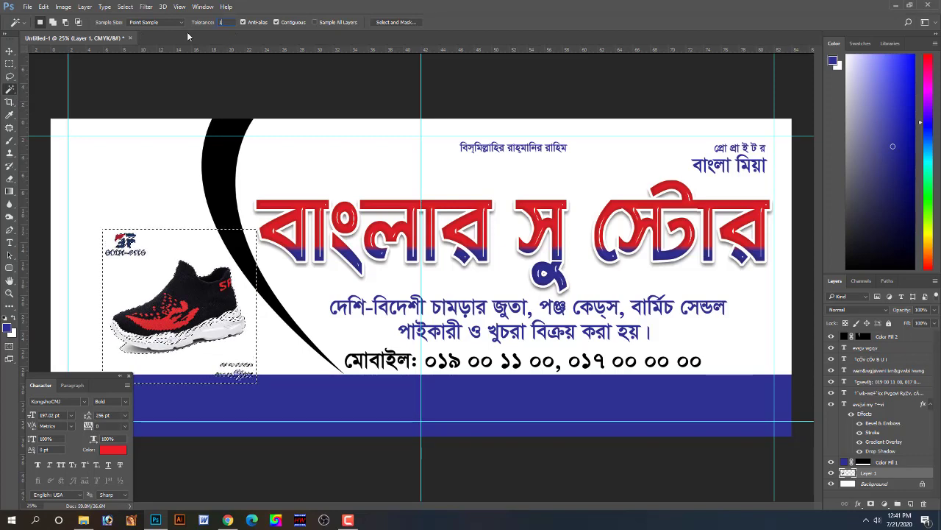
click(173, 249)
click(174, 251)
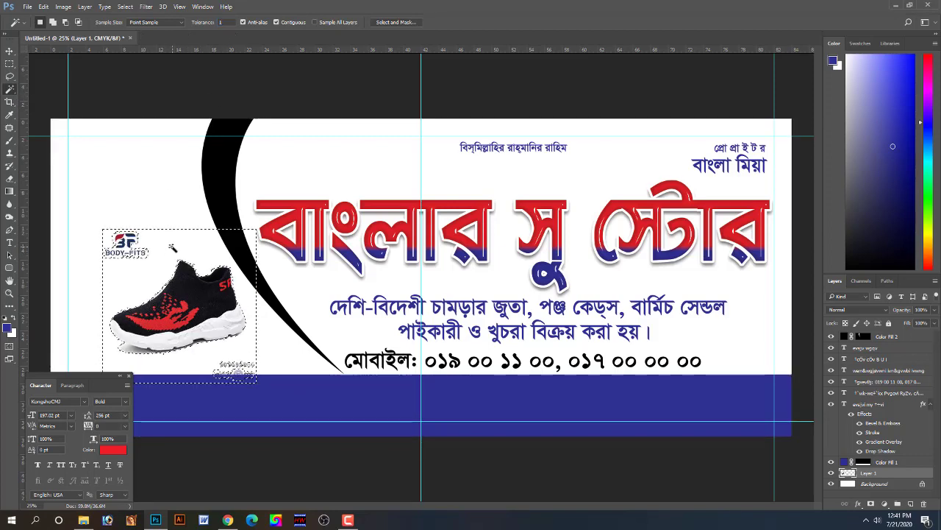
click(205, 24)
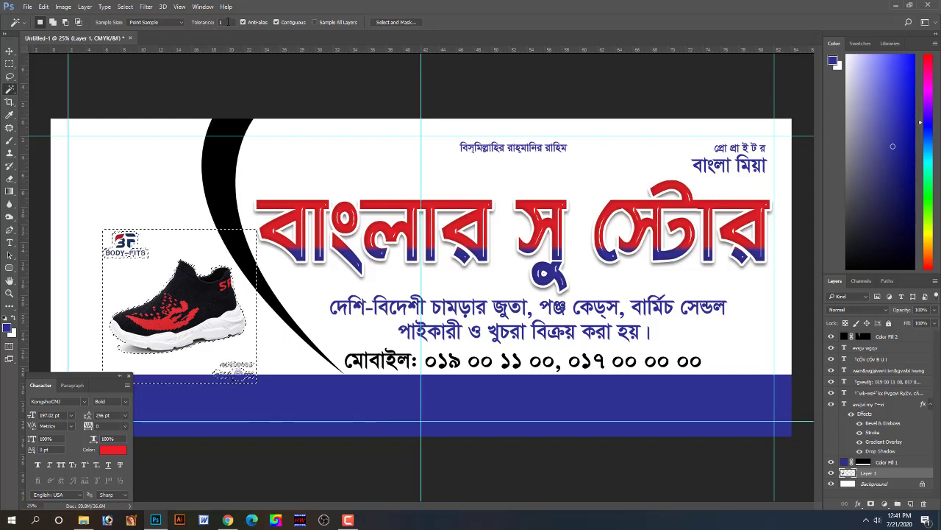
text(3)
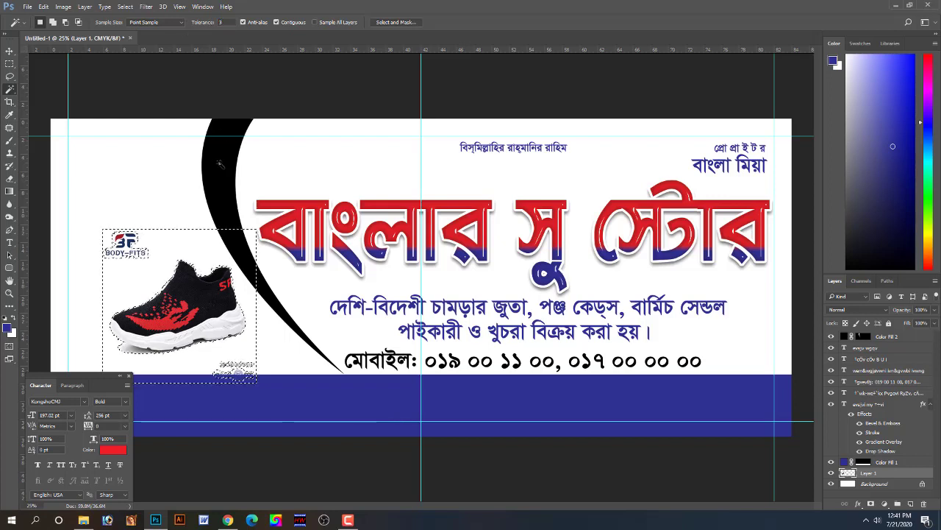
click(189, 252)
key(ctrl+shift+i)
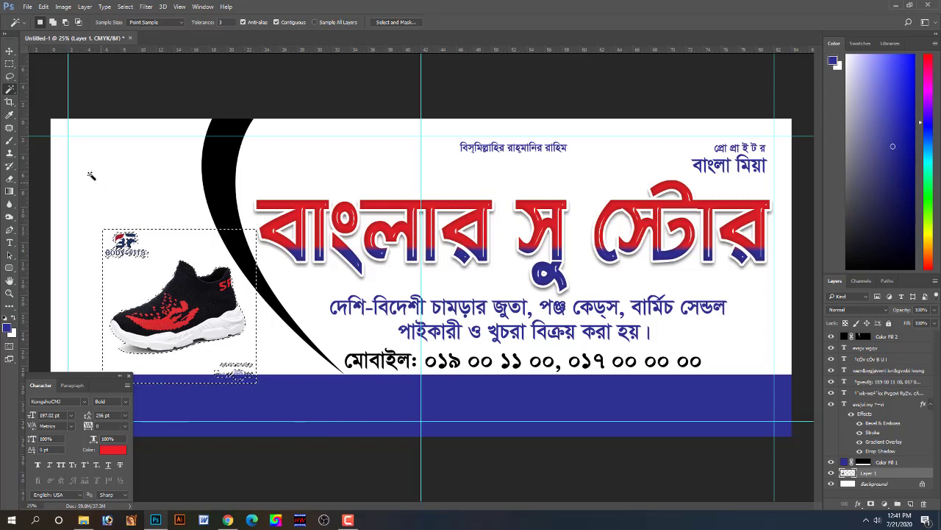
Step: Marquee-select the BODY-FITS logo and the article-number text around the shoe
key(m)
click(143, 157)
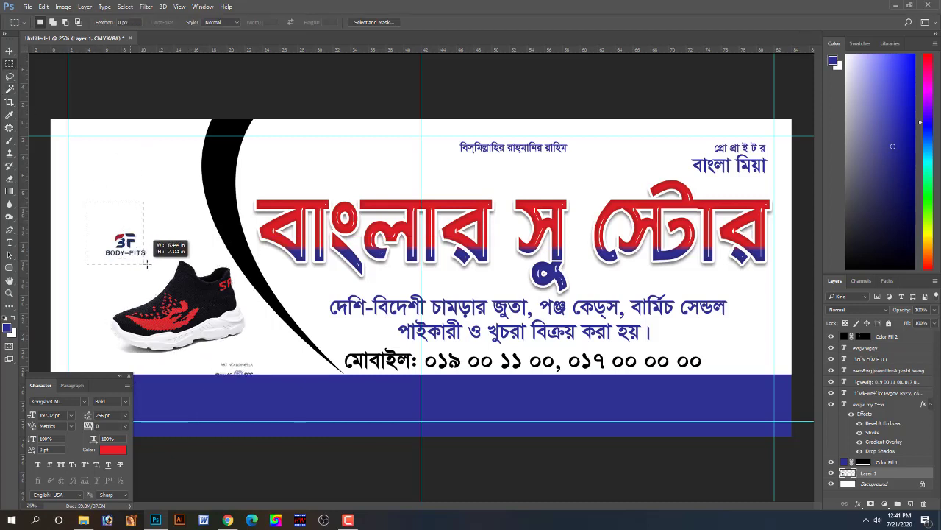
drag(90, 197, 154, 264)
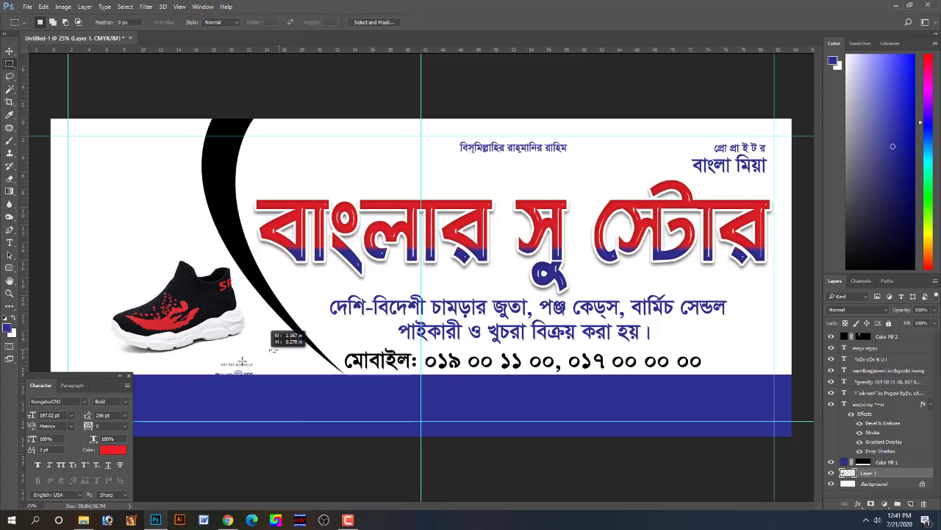
drag(279, 350, 213, 393)
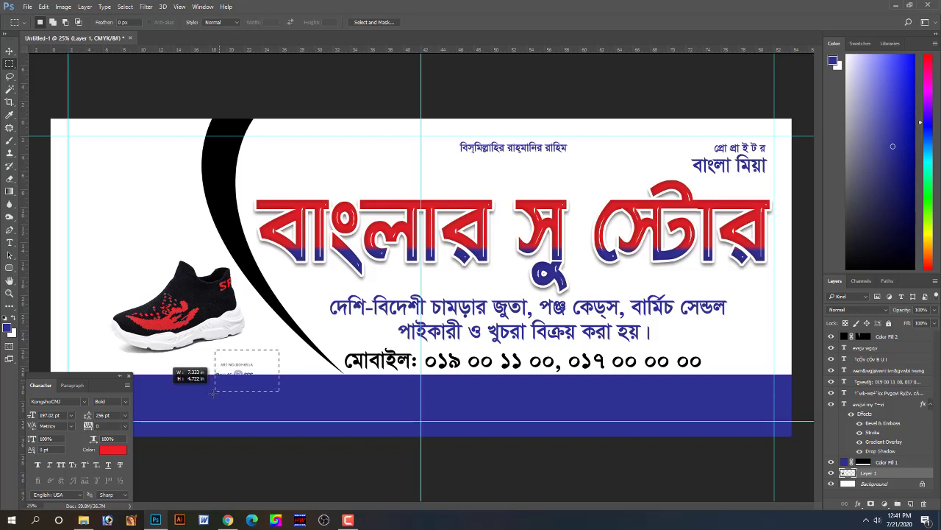
Step: Move the sneaker right and down toward the black curve and shrink it slightly
click(10, 51)
click(173, 133)
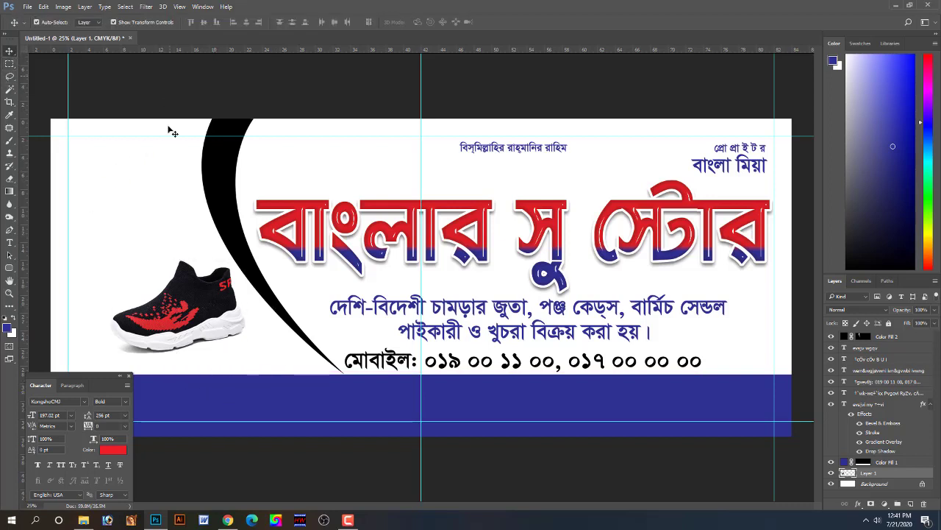
click(209, 311)
drag(211, 309, 230, 328)
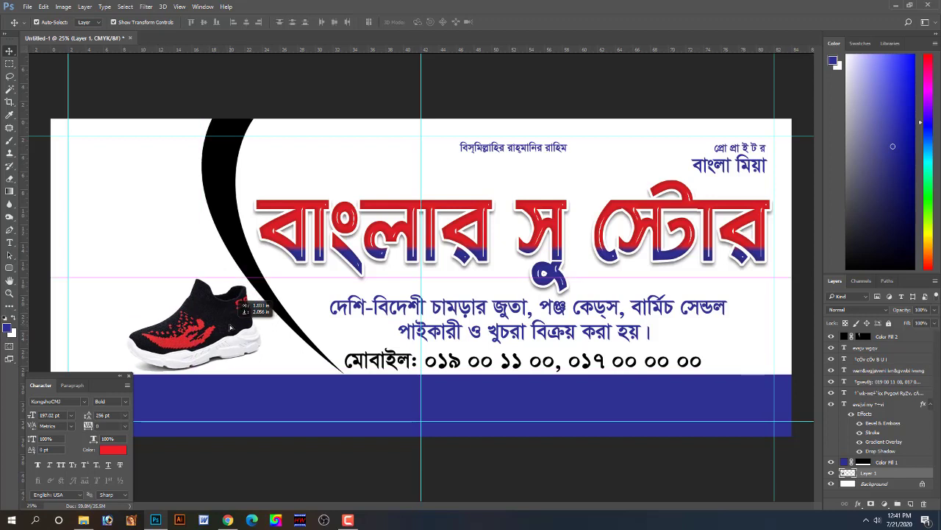
key(ctrl+t)
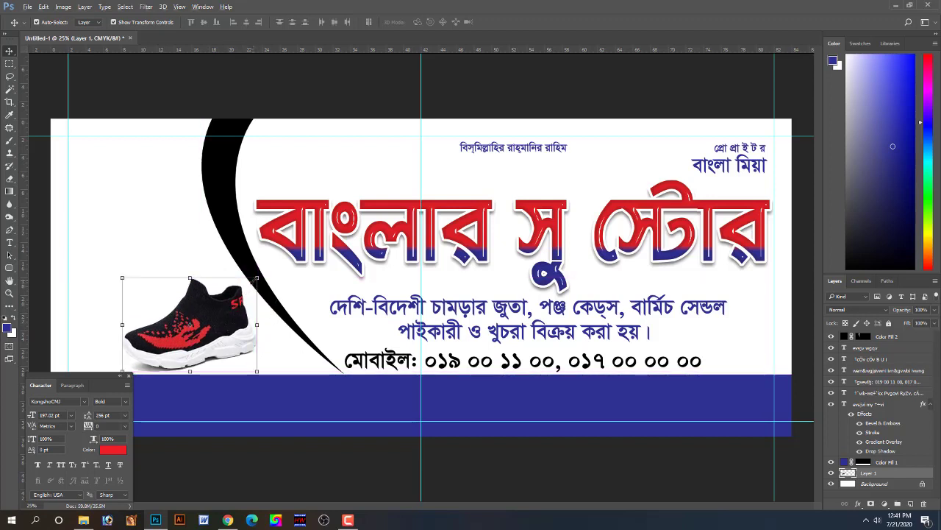
drag(257, 277, 248, 285)
key(Return)
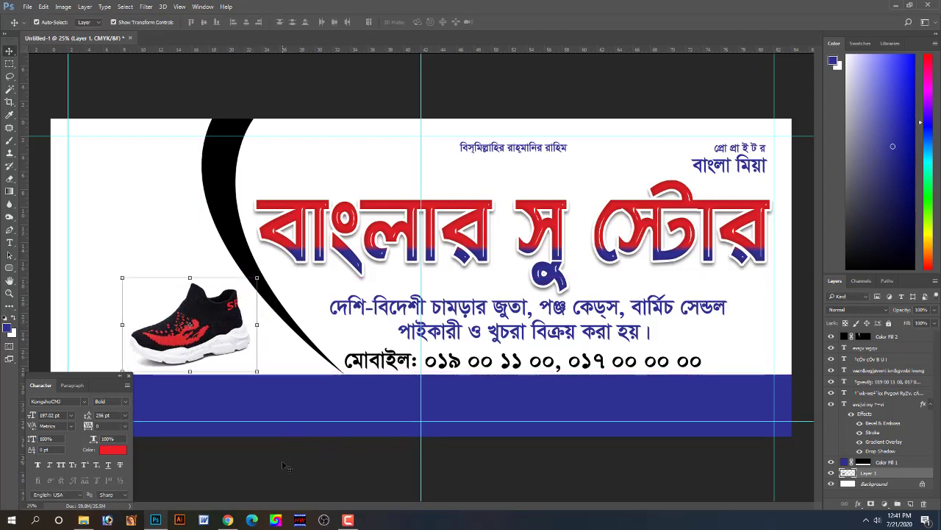
Step: Open the blue-and-black kids' sandal from the related images and copy it
click(228, 520)
click(267, 268)
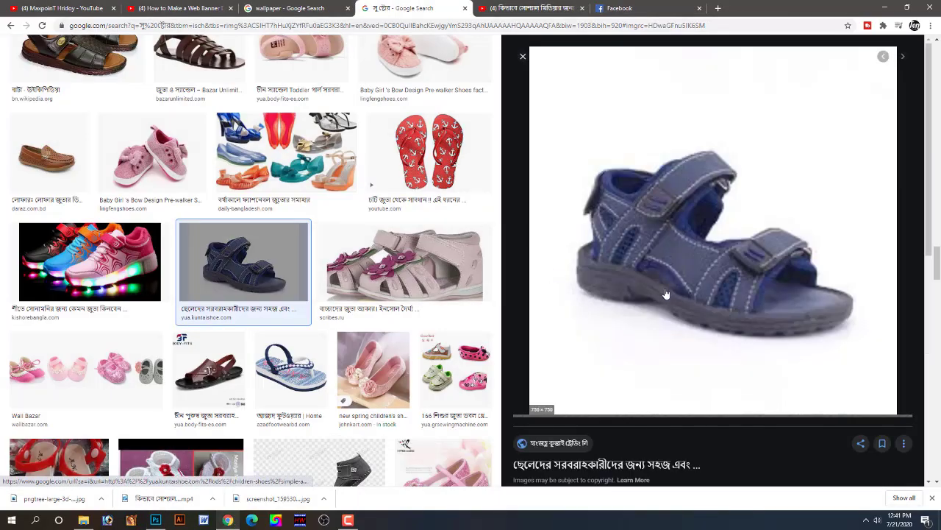
scroll(660, 288, down, 3)
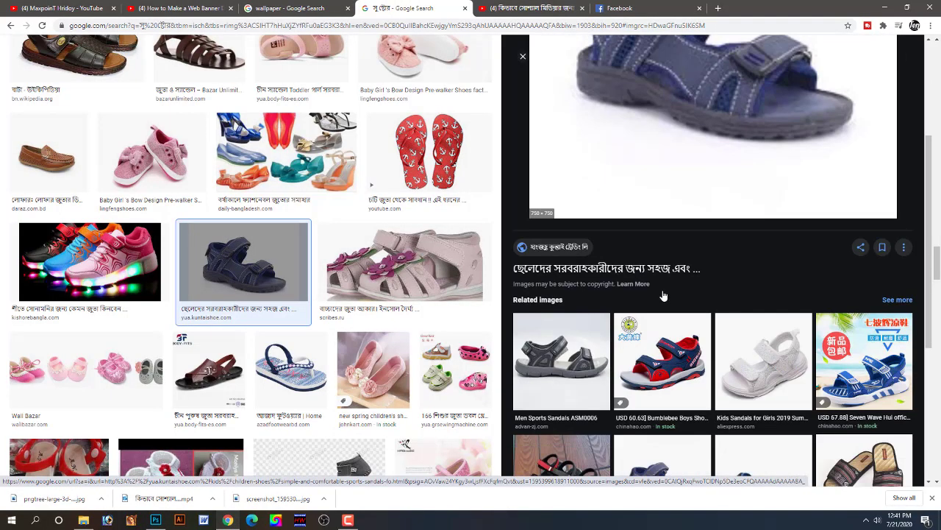
scroll(663, 294, down, 3)
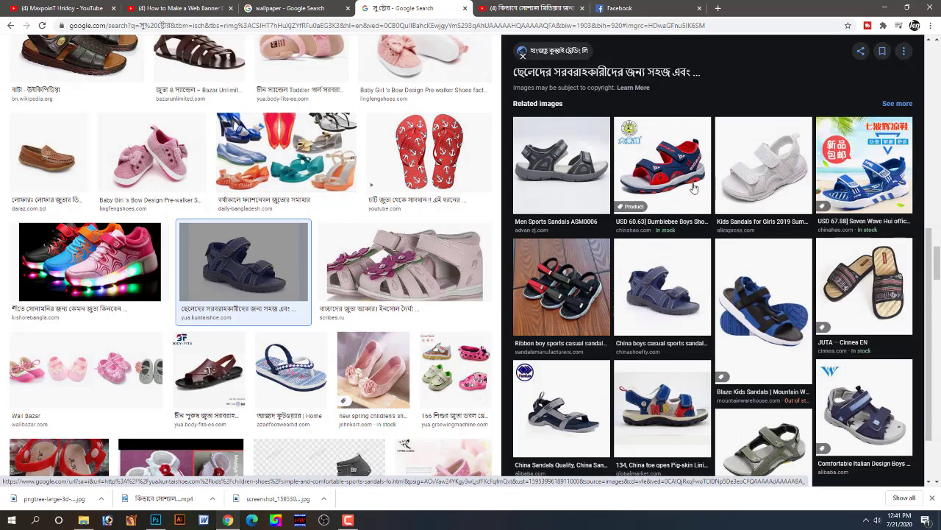
click(748, 334)
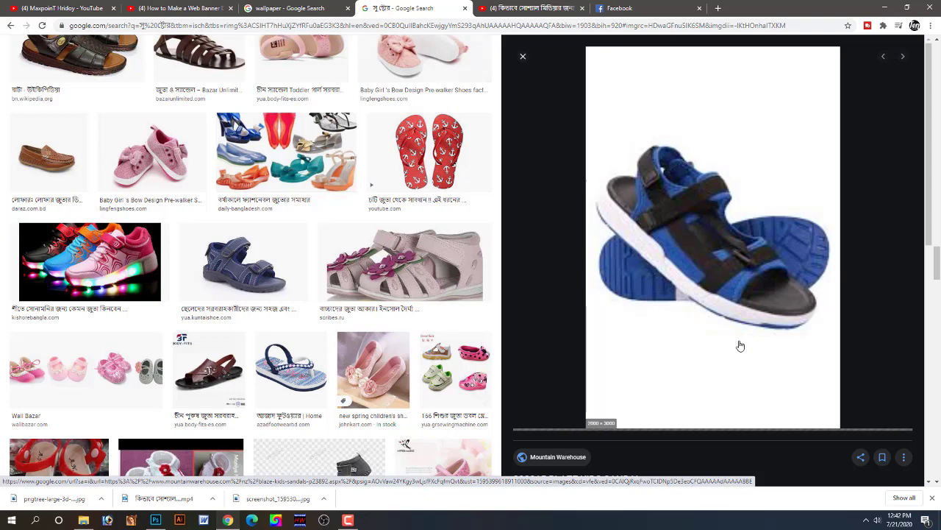
right_click(695, 349)
click(732, 446)
Step: Paste the sandal into the banner, delete its white background with Magic Wand and deselect
click(166, 519)
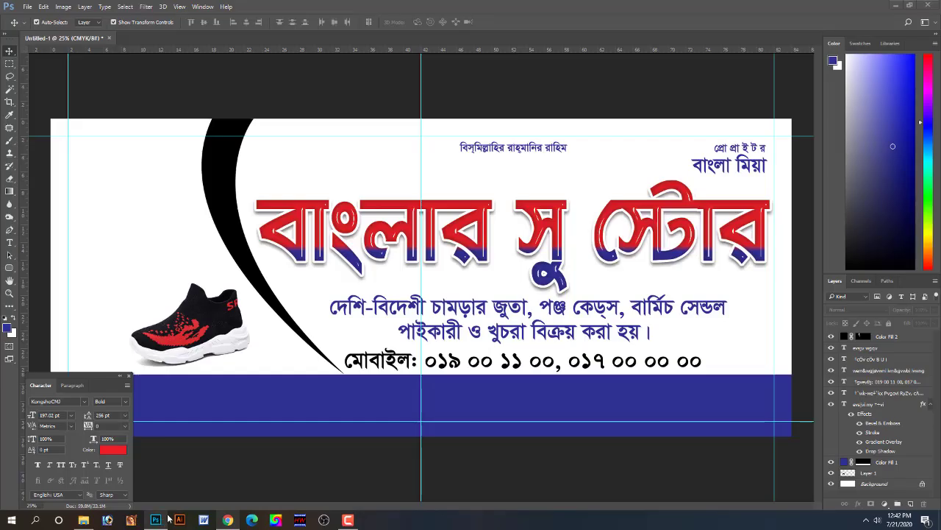
key(ctrl+v)
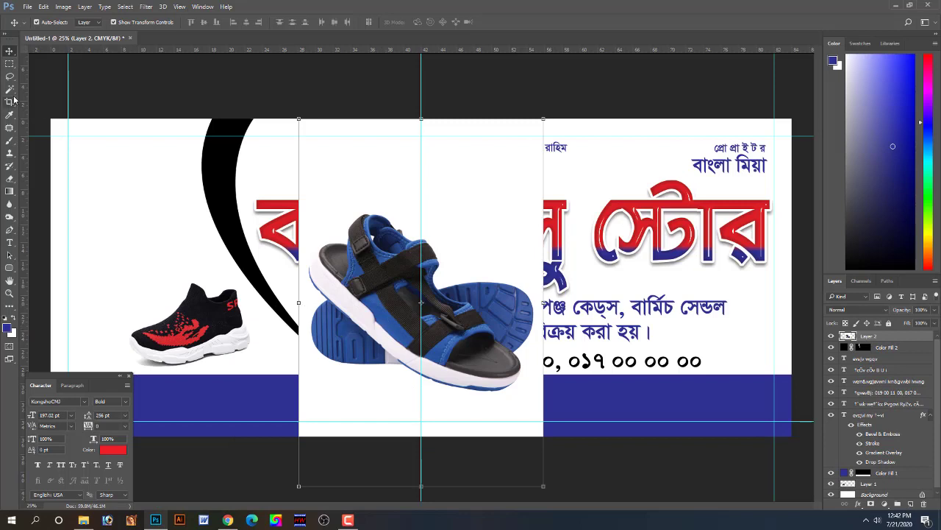
click(11, 89)
key(Delete)
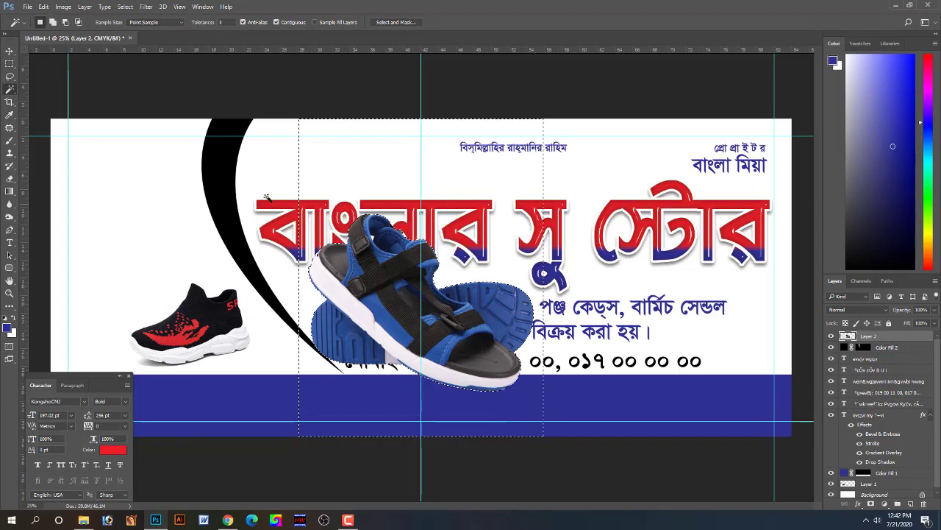
click(10, 64)
click(40, 94)
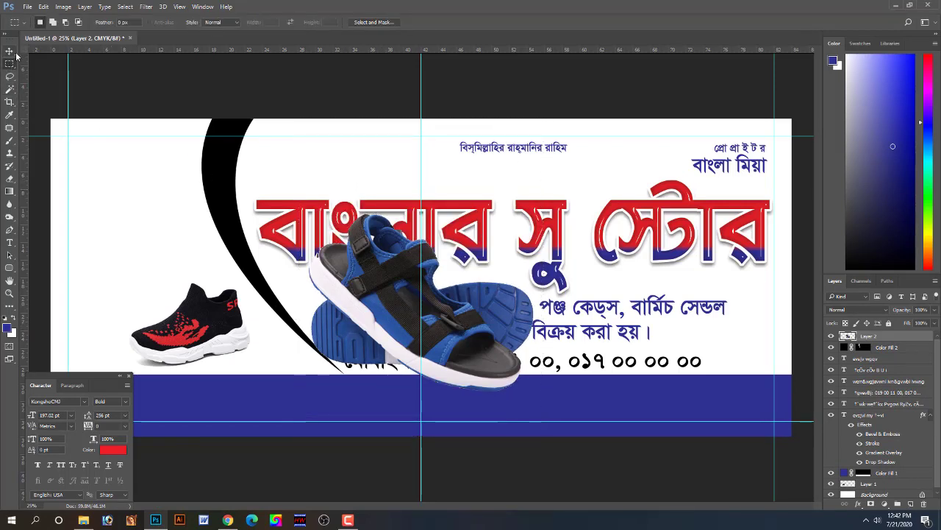
Step: Scale the sandal to about half size and place it above the sneaker on the left
click(9, 51)
drag(401, 276, 171, 244)
drag(314, 178, 261, 235)
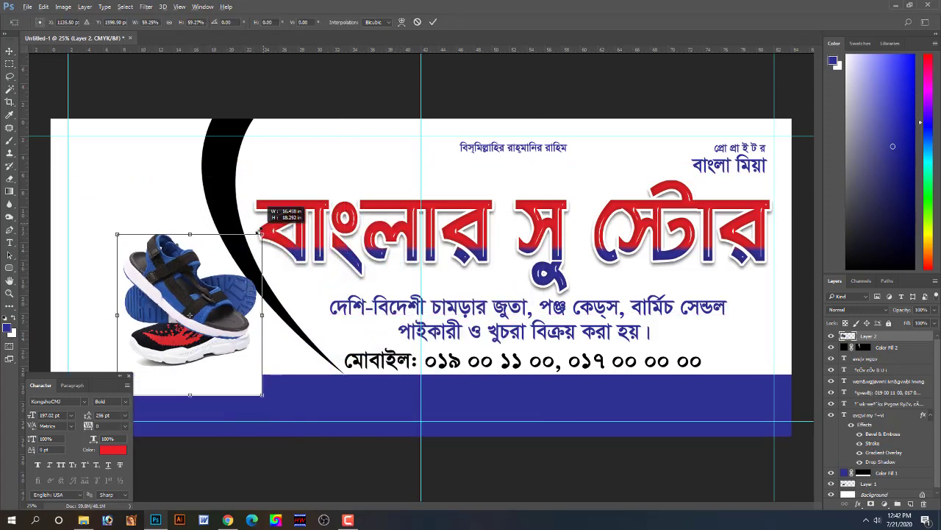
drag(163, 275, 118, 211)
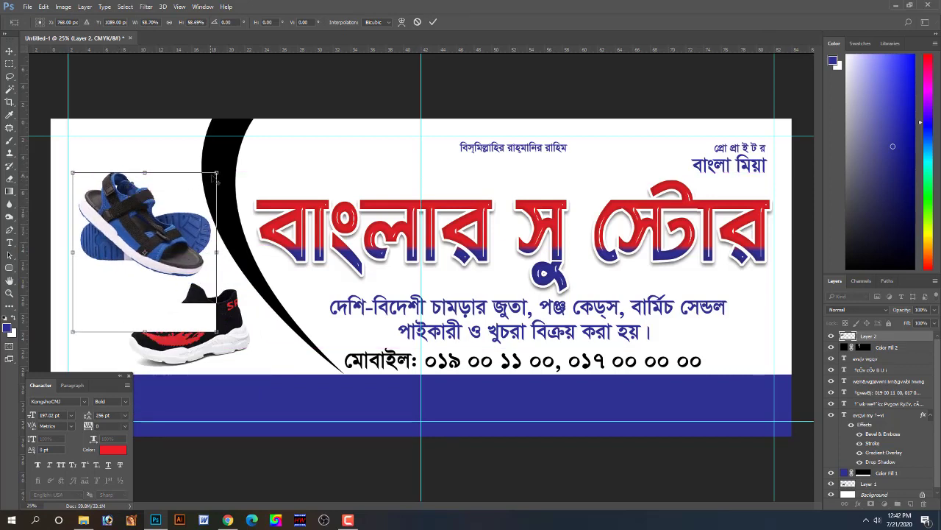
drag(217, 172, 209, 181)
drag(176, 232, 163, 249)
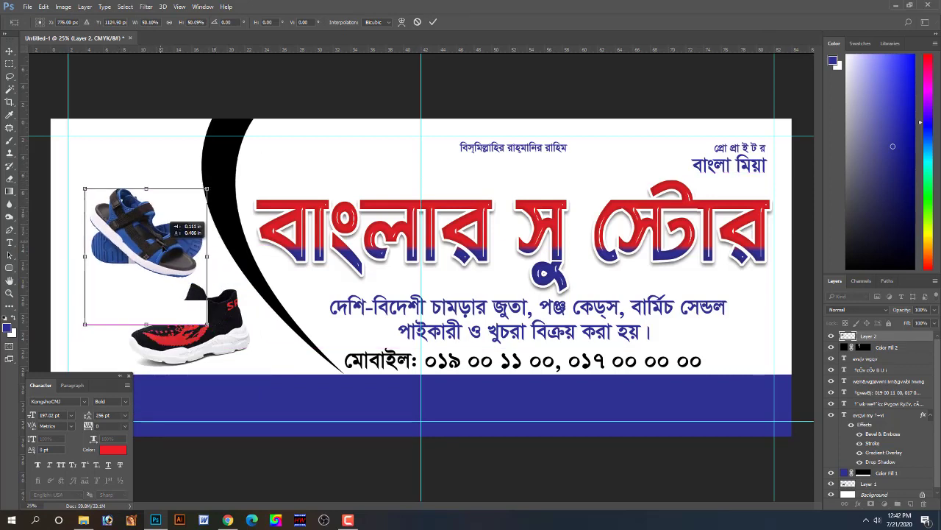
key(Return)
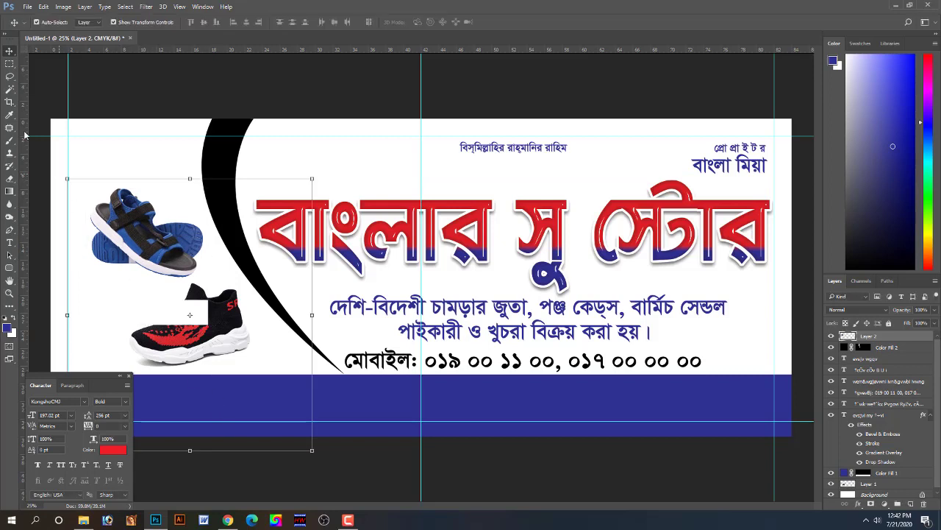
click(9, 65)
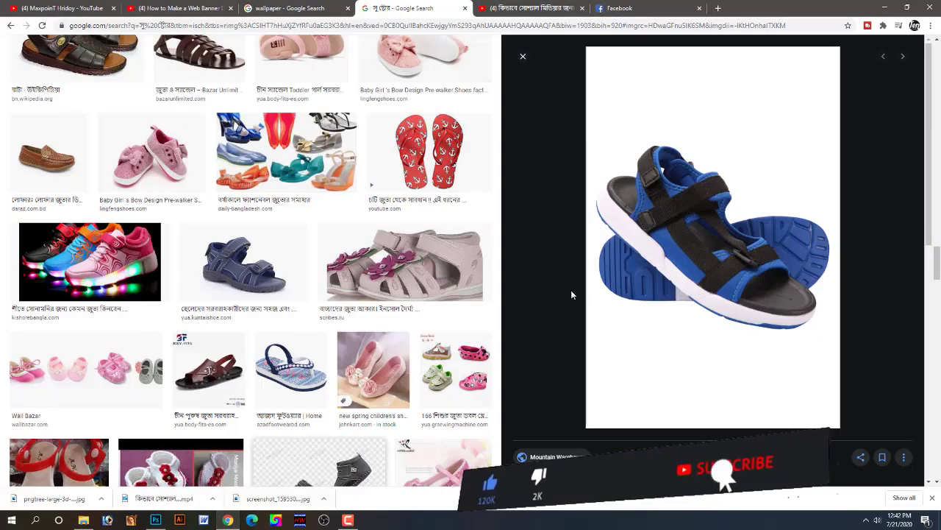
Step: Preview the brown leather sandal result and its related brown sandal
scroll(147, 199, up, 3)
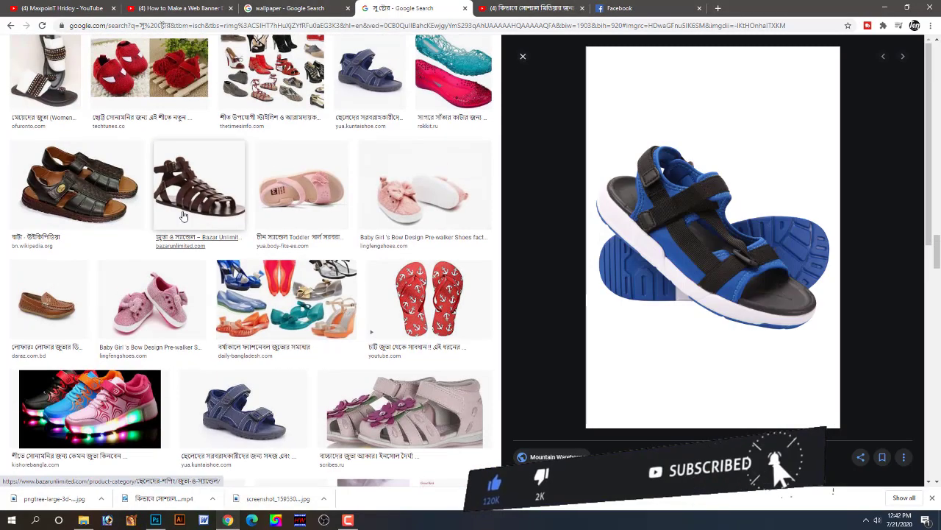
click(110, 193)
scroll(758, 316, down, 1)
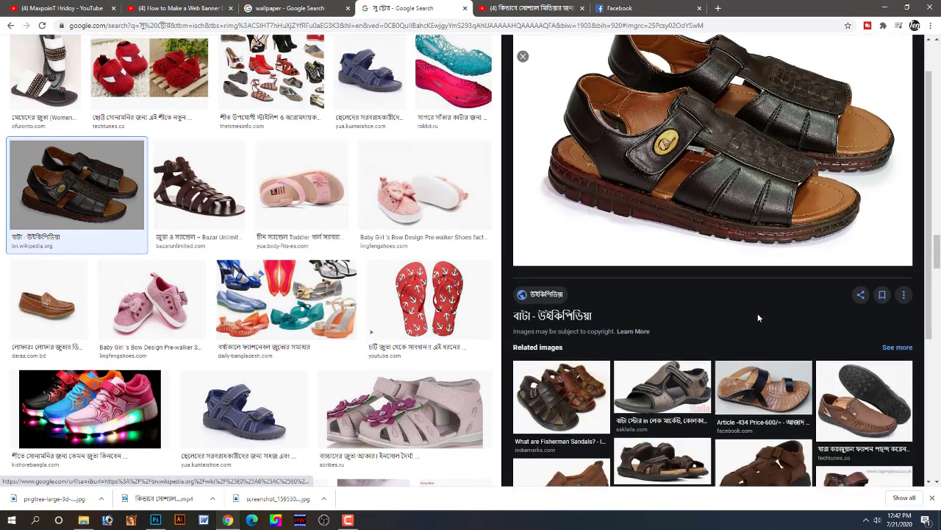
scroll(758, 317, down, 2)
scroll(708, 295, down, 3)
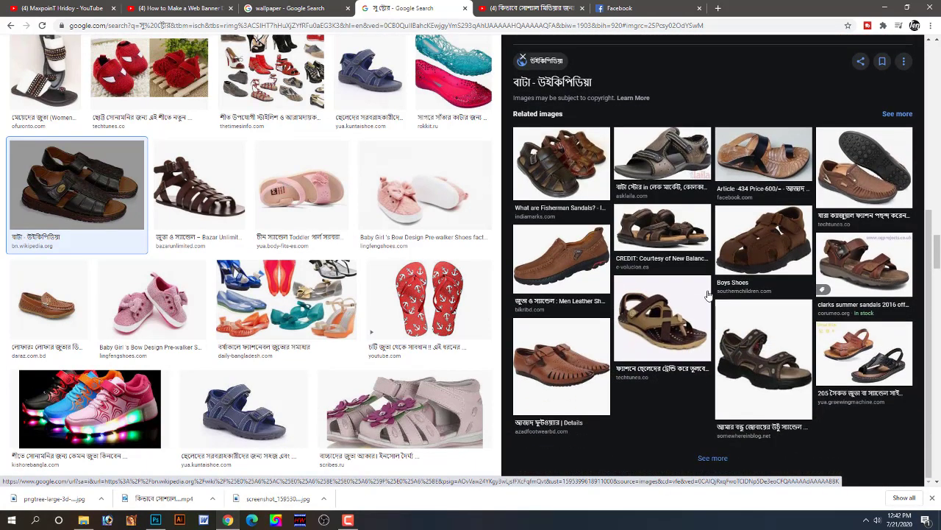
click(681, 334)
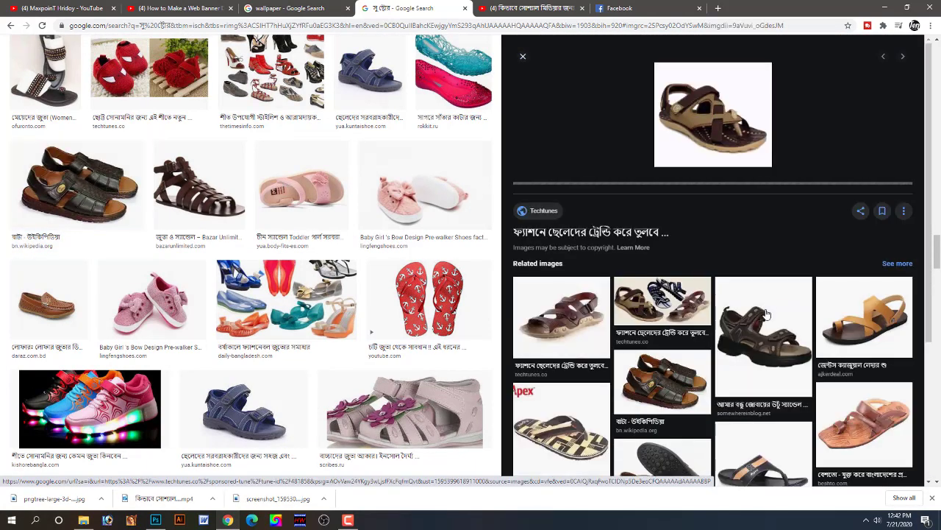
scroll(766, 314, down, 3)
Step: Open the brown loafer preview and copy its image
click(663, 337)
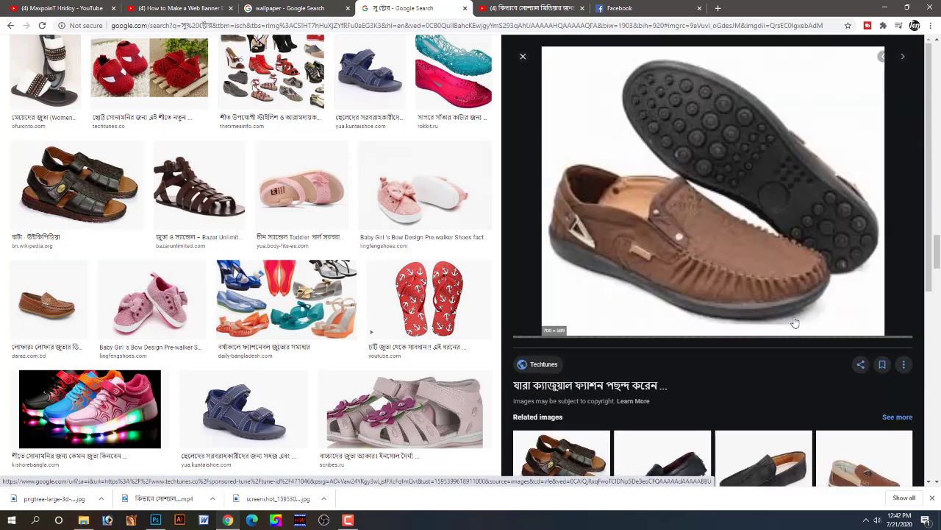
right_click(704, 247)
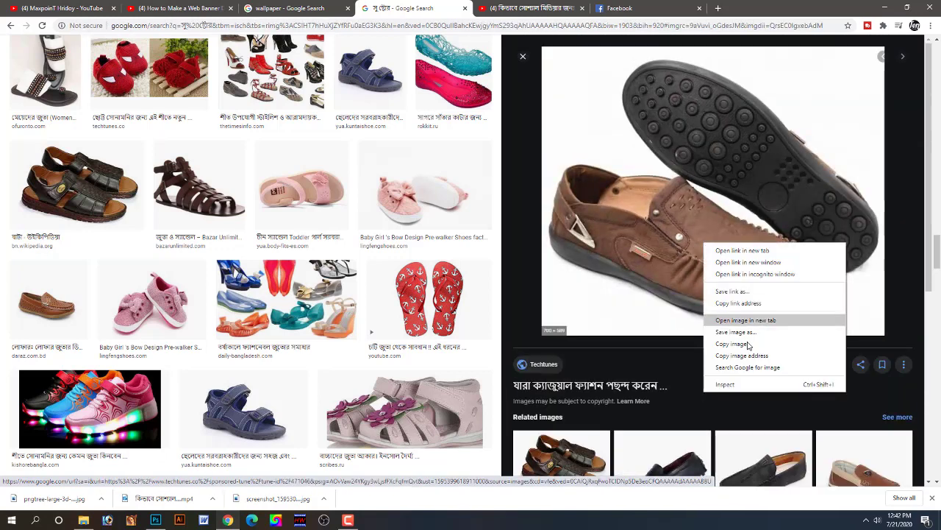
click(728, 320)
click(151, 520)
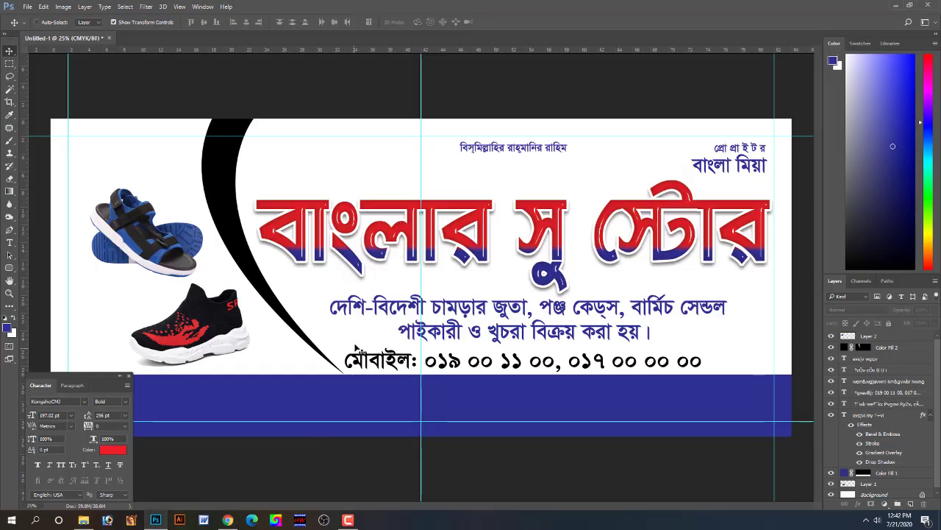
Step: Paste the loafer into the banner and delete its white background
key(ctrl+v)
click(10, 89)
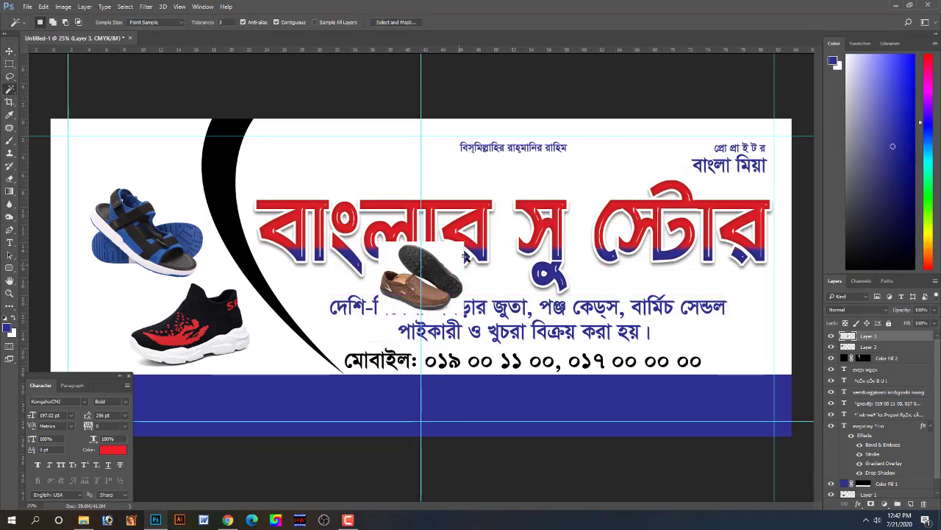
key(Delete)
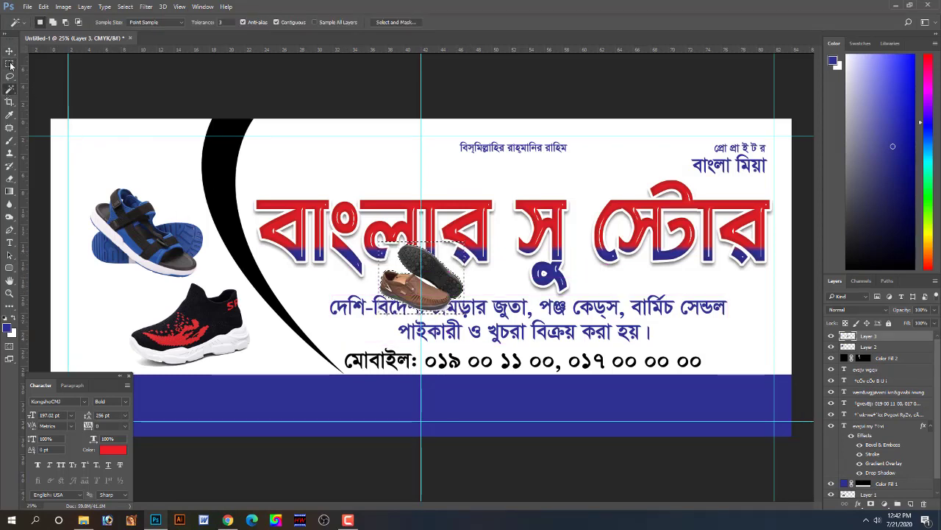
key(ctrl+d)
click(9, 64)
Step: Place the loafer low on the left beside the sneaker, shifting the sneaker slightly right
click(9, 51)
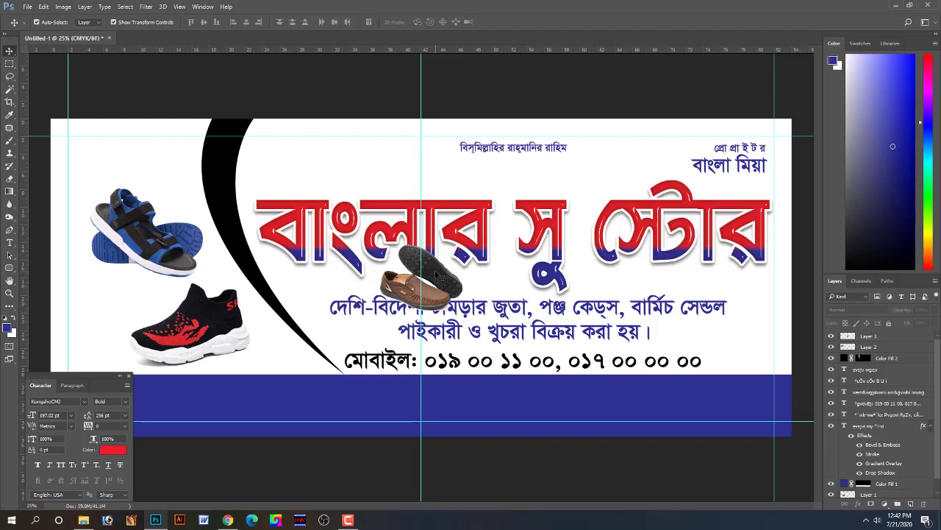
drag(441, 273, 133, 295)
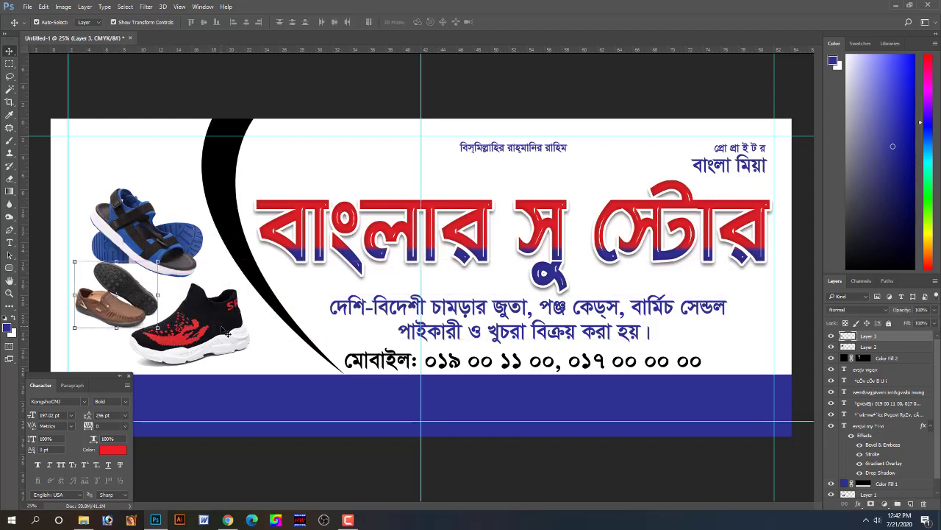
drag(223, 330, 240, 335)
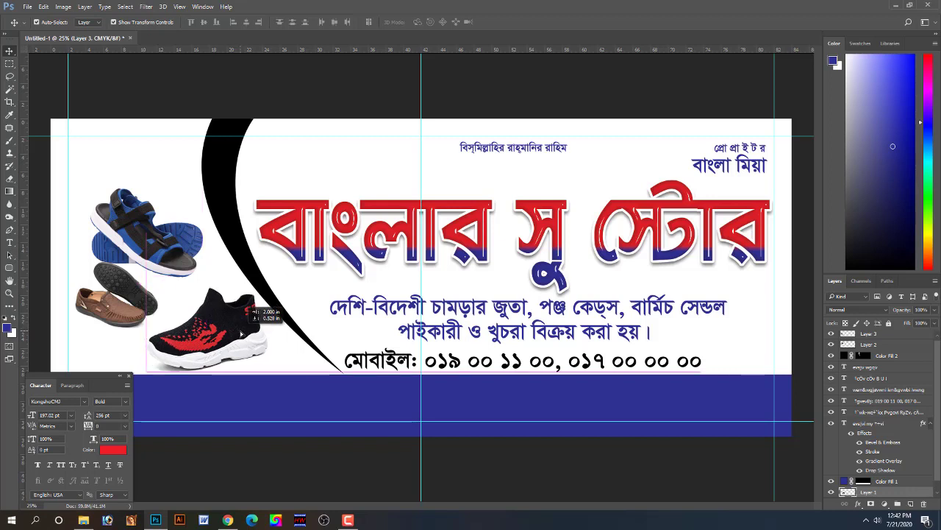
drag(126, 312, 127, 324)
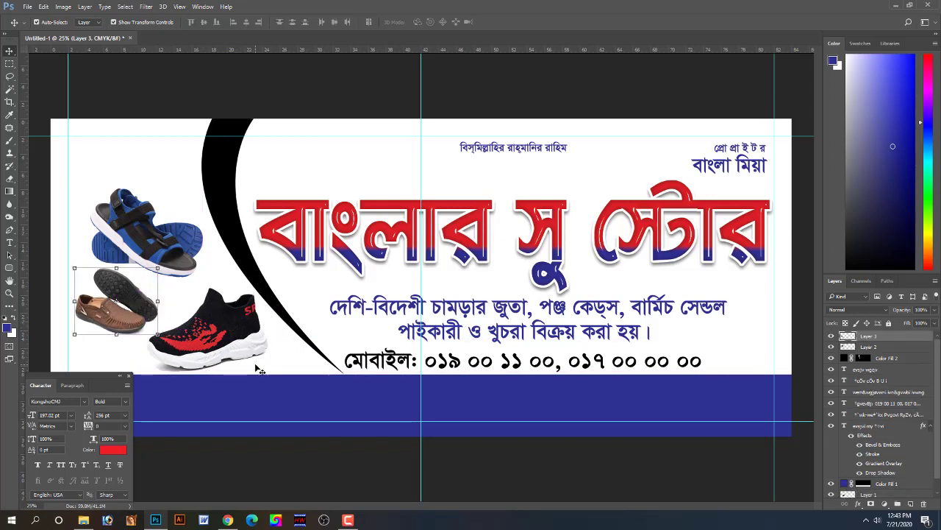
key(alt+Tab)
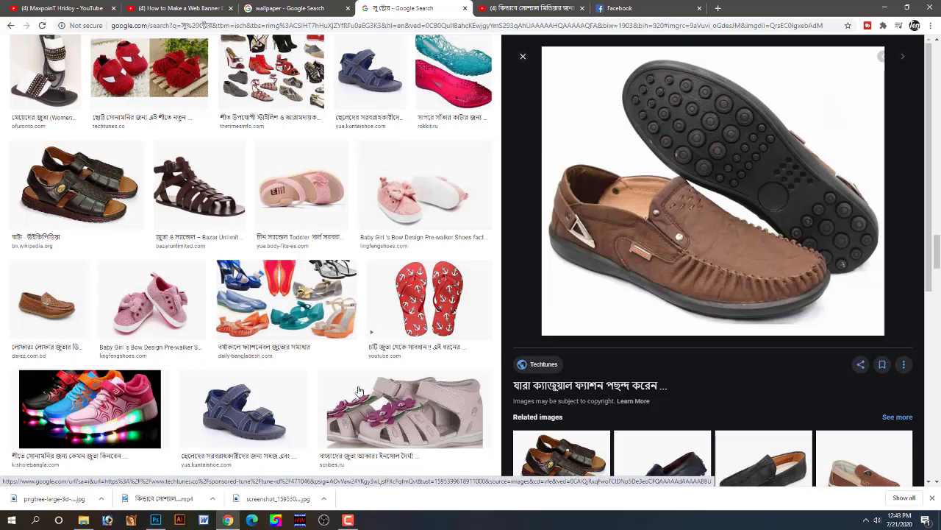
Step: Find the pink bow-tied girls' leather shoe in Google Images and copy its image
scroll(745, 370, down, 4)
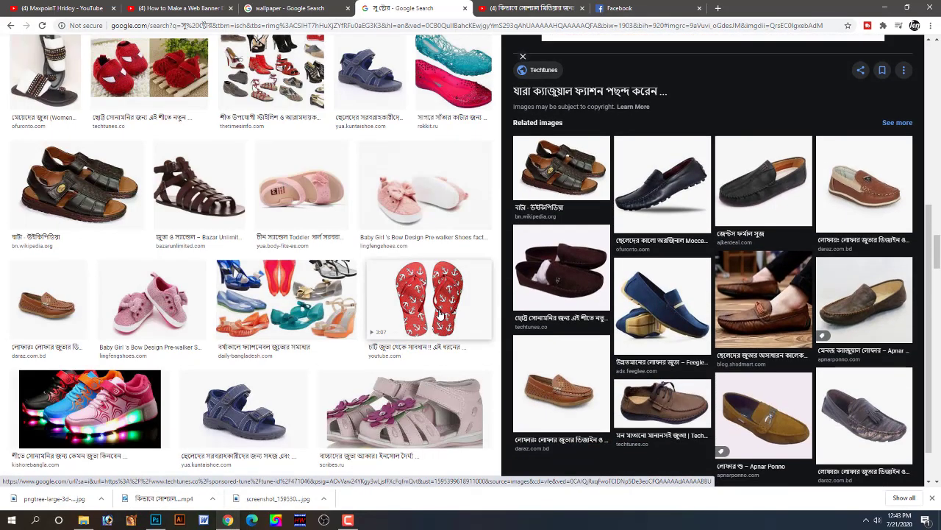
click(441, 314)
click(301, 187)
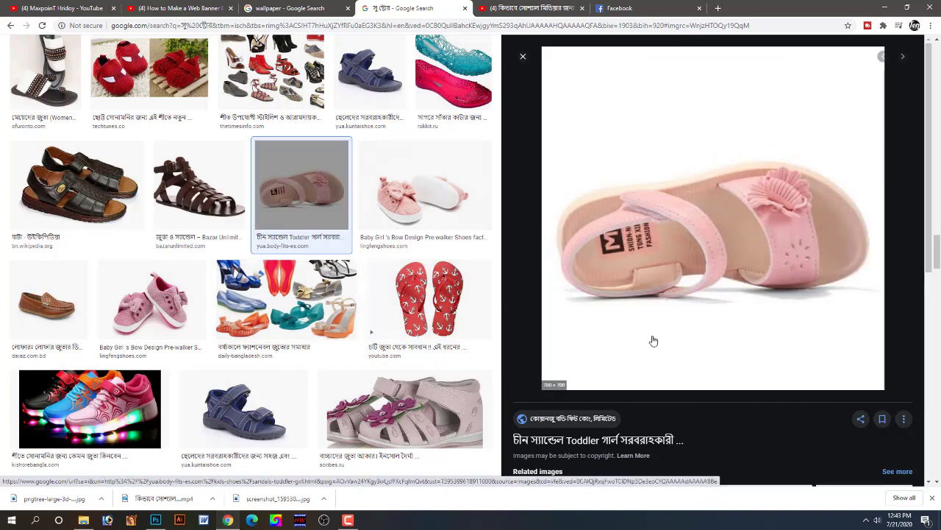
scroll(653, 341, down, 3)
scroll(653, 340, down, 3)
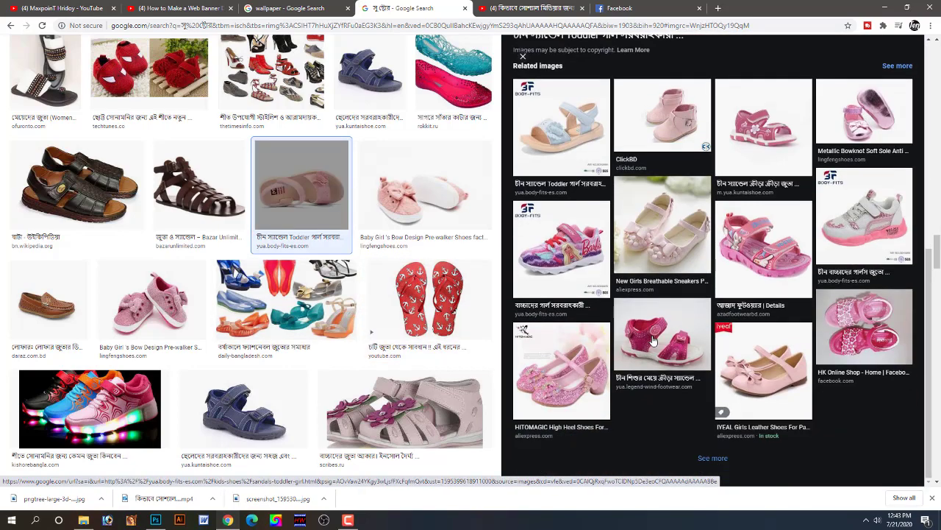
click(750, 366)
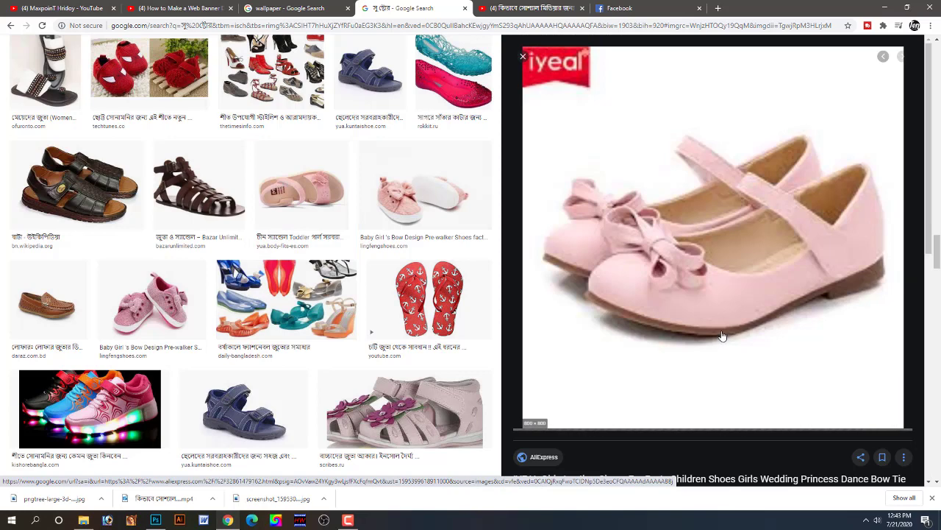
scroll(722, 335, down, 2)
right_click(688, 242)
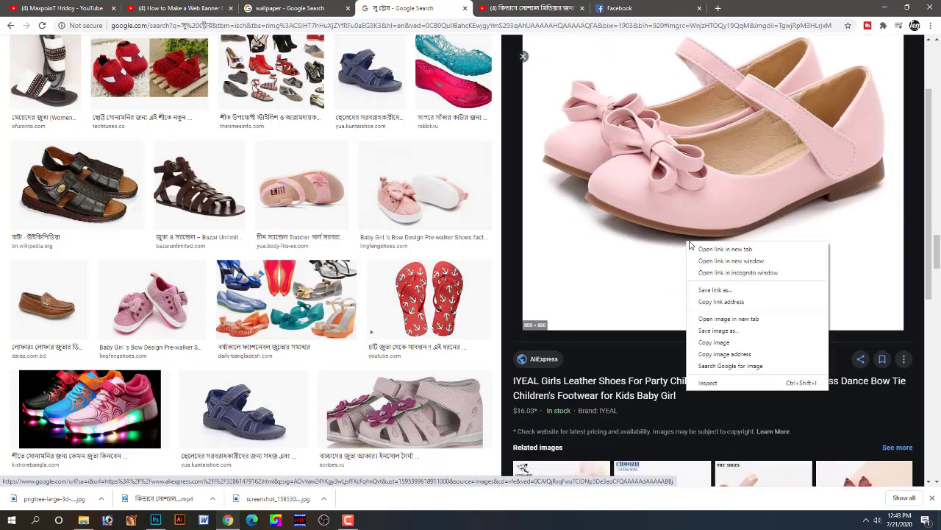
click(710, 343)
Step: Paste the pink shoe, delete its white background with Magic Wand, and move it top-left
click(155, 520)
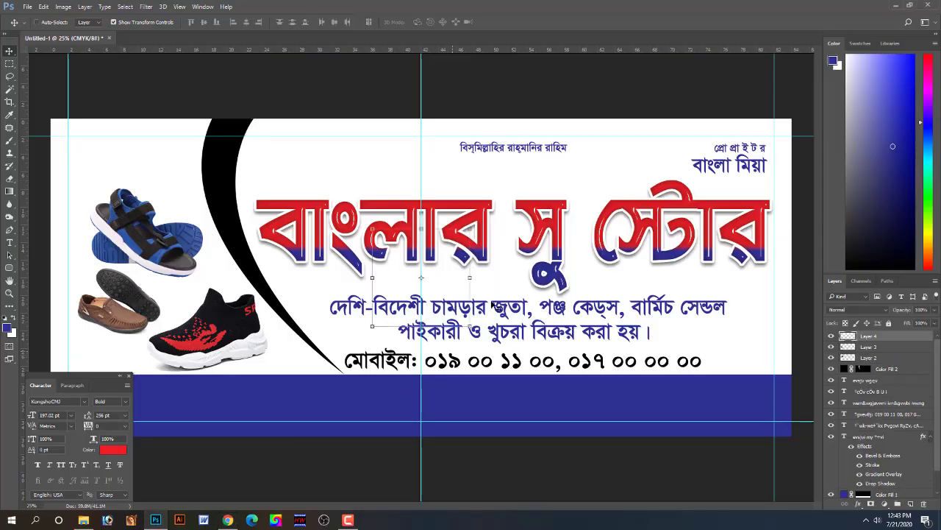
key(ctrl+v)
click(12, 89)
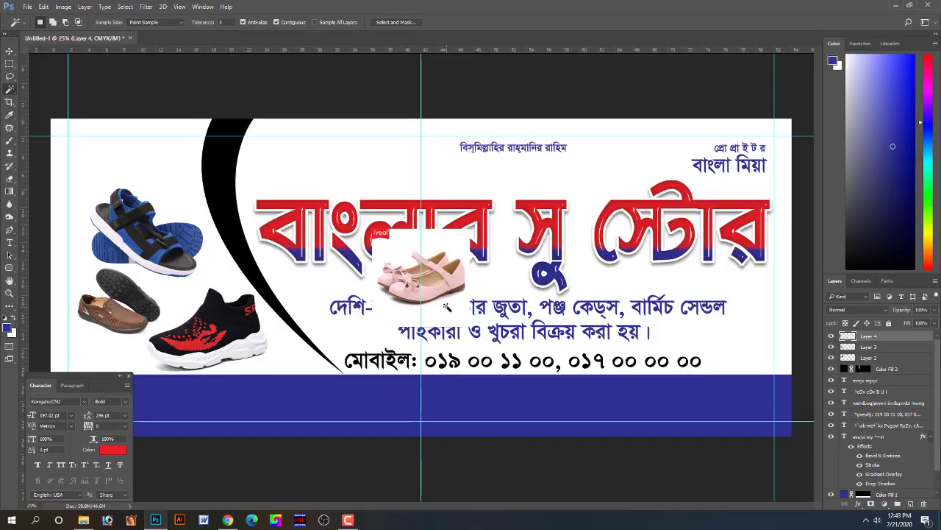
click(445, 306)
key(Delete)
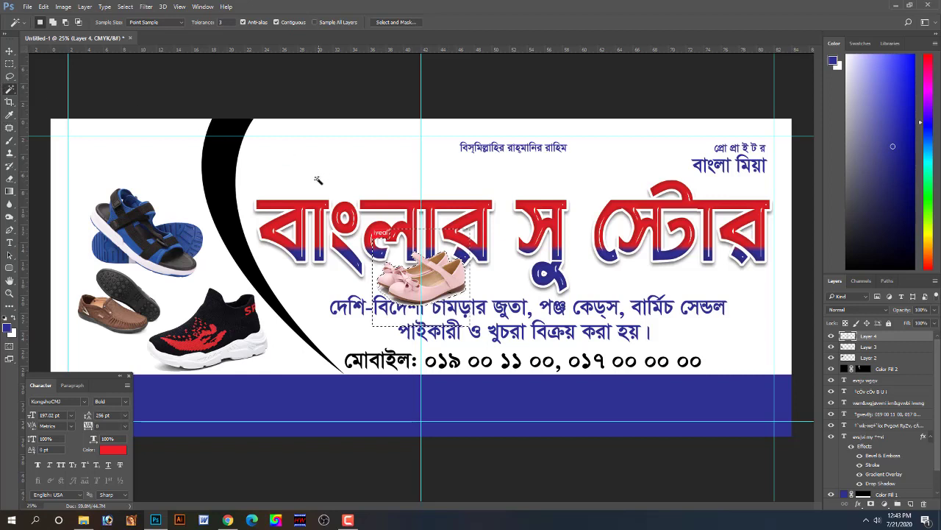
click(9, 64)
drag(316, 195, 401, 249)
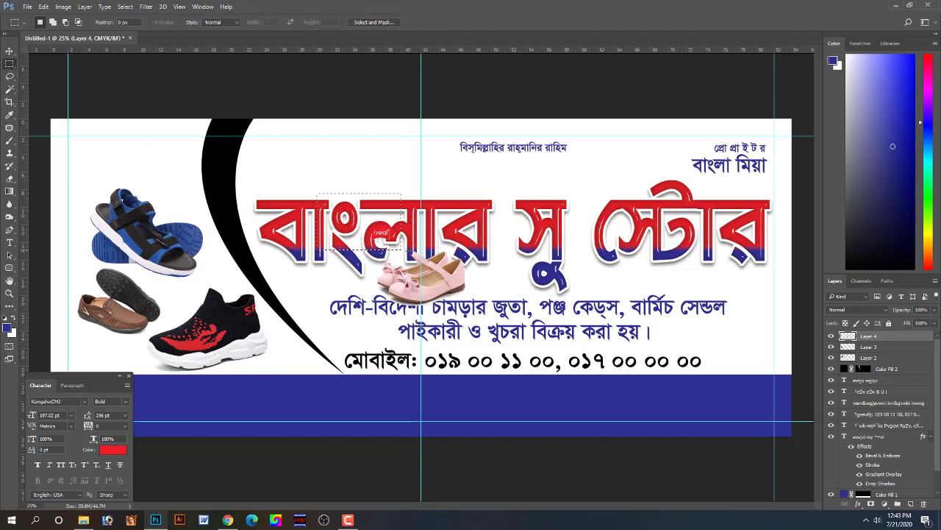
click(9, 51)
drag(431, 270, 156, 155)
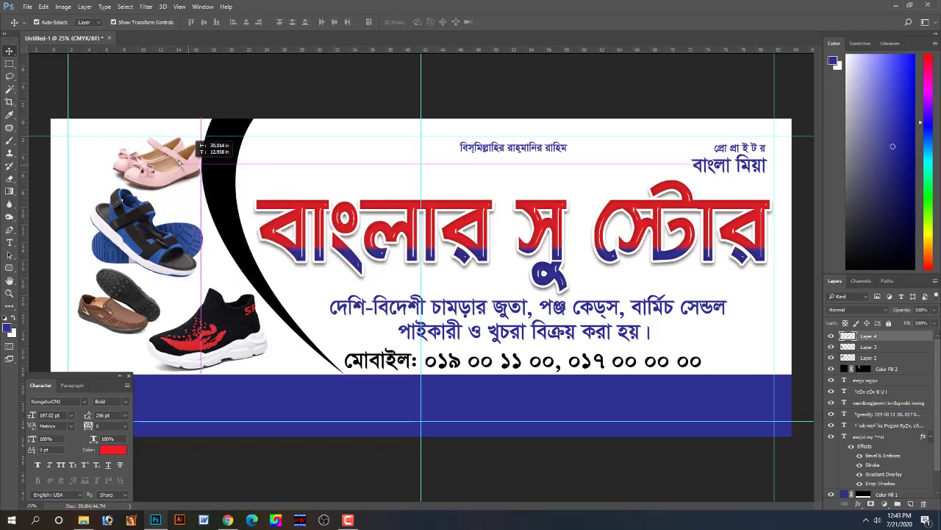
Step: Shrink the blue sandal to about 71% and the pink shoe to about 79%, repositioning both
click(187, 250)
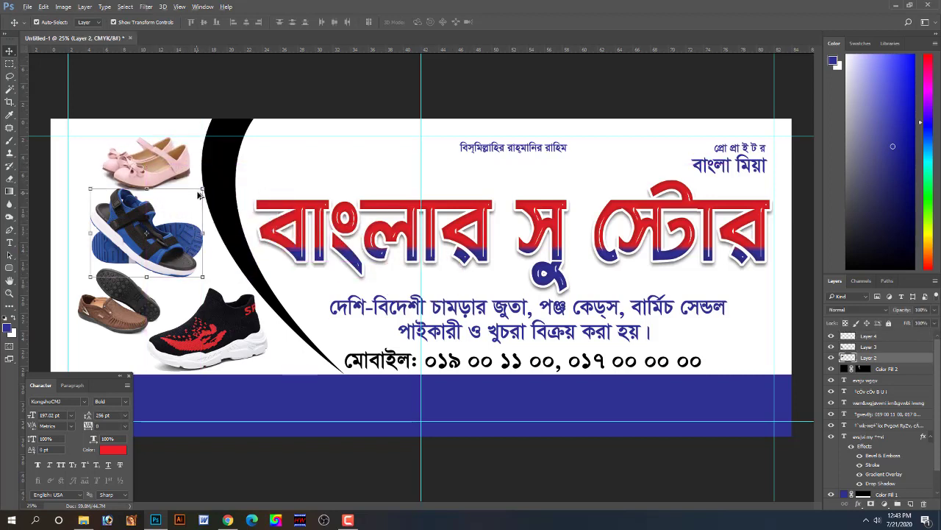
drag(199, 195, 187, 201)
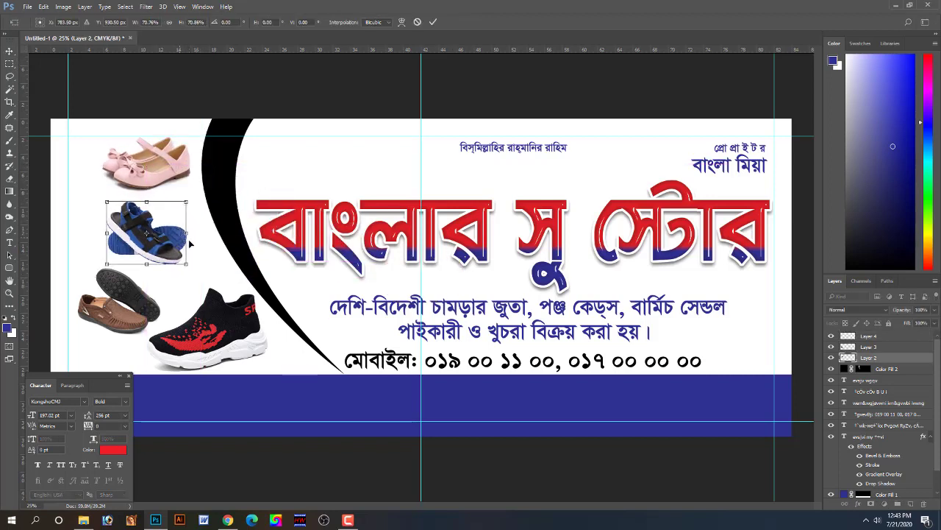
drag(181, 240, 213, 262)
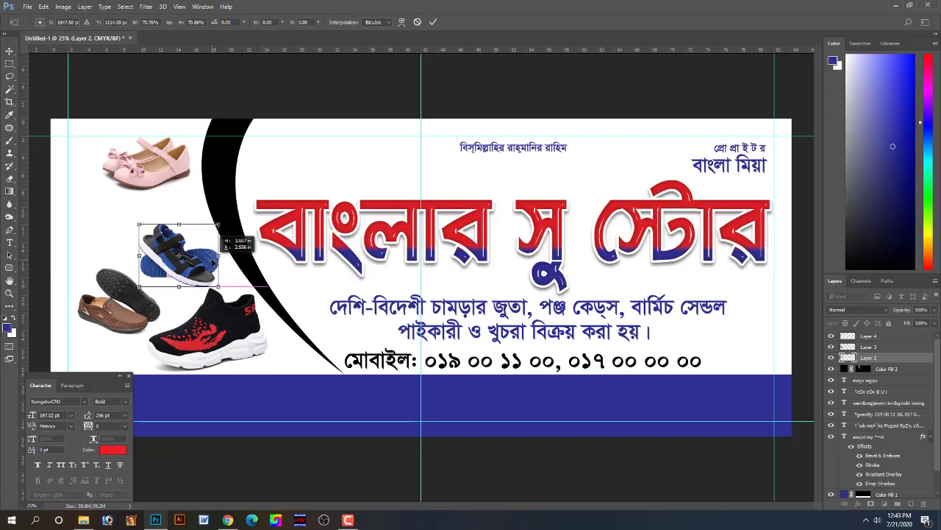
key(Return)
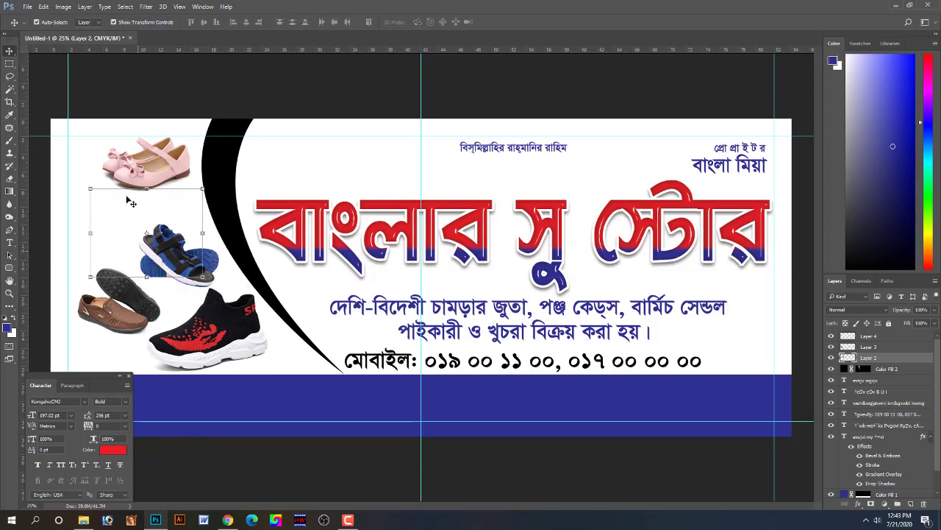
drag(151, 184, 118, 228)
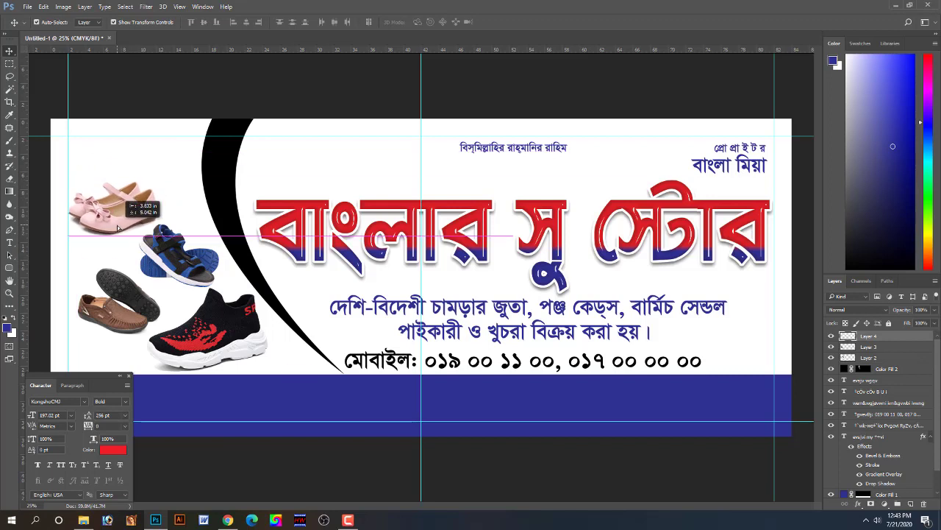
mouse_move(158, 180)
mouse_down()
mouse_move(138, 193)
mouse_move(129, 245)
mouse_move(189, 252)
mouse_up()
key(Return)
Step: Nudge the pink shoe, black sneaker and brown-and-black pair into alignment
click(104, 240)
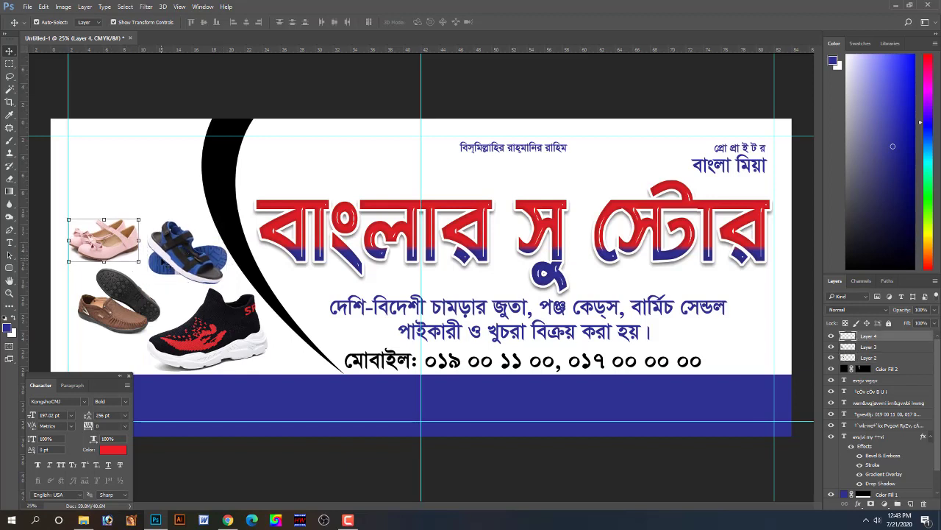
drag(103, 240, 104, 242)
drag(163, 262, 166, 265)
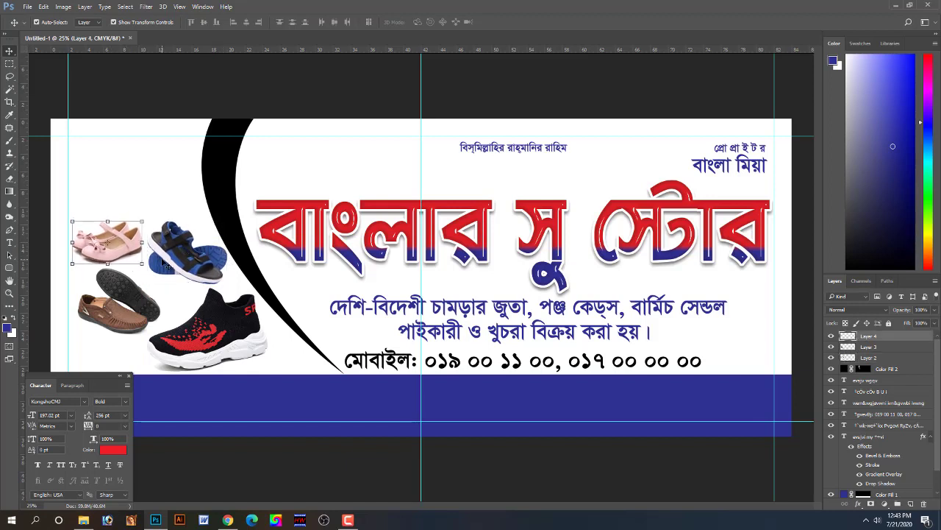
click(255, 214)
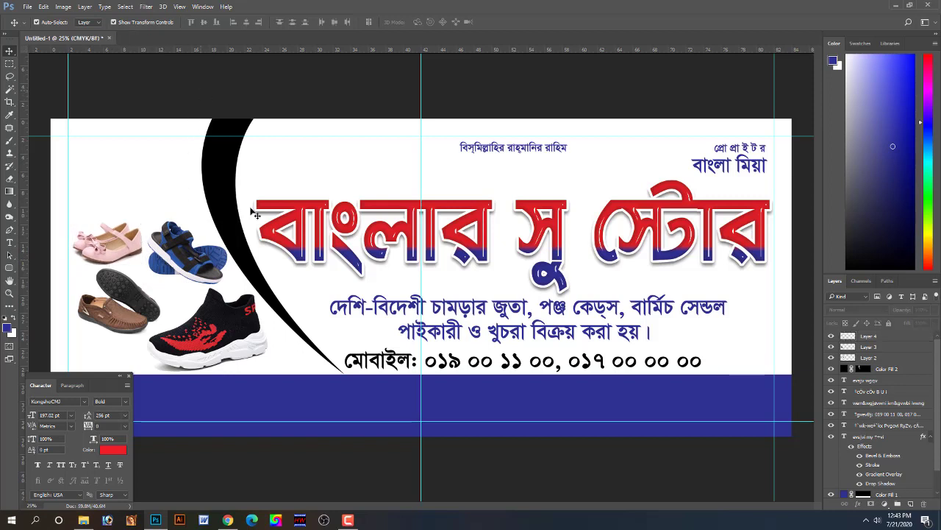
click(230, 347)
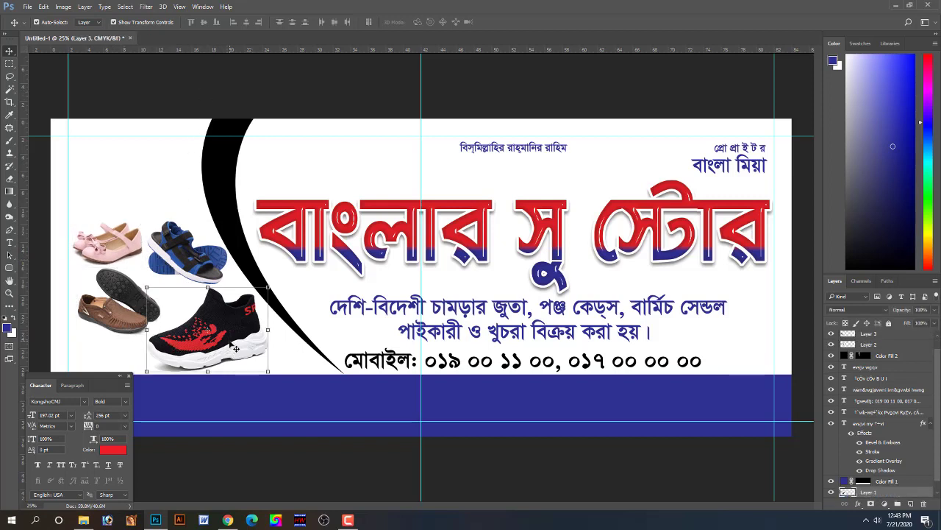
drag(234, 347, 236, 347)
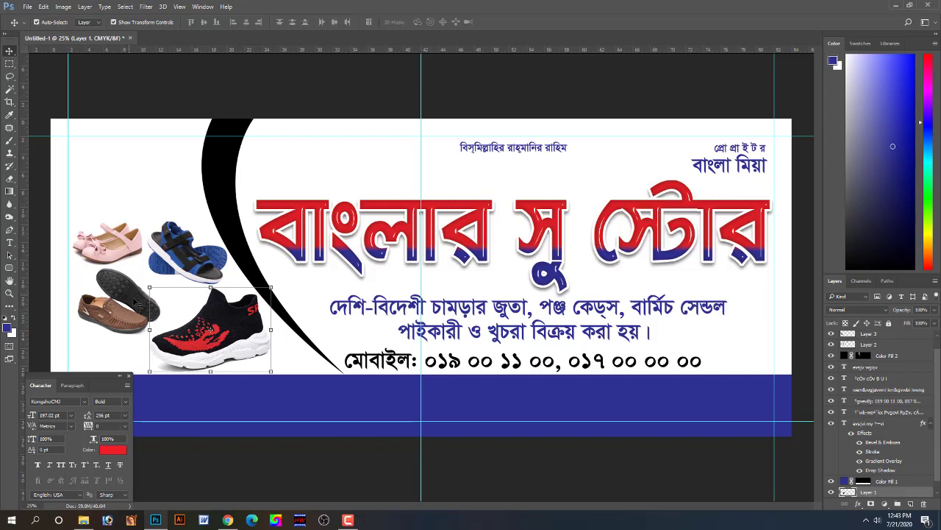
drag(159, 321, 162, 322)
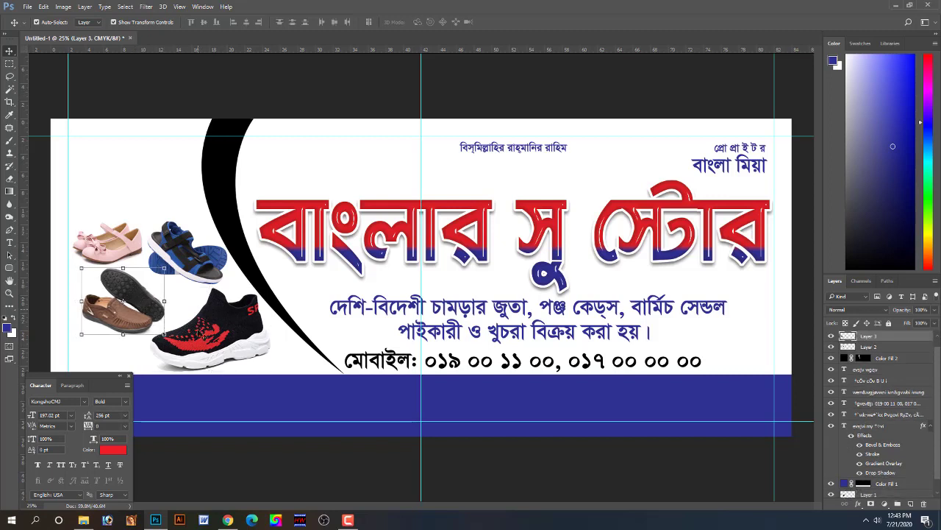
click(228, 519)
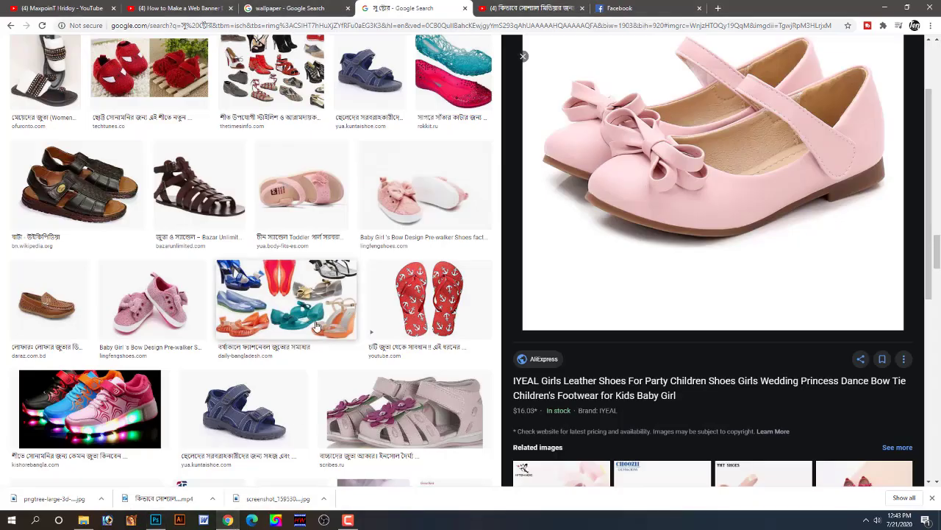
Step: Browse Google Images previews until the pink Hello Kitty clog is shown
click(152, 302)
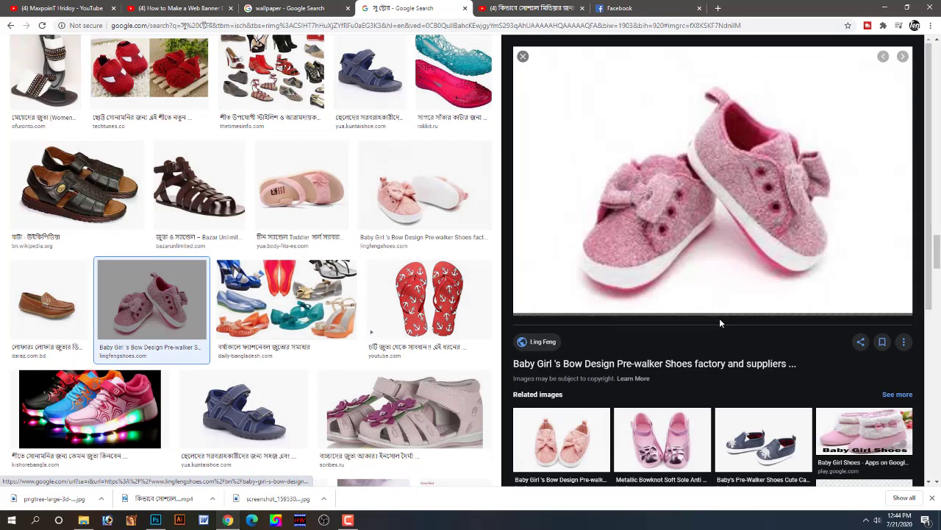
right_click(720, 248)
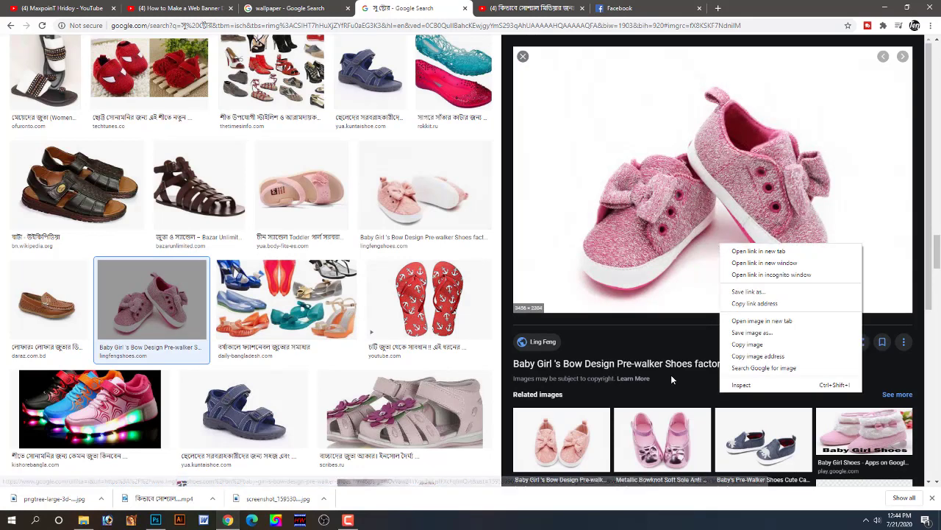
click(742, 41)
scroll(790, 338, down, 2)
scroll(790, 337, down, 1)
scroll(790, 337, down, 2)
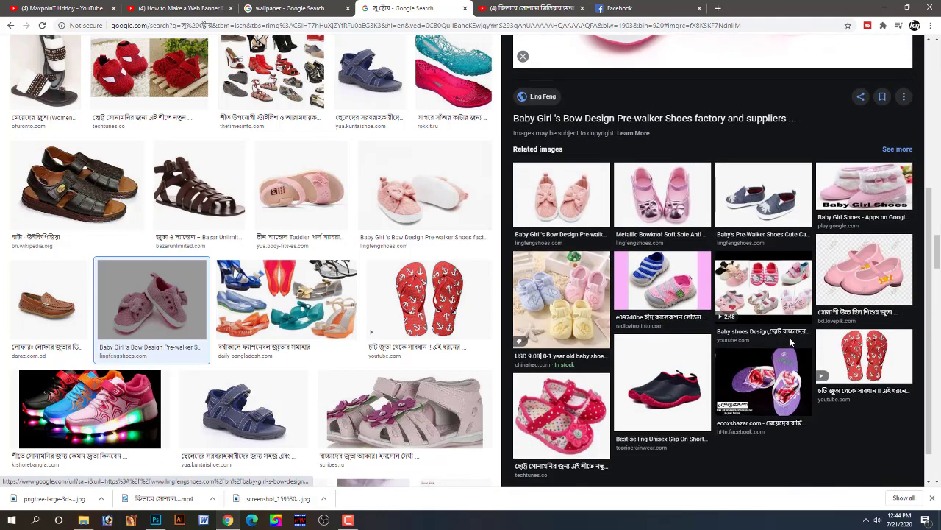
scroll(736, 353, up, 3)
scroll(575, 397, down, 3)
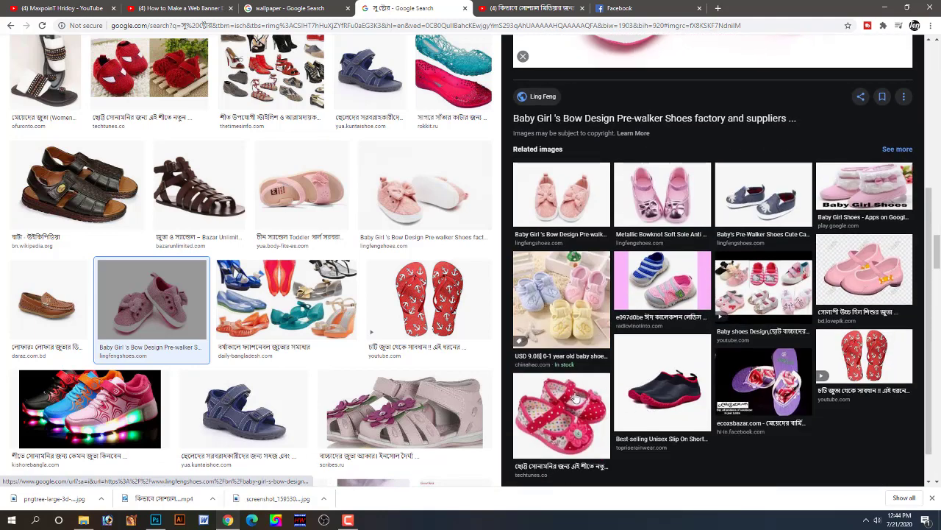
click(575, 397)
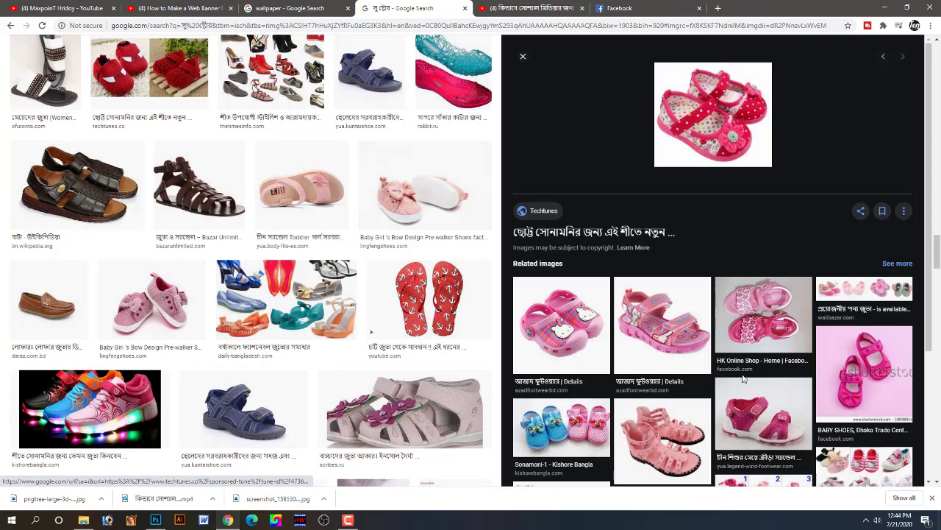
click(581, 339)
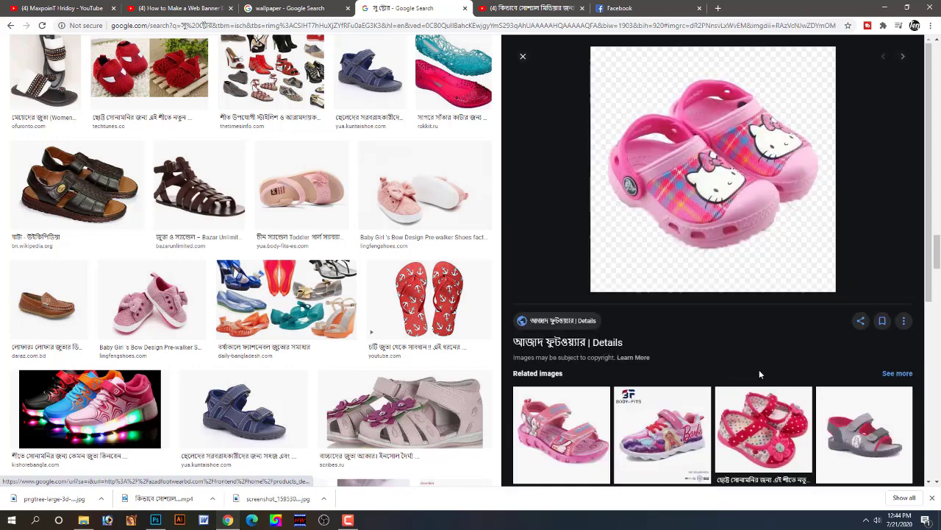
Step: Save the clog image to the Desktop under a new name instead of replacing unnamed.png
right_click(714, 205)
click(749, 296)
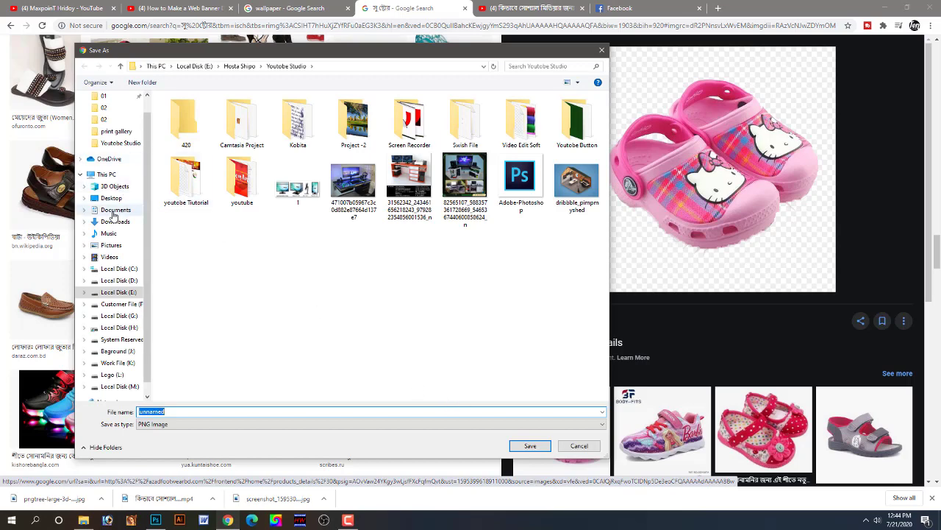
click(111, 198)
click(539, 446)
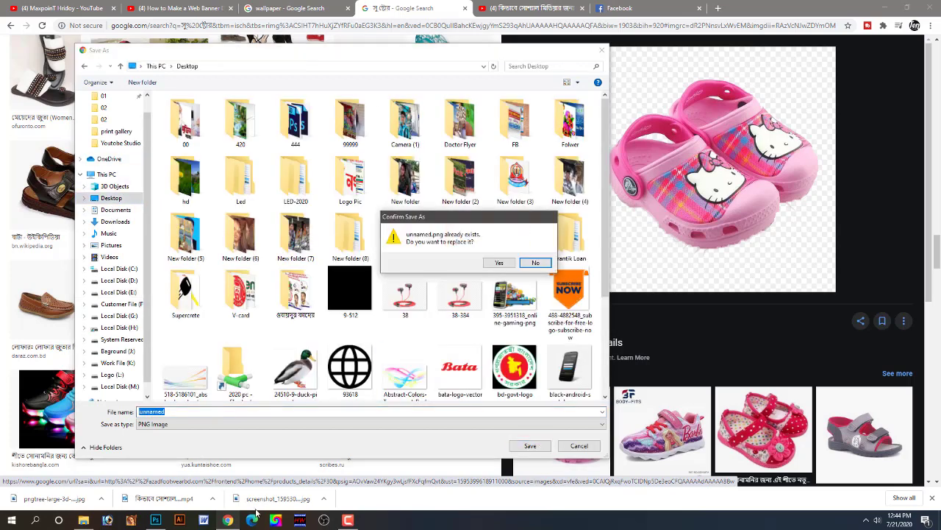
click(541, 264)
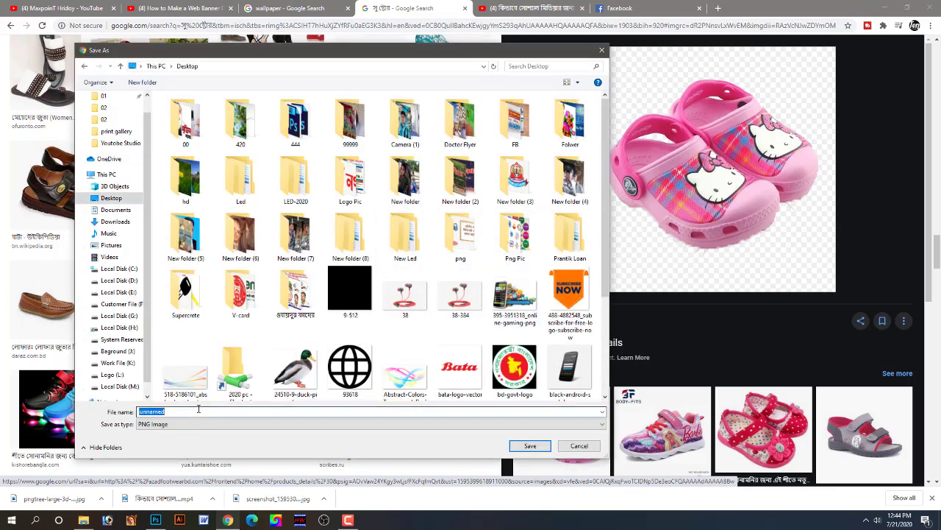
click(205, 413)
click(535, 448)
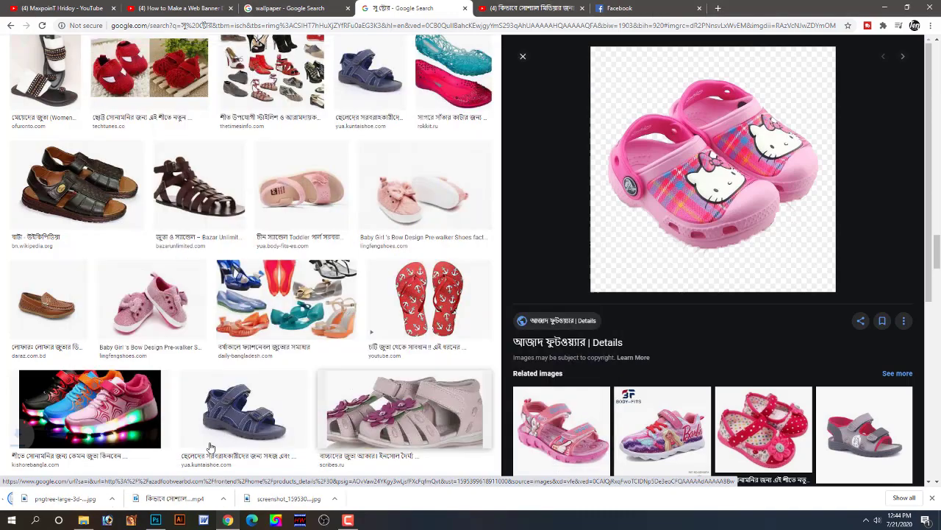
click(156, 520)
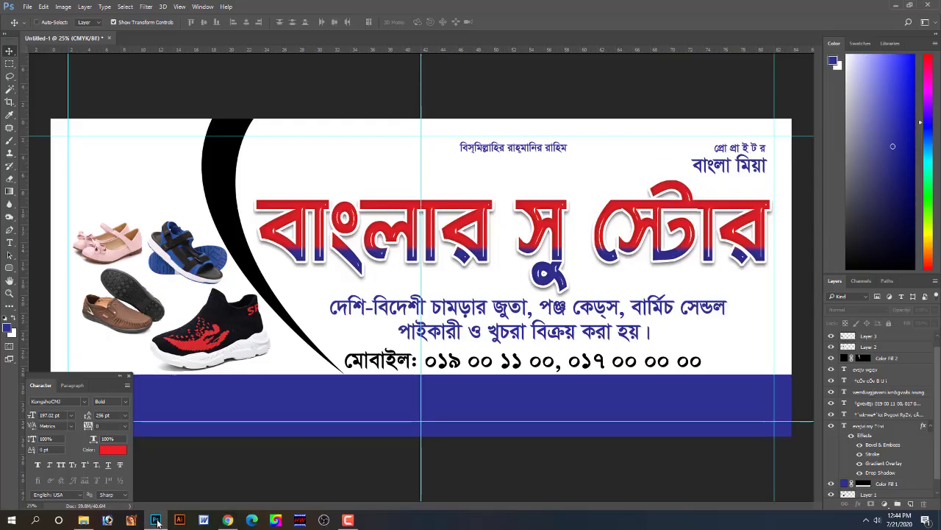
Step: Open unnamedw.png from the Desktop and place the clog, resized, at the banner's top-left
key(ctrl+o)
click(41, 175)
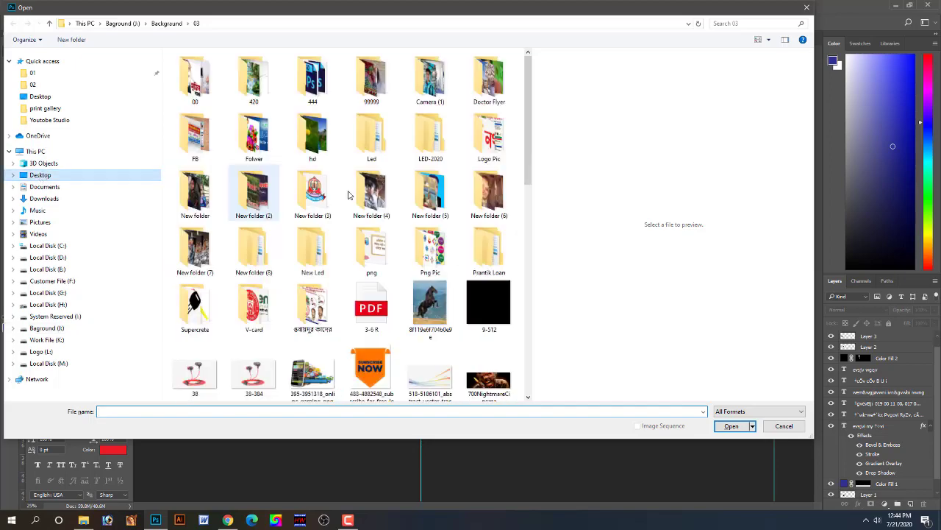
scroll(349, 195, down, 5)
scroll(404, 294, down, 10)
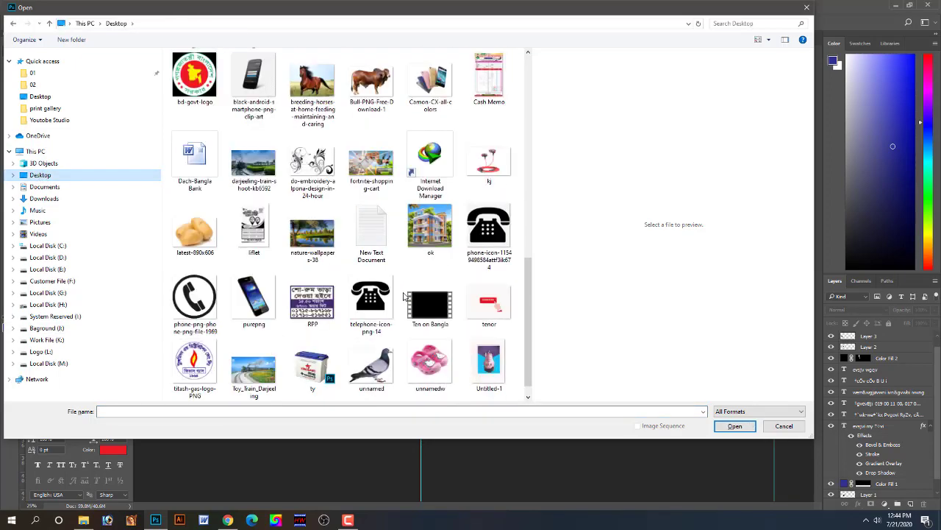
double_click(430, 367)
mouse_move(412, 279)
mouse_down()
mouse_move(72, 66)
mouse_move(158, 219)
mouse_move(126, 191)
mouse_up()
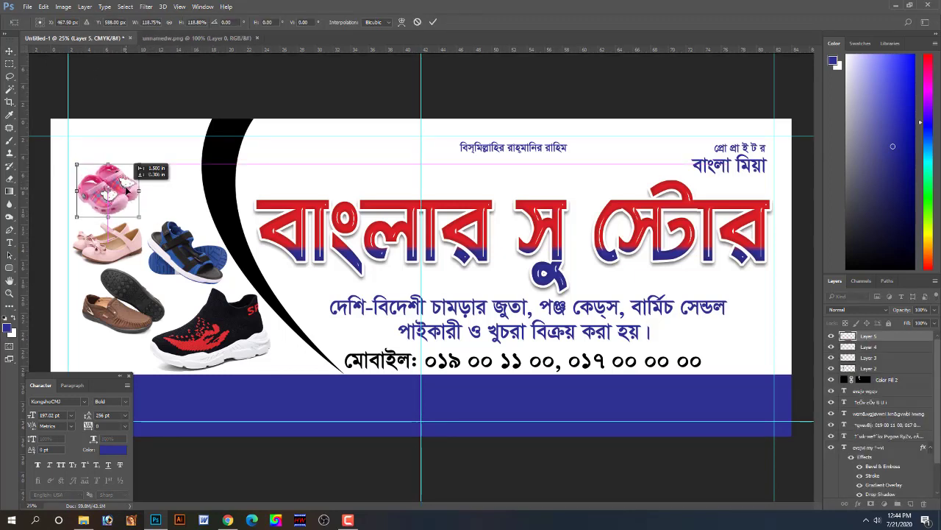
key(Return)
click(168, 202)
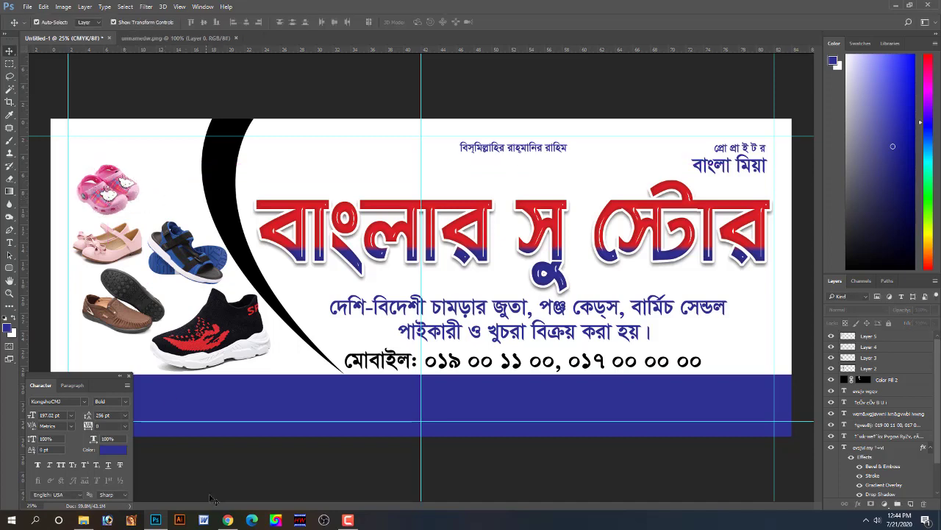
click(227, 520)
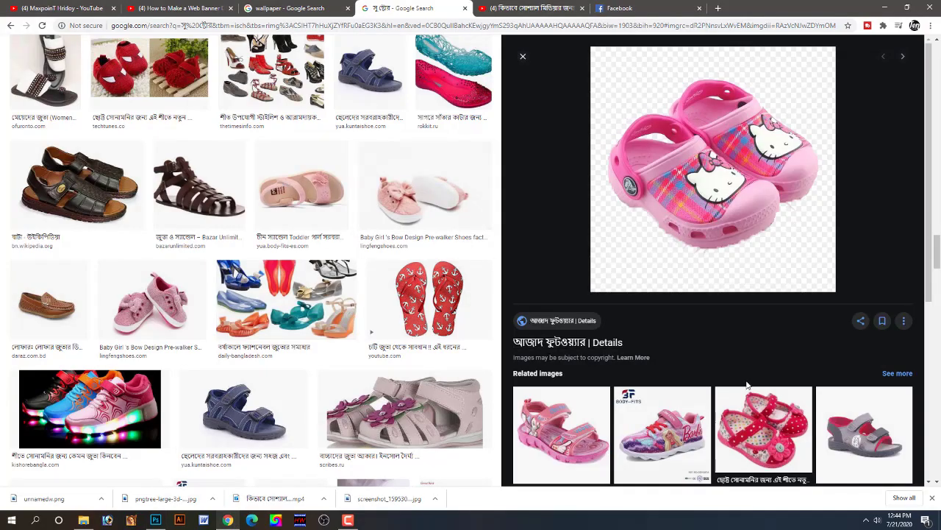
Step: Browse related shoe previews to the pink gladiator sandal and copy its image
scroll(728, 413, down, 2)
scroll(728, 413, up, 3)
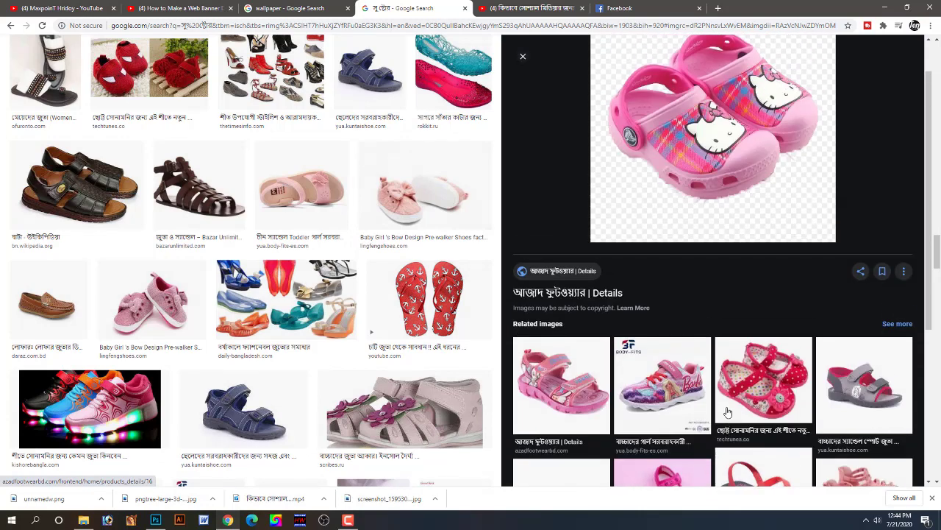
scroll(728, 413, down, 1)
click(750, 303)
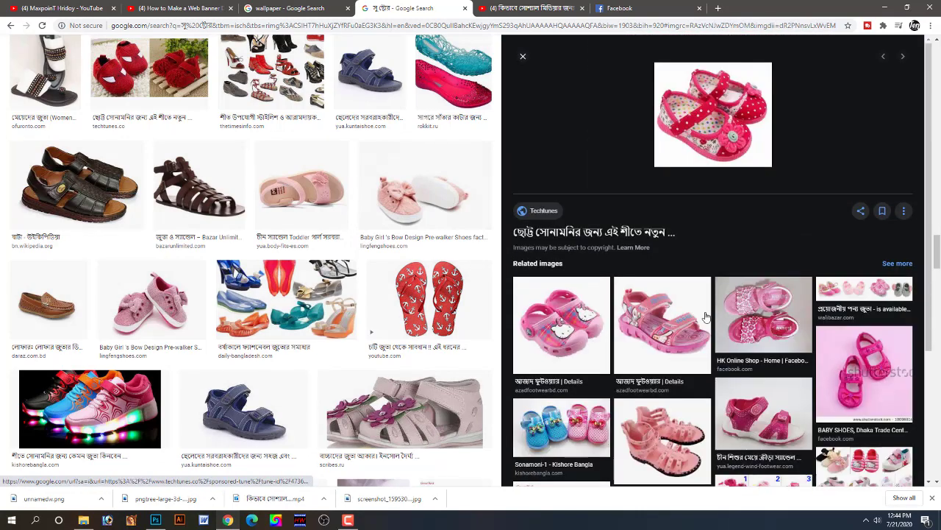
scroll(786, 343, down, 2)
click(673, 307)
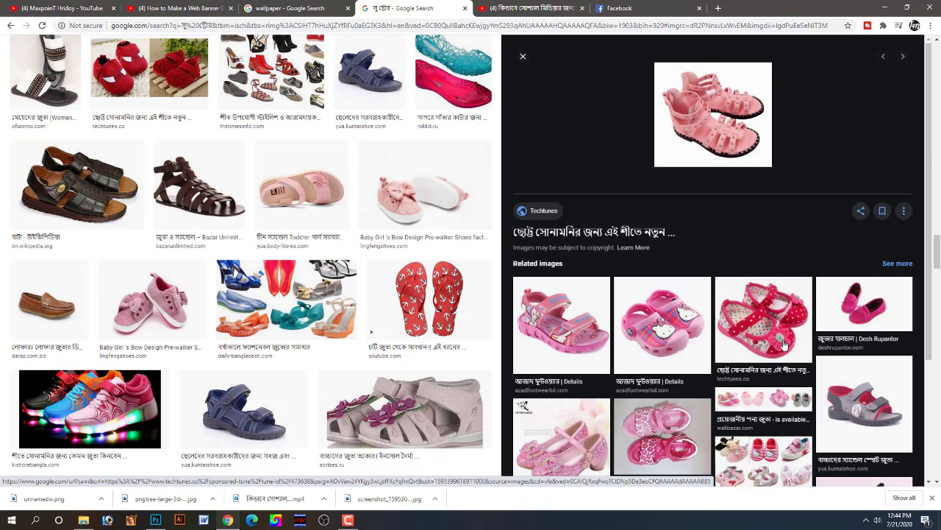
scroll(766, 298, down, 1)
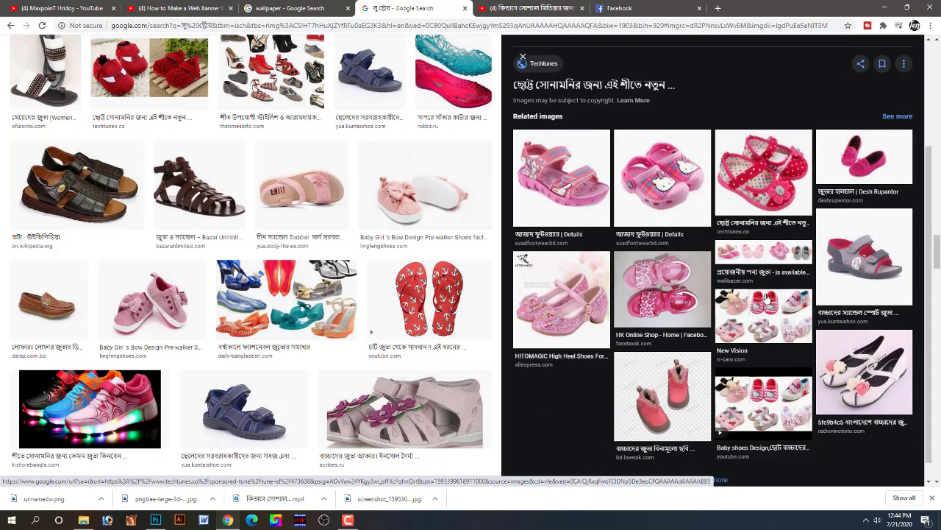
scroll(766, 298, up, 2)
scroll(767, 297, up, 1)
right_click(705, 132)
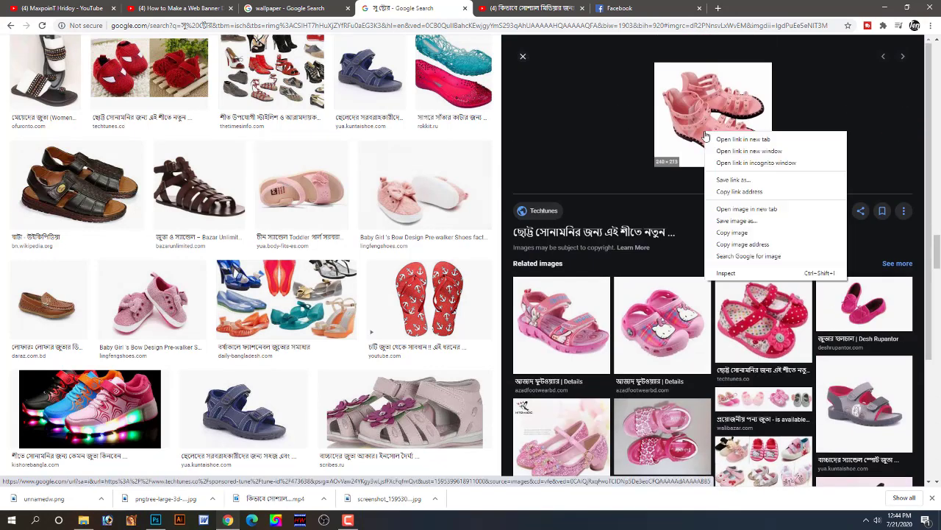
click(747, 234)
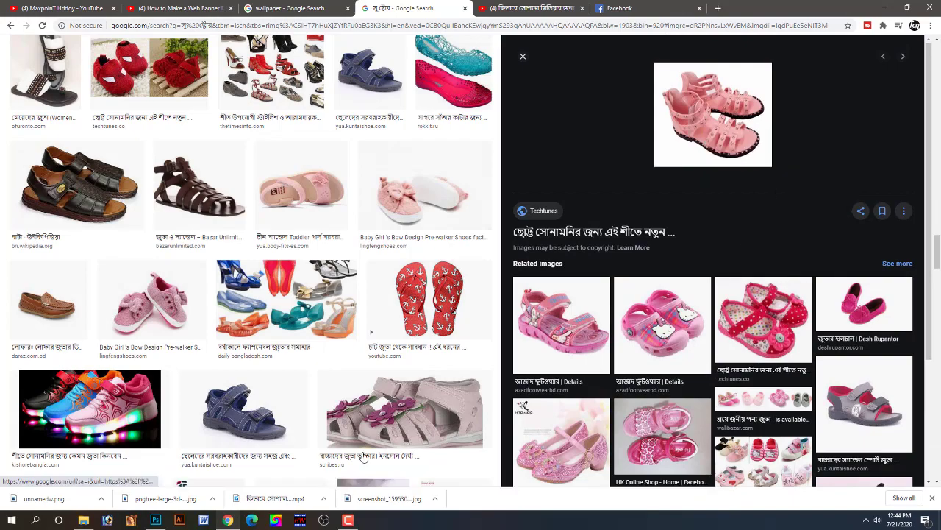
click(155, 519)
Step: Paste the pink sandal, enlarge it beside the clog, and clear the selection
key(ctrl+v)
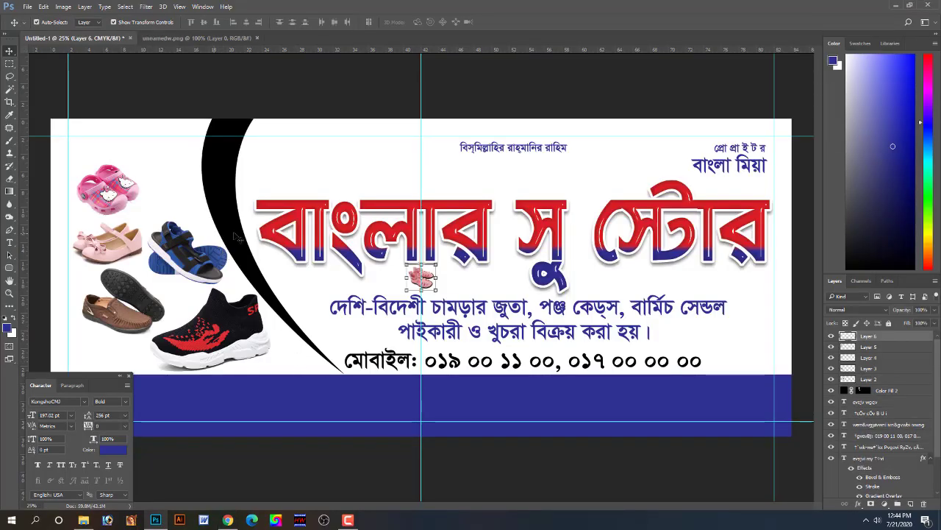
mouse_move(440, 291)
mouse_down()
mouse_move(168, 189)
mouse_move(194, 211)
mouse_move(171, 214)
mouse_up()
key(Return)
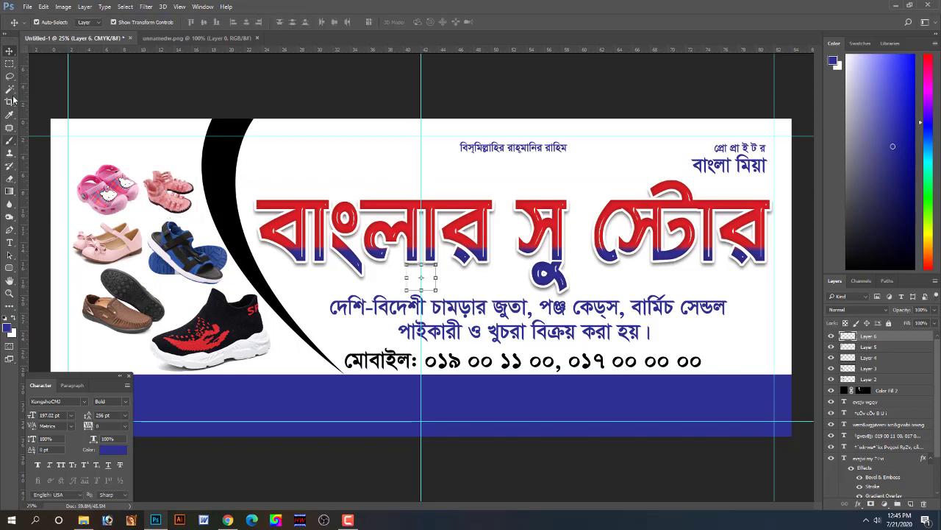
click(10, 89)
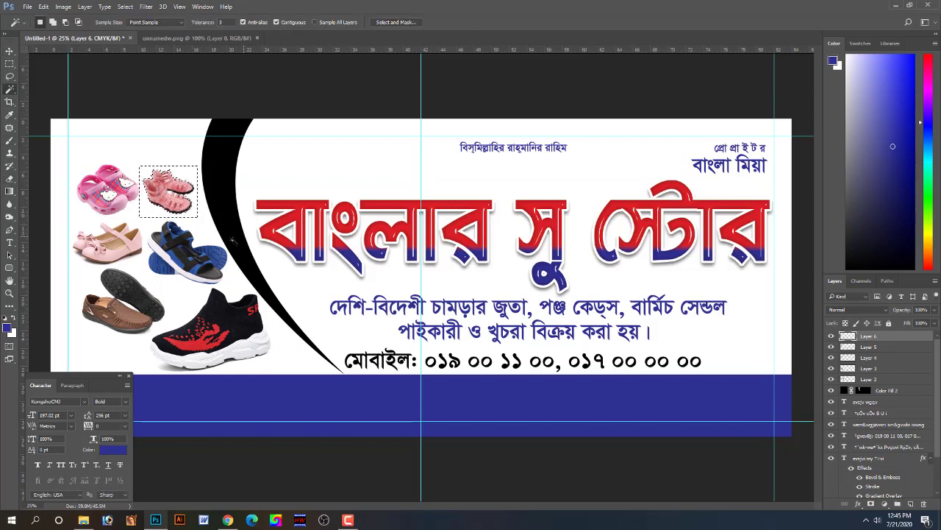
key(ctrl+d)
click(10, 64)
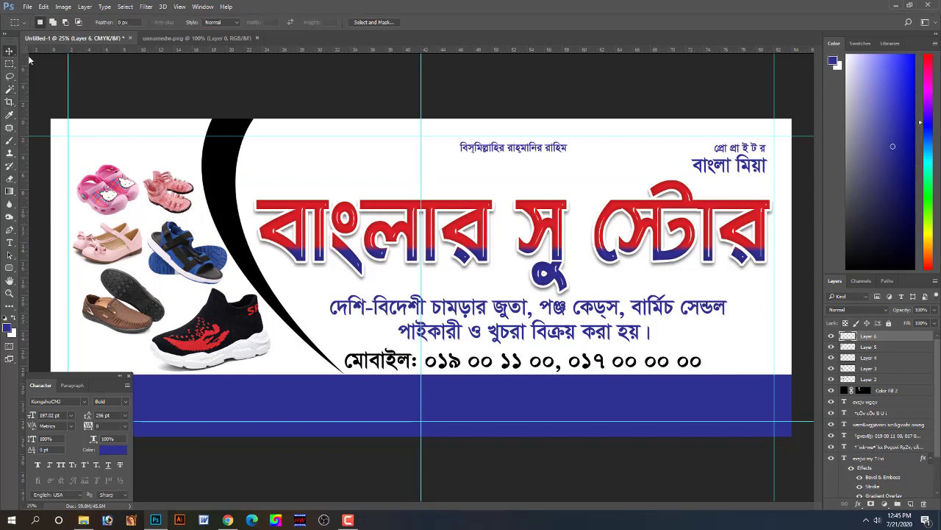
key(v)
click(302, 230)
Step: Align the clog and sandal, enlarge the pair slightly, and raise the pink flat shoe
scroll(166, 229, up, 1)
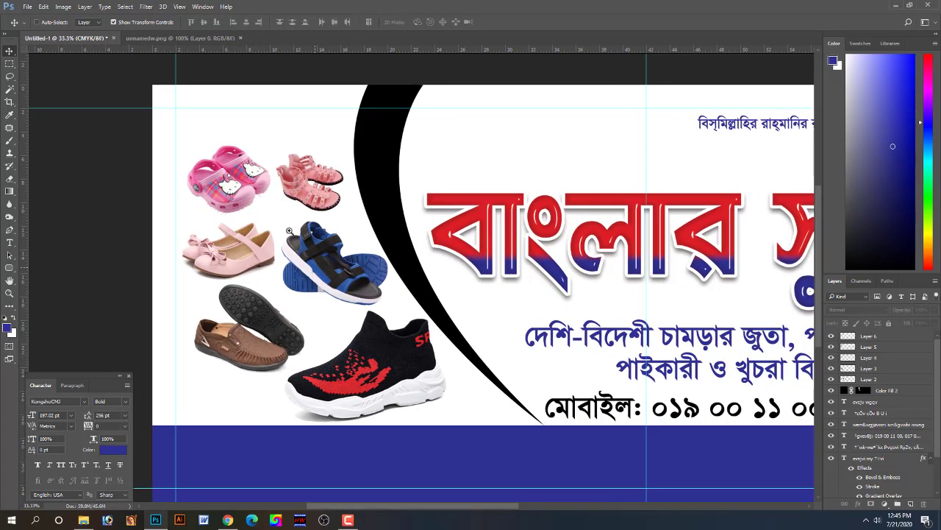
scroll(301, 270, up, 1)
drag(302, 270, 295, 249)
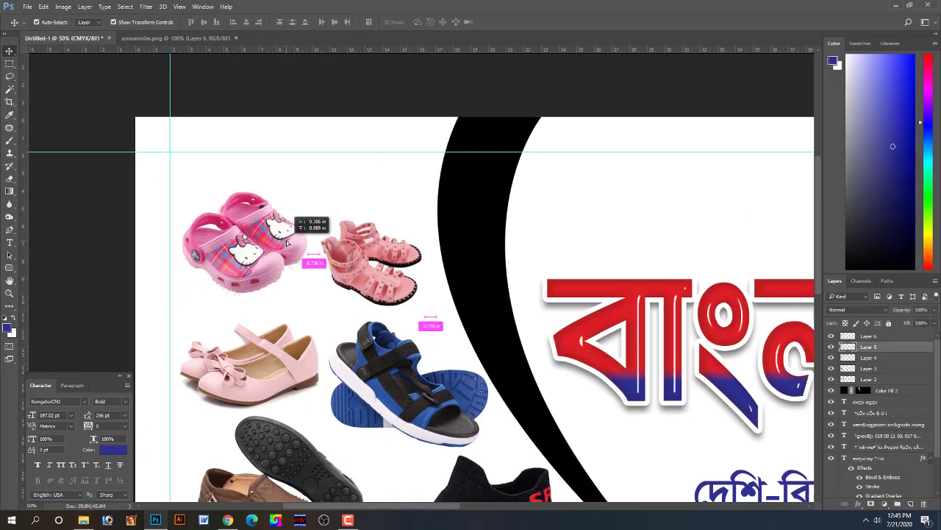
drag(371, 266, 372, 267)
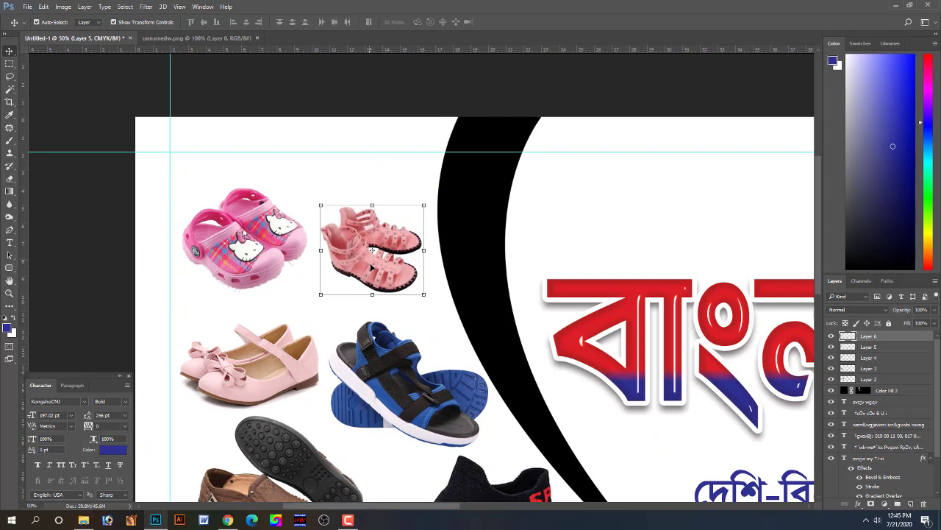
shift+click(266, 264)
drag(424, 294, 434, 299)
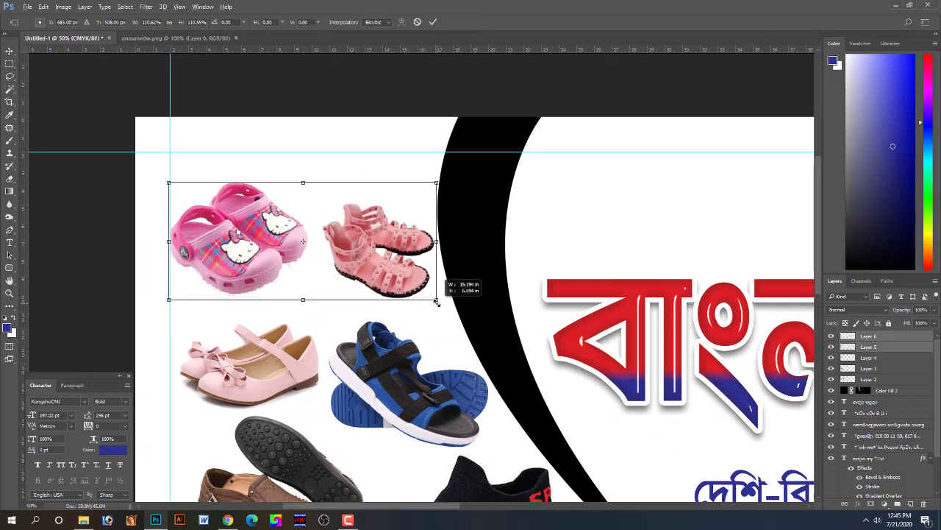
key(Return)
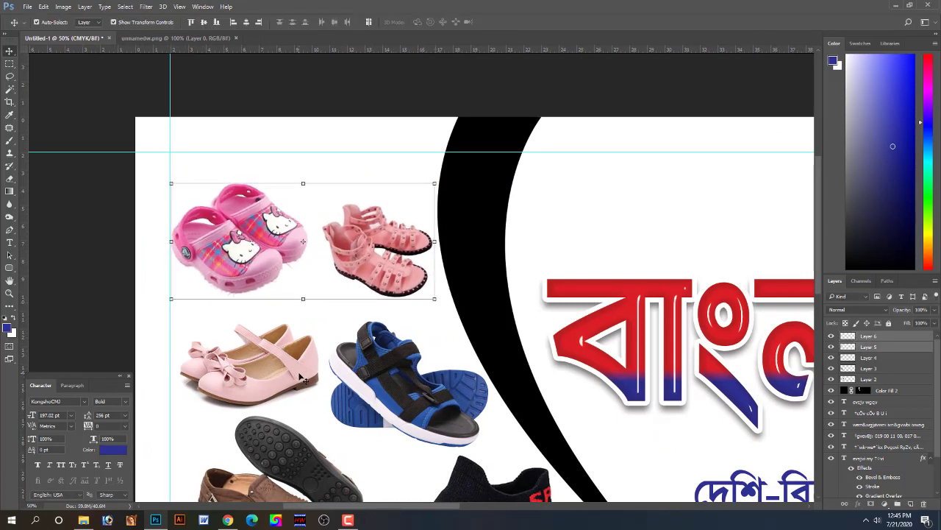
drag(301, 378, 301, 366)
click(352, 397)
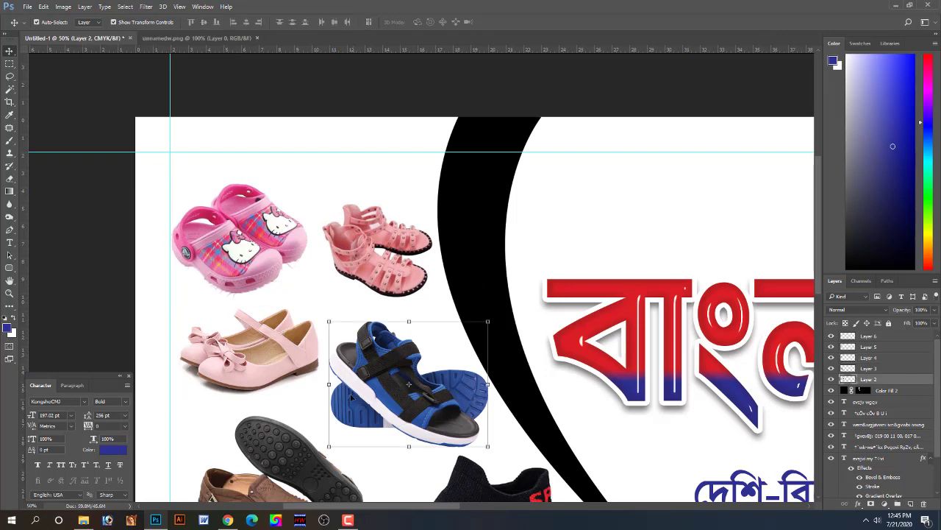
alt+click(398, 305)
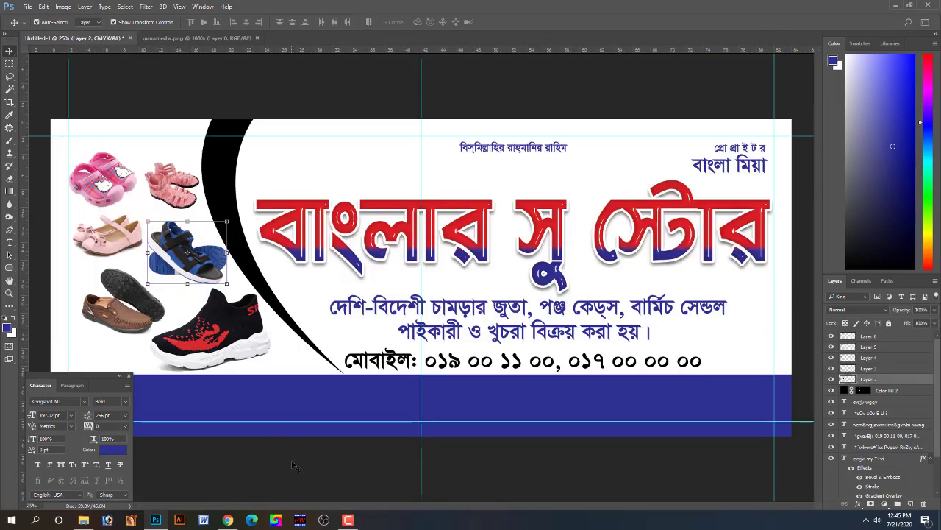
Step: Delete the black curve shape (Color Fill 2) from the banner
click(292, 465)
click(234, 206)
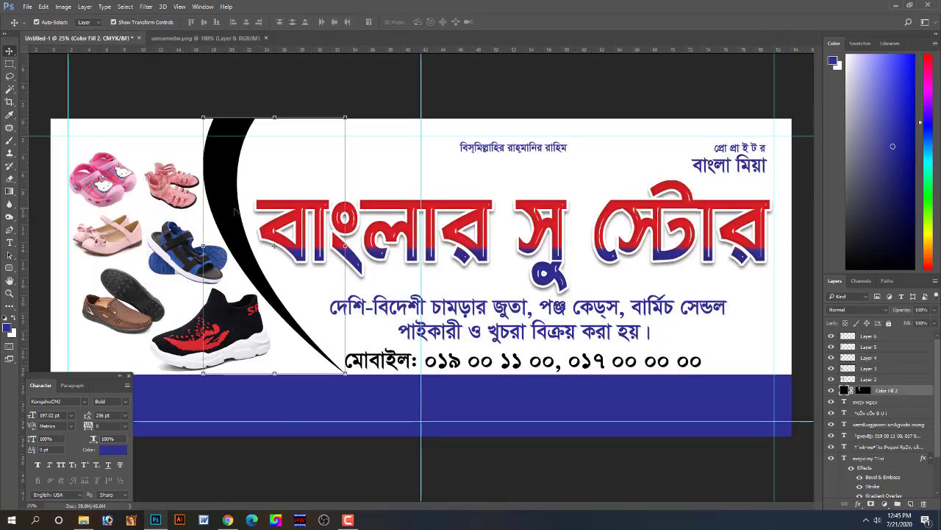
key(Right)
key(Right)
key(Right)
key(Right)
key(Right)
key(Right)
key(Right)
key(Right)
key(Right)
key(Right)
key(Right)
key(Right)
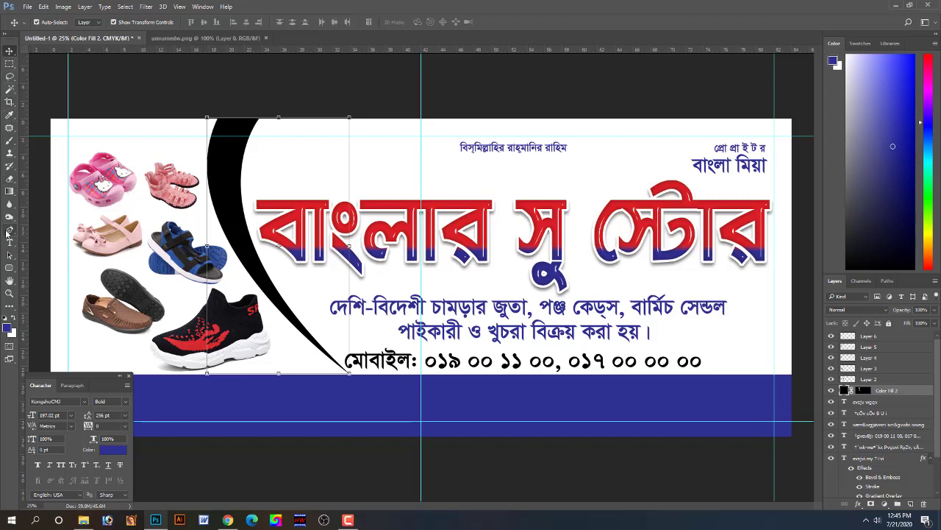
click(9, 230)
click(8, 50)
key(Delete)
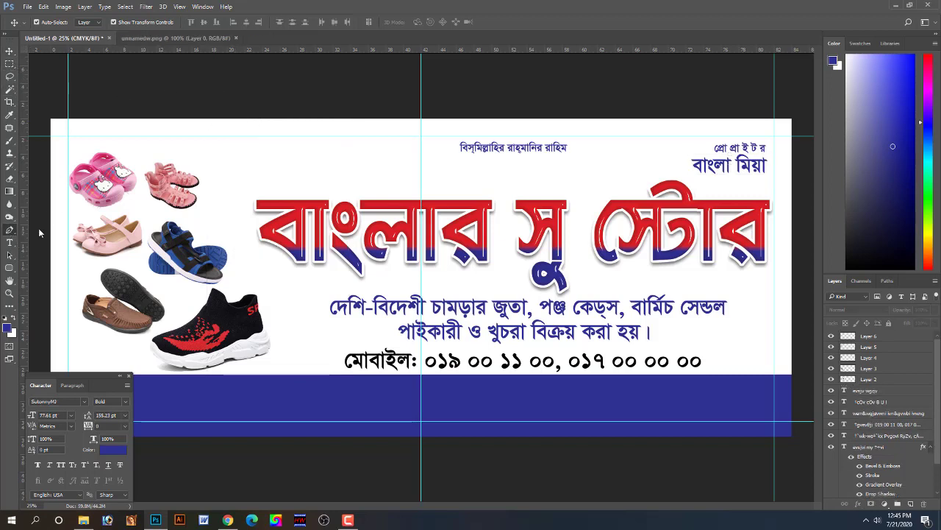
Step: Draw a closed Pen path with a curved right edge over the banner's left side and make it a selection
key(p)
click(255, 118)
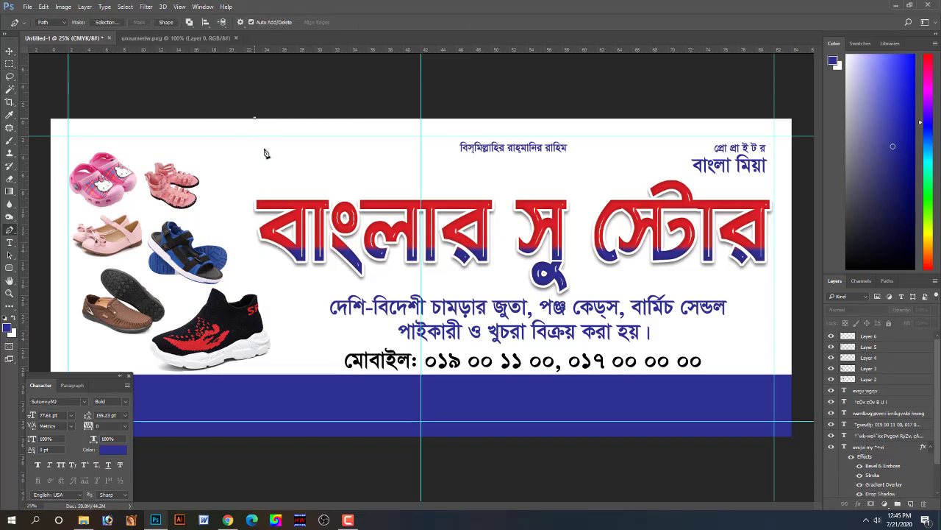
drag(331, 375, 464, 526)
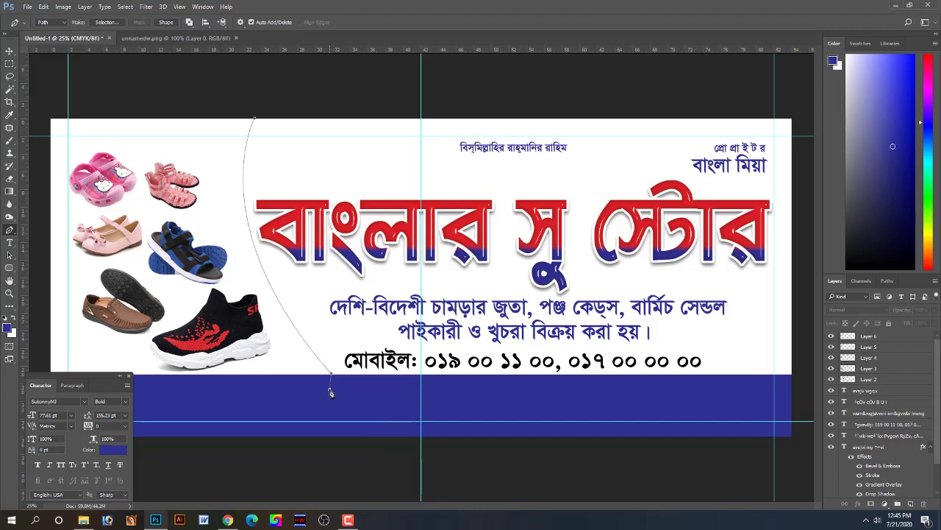
key(ctrl+minus)
click(158, 349)
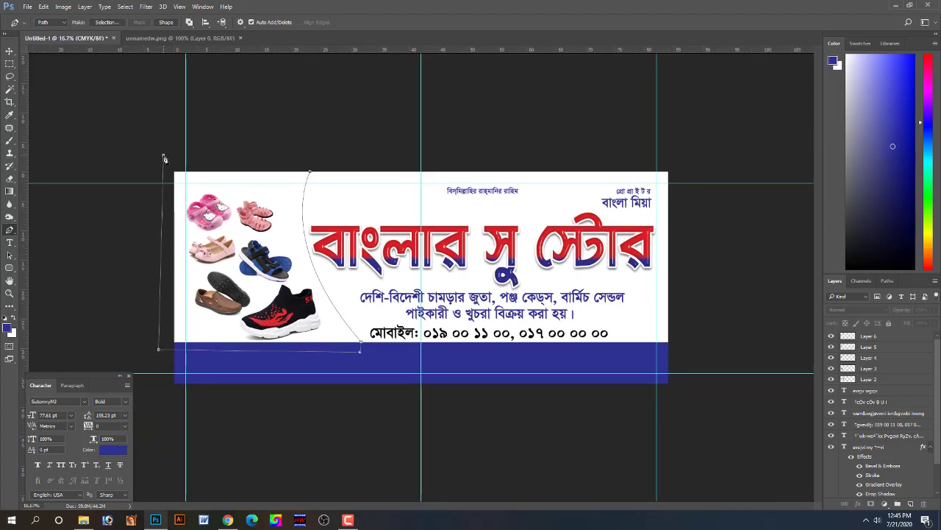
click(310, 172)
key(ctrl+Return)
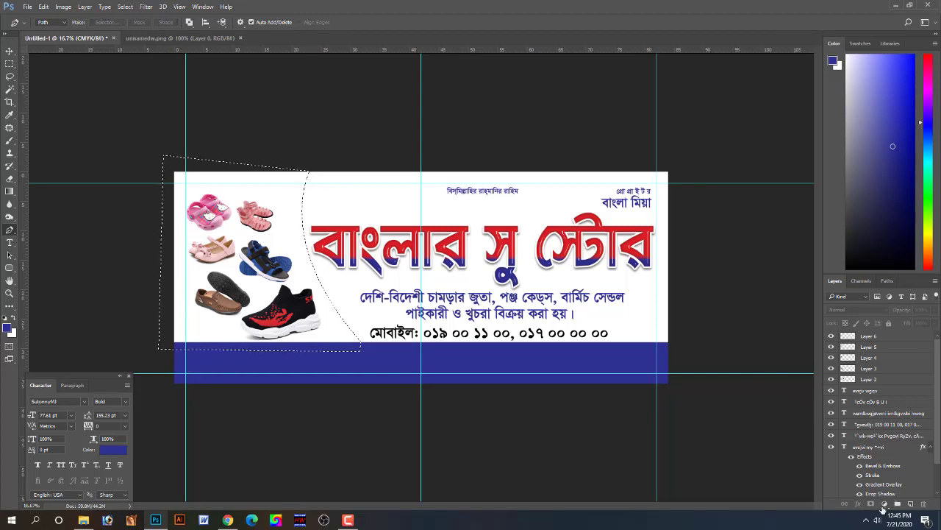
Step: Fill the selection with a black Solid Color fill layer
click(884, 503)
click(874, 292)
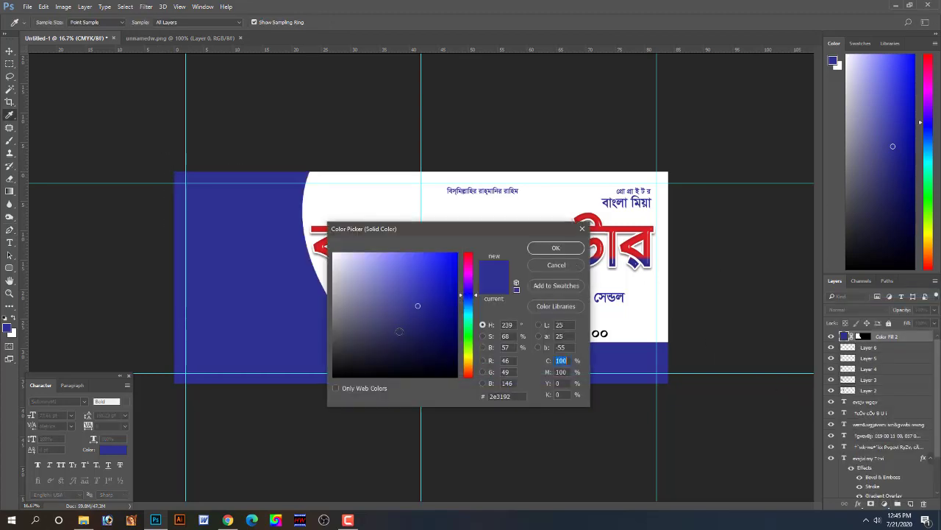
click(519, 445)
key(Return)
key(v)
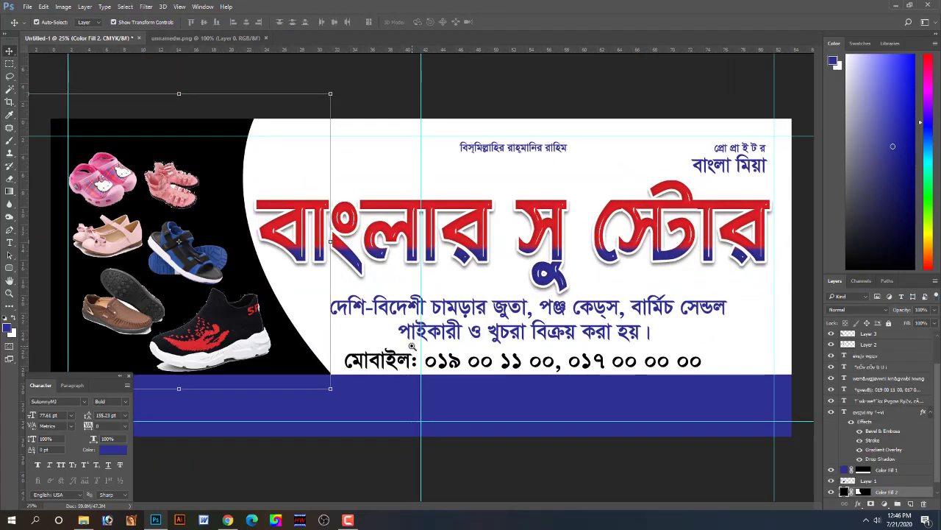
click(319, 80)
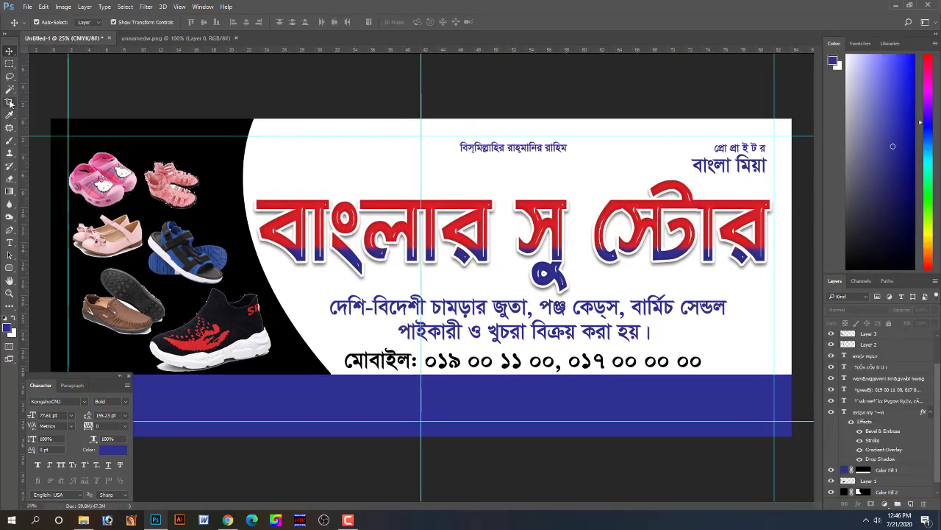
Step: Crop the canvas to the banner using Image > Crop
click(10, 102)
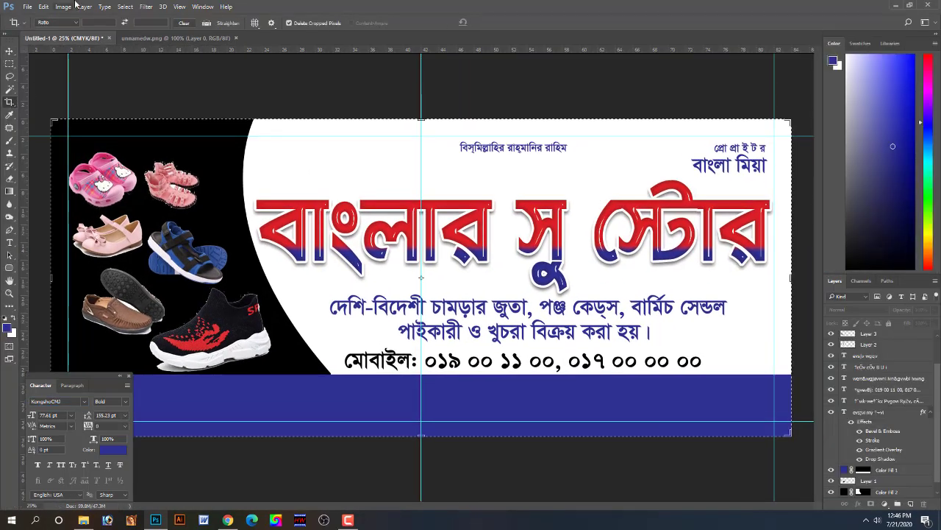
click(65, 9)
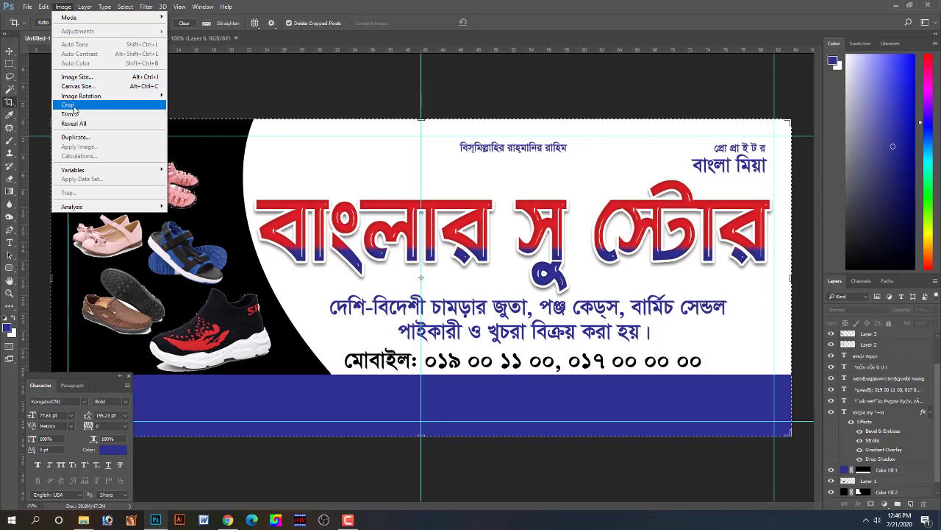
click(73, 106)
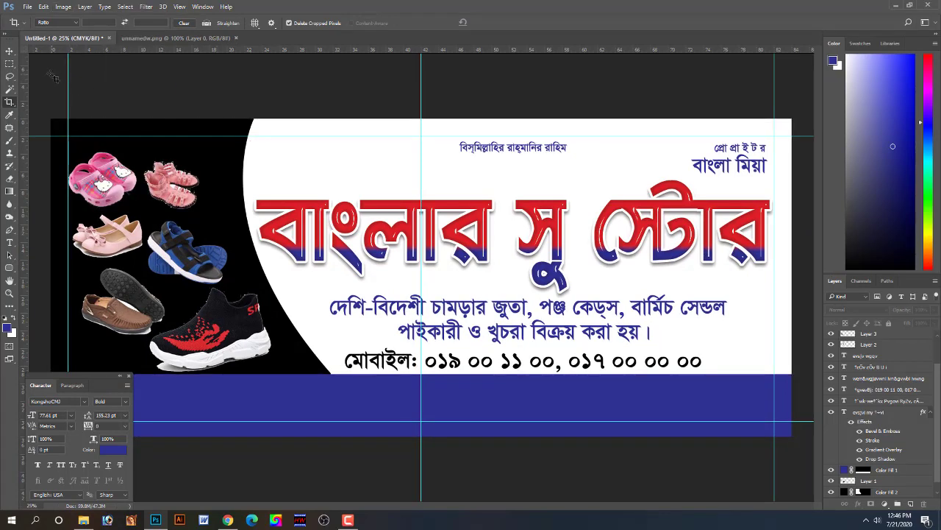
click(10, 53)
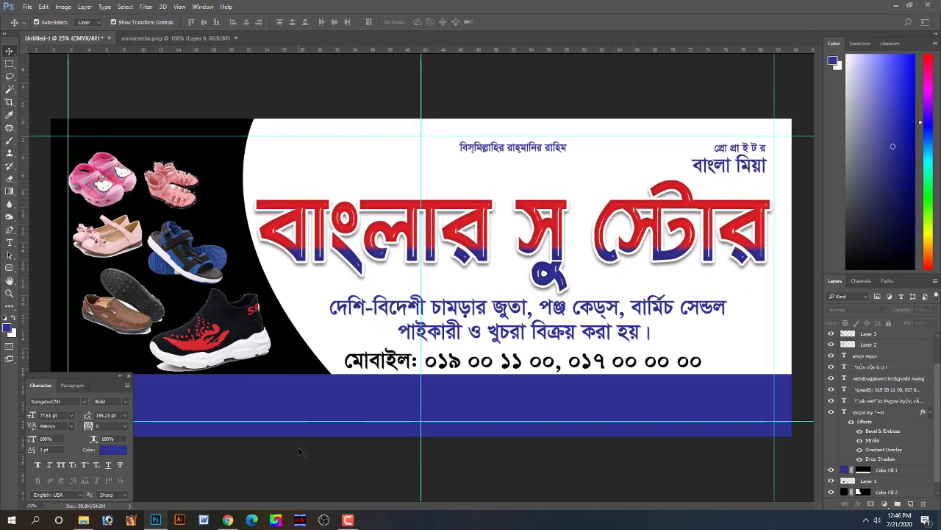
Step: On the sneaker's layer, make a low-tolerance Magic Wand selection feathered by 2 px
click(230, 356)
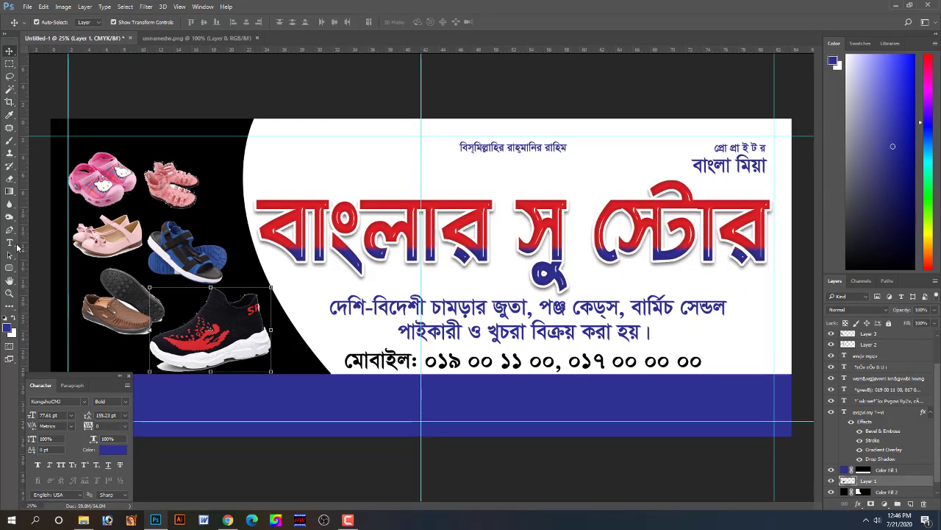
click(9, 179)
scroll(208, 363, up, 2)
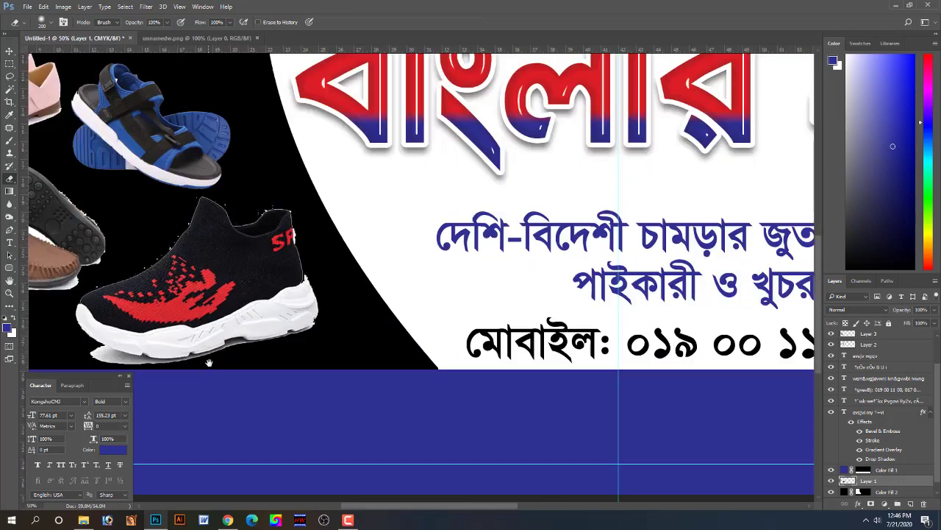
drag(208, 362, 306, 386)
click(10, 50)
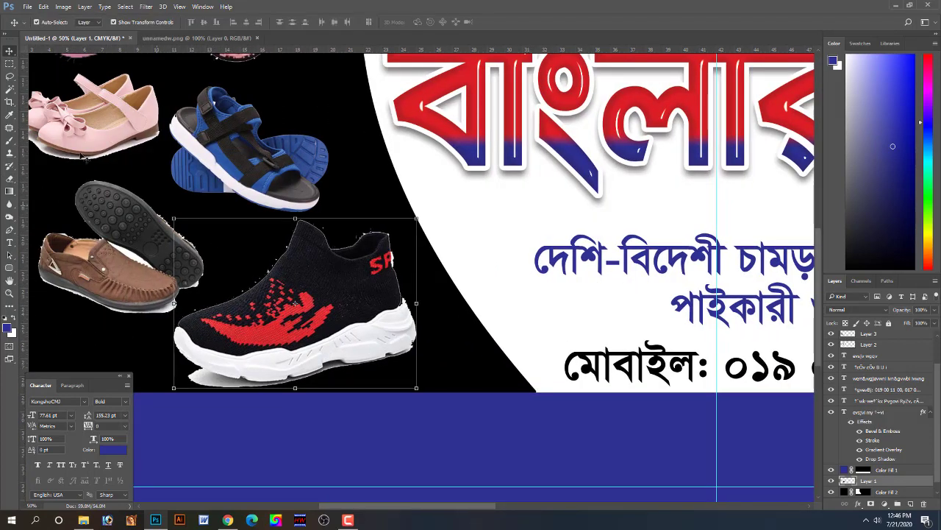
click(11, 89)
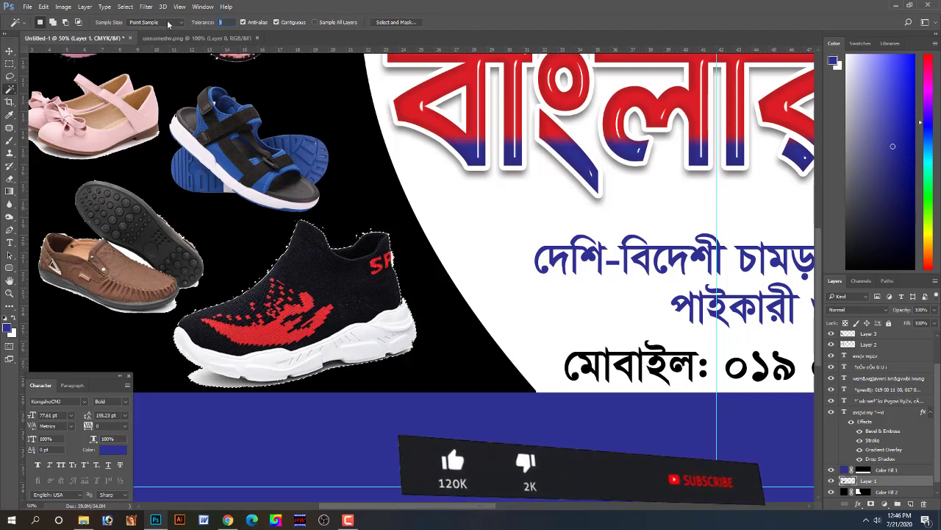
text(1)
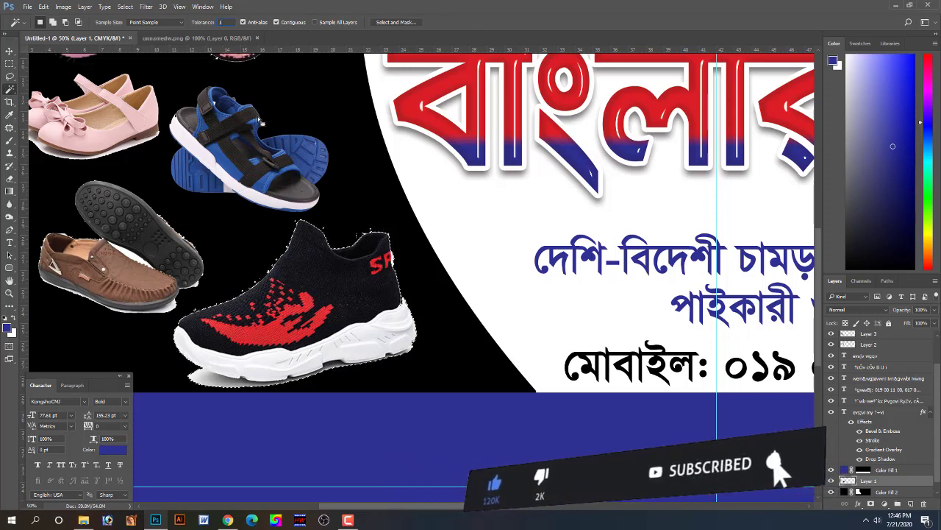
text(3)
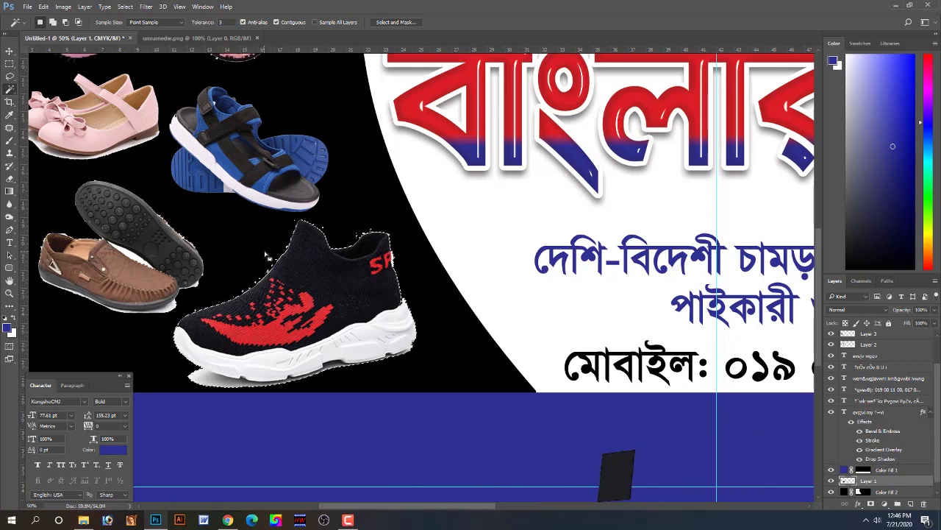
right_click(265, 250)
click(294, 417)
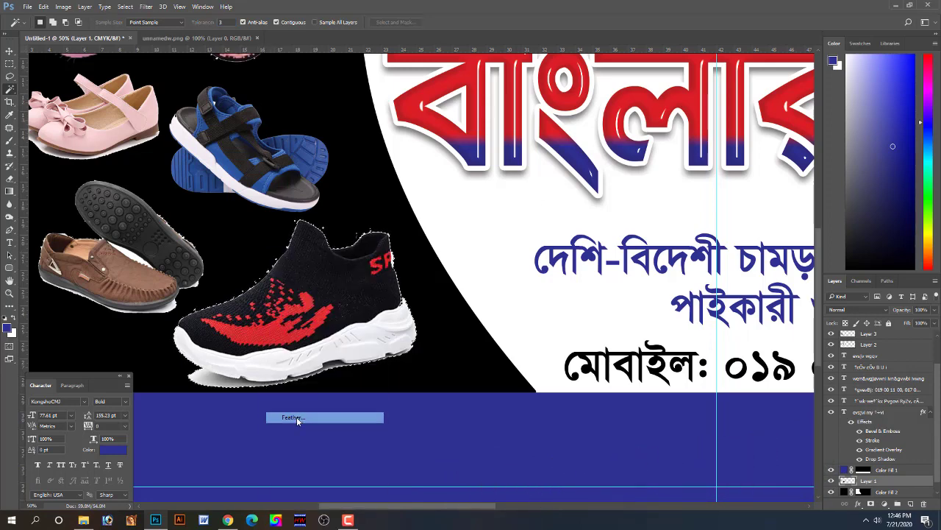
key(Return)
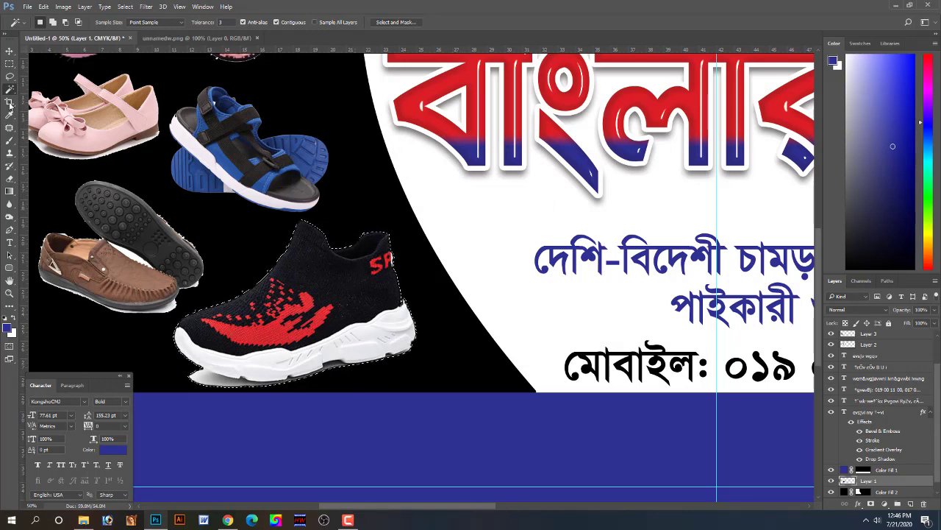
click(13, 66)
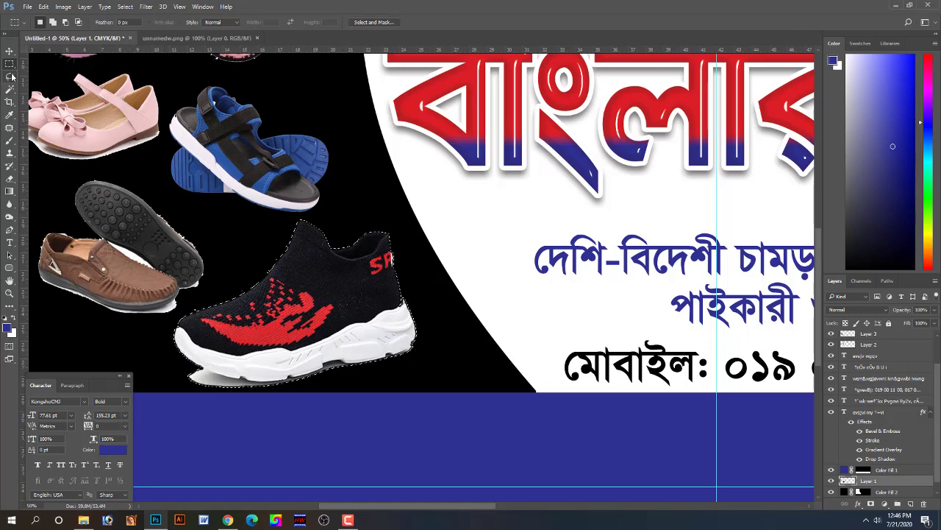
Step: Erase the grey shadow along the sneaker sole's bottom with a size 100 eraser
key(ctrl+minus)
key(ctrl+minus)
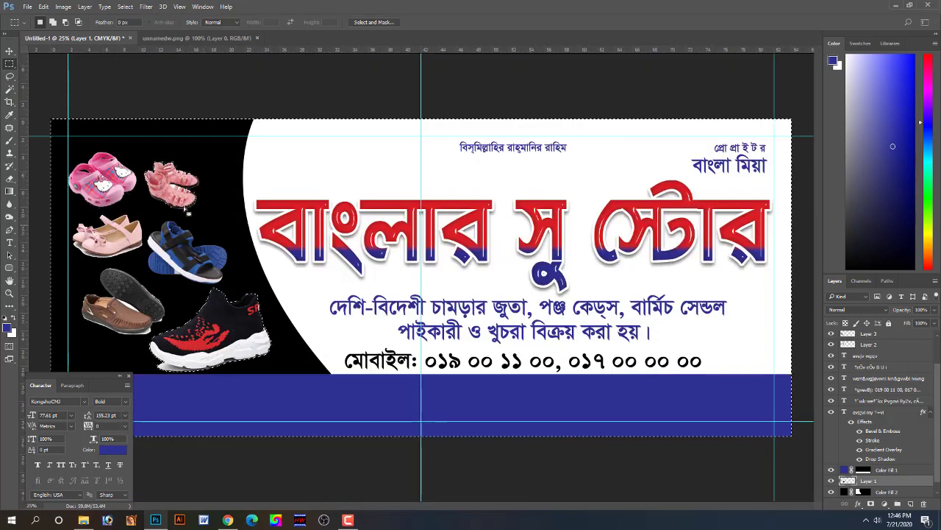
scroll(238, 345, up, 1)
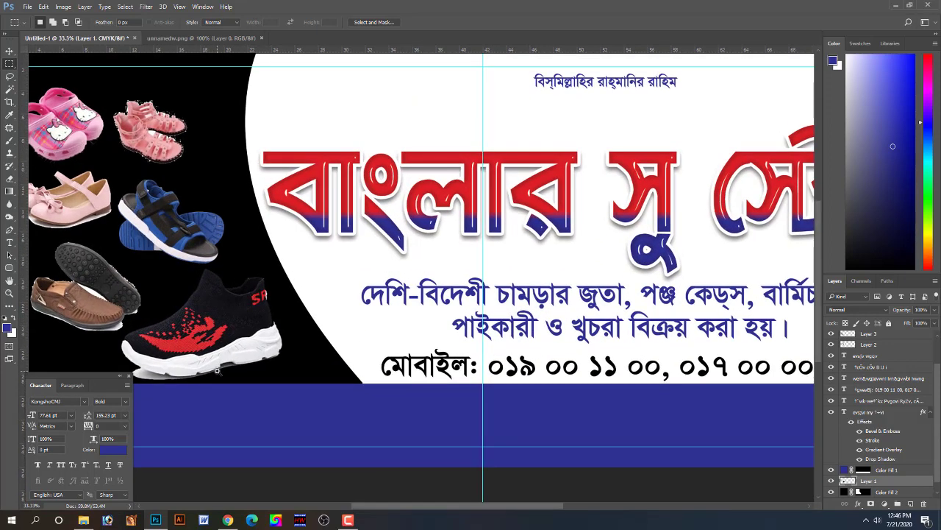
scroll(237, 346, up, 1)
click(8, 52)
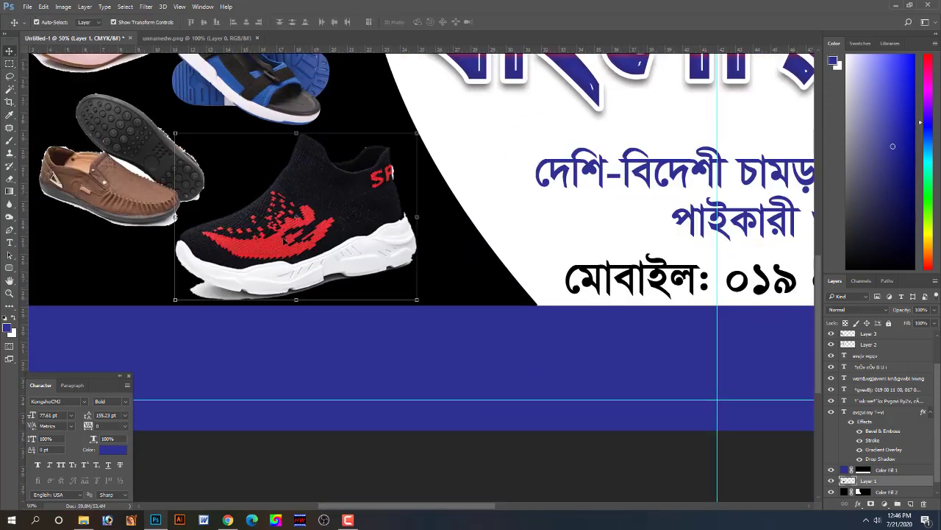
click(9, 178)
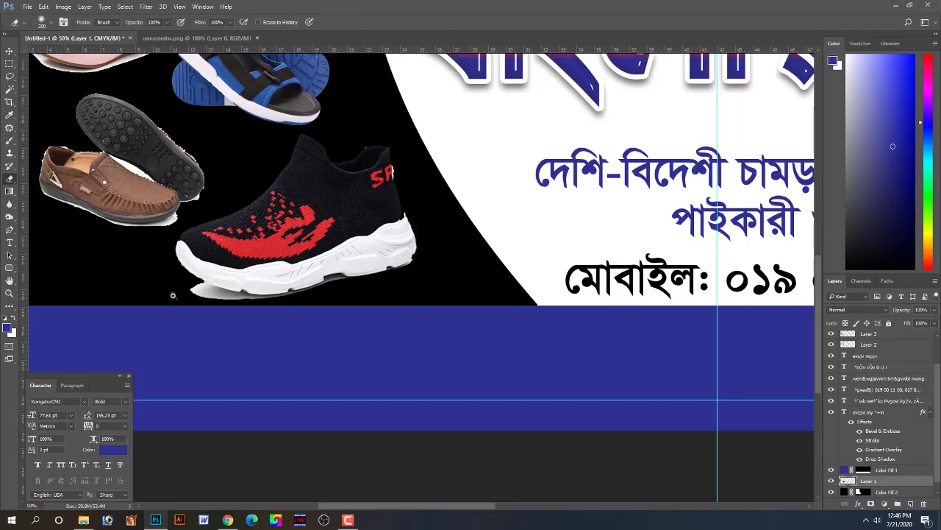
scroll(204, 326, up, 1)
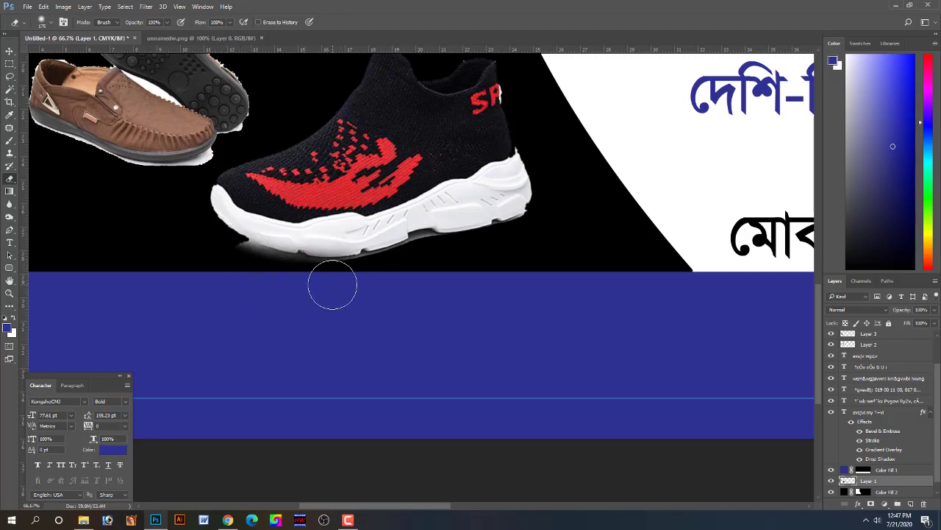
key(bracketleft)
key(bracketleft)
key(bracketleft)
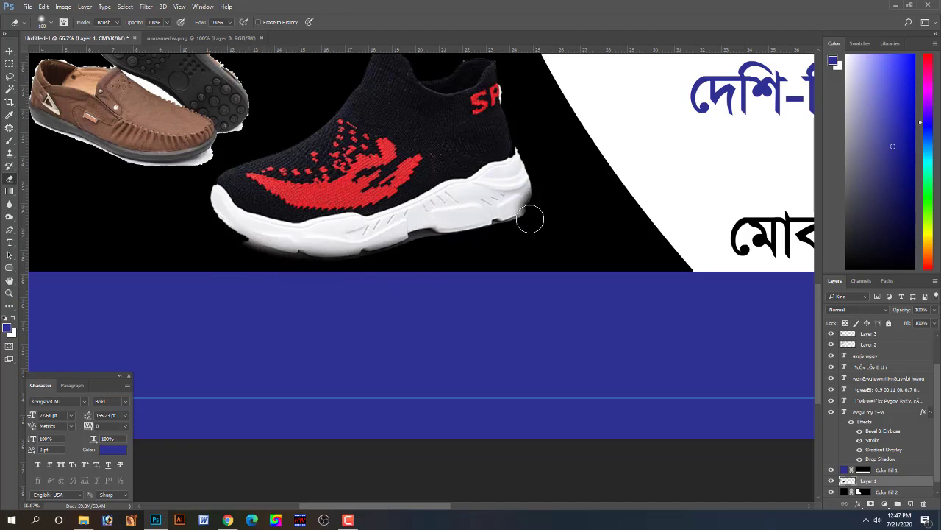
drag(537, 219, 428, 250)
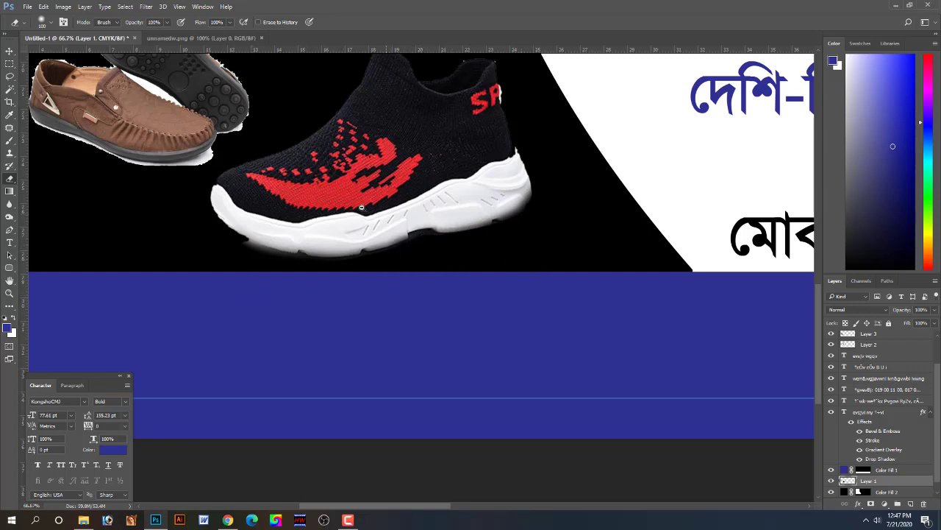
key(ctrl+minus)
key(ctrl+minus)
key(ctrl+plus)
Step: Commit the black sneaker's transform, then magic-wand select around the brown loafer and refine its edge
click(9, 51)
key(ctrl+t)
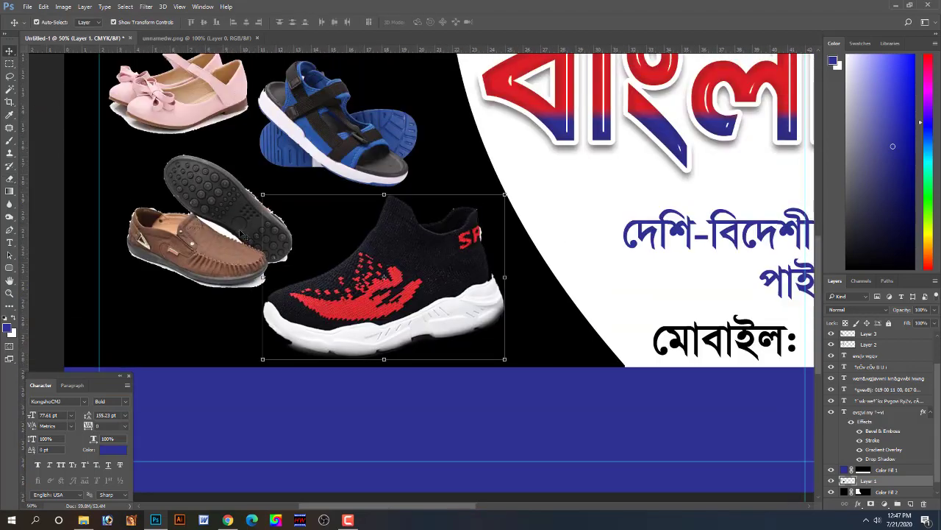
key(Return)
click(242, 171)
key(w)
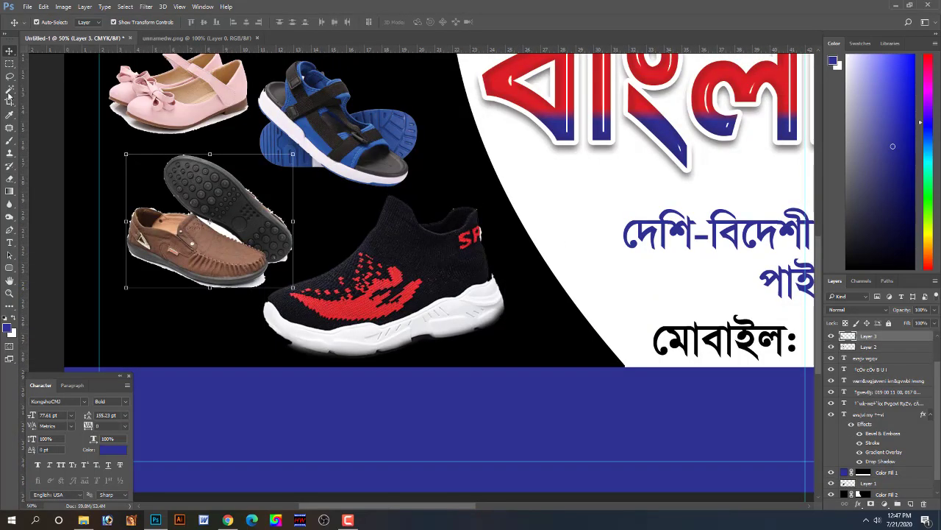
click(251, 172)
right_click(251, 172)
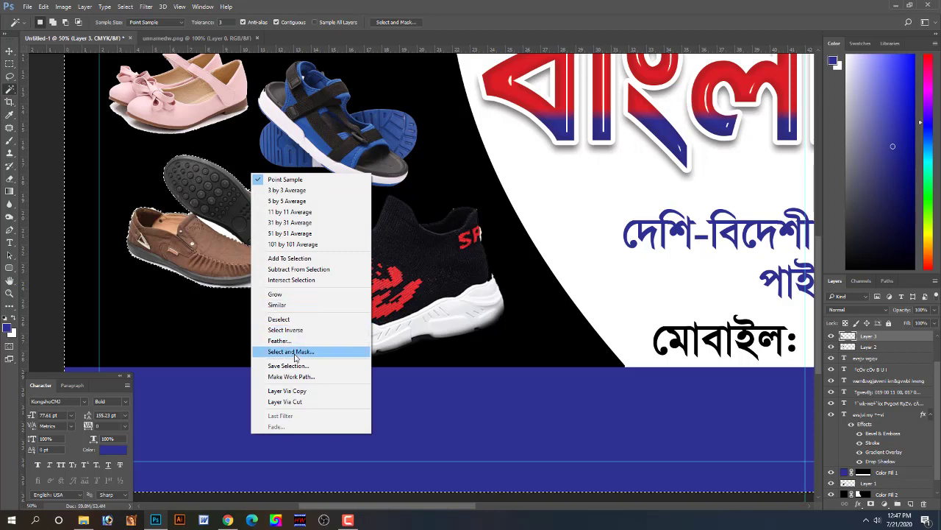
click(285, 329)
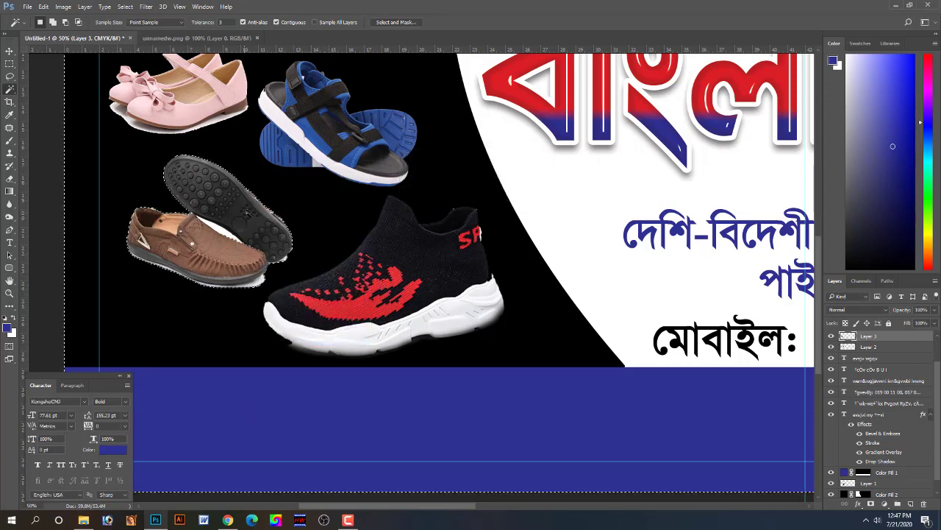
Step: Deselect and erase the white fringe under the brown loafer's sole with a smaller eraser brush
click(9, 63)
click(48, 91)
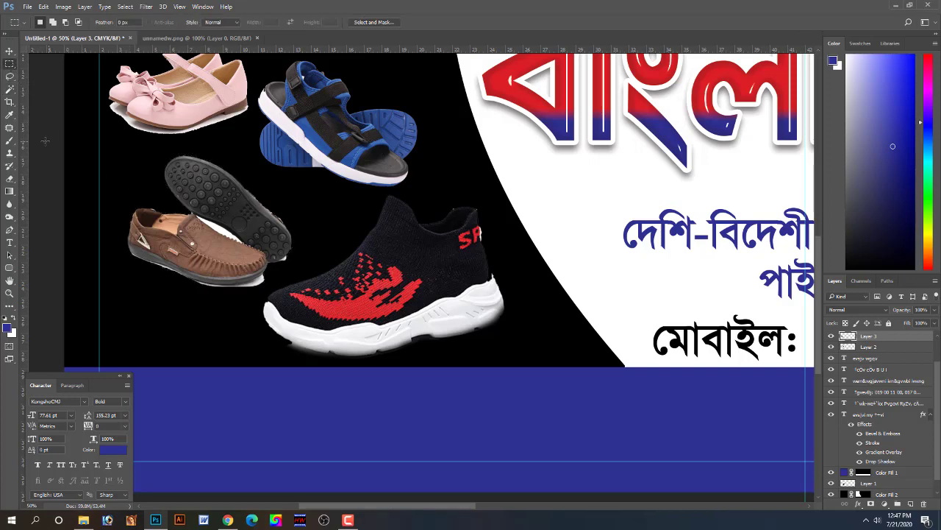
click(9, 179)
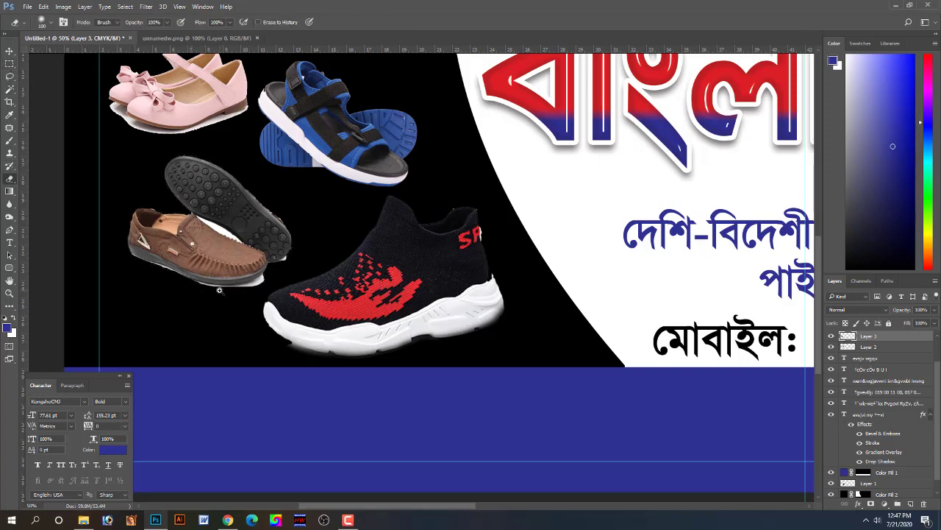
scroll(219, 290, up, 2)
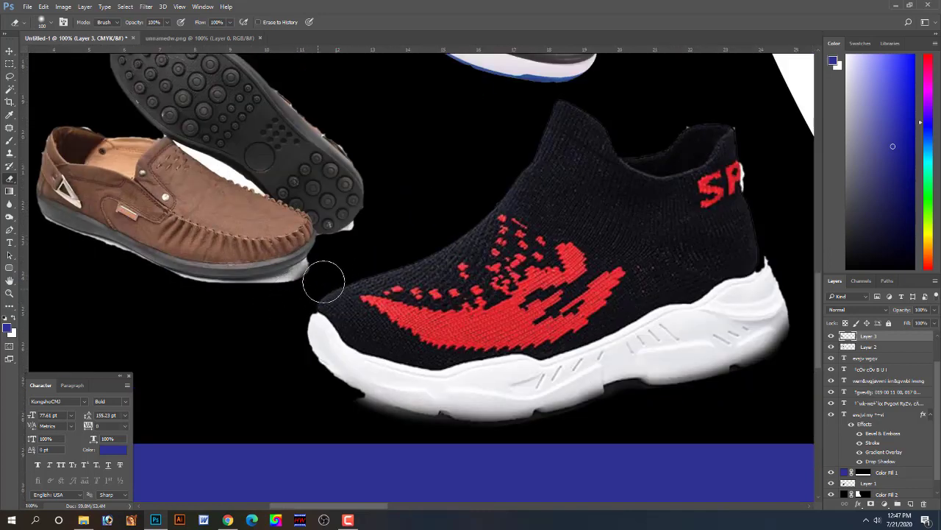
mouse_move(321, 269)
mouse_down()
mouse_move(277, 299)
mouse_move(203, 308)
mouse_move(267, 299)
mouse_move(316, 280)
mouse_move(294, 296)
mouse_move(319, 277)
mouse_move(263, 302)
mouse_up()
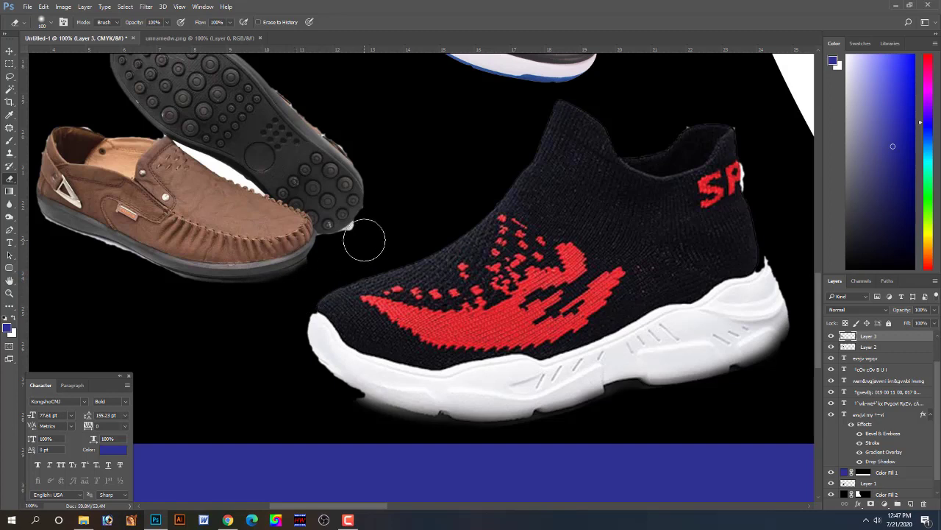
key(bracketleft)
key(bracketleft)
key(bracketleft)
key(bracketleft)
key(bracketleft)
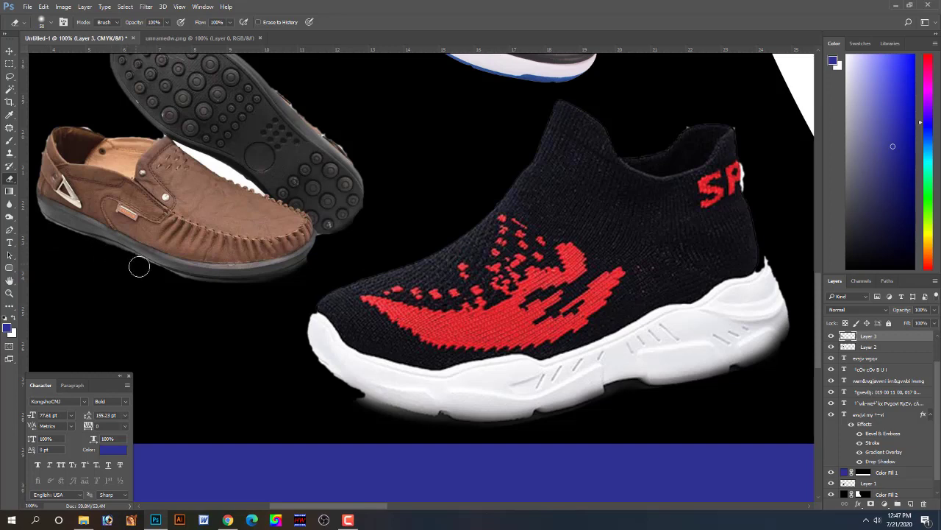
Step: Open the Feather settings for a new magic-wand selection and dismiss them
click(9, 88)
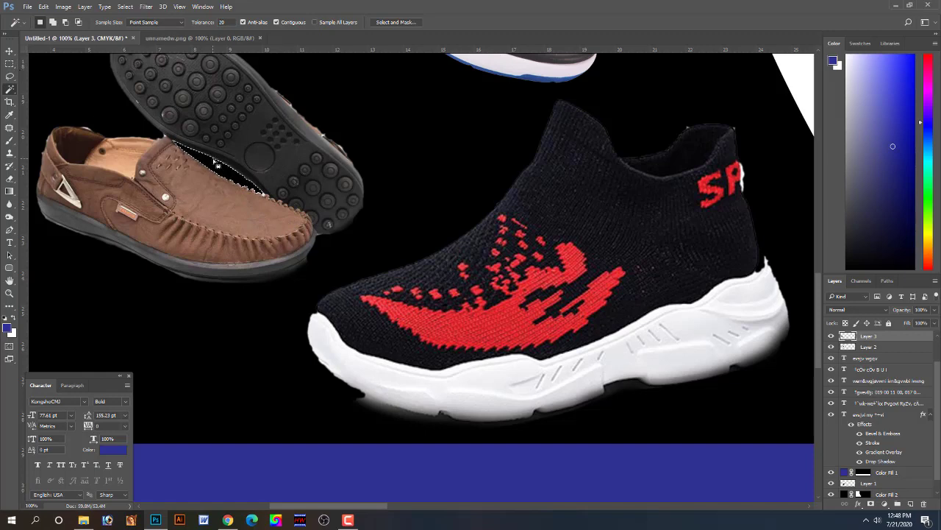
right_click(215, 162)
click(255, 325)
key(Return)
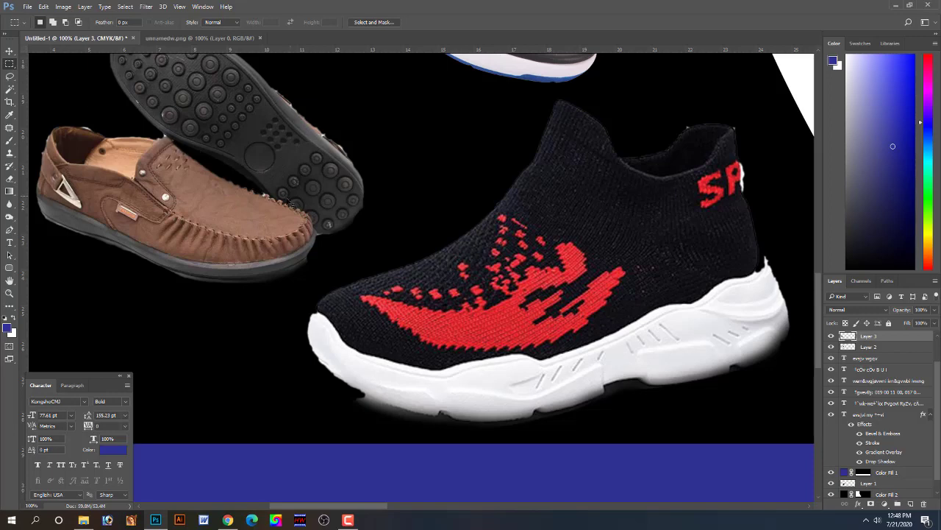
scroll(291, 203, down, 1)
scroll(292, 221, down, 2)
scroll(293, 286, down, 1)
scroll(298, 294, up, 1)
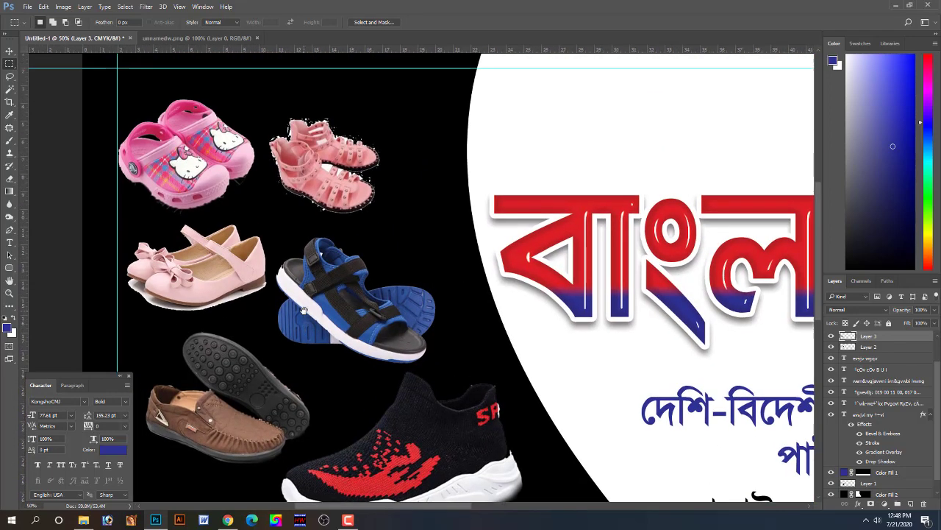
click(9, 51)
click(310, 184)
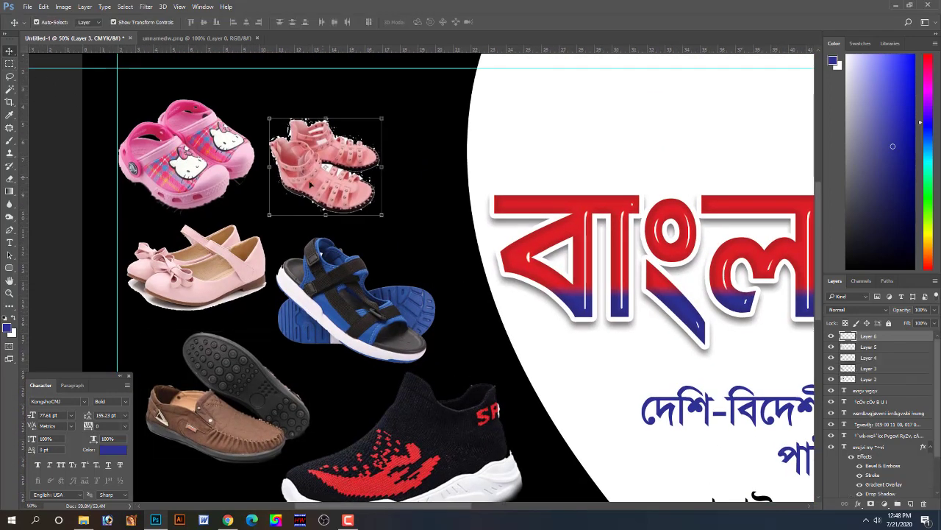
click(9, 89)
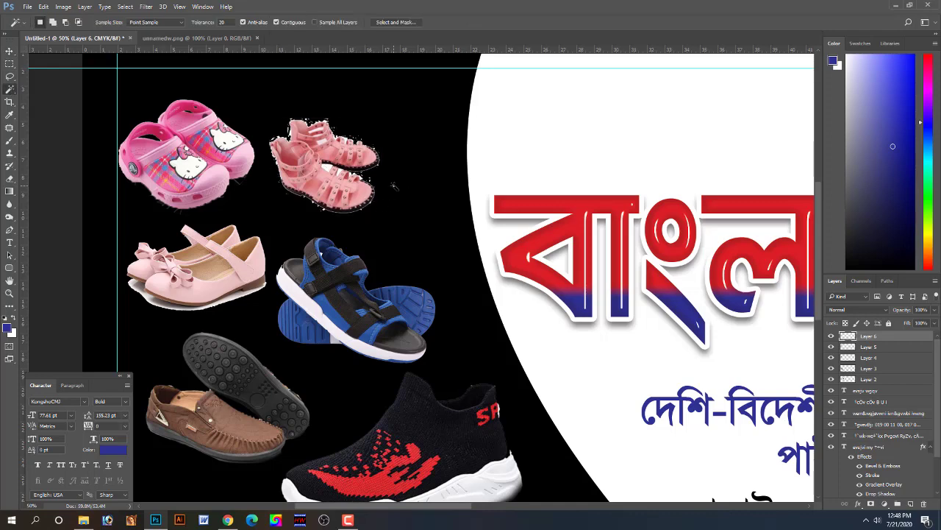
right_click(392, 190)
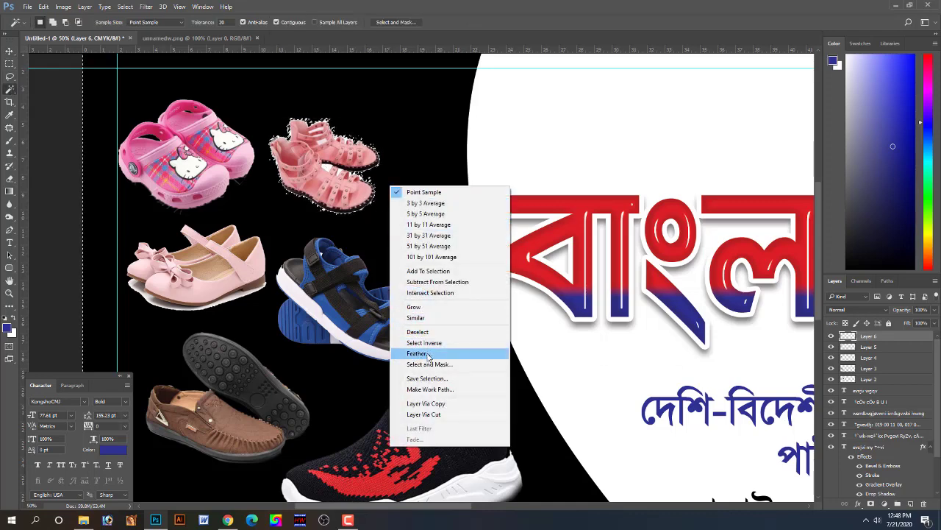
click(428, 356)
key(Return)
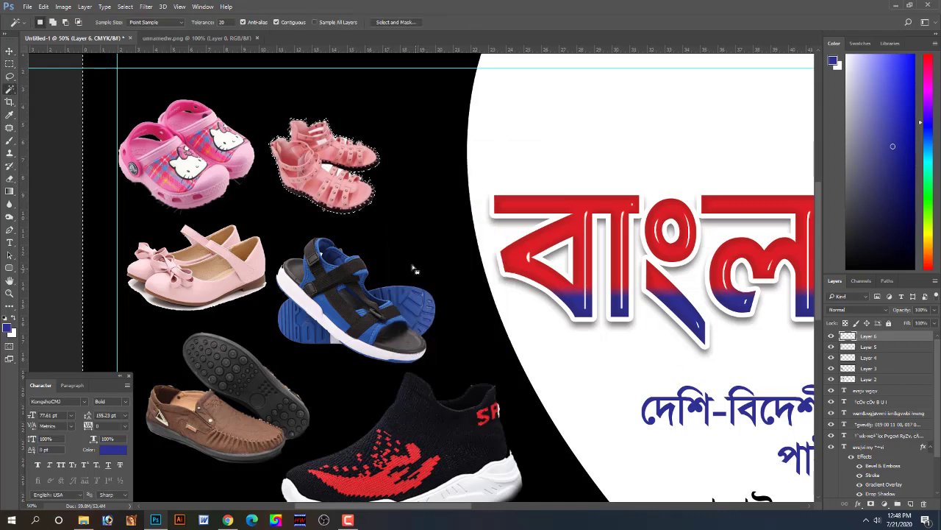
click(10, 64)
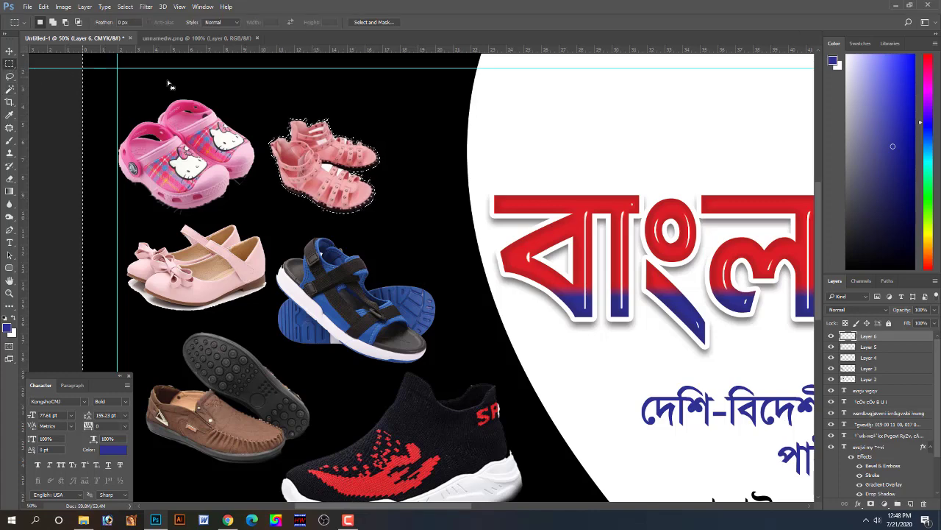
click(174, 84)
click(9, 51)
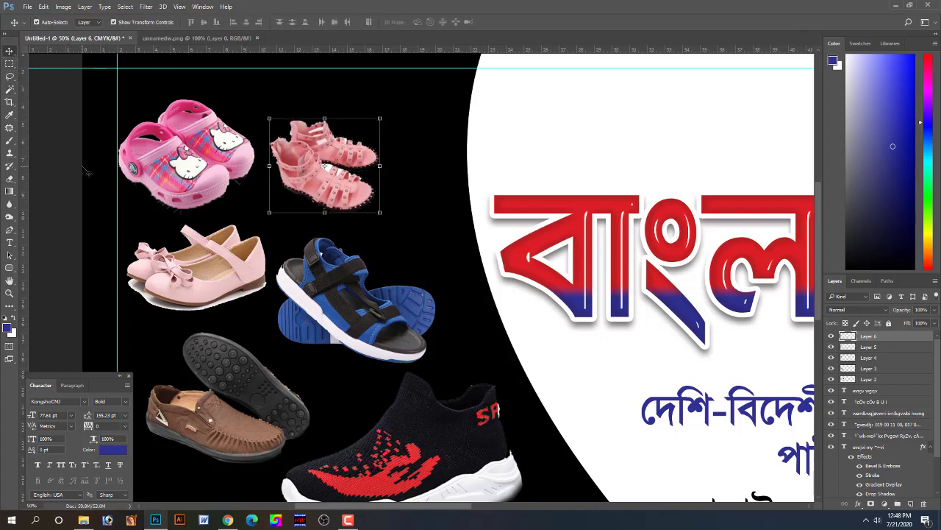
scroll(303, 270, down, 2)
scroll(302, 269, up, 1)
scroll(302, 269, up, 1)
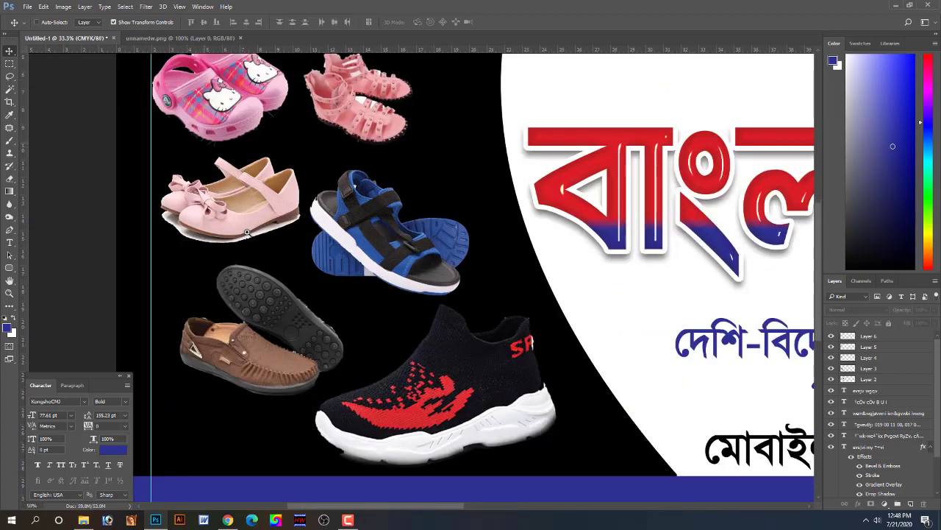
scroll(302, 269, up, 1)
click(221, 213)
Step: Invert the selection around the pink bow shoe twice, then deselect it
click(12, 90)
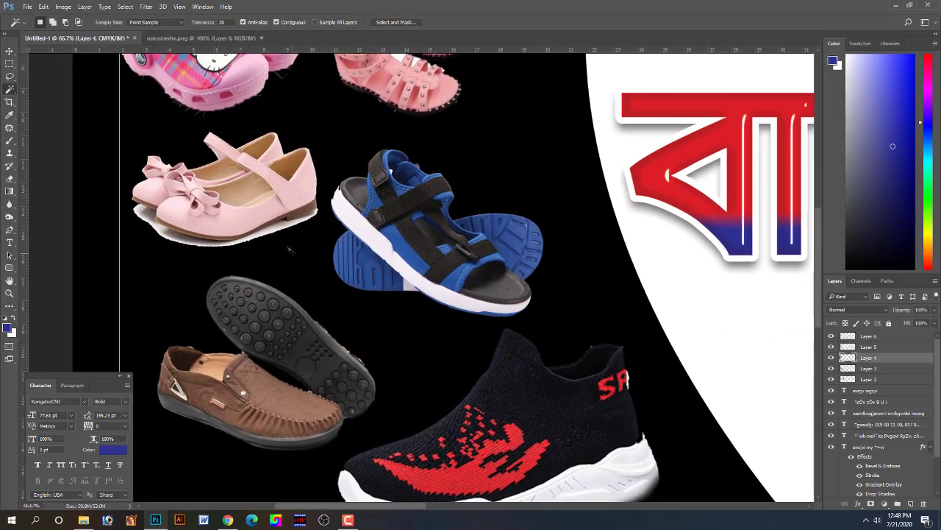
right_click(289, 250)
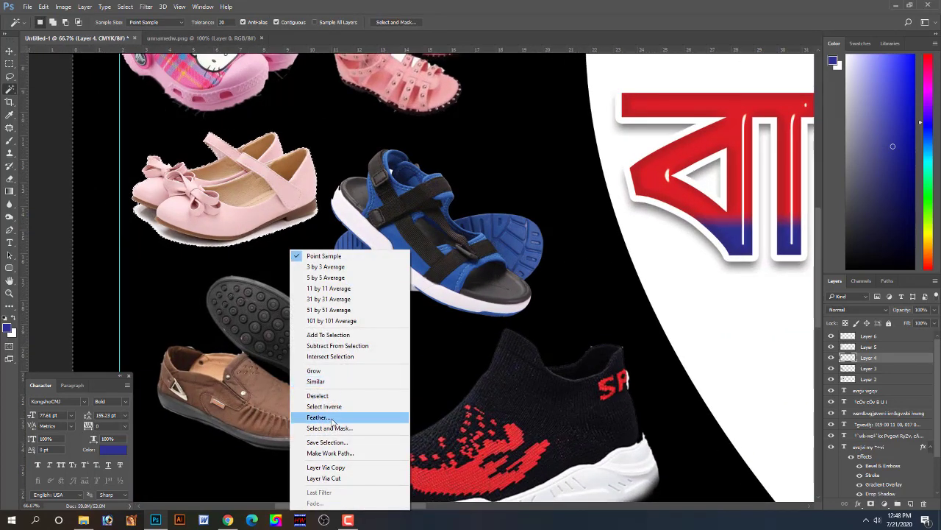
click(333, 409)
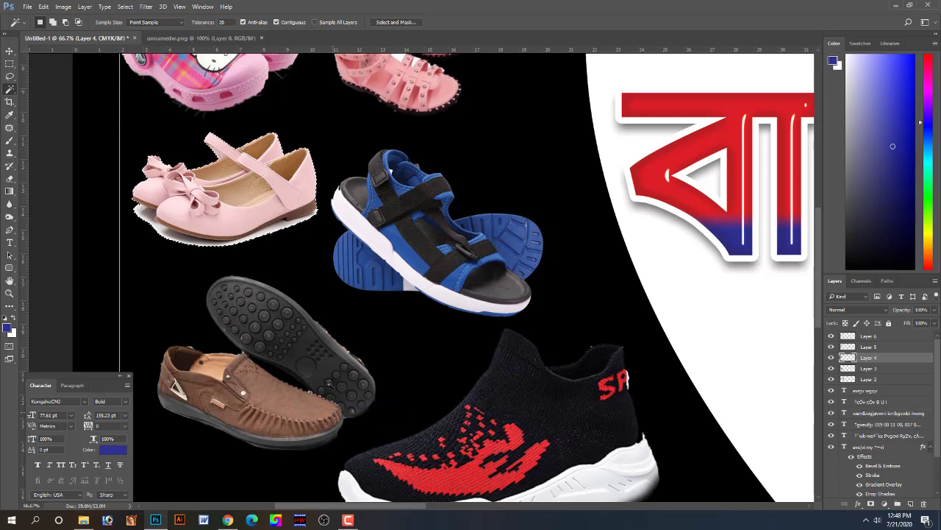
right_click(290, 244)
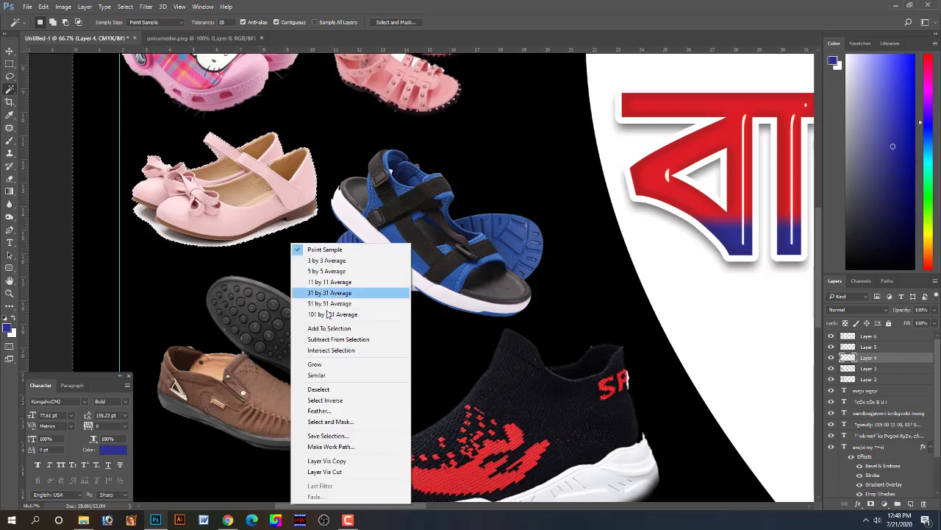
click(340, 402)
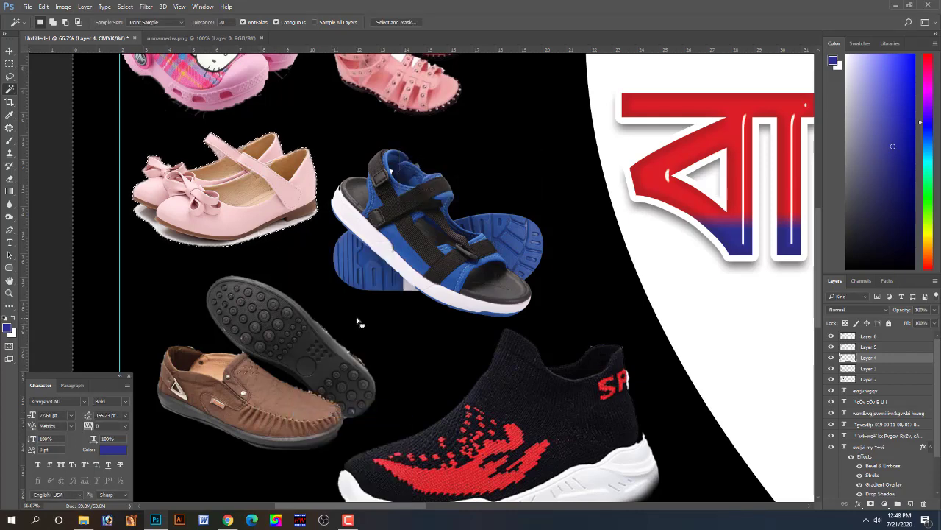
click(9, 64)
click(32, 103)
Step: Zoom in and erase the grey shadow and white strip beneath the pink shoe
click(10, 180)
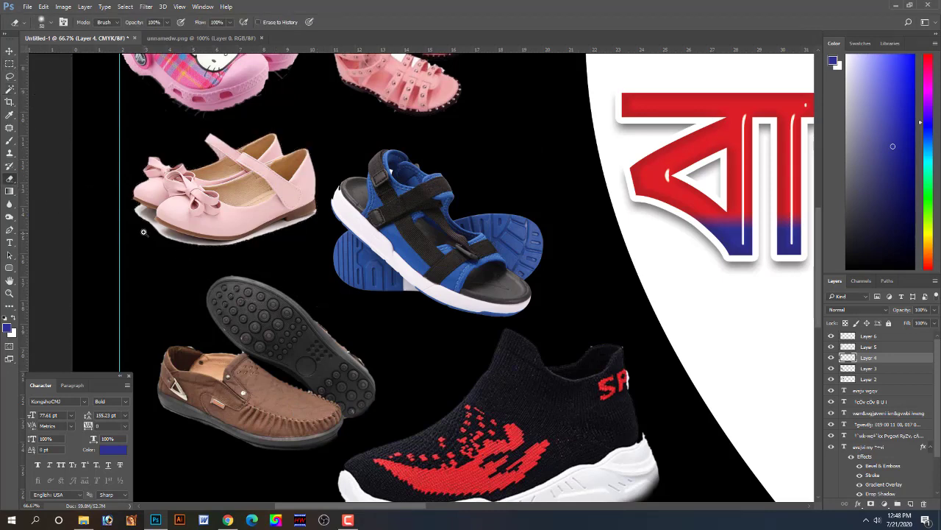
alt+scroll(144, 233, up, 1)
alt+scroll(133, 220, up, 1)
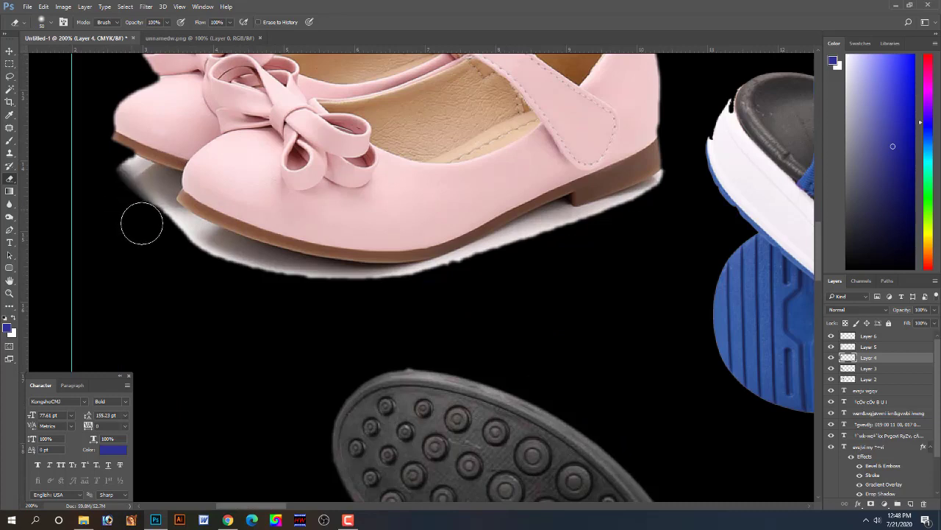
mouse_move(107, 181)
mouse_down()
mouse_move(122, 195)
mouse_move(108, 182)
mouse_up()
mouse_move(144, 224)
mouse_down()
mouse_move(216, 269)
mouse_move(385, 295)
mouse_move(255, 275)
mouse_move(158, 241)
mouse_move(184, 250)
mouse_move(134, 185)
mouse_move(109, 176)
mouse_move(225, 262)
mouse_move(316, 284)
mouse_move(404, 294)
mouse_move(532, 256)
mouse_move(400, 306)
mouse_up()
mouse_move(542, 258)
mouse_down()
mouse_move(567, 227)
mouse_move(504, 267)
mouse_move(674, 196)
mouse_move(651, 214)
mouse_up()
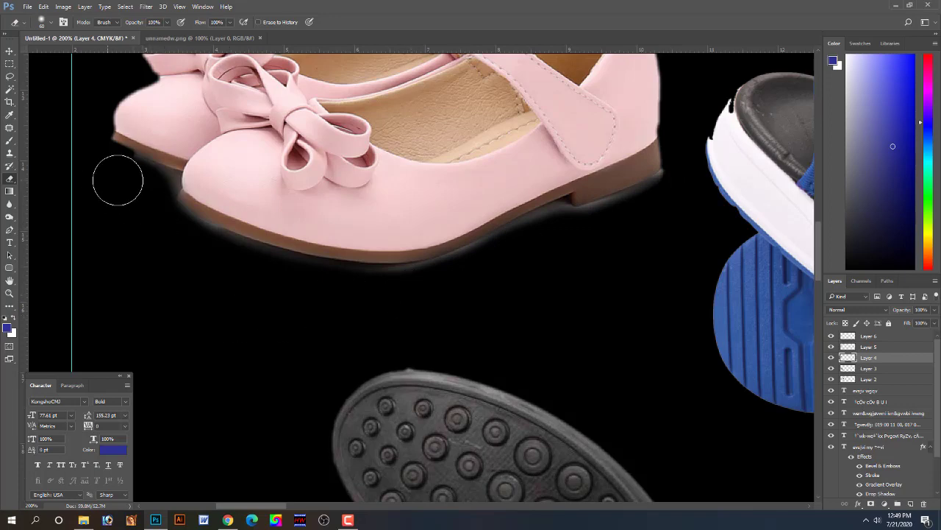
Step: Zoom out to view all the shoes and deselect the pink shoe layer
key(ctrl+minus)
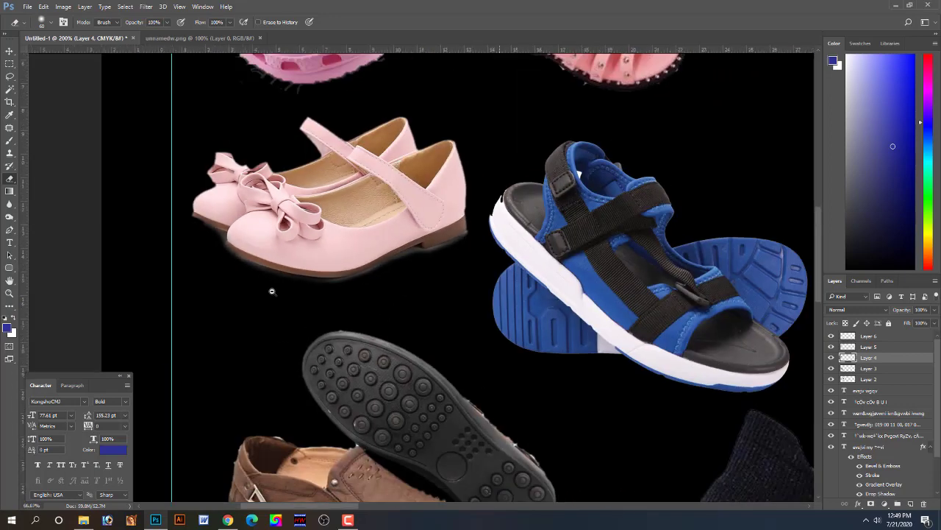
key(ctrl+minus)
key(ctrl+minus)
scroll(306, 269, up, 2)
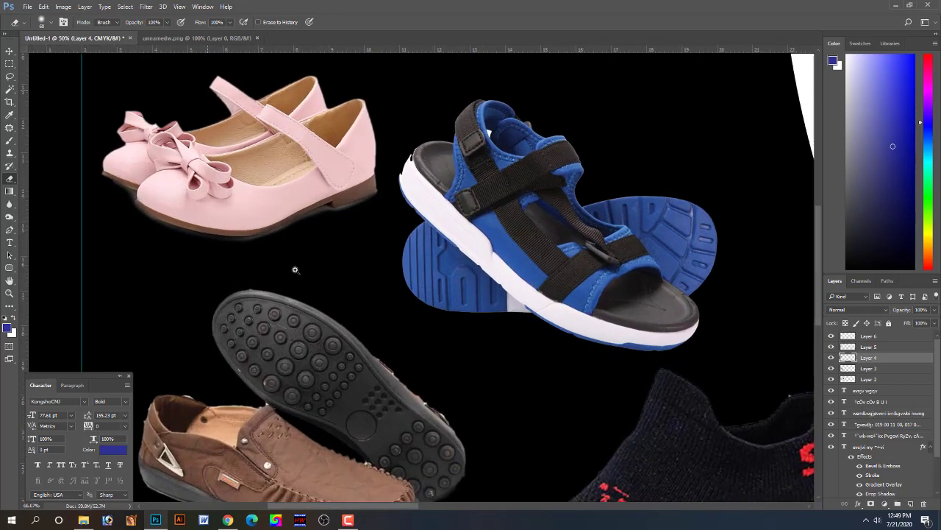
scroll(305, 269, up, 1)
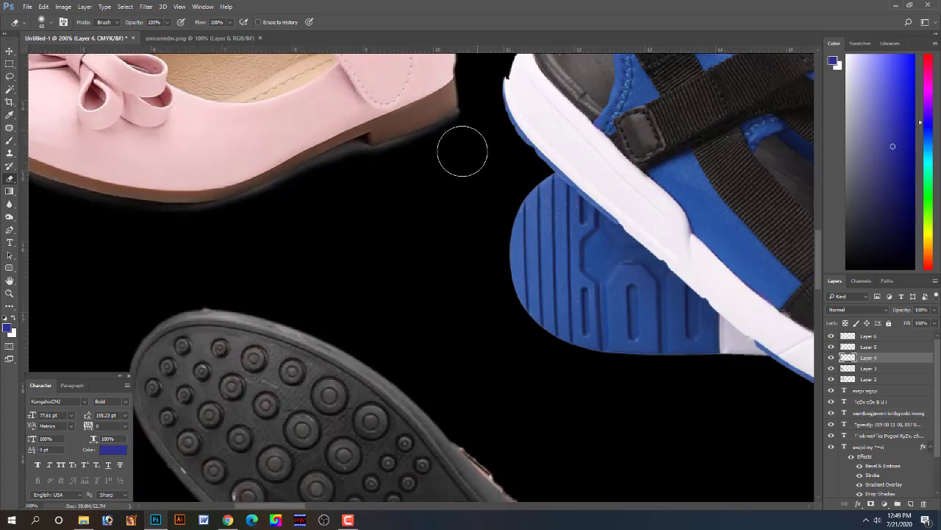
scroll(431, 275, down, 1)
scroll(431, 275, down, 1)
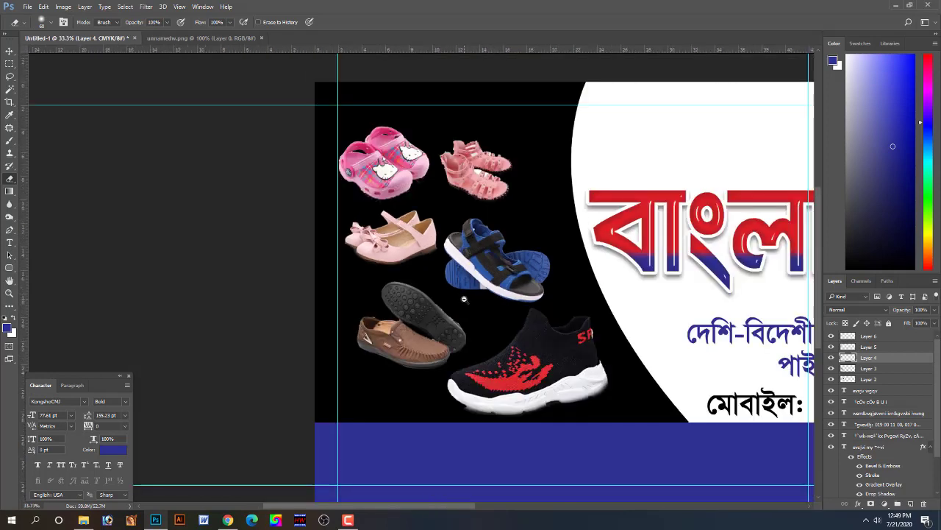
scroll(431, 275, down, 1)
click(8, 51)
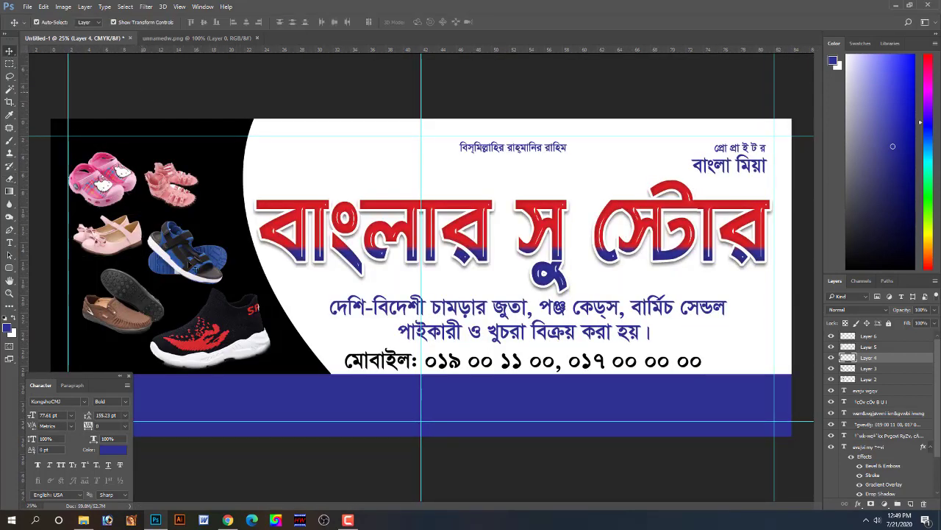
click(206, 470)
Step: Replace the Google Images shoe search with a search for 'background'
click(226, 520)
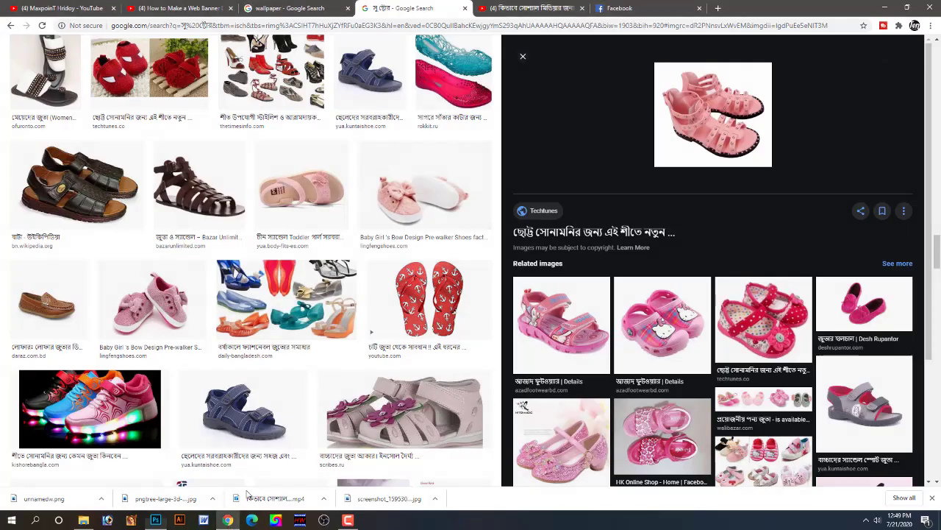
scroll(243, 167, down, 5)
scroll(237, 165, down, 5)
scroll(237, 165, down, 5)
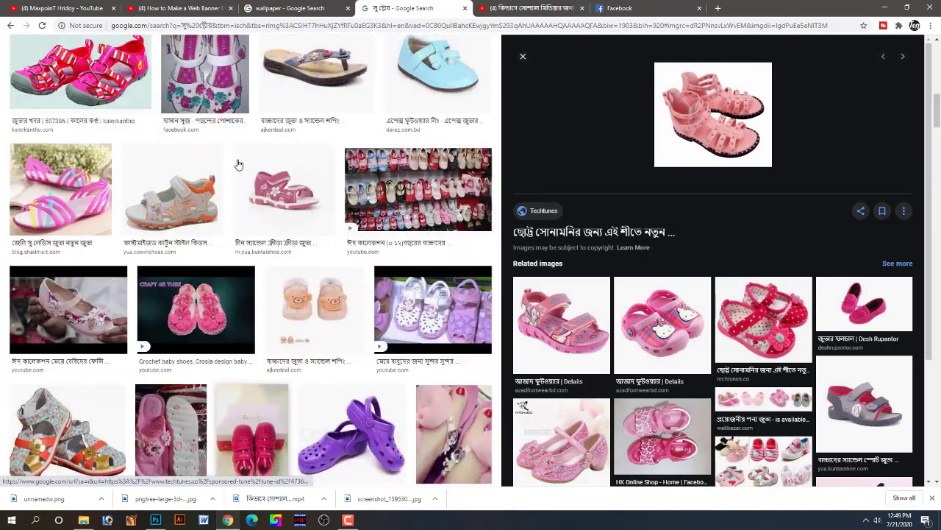
scroll(237, 165, down, 5)
scroll(144, 76, up, 3)
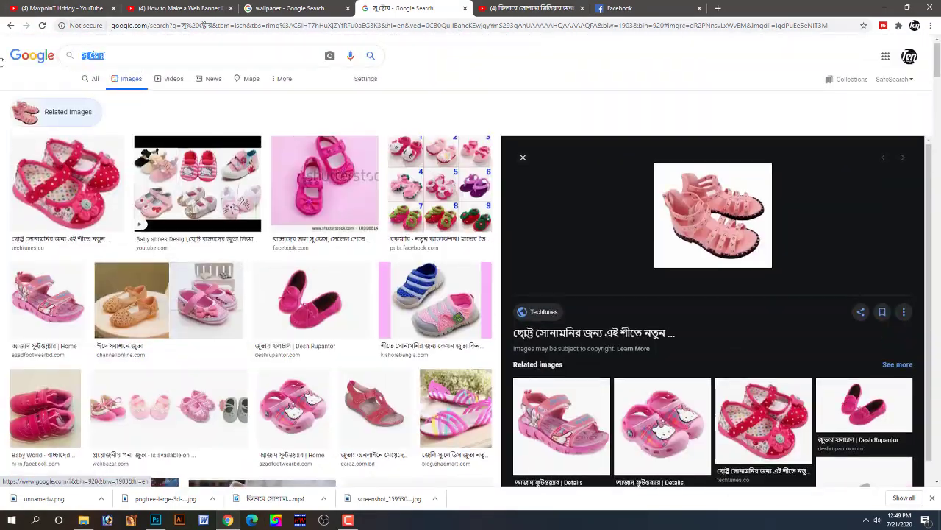
text(b)
key(Down)
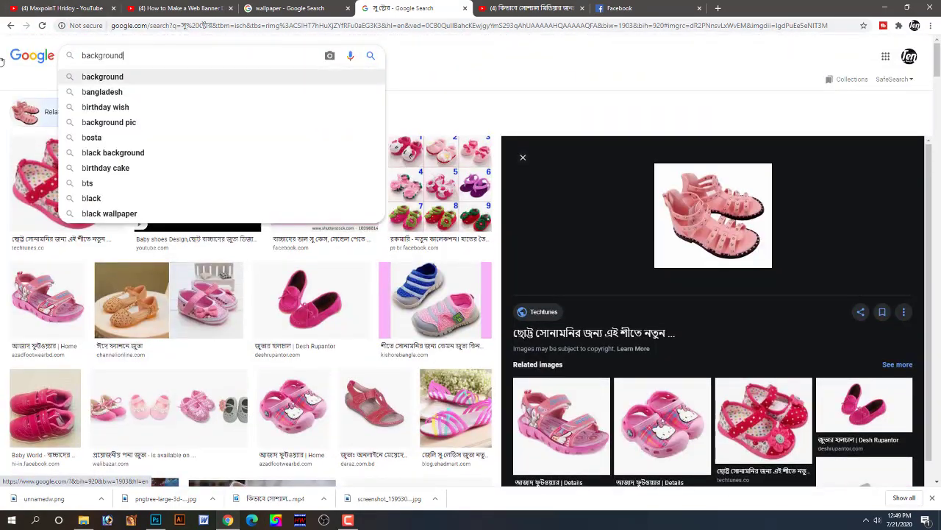
key(Return)
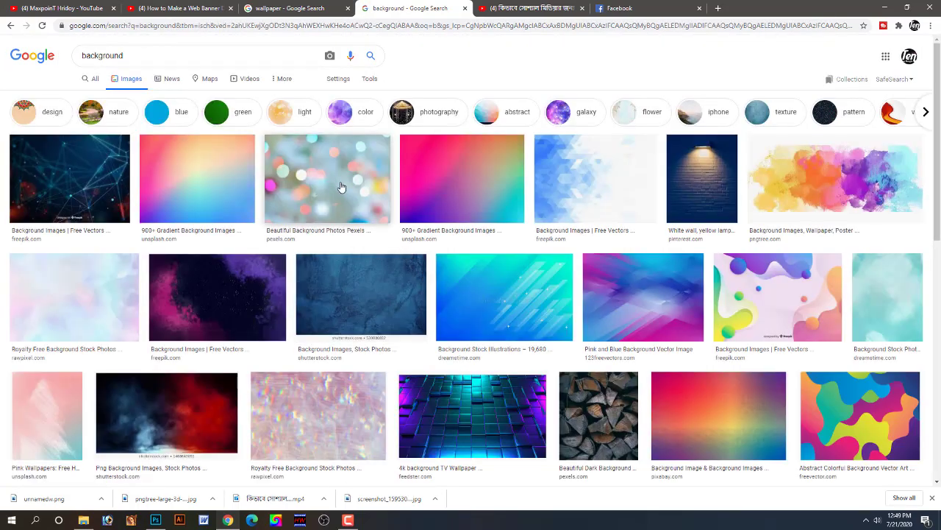
Step: Preview bokeh, blue network and pink-and-blue background images and their related results
click(340, 185)
click(196, 124)
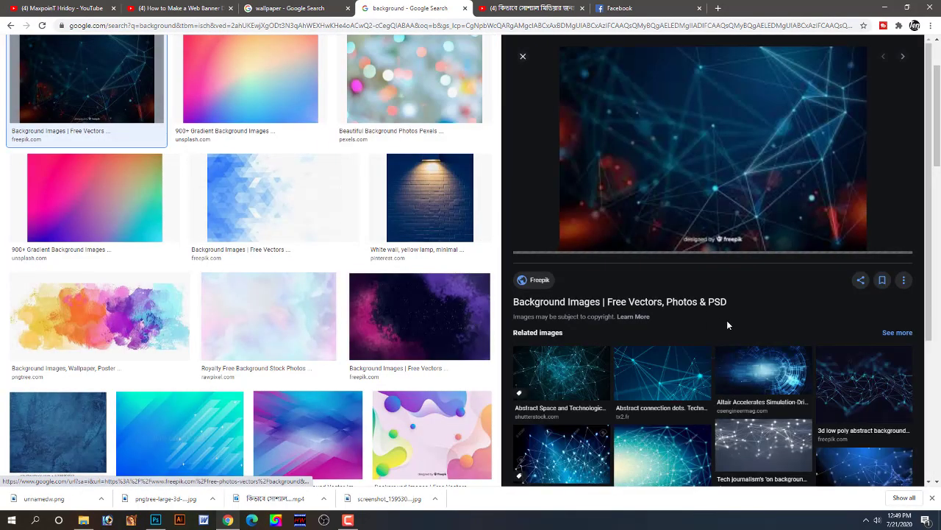
scroll(581, 365, down, 3)
scroll(385, 368, down, 2)
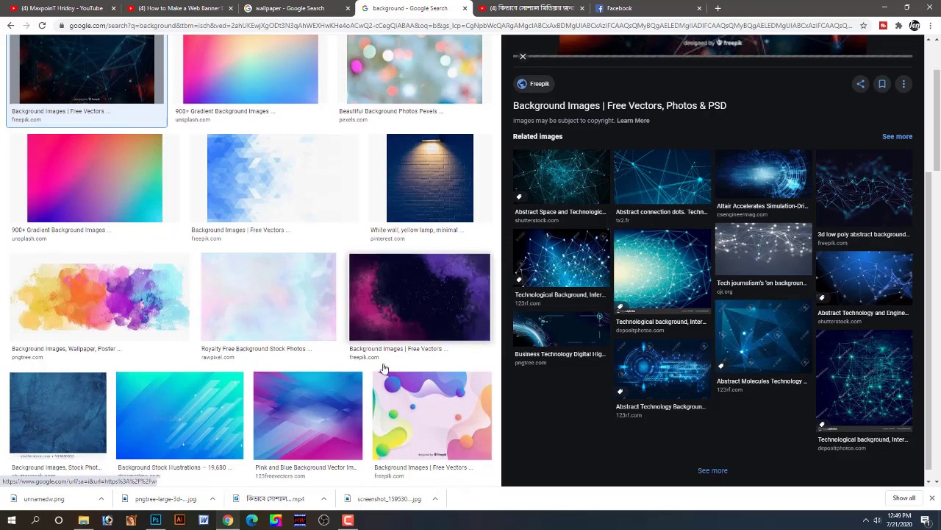
click(327, 306)
scroll(779, 357, down, 2)
scroll(804, 342, down, 1)
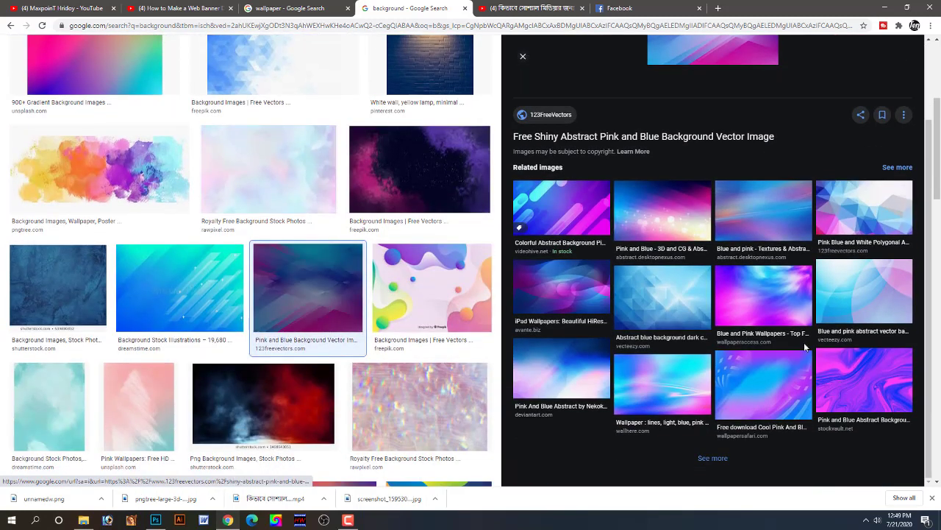
click(783, 293)
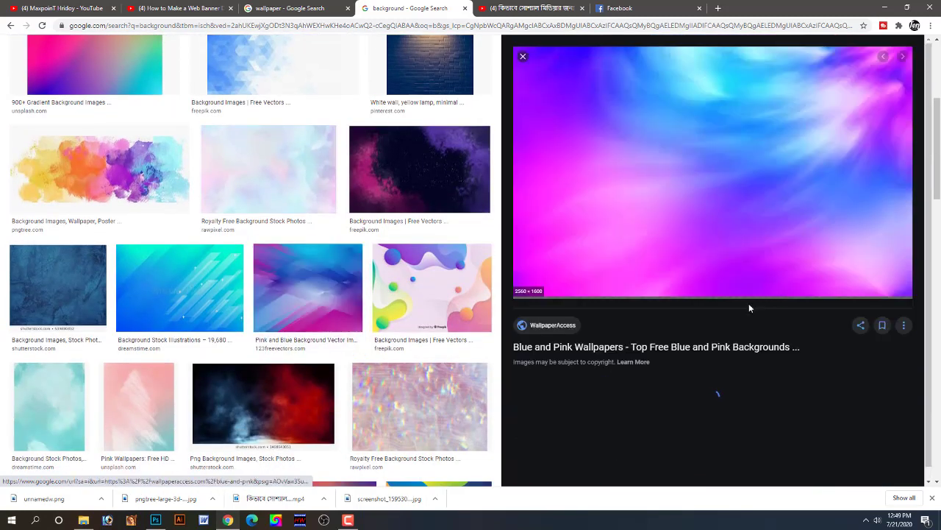
click(11, 25)
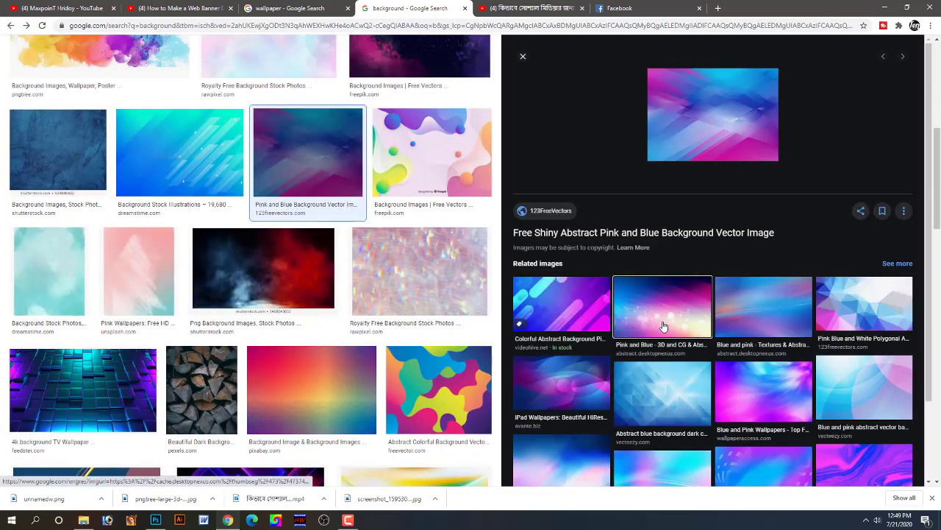
click(662, 326)
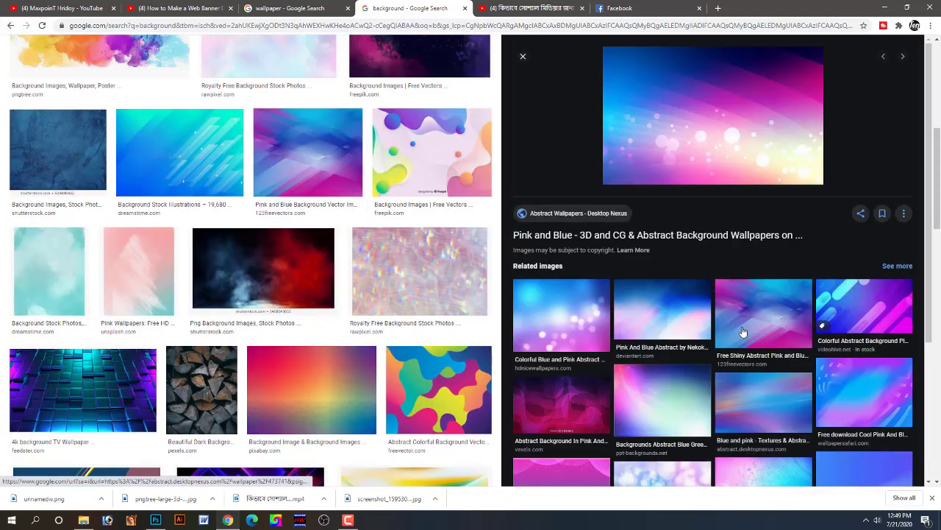
Step: Preview the pink-blue glitter, turquoise bokeh and Freepik flowing-shapes backgrounds
right_click(724, 130)
scroll(682, 384, down, 1)
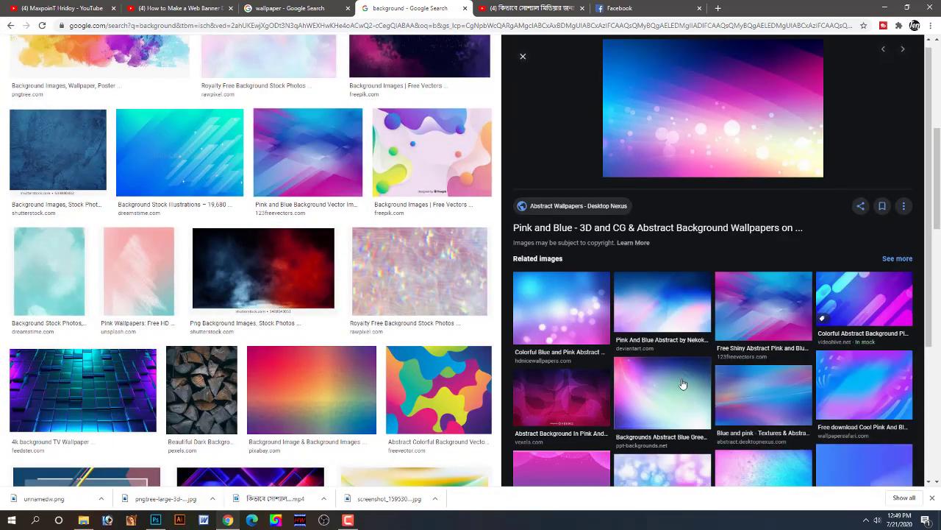
scroll(683, 384, down, 3)
click(674, 301)
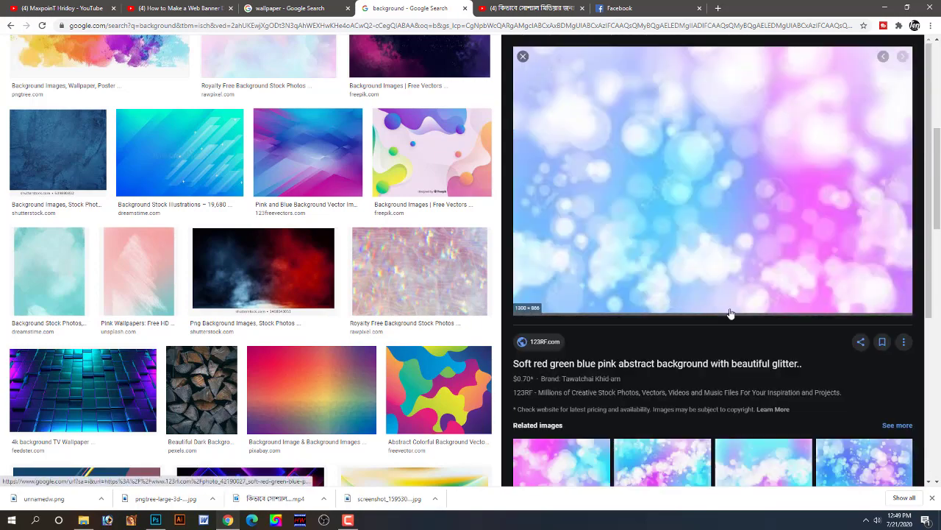
scroll(802, 358, down, 4)
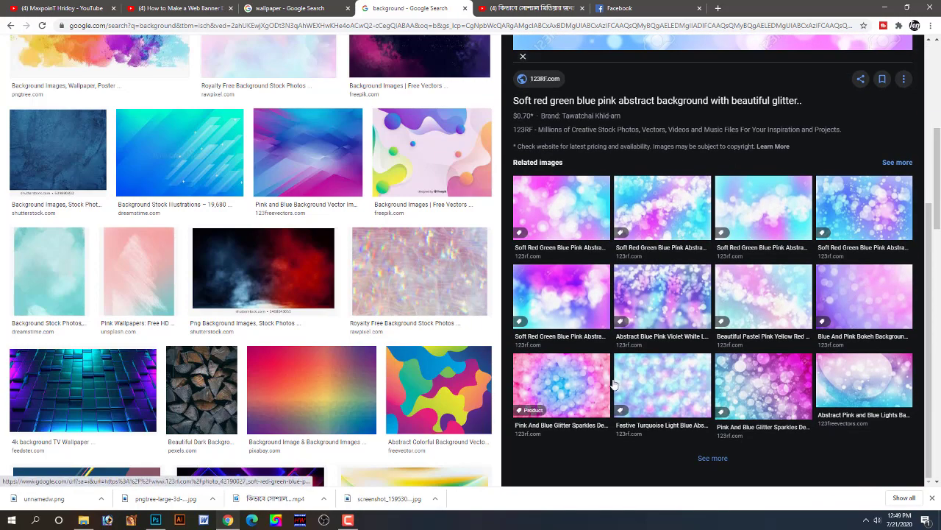
click(616, 384)
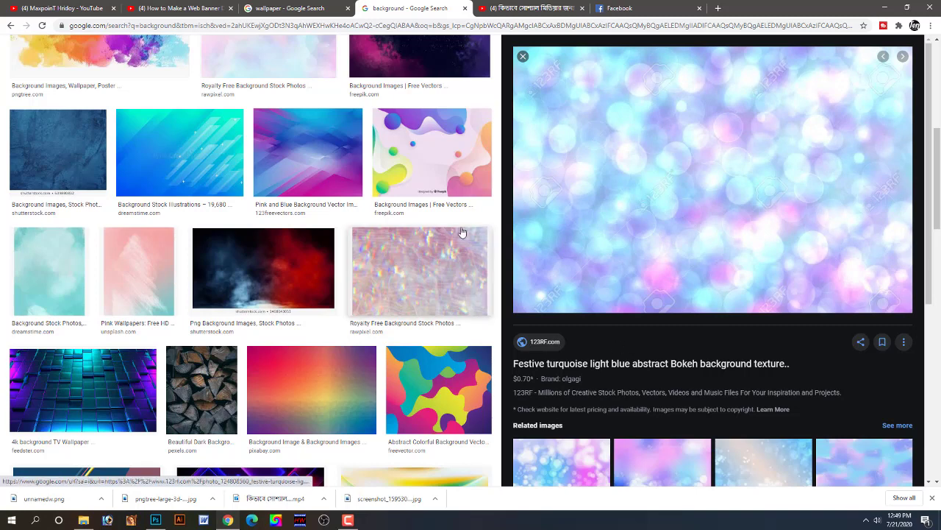
click(420, 152)
scroll(803, 405, down, 3)
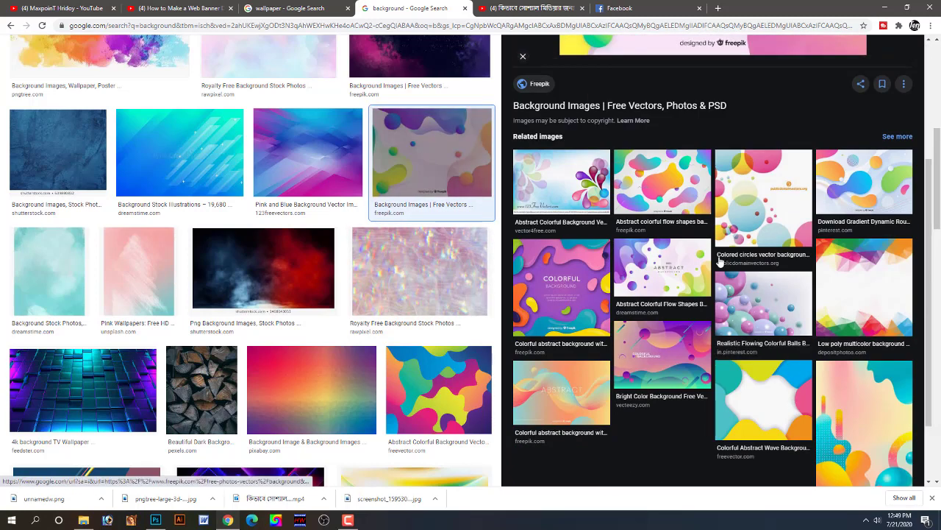
scroll(311, 273, down, 5)
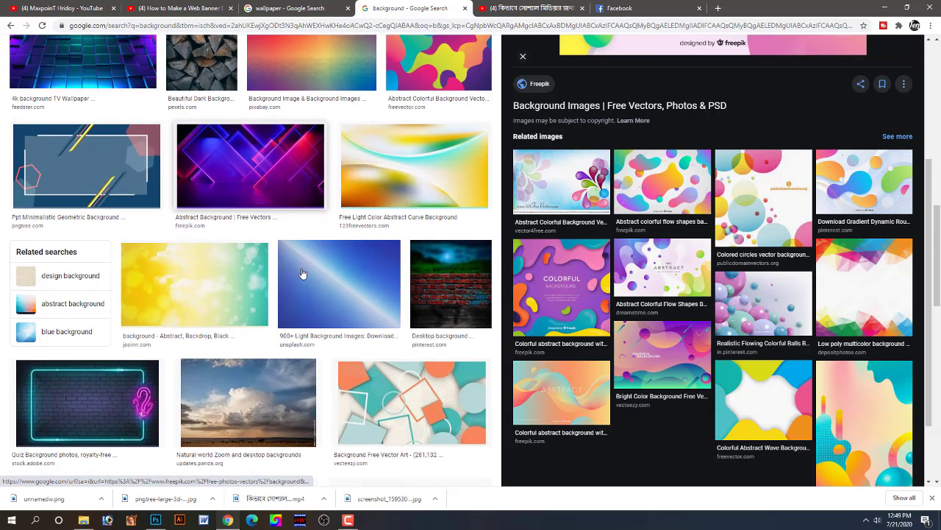
scroll(308, 274, up, 3)
Step: Browse several light and yellow abstract curve background previews
click(423, 324)
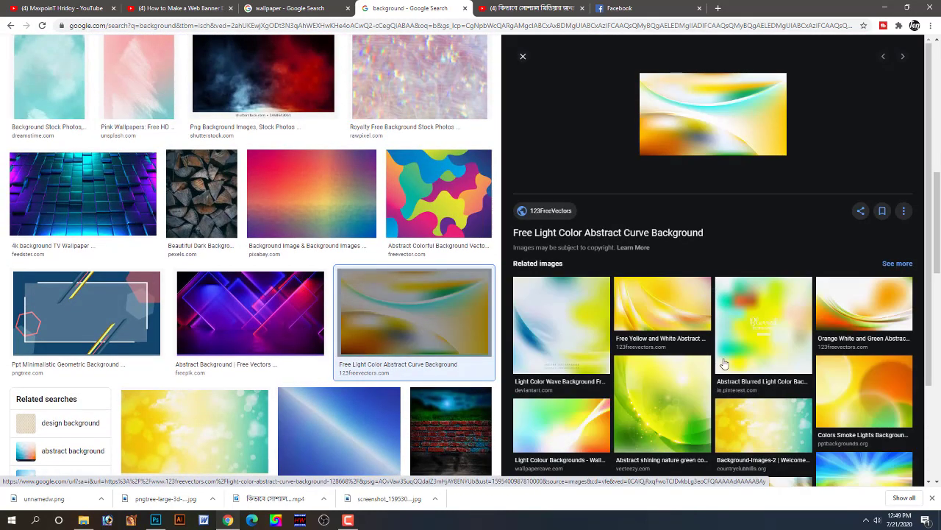
click(659, 301)
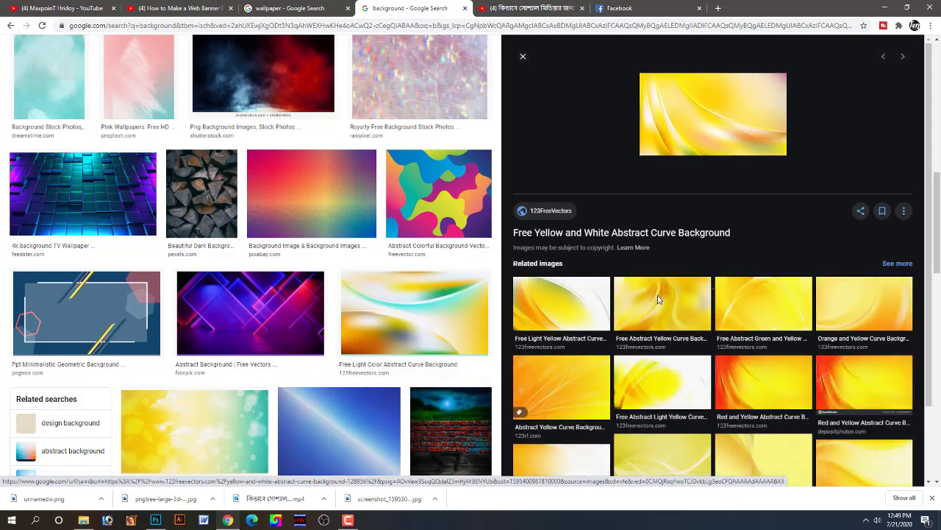
click(595, 385)
scroll(691, 360, down, 2)
scroll(725, 379, down, 2)
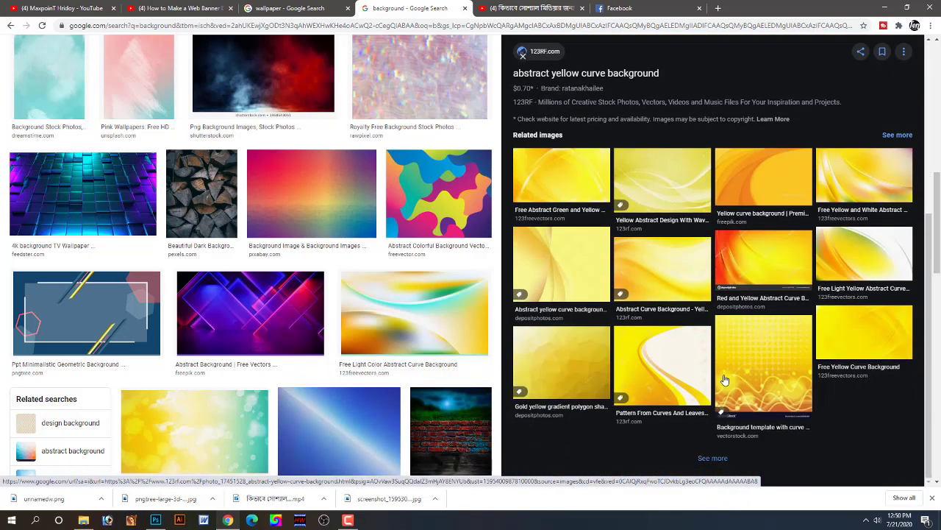
click(669, 355)
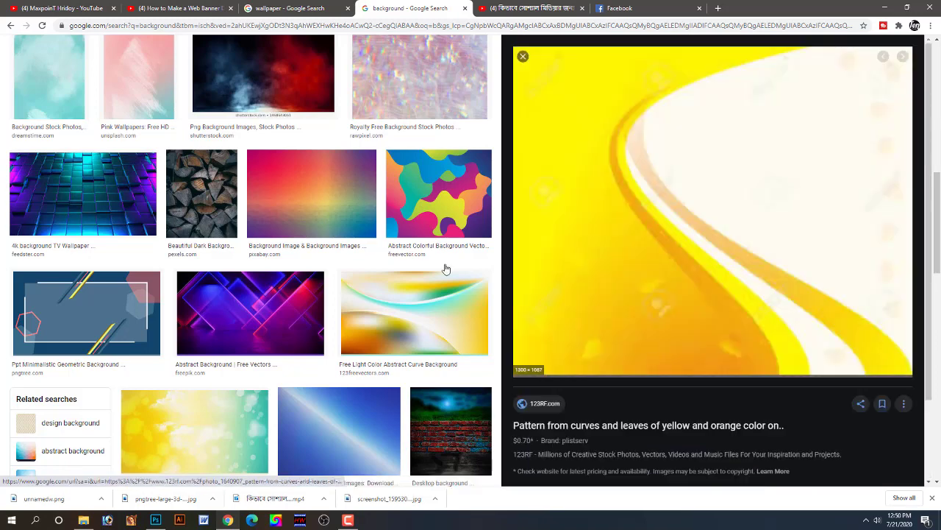
click(11, 26)
click(11, 26)
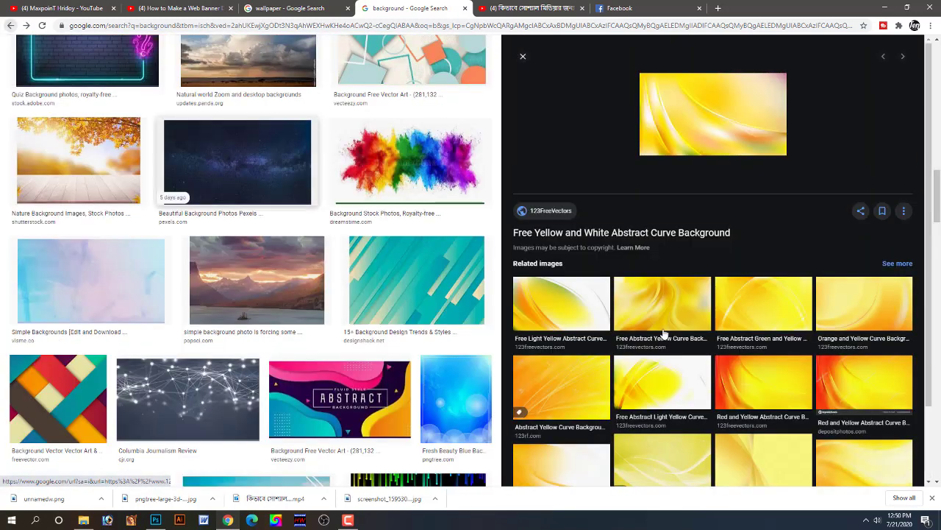
scroll(662, 294, down, 1)
click(566, 220)
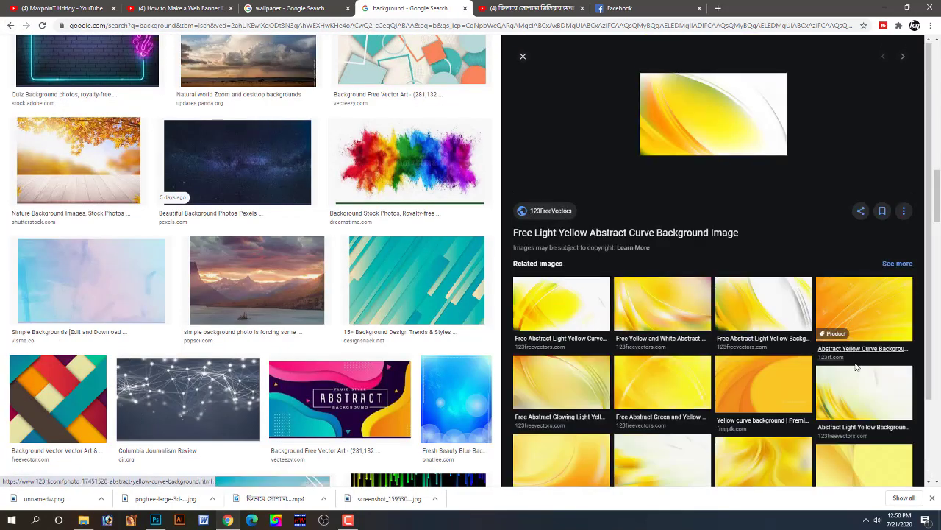
Step: Preview diagonal-stripe and colourful backgrounds, ending on the colourful gradient PPT background
scroll(830, 357, down, 1)
click(422, 273)
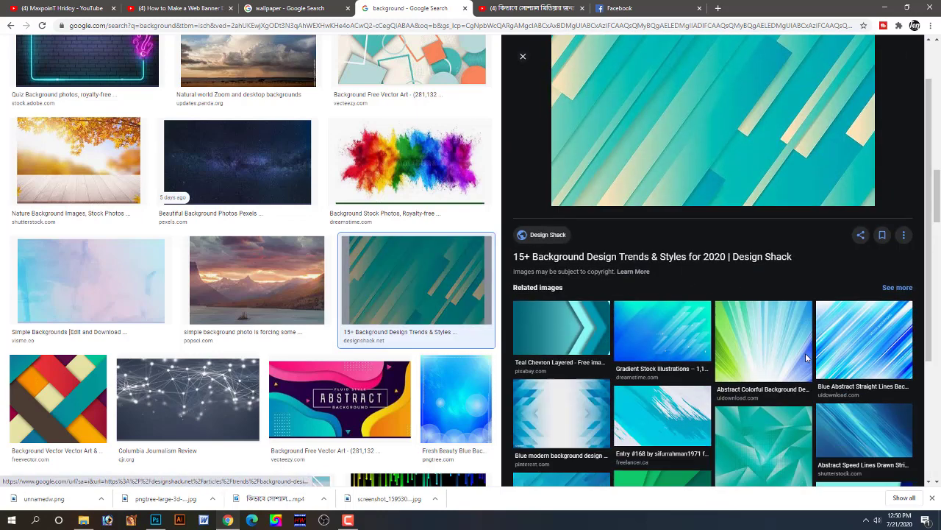
scroll(806, 356, down, 2)
click(762, 202)
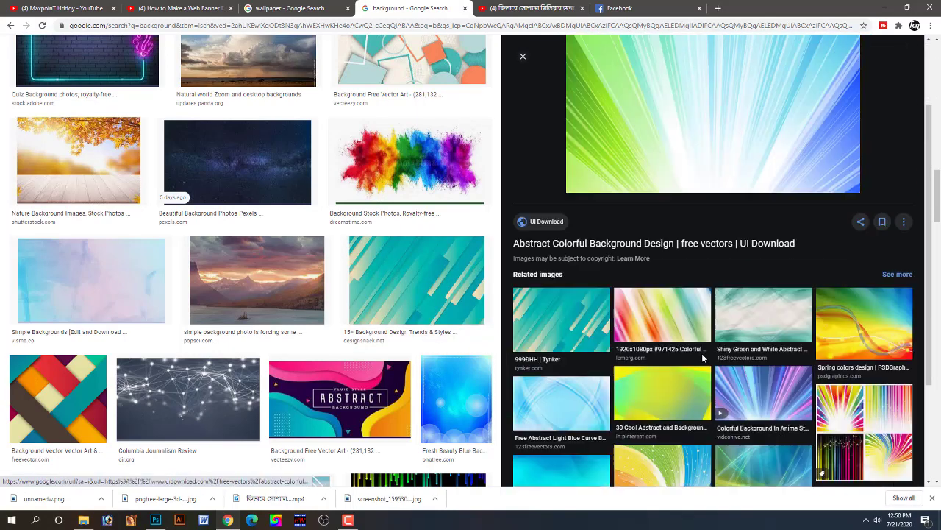
scroll(668, 241, down, 2)
click(669, 228)
scroll(667, 309, down, 3)
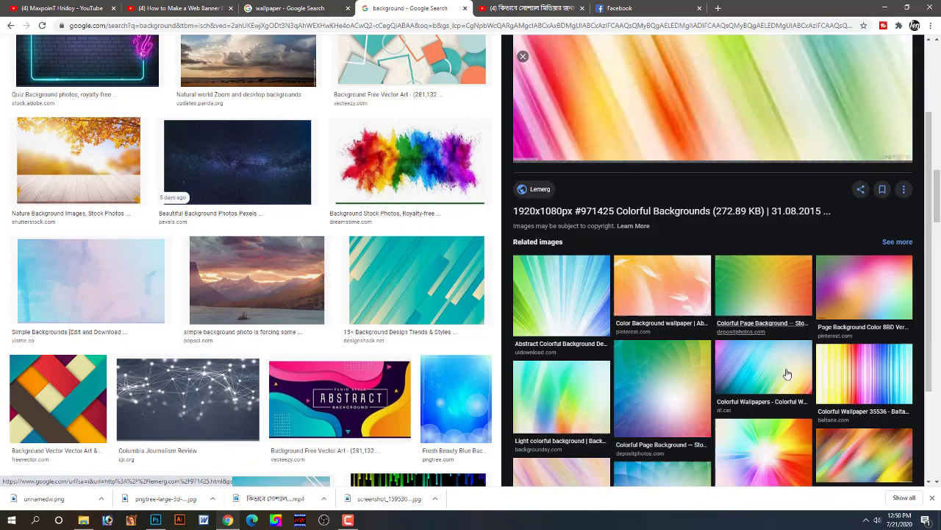
scroll(784, 353, down, 1)
click(781, 320)
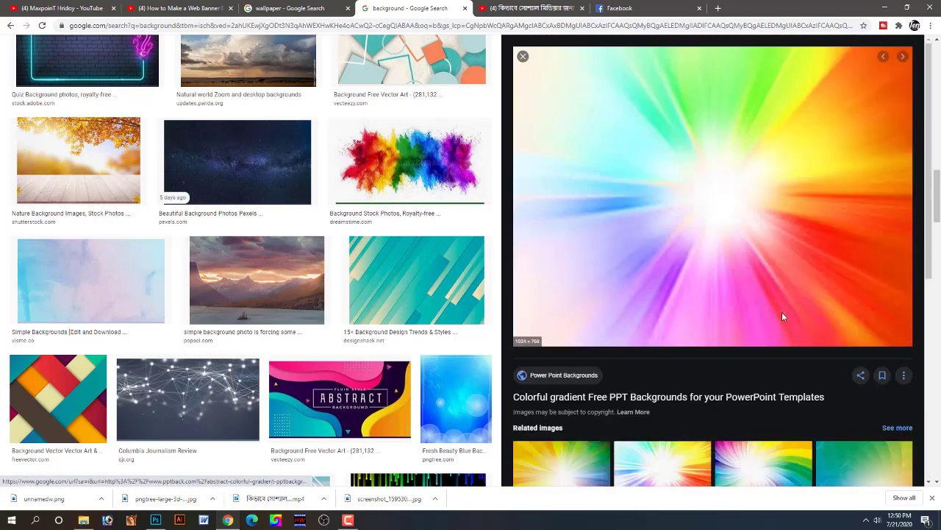
scroll(780, 318, down, 4)
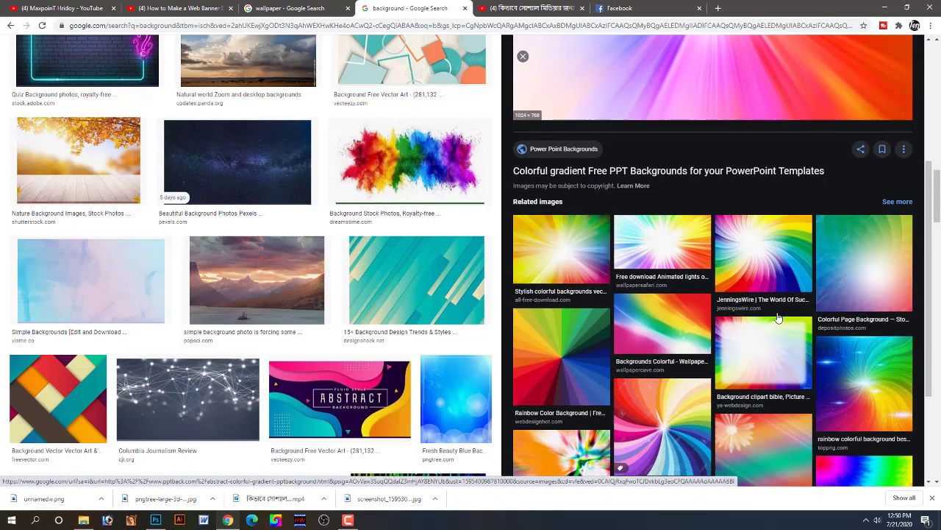
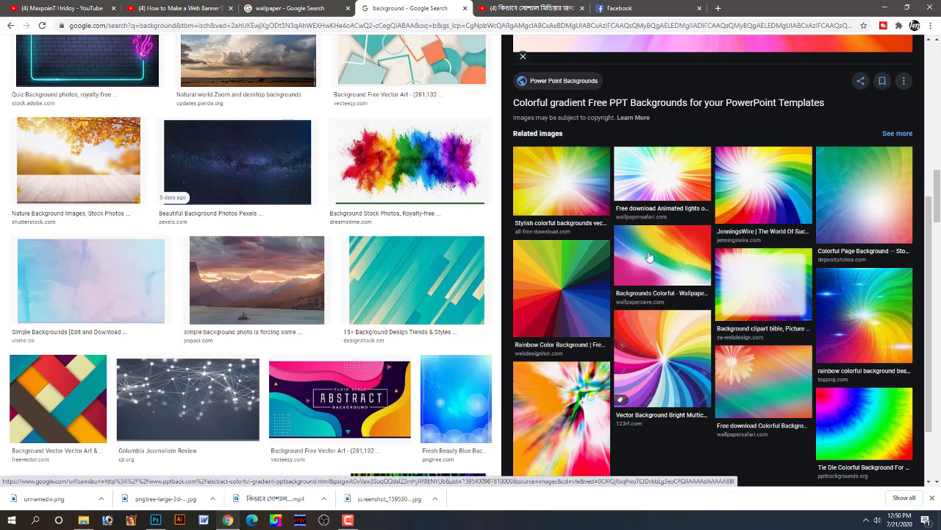
Step: Preview several colorful wallpapers and copy the Abstract Yellow On Pink wallpaper image
click(632, 276)
scroll(851, 354, down, 3)
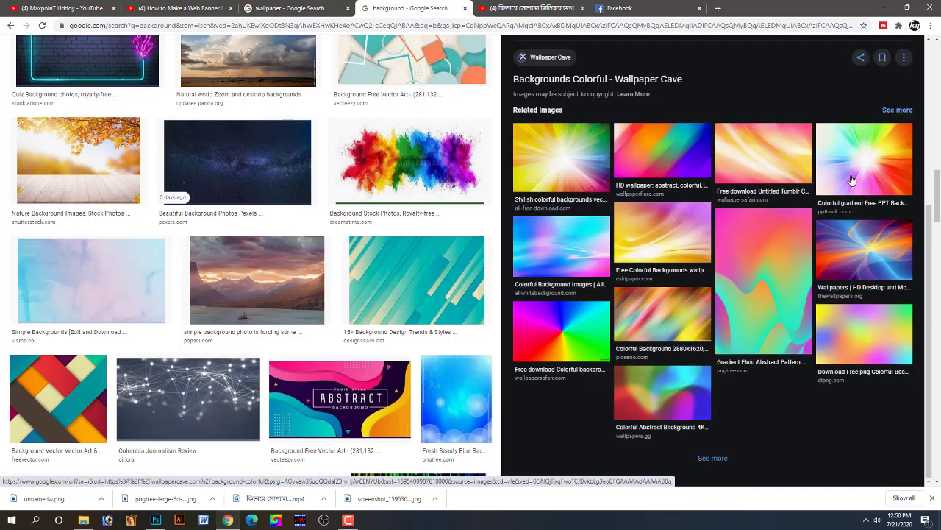
click(752, 153)
scroll(831, 375, down, 3)
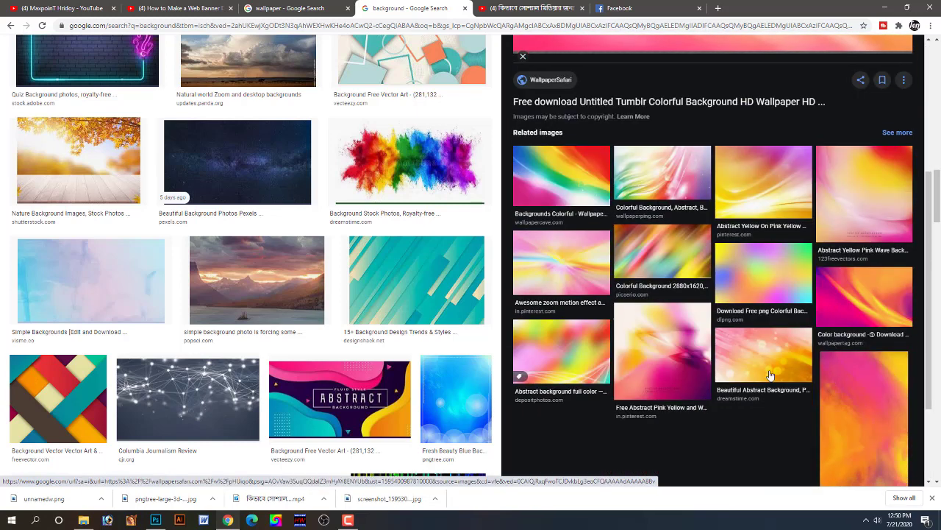
scroll(735, 346, down, 1)
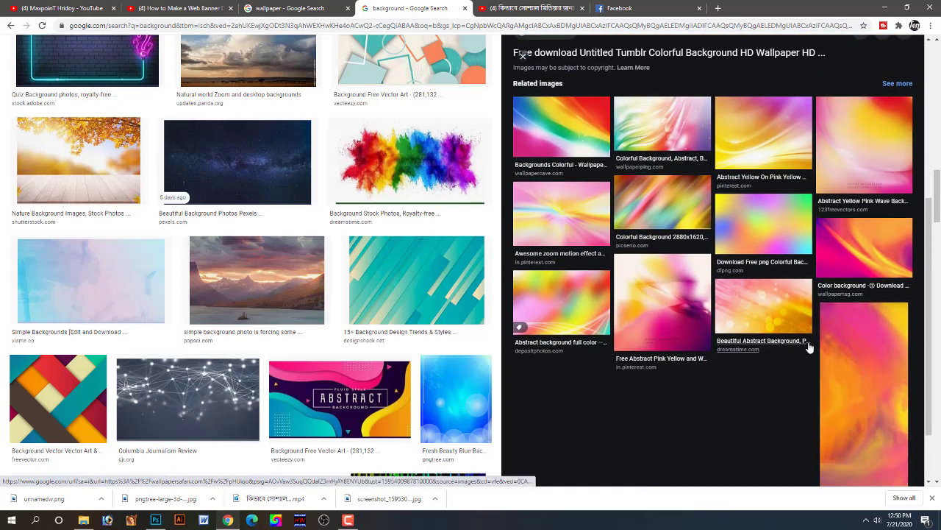
click(749, 308)
scroll(682, 309, down, 3)
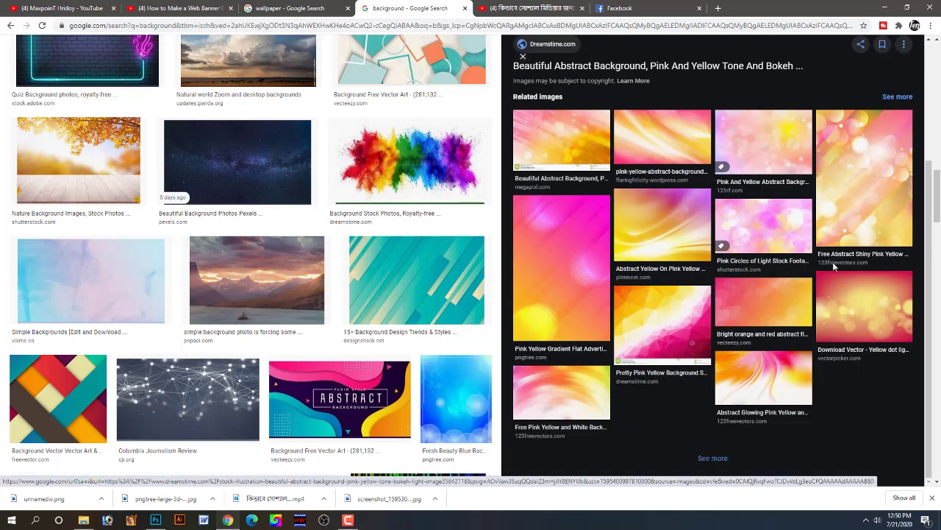
click(681, 230)
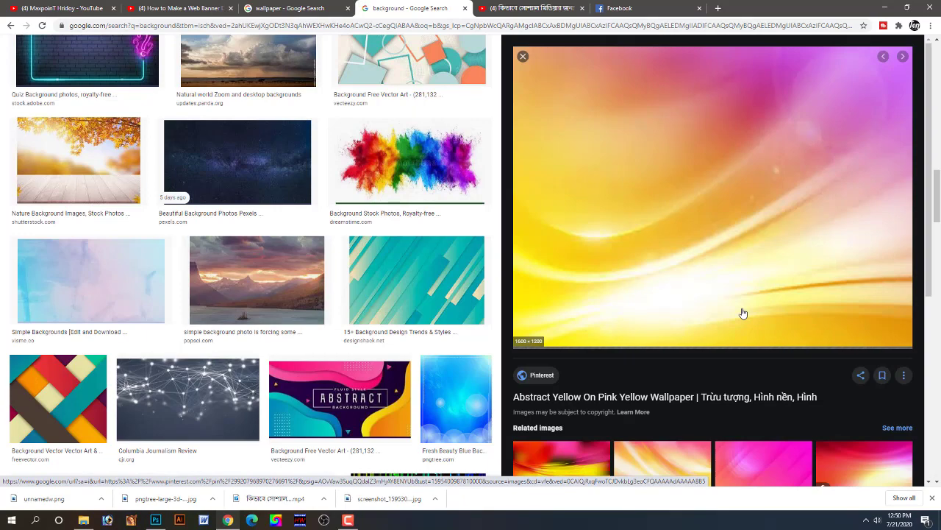
scroll(733, 316, down, 4)
scroll(646, 324, up, 4)
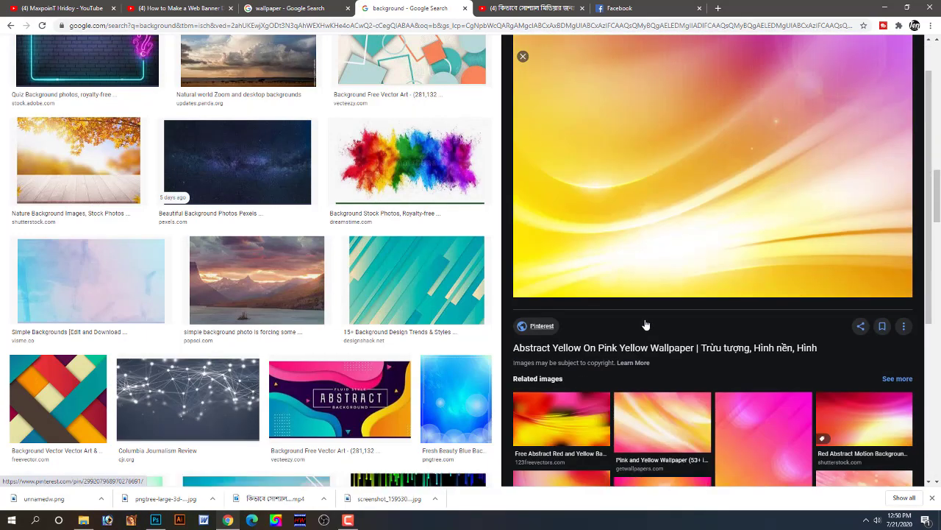
right_click(699, 243)
click(747, 346)
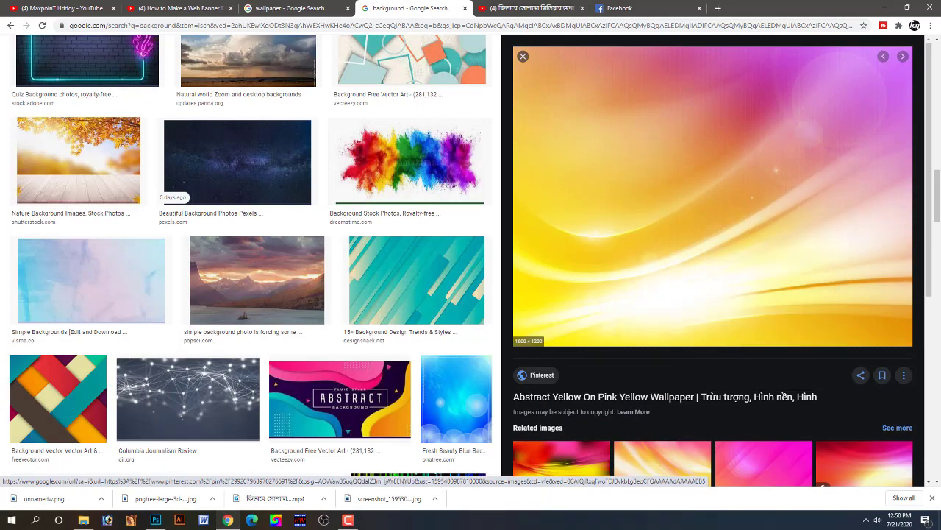
Step: Preview two more red-yellow abstract backgrounds, then bring the Photoshop banner back up
scroll(612, 452, down, 3)
click(579, 287)
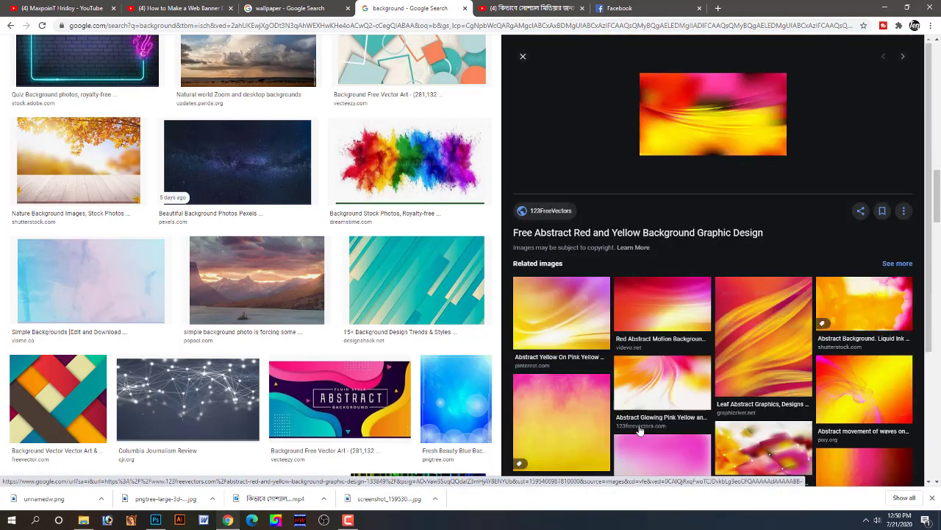
scroll(736, 382, down, 2)
click(763, 355)
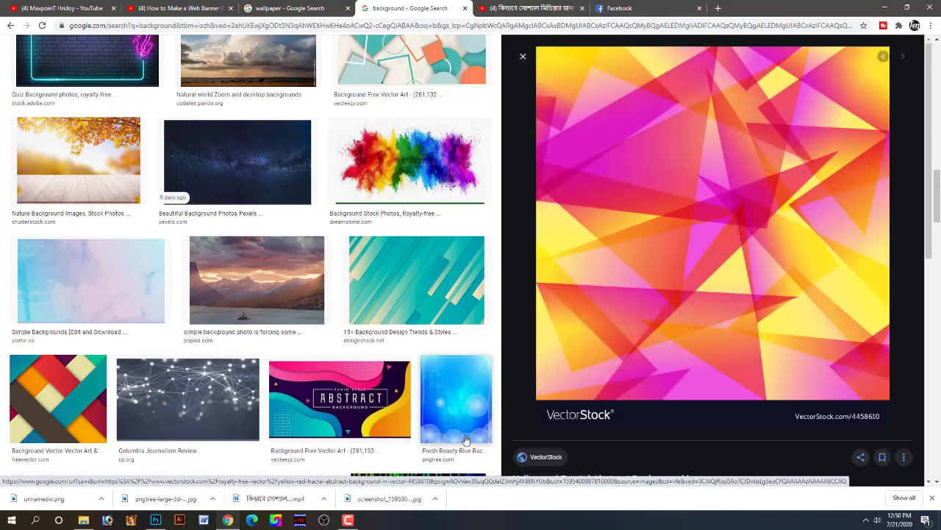
click(156, 520)
Step: Paste the wallpaper into the banner, enlarge it, and position it over the left side
key(ctrl+v)
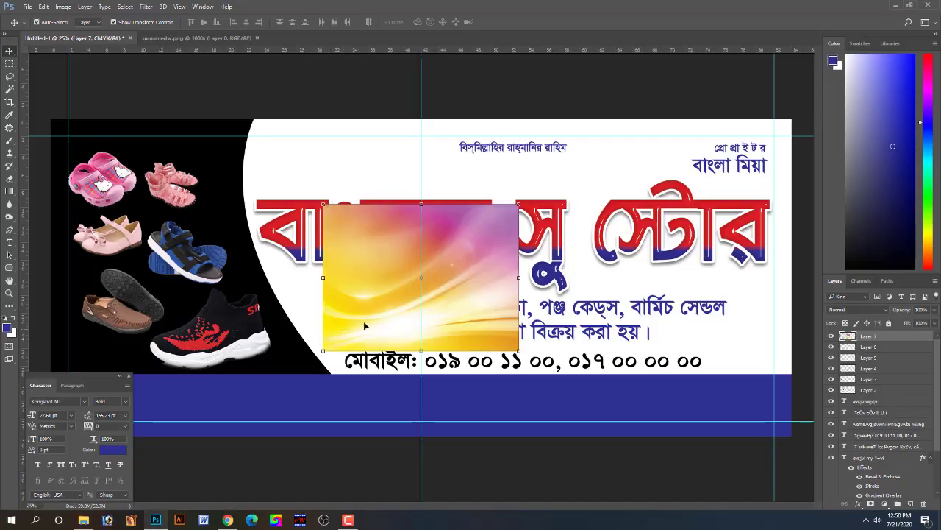
drag(519, 351, 602, 430)
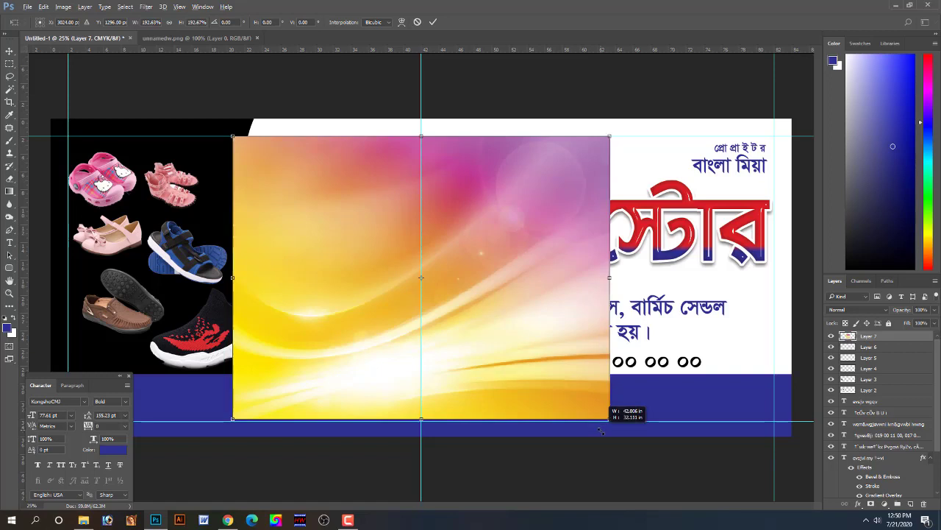
drag(602, 430, 613, 422)
drag(326, 235, 164, 235)
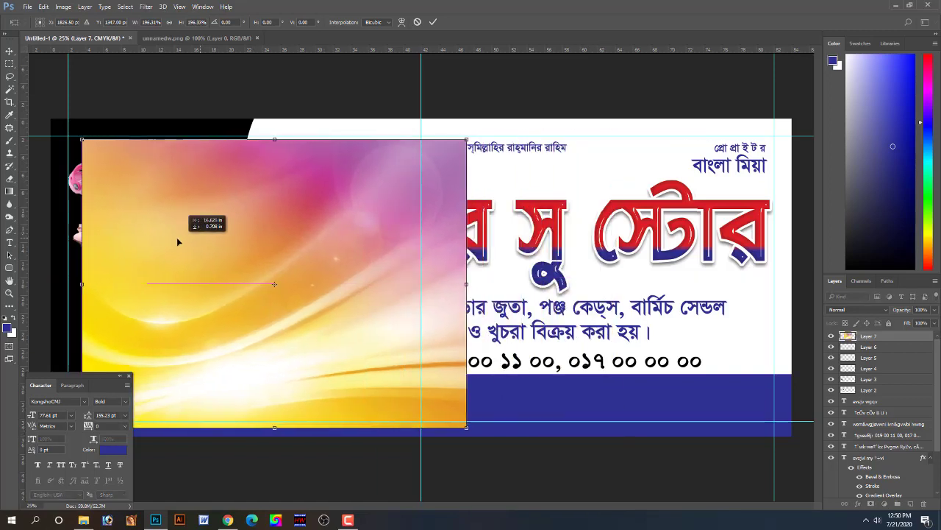
key(Return)
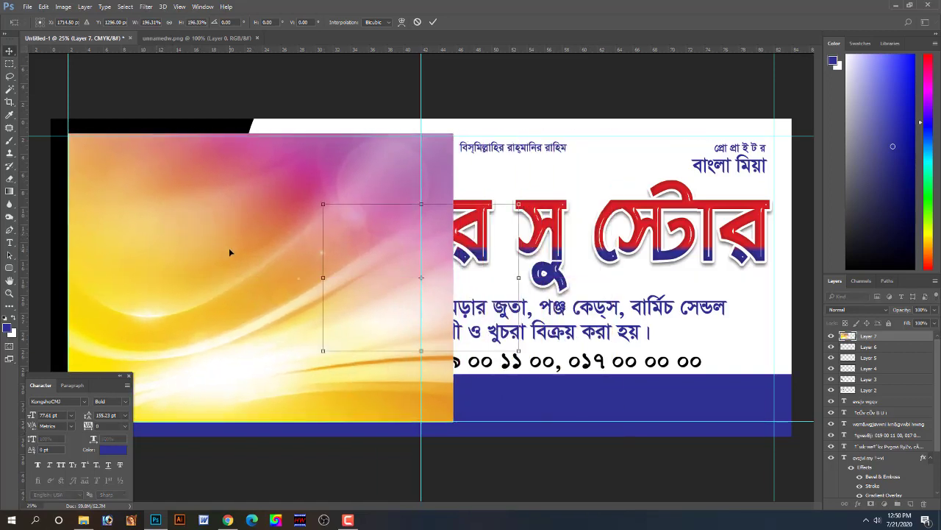
key(Down)
key(Down)
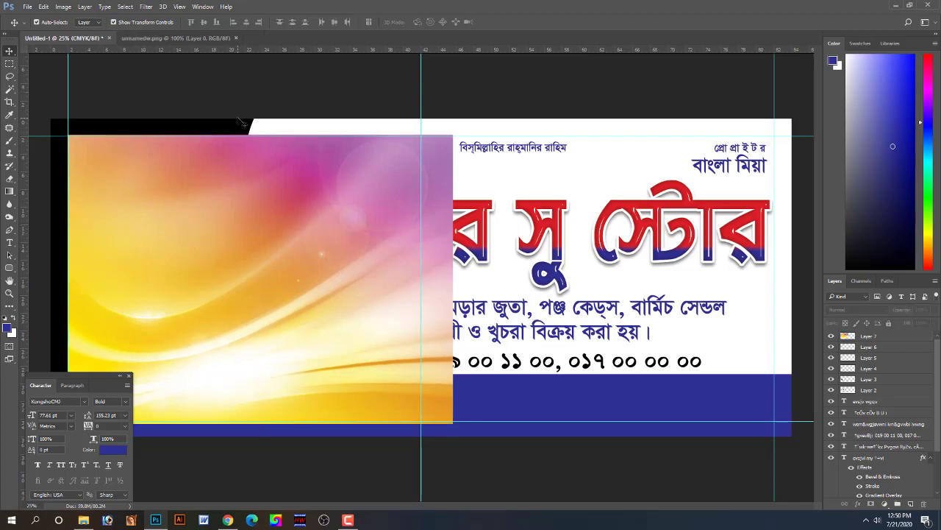
Step: Place the black curved shape directly beneath the wallpaper layer
click(239, 125)
key(ctrl+shift+])
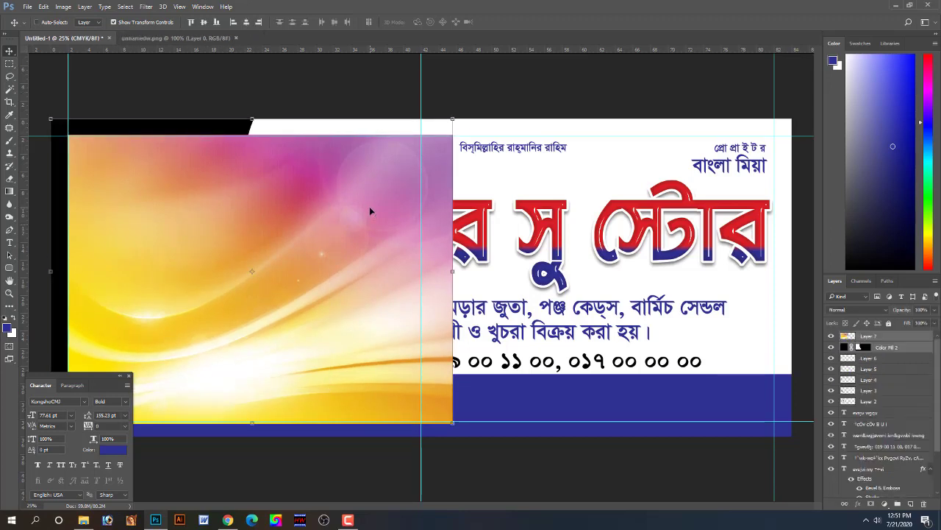
click(324, 193)
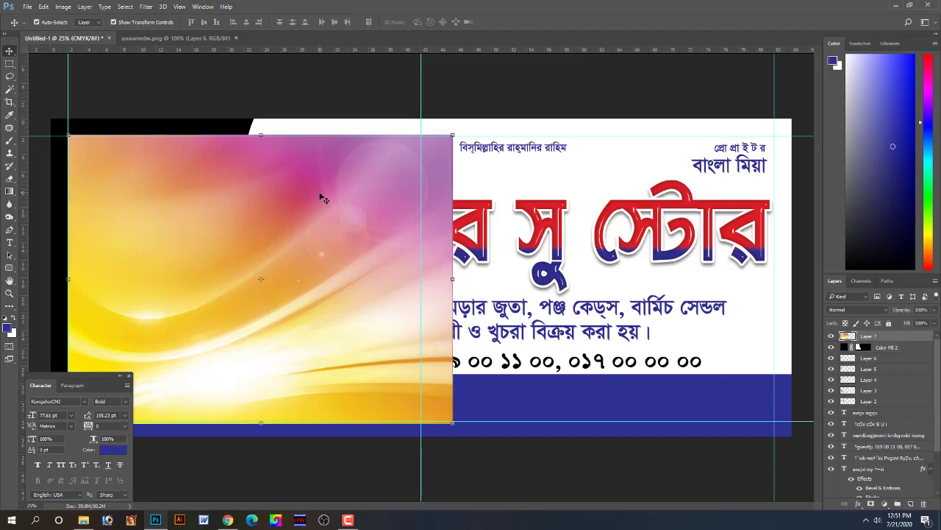
Step: Clip the wallpaper layer to the black curved shape
right_click(907, 337)
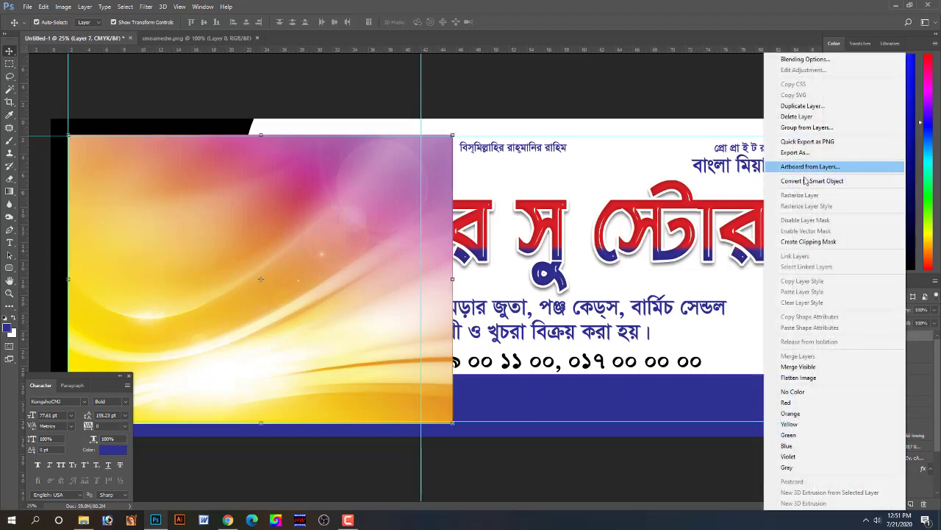
click(817, 241)
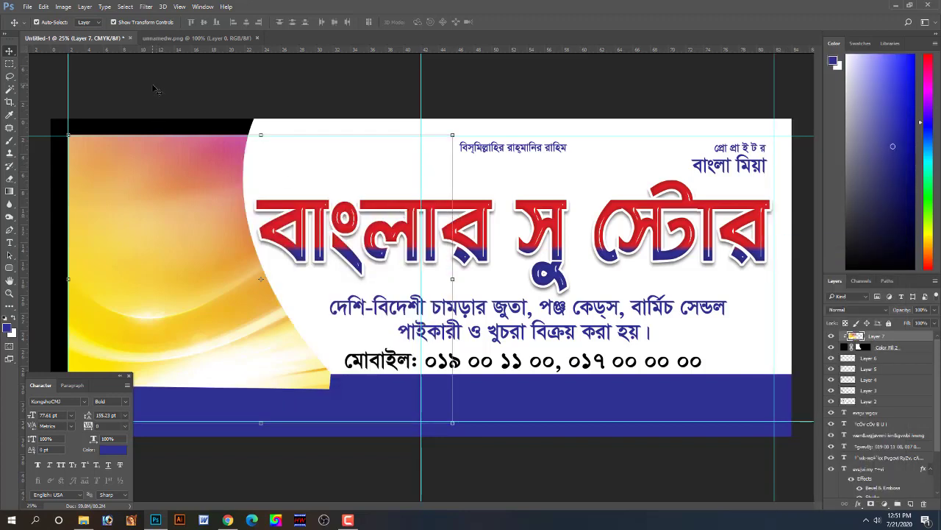
click(155, 89)
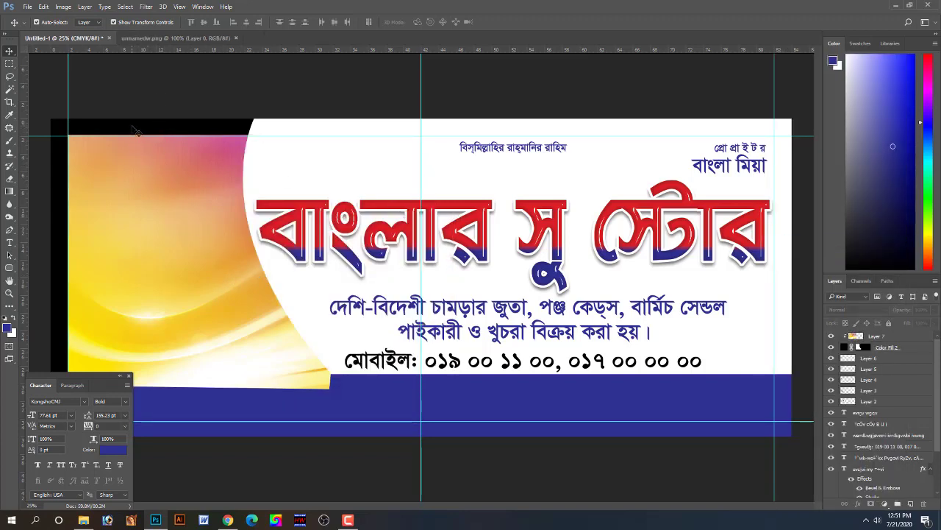
Step: Send the clipped wallpaper below the shoe photos in the layer stack
click(168, 236)
key(ctrl+shift+bracketleft)
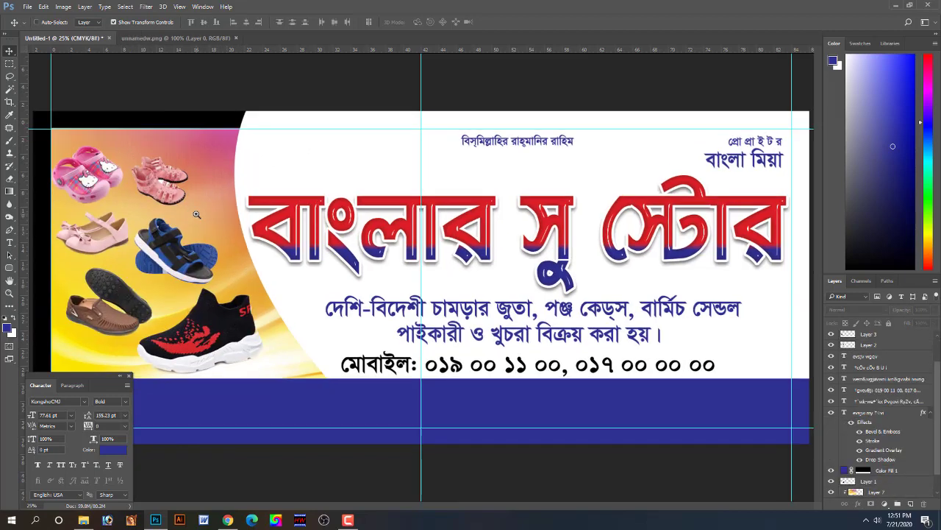
scroll(273, 168, up, 1)
scroll(289, 266, down, 1)
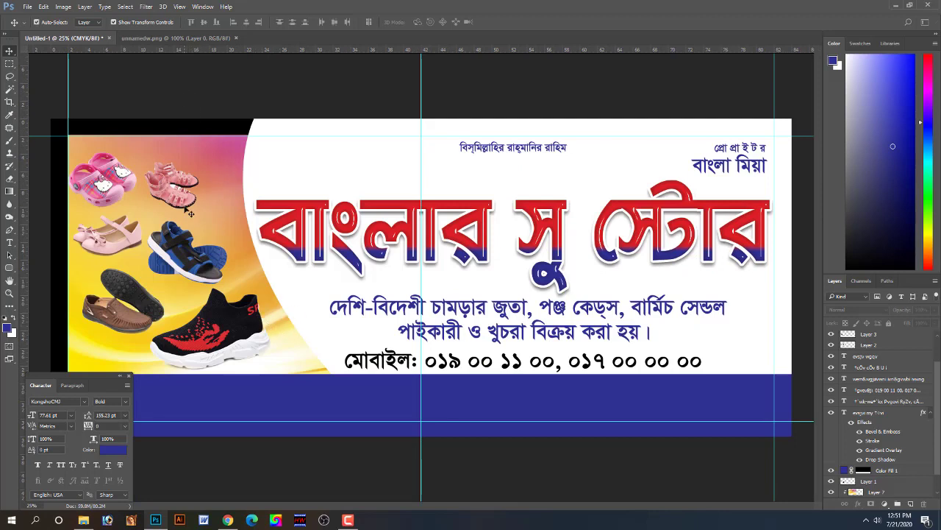
click(208, 220)
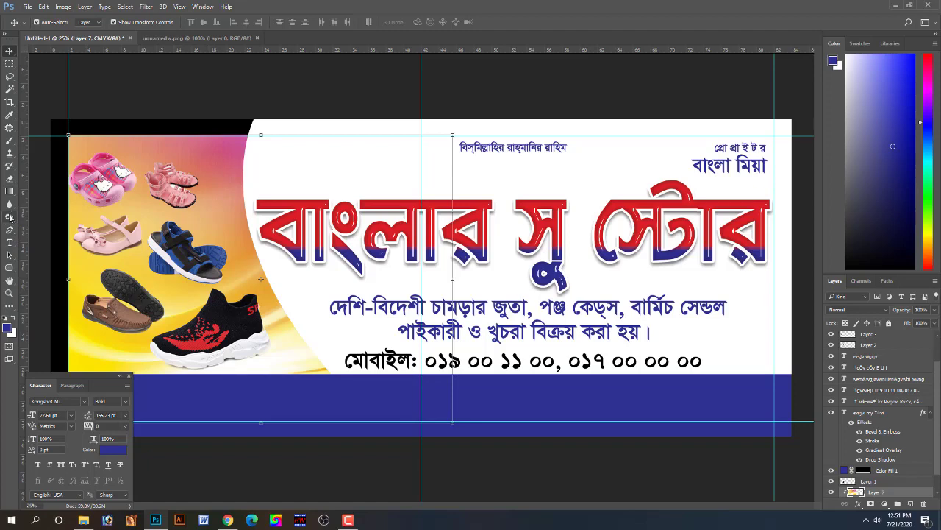
click(10, 179)
Step: Shift the wallpaper's hue toward yellow and brighten it slightly with Hue/Saturation
click(10, 51)
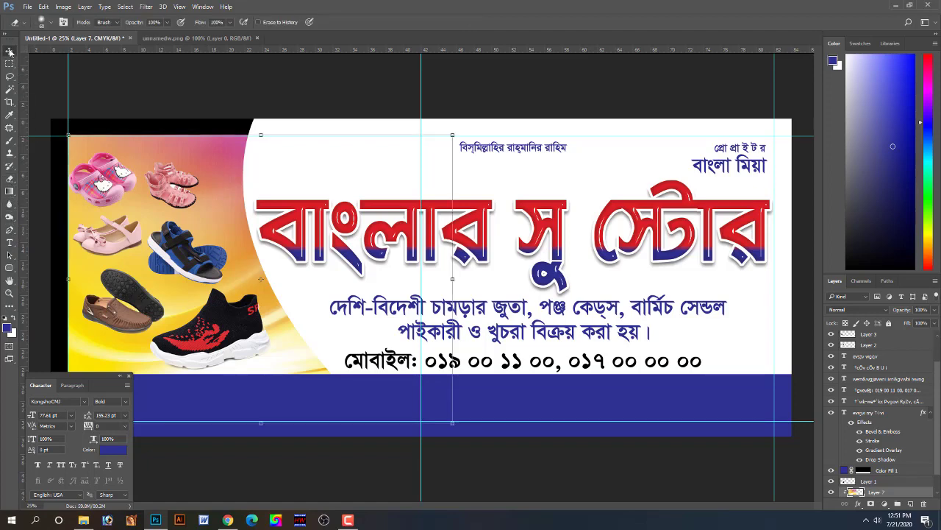
key(ctrl+u)
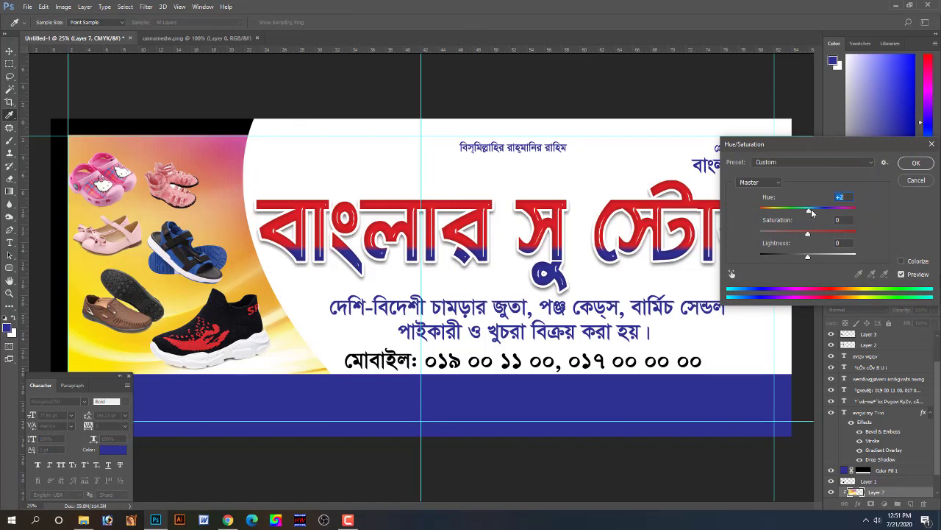
drag(812, 212, 819, 213)
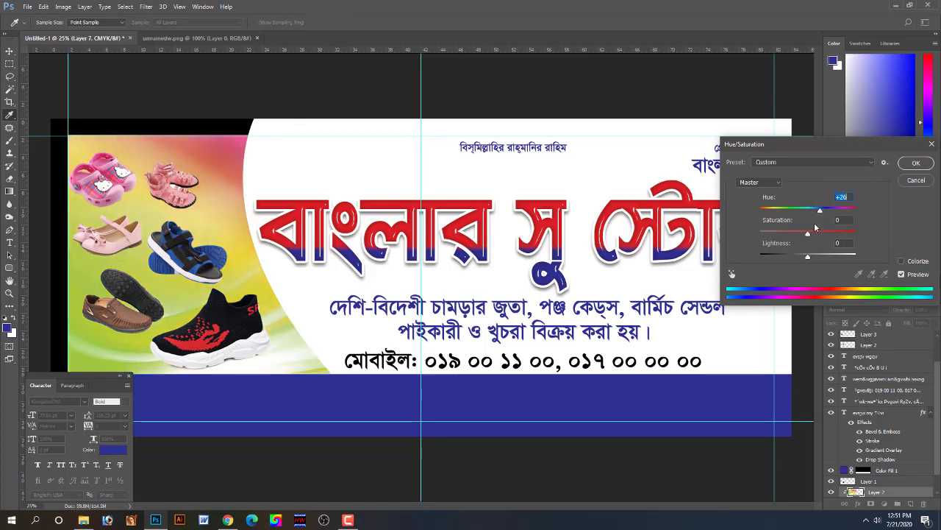
drag(809, 260, 815, 258)
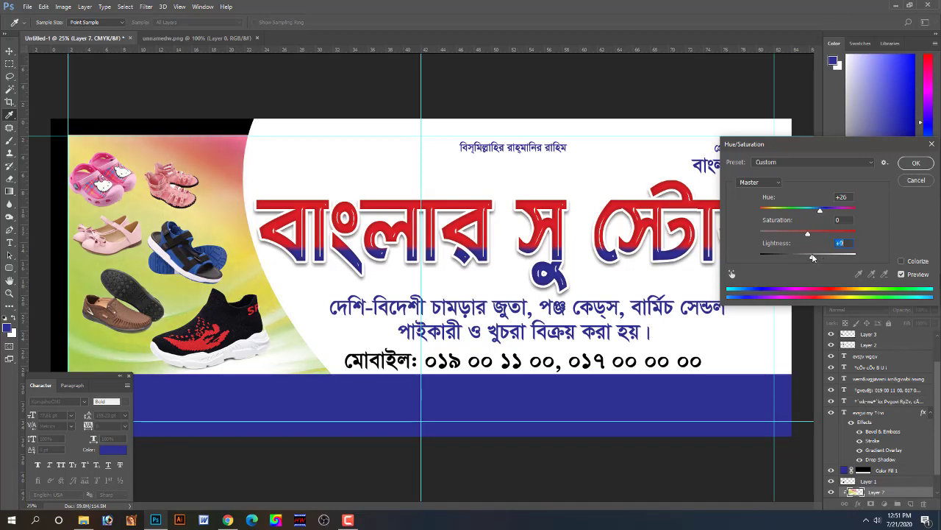
key(Return)
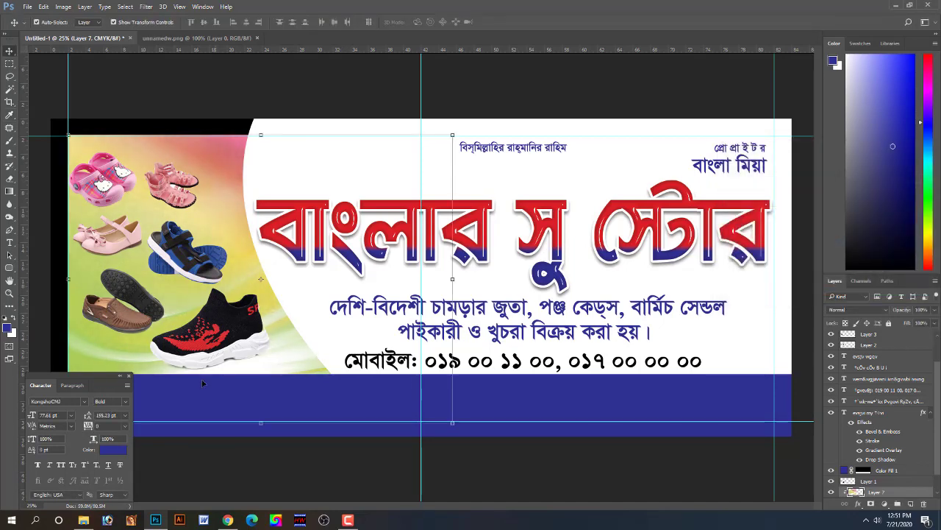
Step: Try darkening with Levels, then cancel and undo so the panel shows plain black
key(ctrl+l)
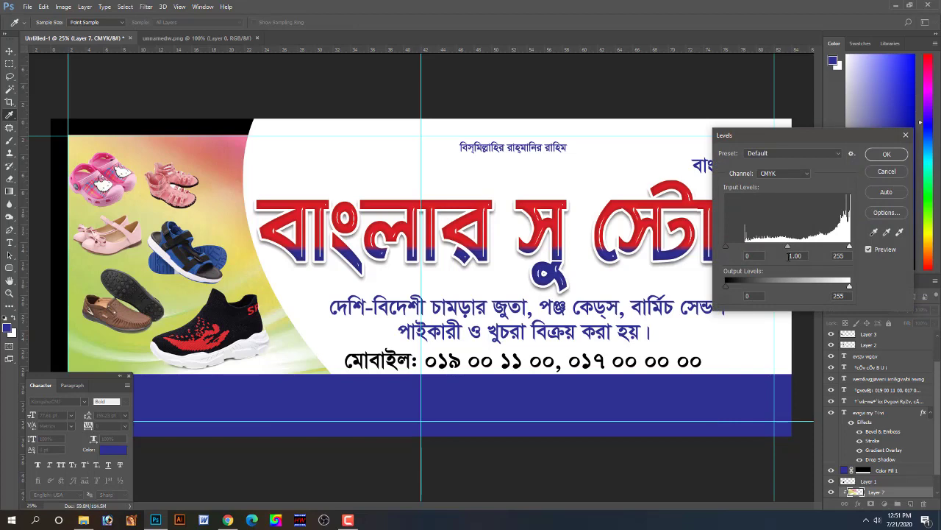
drag(792, 252, 799, 253)
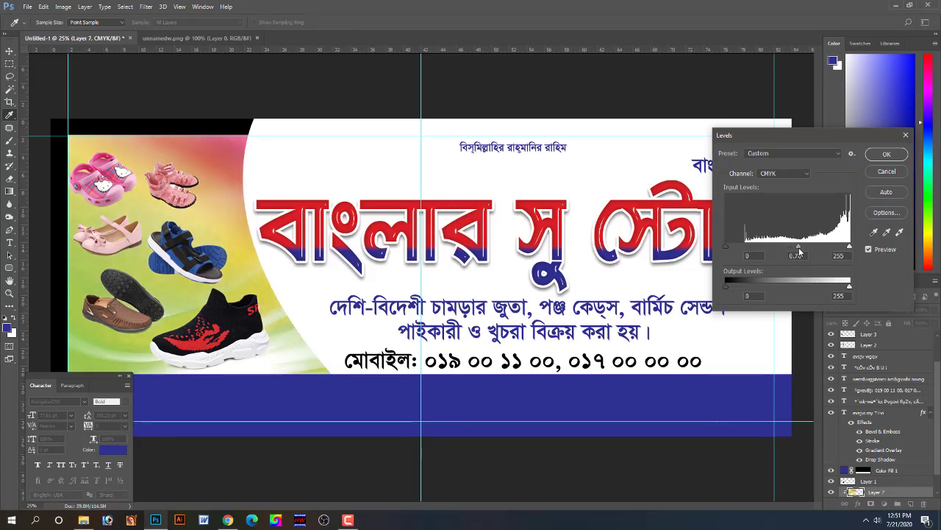
key(Escape)
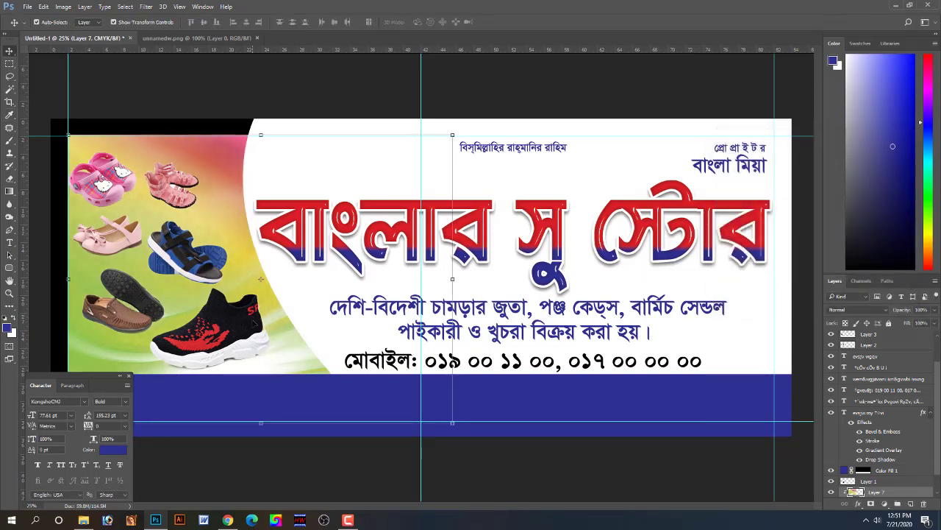
key(ctrl+z)
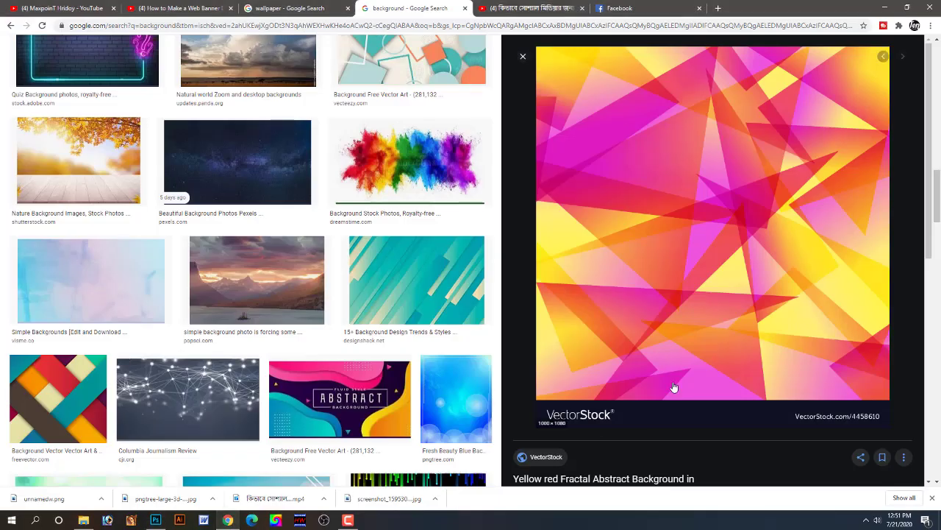
Step: Browse more background results and copy the Orange Red Yellow background image
click(227, 520)
scroll(672, 383, down, 4)
scroll(672, 384, down, 1)
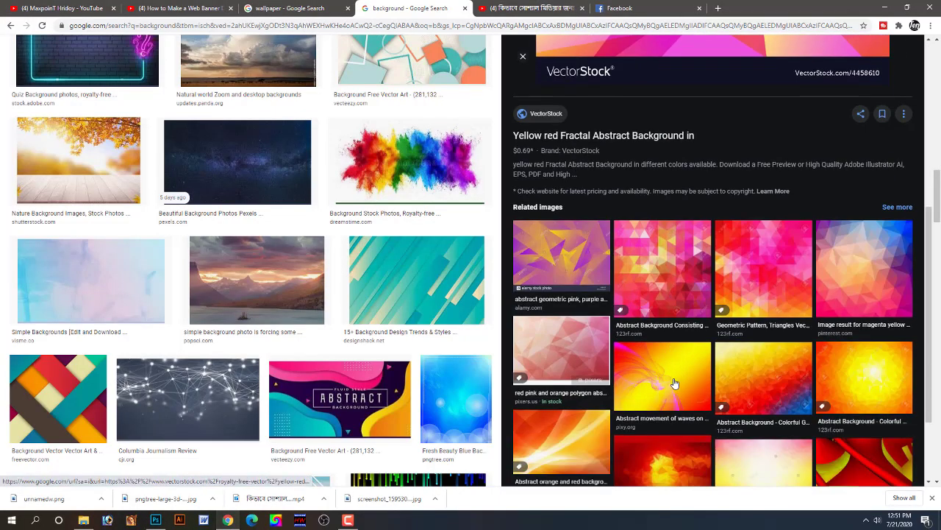
click(675, 383)
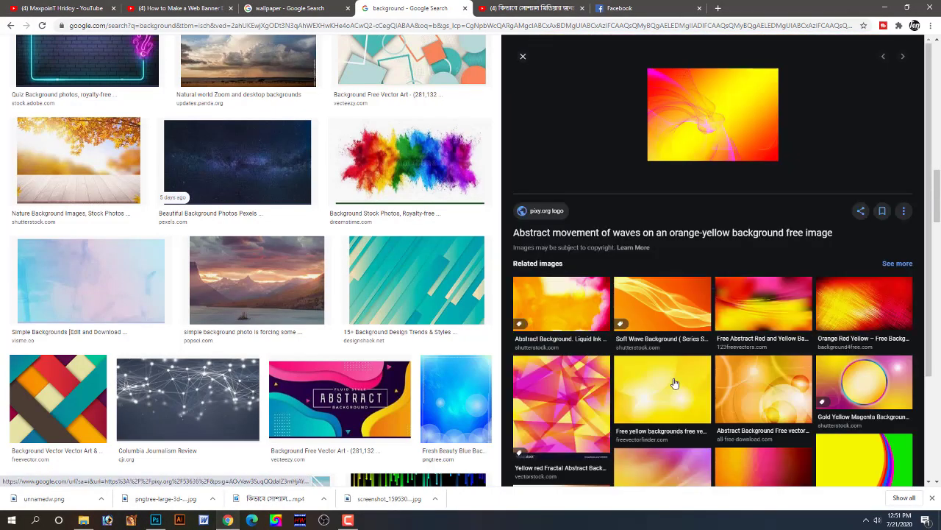
scroll(675, 383, down, 1)
click(854, 260)
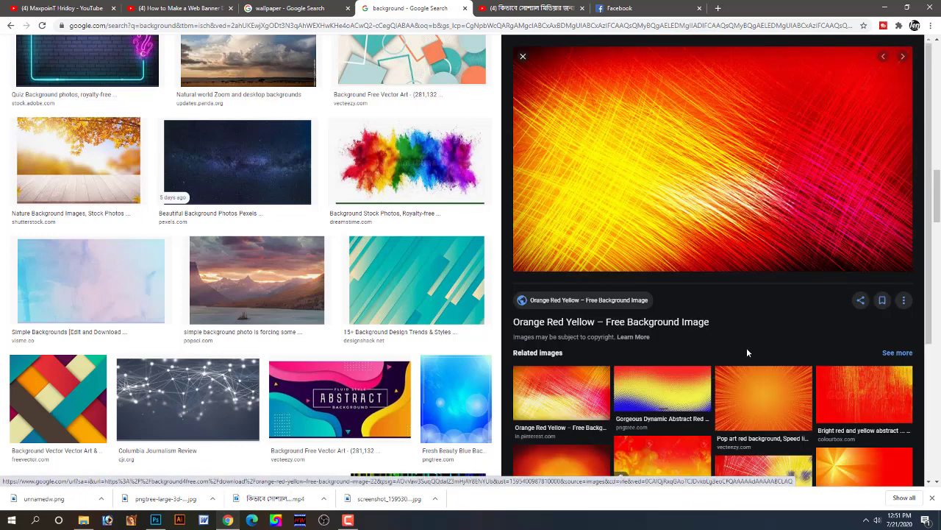
right_click(680, 193)
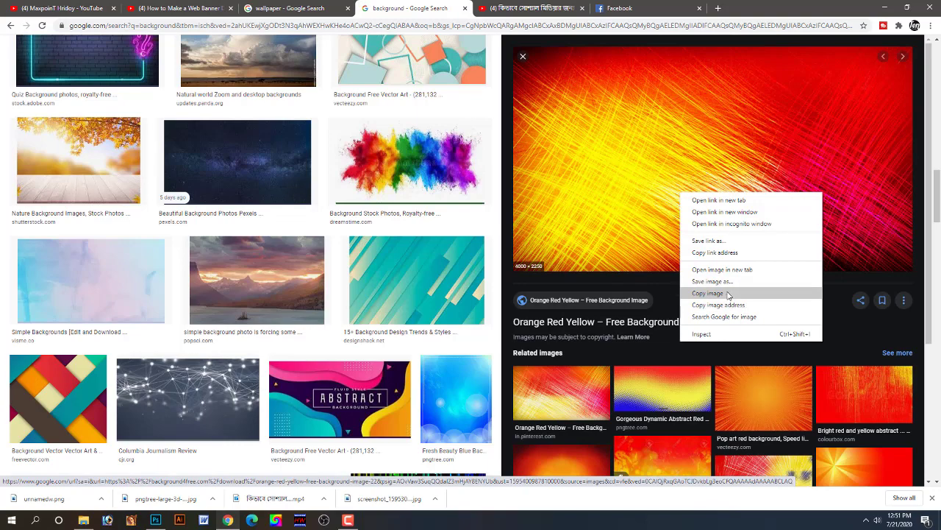
click(728, 294)
Step: Preview the crossing-lines and radial explosion backgrounds, then return to the Photoshop banner
scroll(662, 331, down, 3)
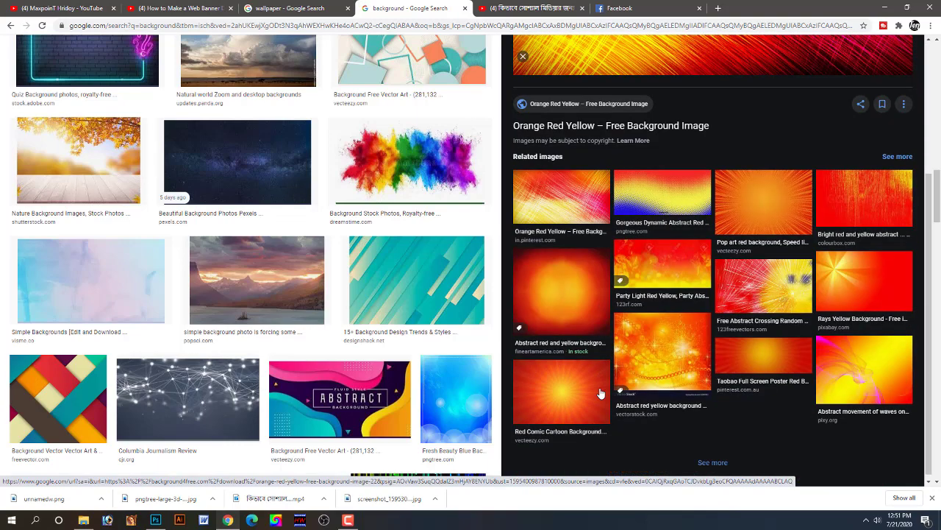
click(796, 287)
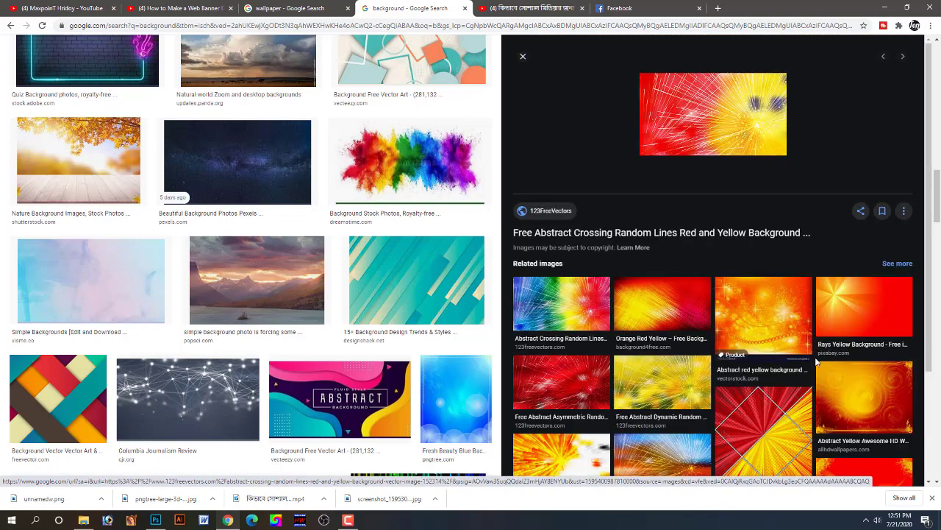
scroll(809, 353, down, 2)
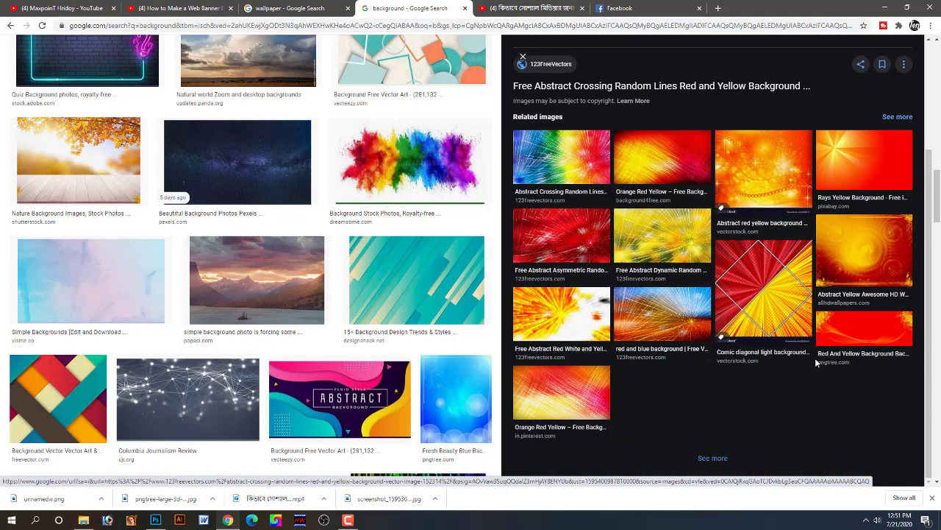
click(570, 320)
scroll(695, 354, down, 2)
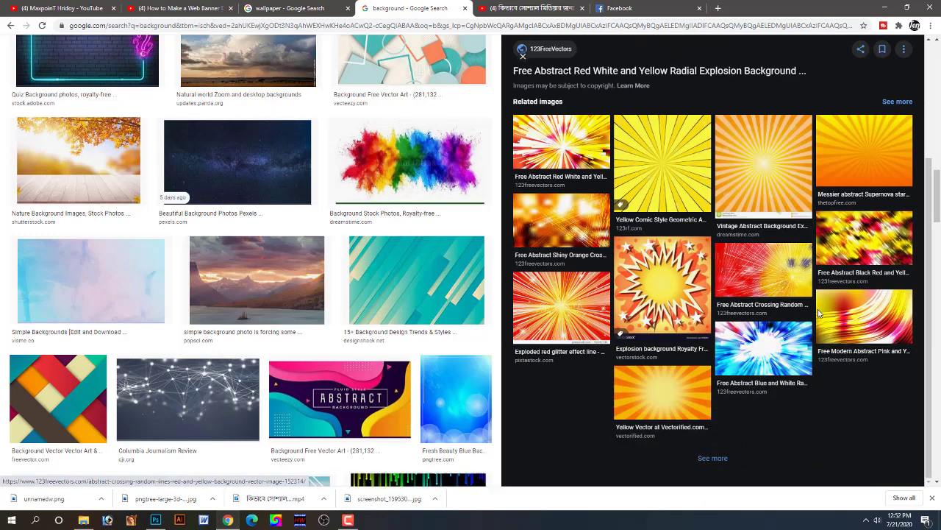
click(153, 520)
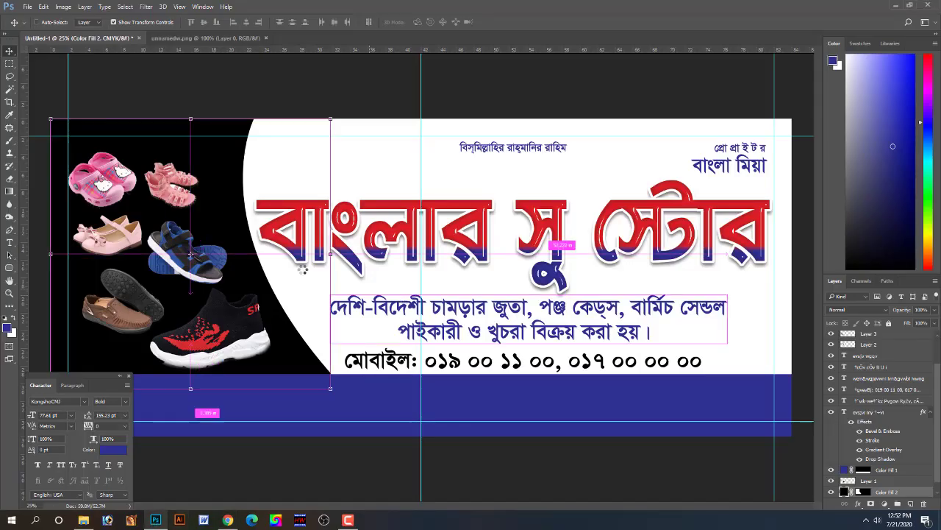
Step: Paste the orange-red-yellow image and move it to the banner's top-left
key(ctrl+v)
drag(319, 160, 210, 136)
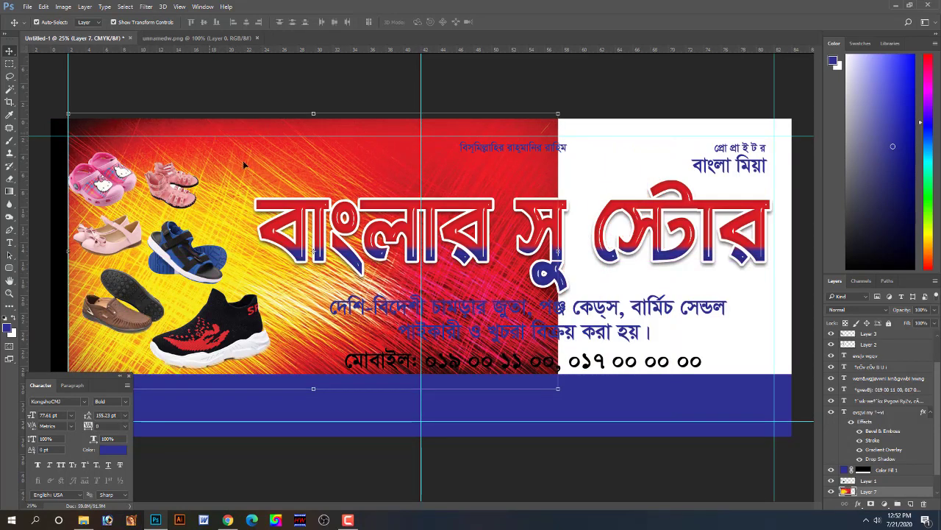
click(326, 90)
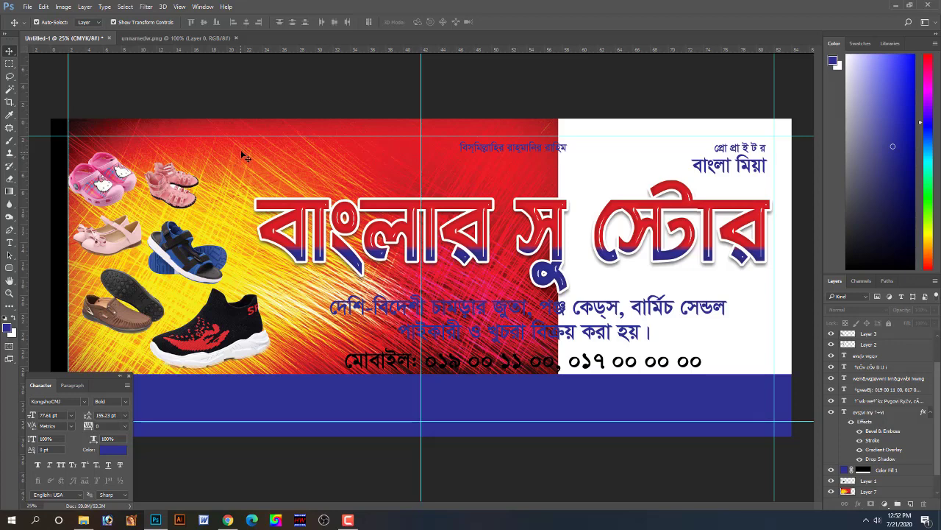
drag(240, 150, 223, 146)
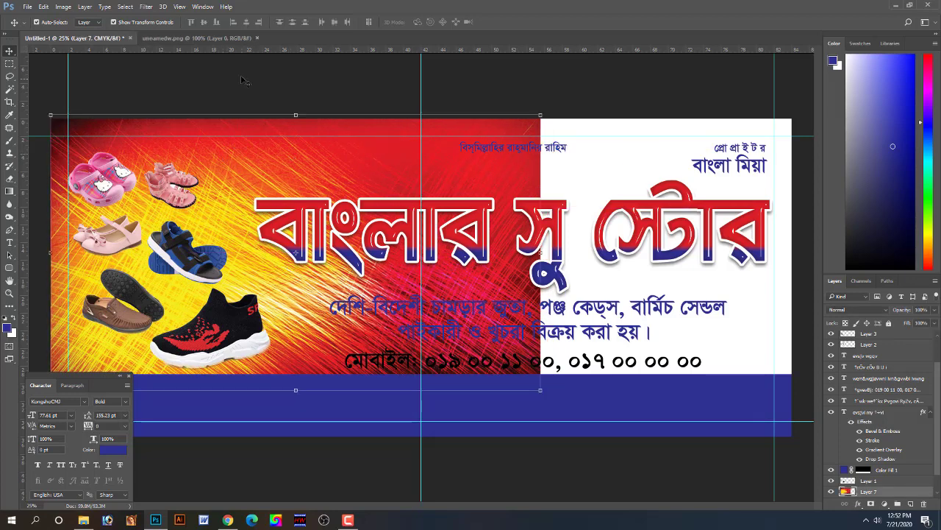
click(265, 94)
click(337, 146)
Step: Shift the red-yellow image slightly right and bring it to the top of the stack
shift+click(909, 472)
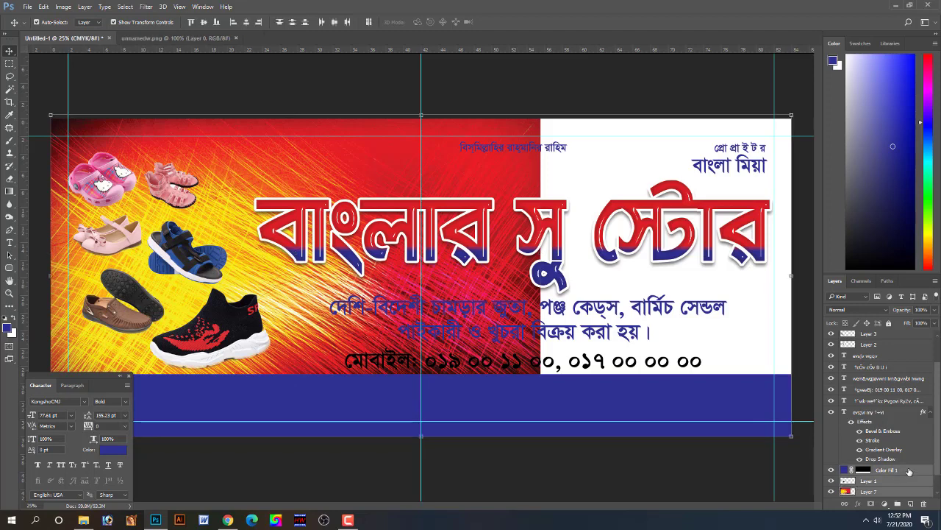
click(219, 61)
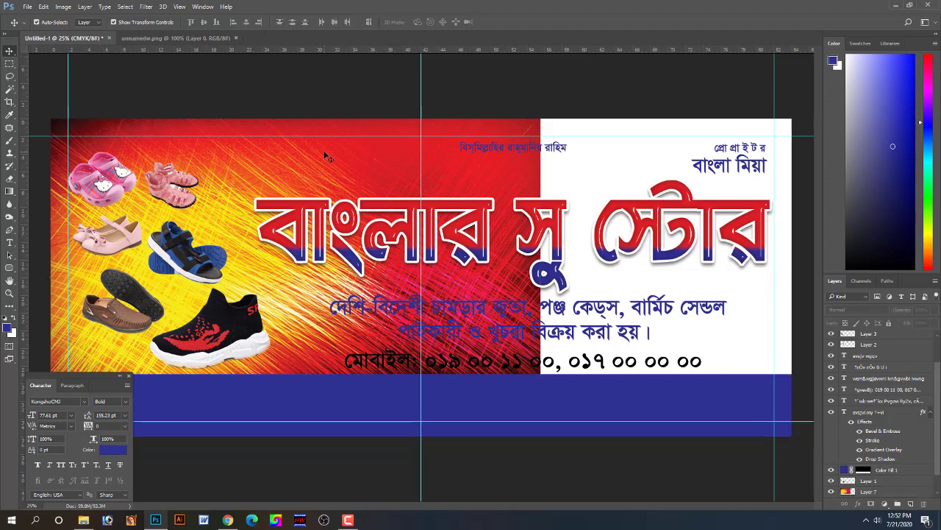
drag(326, 156, 352, 156)
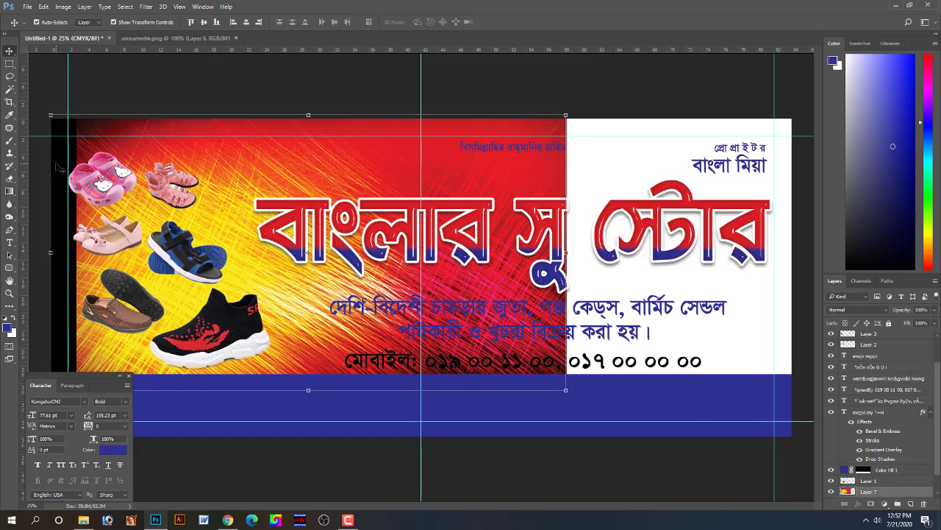
key(ctrl+shift+bracketright)
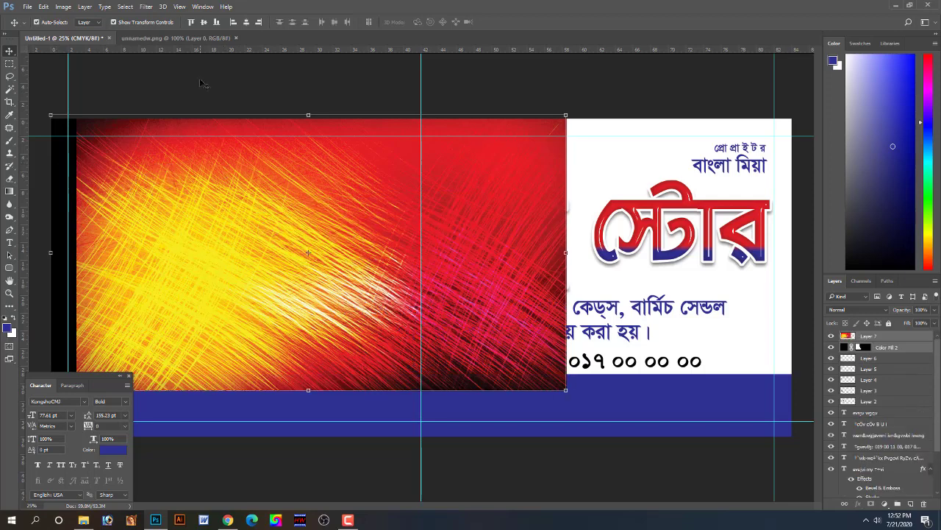
Step: Clip the red-yellow image to the curved panel, nudge it left three times, and send it below the shoes
click(846, 336)
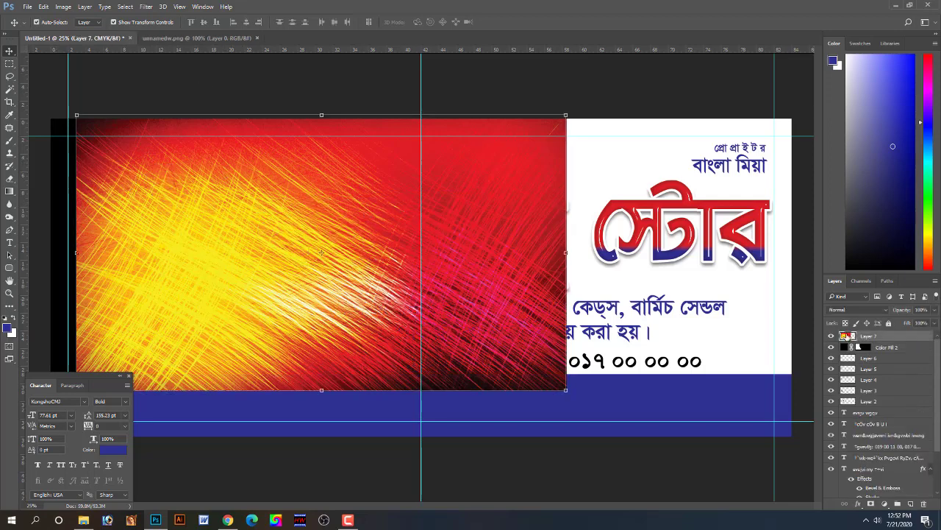
right_click(891, 336)
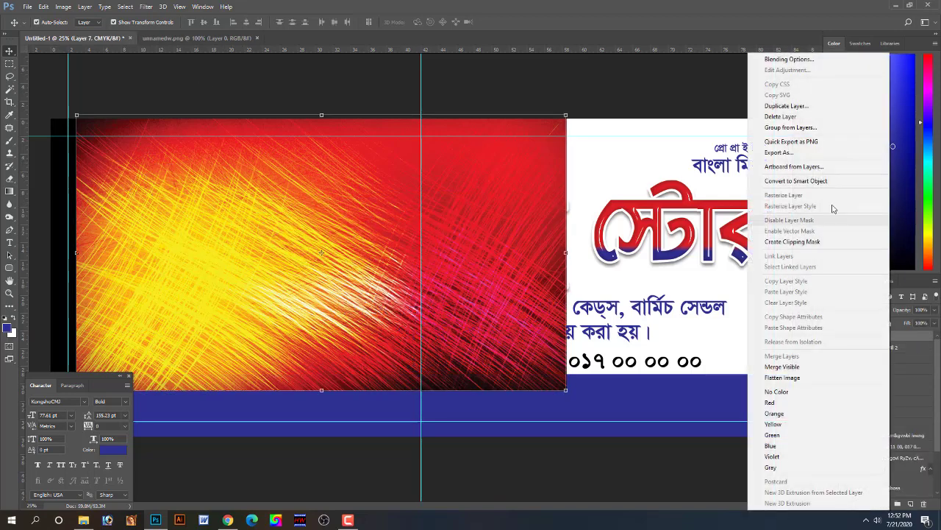
click(805, 245)
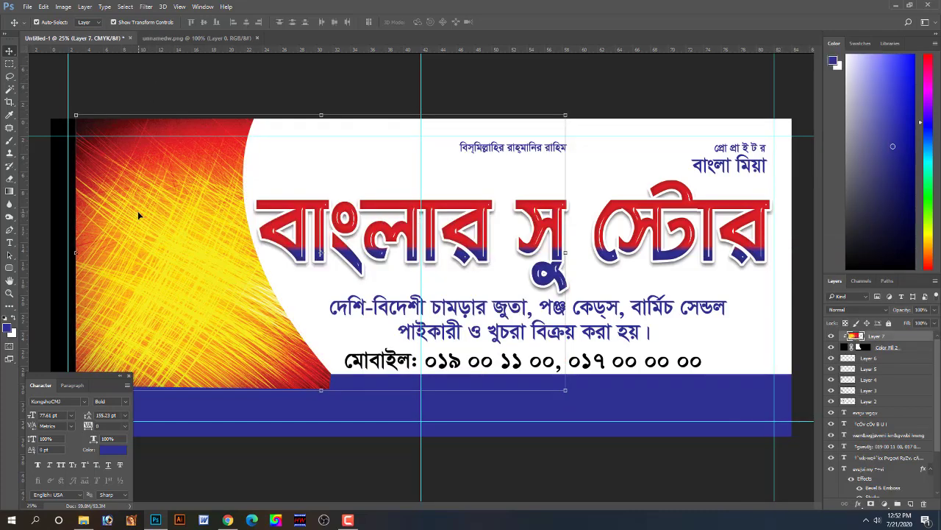
key(Left)
key(Left)
key(Left)
key(Left)
key(Left)
key(Left)
key(Left)
key(Left)
key(Left)
key(Left)
key(Left)
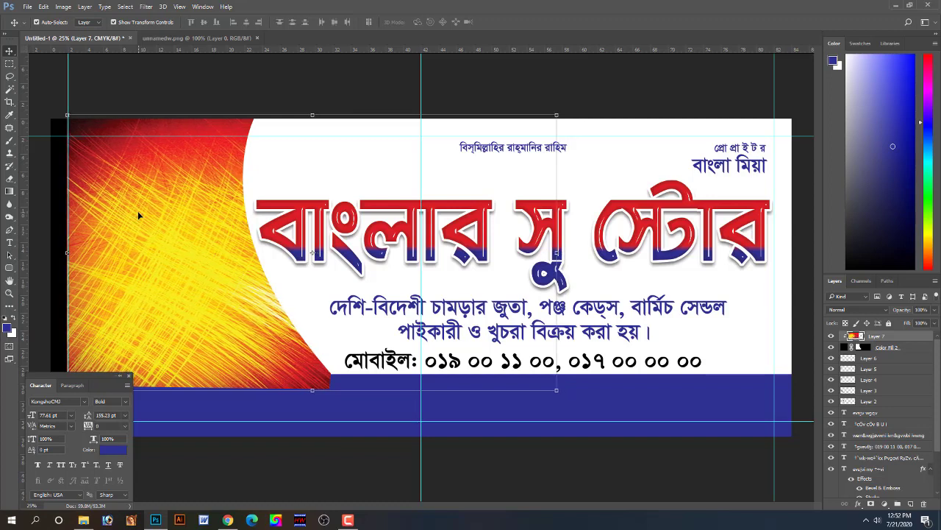
key(Left)
key(Left)
key(Left)
key(Left)
key(Left)
key(Left)
key(Left)
key(Left)
key(Left)
key(Left)
key(Left)
key(Left)
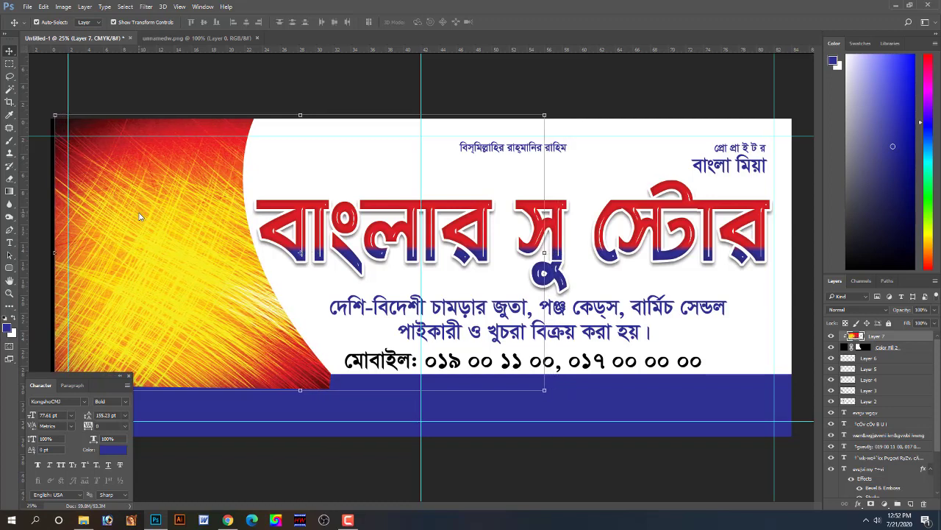
key(Left)
key(Left)
key(Left)
key(Left)
key(Left)
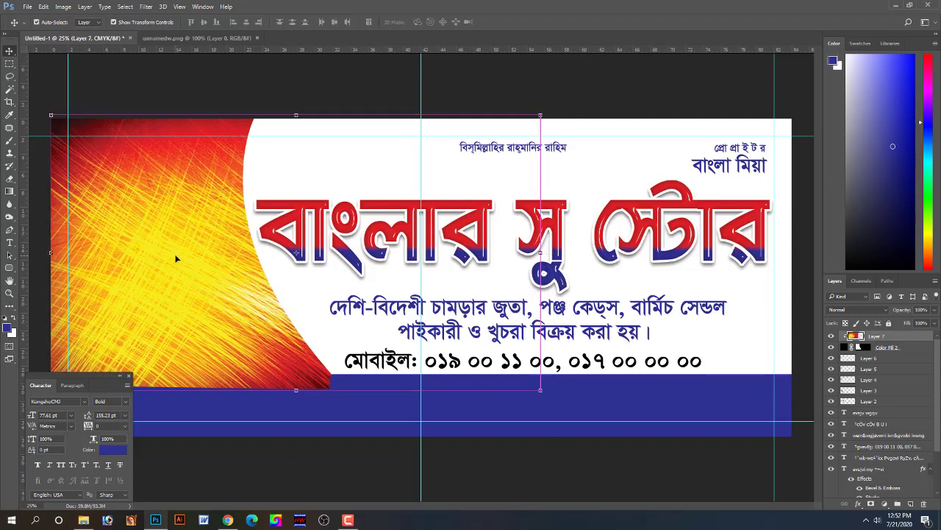
key(ctrl+shift+bracketleft)
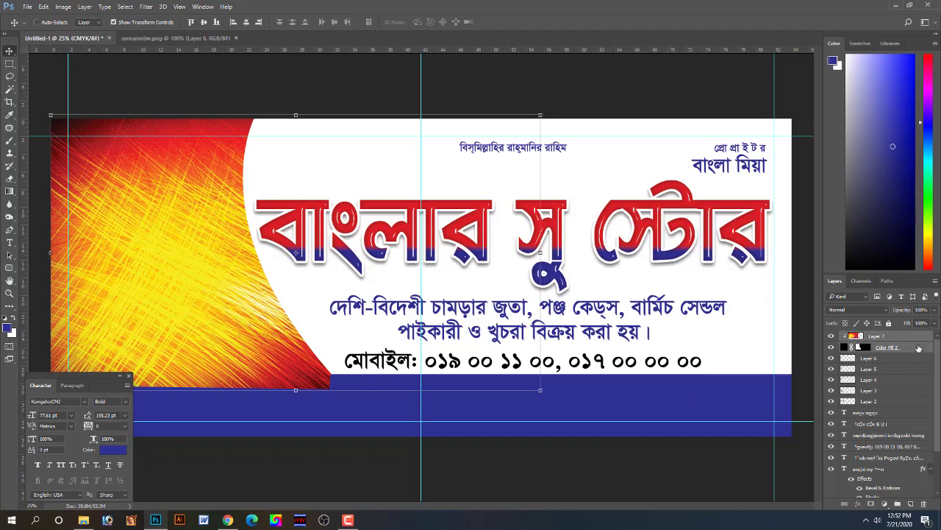
Step: Resize the red-yellow image so its bottom edge sits above the blue strip
click(187, 88)
click(187, 133)
key(ctrl+t)
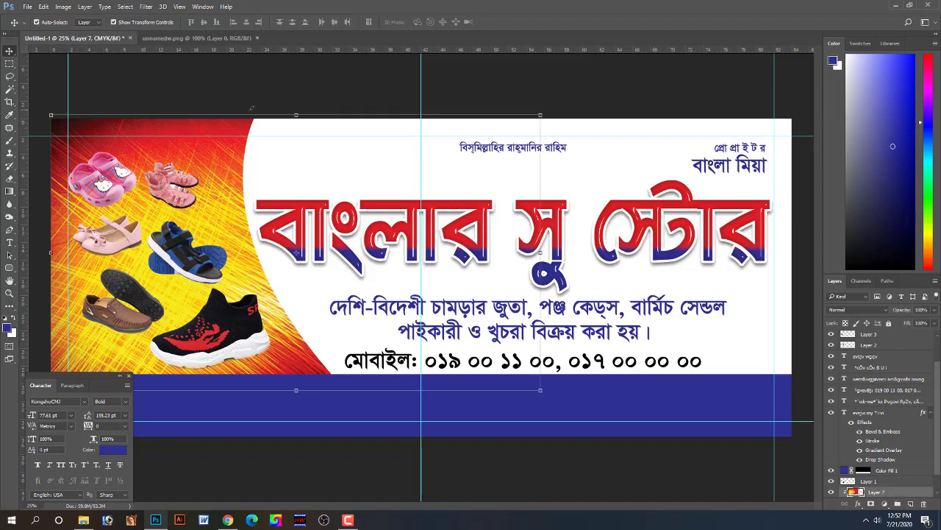
drag(297, 111, 297, 117)
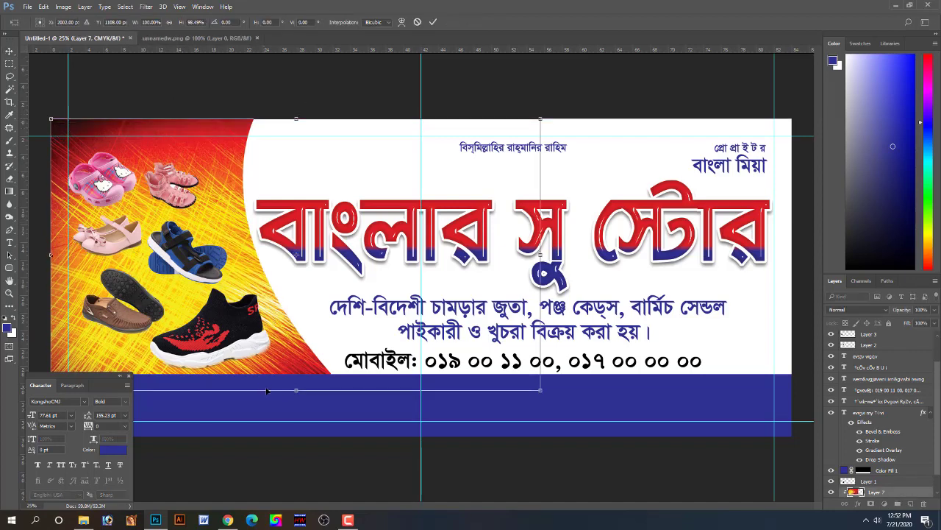
drag(296, 390, 309, 381)
key(Return)
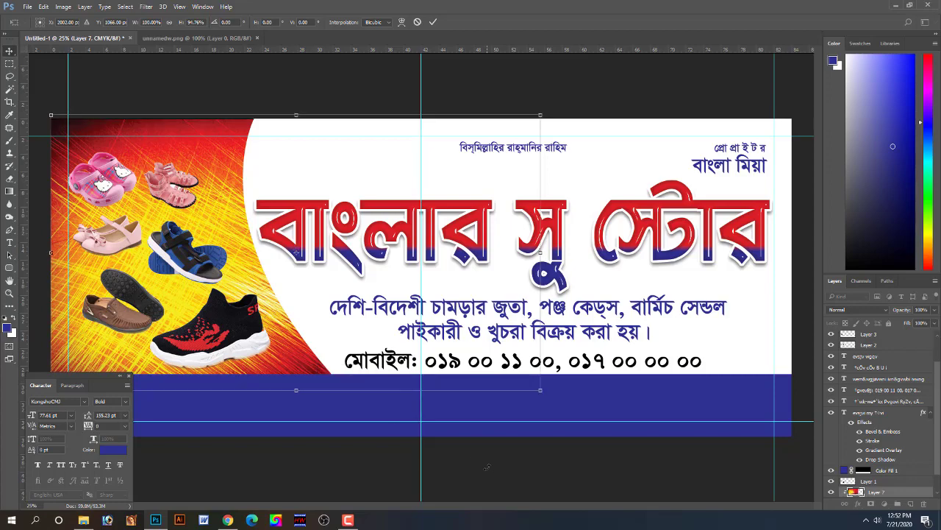
Step: Shift the pink crocs and sandals photos slightly to the right
scroll(218, 294, up, 1)
scroll(228, 294, up, 1)
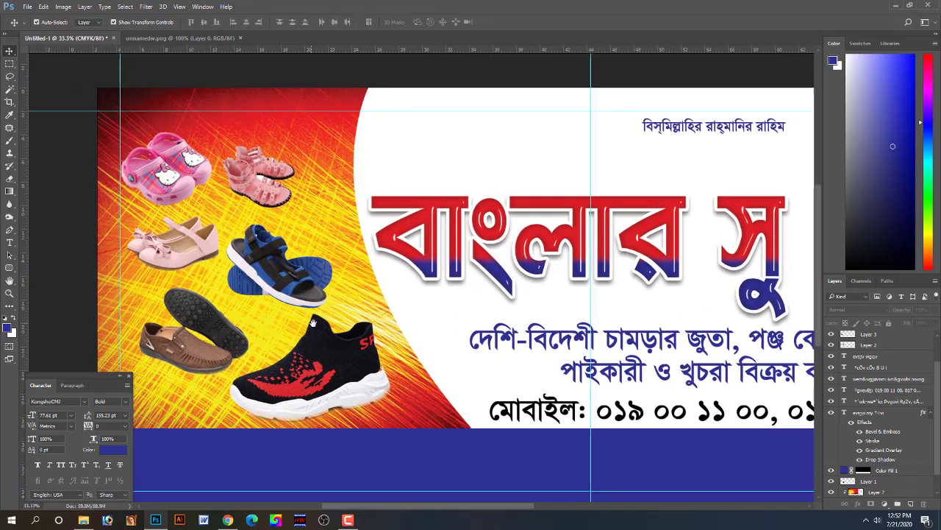
scroll(250, 293, up, 1)
scroll(263, 293, up, 1)
scroll(303, 307, down, 1)
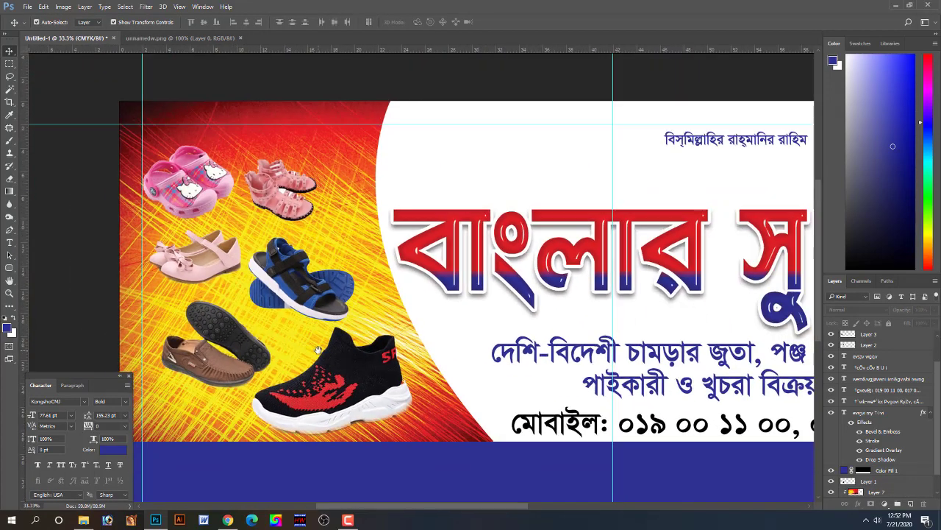
drag(212, 204, 228, 204)
click(60, 247)
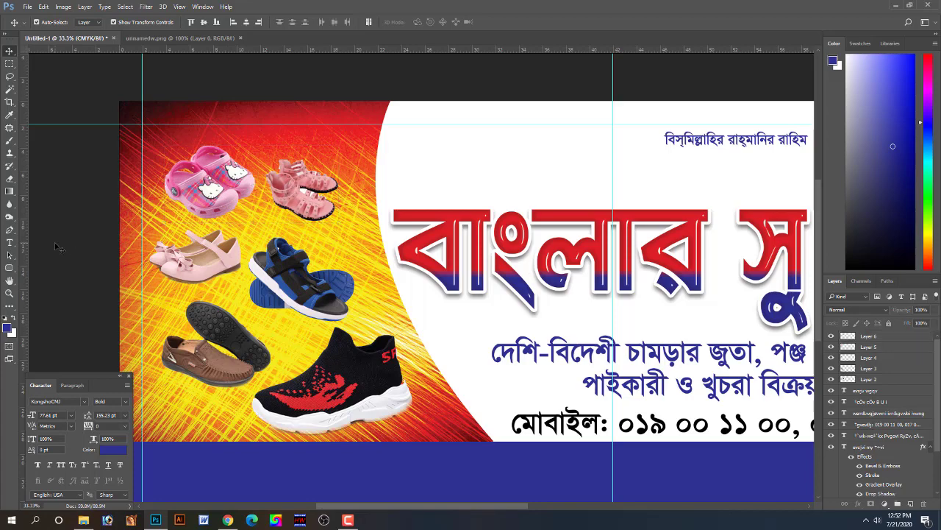
Step: Zoom out so the whole banner fits on screen
key(ctrl+minus)
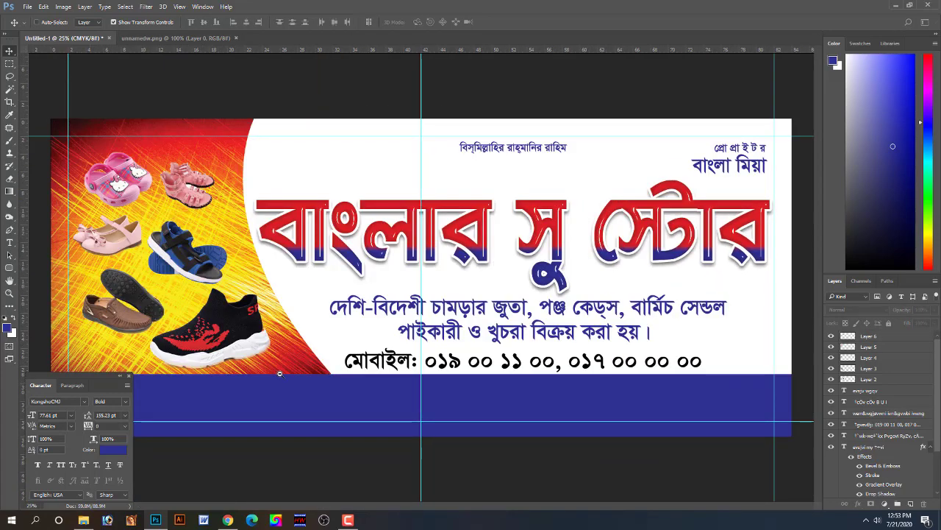
key(ctrl+minus)
key(ctrl+plus)
key(ctrl+minus)
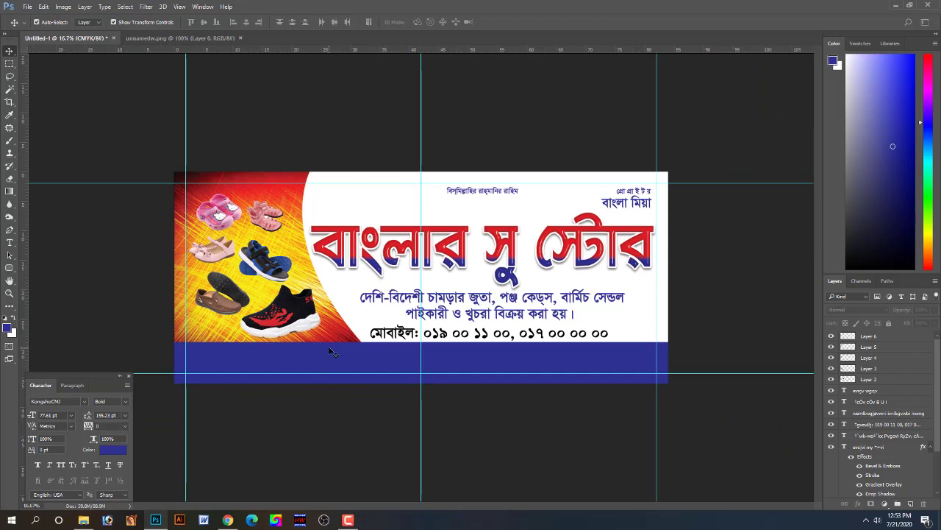
Step: Duplicate the product description onto the blue strip, bring it to the top, and make it white
click(517, 428)
click(514, 303)
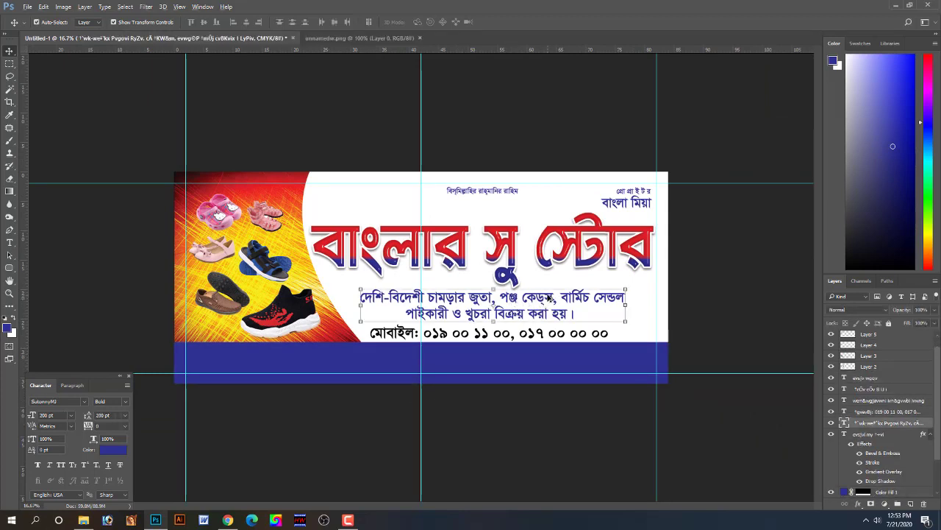
drag(548, 297, 503, 359)
key(ctrl+shift+bracketright)
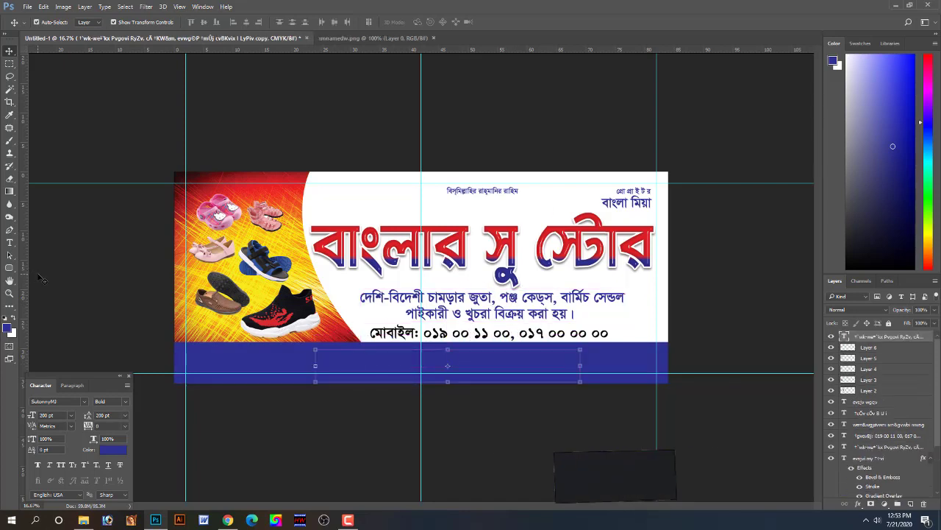
click(113, 450)
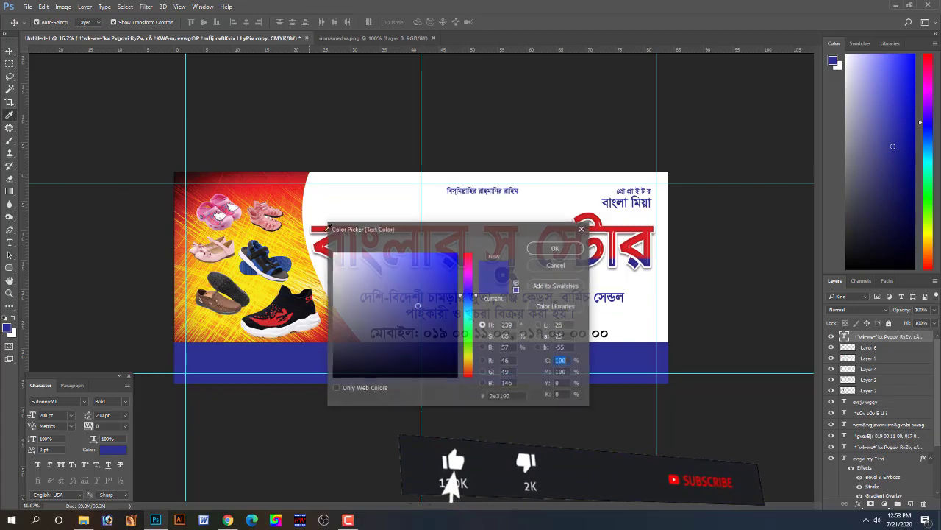
click(348, 191)
click(552, 244)
Step: Replace the copied text with the shop's Bengali address line
click(9, 242)
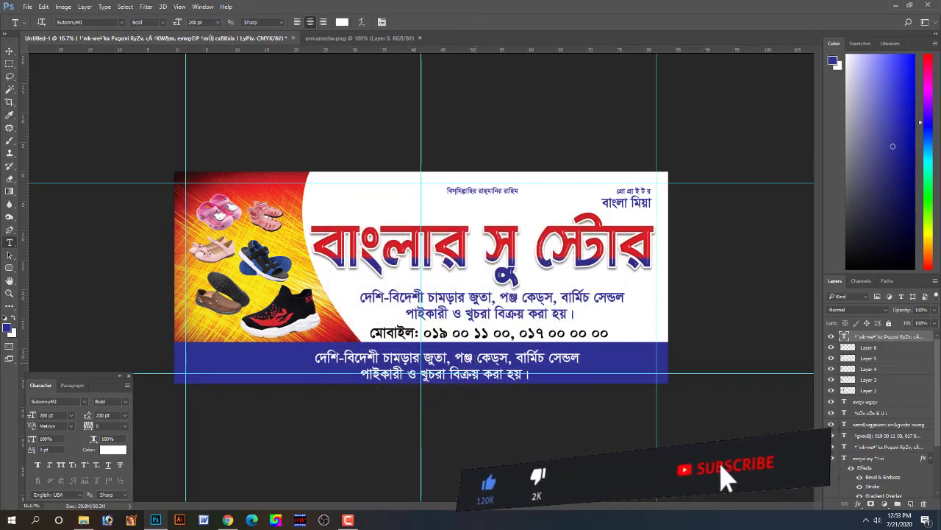
click(478, 358)
key(ctrl+a)
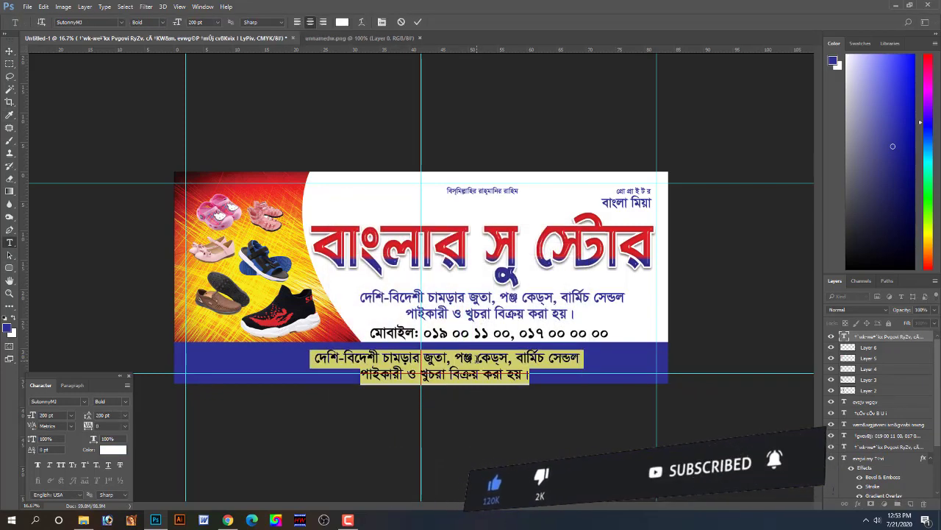
text(es)
key(BackSpace)
text(v)
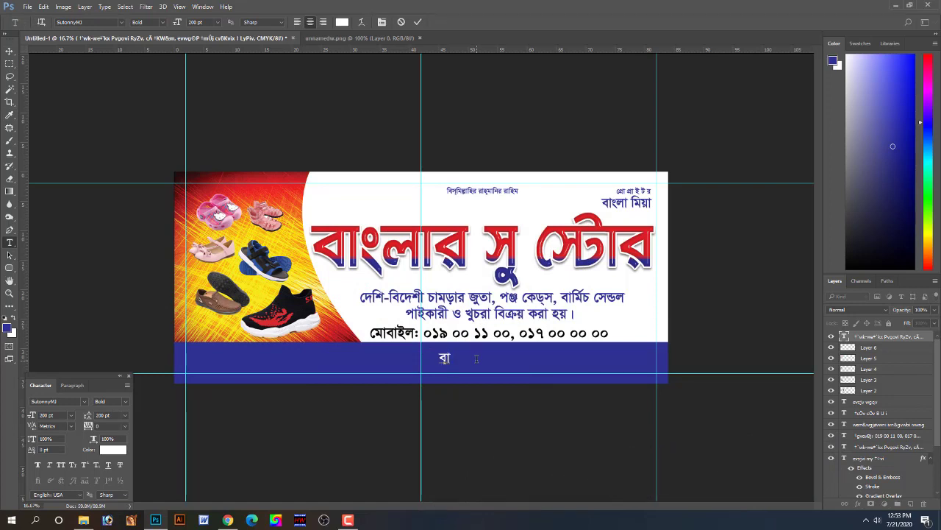
text(jvi)
text( ev)
text(Rv)
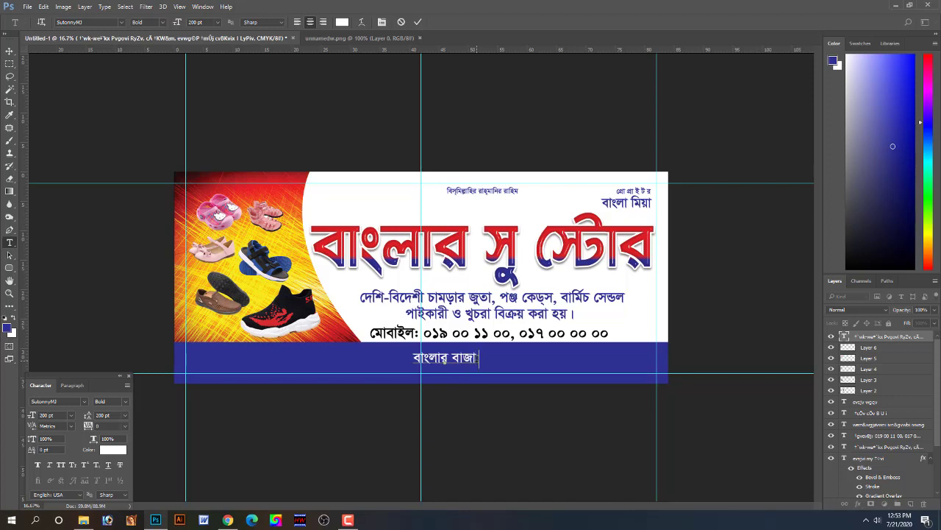
text(i ‡gvo)
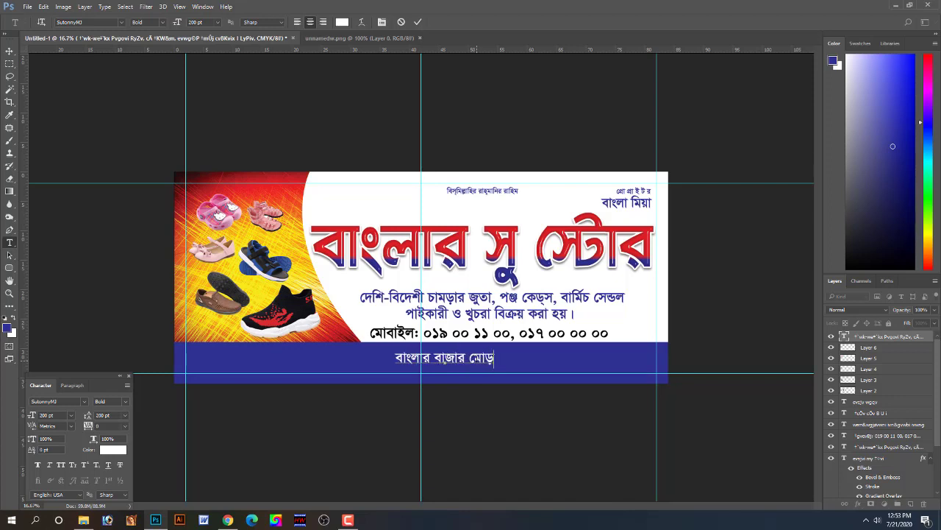
text(,)
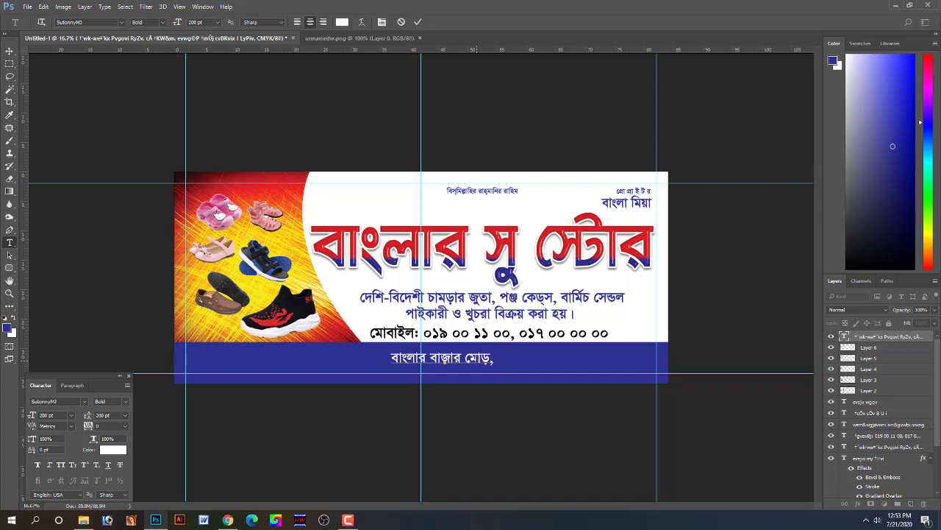
text(চ)
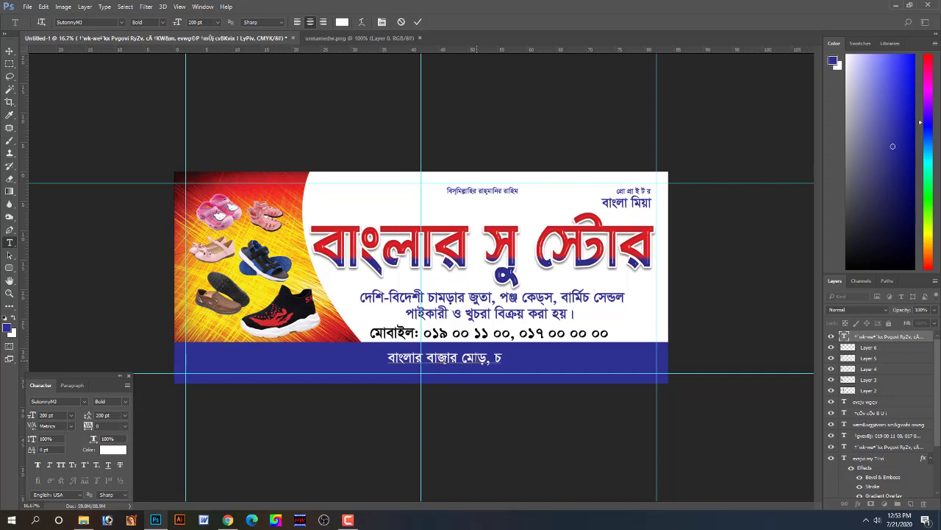
text(াঁদ )
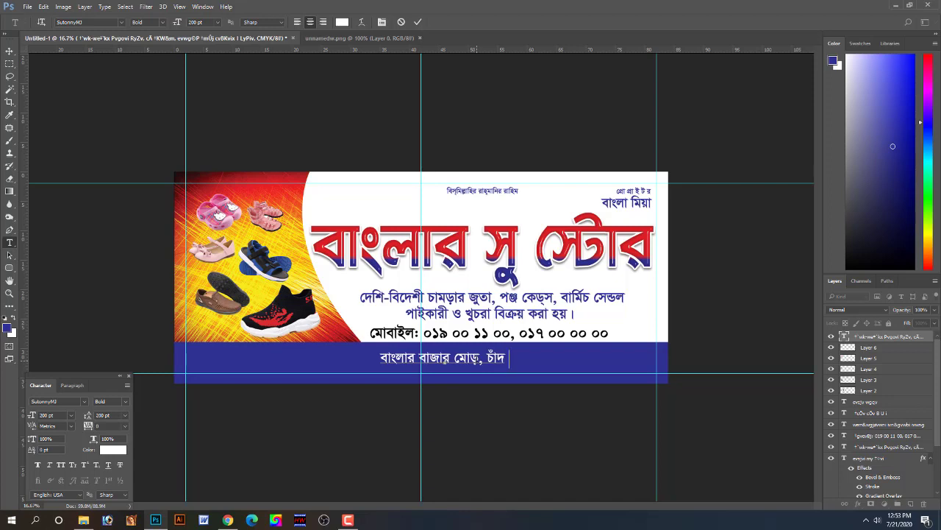
text(নগর)
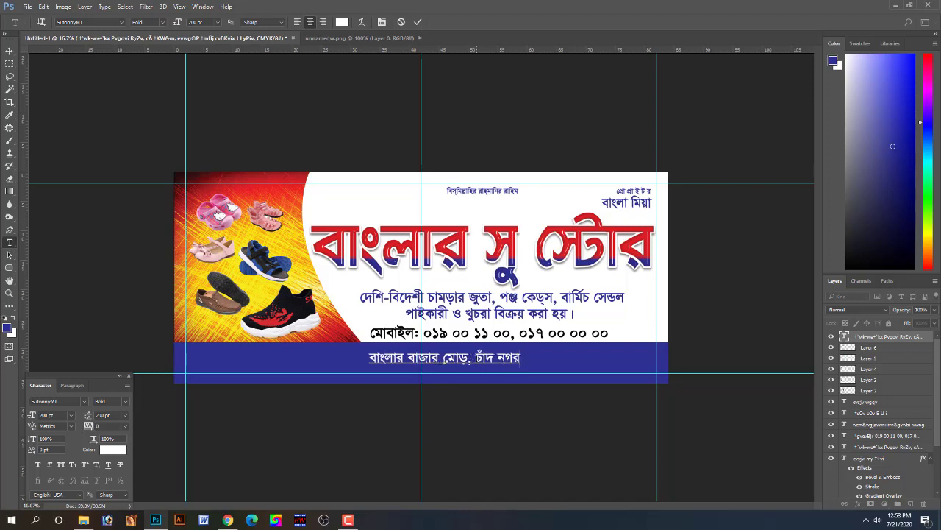
Step: Scale the address text to about 187%, nudge it down two steps, and apply
key(ctrl+Return)
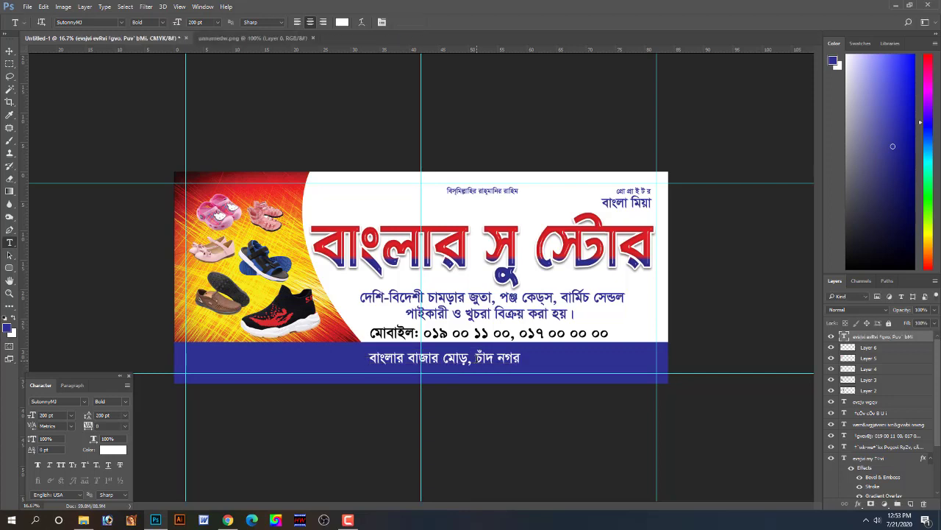
click(10, 53)
key(ctrl+t)
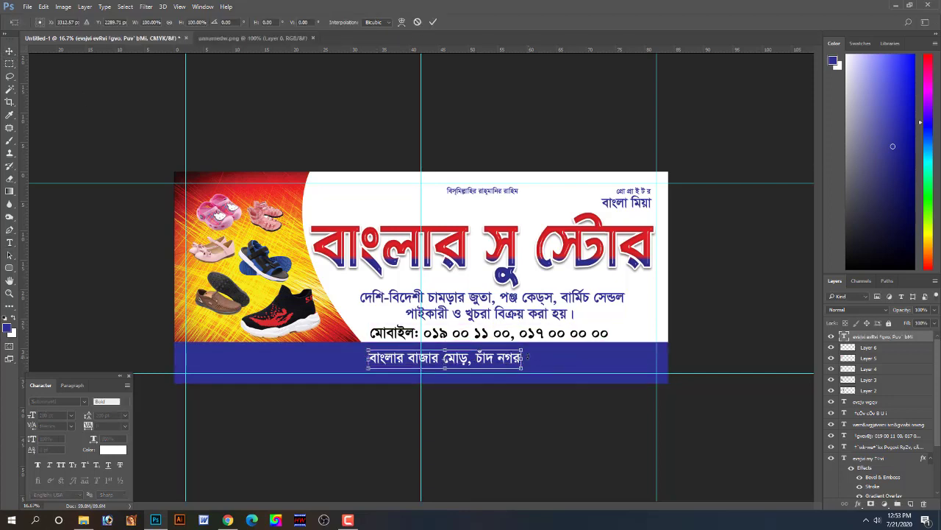
drag(527, 349, 587, 343)
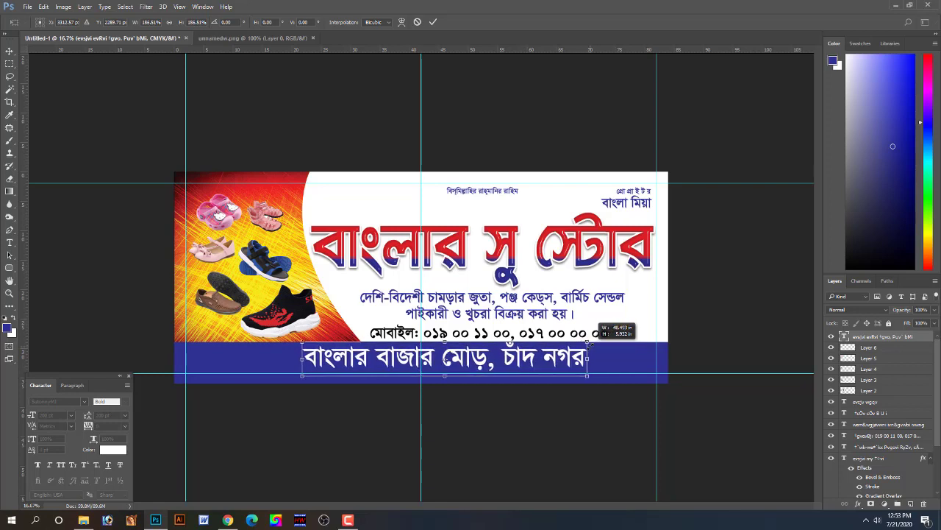
mouse_move(586, 343)
mouse_down()
mouse_move(634, 354)
mouse_move(621, 363)
mouse_move(627, 357)
mouse_up()
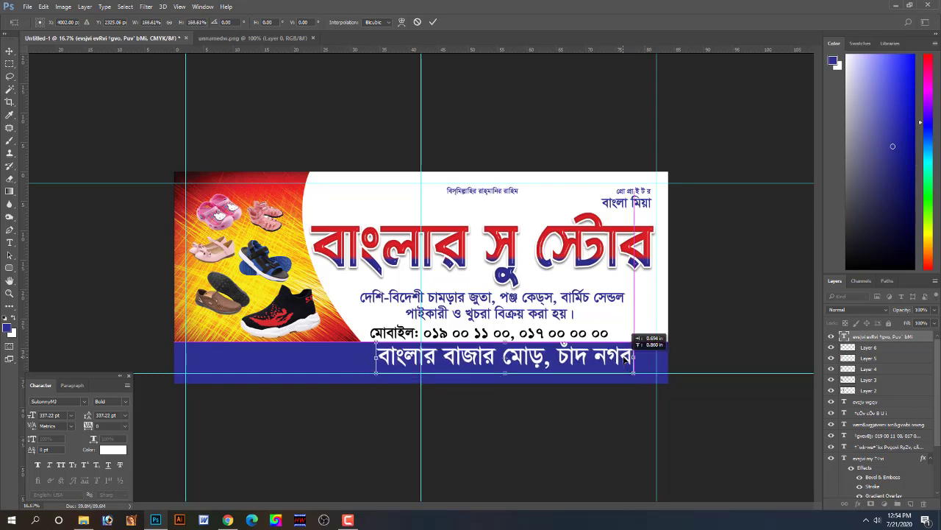
key(Down)
key(Down)
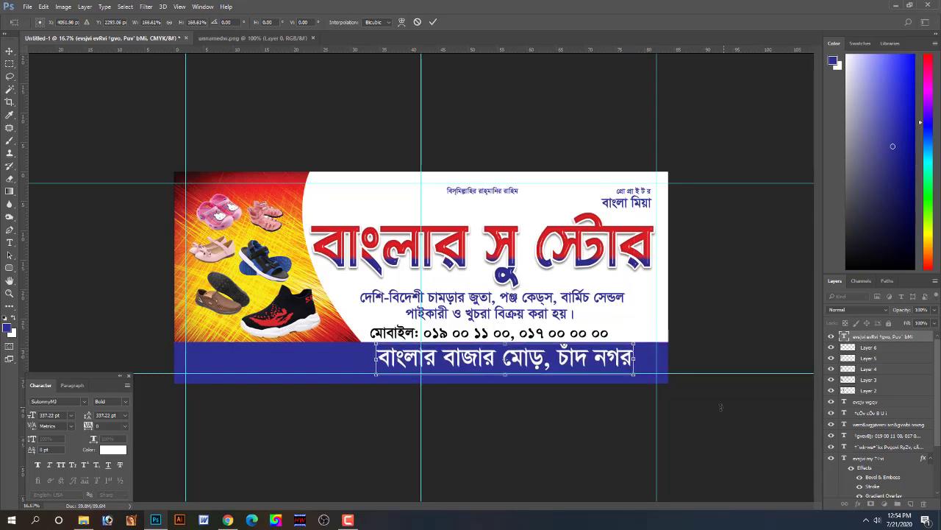
key(Down)
key(Down)
key(Down)
key(Down)
key(Return)
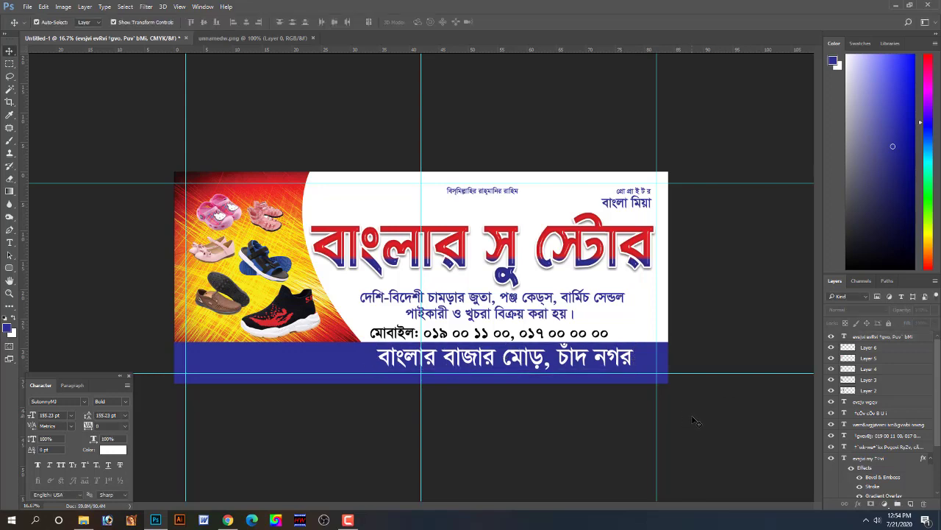
Step: Check the address placement, pan around the banner, and zoom out to view it whole
scroll(600, 323, up, 2)
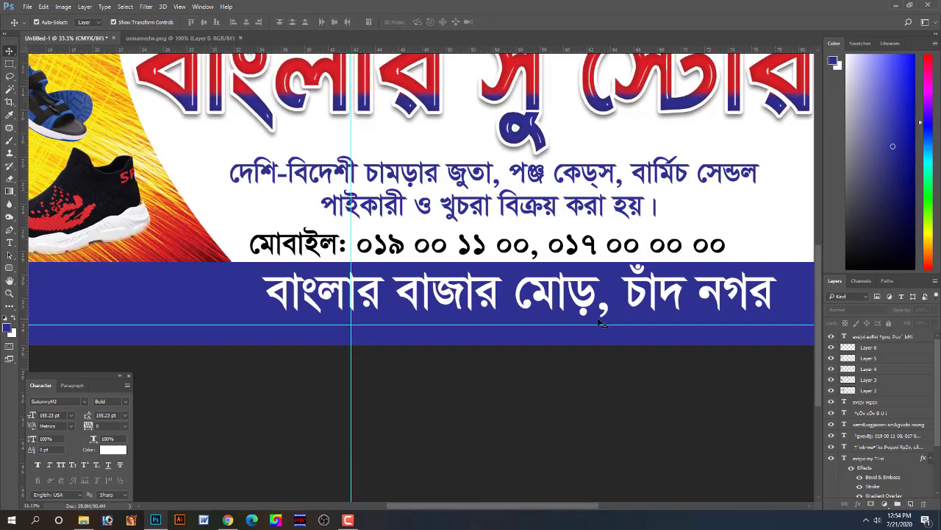
click(599, 324)
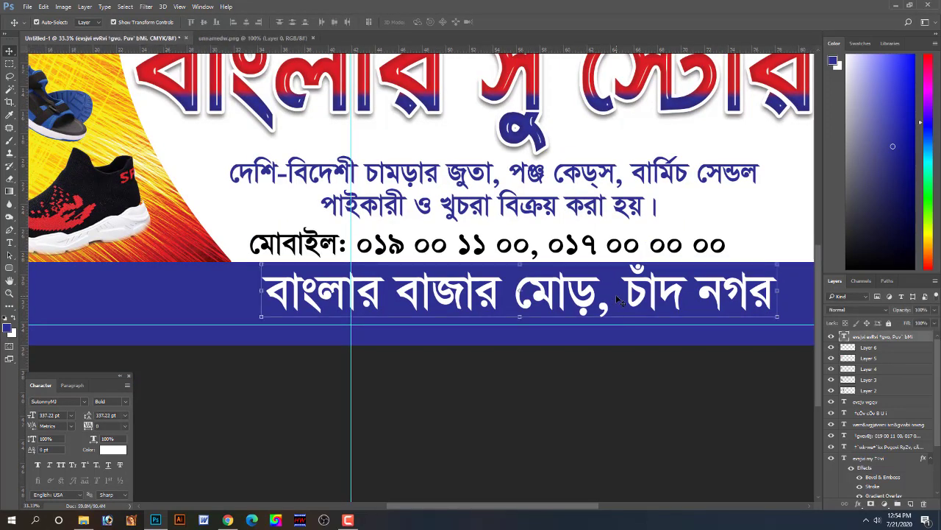
click(626, 391)
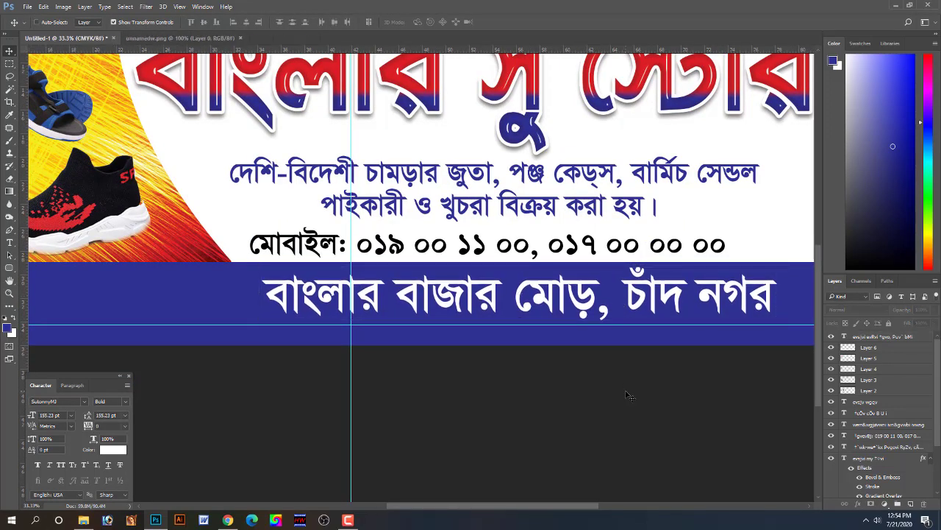
scroll(441, 399, down, 2)
scroll(441, 398, up, 1)
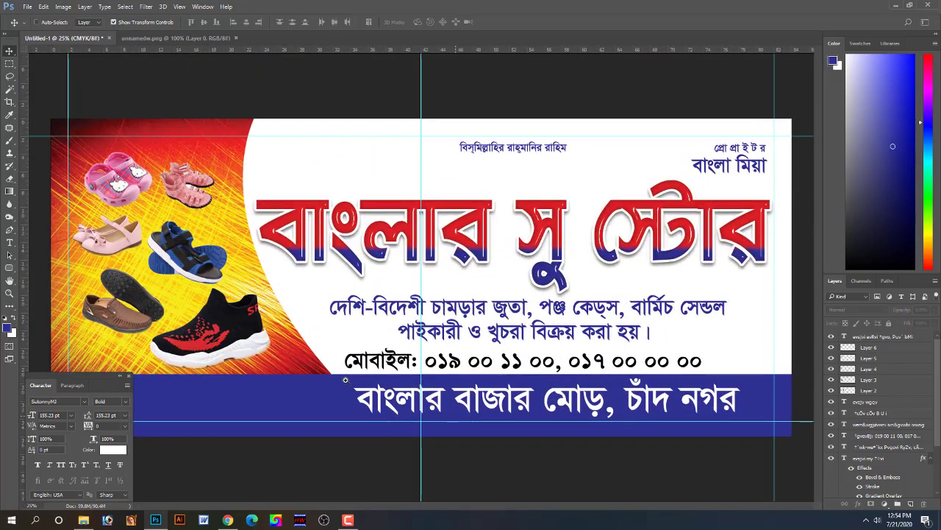
scroll(330, 395, down, 1)
scroll(330, 393, up, 1)
scroll(319, 381, up, 1)
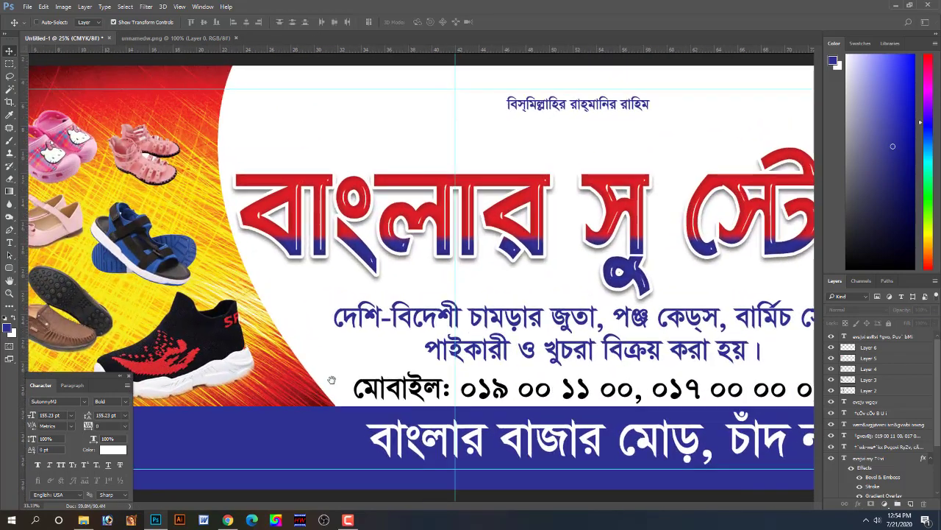
drag(330, 385, 347, 357)
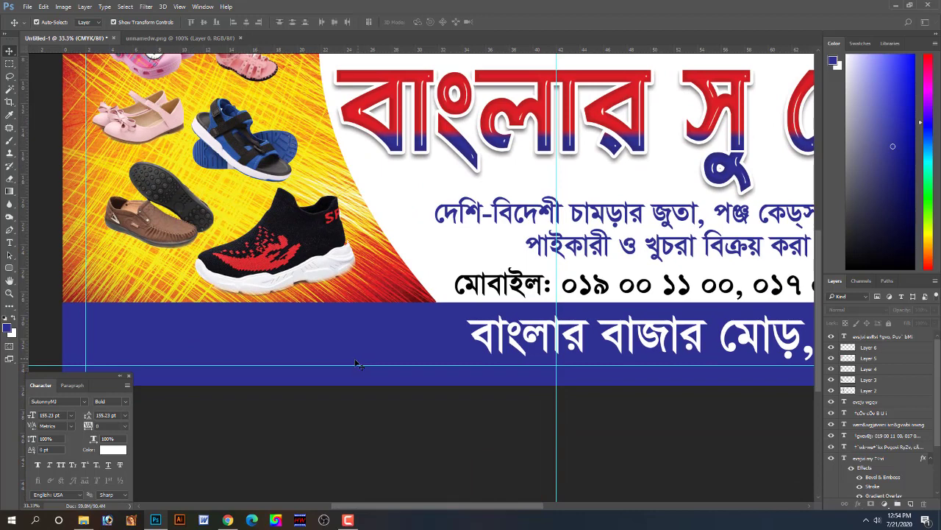
click(348, 519)
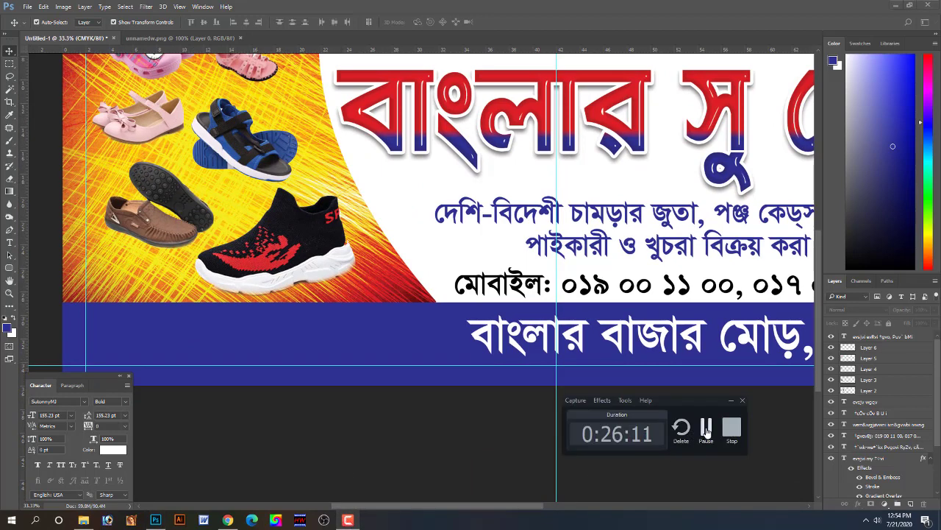
click(706, 428)
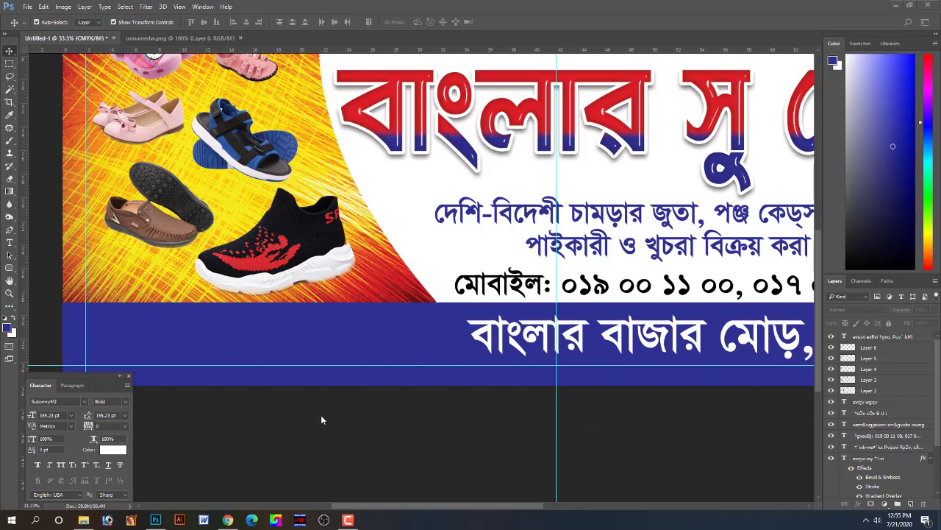
key(ctrl+minus)
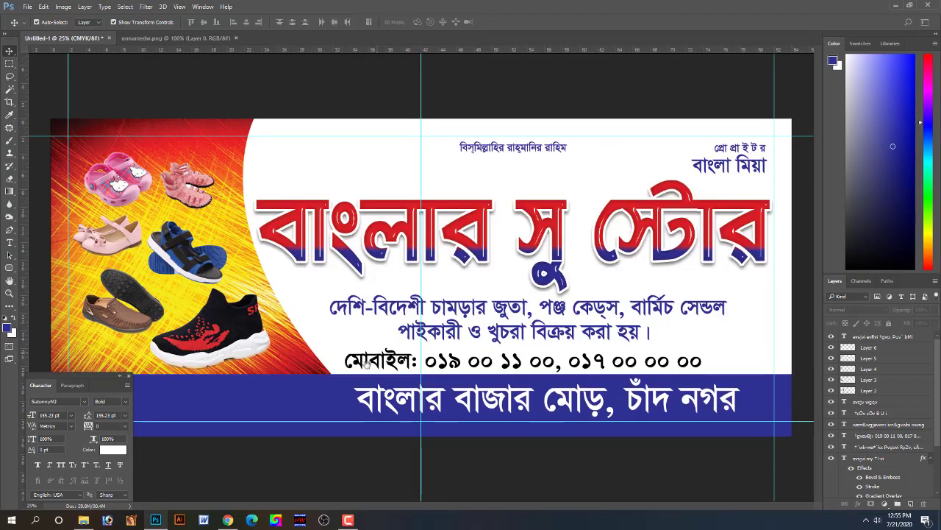
key(ctrl+minus)
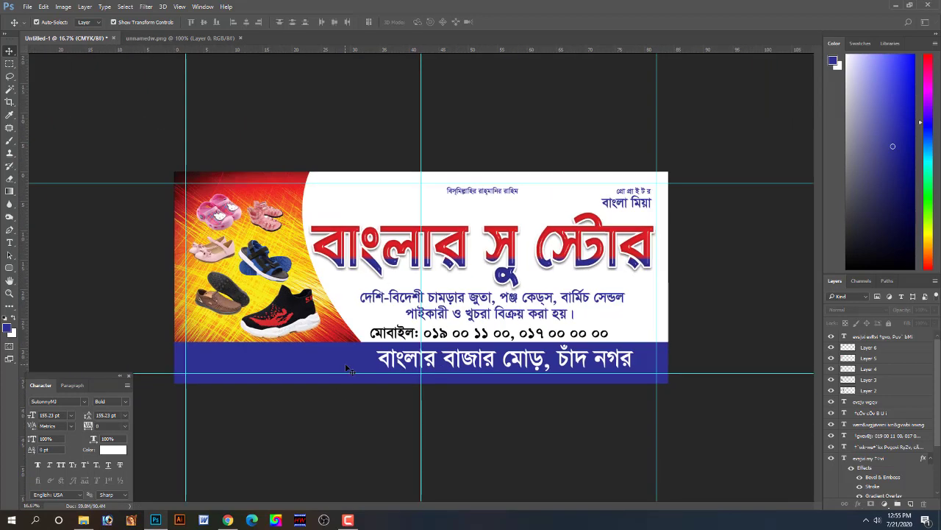
Step: Move the blue address bar's left edge to where the orange panel ends and raise its top slightly
click(349, 363)
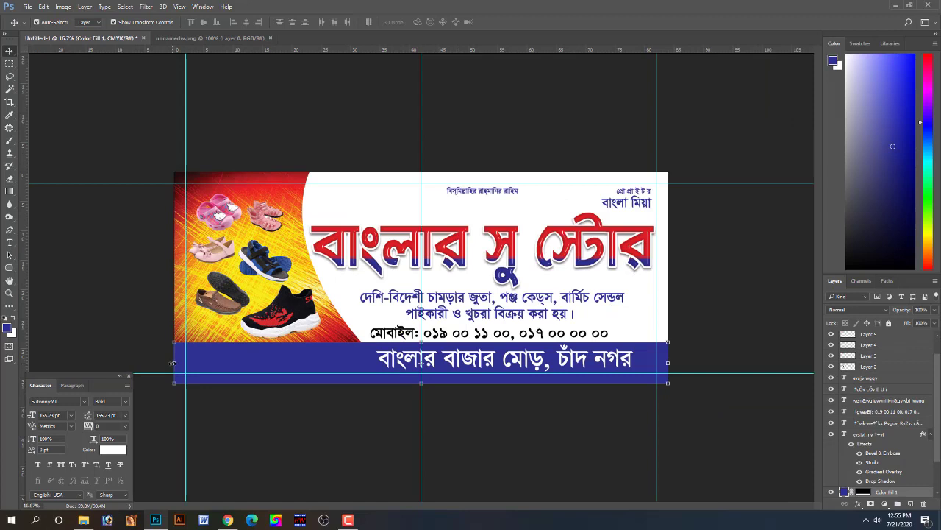
drag(173, 364, 358, 366)
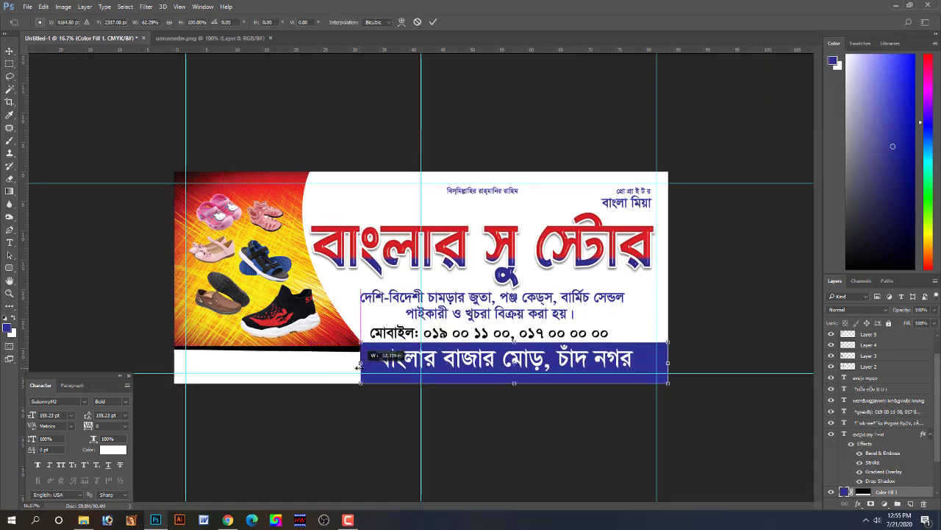
drag(358, 366, 355, 364)
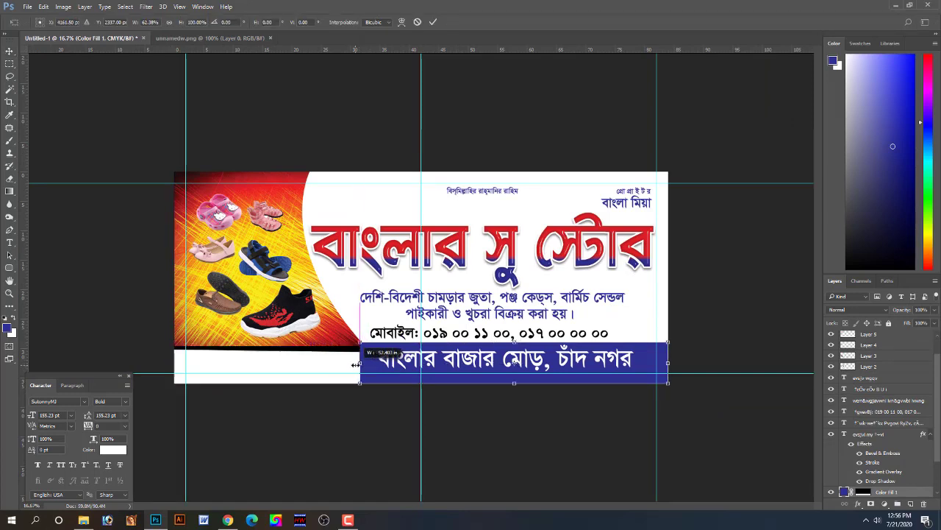
scroll(429, 310, up, 2)
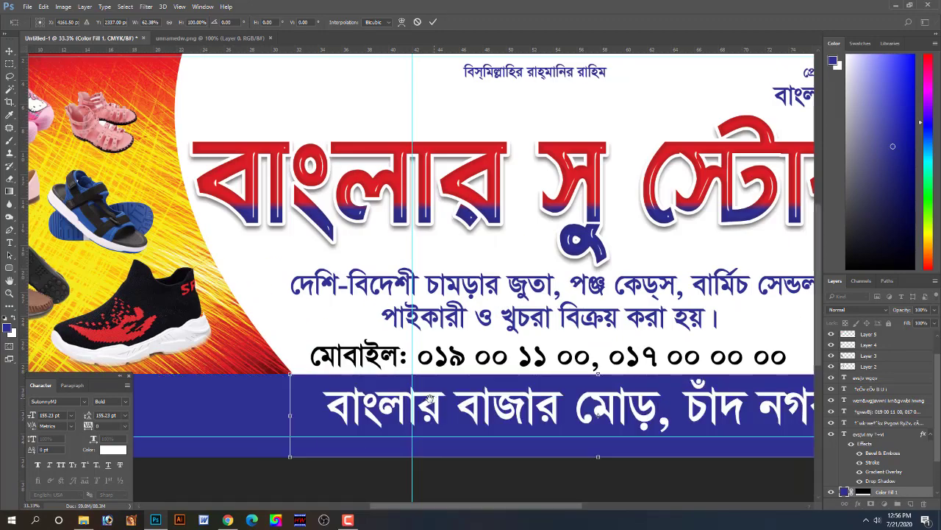
scroll(430, 398, up, 1)
scroll(331, 404, up, 1)
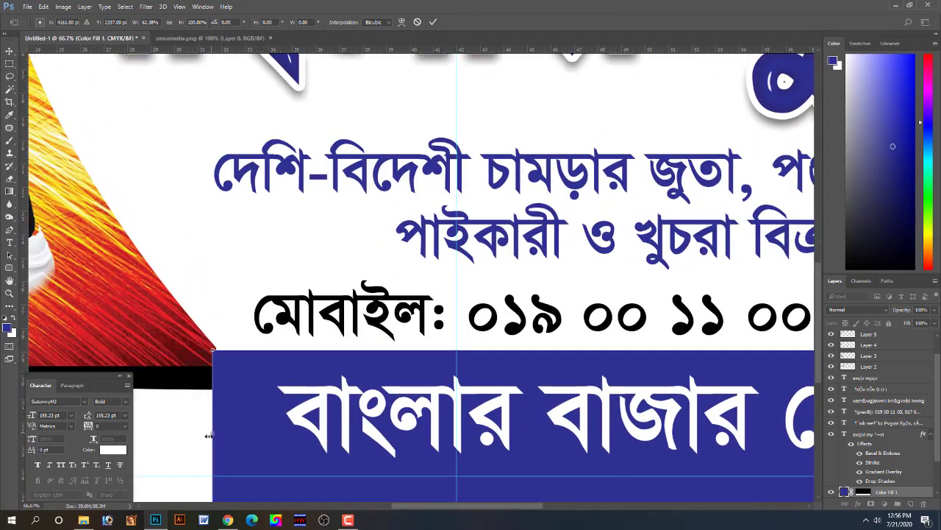
drag(213, 434, 219, 432)
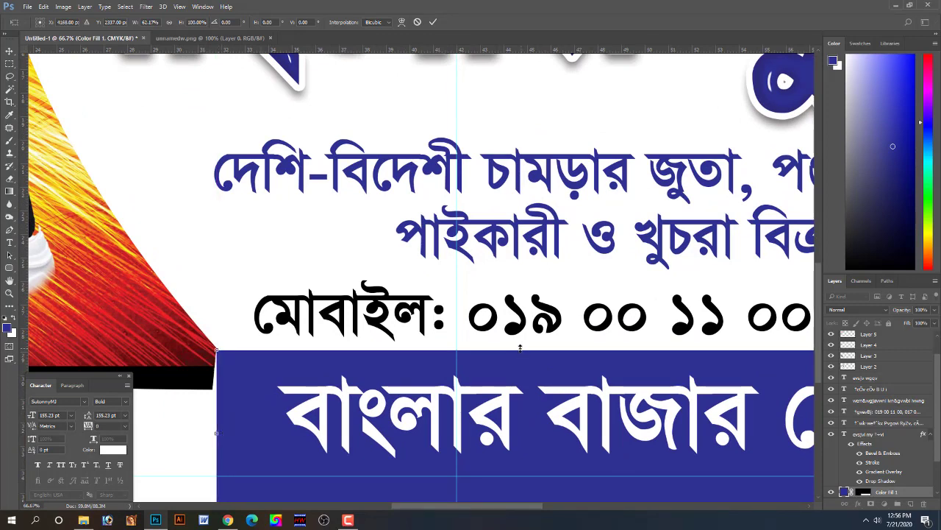
drag(519, 346, 519, 342)
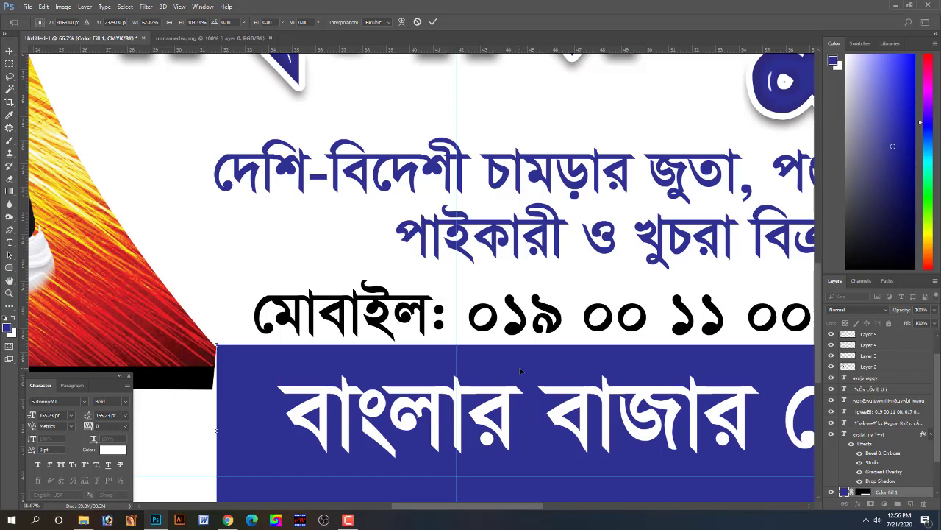
key(Return)
scroll(478, 332, down, 2)
scroll(478, 332, down, 2)
scroll(476, 332, down, 1)
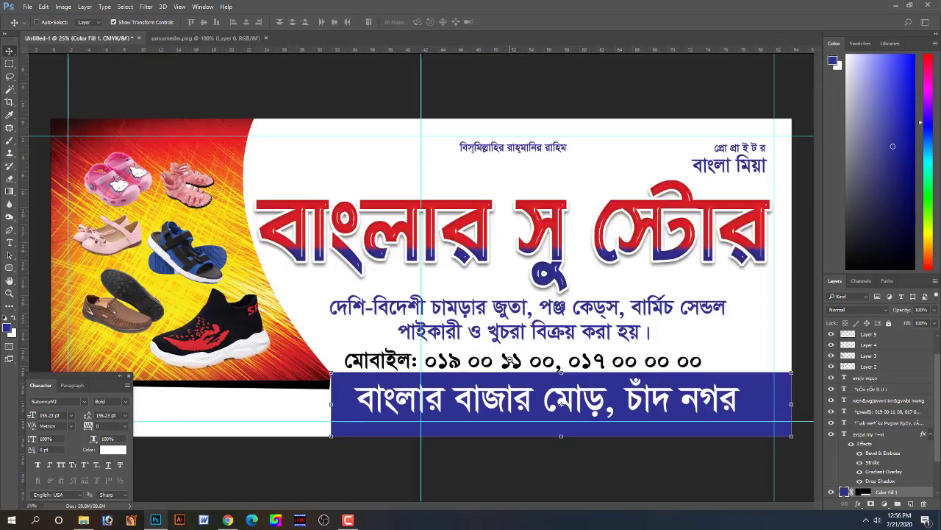
scroll(477, 333, down, 1)
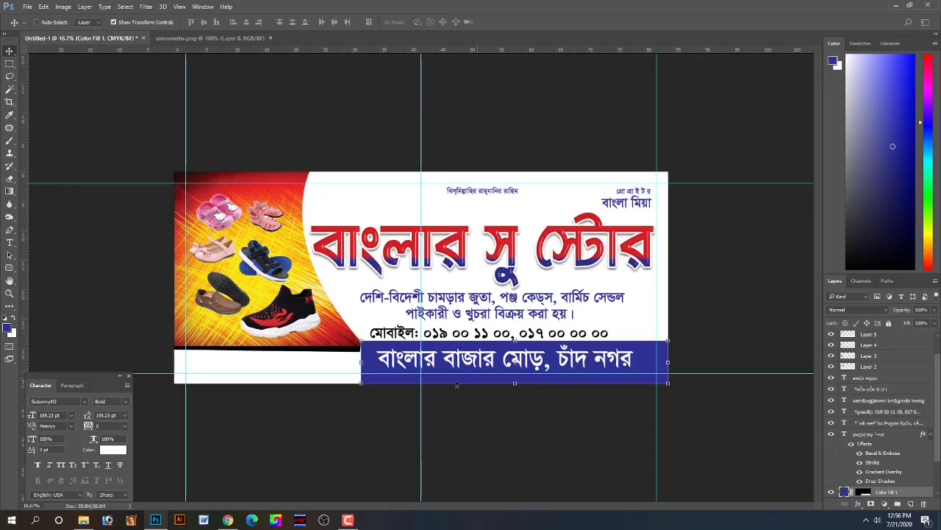
Step: Duplicate the blue address bar and flip the copy into the bottom-left strip
click(666, 381)
key(ctrl+j)
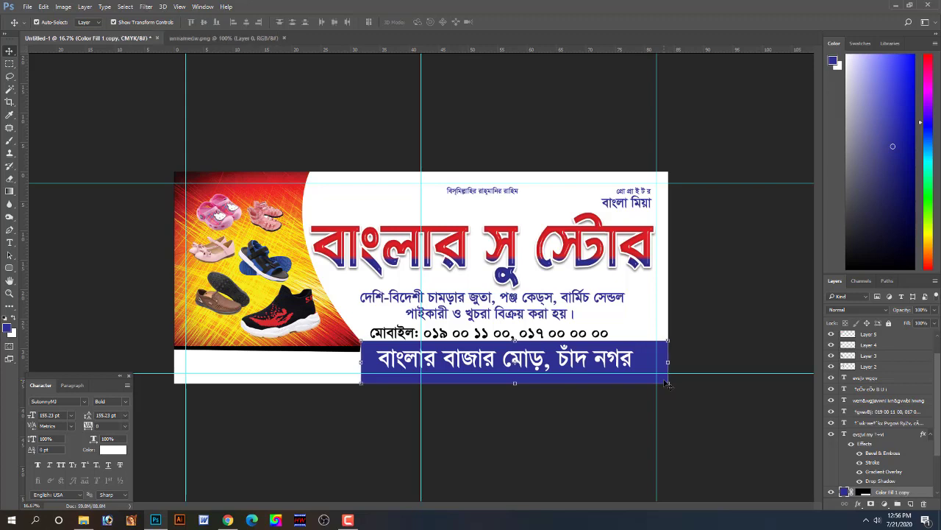
drag(667, 361, 175, 362)
key(Return)
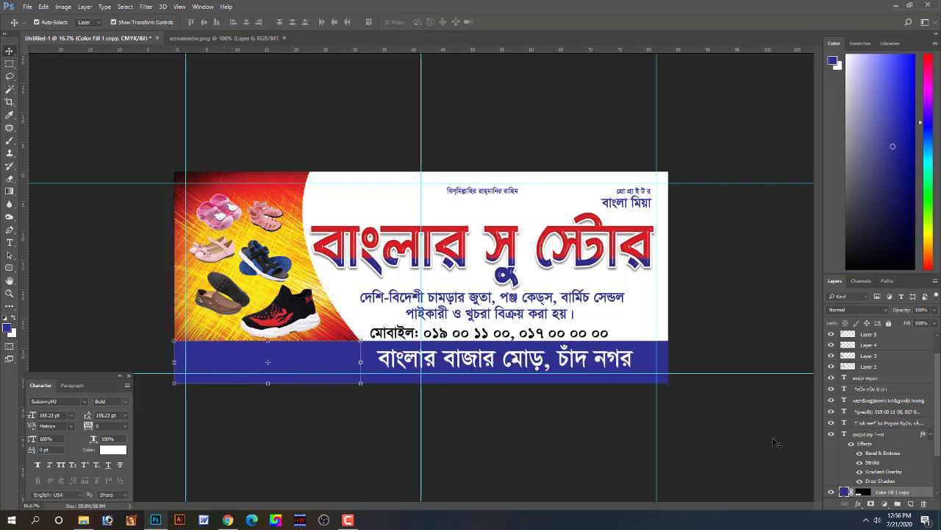
Step: Recolour the copied bar solid black
double_click(843, 492)
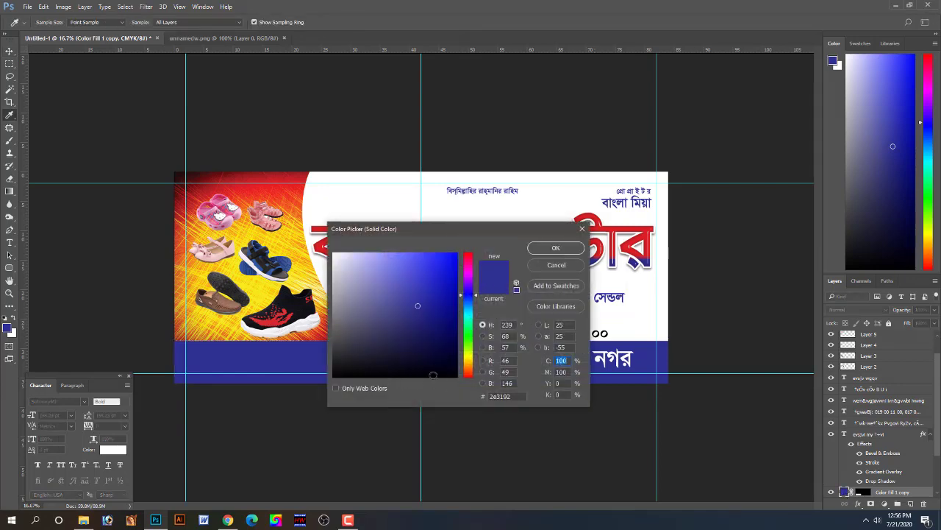
click(433, 375)
key(Return)
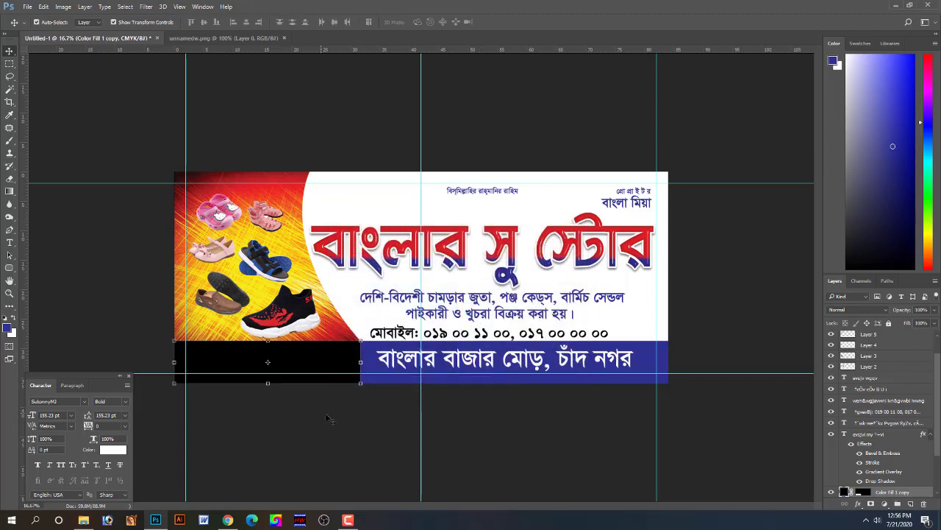
click(397, 434)
key(ctrl+plus)
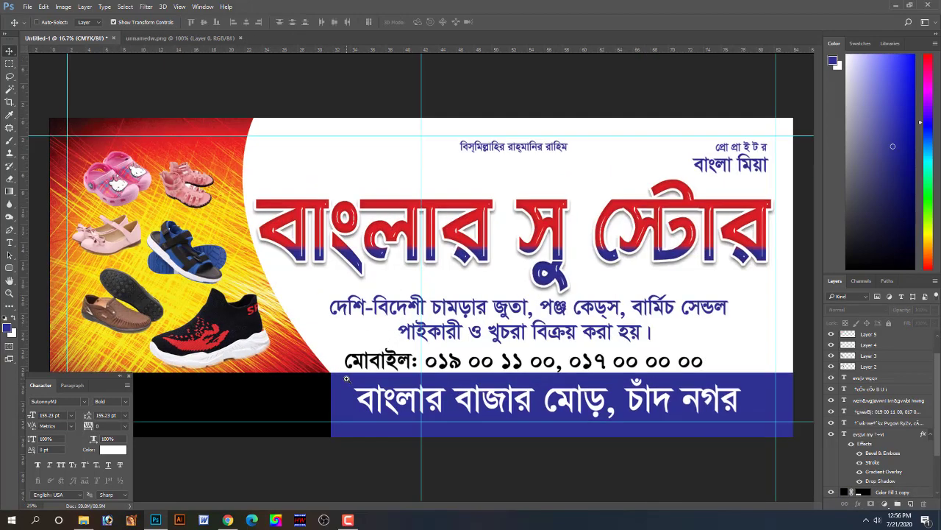
scroll(346, 378, up, 1)
scroll(390, 349, up, 1)
scroll(368, 383, down, 2)
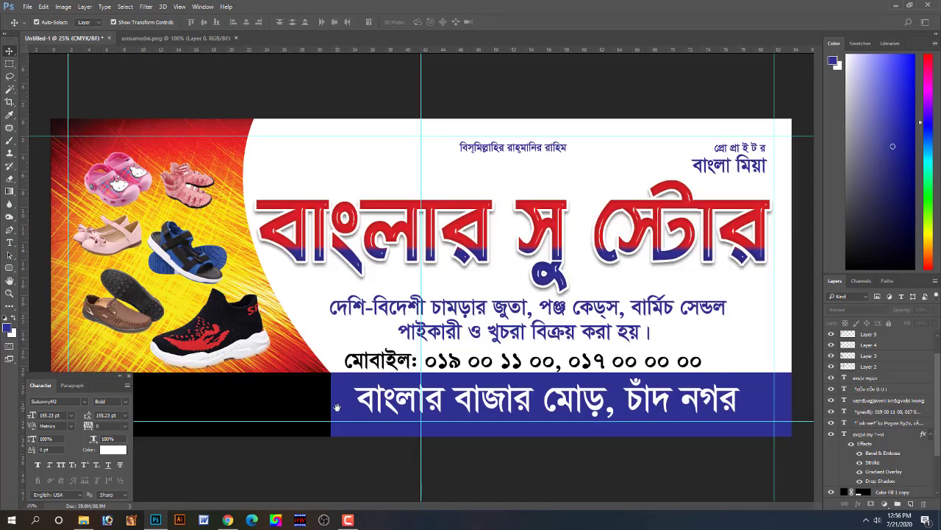
scroll(300, 393, up, 1)
Step: Slant the black bar's right edge and extend the blue bar left beneath it
click(441, 257)
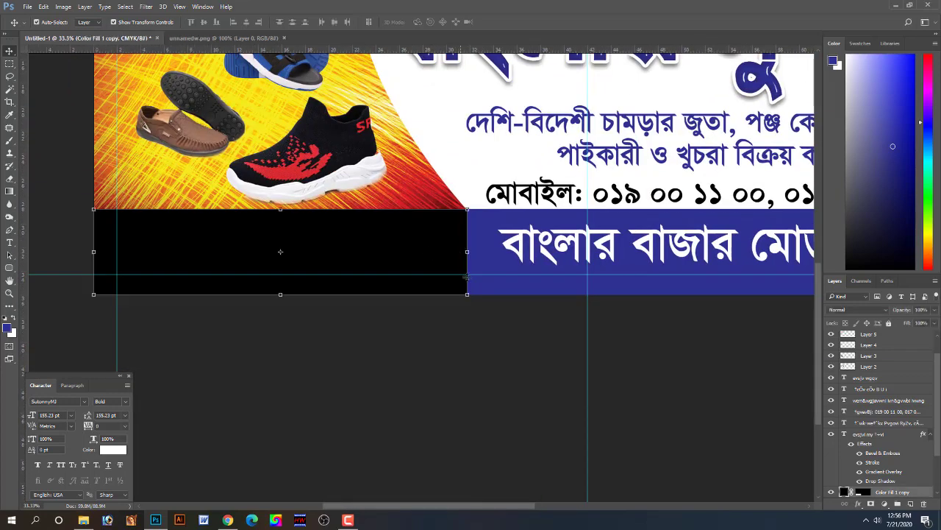
drag(468, 295, 436, 304)
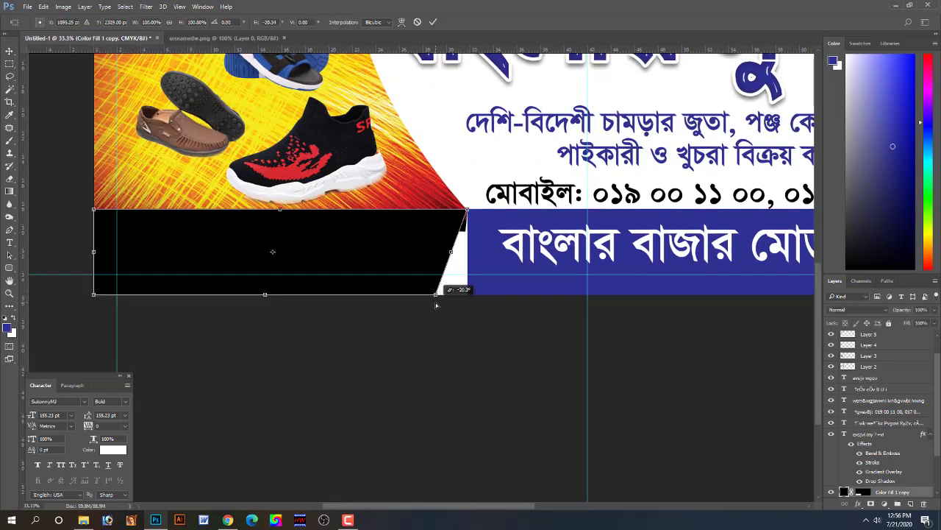
key(Return)
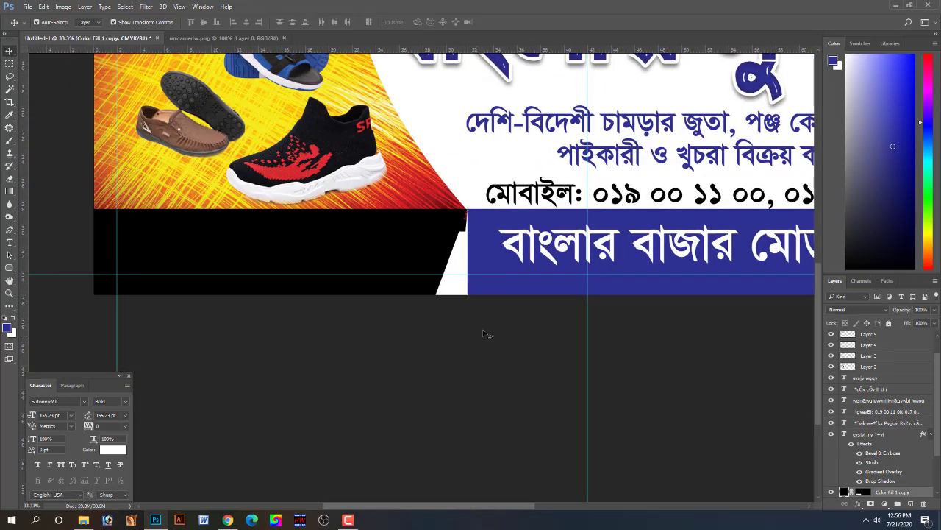
click(481, 275)
key(ctrl+t)
drag(468, 252, 416, 253)
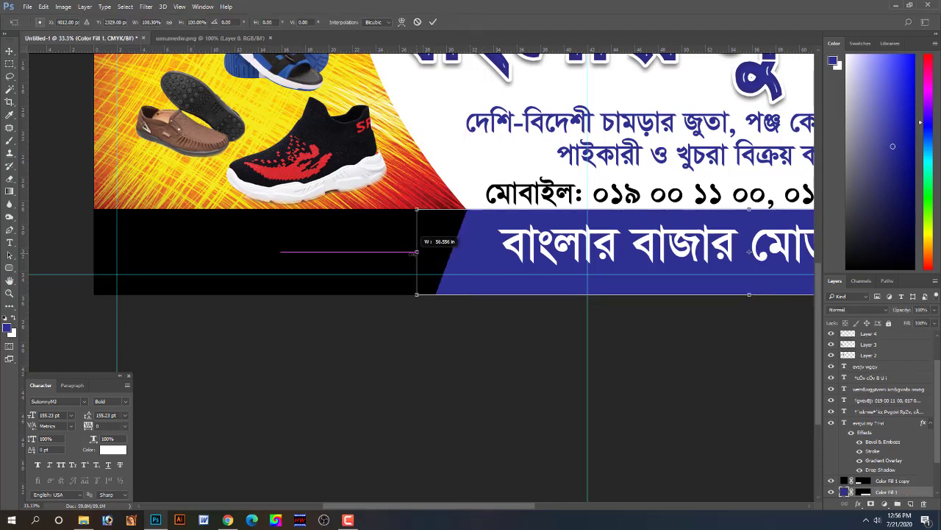
key(Escape)
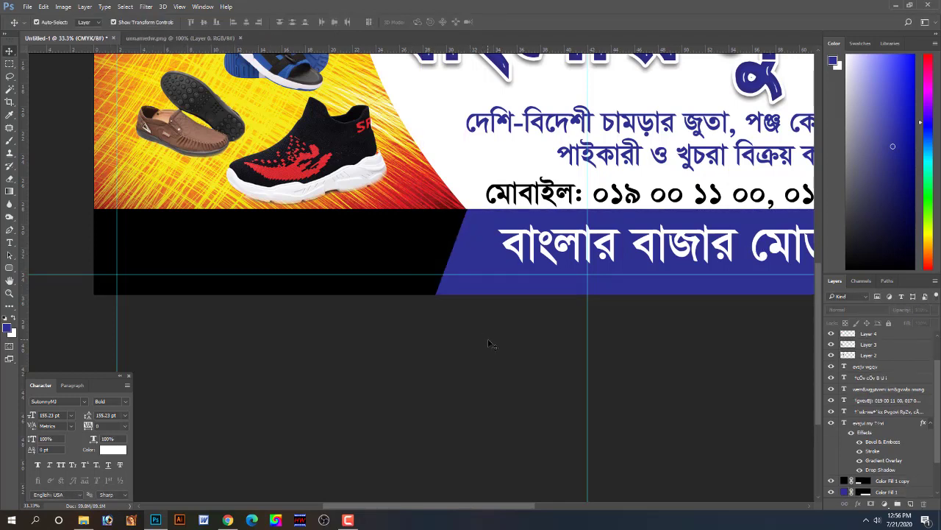
Step: Realign the black bar's edge with the diagonal join between the two strips
click(437, 238)
key(ctrl+t)
scroll(464, 228, up, 1)
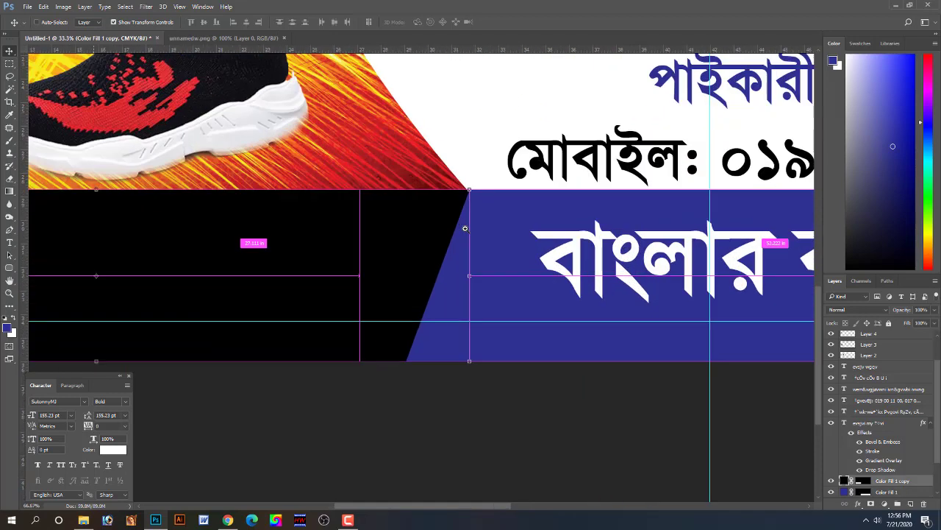
scroll(465, 228, up, 2)
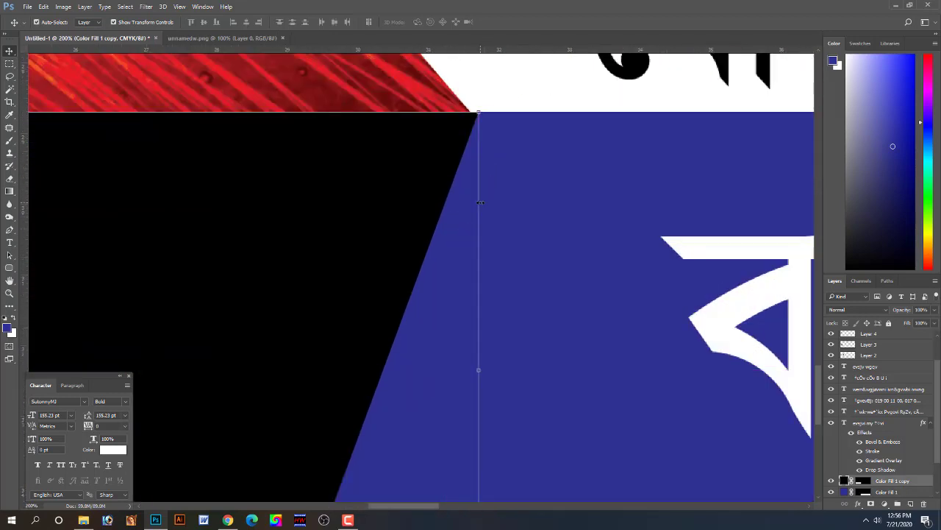
drag(482, 201, 473, 202)
scroll(462, 221, down, 2)
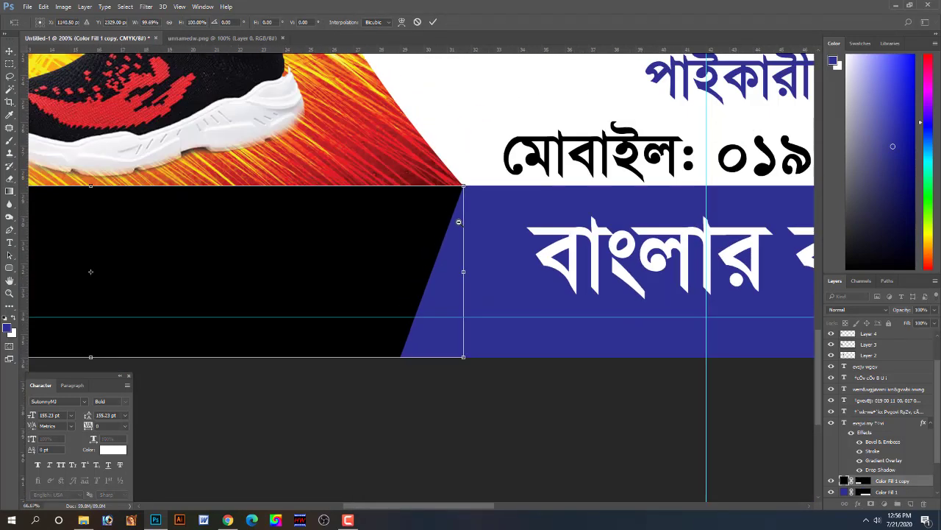
scroll(464, 357, down, 1)
scroll(468, 323, down, 1)
scroll(472, 344, down, 1)
key(Return)
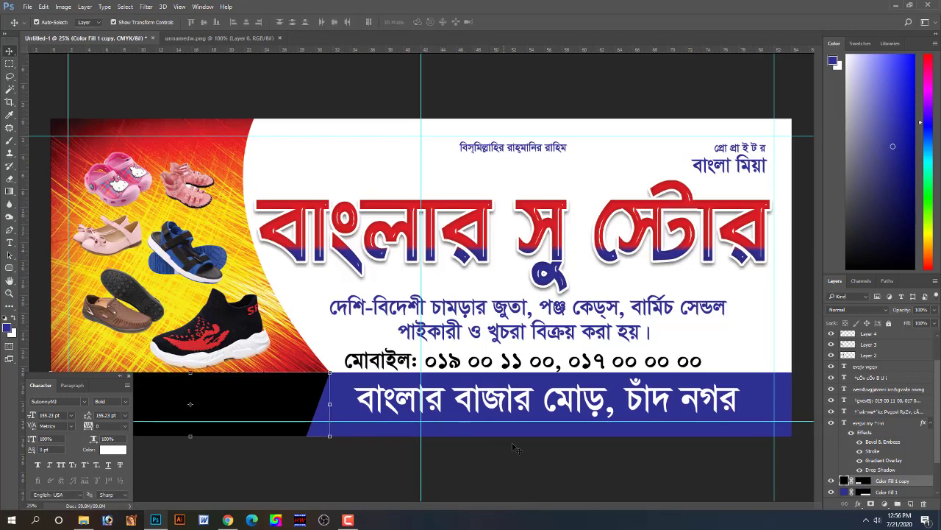
scroll(365, 336, down, 1)
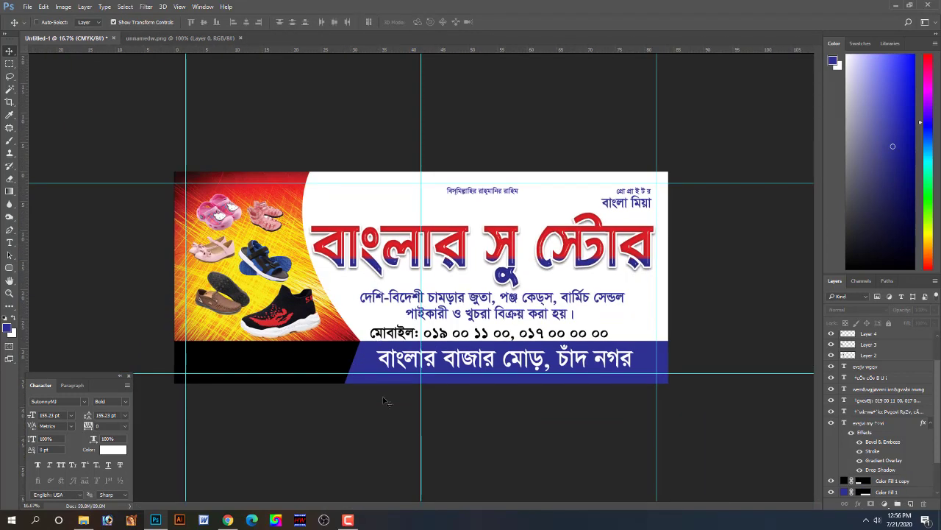
scroll(273, 401, up, 1)
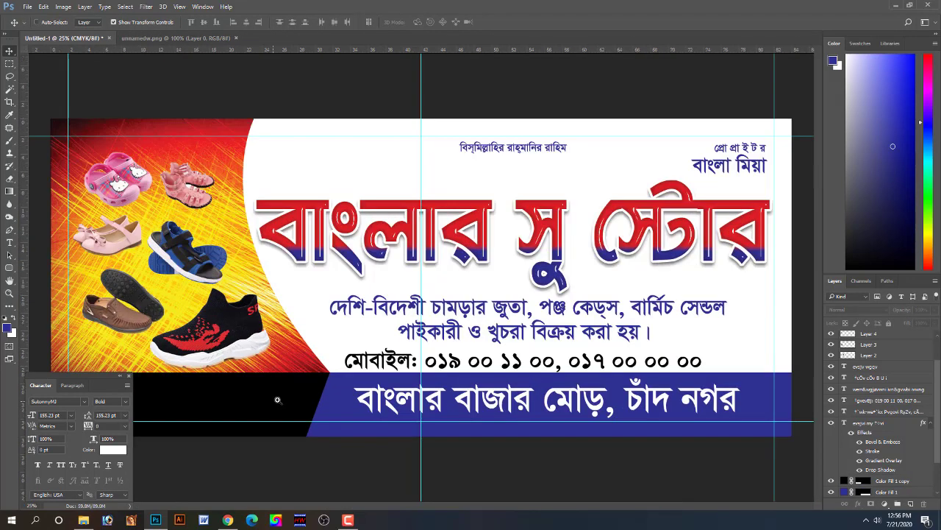
scroll(279, 397, down, 1)
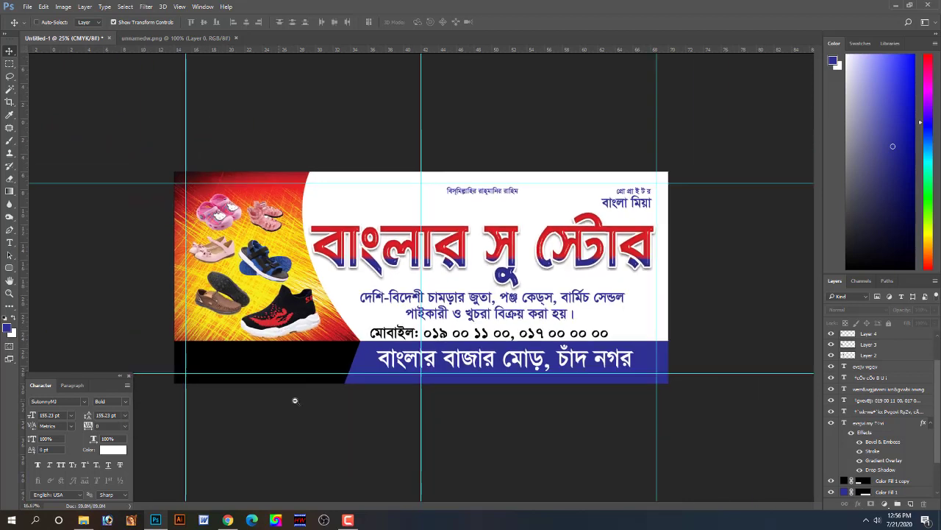
Step: Review Chrome's Google Images results for 'background', then return to Photoshop
click(228, 520)
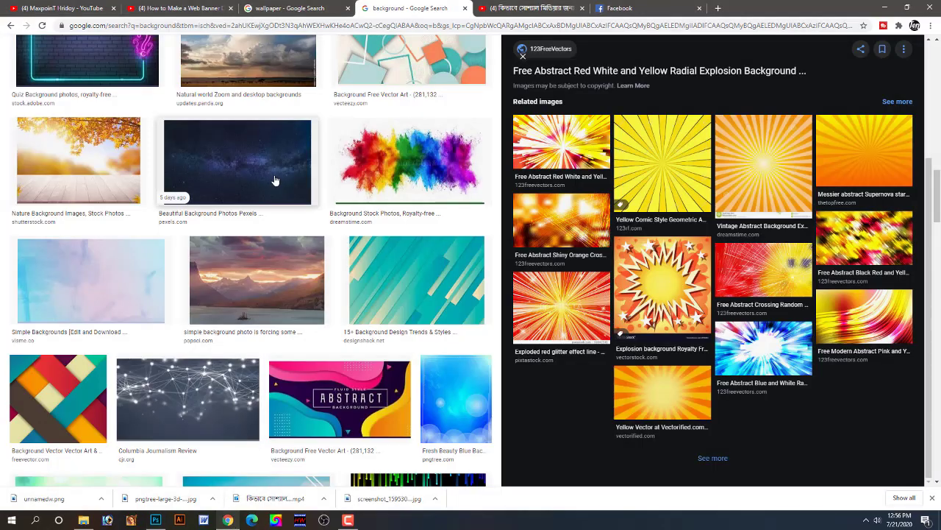
scroll(272, 176, up, 5)
scroll(272, 177, up, 5)
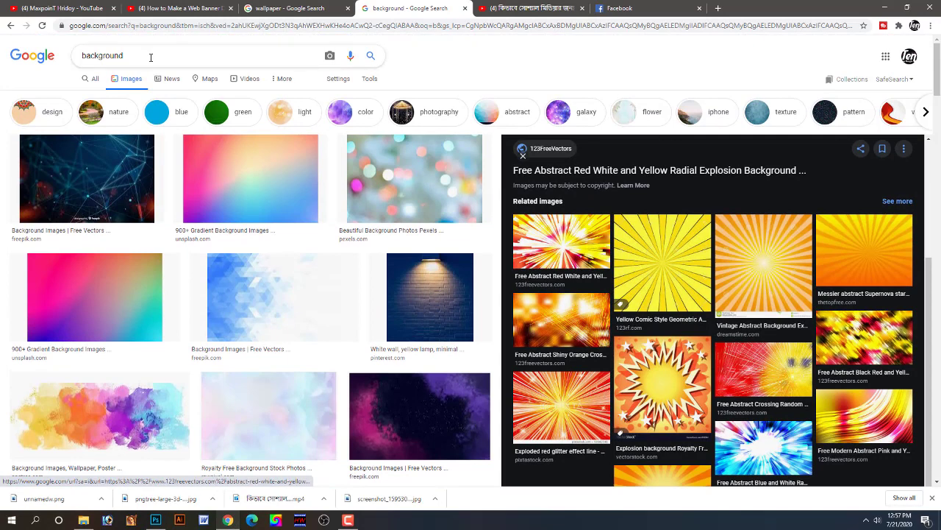
double_click(102, 55)
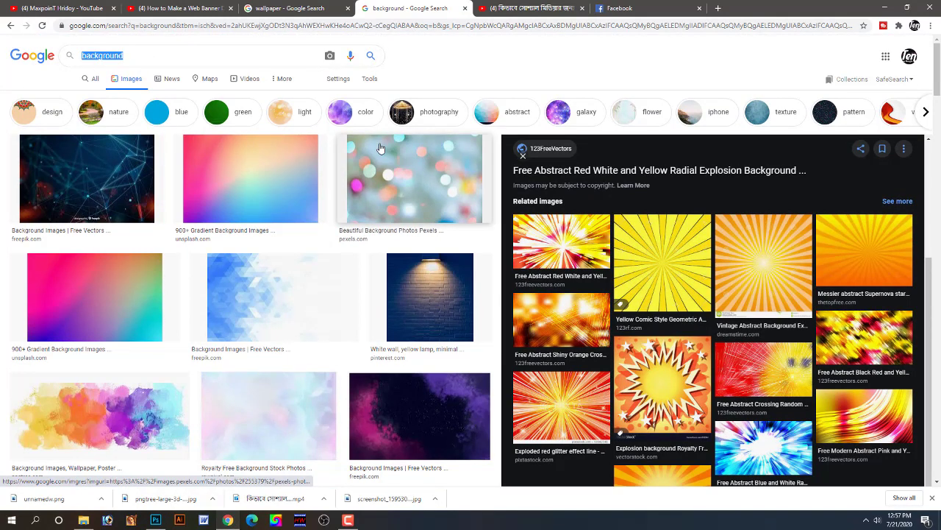
click(158, 522)
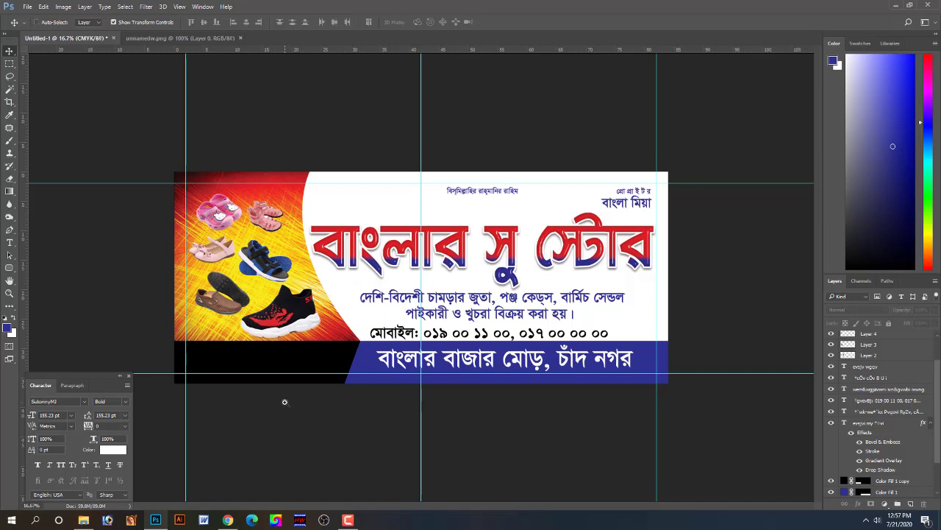
Step: Copy the mobile-number line onto the black bottom-left strip and bring it to the top
key(ctrl+plus)
key(ctrl+minus)
click(392, 335)
drag(395, 335, 228, 354)
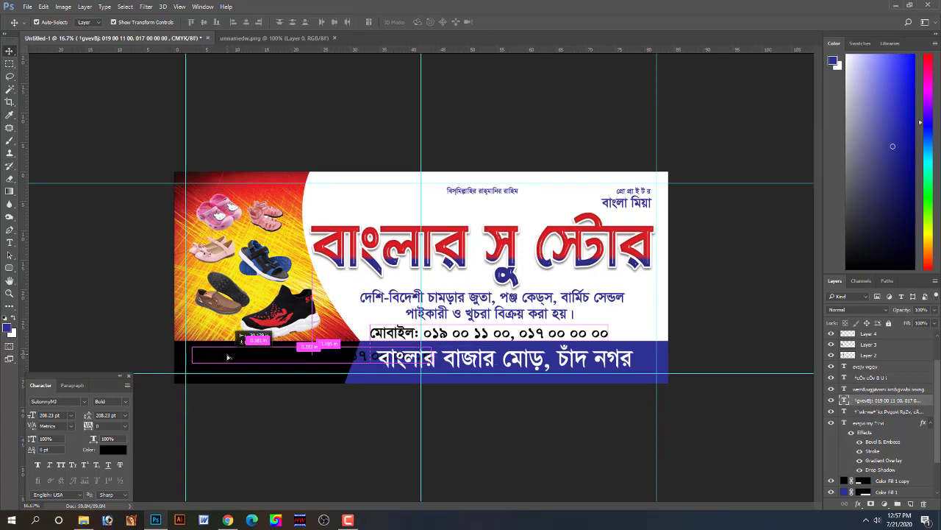
drag(228, 354, 228, 357)
key(ctrl+shift+bracketright)
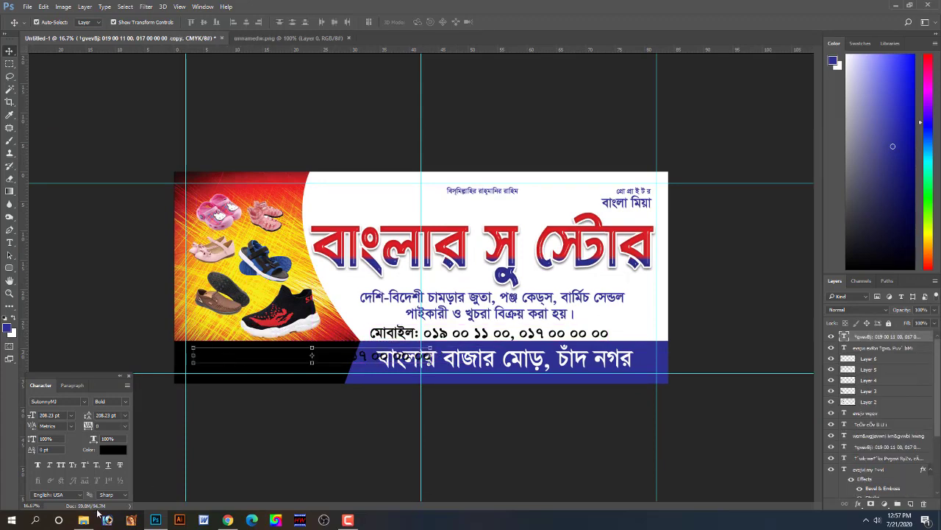
Step: Make the copied line white and set its font to Times Roman
click(111, 450)
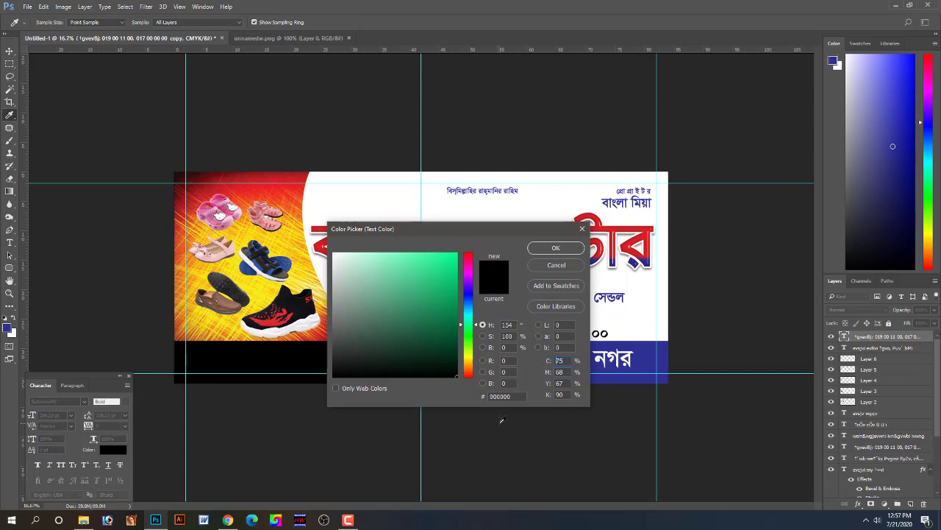
click(367, 268)
key(Return)
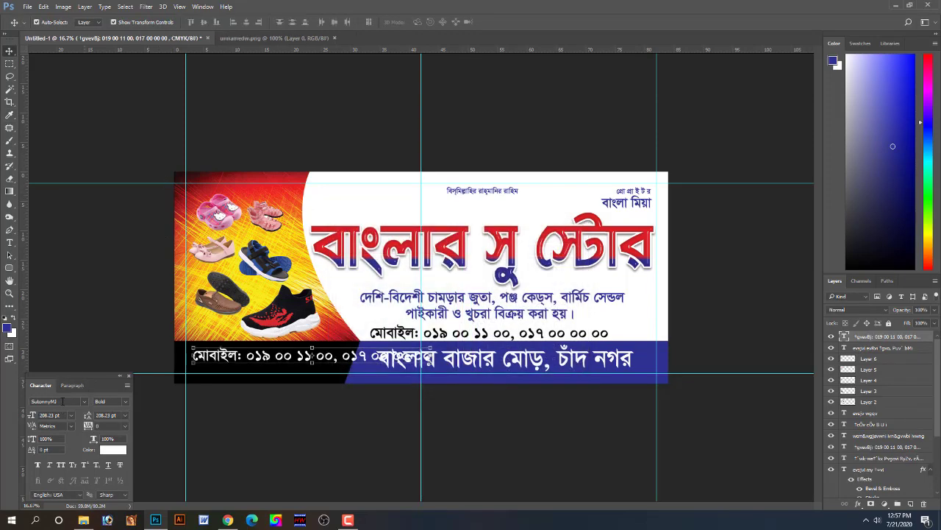
text(Un)
key(BackSpace)
key(BackSpace)
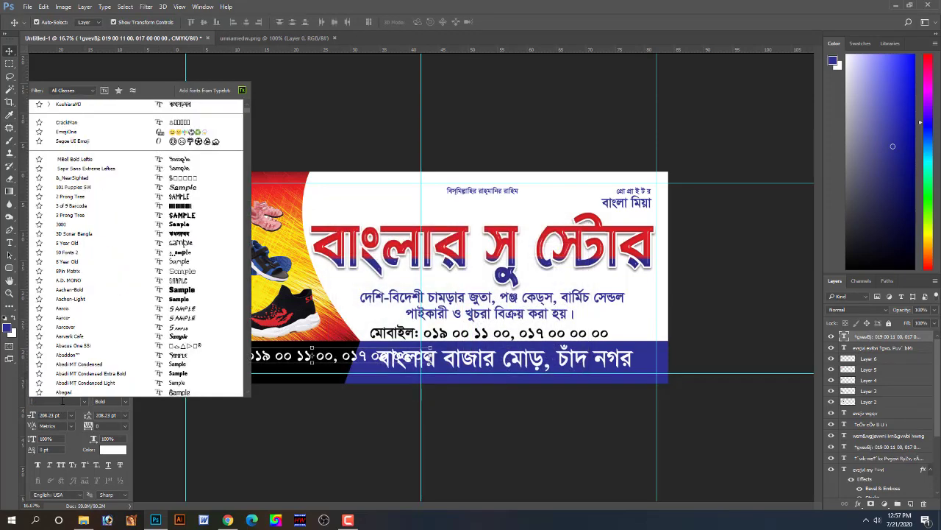
text(tim)
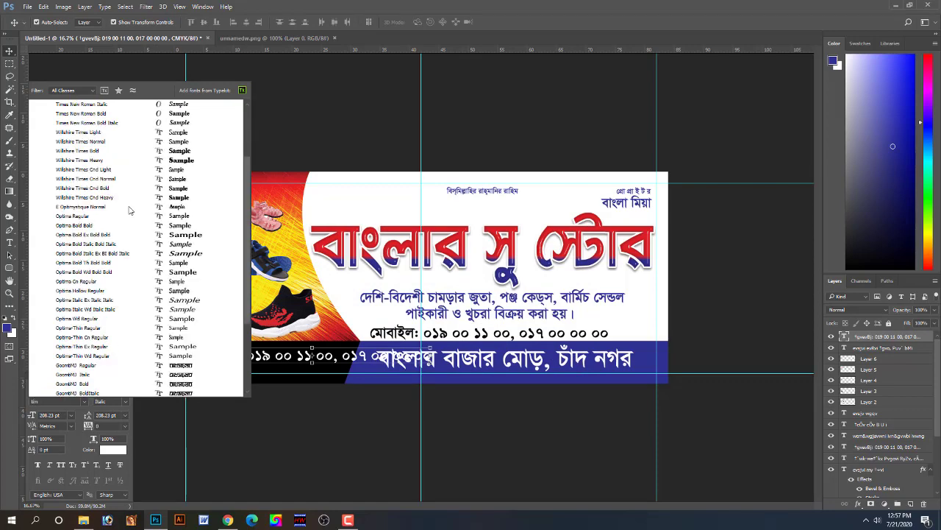
scroll(118, 213, down, 1)
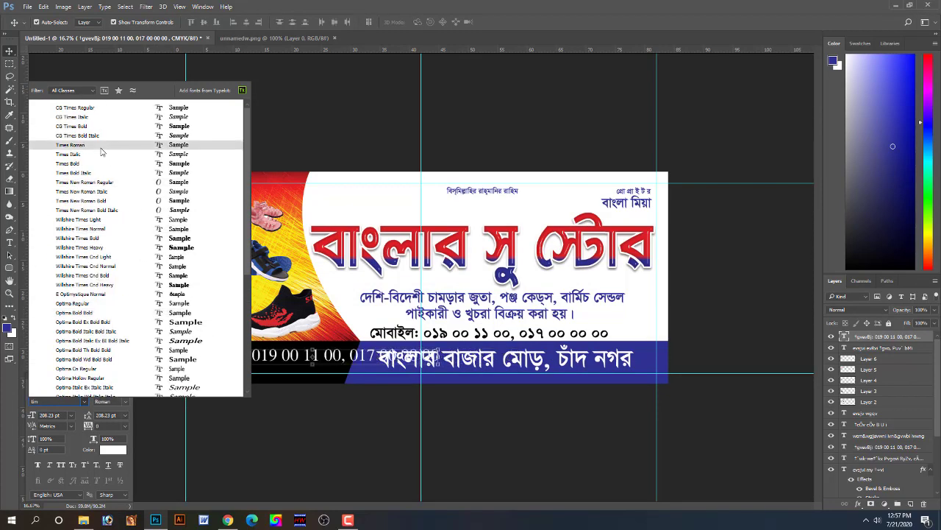
click(128, 145)
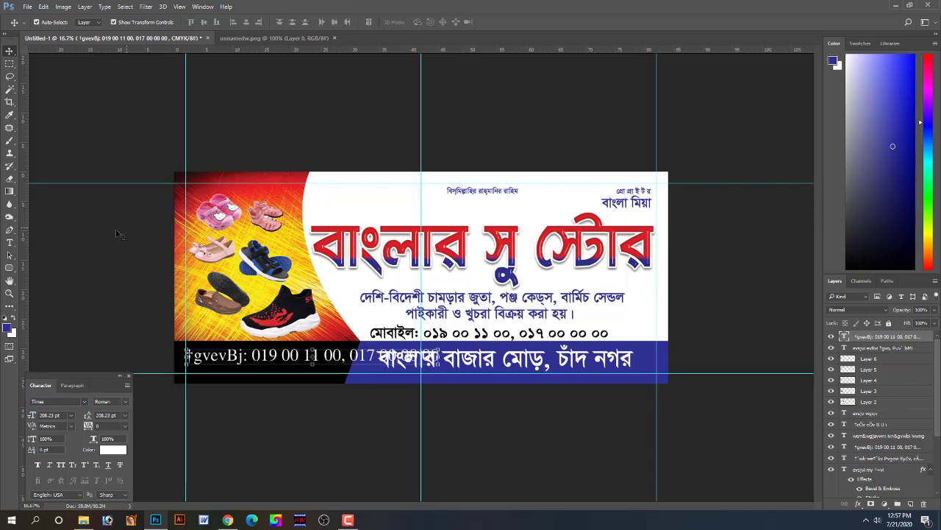
click(9, 243)
click(256, 354)
Step: Replace the copied text with 'Email:' followed by the store's e-mail address
key(ctrl+a)
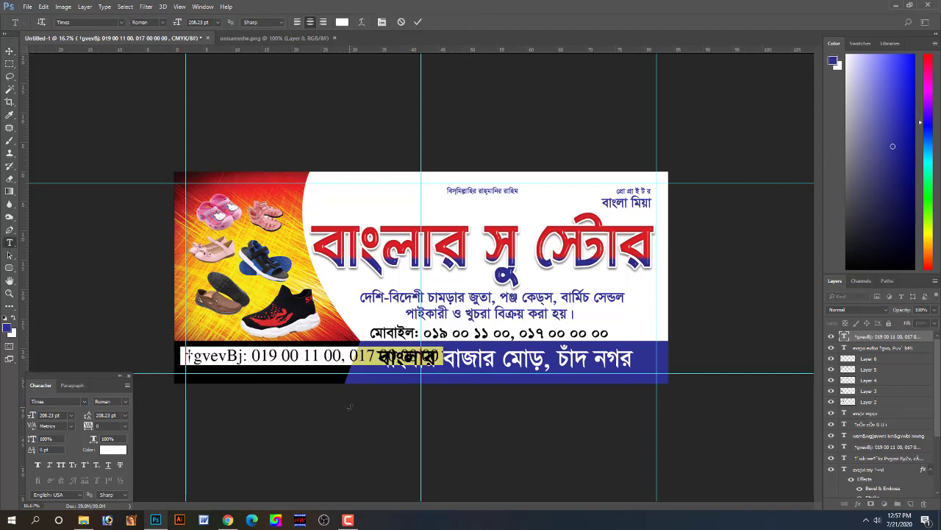
text(Email)
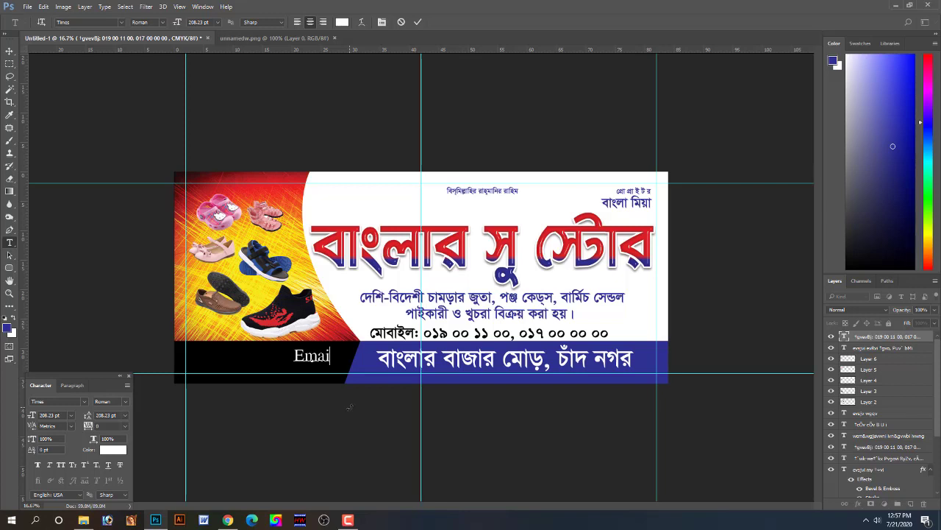
text(:)
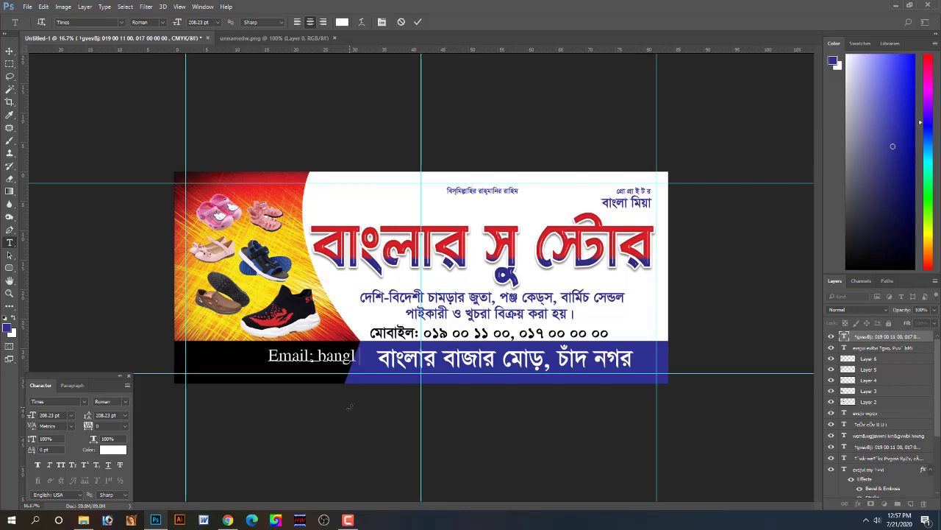
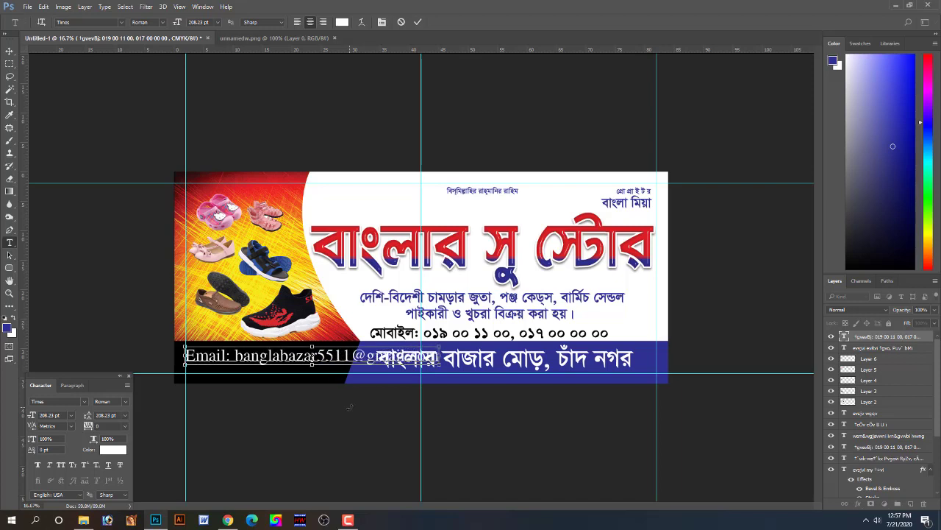
key(ctrl+Return)
click(9, 51)
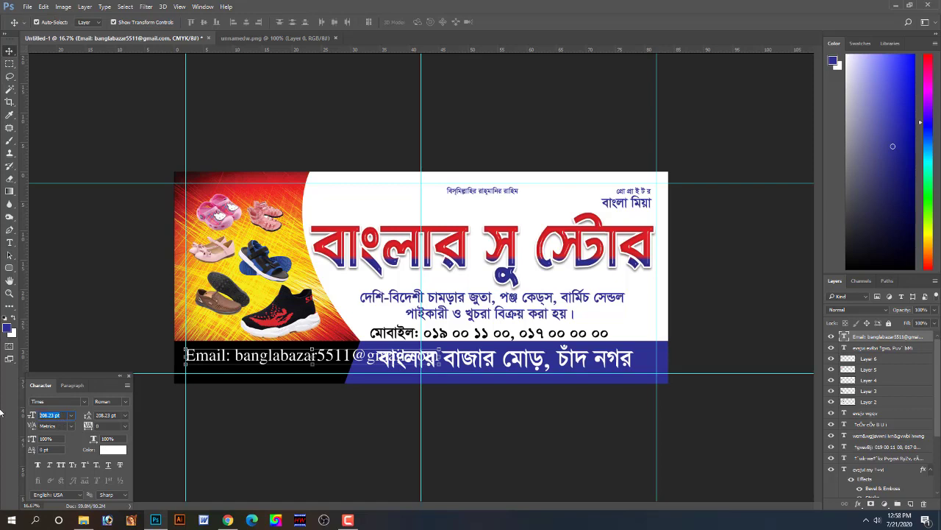
click(56, 414)
Step: Set the e-mail line to 100 pt, enlarge it, and position it within the black strip
text(100)
key(Return)
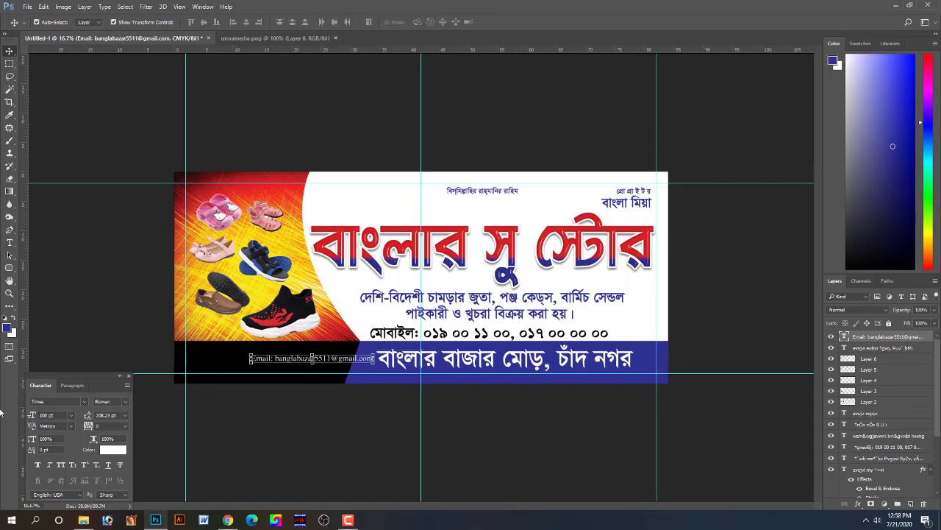
drag(347, 362, 303, 361)
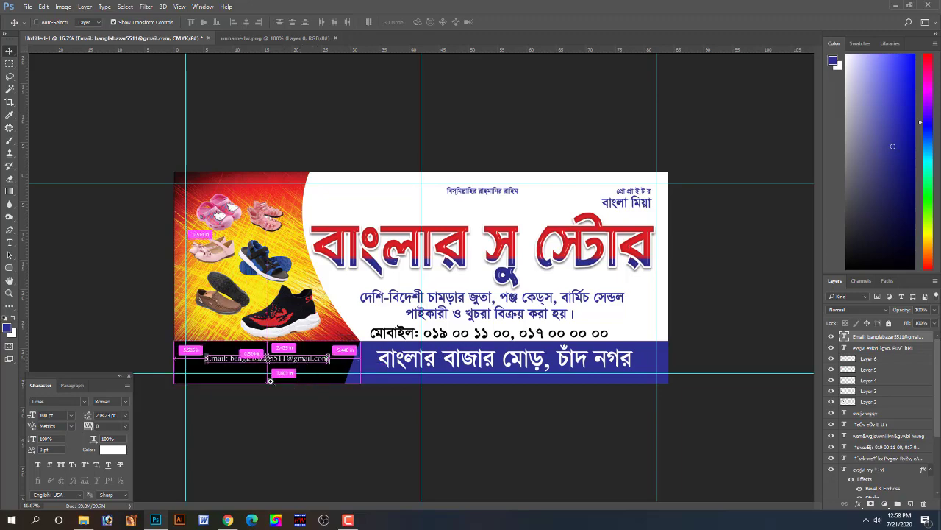
scroll(342, 329, up, 3)
drag(259, 398, 539, 304)
key(ctrl+t)
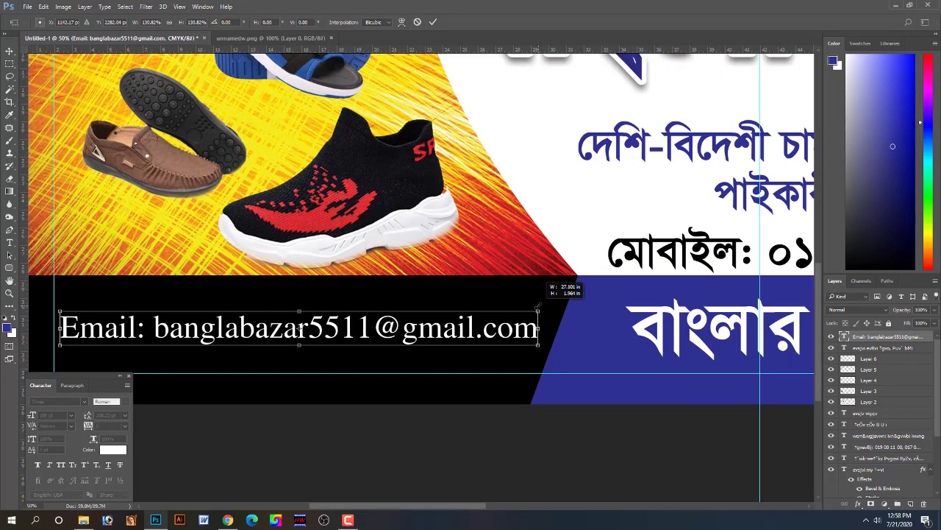
key(Return)
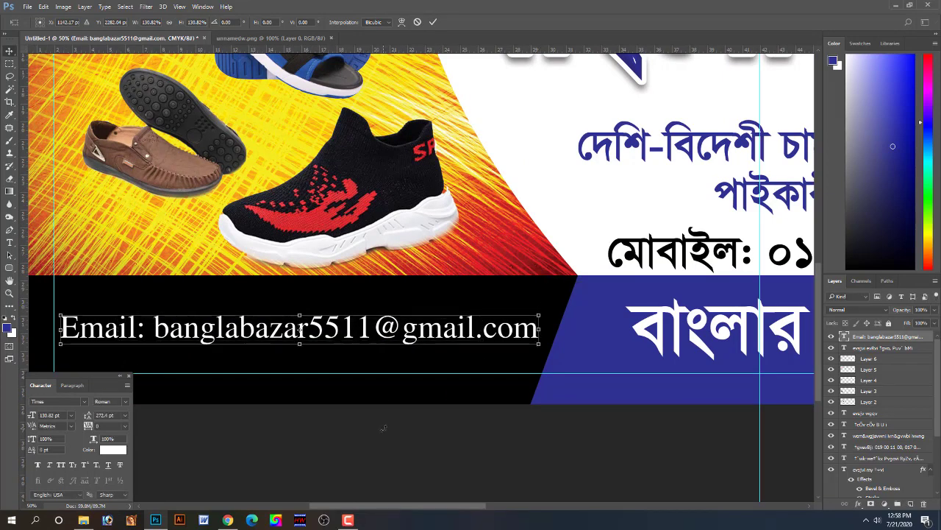
drag(367, 336, 376, 340)
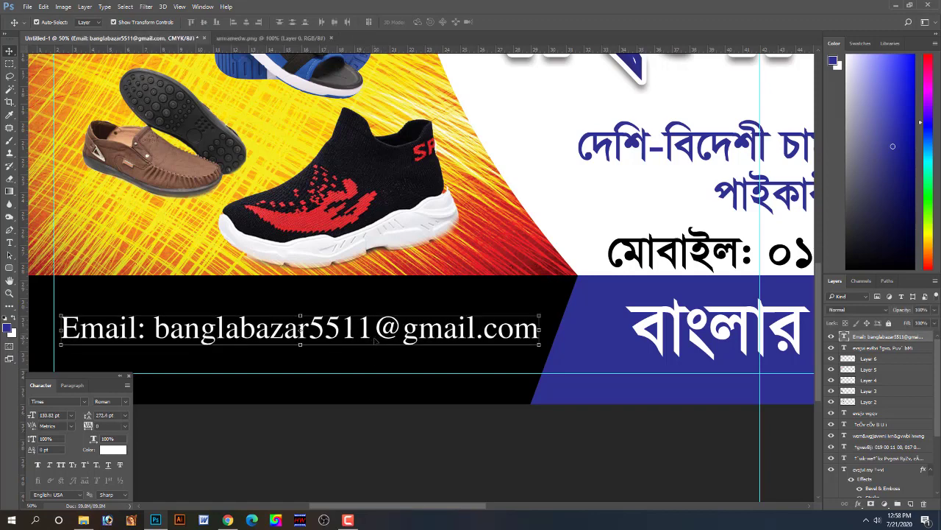
key(Right)
key(Right)
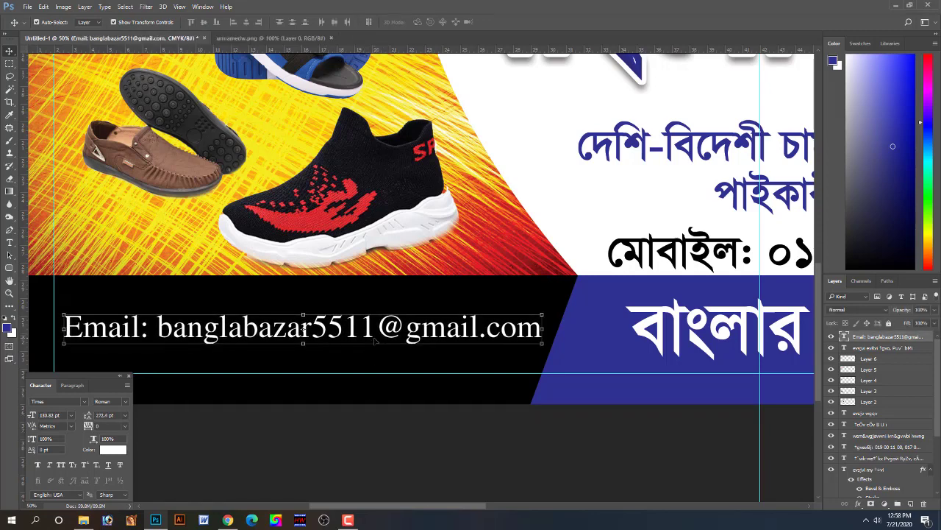
click(427, 440)
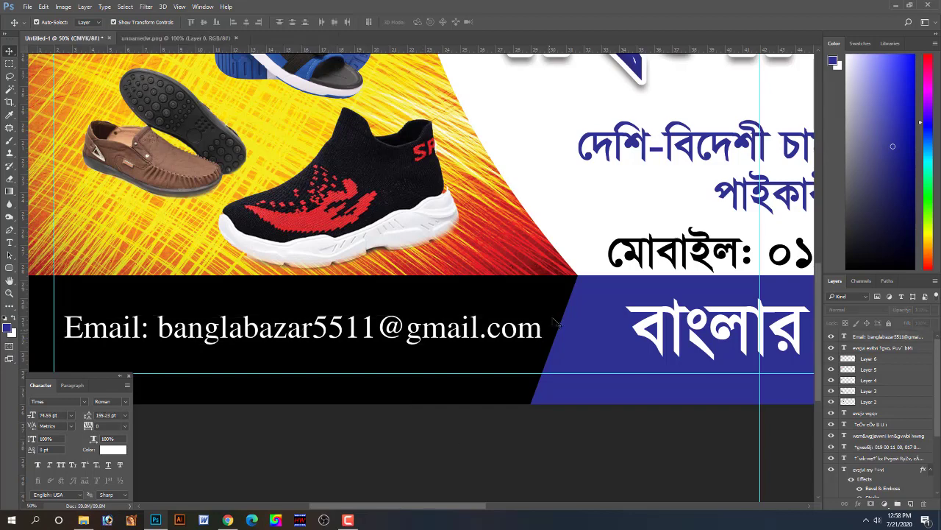
click(557, 322)
Step: Fill the black strip with light green, CMYK 50/0/100/0
double_click(844, 491)
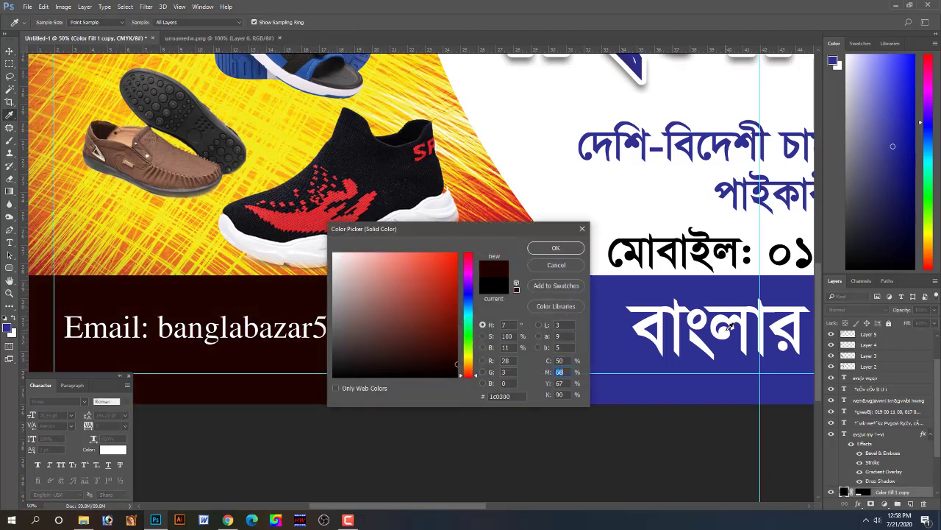
text(50)
key(Tab)
text(0)
key(Tab)
text(100)
key(Tab)
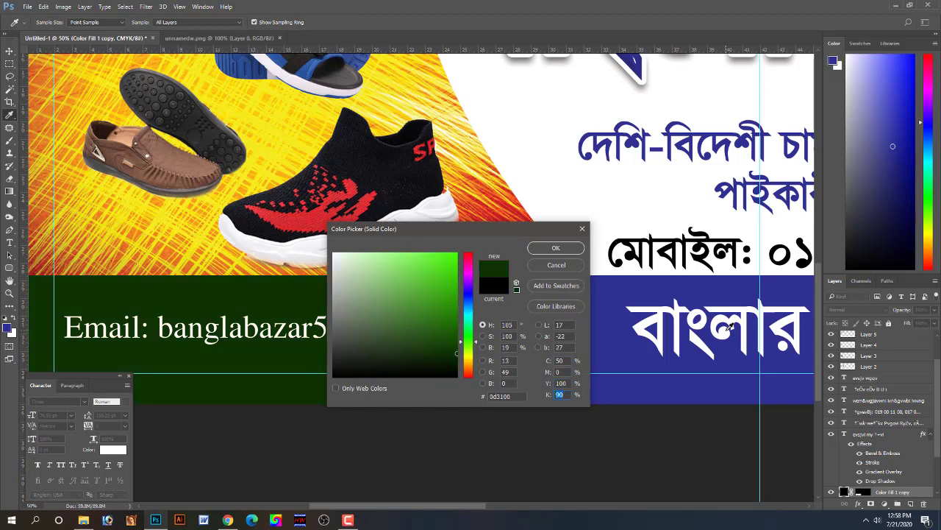
text(0)
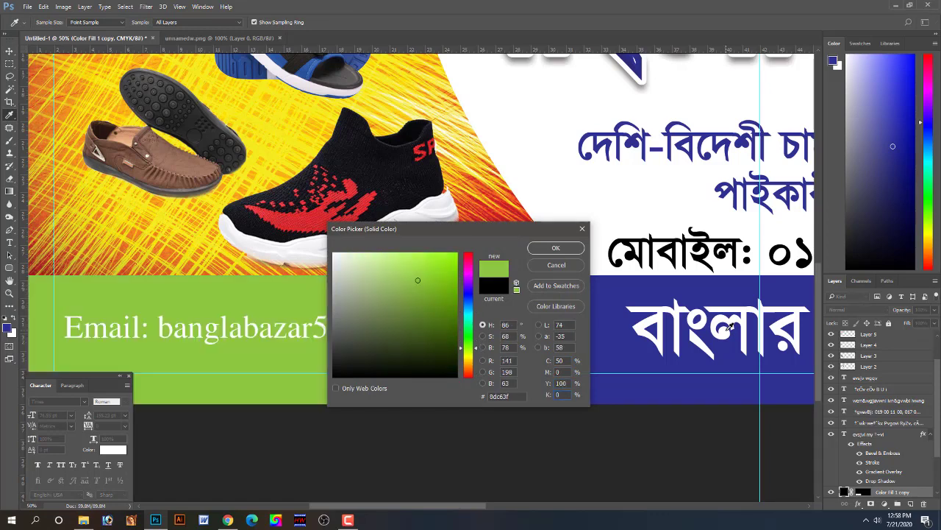
key(Return)
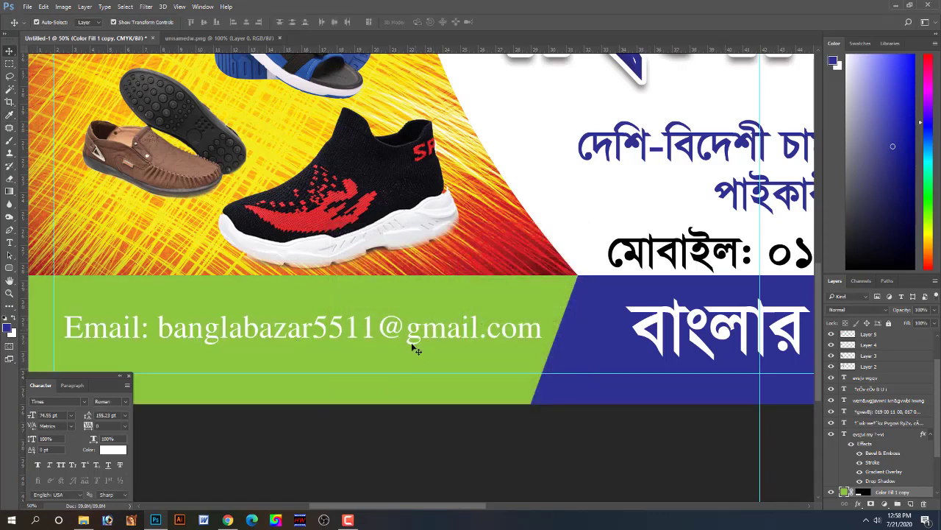
Step: Deepen the strip's green fill with a value of 100 and zoom out to the full banner
click(410, 340)
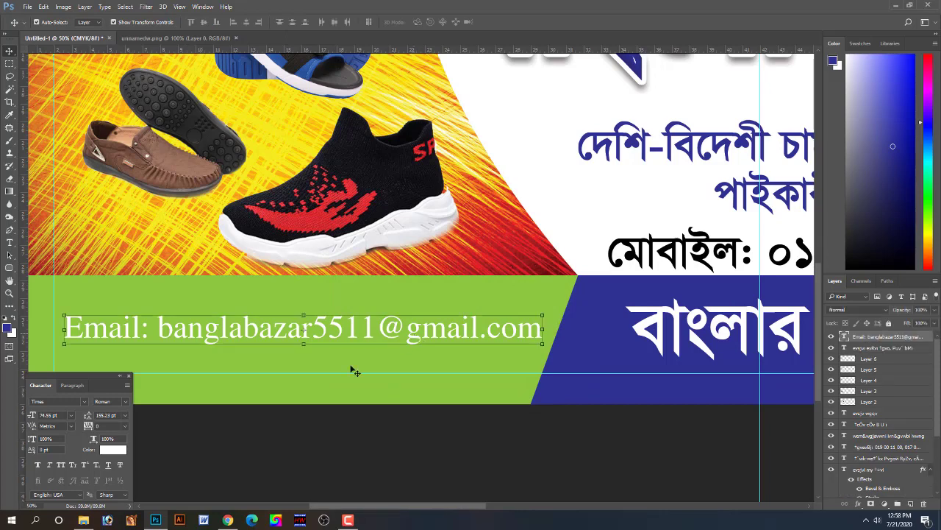
click(405, 398)
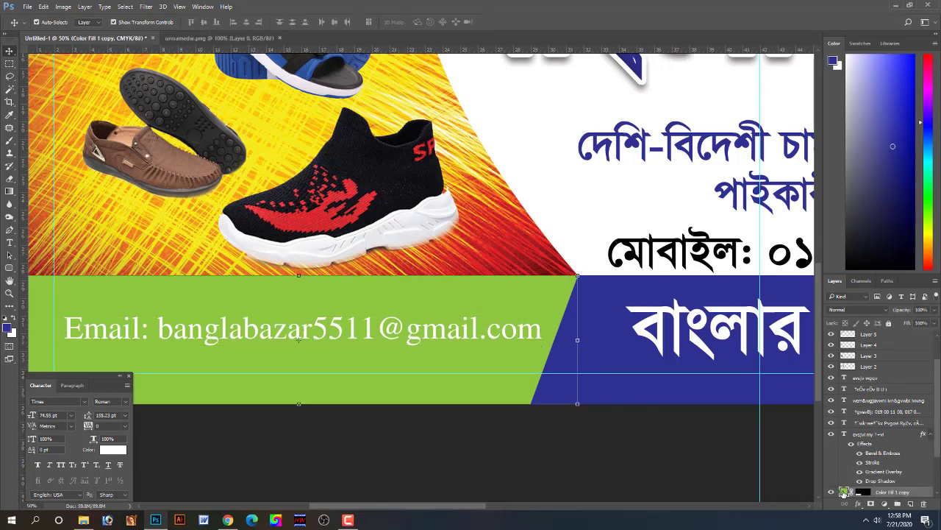
double_click(845, 492)
text(10)
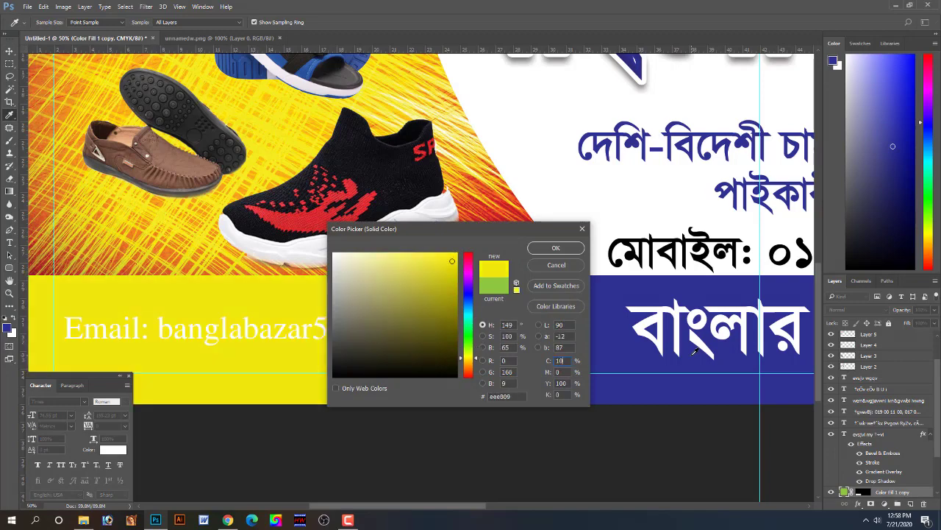
text(0)
key(Return)
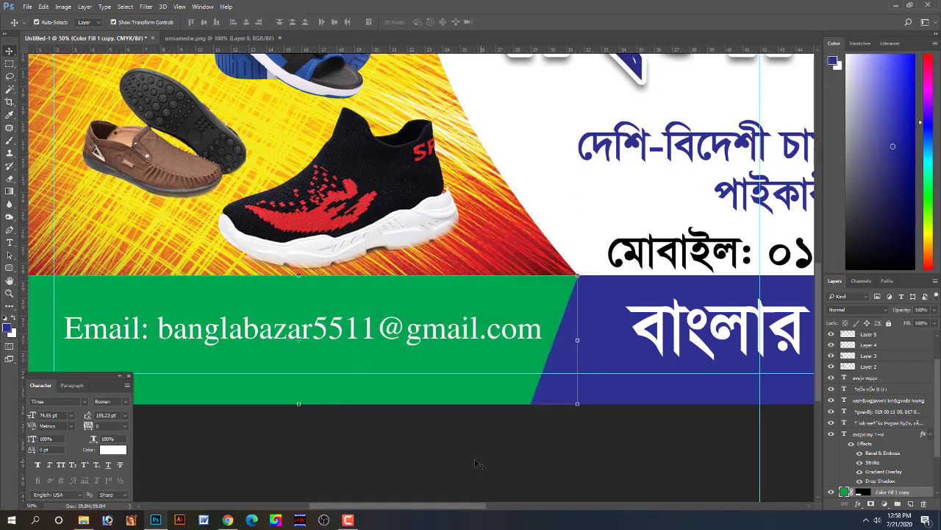
click(471, 447)
key(ctrl+minus)
key(ctrl+minus)
key(ctrl+minus)
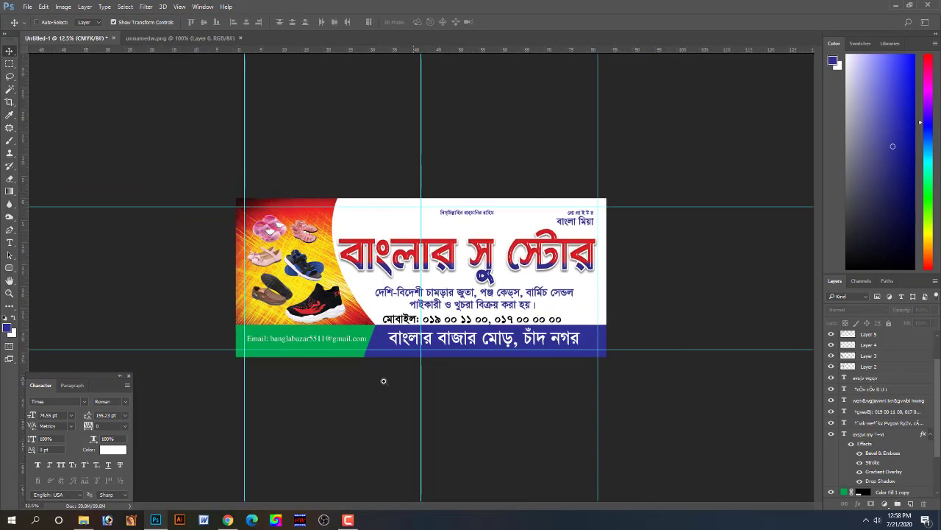
Step: Preview the banner with panels hidden and nudge the red-blue shop title down slightly
key(ctrl+plus)
key(ctrl+plus)
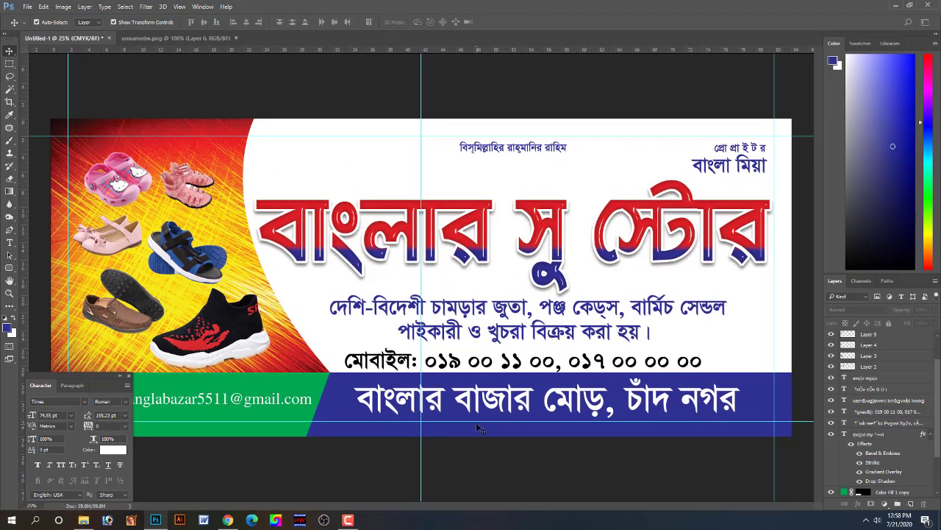
key(Tab)
click(344, 427)
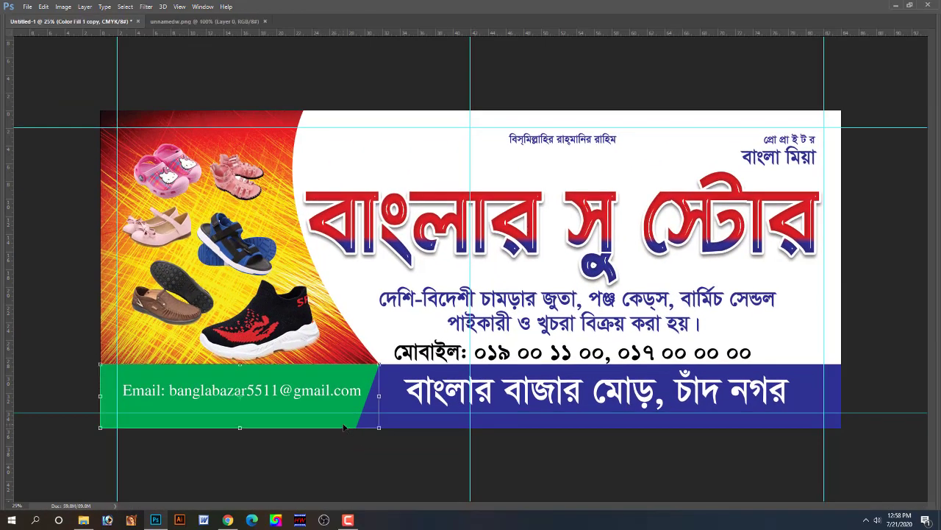
click(340, 456)
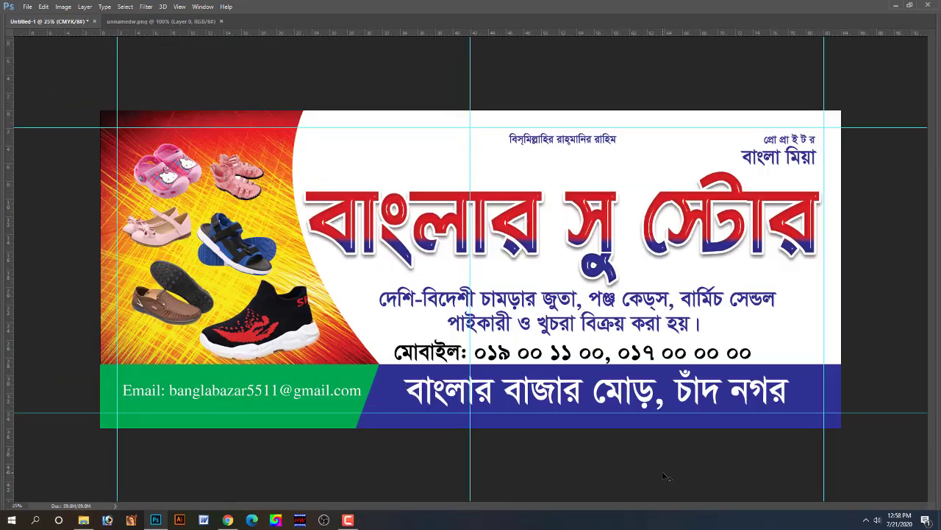
click(620, 333)
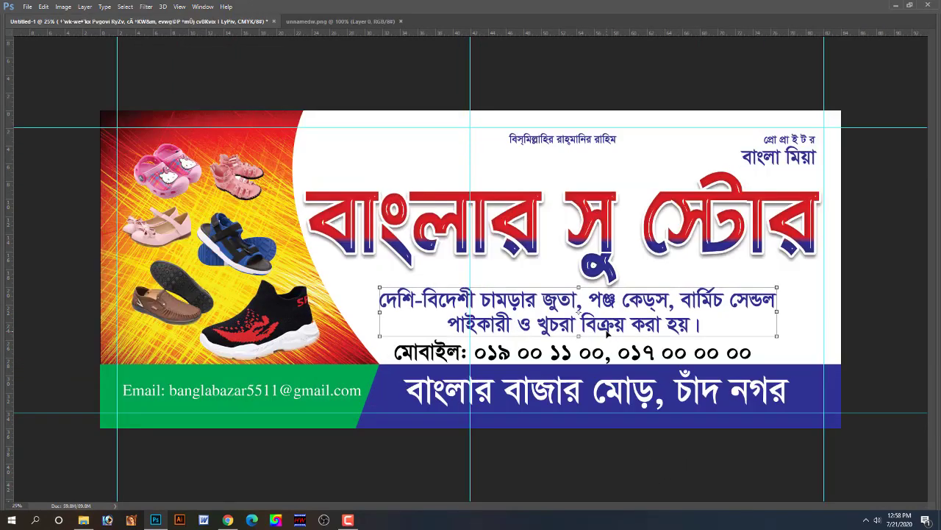
click(615, 236)
key(shift+Down)
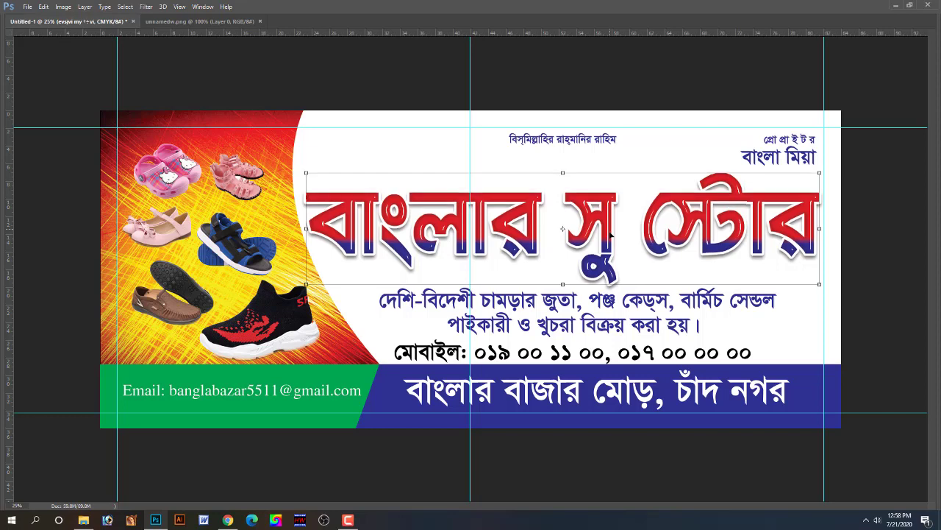
click(712, 478)
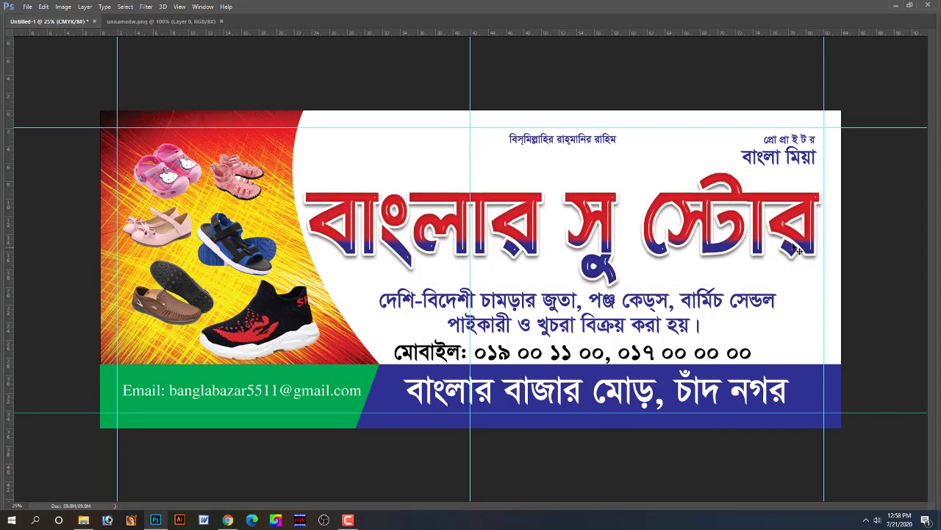
click(802, 163)
click(743, 103)
key(Tab)
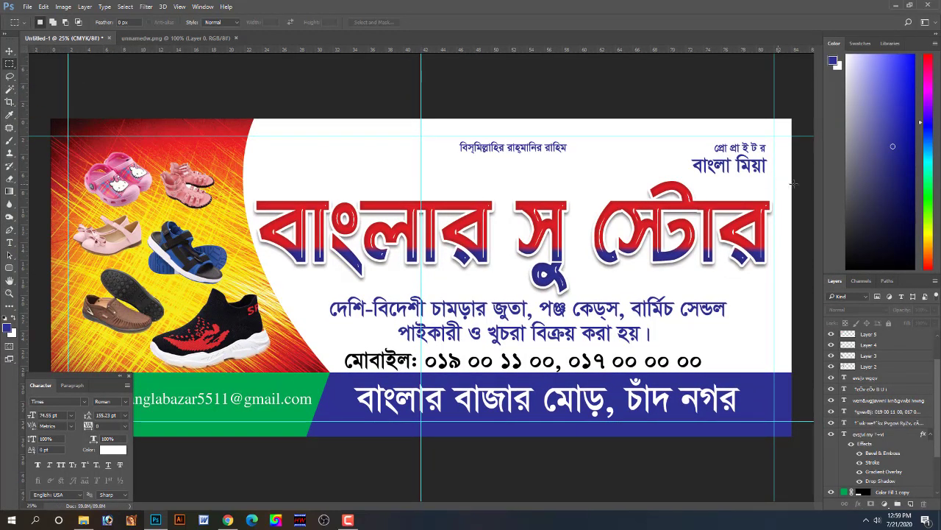
key(Tab)
Step: Zoom into the banner's top-right corner and marquee-select a rectangle there
click(849, 116)
click(782, 183)
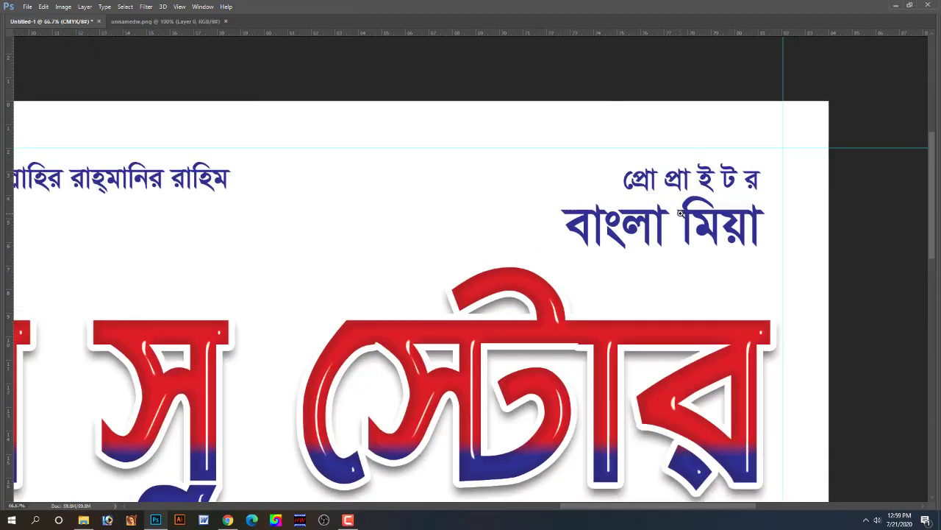
click(782, 183)
drag(639, 293, 496, 400)
drag(742, 175, 649, 315)
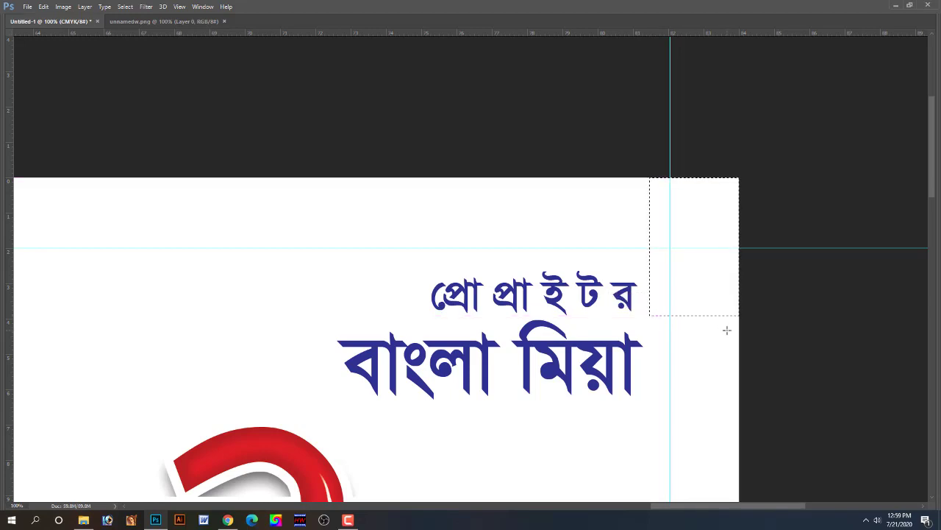
Step: Fill the selection with a blue Solid Color layer and skew it into a slanted shape
key(Tab)
click(885, 503)
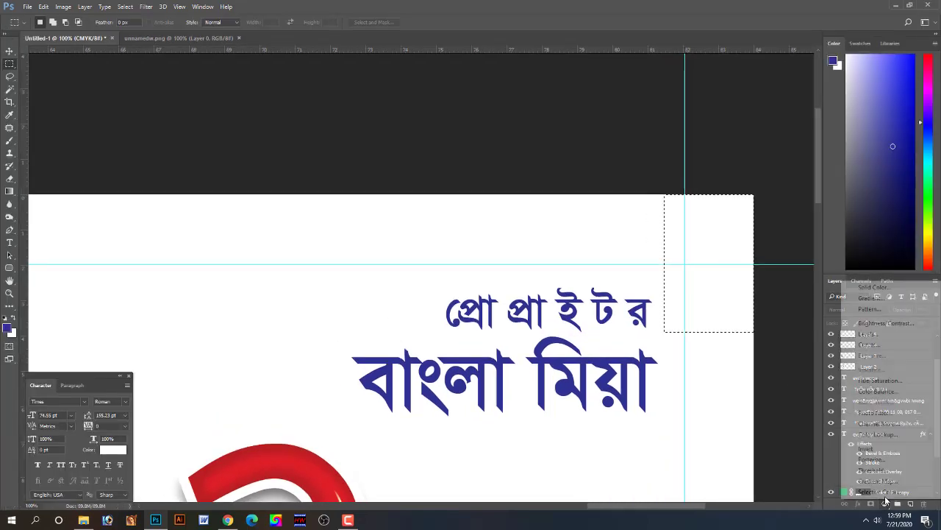
click(896, 289)
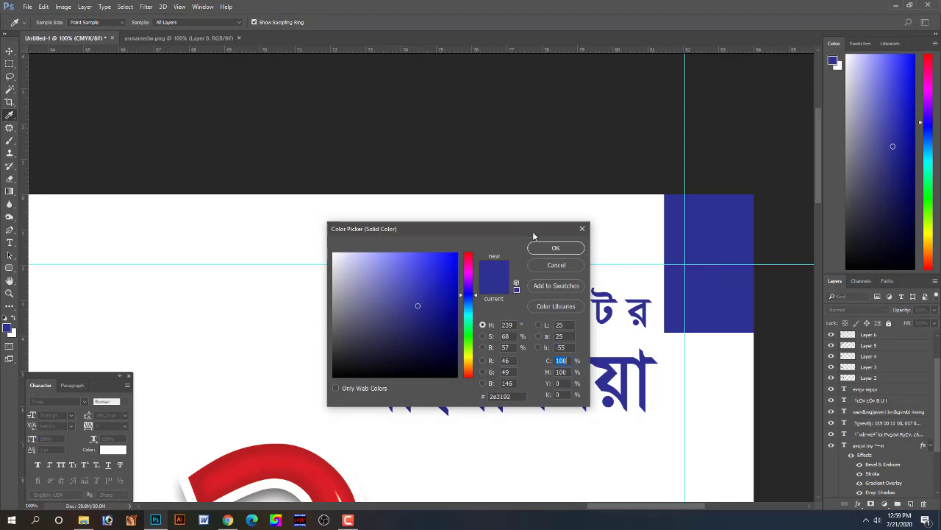
click(556, 248)
key(v)
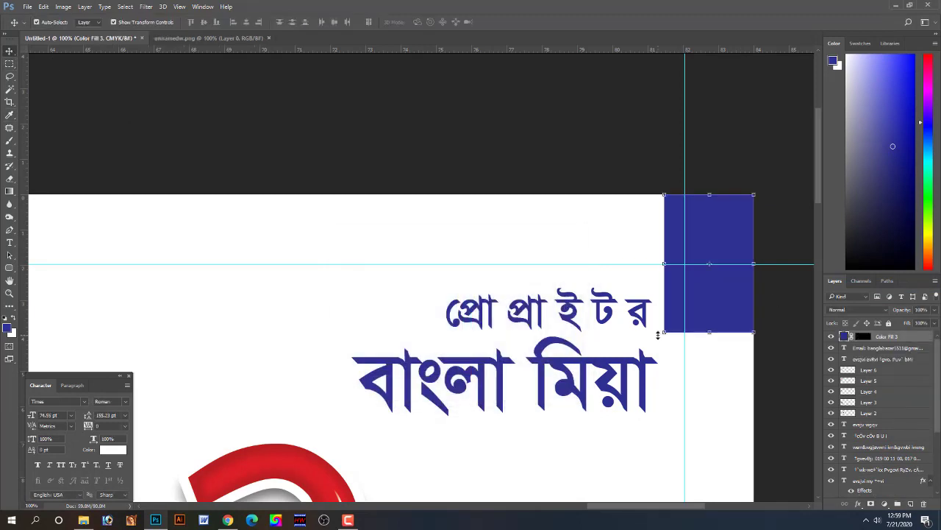
drag(665, 333, 760, 337)
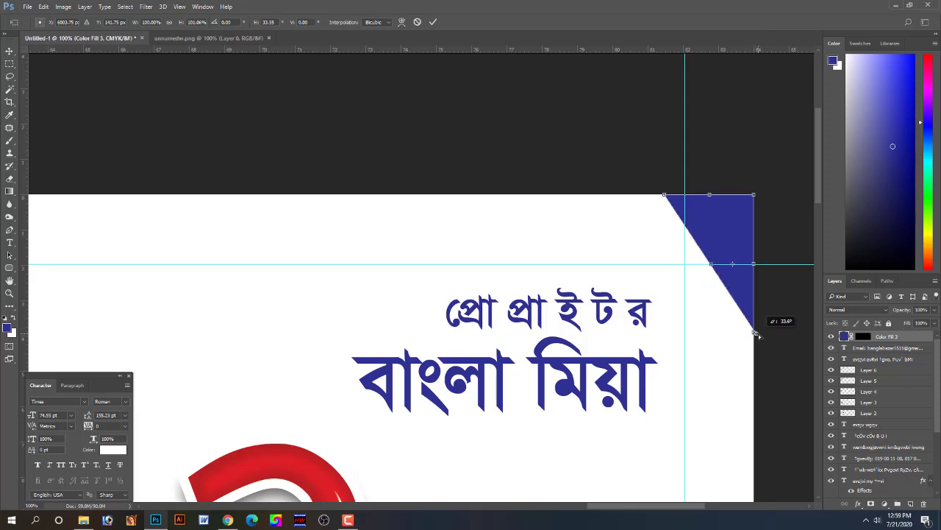
key(Return)
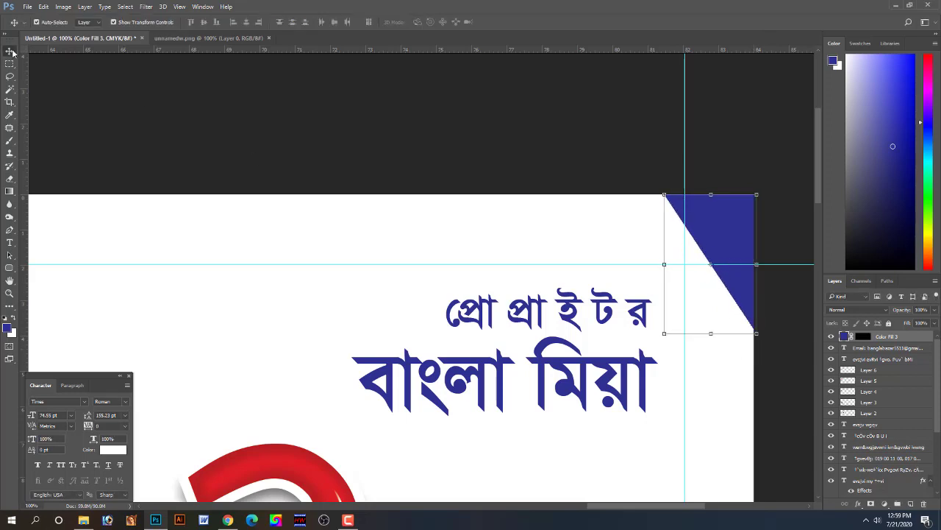
Step: Widen the blue corner shape, mostly toward the left
drag(666, 265, 614, 282)
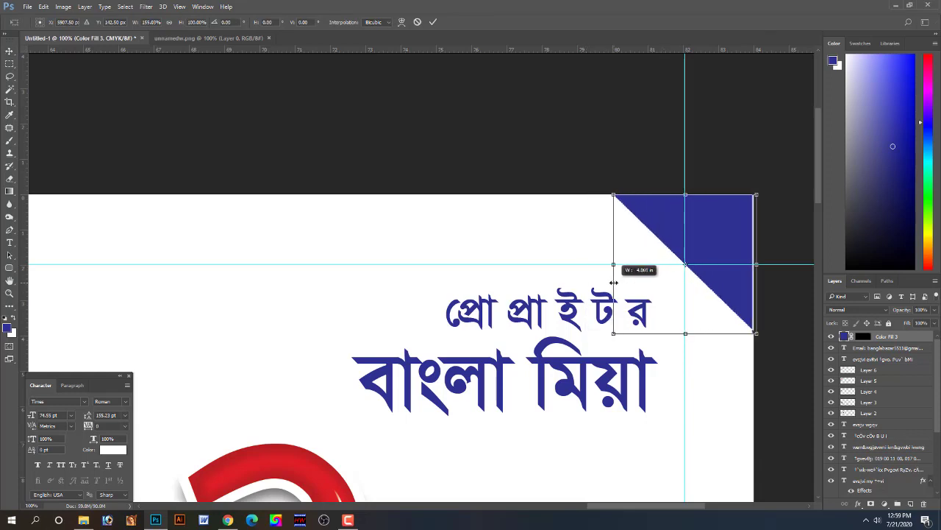
drag(755, 264, 760, 264)
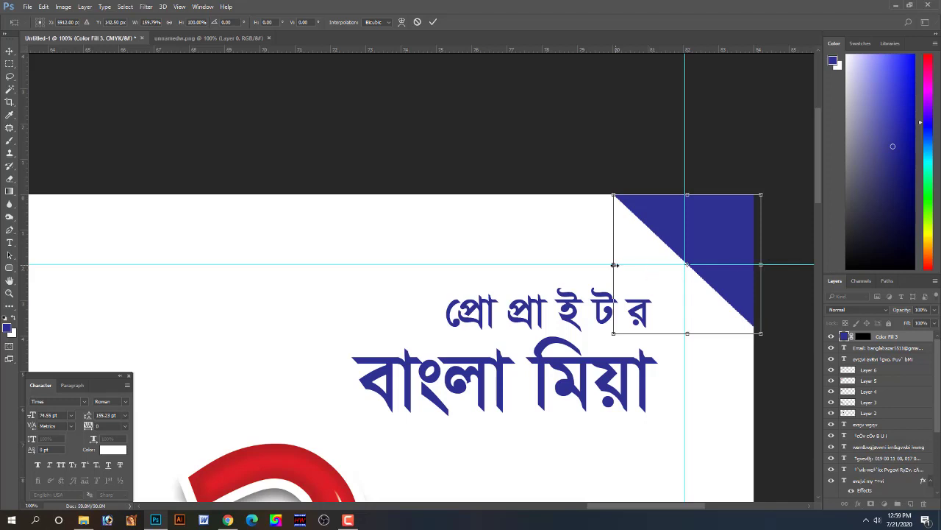
drag(615, 265, 612, 265)
drag(611, 264, 610, 265)
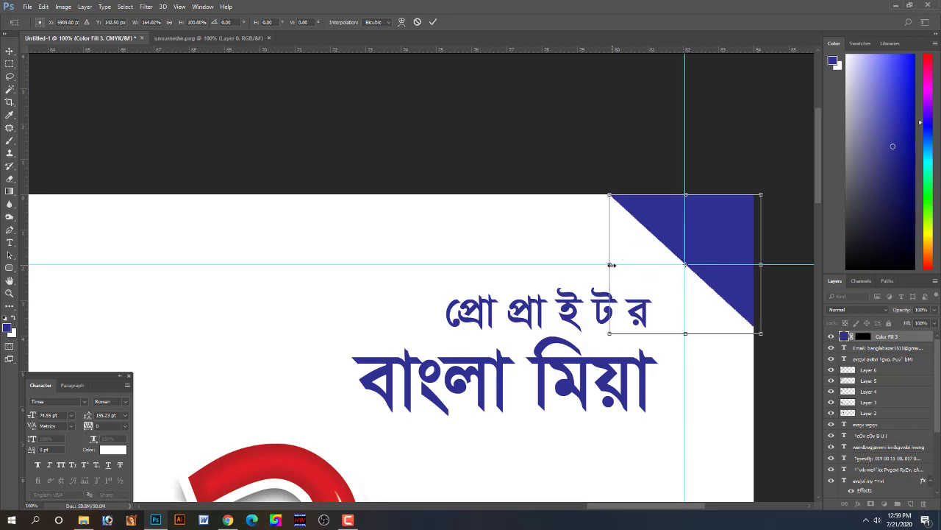
key(Return)
Step: Scale the blue triangle to about 152% and move it down and left
click(739, 293)
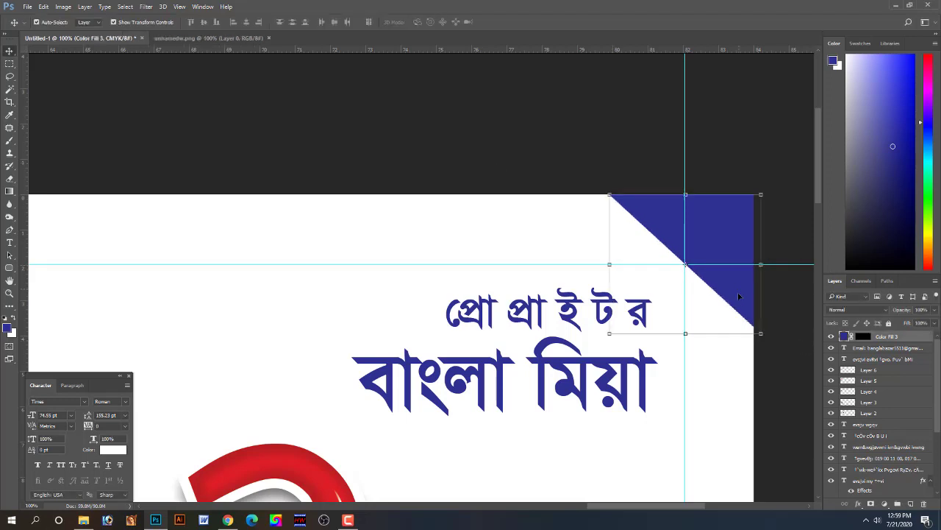
click(763, 346)
click(737, 310)
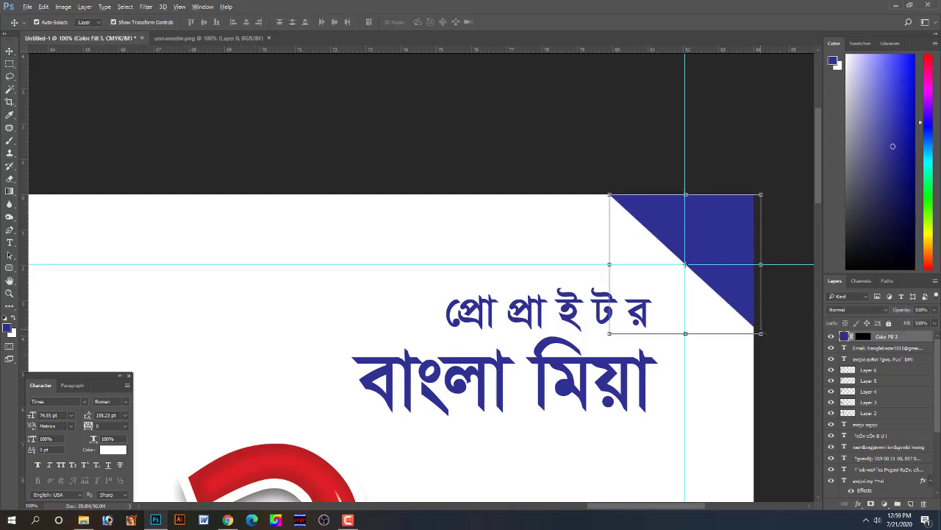
drag(762, 332, 801, 364)
drag(731, 280, 706, 318)
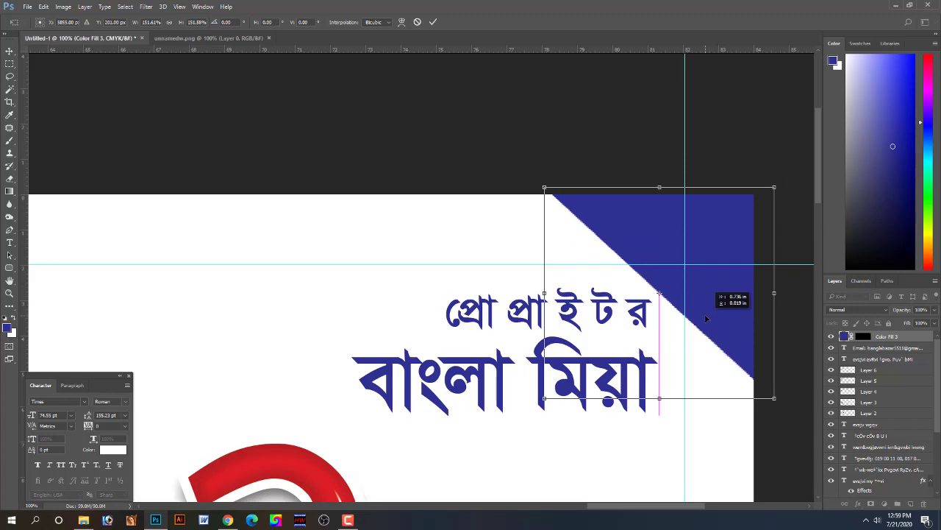
key(Return)
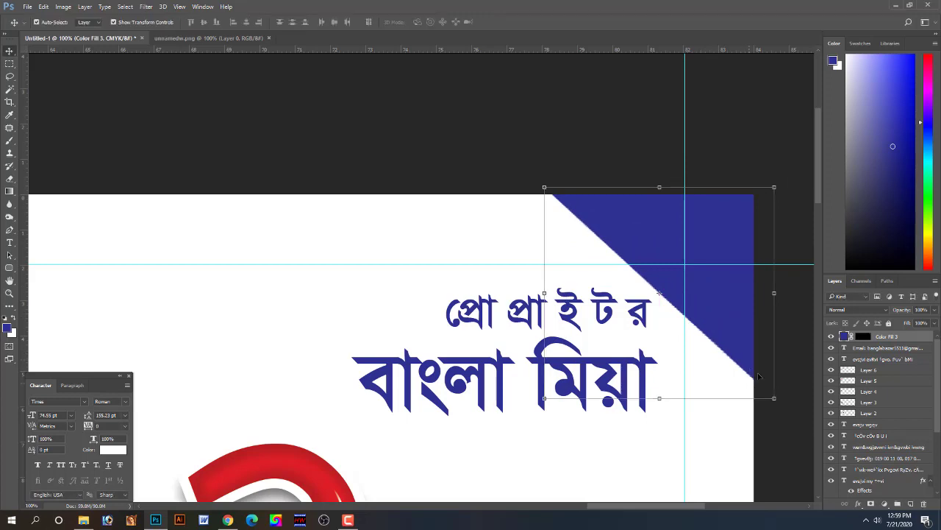
Step: Draw a rectangular selection beside the proprietor name near the blue corner
click(230, 160)
click(637, 228)
click(10, 63)
drag(544, 226, 724, 404)
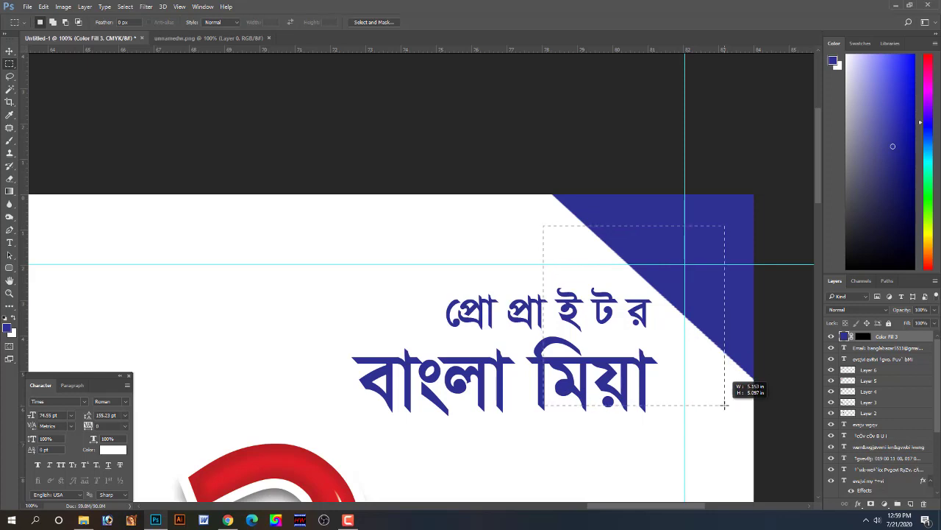
drag(724, 404, 725, 404)
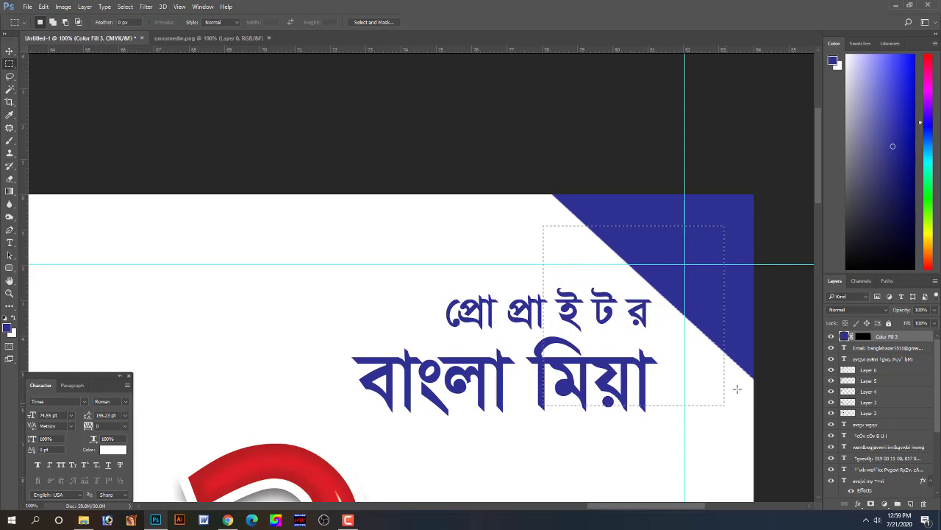
Step: Fill the selection with a new white Solid Color fill layer sampled from the canvas
click(885, 504)
click(859, 291)
click(227, 225)
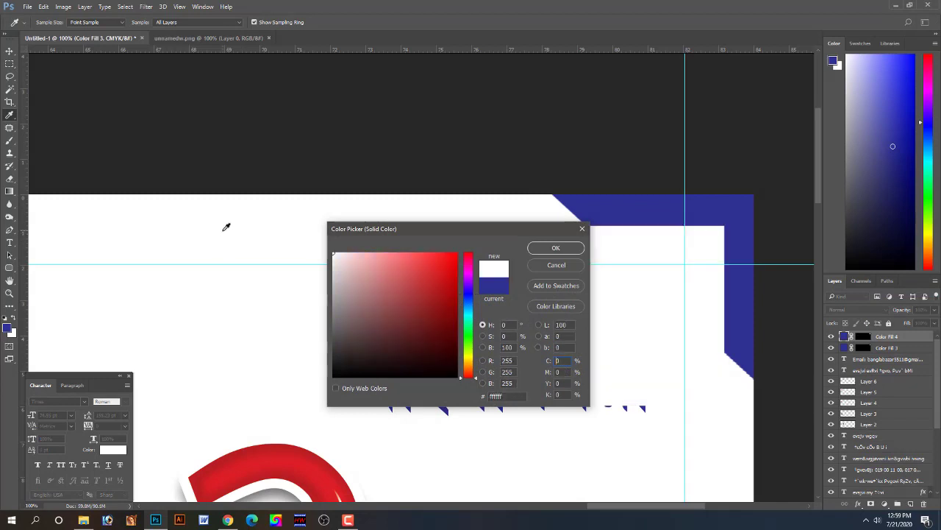
key(Return)
click(10, 52)
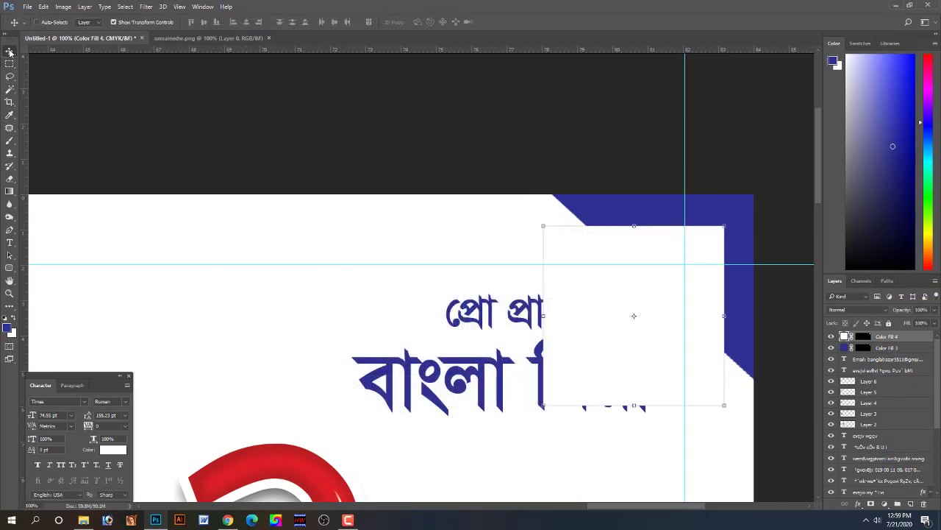
Step: Reorder the layers, sending the blue triangle to the bottom and Color Fill 4 above Layer 7
key(ctrl+shift+bracketleft)
key(ctrl+bracketright)
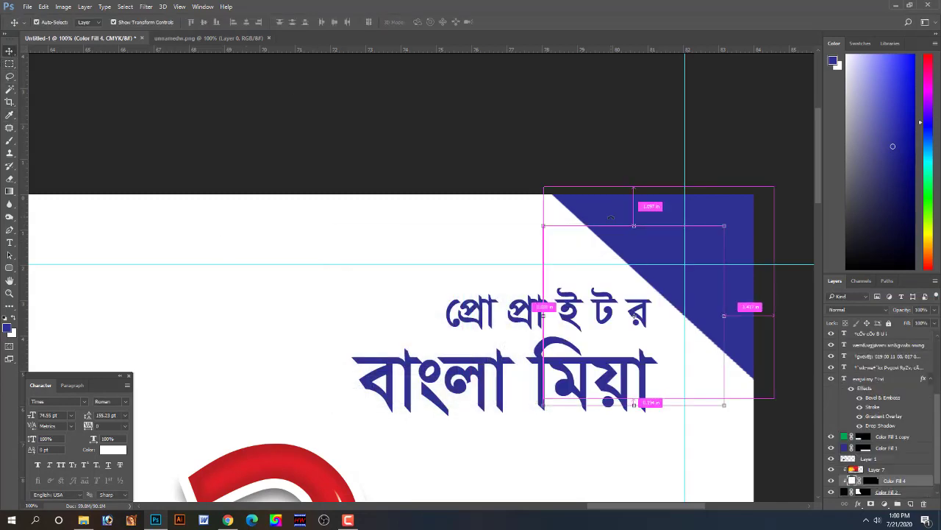
ctrl+click(754, 231)
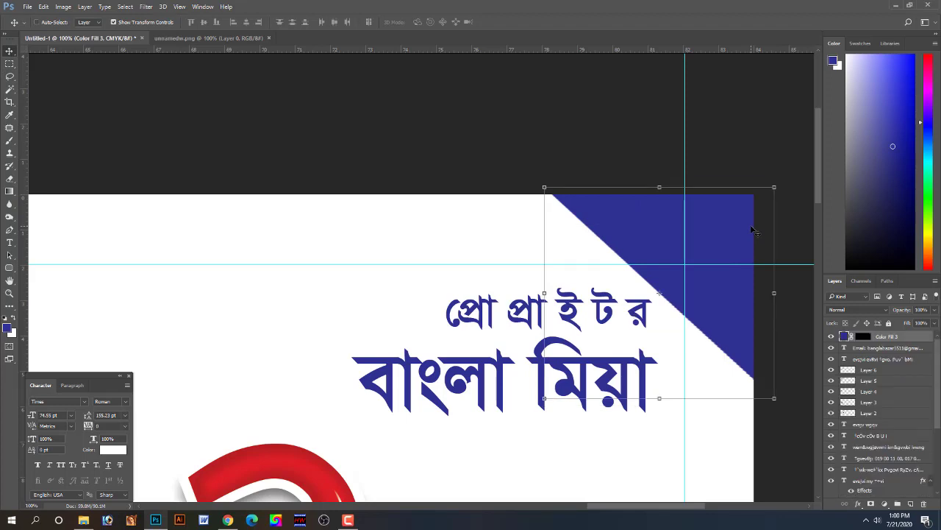
key(ctrl+shift+bracketleft)
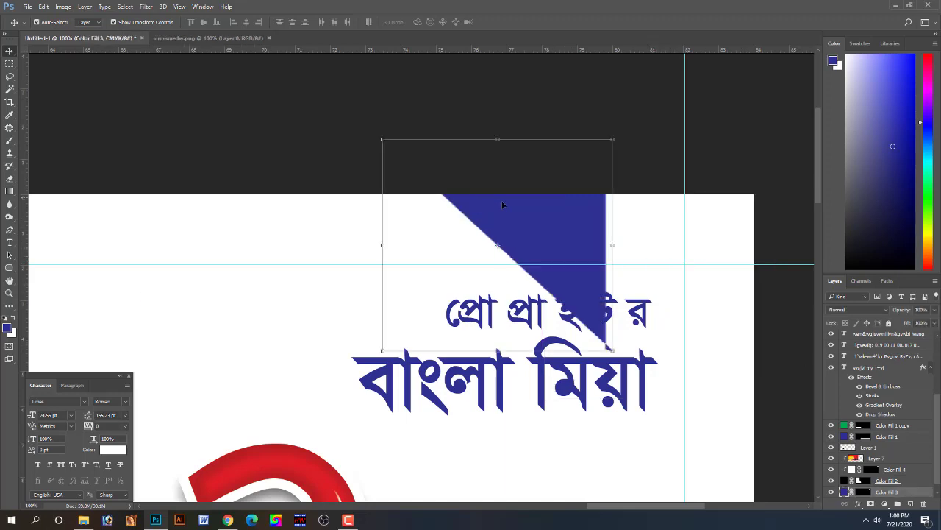
click(539, 248)
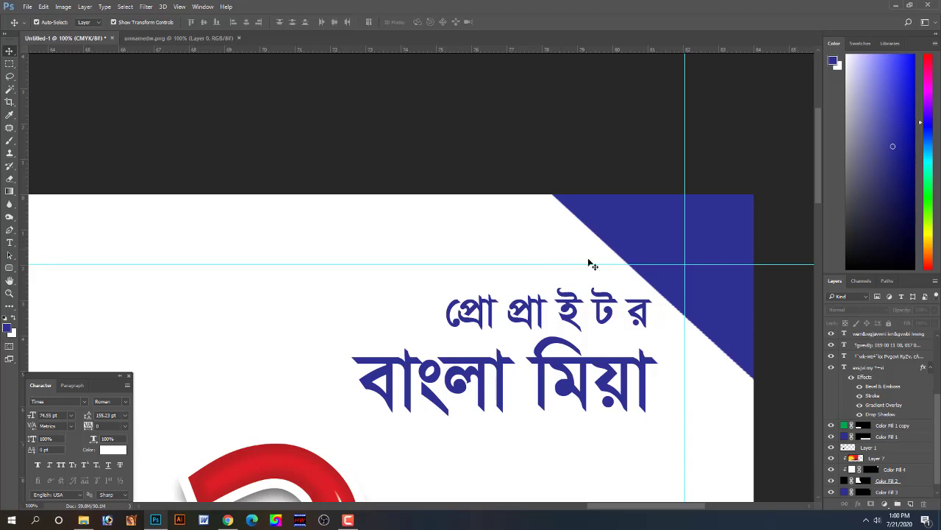
click(672, 325)
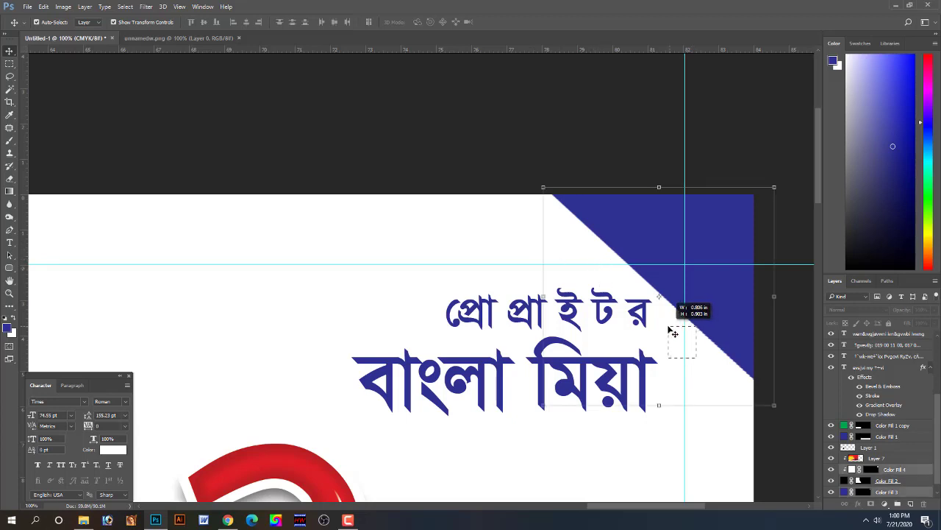
click(771, 450)
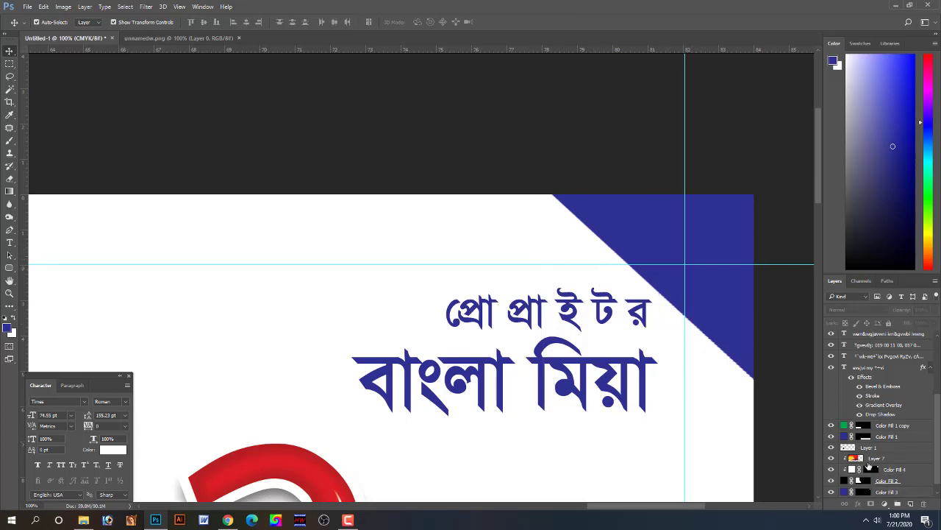
click(916, 472)
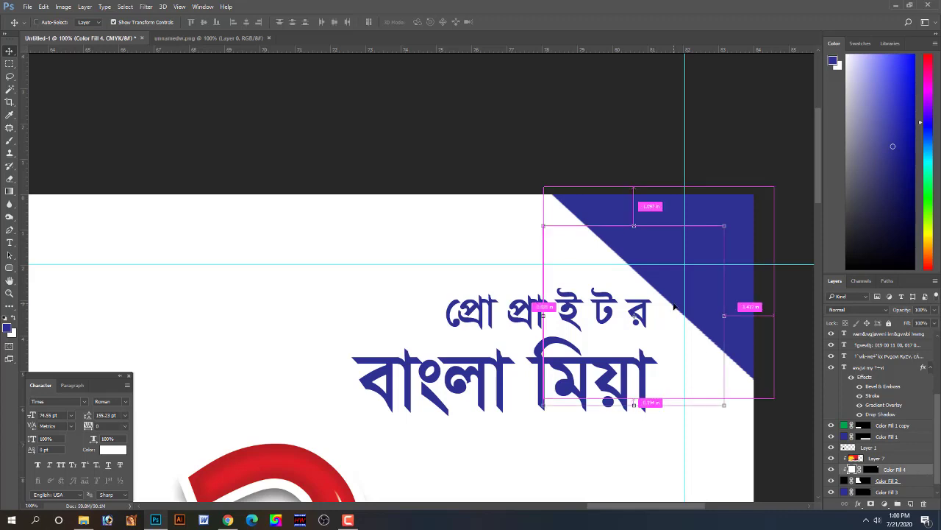
key(ctrl+bracketright)
key(ctrl+bracketright)
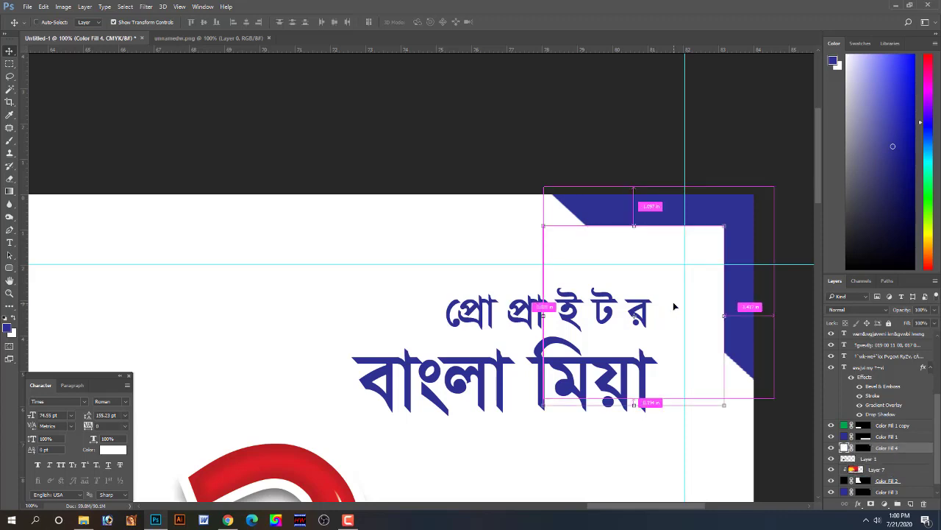
Step: Nudge the white Color Fill 4 shape left, down and slightly back up
click(525, 162)
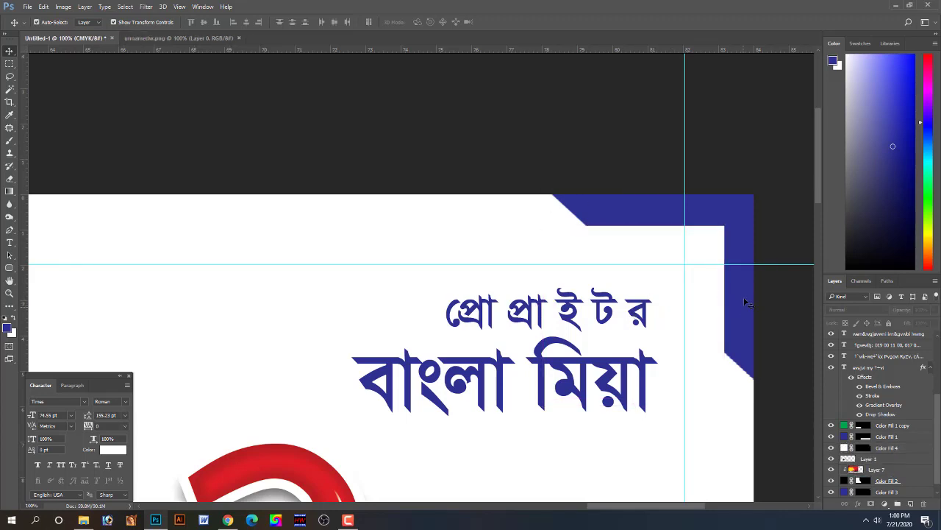
click(718, 258)
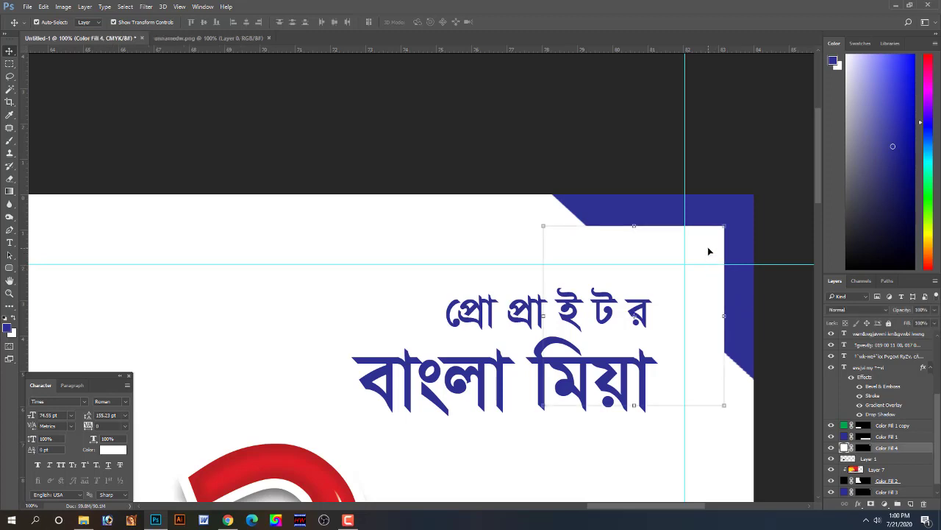
key(Left)
key(Left)
key(Left)
key(Left)
key(Left)
key(Left)
key(Left)
key(Left)
key(Left)
key(Left)
key(Left)
key(Left)
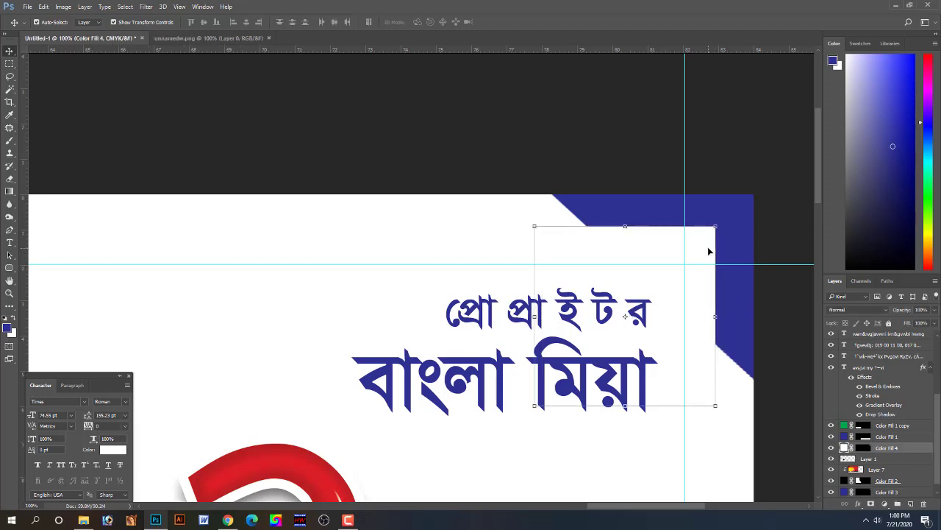
key(Down)
key(Down)
key(Down)
key(Down)
key(Down)
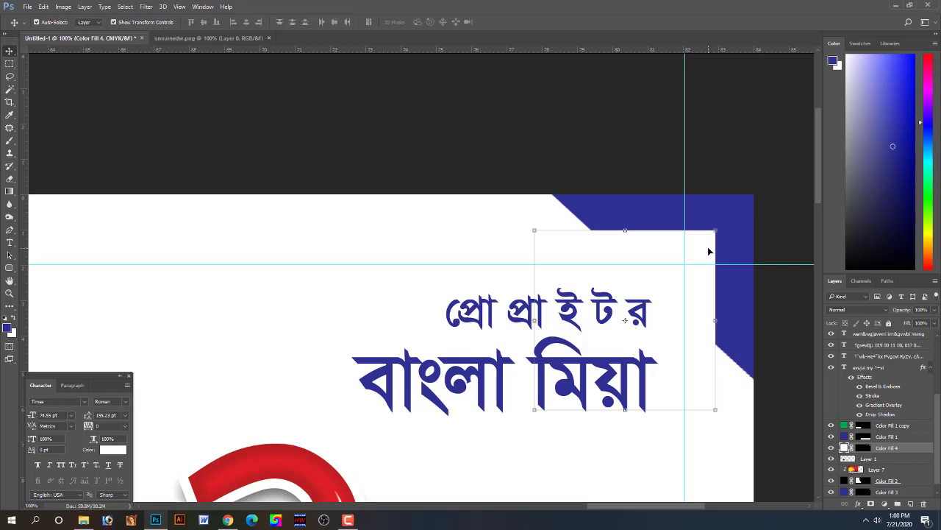
key(Up)
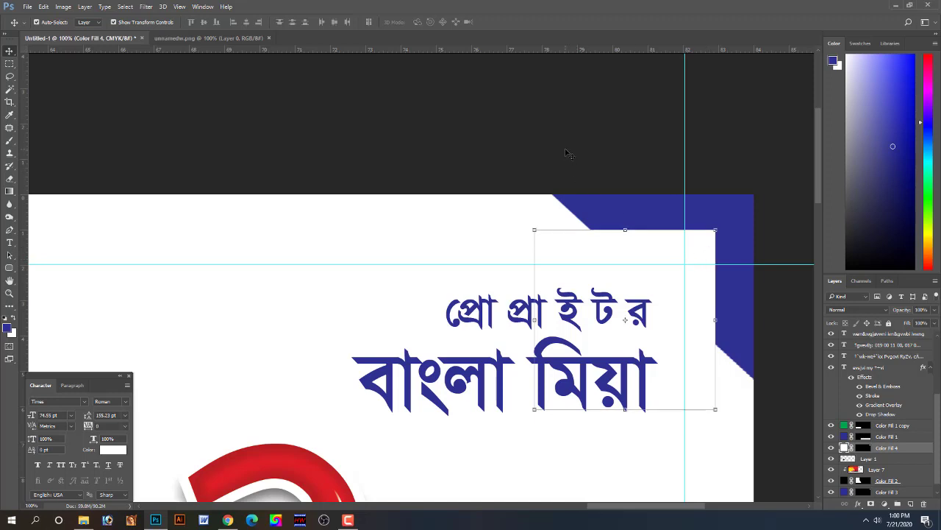
Step: Reposition the white shape inside the blue corner, leaving a thin angled blue border
click(568, 153)
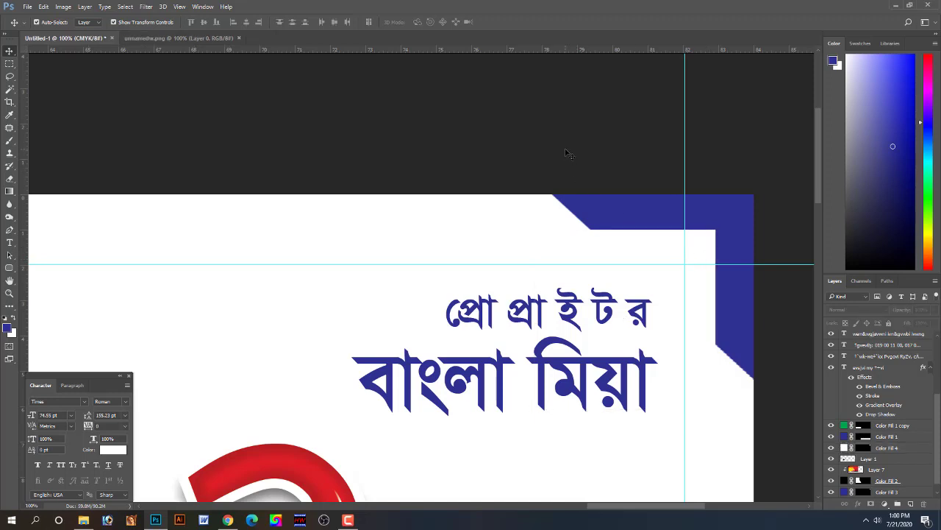
alt+click(691, 269)
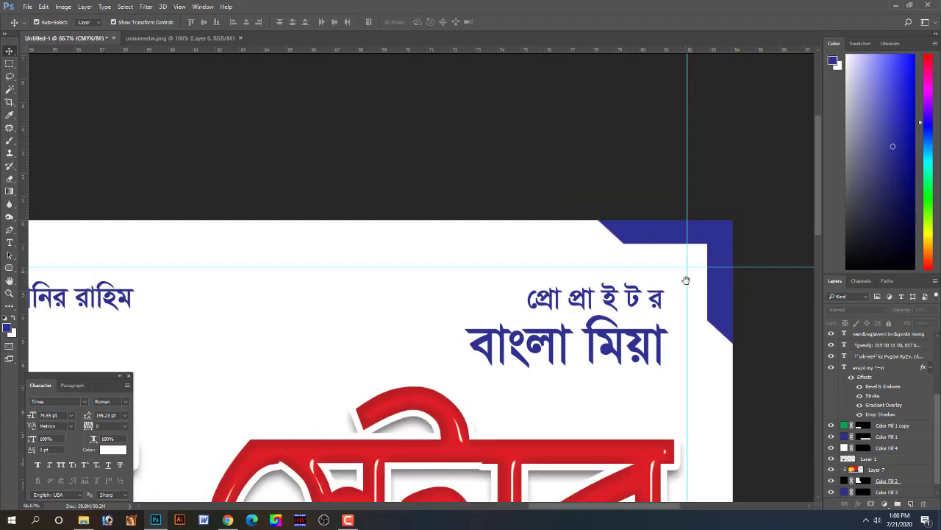
alt+click(719, 310)
alt+click(653, 317)
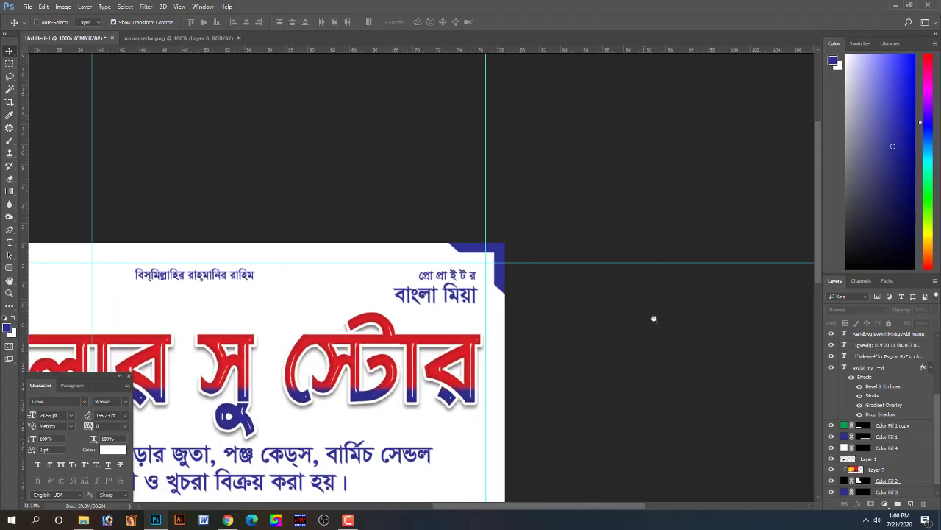
alt+click(654, 318)
click(652, 209)
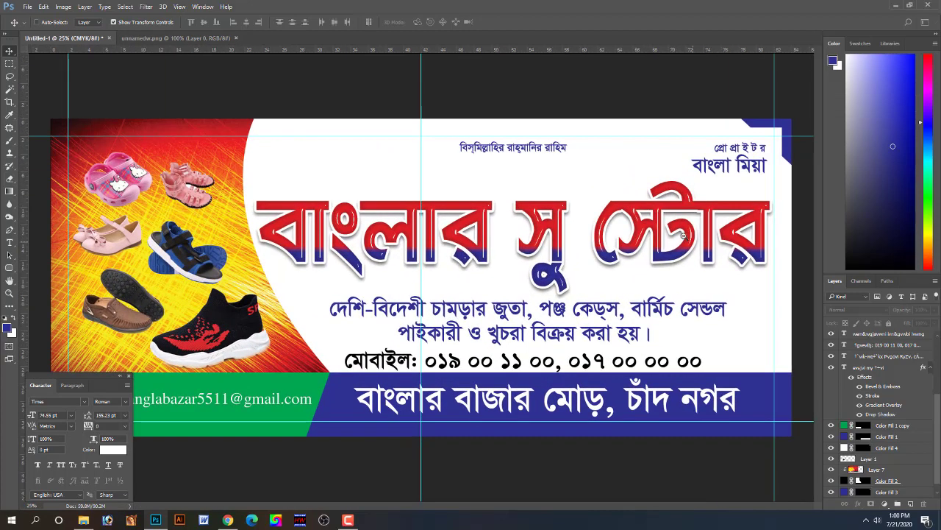
click(773, 147)
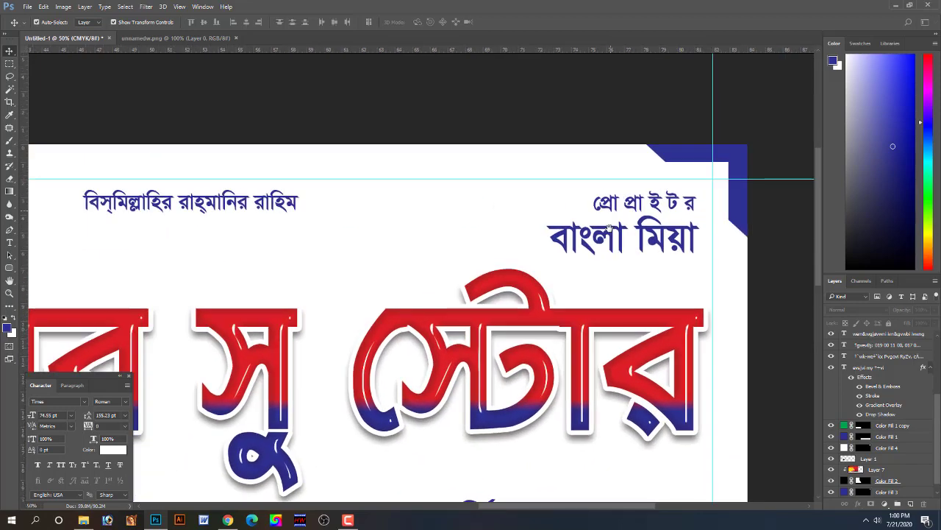
drag(637, 194, 624, 203)
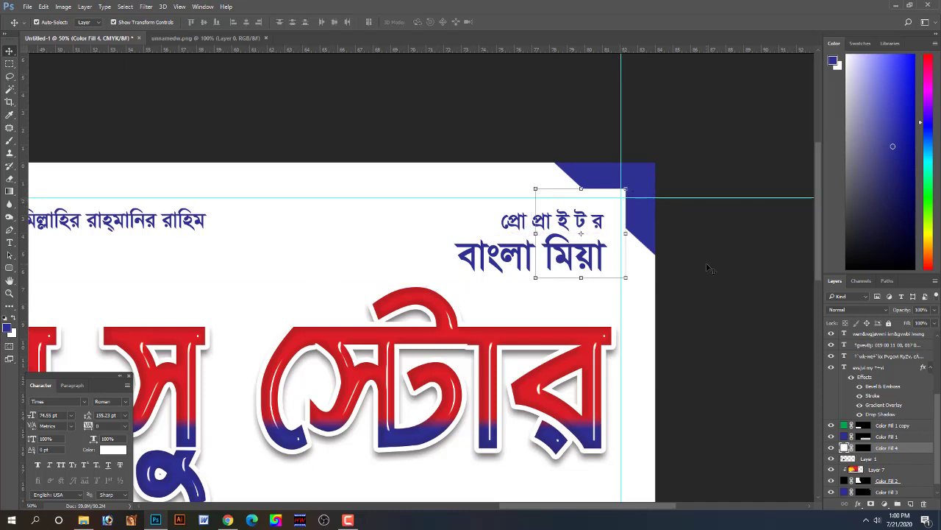
Step: Enlarge the blue corner triangle and move it into the top-right corner
click(654, 247)
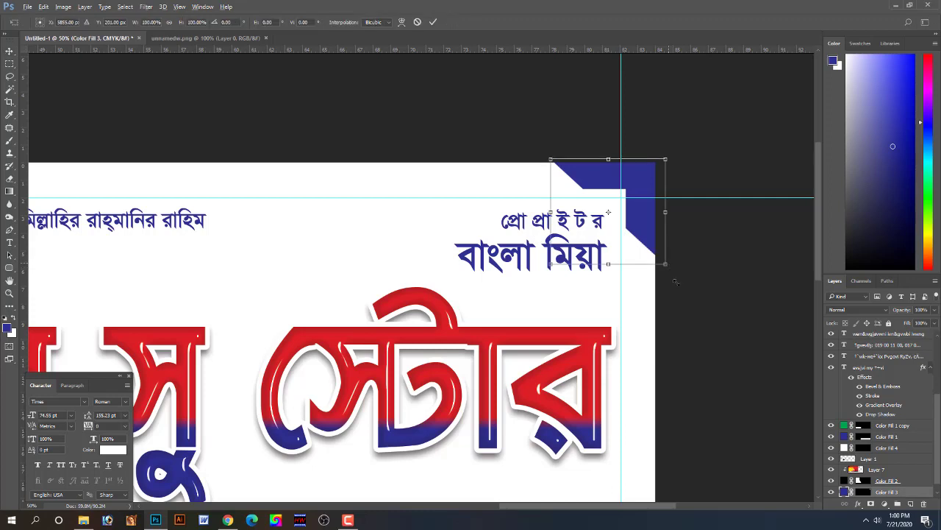
drag(666, 263, 695, 324)
key(Return)
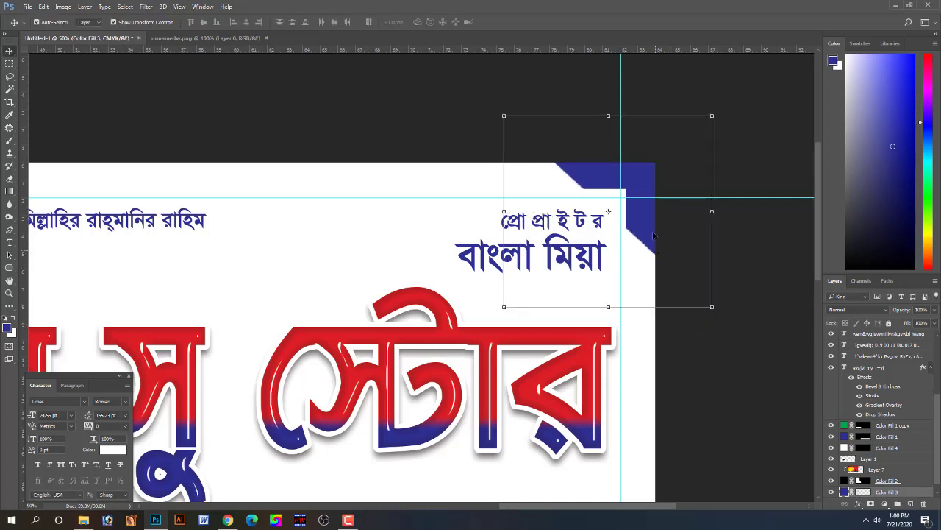
mouse_move(661, 243)
mouse_down()
mouse_move(629, 255)
mouse_move(618, 247)
mouse_up()
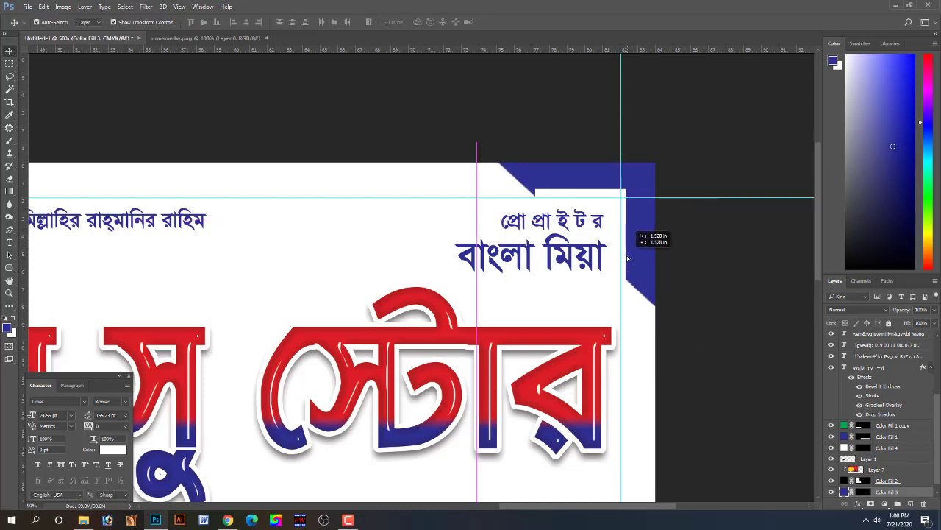
click(723, 307)
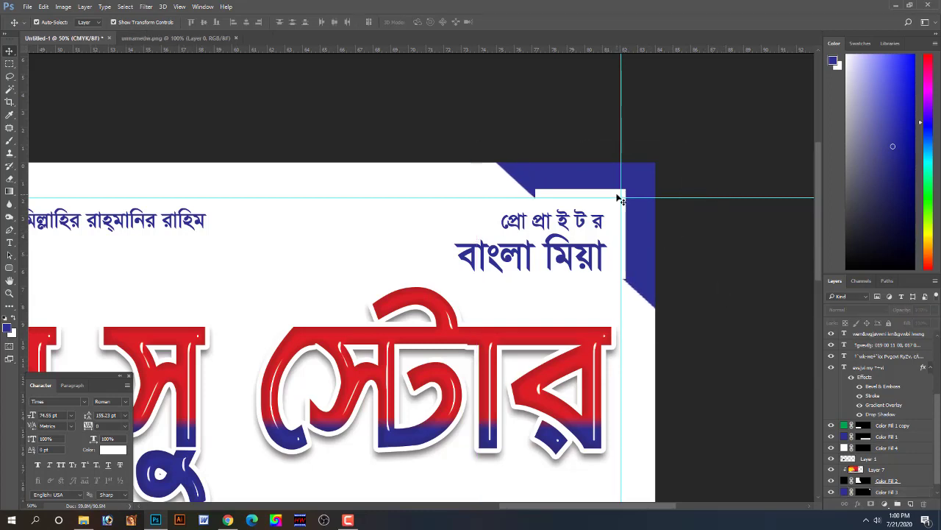
Step: Nudge the white rectangle left and down to align it with the guide
click(619, 198)
key(Down)
key(Down)
key(Down)
key(Down)
key(Down)
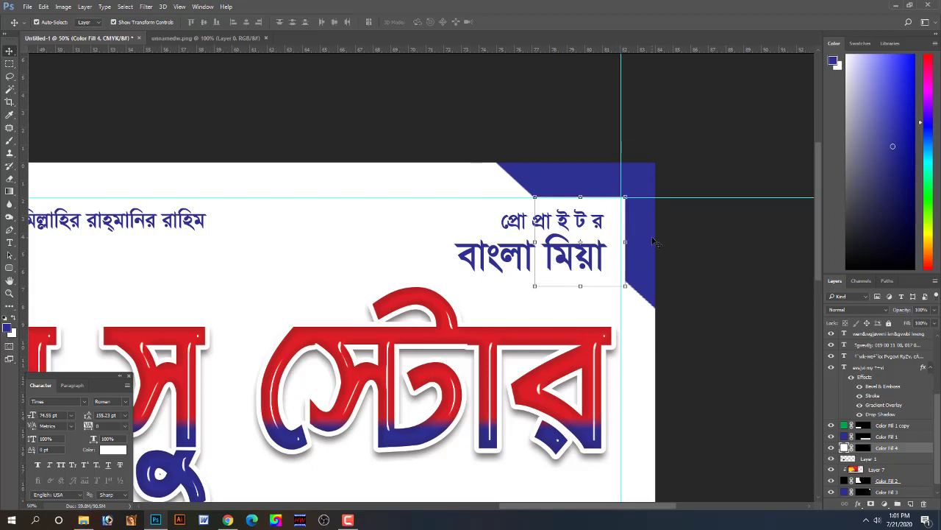
key(Left)
key(Left)
key(Left)
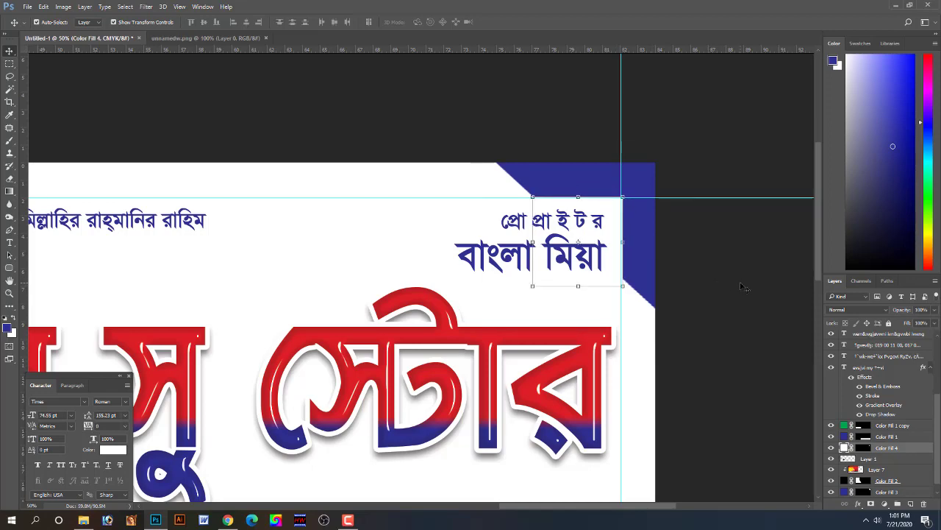
click(743, 287)
scroll(629, 250, up, 1)
scroll(629, 250, up, 1)
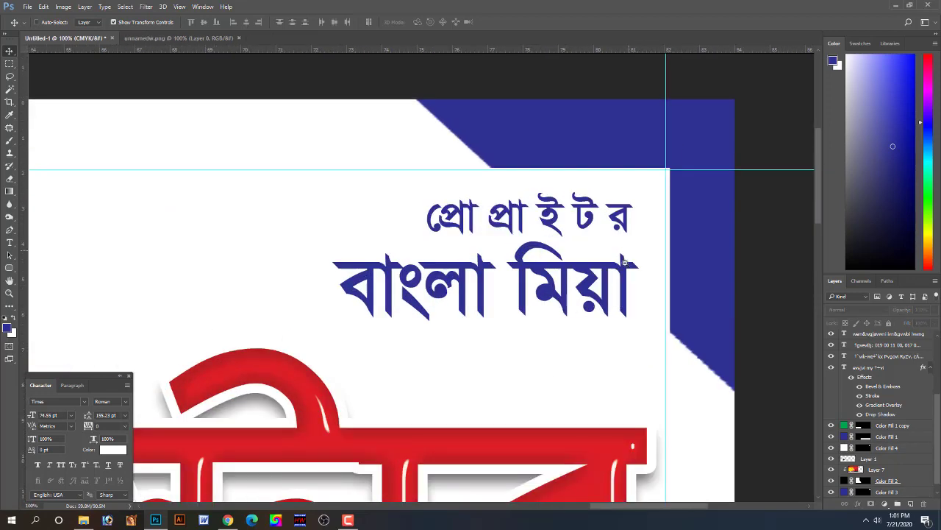
click(669, 176)
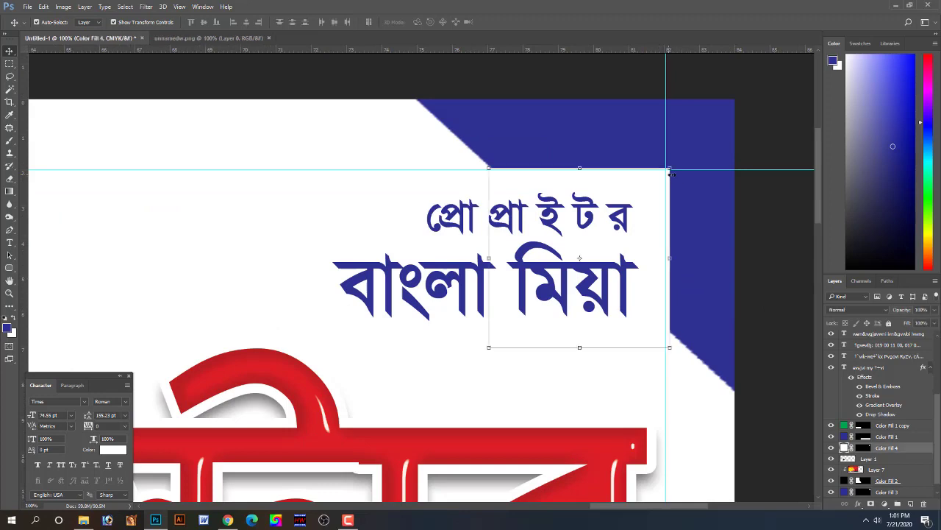
key(Left)
key(Left)
key(Left)
key(Left)
key(Down)
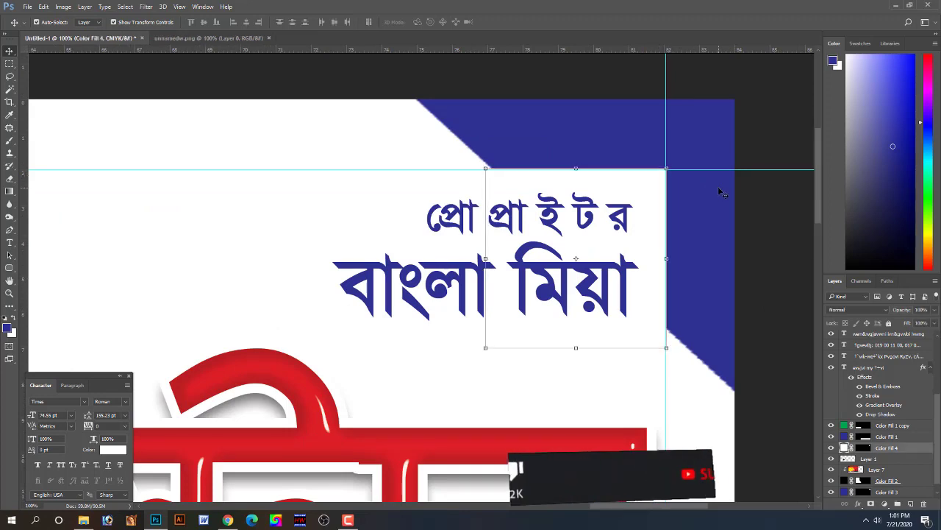
key(Down)
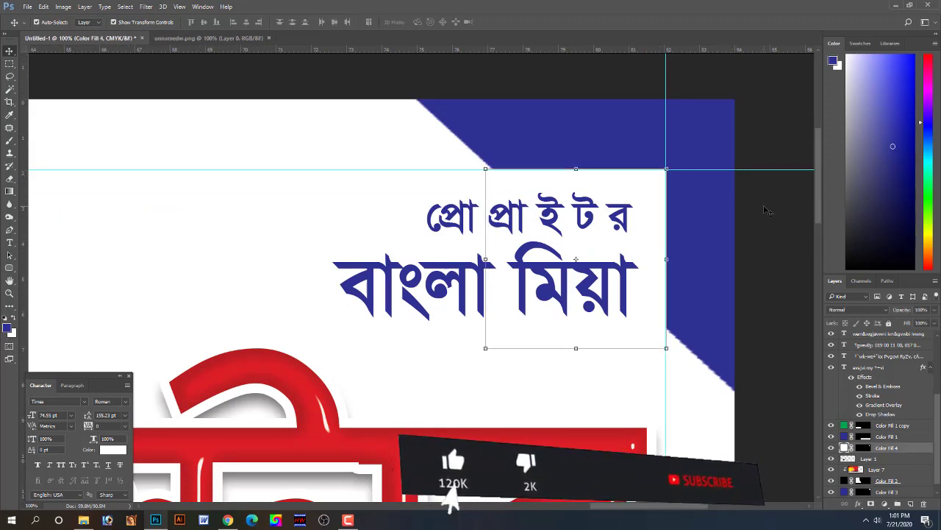
click(765, 211)
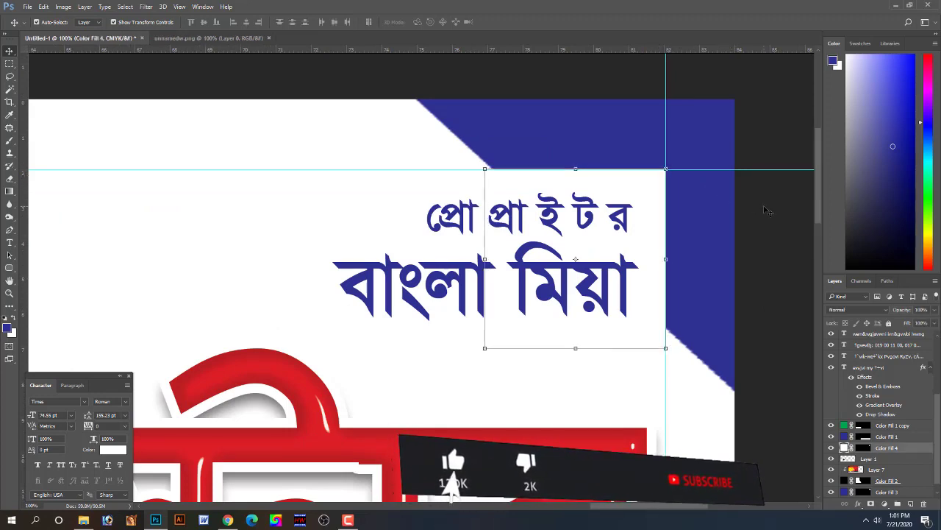
Step: Delete the spare Color Fill 3 and Color Fill 4 layers
alt+click(608, 258)
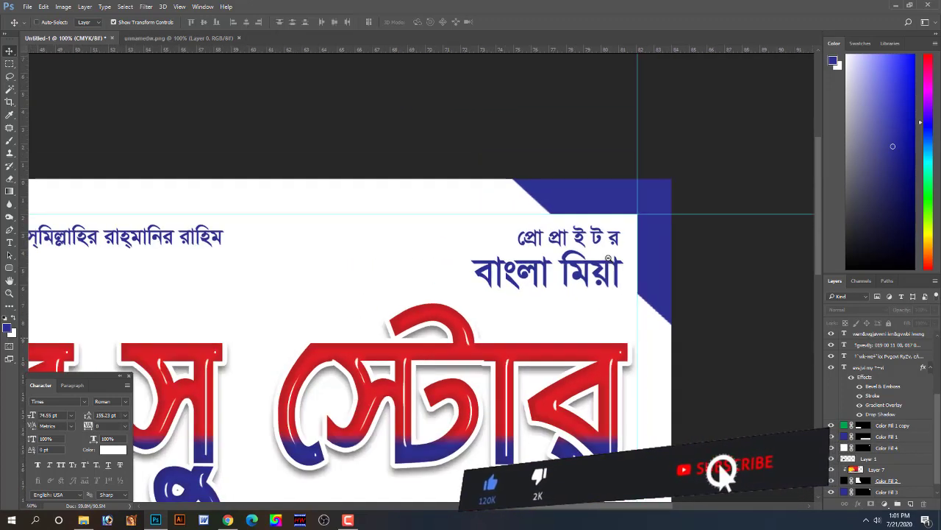
alt+click(607, 258)
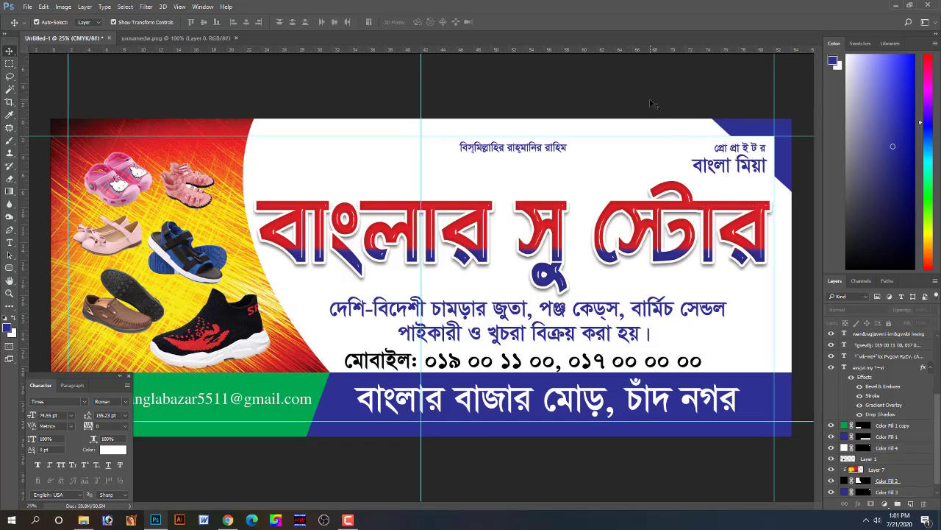
click(734, 121)
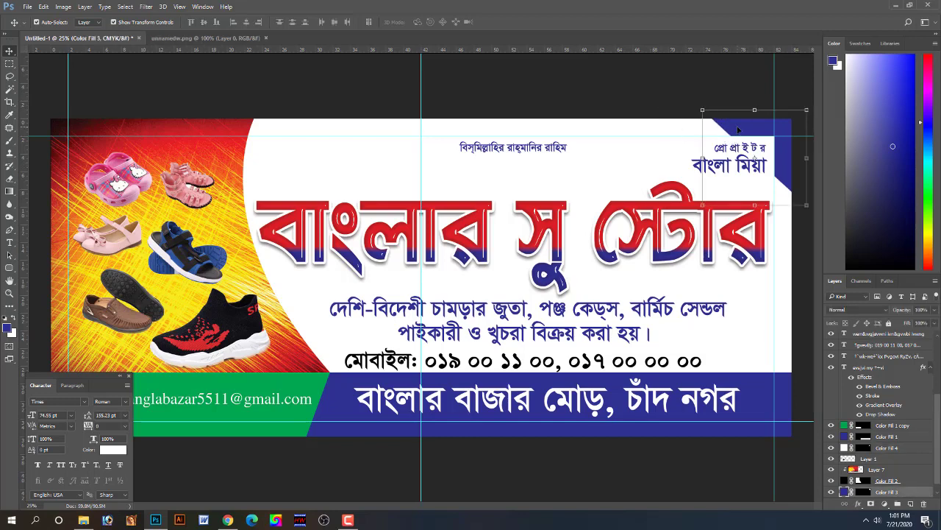
key(Delete)
click(724, 139)
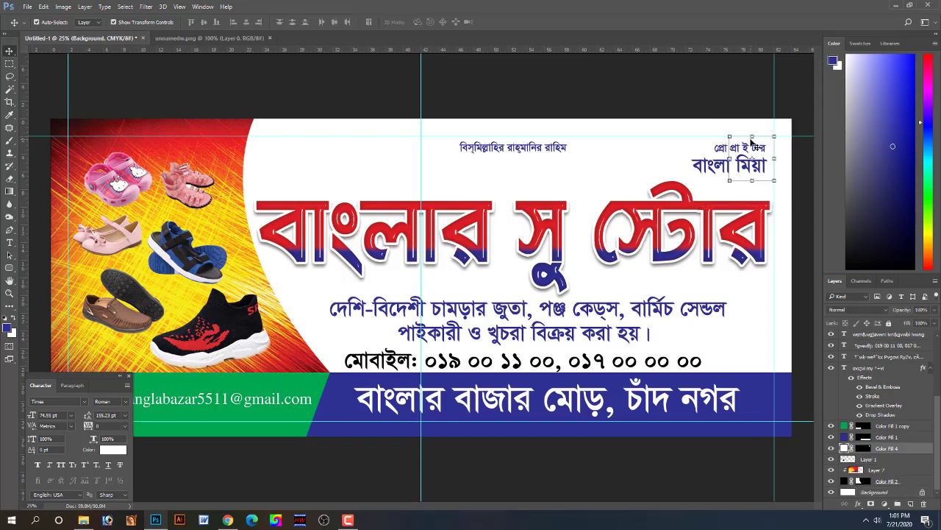
key(Delete)
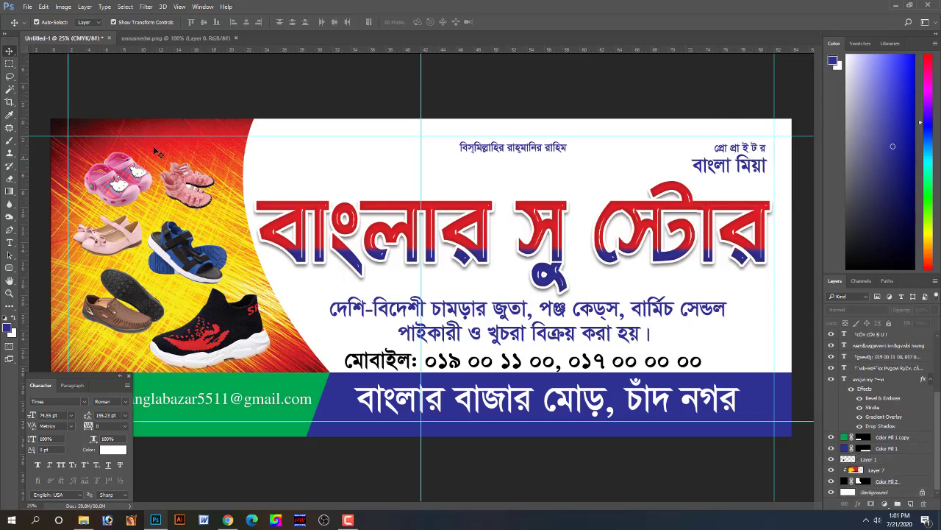
click(164, 131)
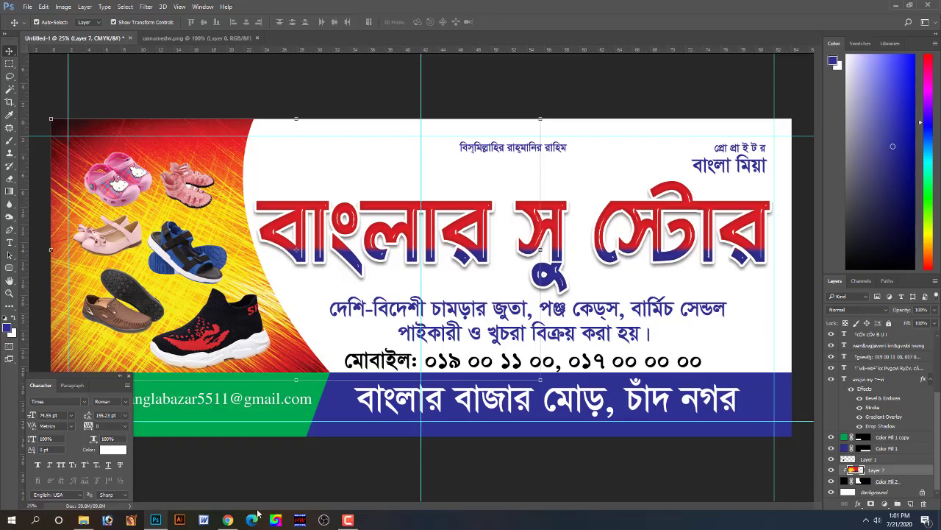
Step: Return to the red-yellow crossing-lines image in Google Images and copy it
click(227, 520)
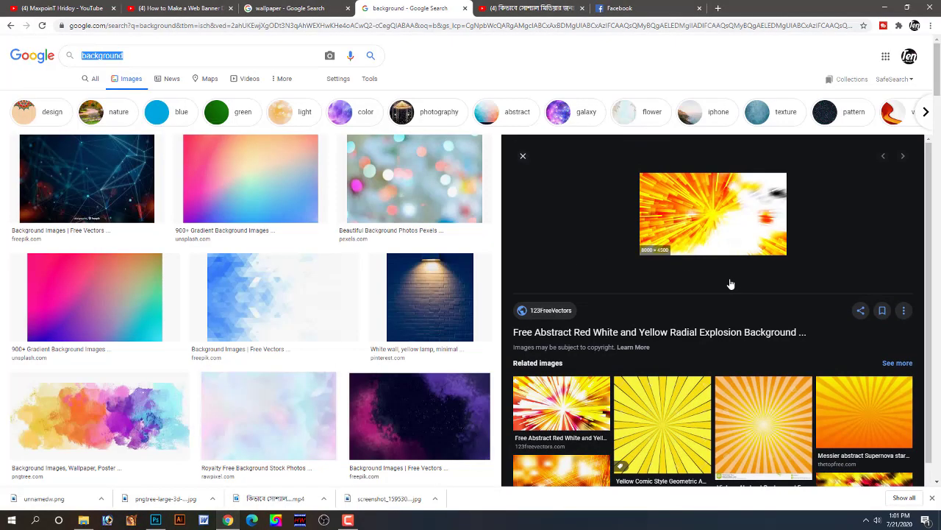
click(10, 26)
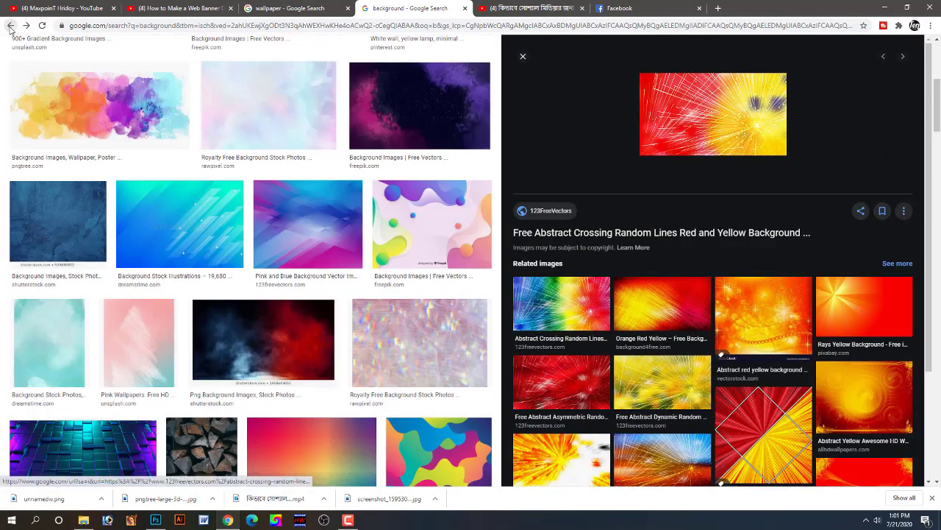
click(10, 26)
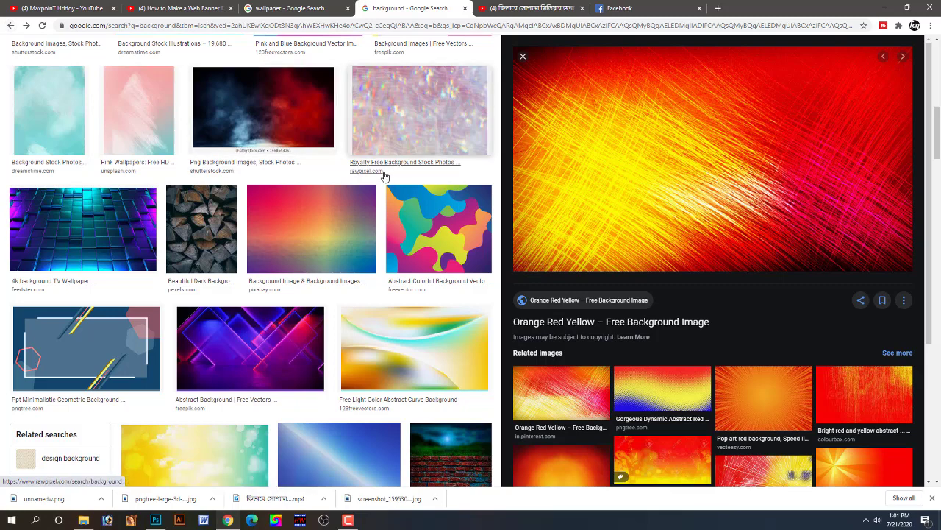
click(25, 26)
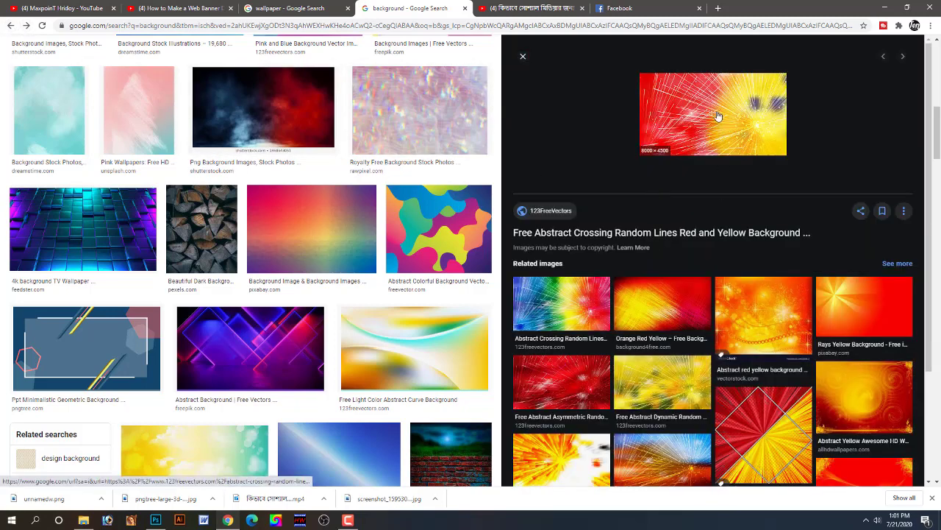
right_click(714, 116)
click(757, 209)
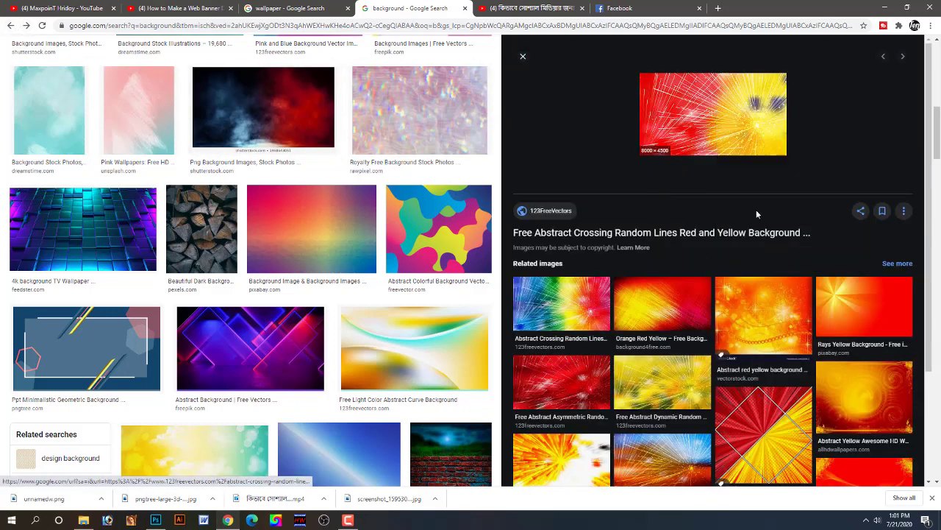
click(156, 519)
Step: Paste the red-yellow image and scale it up to cover most of the banner
key(ctrl+v)
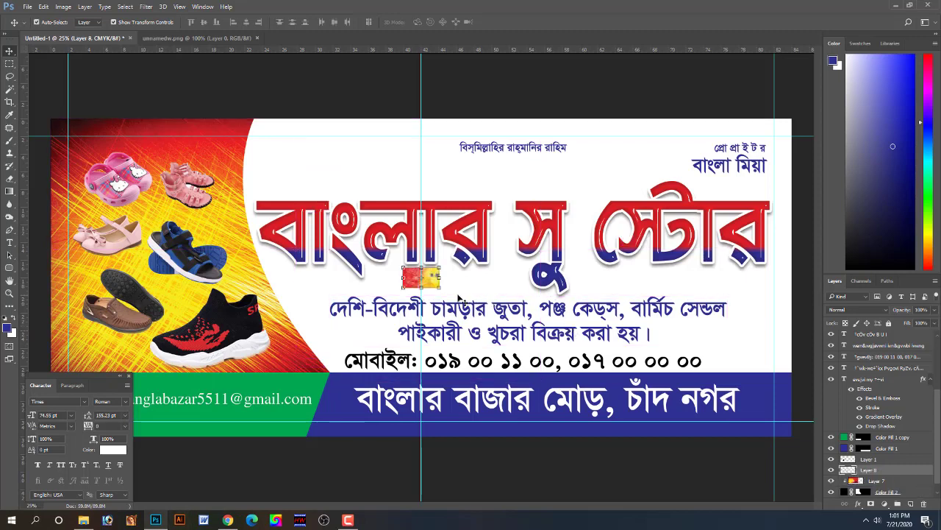
key(ctrl+t)
mouse_move(440, 267)
mouse_down()
mouse_move(699, 120)
mouse_move(759, 120)
mouse_up()
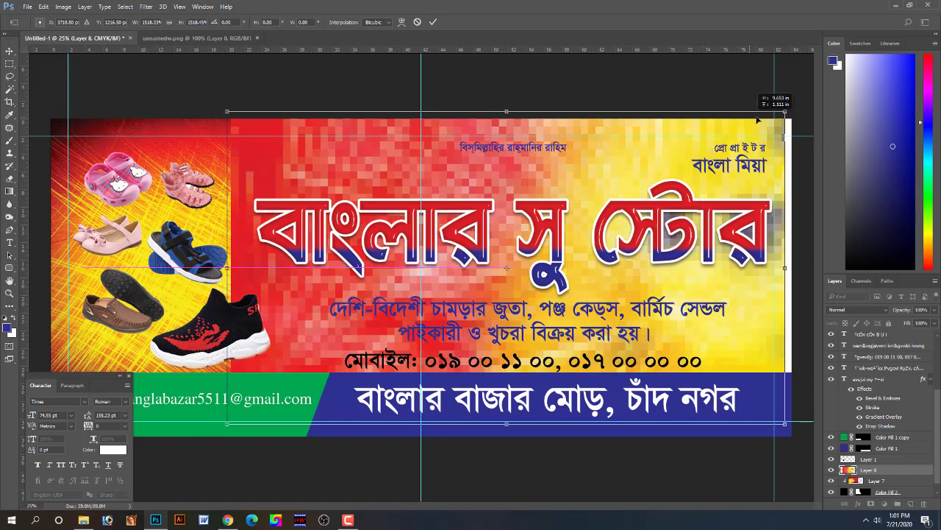
key(Return)
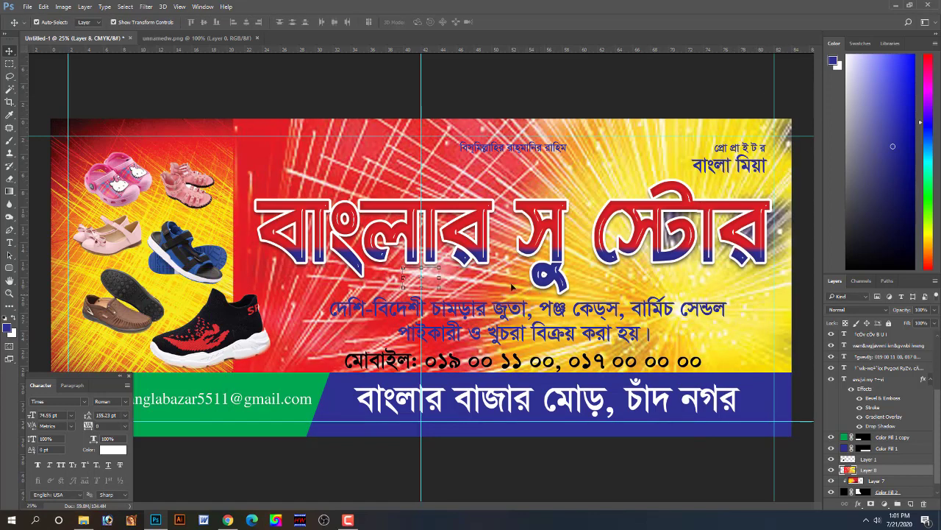
Step: Flip the background image horizontally and send it behind all other layers
key(ctrl+t)
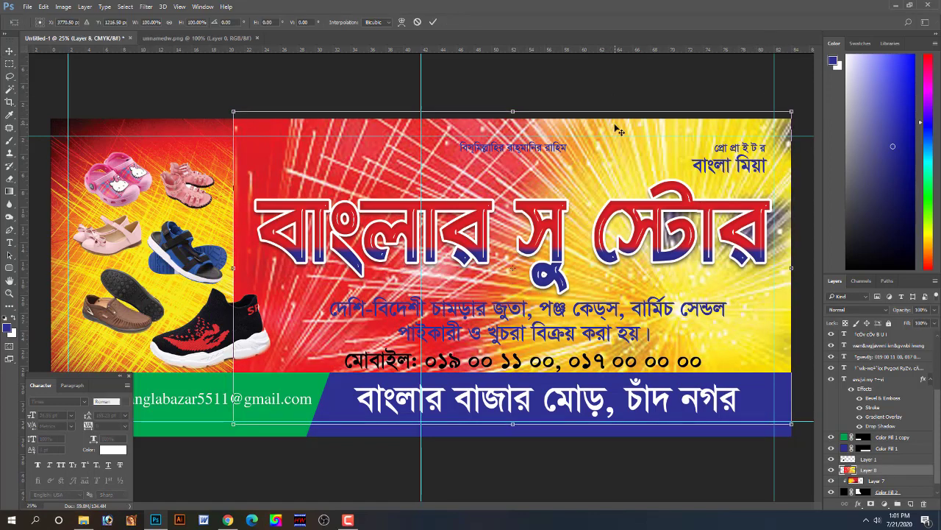
right_click(616, 126)
click(649, 271)
key(Return)
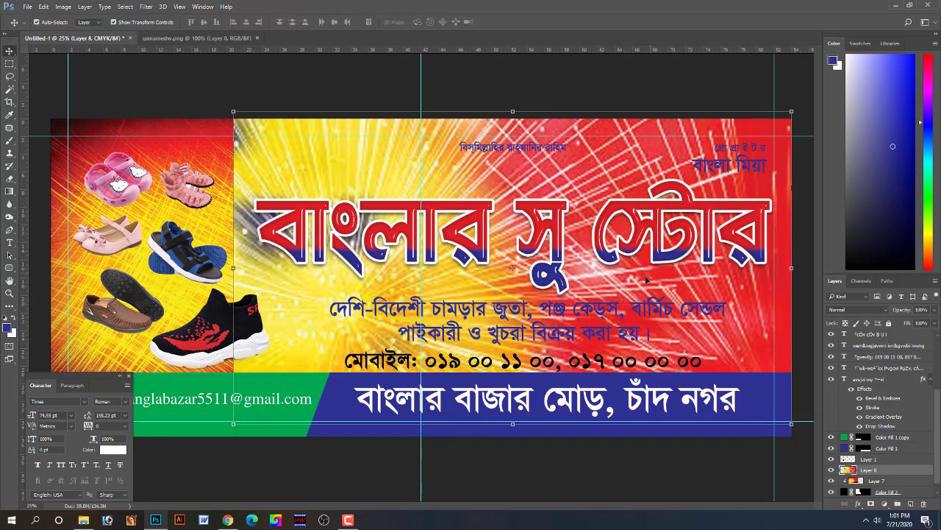
key(ctrl+shift+bracketleft)
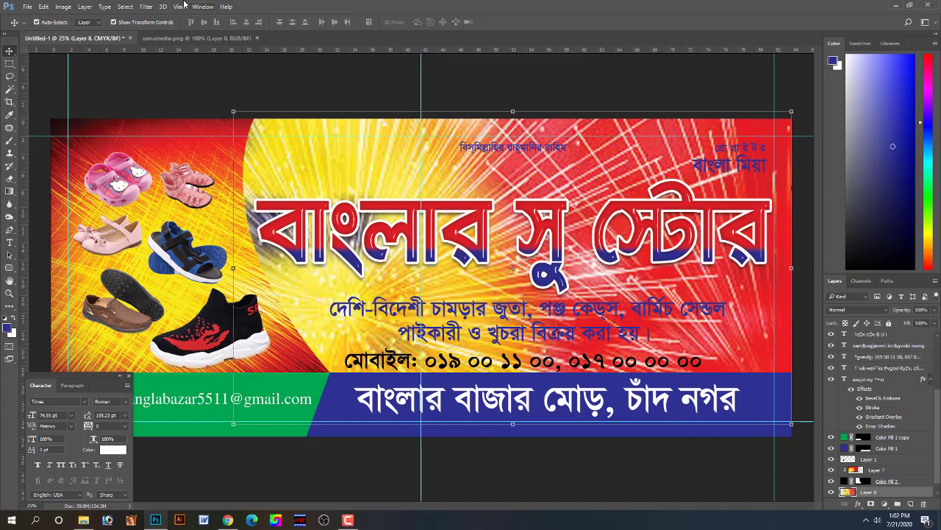
Step: Apply a Surface Blur with radius 31 and threshold 99 to the red-yellow background
click(145, 6)
mouse_move(151, 114)
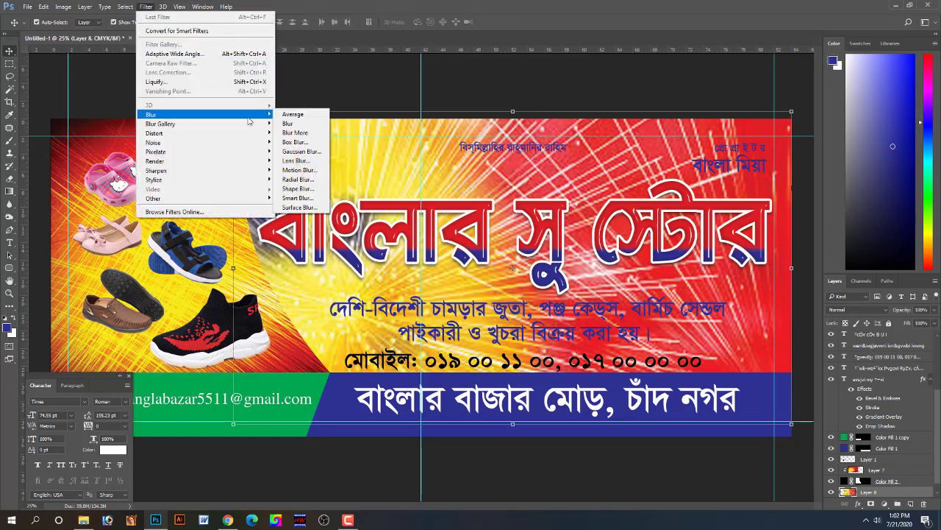
click(299, 208)
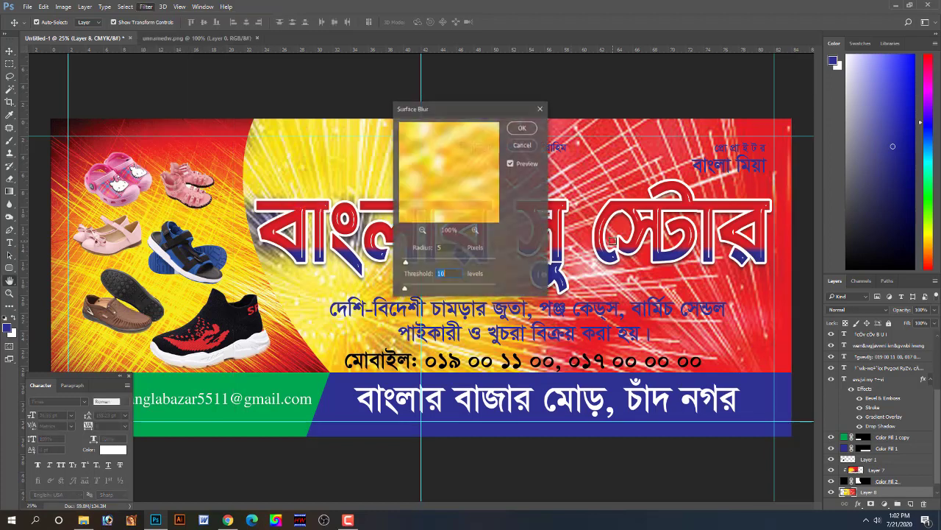
click(446, 263)
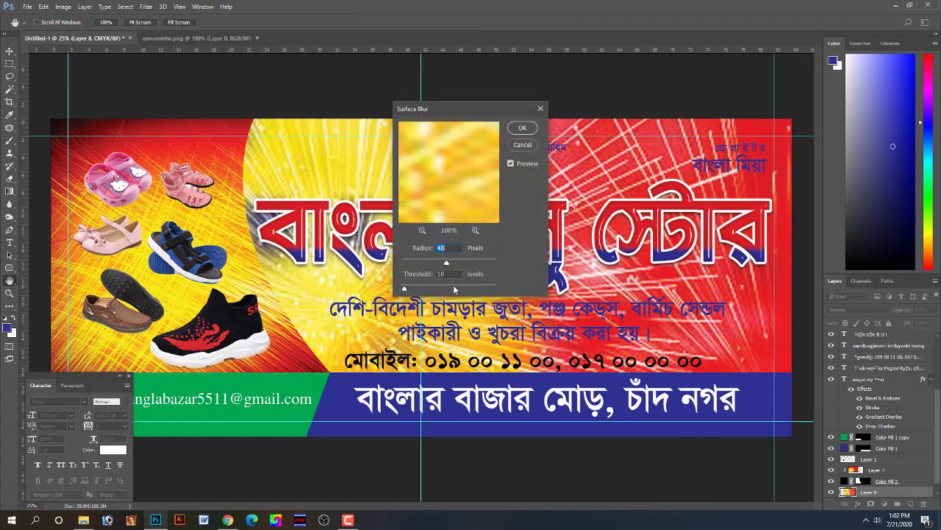
click(444, 289)
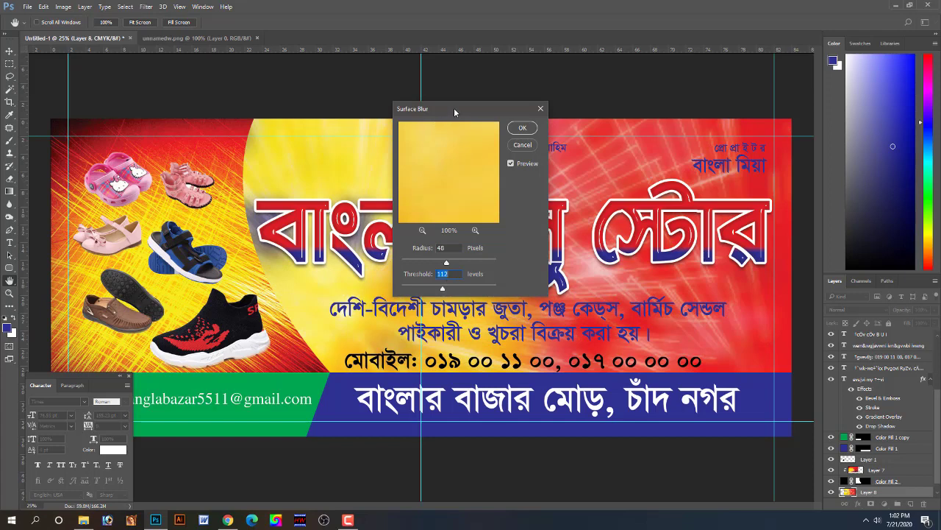
drag(454, 108, 237, 104)
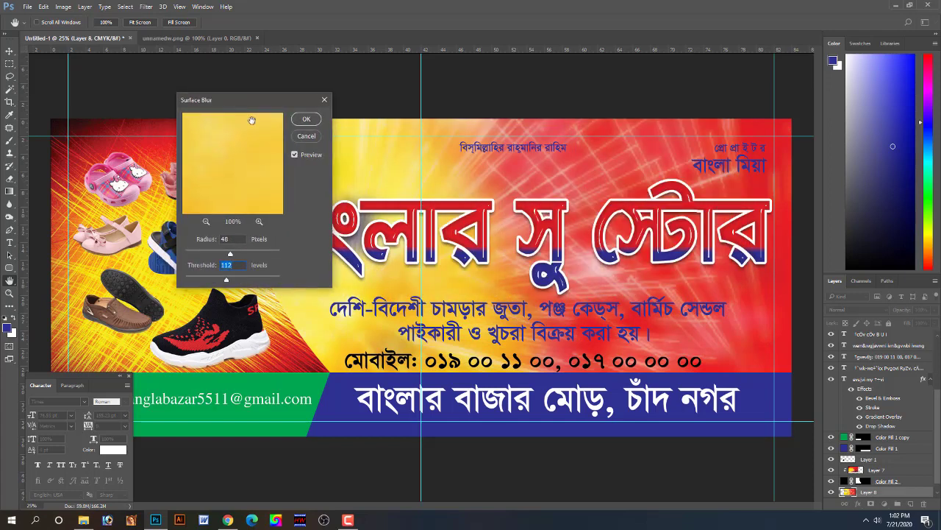
click(214, 254)
click(213, 279)
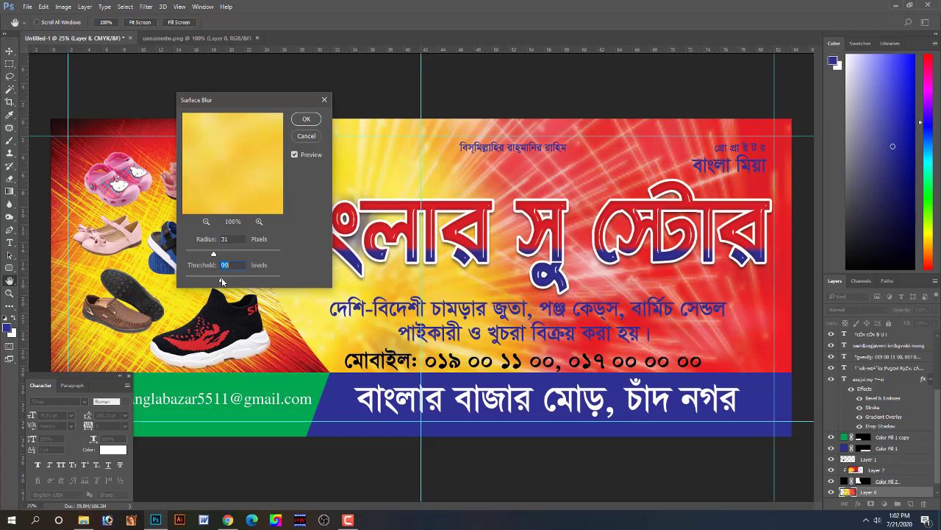
key(Return)
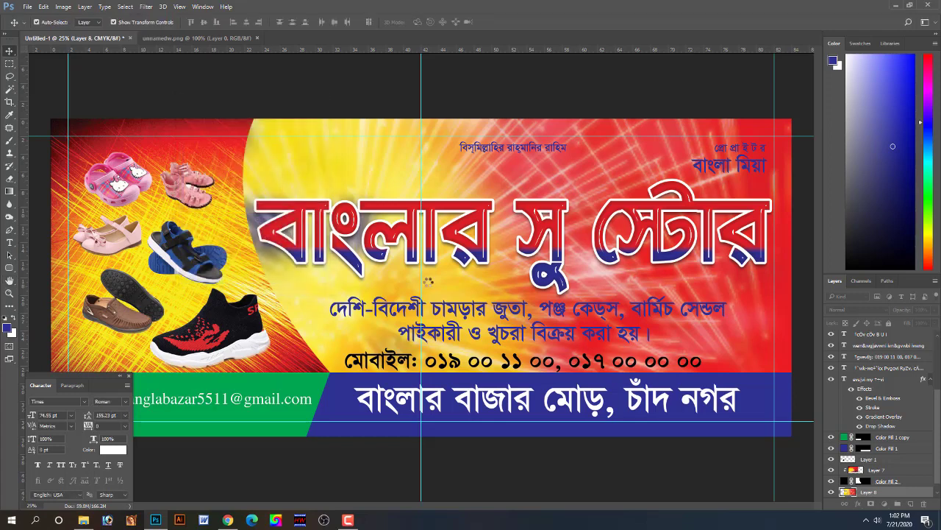
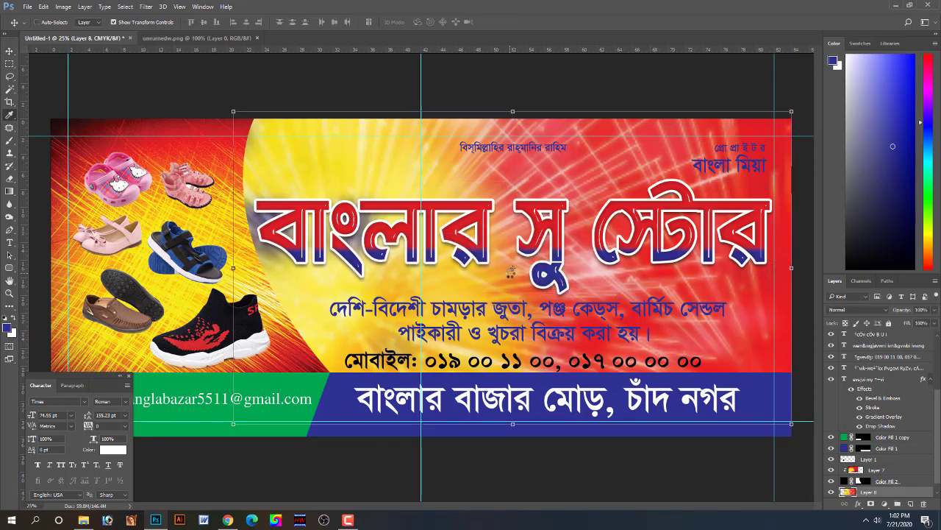
Step: Brighten the background image with Levels, setting the white input to 203
key(ctrl+l)
drag(850, 248, 813, 260)
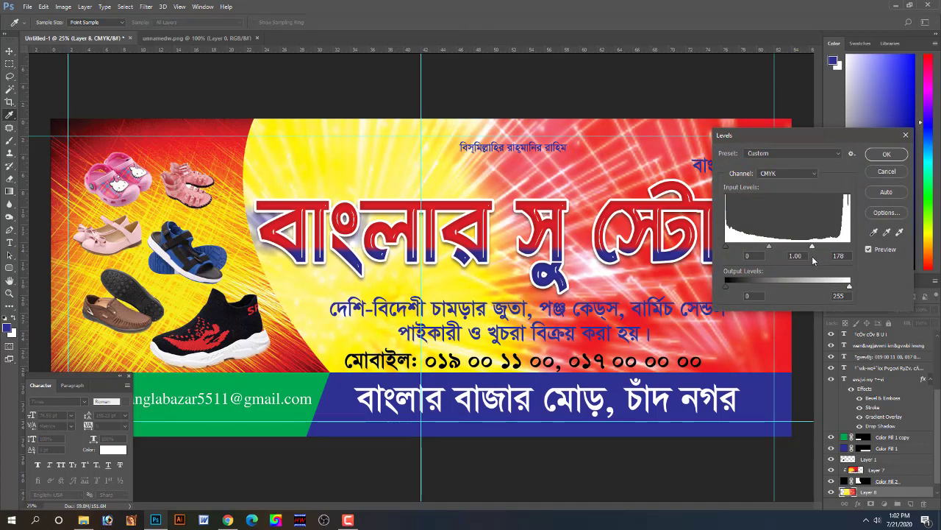
key(Return)
key(v)
Step: Shift the background hue by about +93 with Hue/Saturation, turning it green, cyan and yellow
key(ctrl+u)
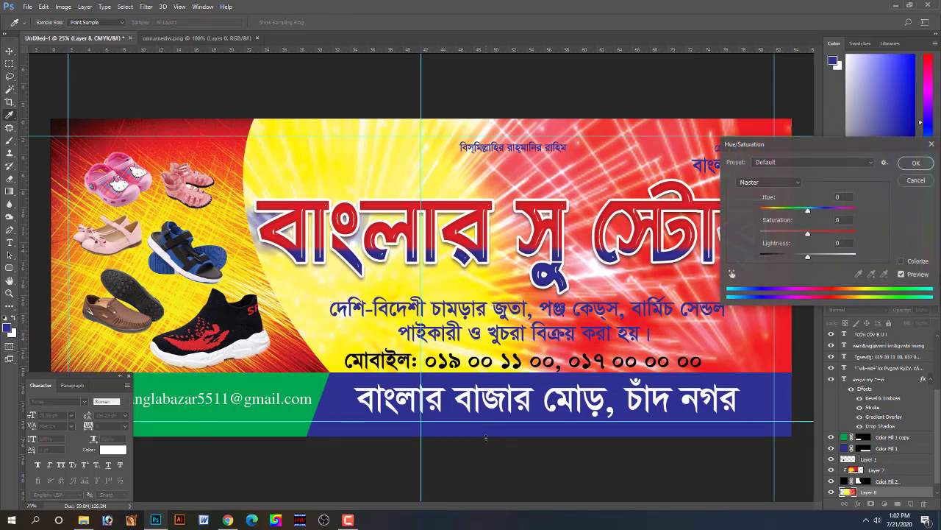
drag(807, 213, 839, 207)
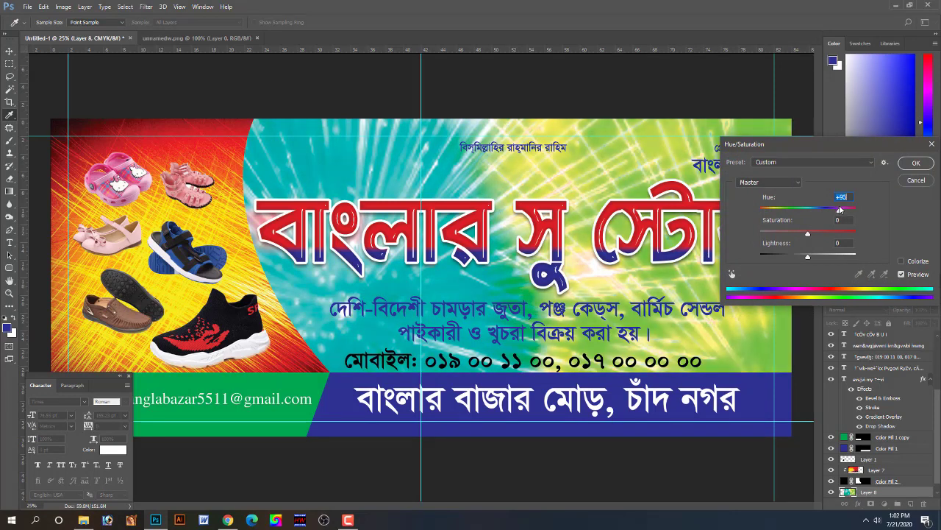
key(Return)
Step: Stretch the green background image past the left canvas edge and commit the transform
key(v)
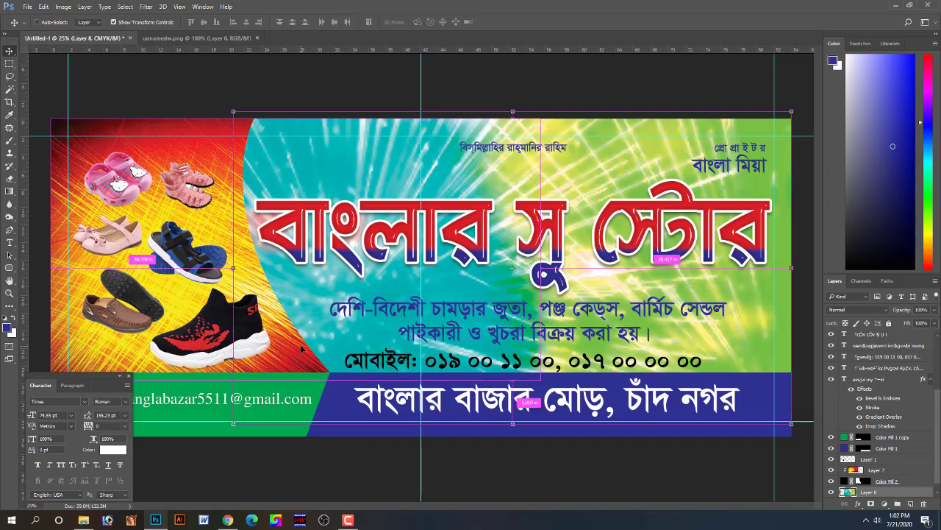
key(ctrl+t)
drag(234, 267, 20, 293)
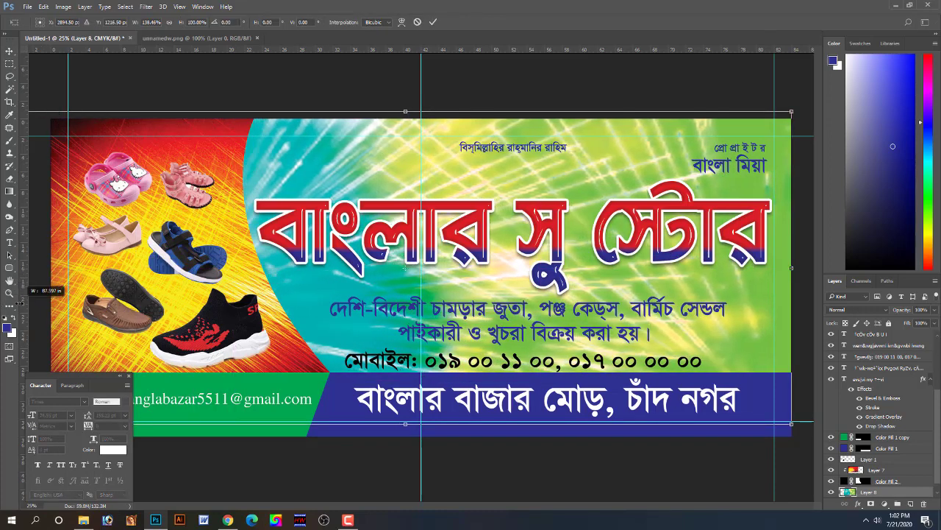
key(ctrl+minus)
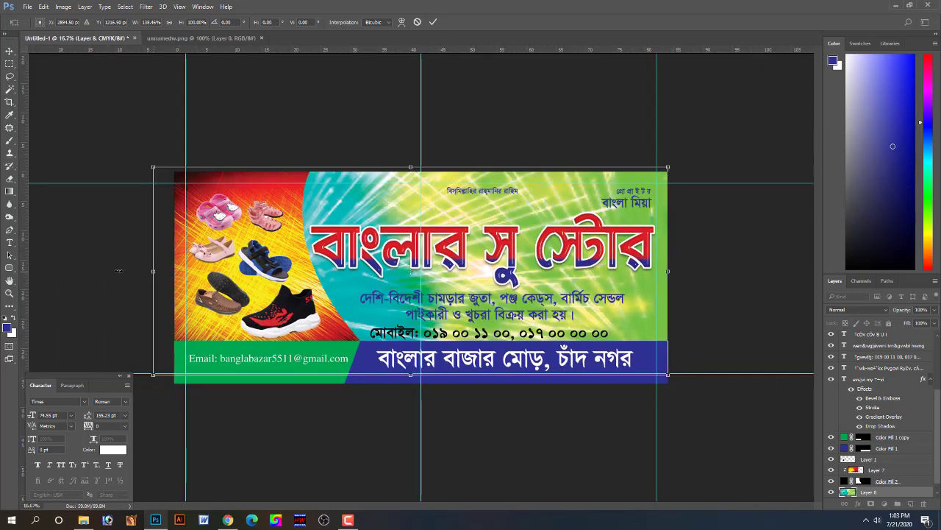
drag(118, 271, 78, 273)
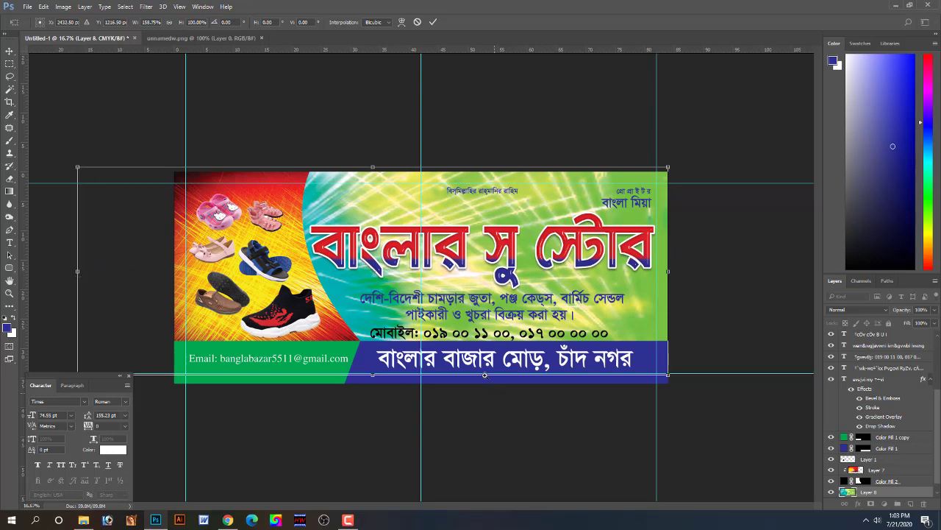
key(ctrl+plus)
key(Return)
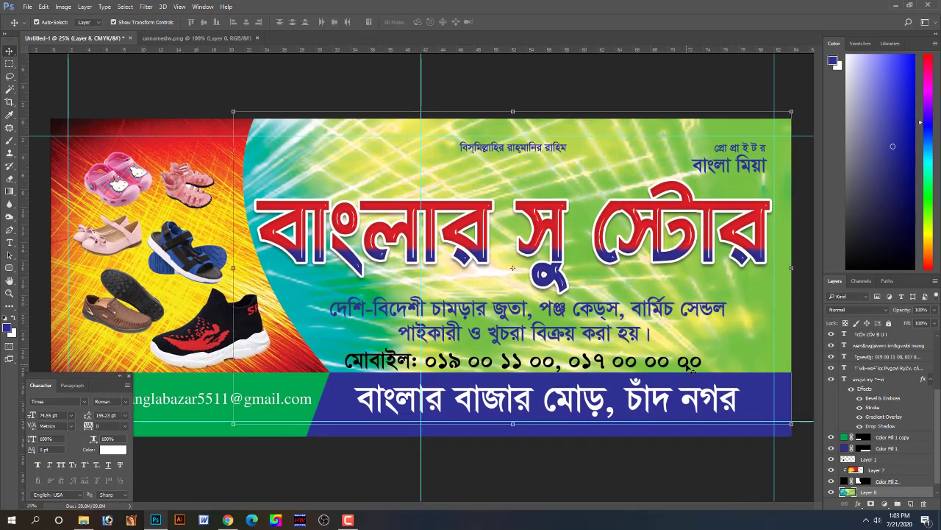
key(ctrl+minus)
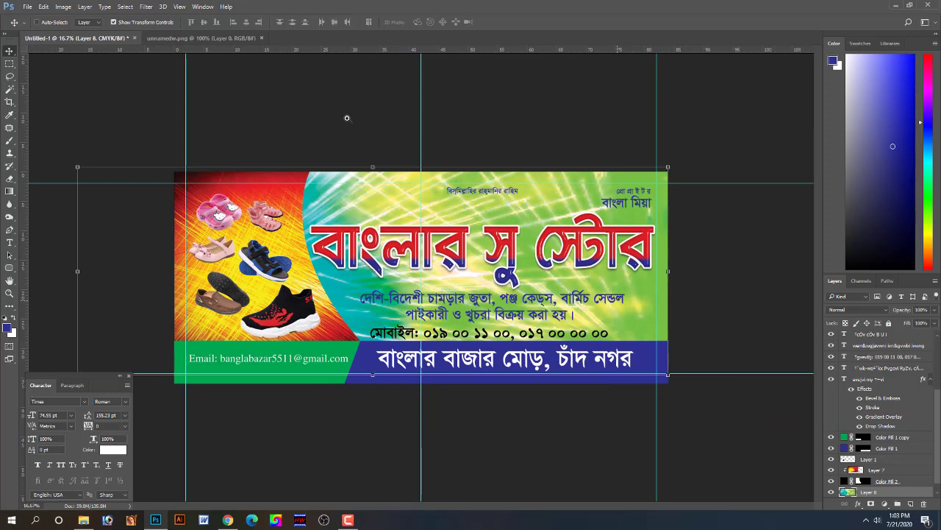
Step: Select the background layer and crop the document to the canvas bounds with Image > Crop
click(37, 22)
click(575, 202)
key(ctrl+plus)
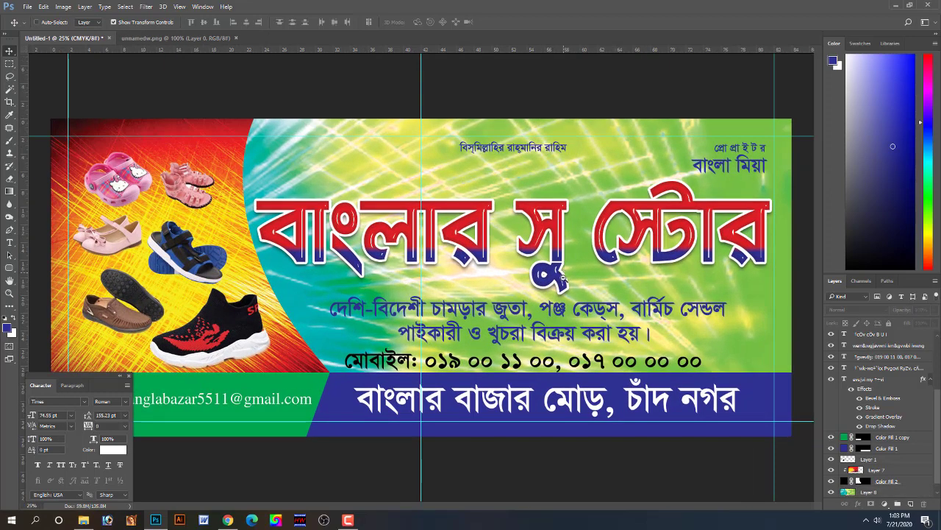
click(355, 130)
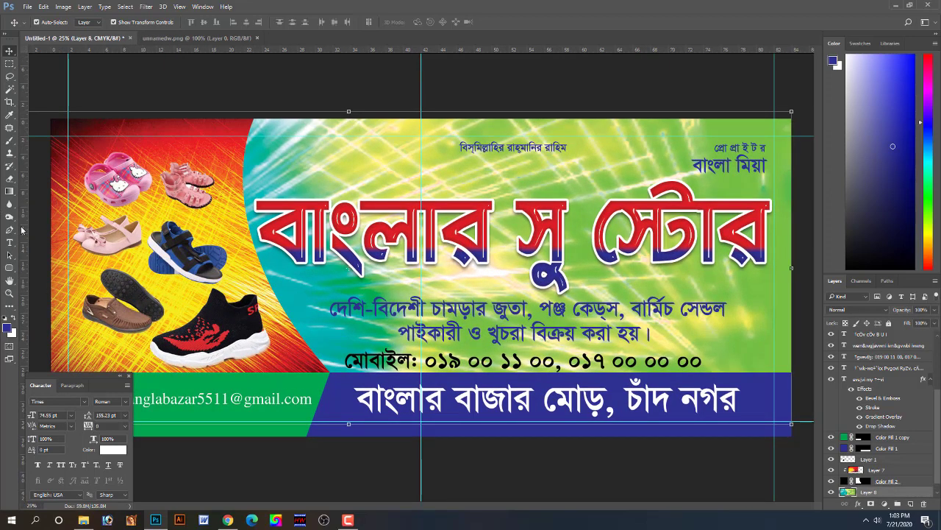
click(11, 104)
click(64, 6)
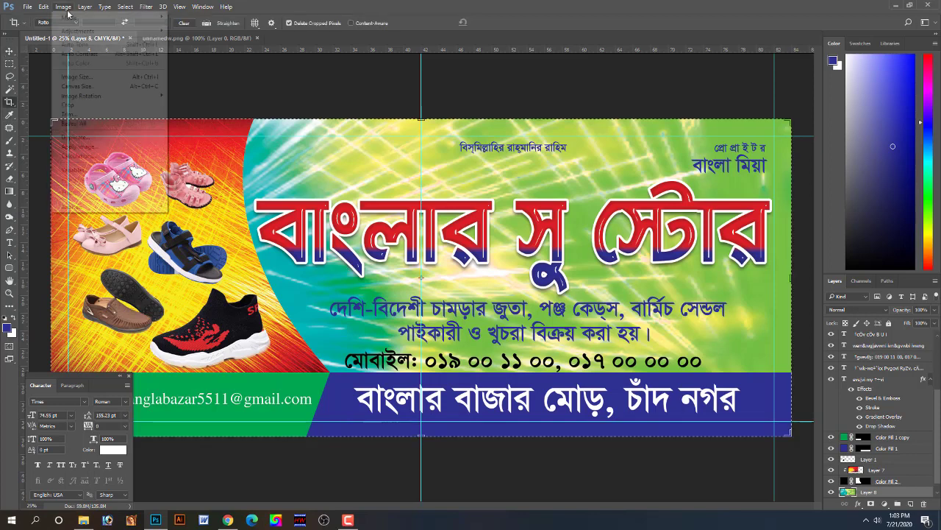
click(88, 105)
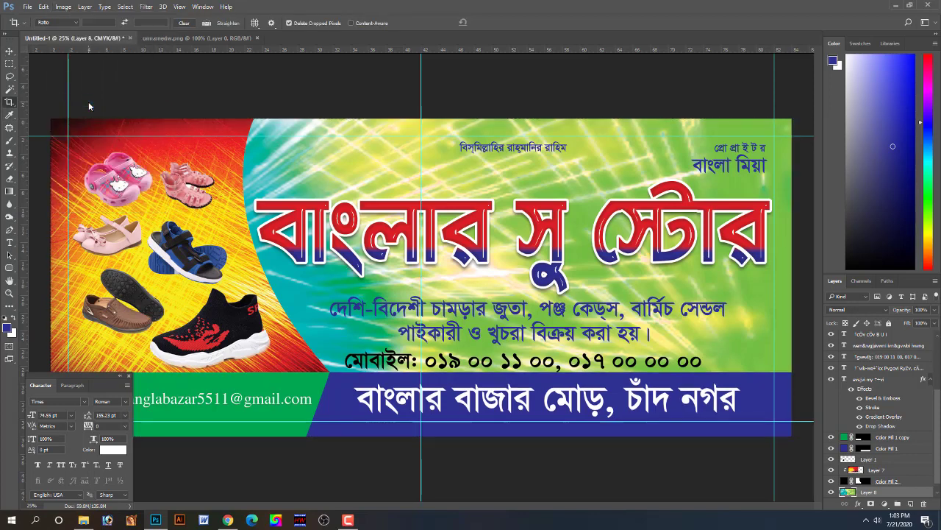
click(10, 50)
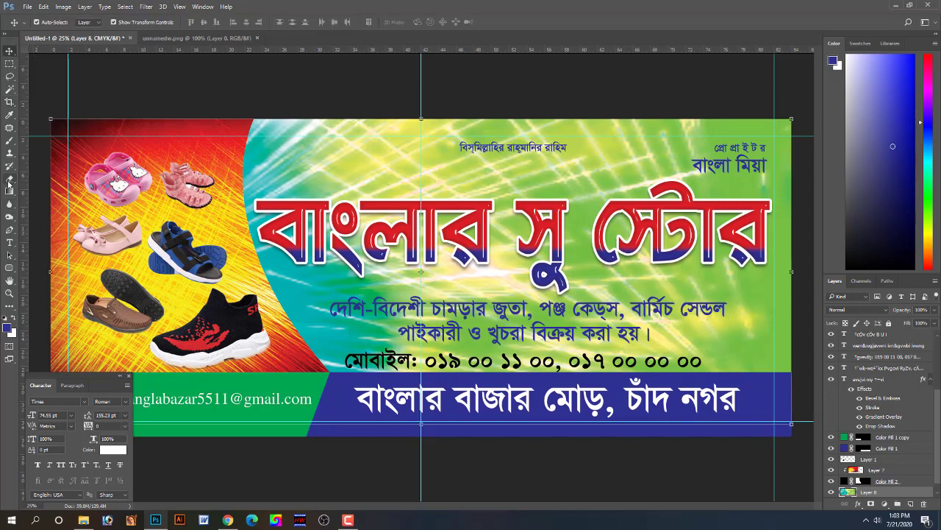
Step: Erase the background's middle with a large soft eraser, leaving a pale glow behind the title and tagline
key(e)
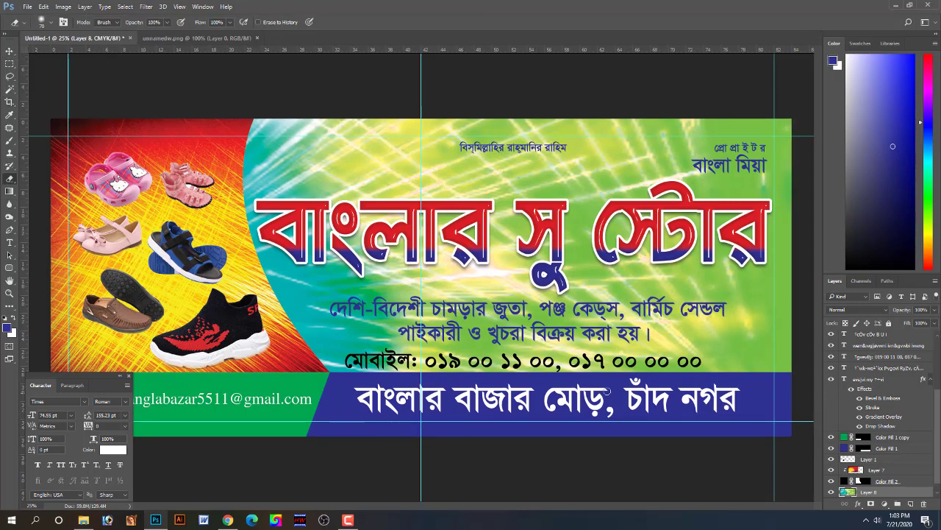
key(bracketright)
key(bracketright)
key(bracketright)
key(bracketright)
key(bracketright)
key(bracketright)
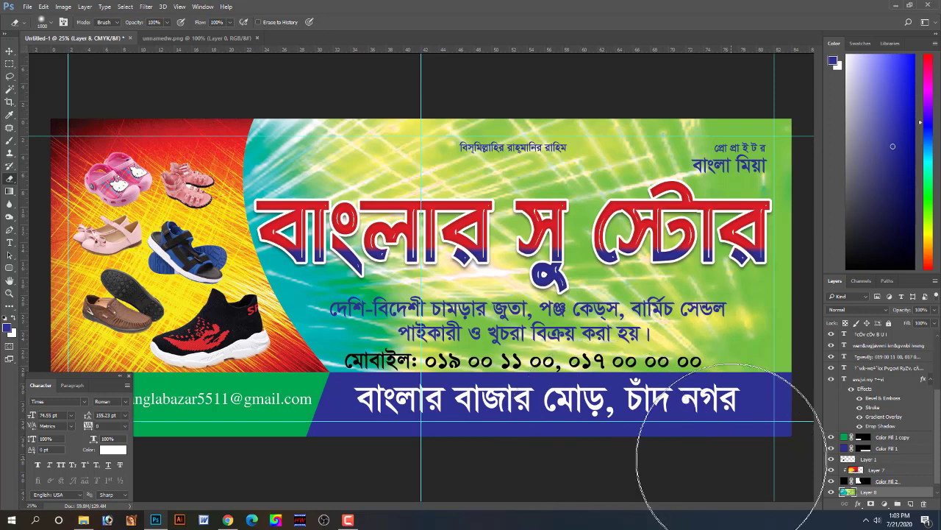
key(bracketleft)
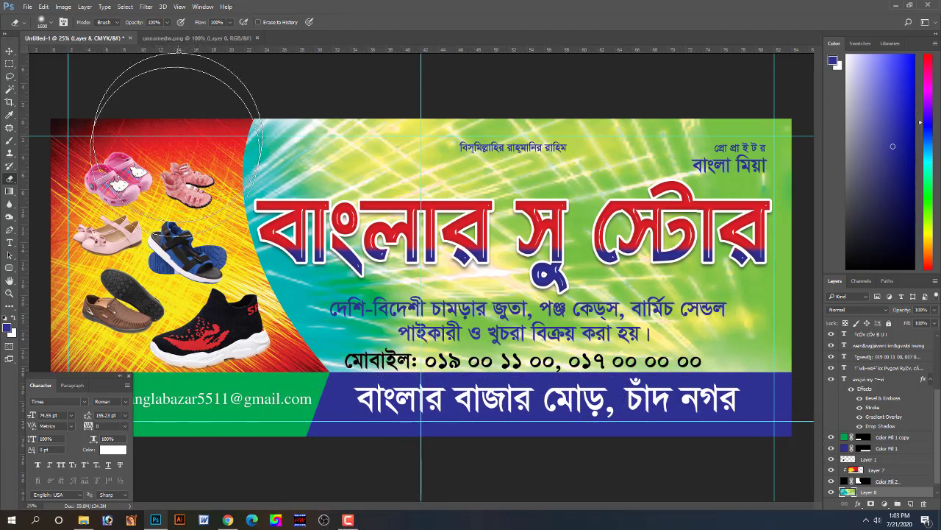
key(bracketleft)
key(bracketleft)
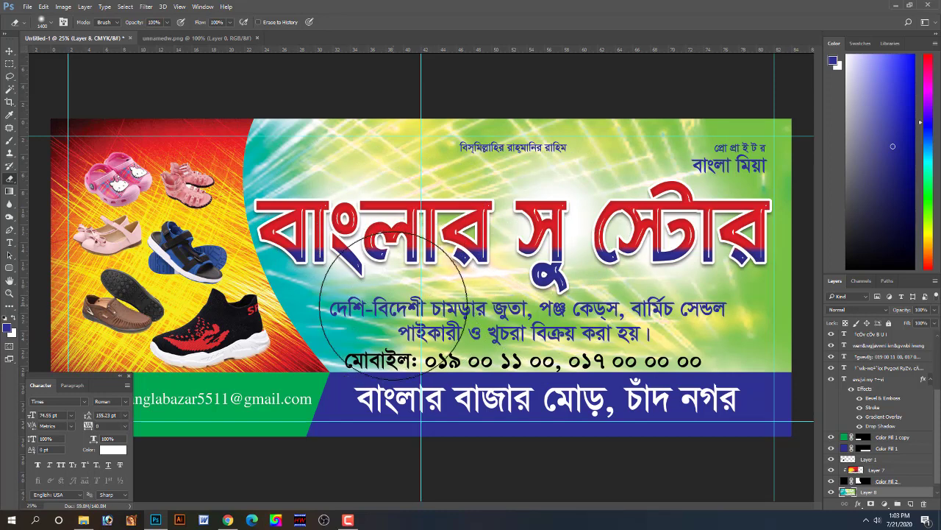
key(bracketleft)
key(bracketleft)
key(bracketleft)
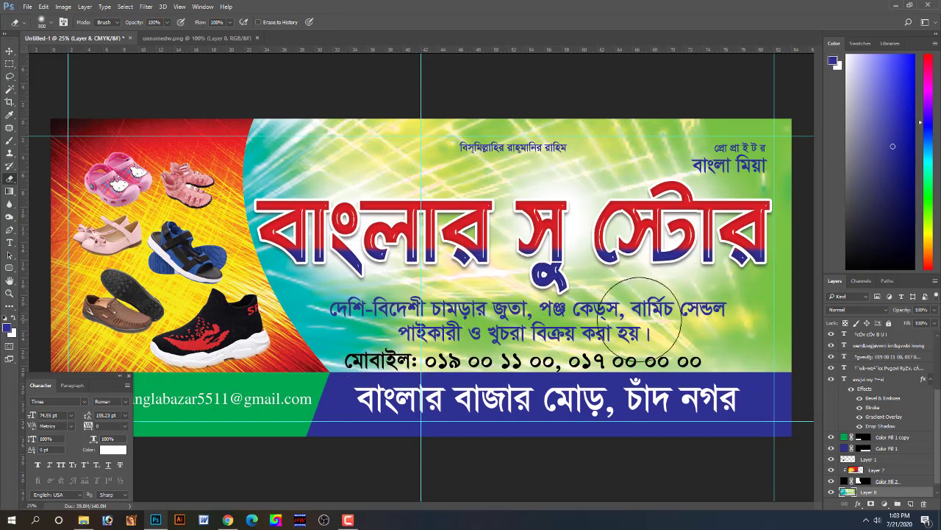
key(bracketleft)
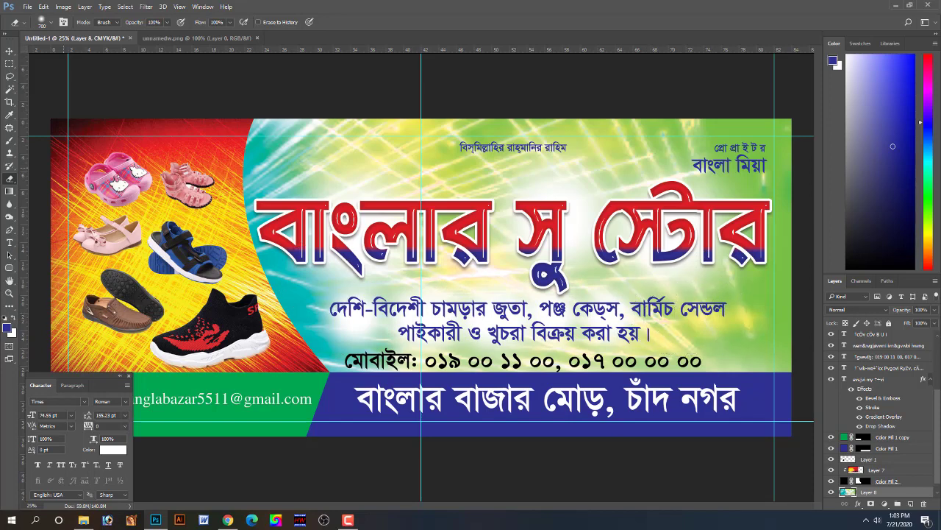
click(9, 52)
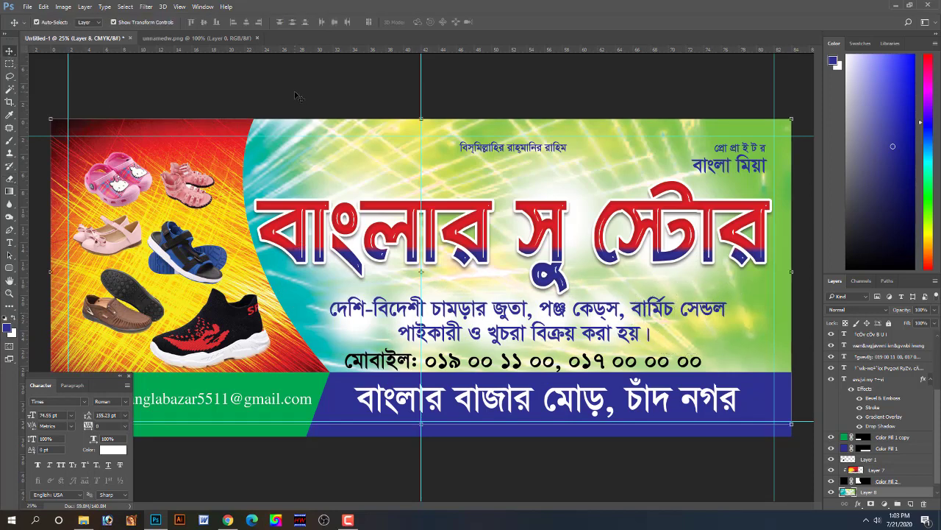
Step: Merge Color Fill 2 into the orange shoe panel Layer 7
click(235, 156)
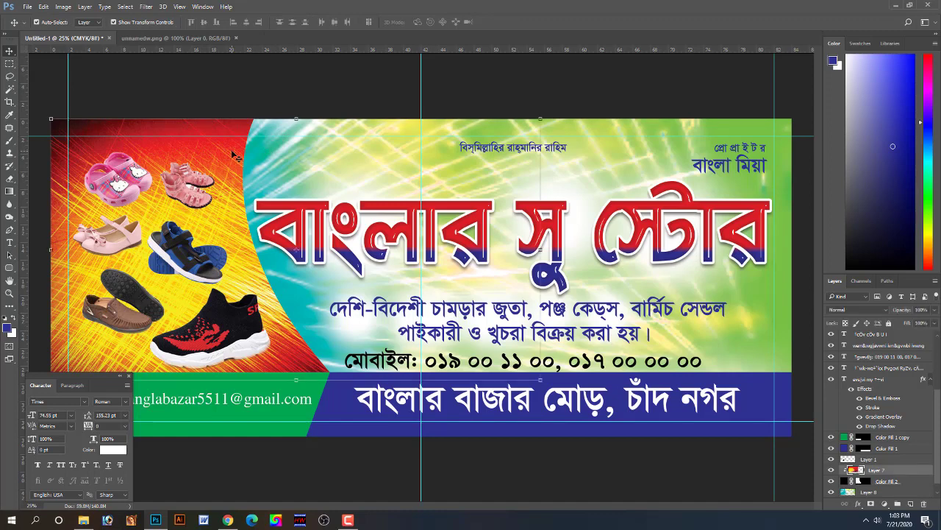
scroll(875, 456, down, 1)
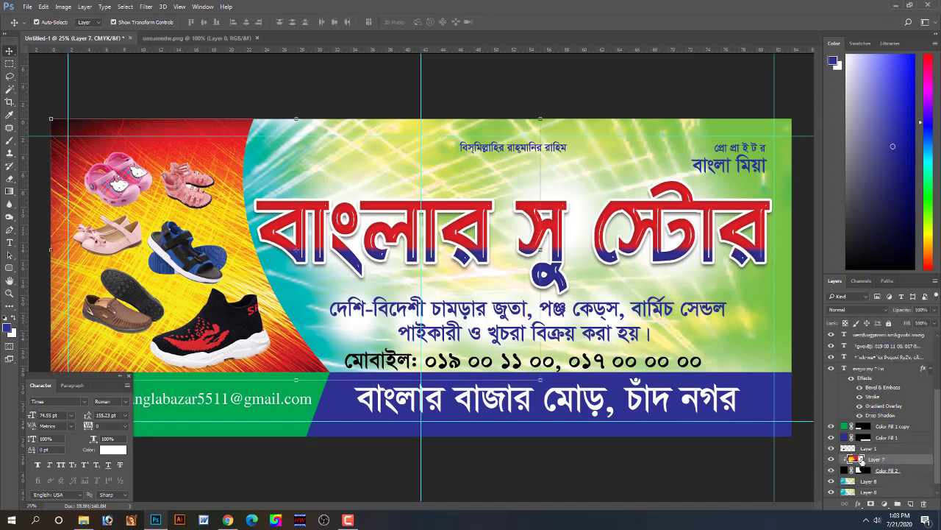
shift+click(913, 470)
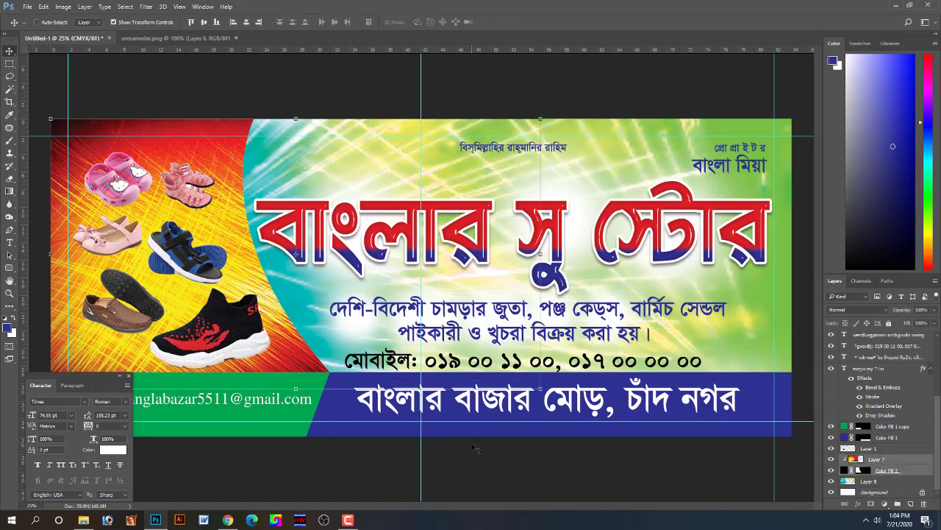
key(ctrl+e)
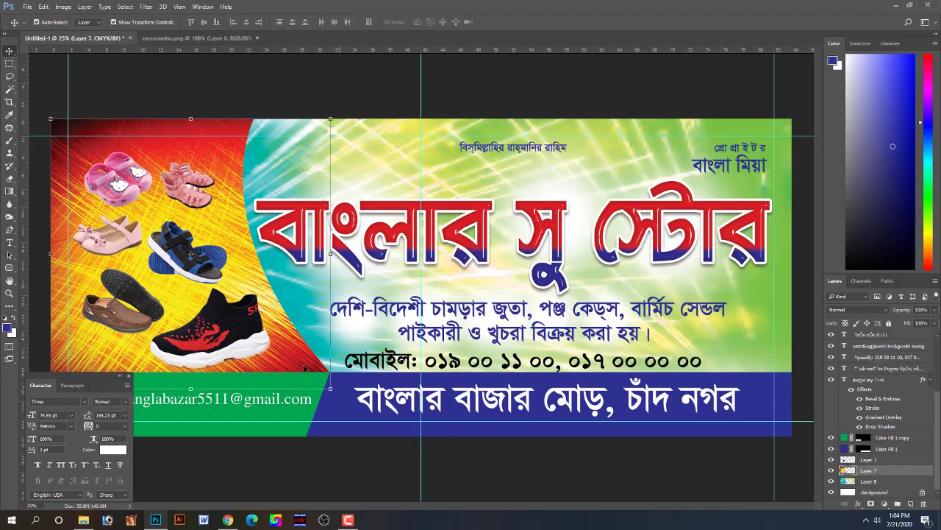
Step: Add a 122 px drop shadow to the merged shoe panel and narrow it slightly from the right
double_click(916, 473)
drag(363, 96, 475, 225)
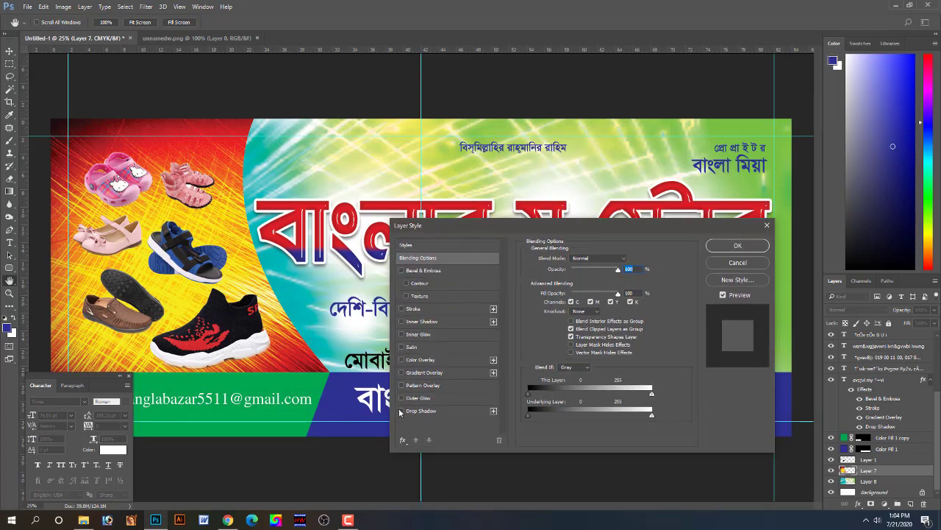
click(402, 411)
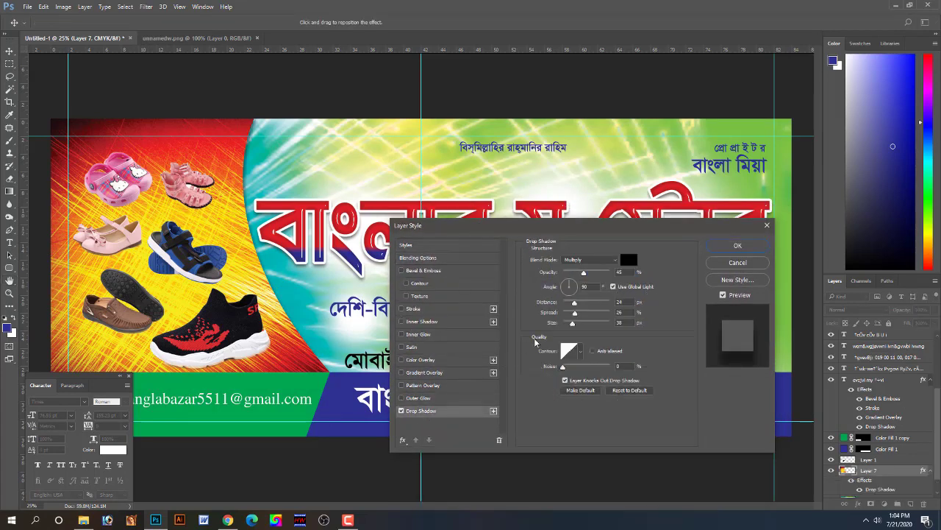
mouse_move(573, 322)
mouse_down()
mouse_move(591, 328)
mouse_move(574, 305)
mouse_move(589, 318)
mouse_up()
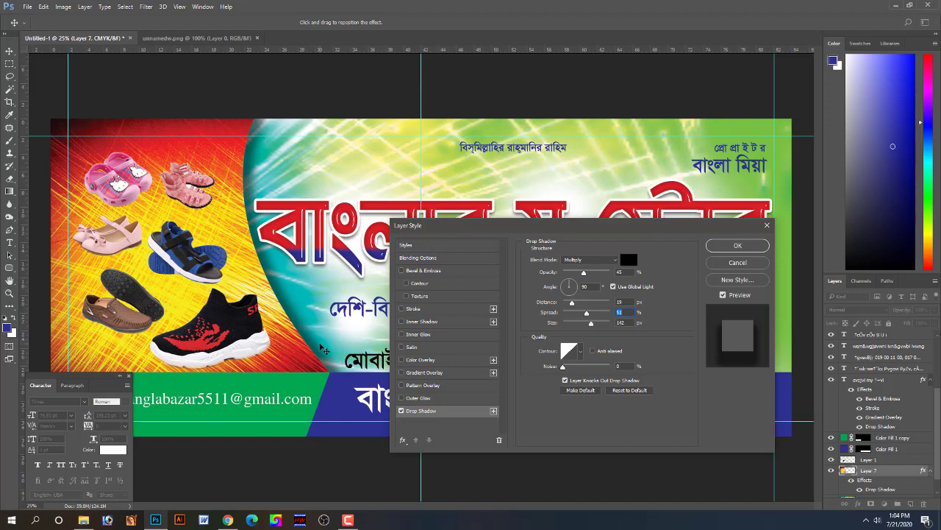
key(Return)
drag(330, 253, 319, 253)
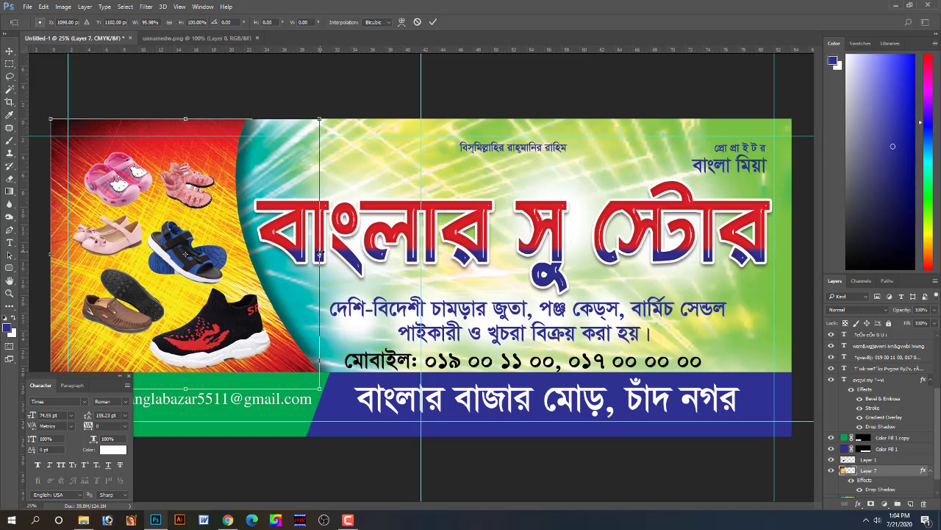
Step: Commit the narrowed shoe panel, then stretch the shoe photo to about 101% width
key(Return)
click(555, 478)
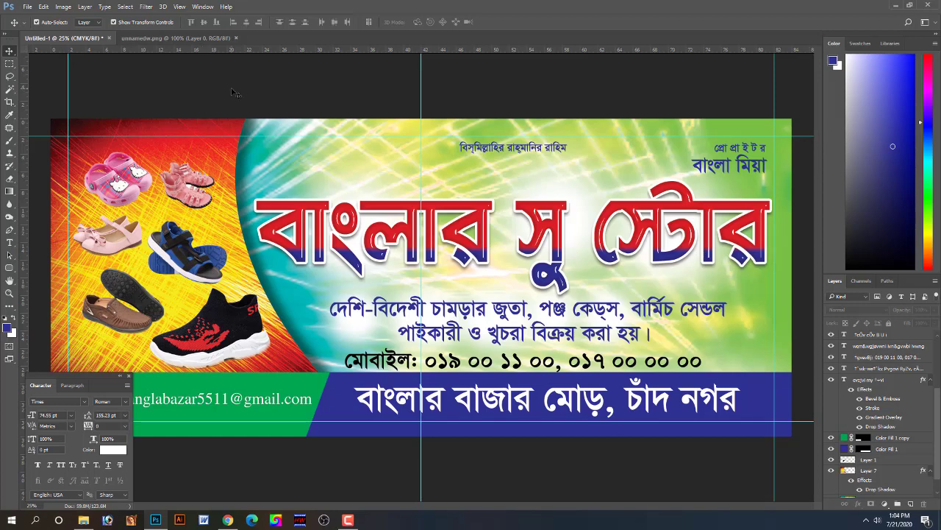
click(233, 131)
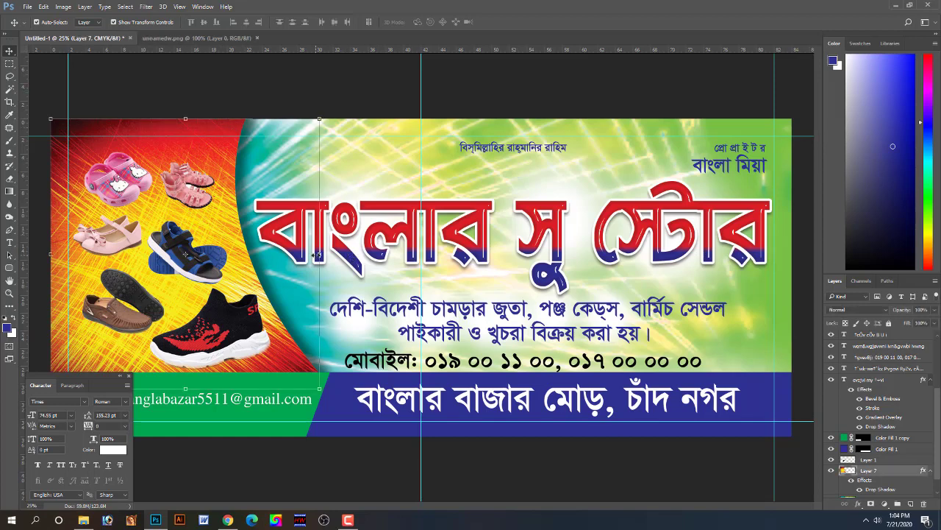
drag(317, 254, 322, 254)
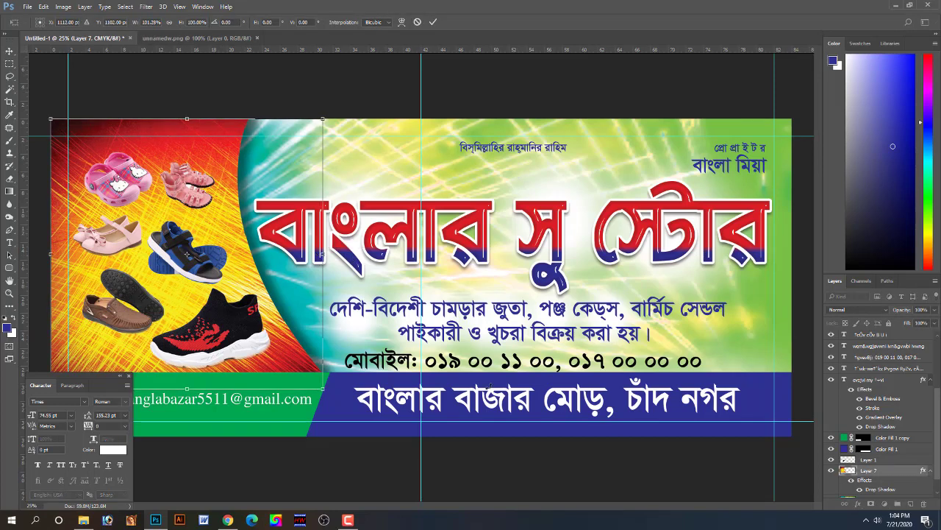
key(Return)
click(309, 380)
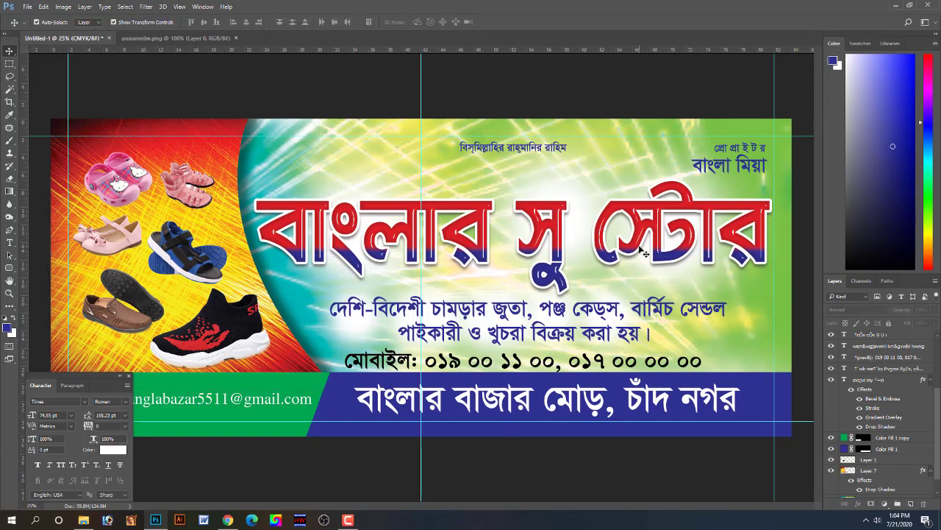
Step: Nudge the top blessing line slightly left and down
click(539, 157)
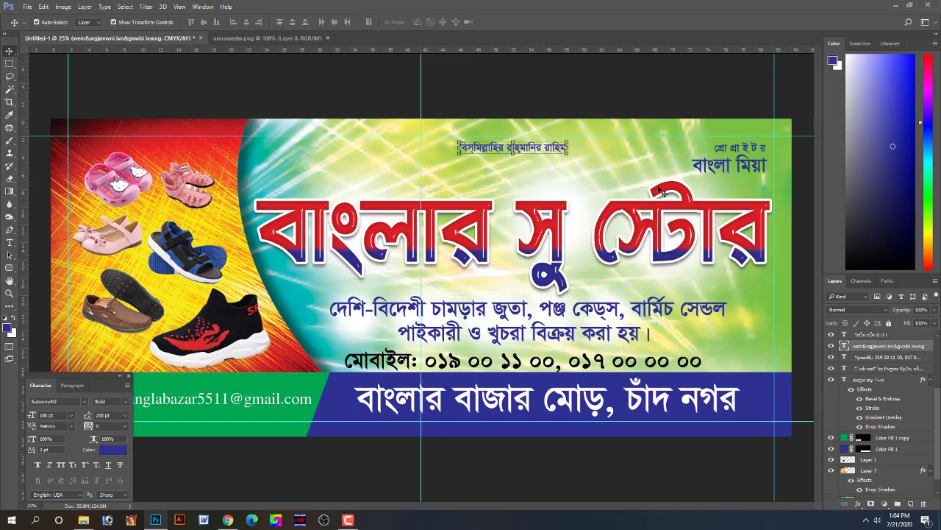
key(Left)
key(Left)
key(Left)
key(Down)
key(Down)
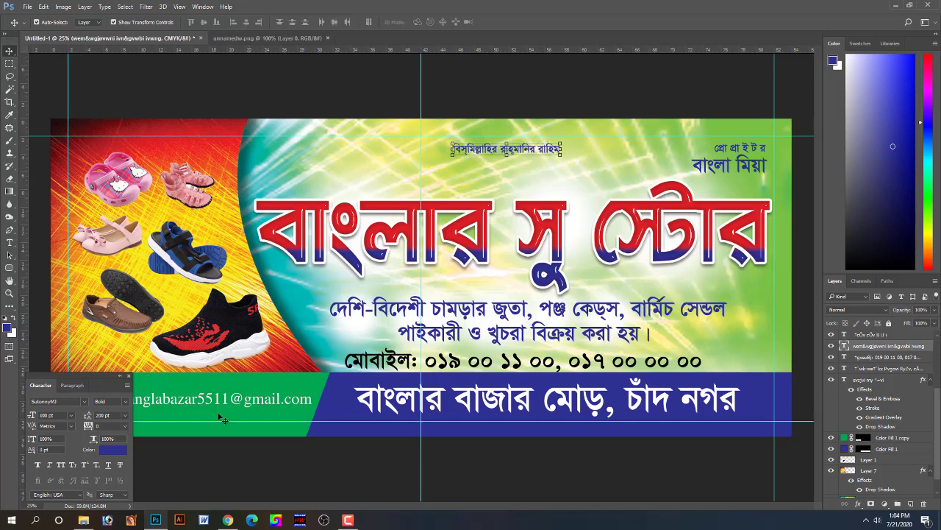
click(117, 450)
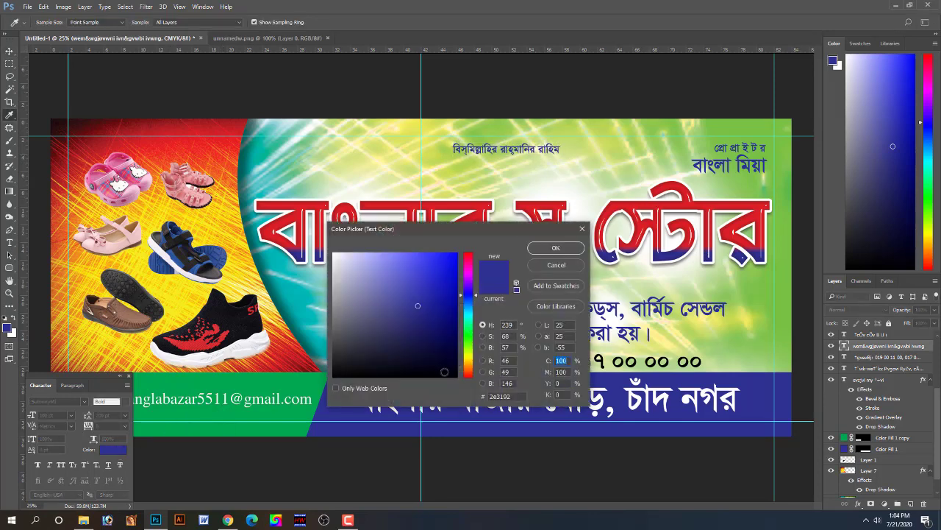
key(Return)
Step: Change the two-line product description text colour to black
click(377, 374)
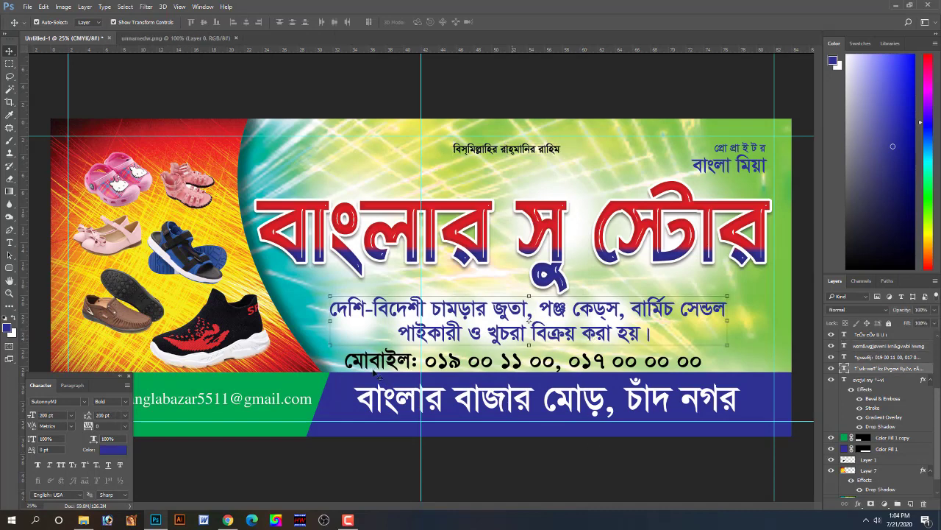
click(119, 450)
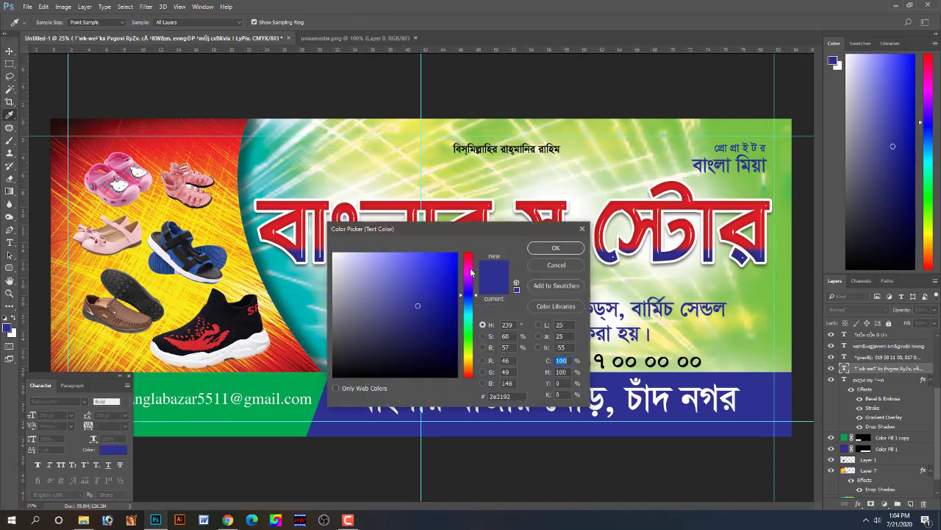
click(443, 375)
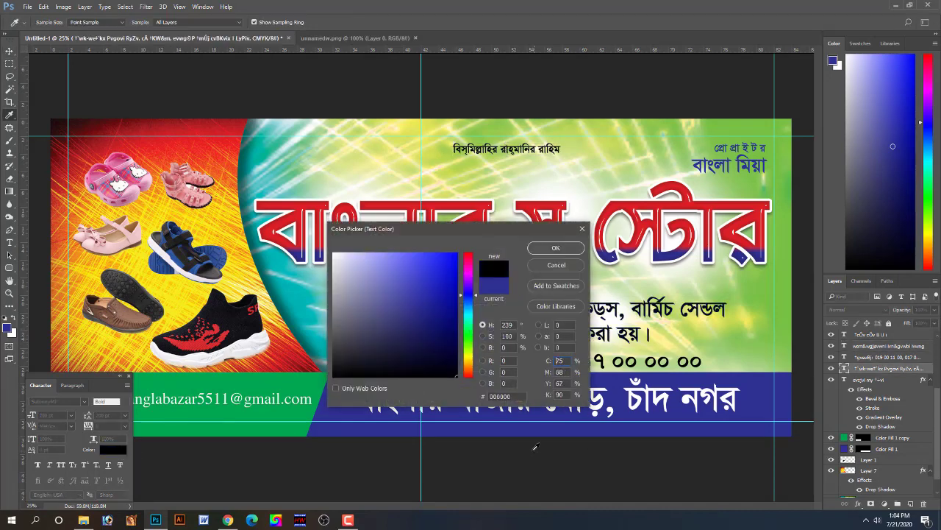
key(Return)
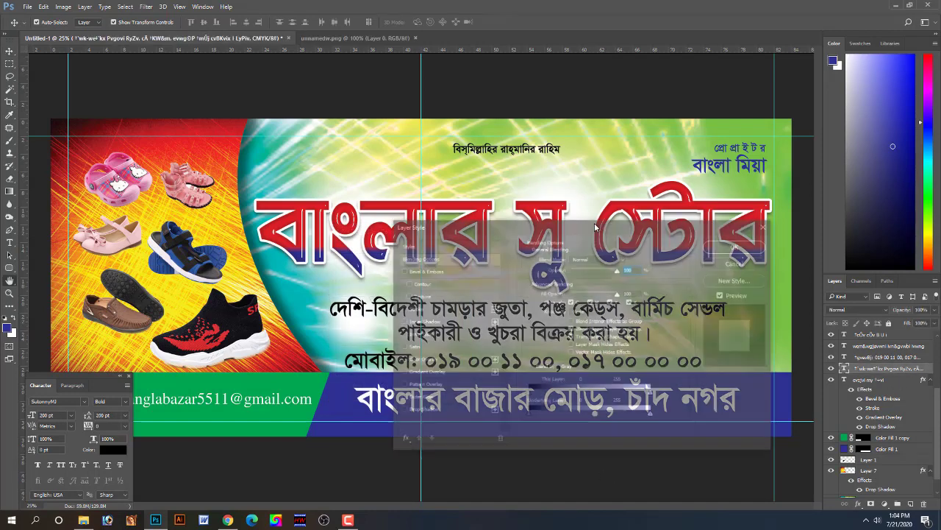
Step: Give the description text a 13 px white stroke and a drop shadow with opacity 29%, spread 25, size 9
drag(572, 187, 647, 105)
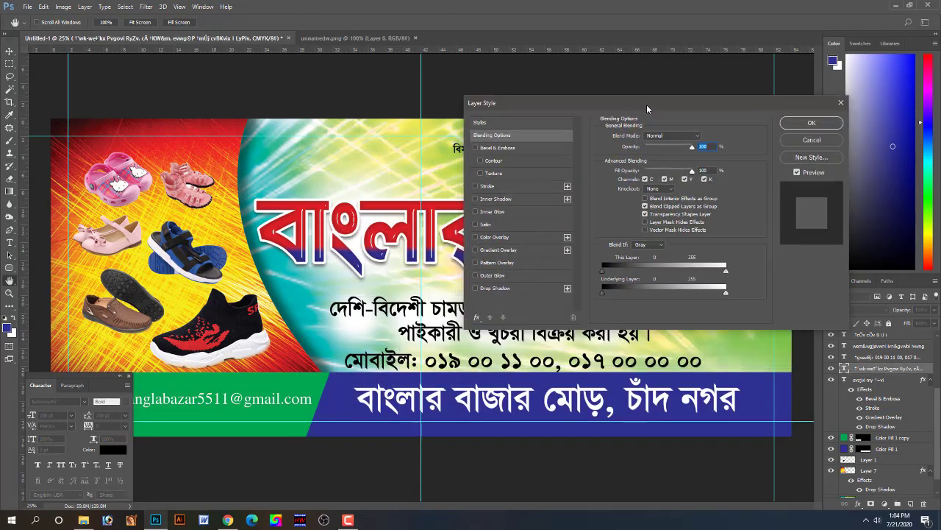
click(475, 186)
click(488, 186)
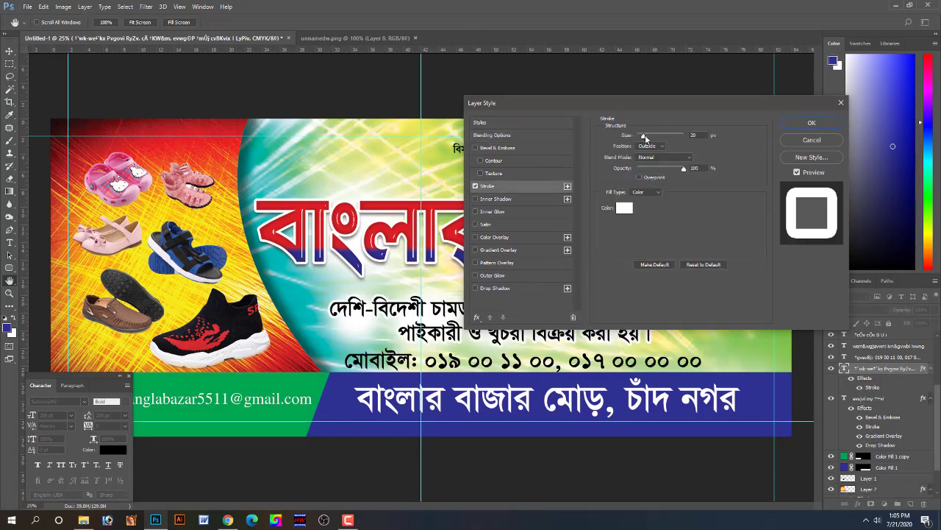
click(478, 289)
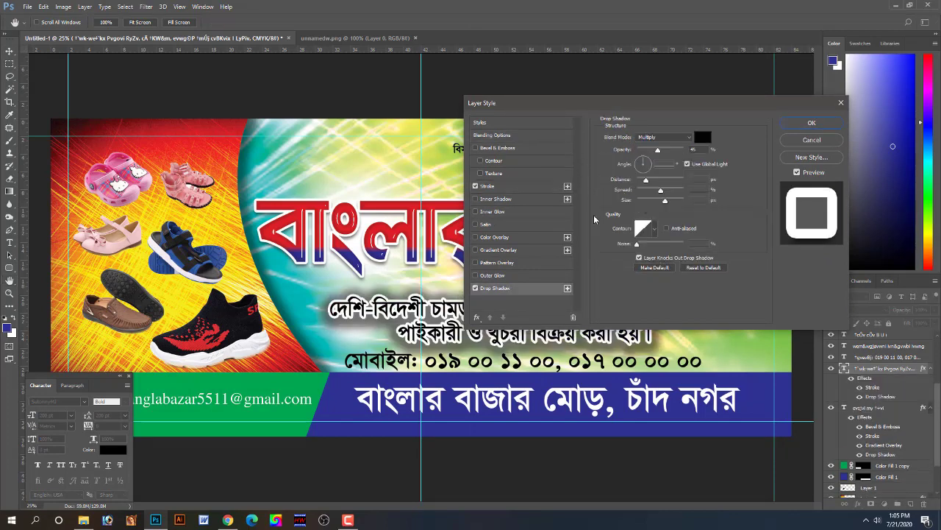
drag(657, 152, 651, 150)
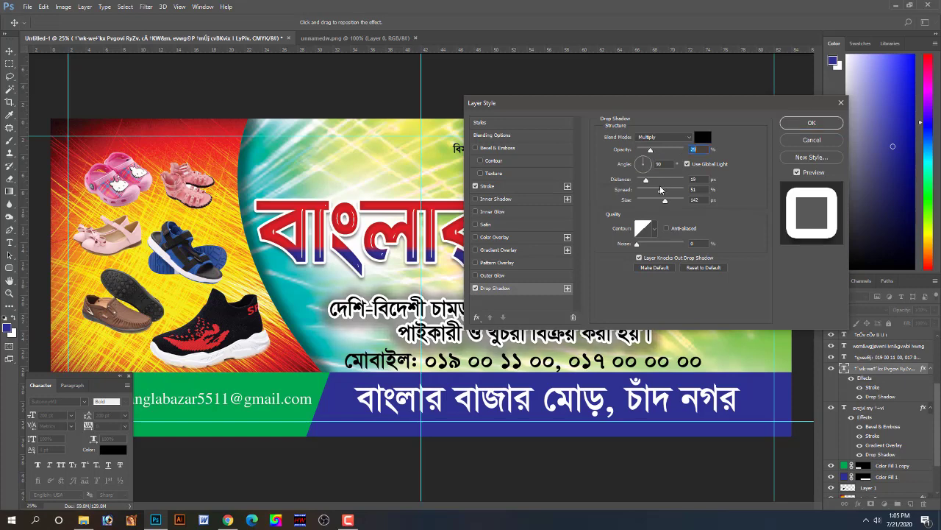
drag(660, 190, 645, 200)
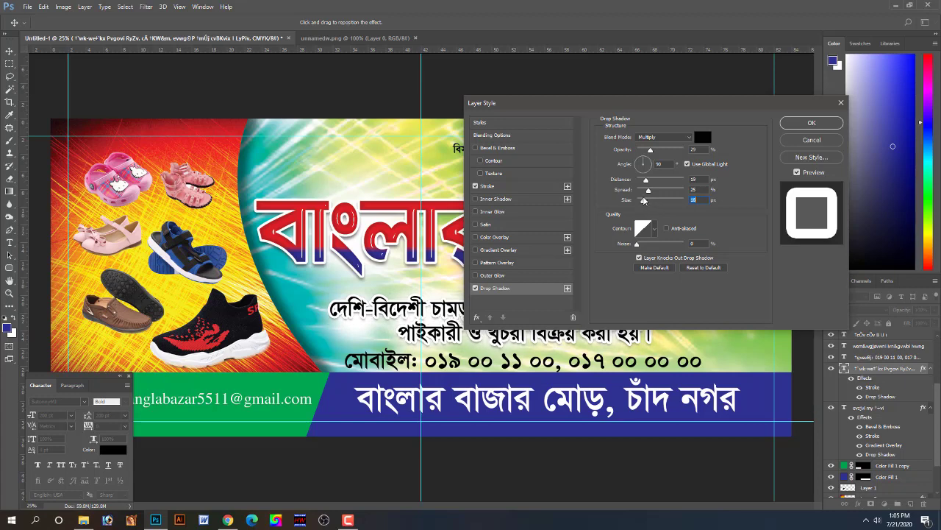
click(527, 186)
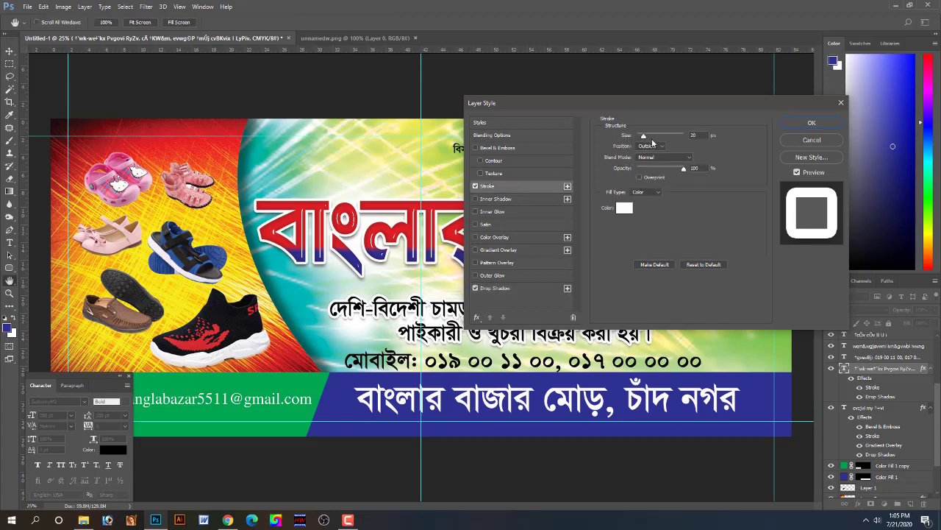
drag(643, 136, 642, 137)
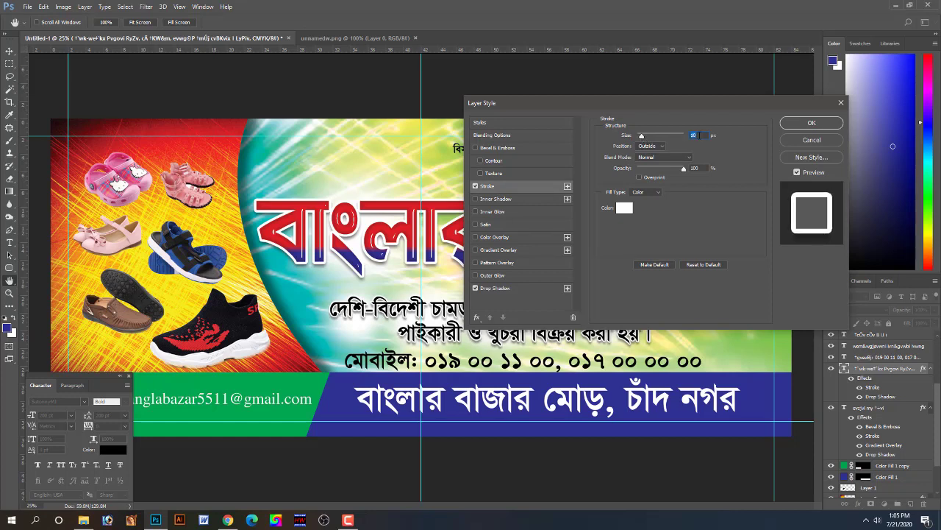
text(13)
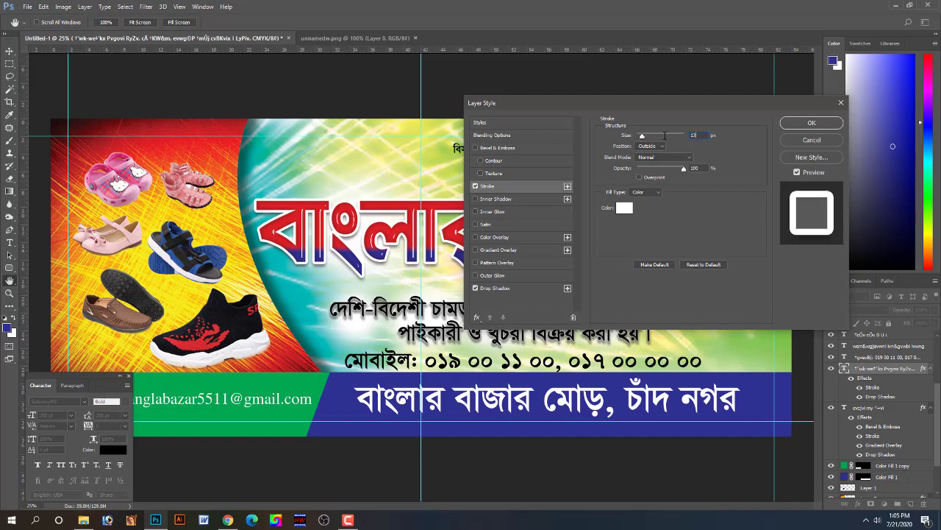
click(529, 288)
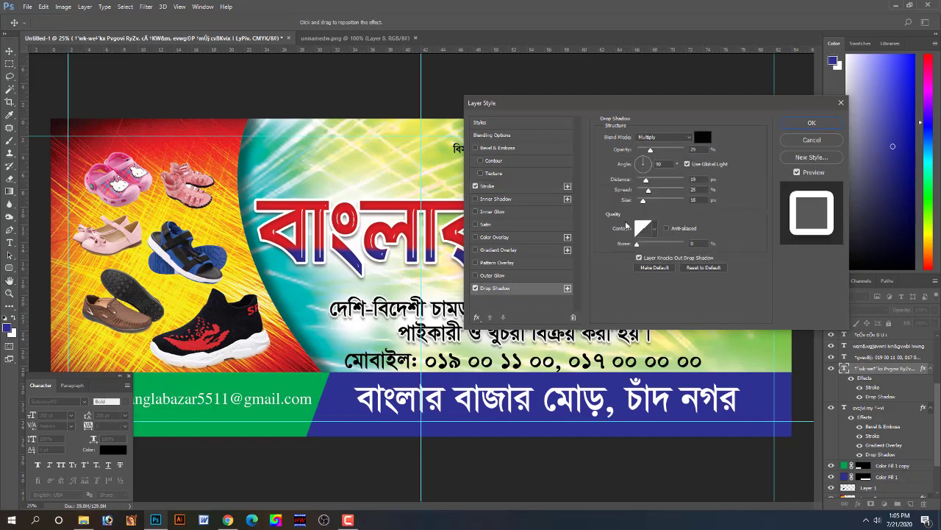
drag(644, 205, 640, 205)
Step: Apply the description effects, then colour the phone-number text dark red (C0 M100 Y100)
key(Return)
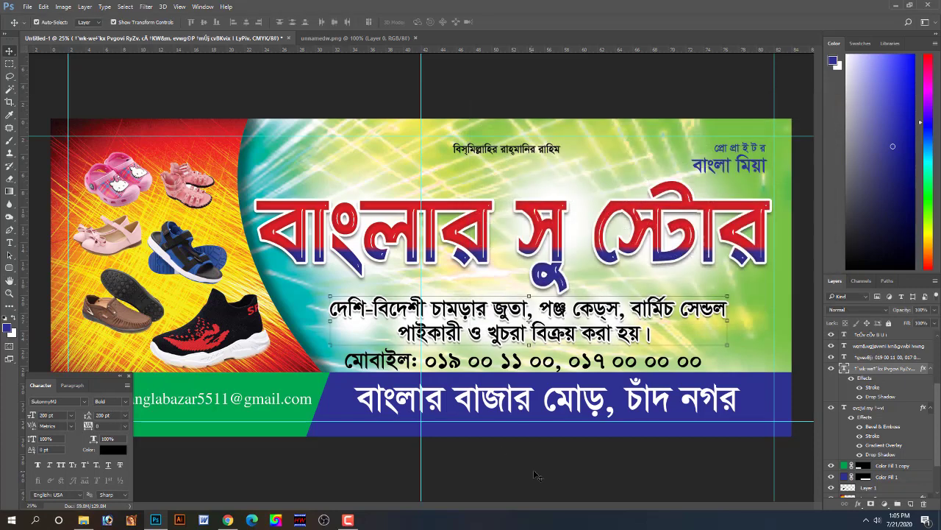
click(522, 361)
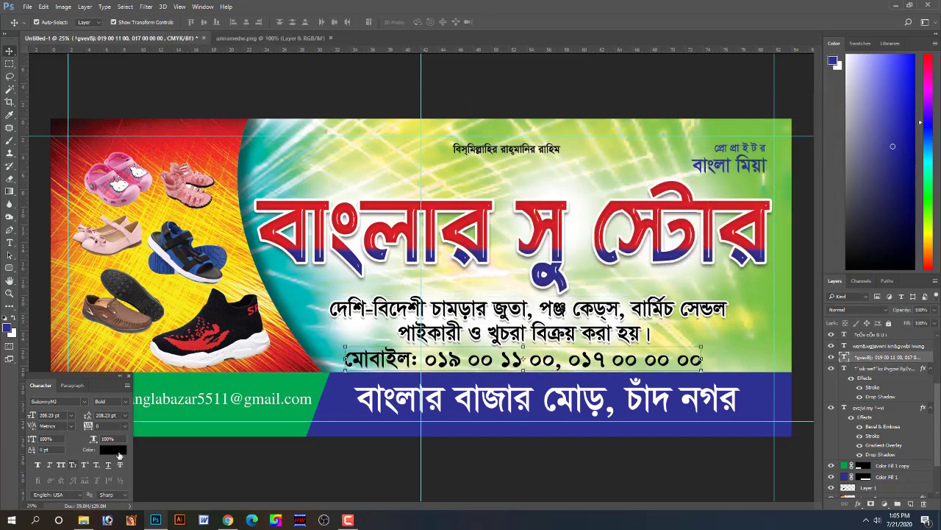
click(114, 450)
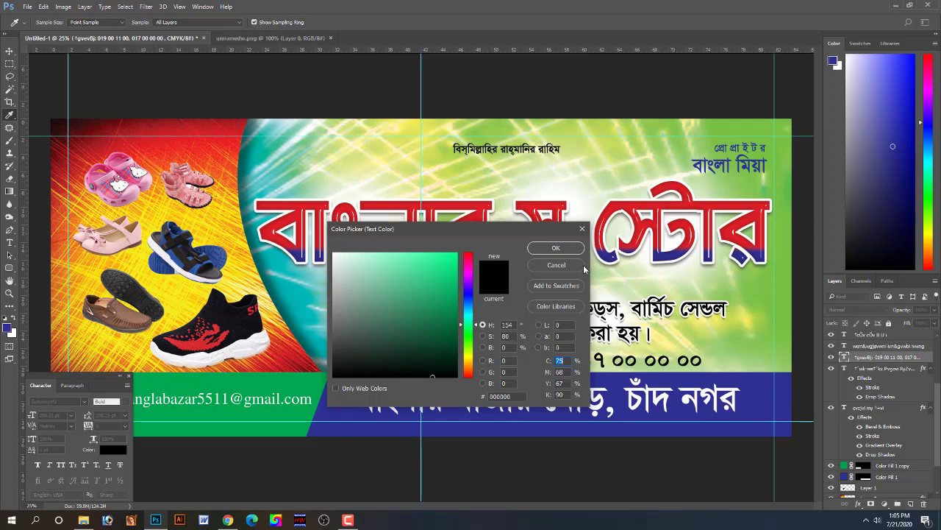
text(0)
key(Tab)
text(100)
key(Tab)
text(100)
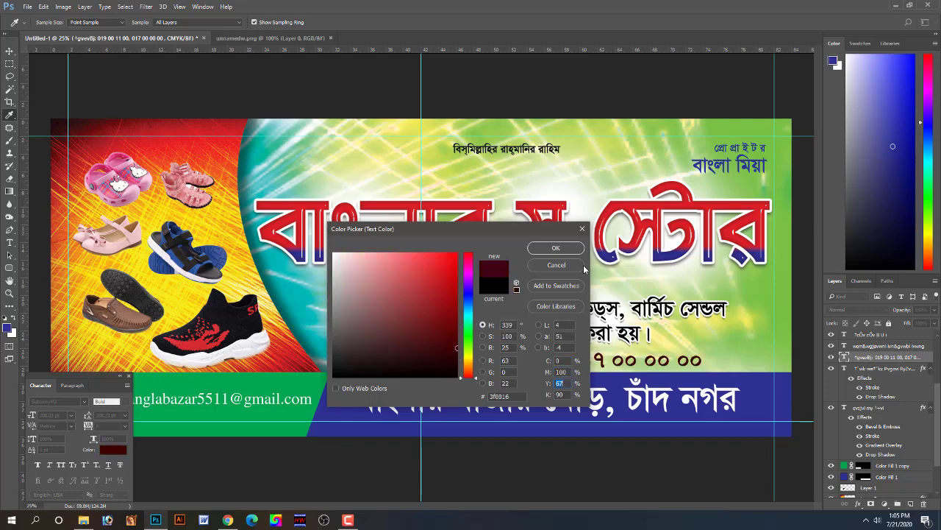
key(Tab)
text(1 0)
text(40)
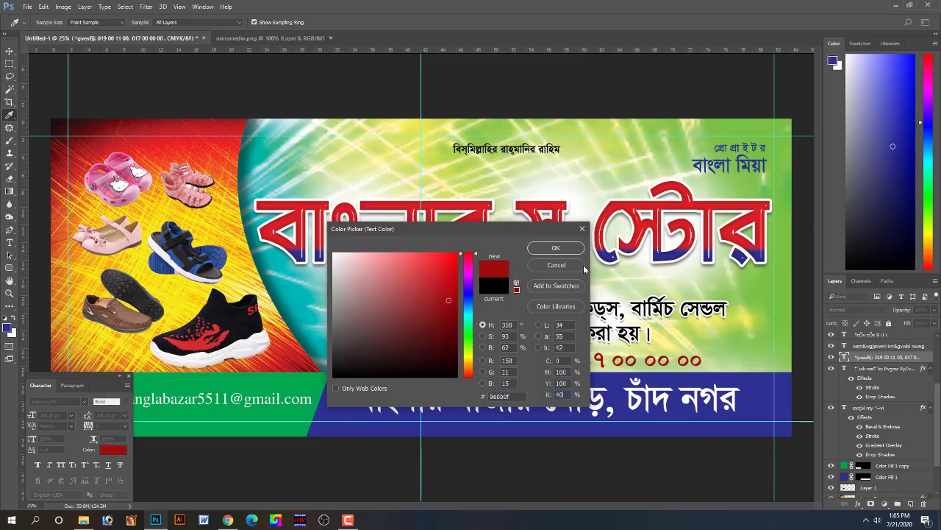
key(Return)
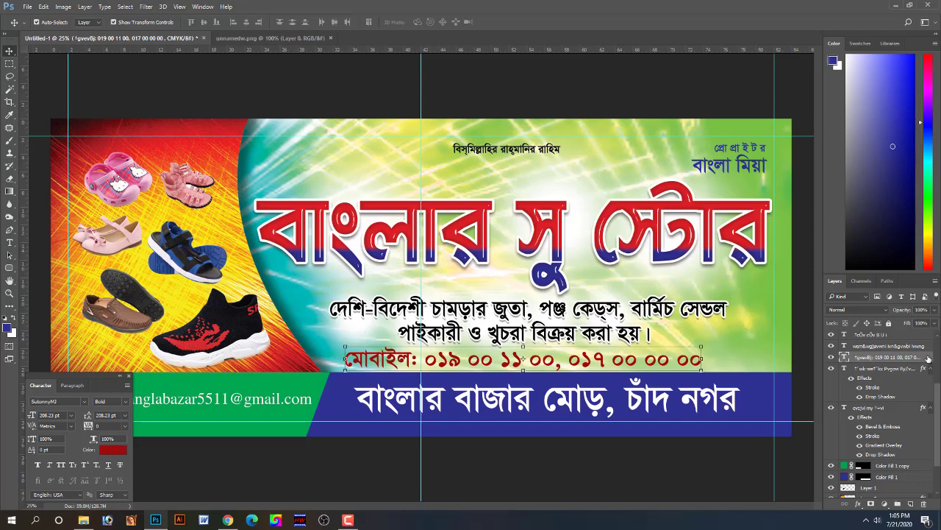
Step: Rename the phone-number layer and give it a stroke and drop shadow
double_click(928, 358)
click(931, 358)
double_click(931, 358)
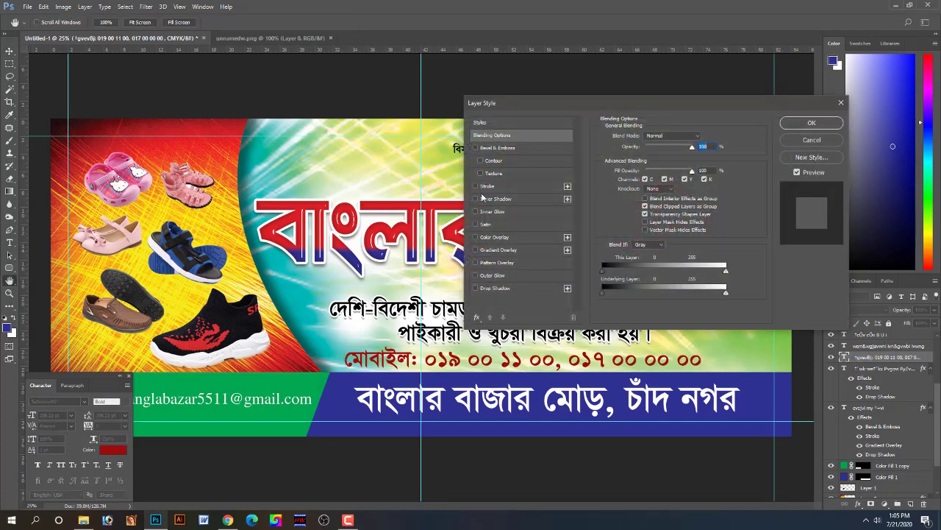
click(475, 187)
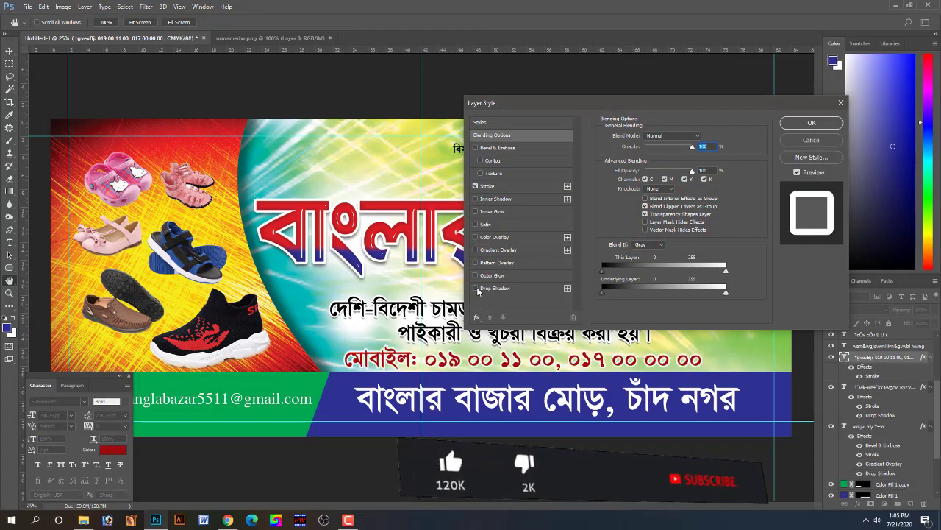
click(475, 288)
click(811, 123)
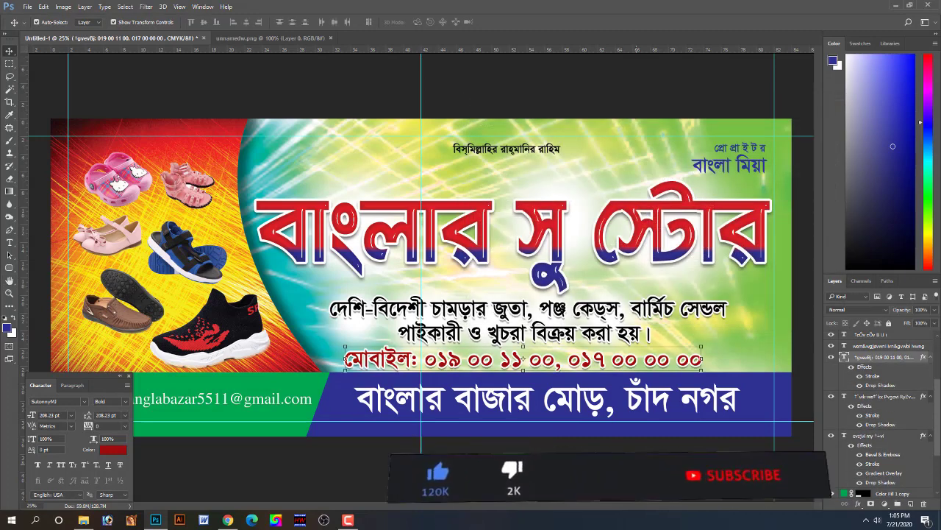
Step: Brighten background Layer 8 with Levels, pulling the white input down to about 201
click(772, 318)
key(ctrl+l)
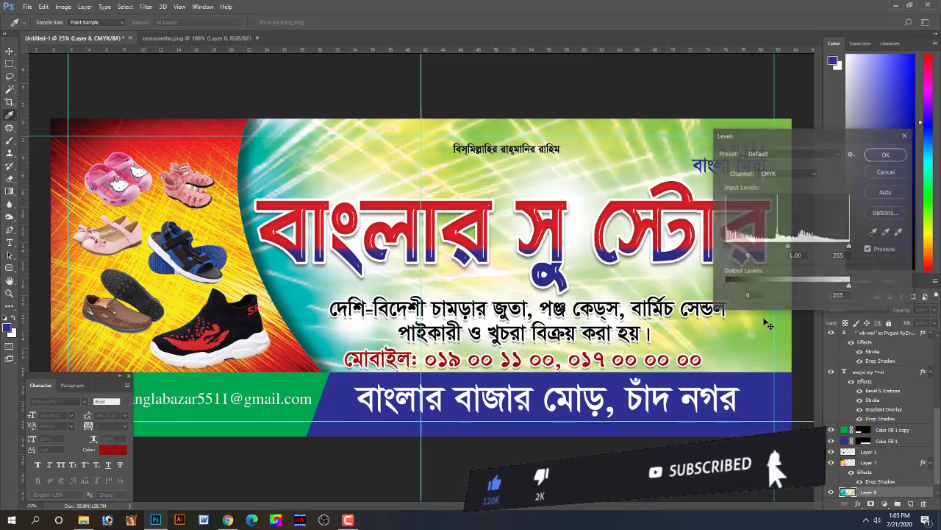
drag(849, 246, 824, 247)
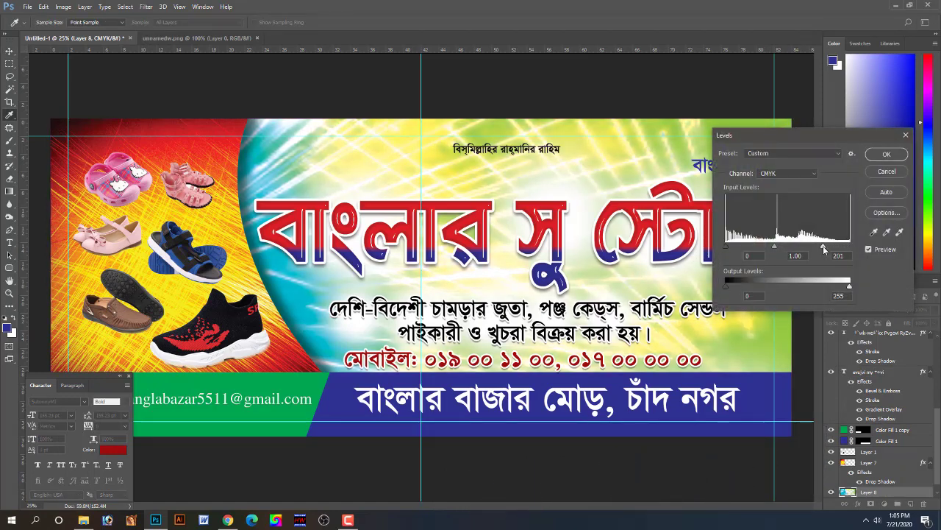
key(Return)
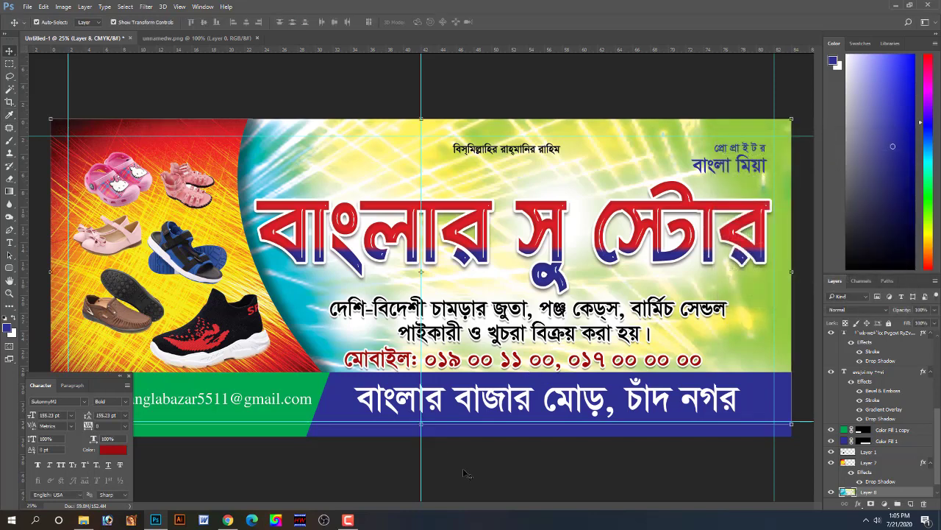
Step: Marquee-select a rectangle around the small proprietor label above the name
click(479, 469)
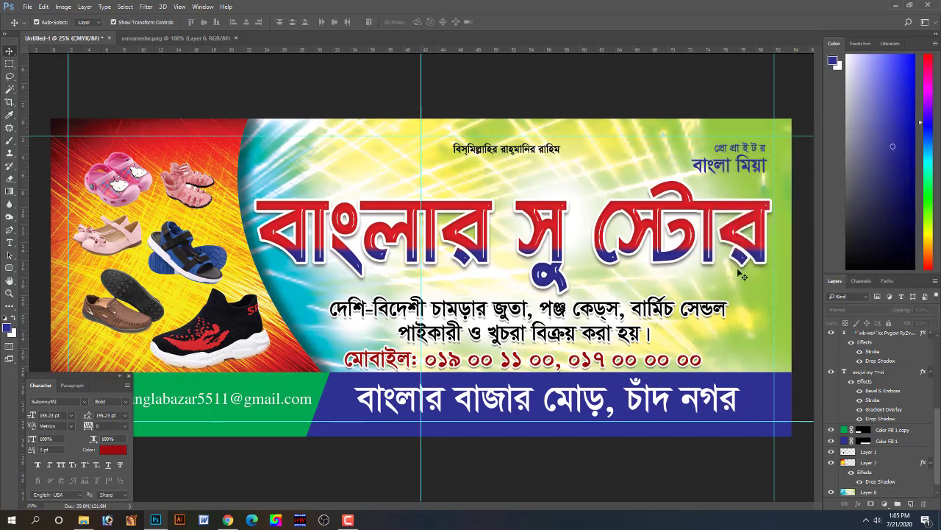
click(747, 169)
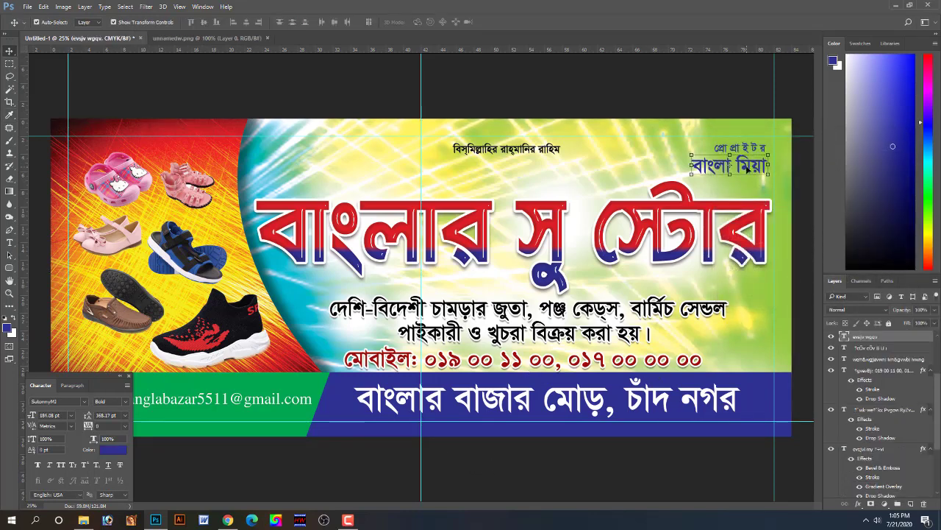
click(745, 115)
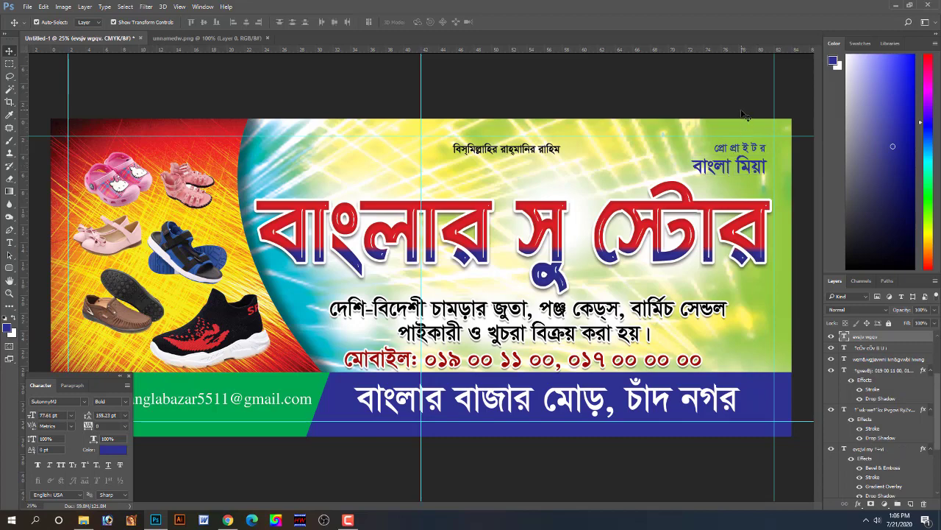
scroll(751, 147, up, 2)
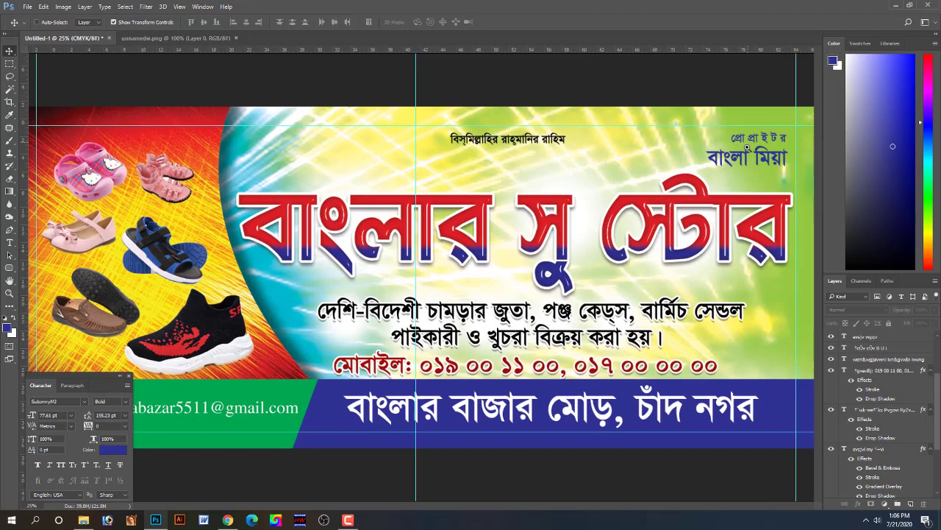
scroll(706, 162, up, 1)
scroll(675, 175, up, 1)
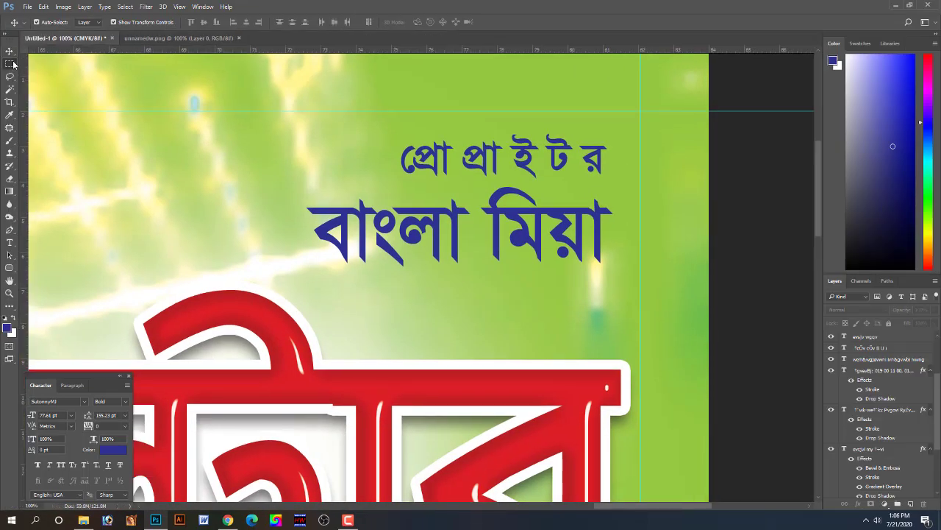
key(Tab)
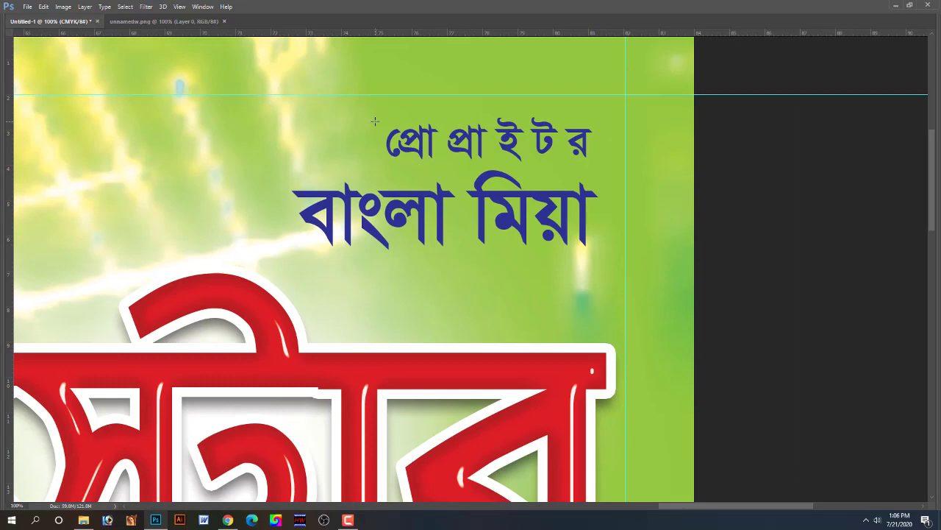
mouse_move(375, 120)
mouse_down()
mouse_move(578, 148)
mouse_move(627, 168)
mouse_up()
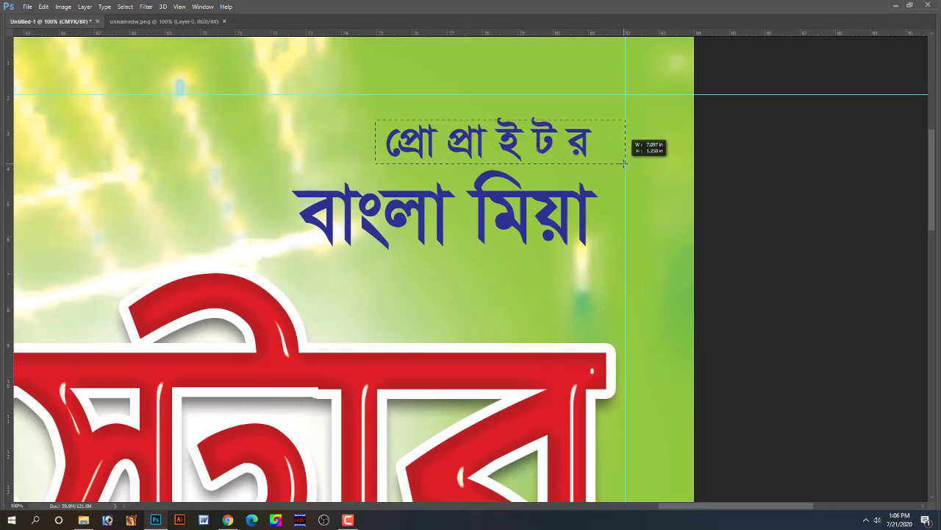
drag(624, 163, 624, 165)
key(Tab)
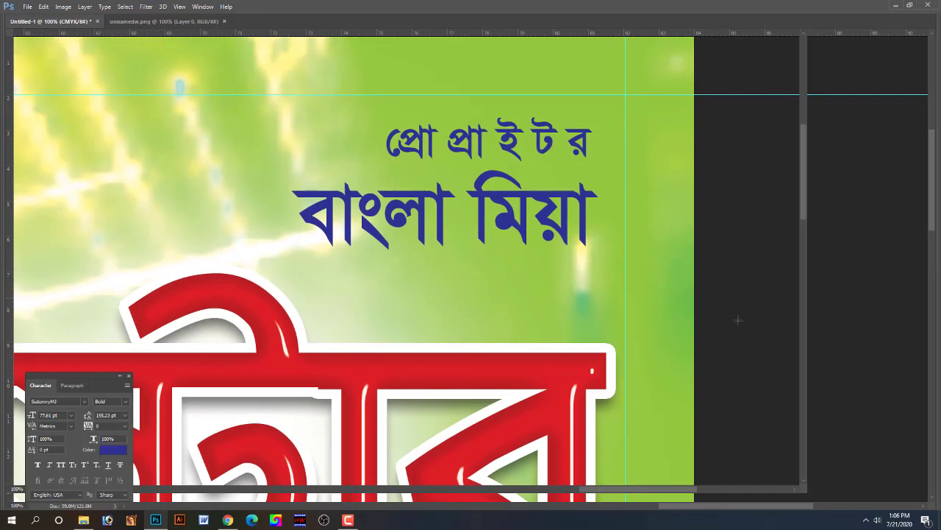
Step: Fill the selection with a dark blue Solid Color layer stretched to the banner's right edge
click(897, 503)
click(874, 290)
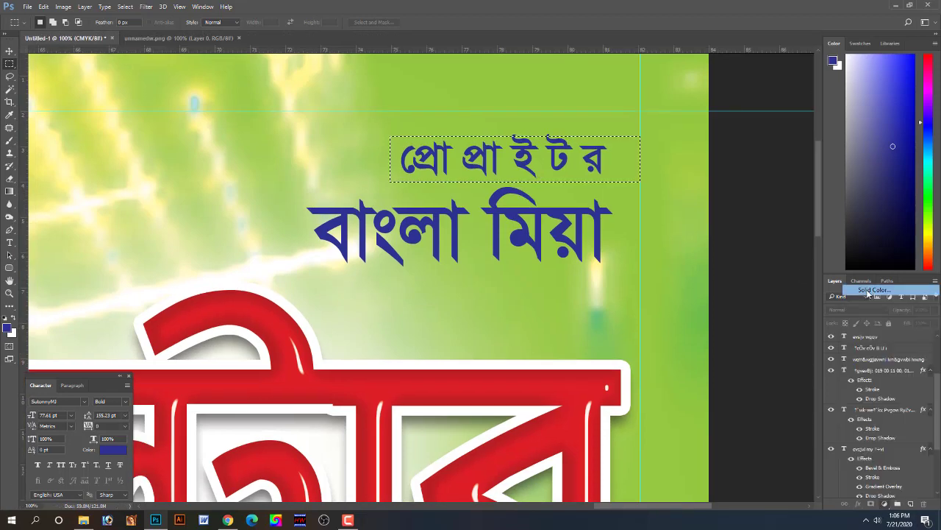
key(Return)
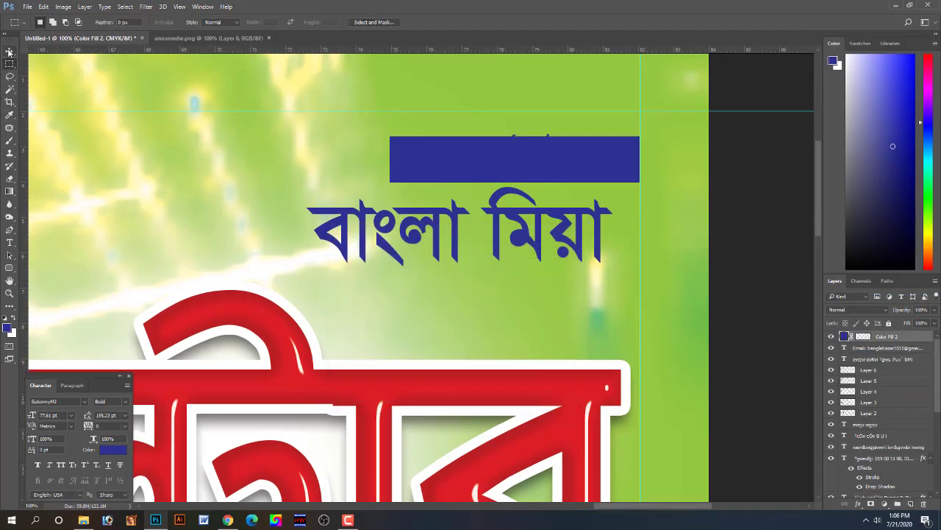
key(ctrl+t)
drag(516, 137, 516, 127)
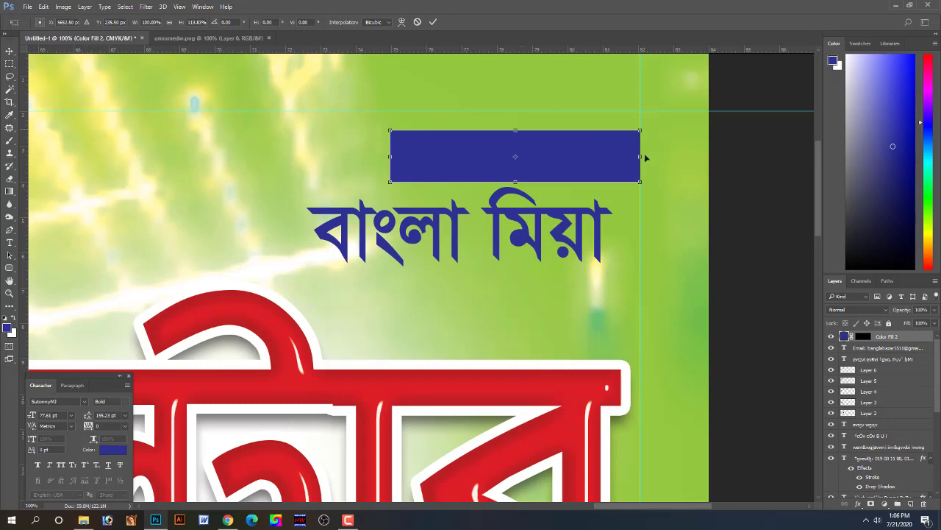
drag(641, 157, 708, 158)
key(Return)
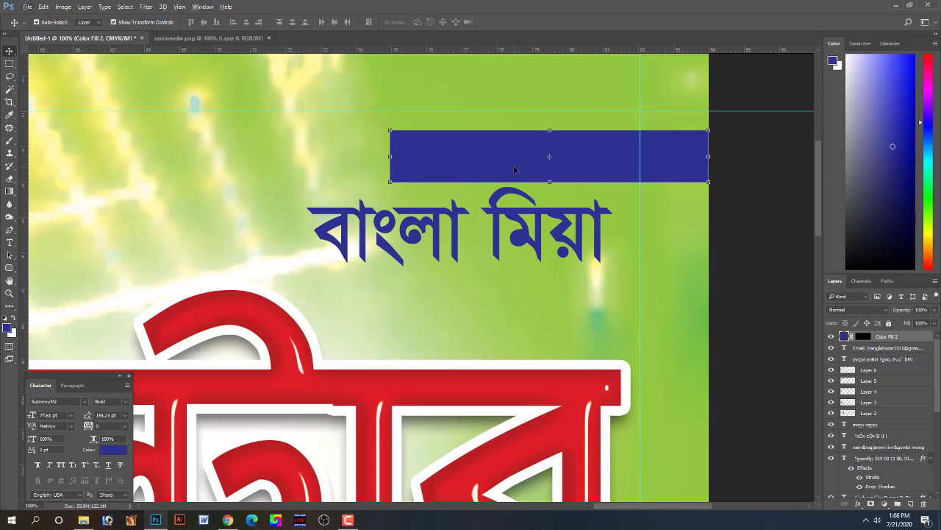
Step: Put the proprietor label above the blue bar and color its text white
drag(695, 165, 695, 147)
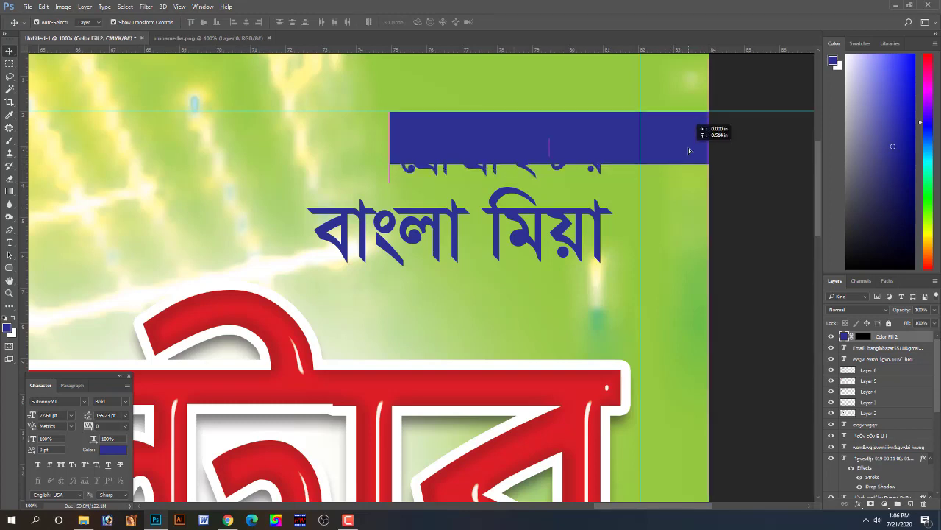
click(538, 178)
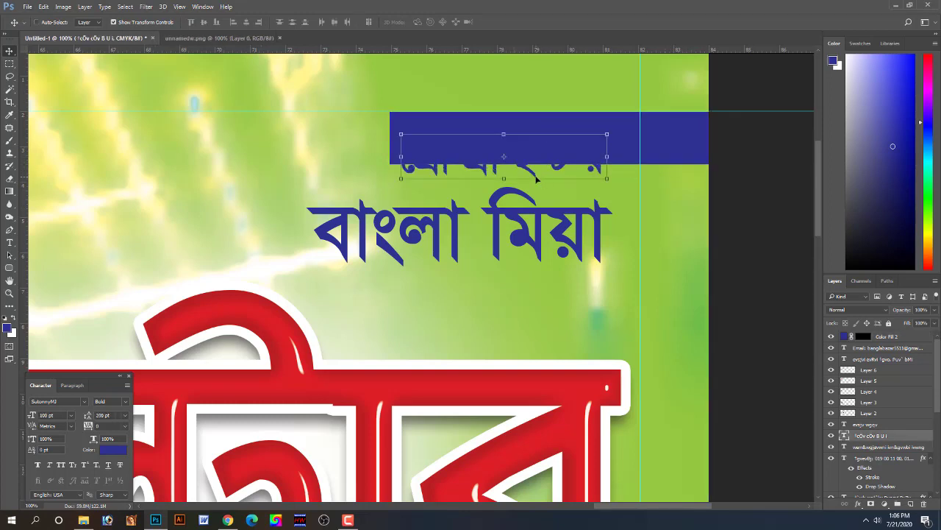
key(ctrl+shift+bracketright)
drag(672, 141, 673, 158)
click(501, 156)
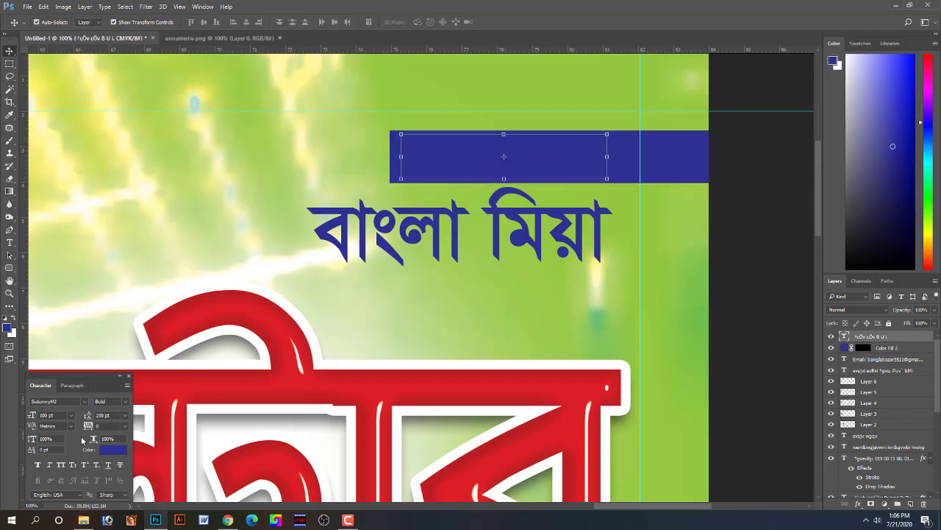
click(112, 450)
click(218, 210)
click(559, 245)
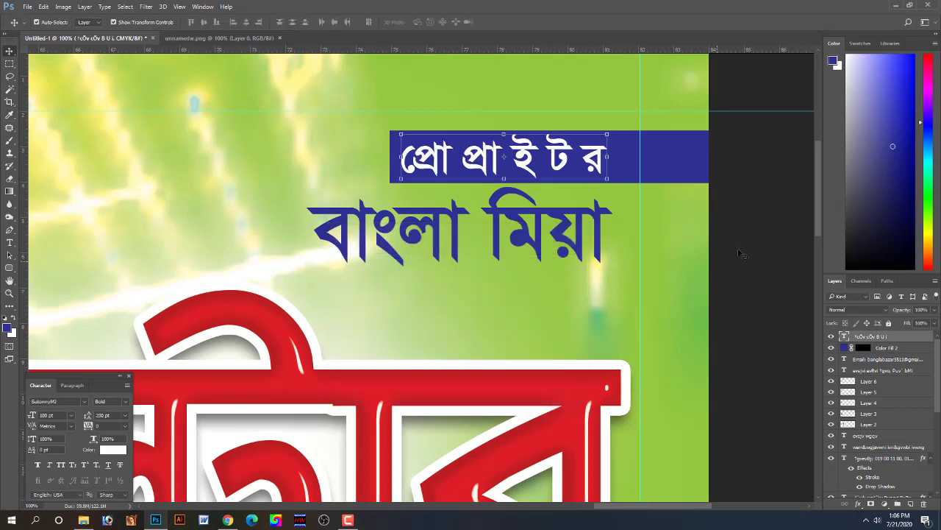
ctrl+click(739, 254)
Step: Skew the blue bar so its left end is slanted
ctrl+click(683, 177)
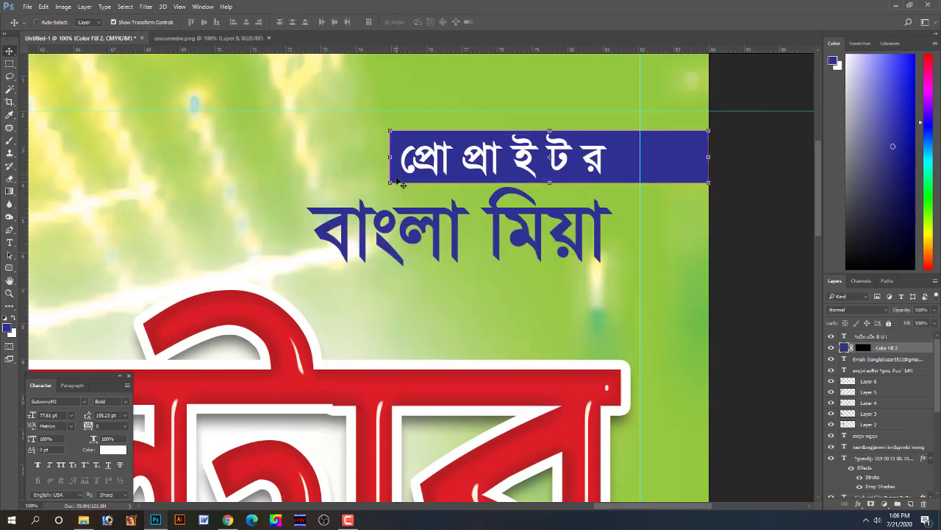
drag(397, 181, 372, 187)
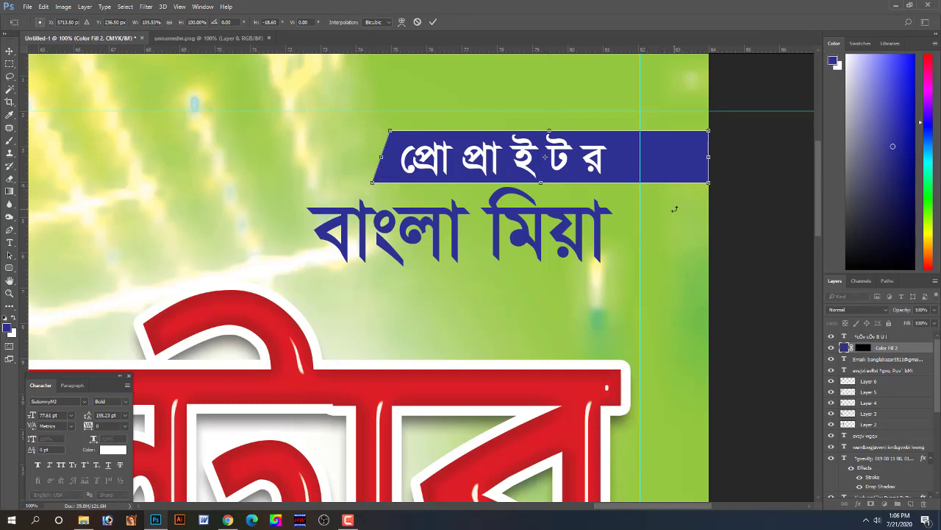
key(Return)
click(601, 225)
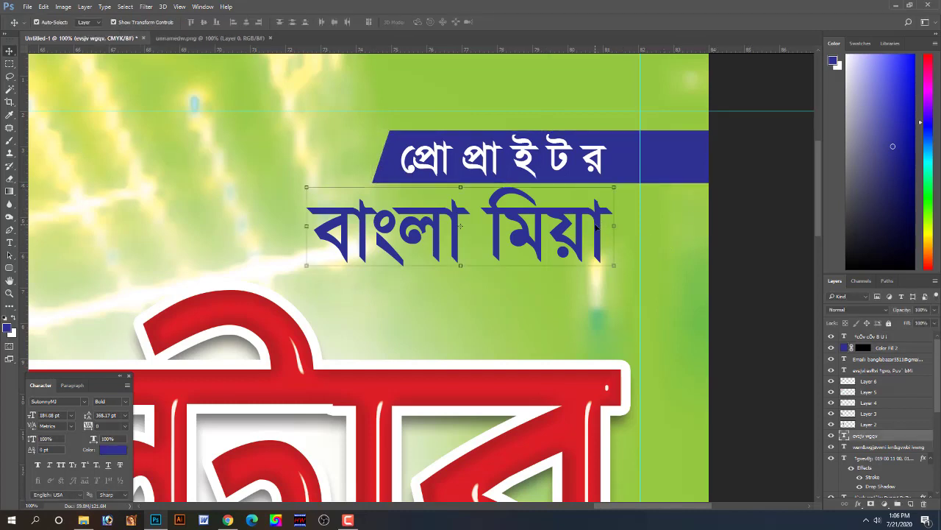
click(729, 226)
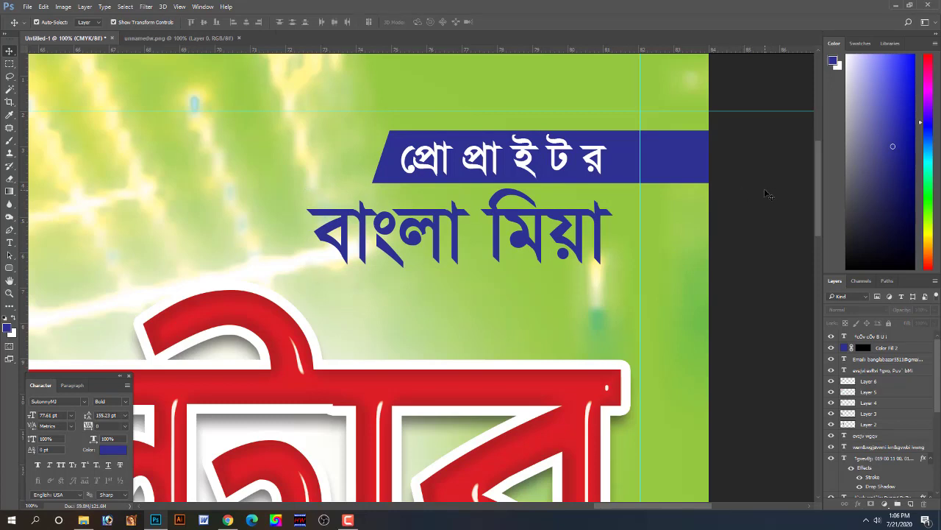
click(12, 66)
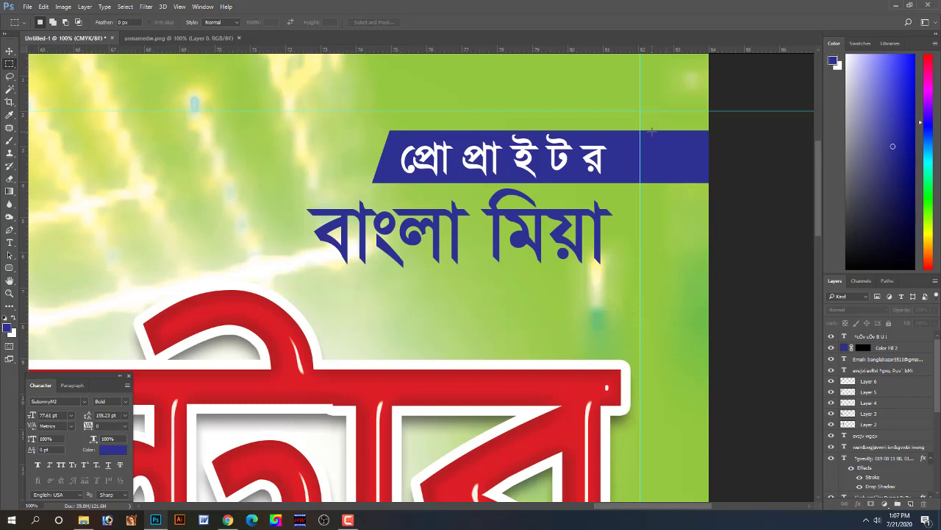
Step: Add a thin white solid-color fill strip on the blue bar beside the label
drag(652, 129, 654, 172)
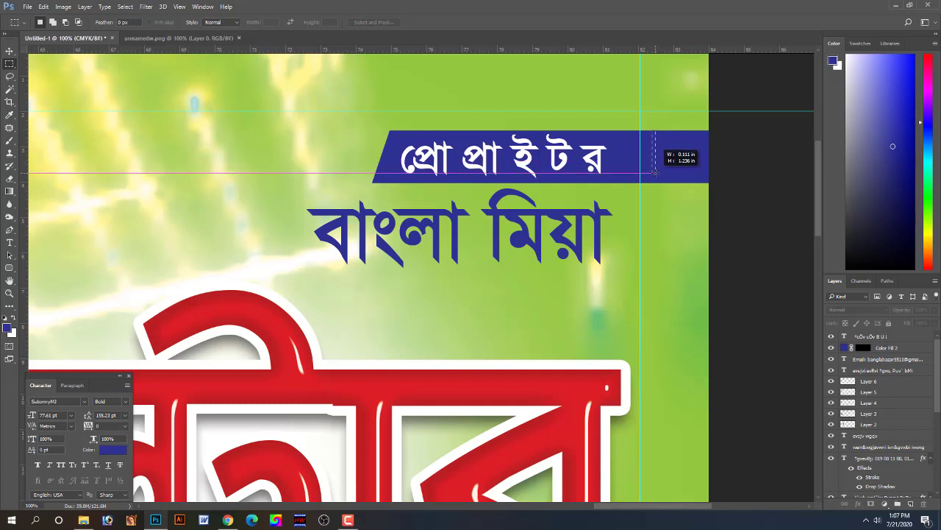
drag(654, 172, 648, 175)
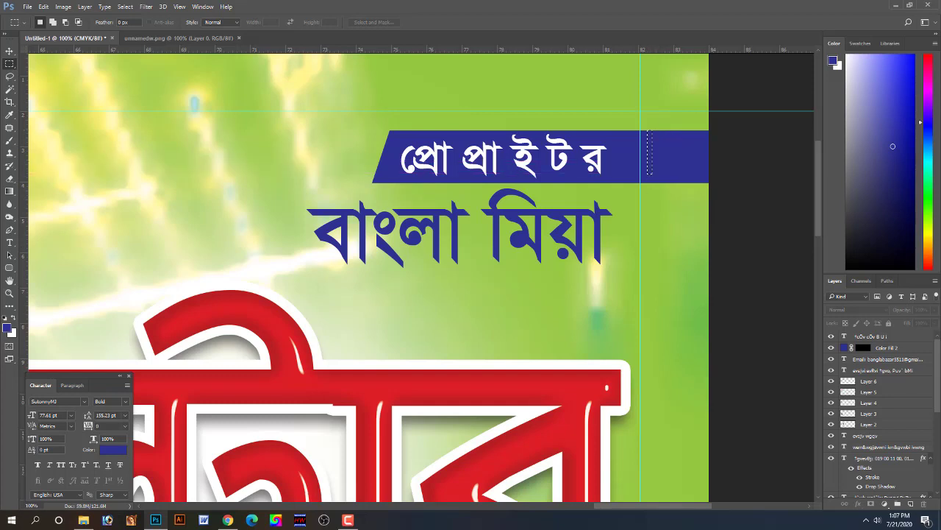
click(886, 504)
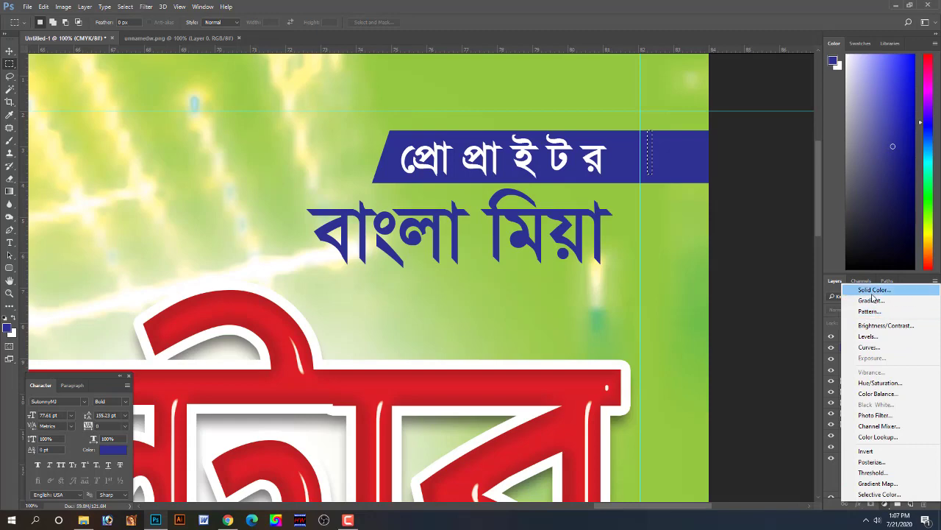
click(872, 288)
click(334, 254)
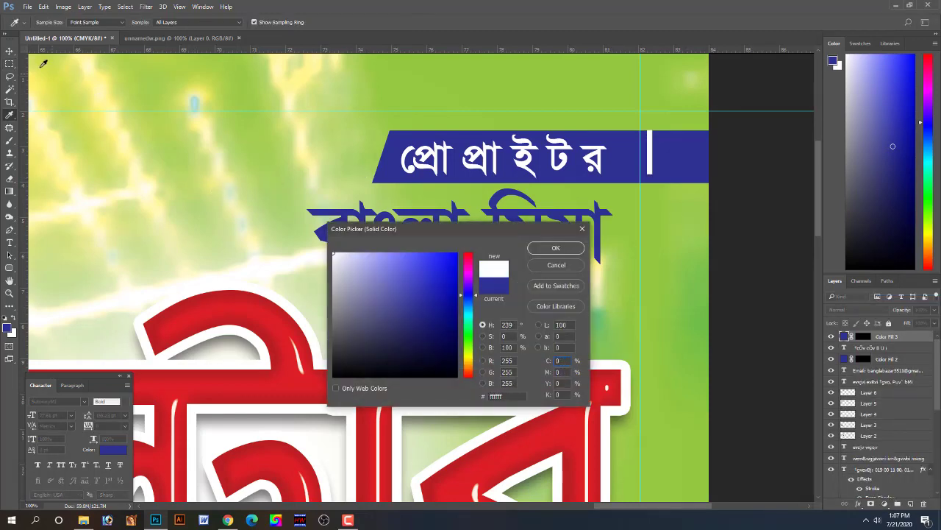
click(559, 248)
key(v)
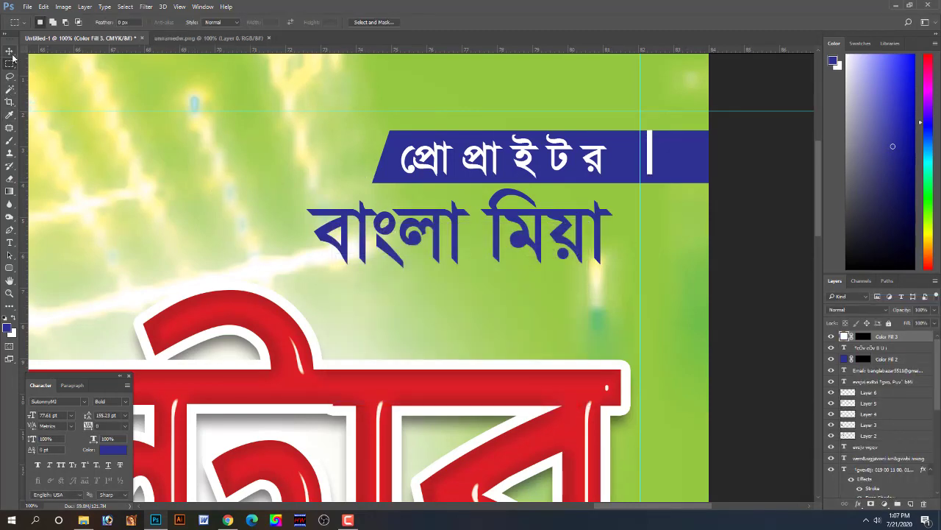
drag(649, 161, 621, 163)
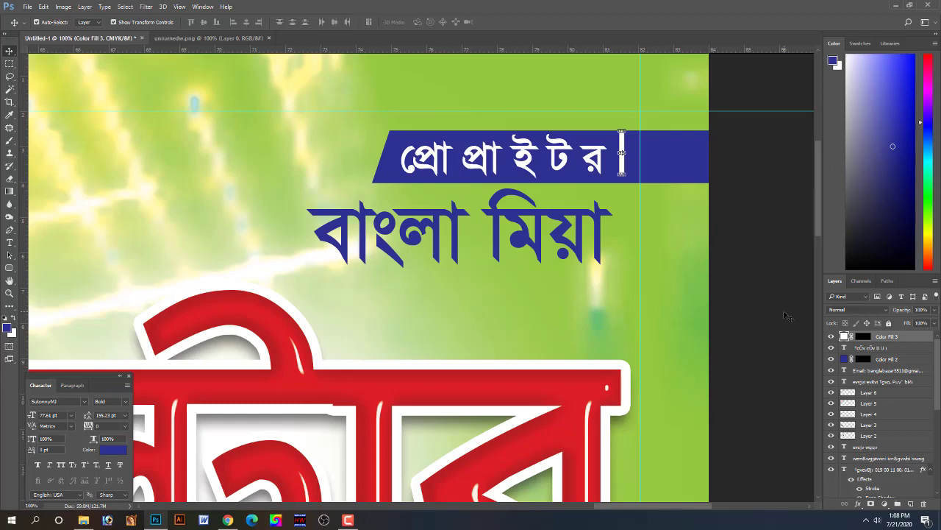
Step: Fine-tune the white bar's position within the banner
click(761, 268)
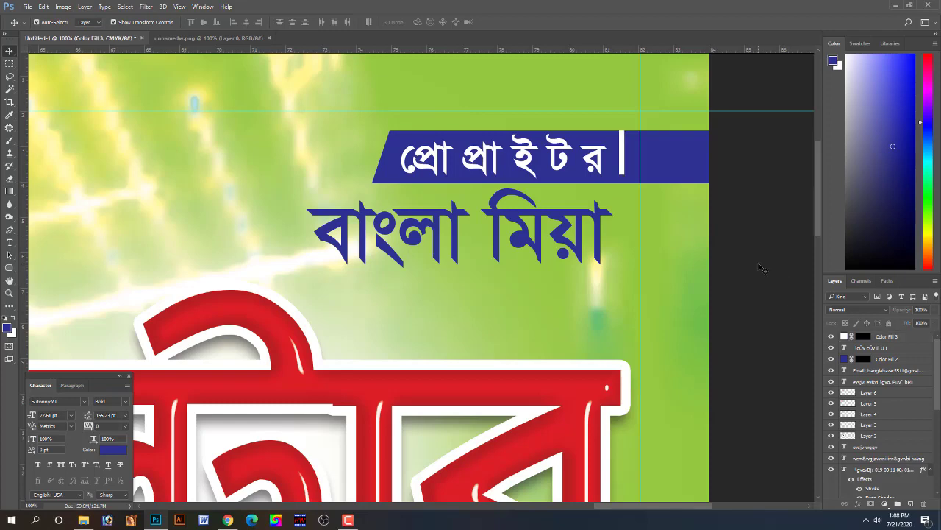
scroll(603, 171, up, 1)
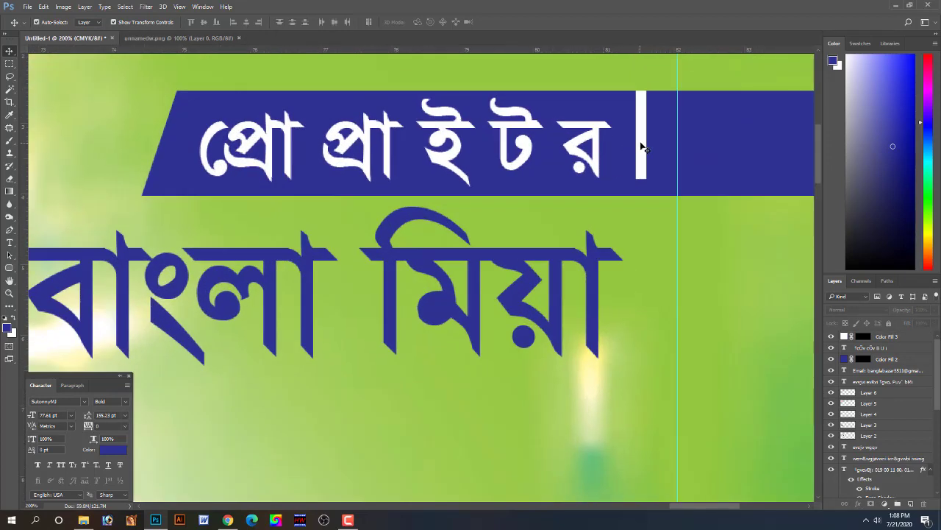
click(641, 145)
drag(642, 145, 635, 146)
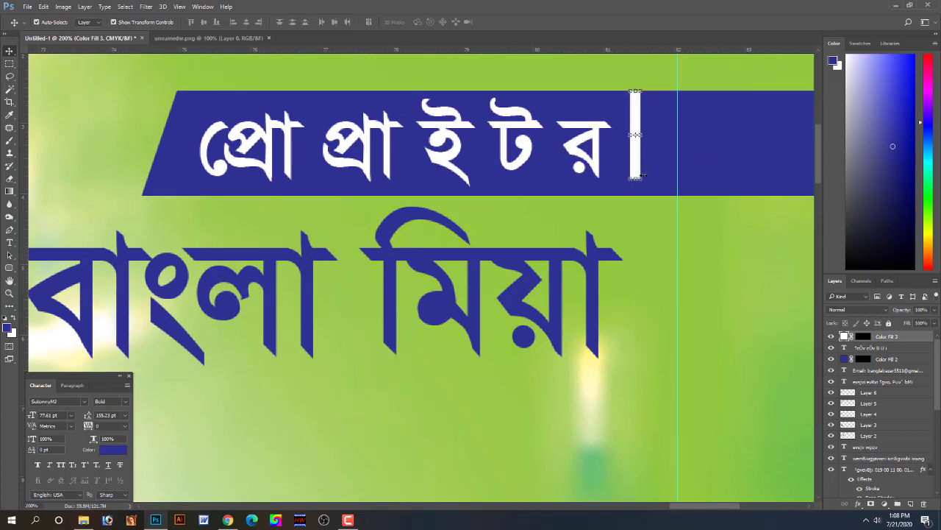
drag(639, 179, 642, 185)
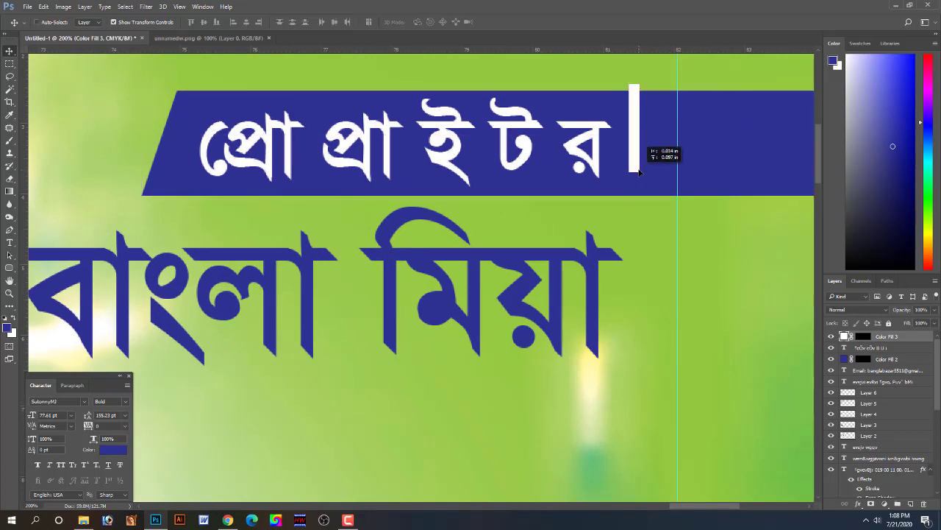
click(729, 236)
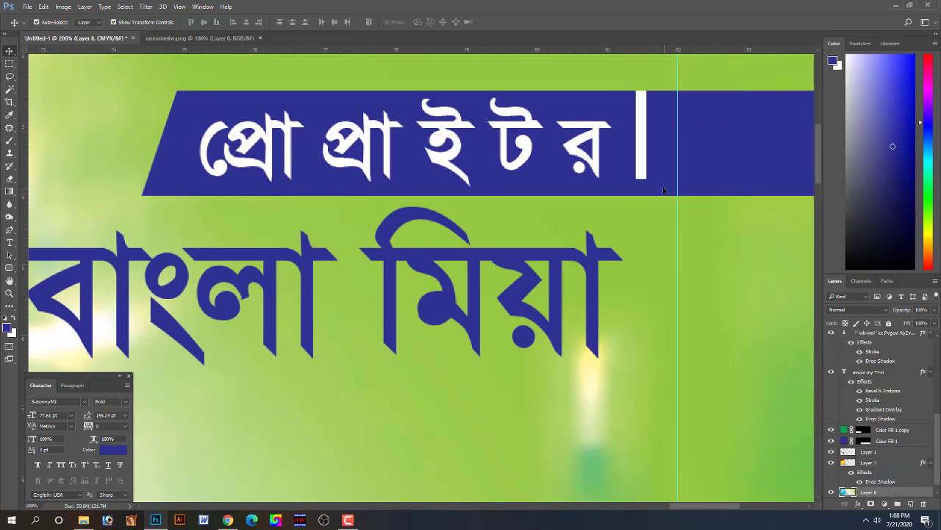
Step: Make two resized copies of the white bar to its right
drag(644, 171, 660, 155)
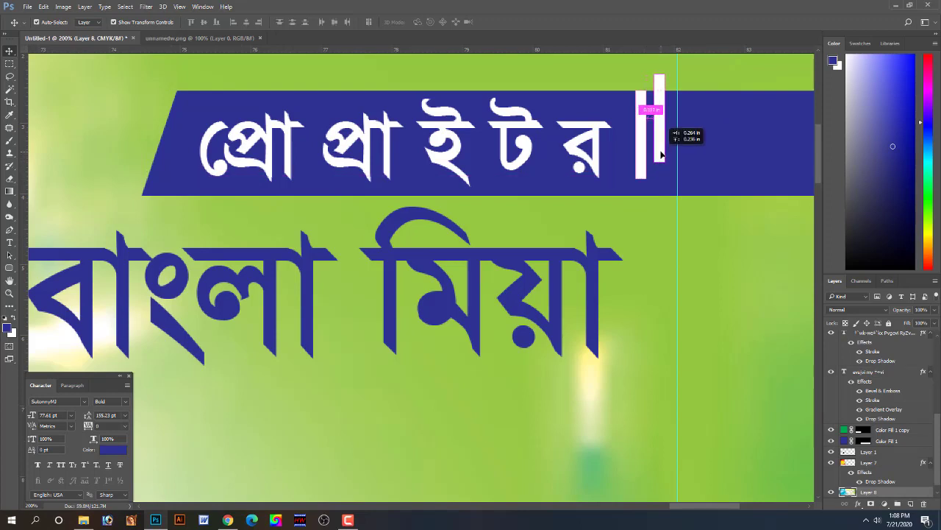
drag(660, 154, 661, 155)
drag(660, 73, 659, 90)
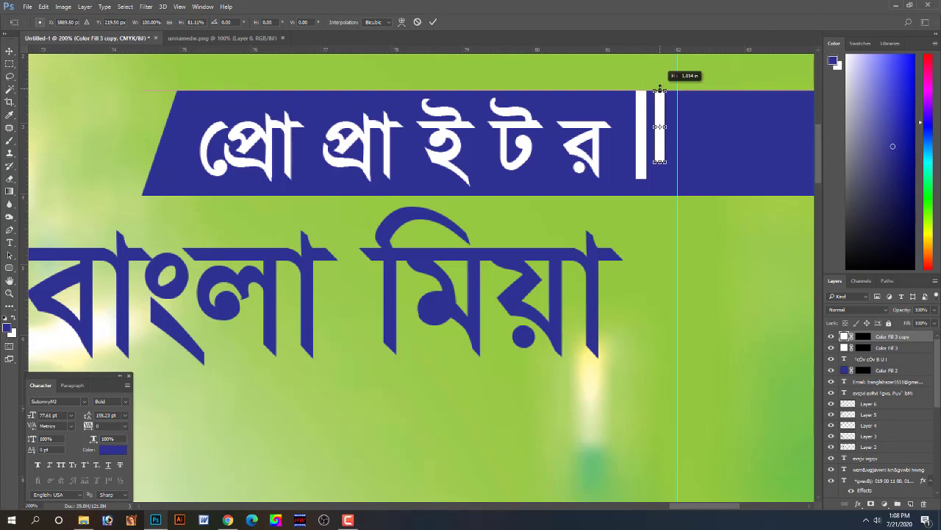
key(Return)
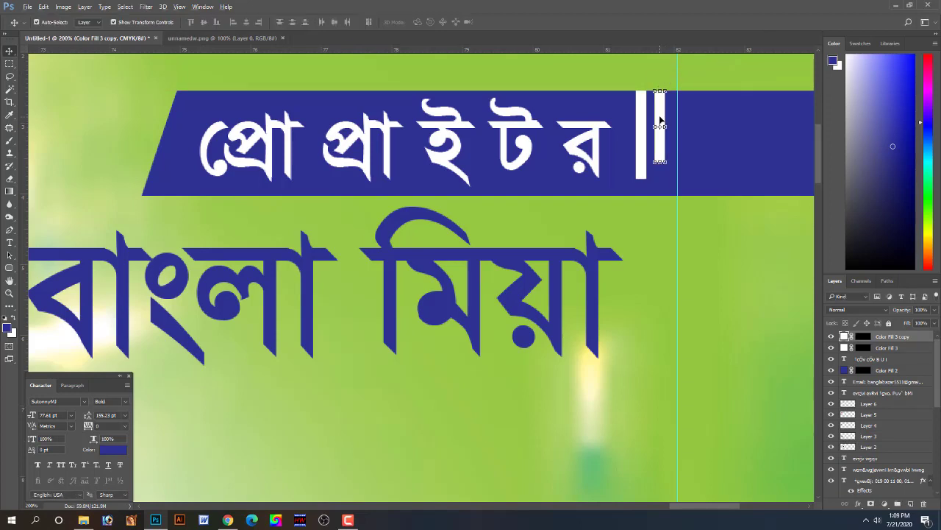
mouse_move(659, 122)
mouse_down()
mouse_move(683, 115)
mouse_move(683, 91)
mouse_up()
key(Return)
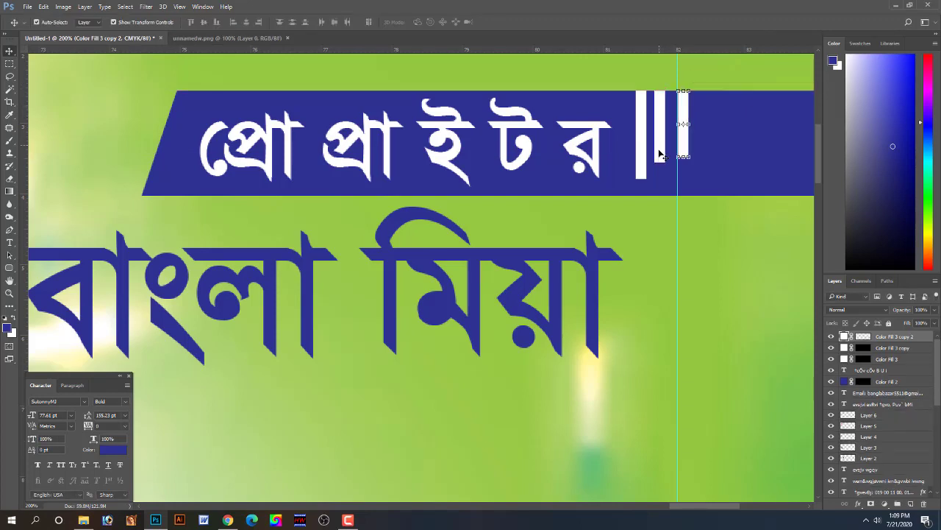
Step: Select all three white bars and distribute their horizontal centers evenly
shift+click(660, 144)
shift+click(640, 159)
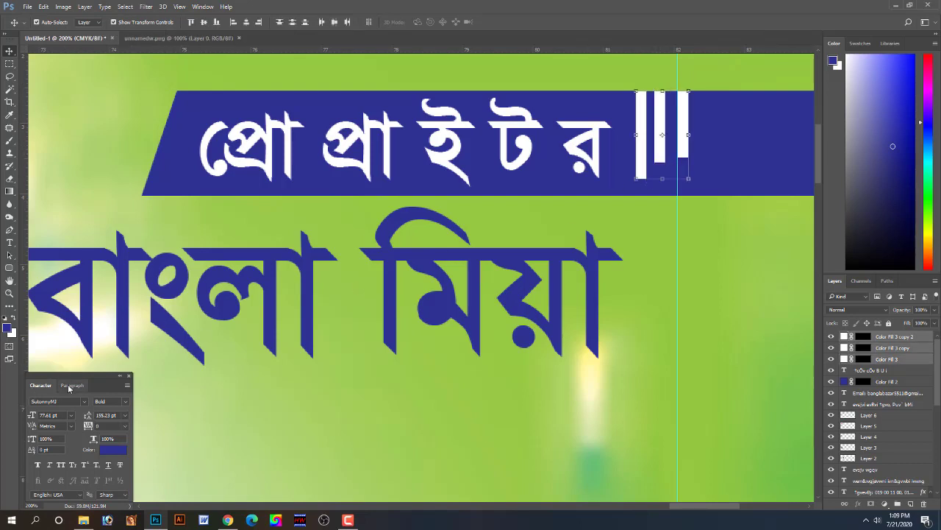
click(203, 7)
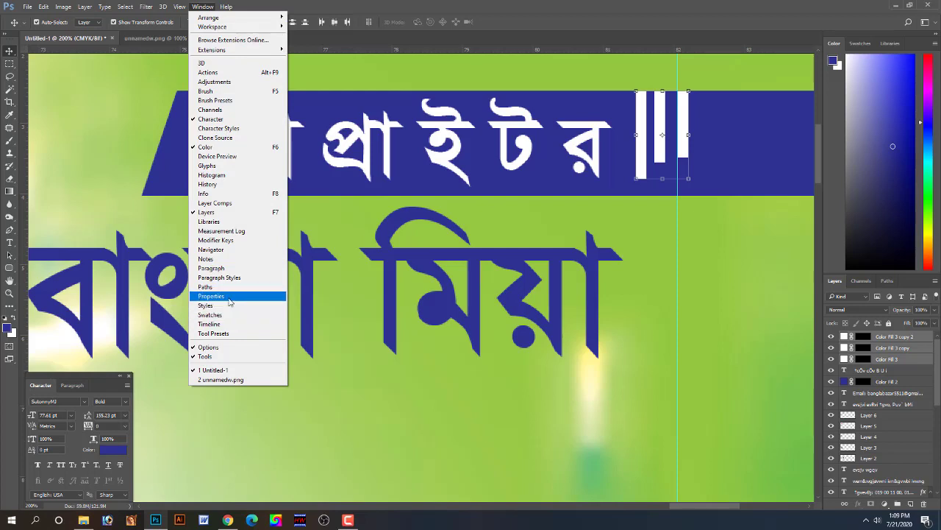
click(229, 298)
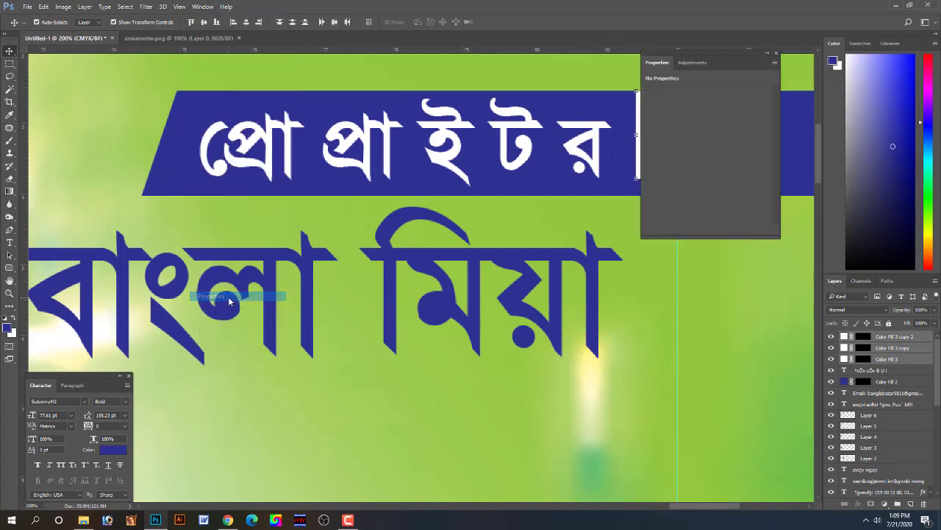
click(776, 53)
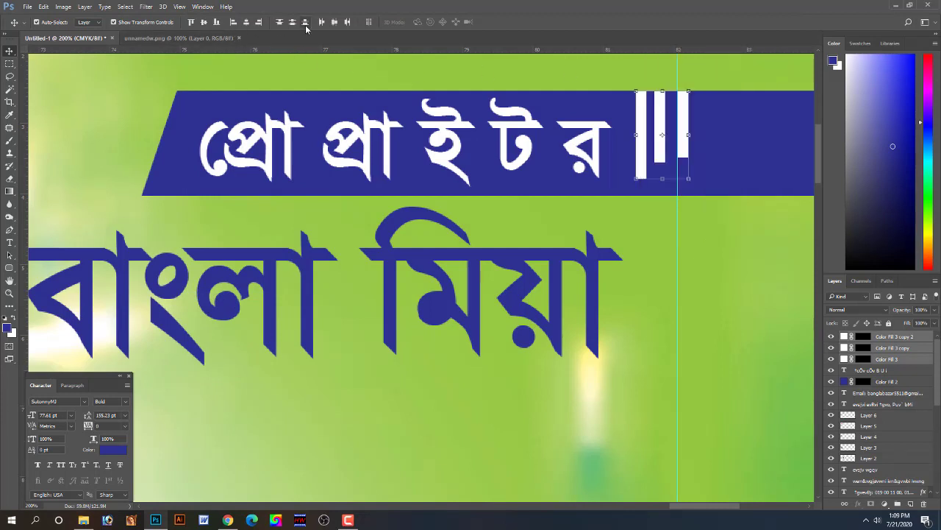
click(335, 24)
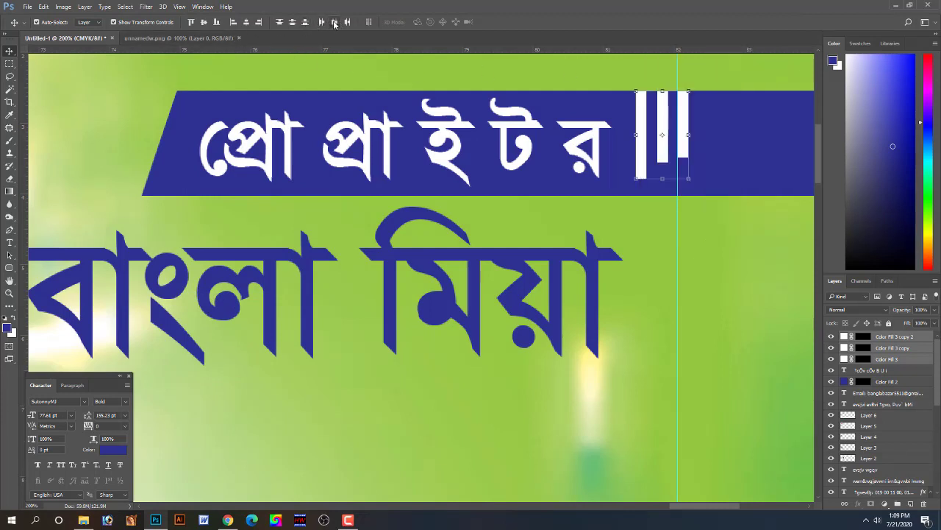
Step: Change the Color Fill 2 banner color to magenta
scroll(544, 190, down, 3)
scroll(589, 177, down, 2)
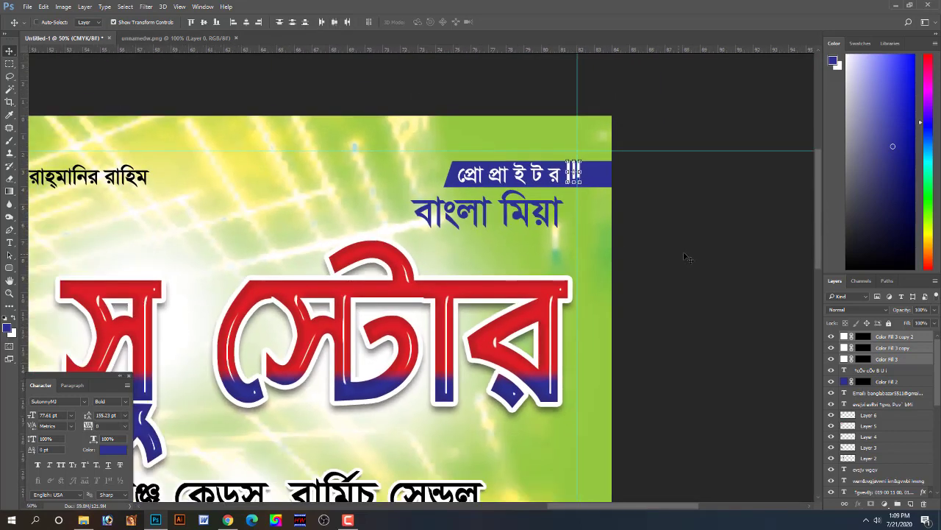
scroll(605, 168, up, 1)
scroll(605, 167, up, 1)
click(882, 381)
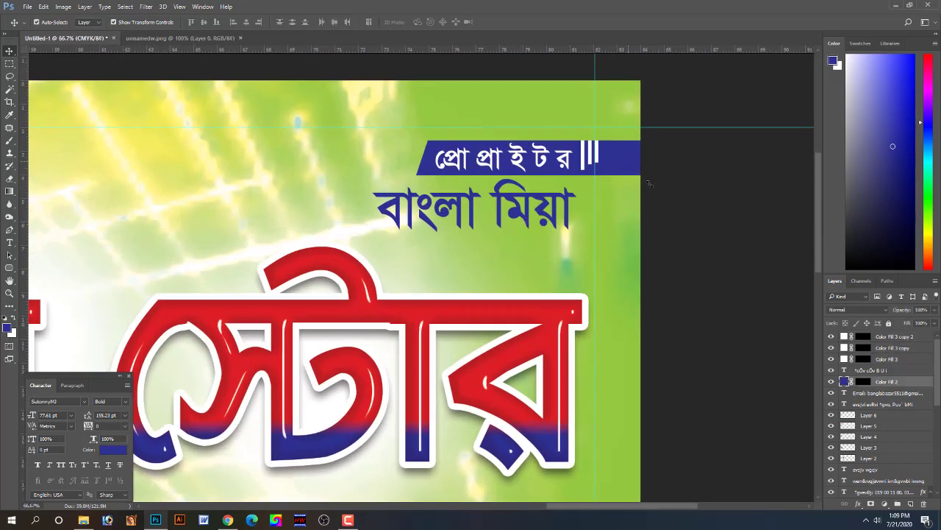
double_click(844, 380)
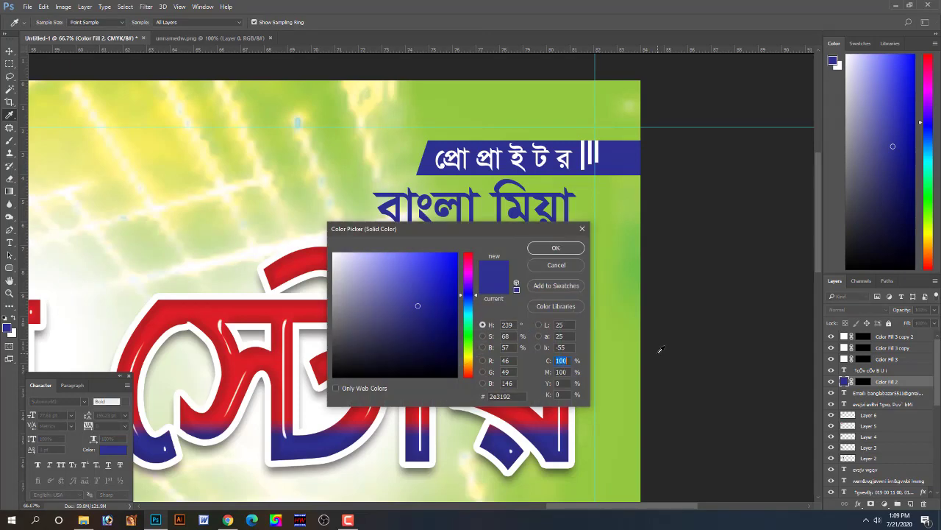
text(0)
key(Return)
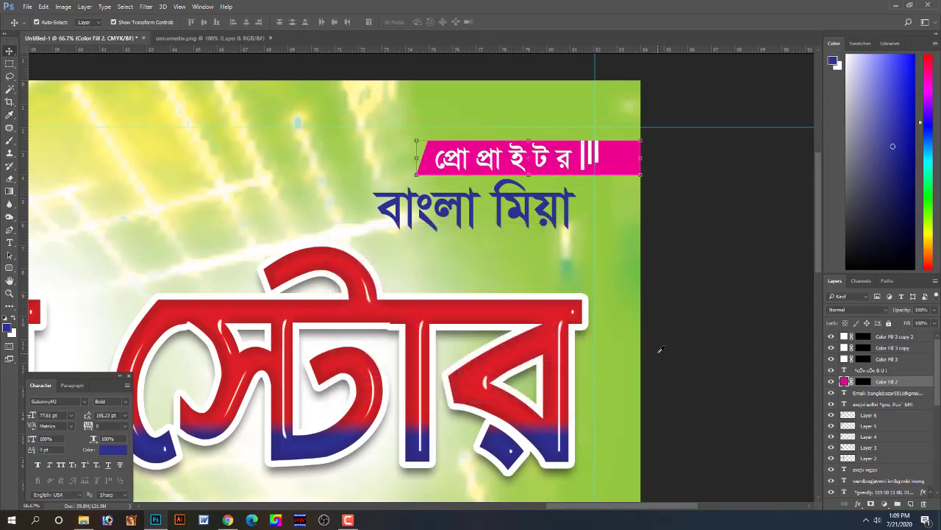
click(643, 268)
click(548, 214)
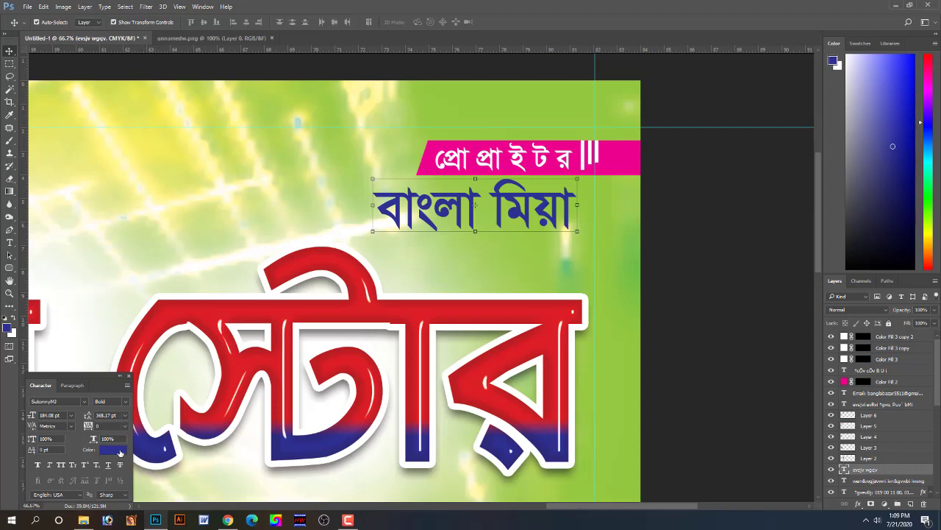
click(114, 450)
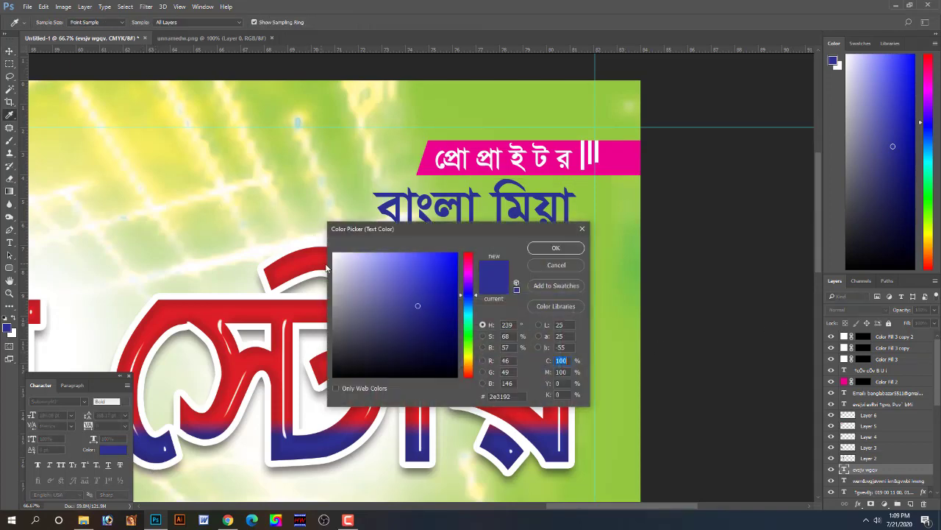
click(335, 255)
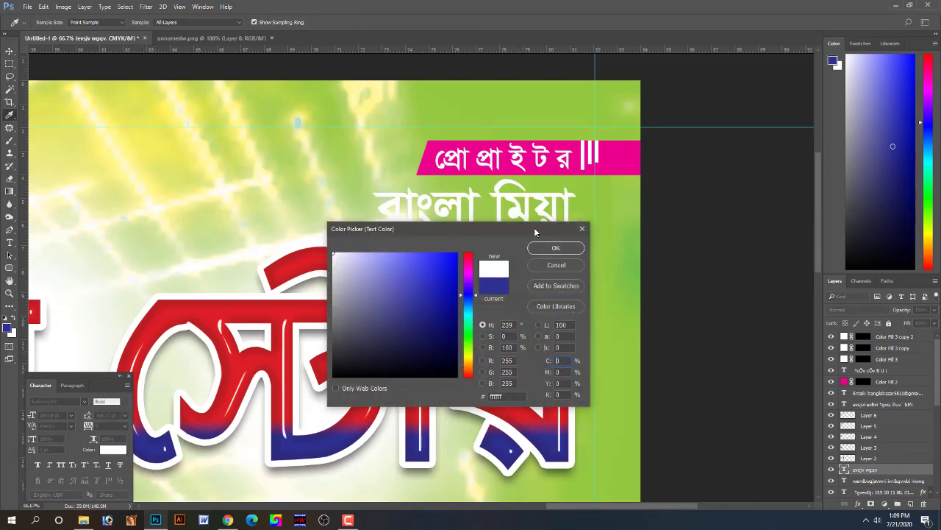
drag(534, 227, 627, 225)
key(Return)
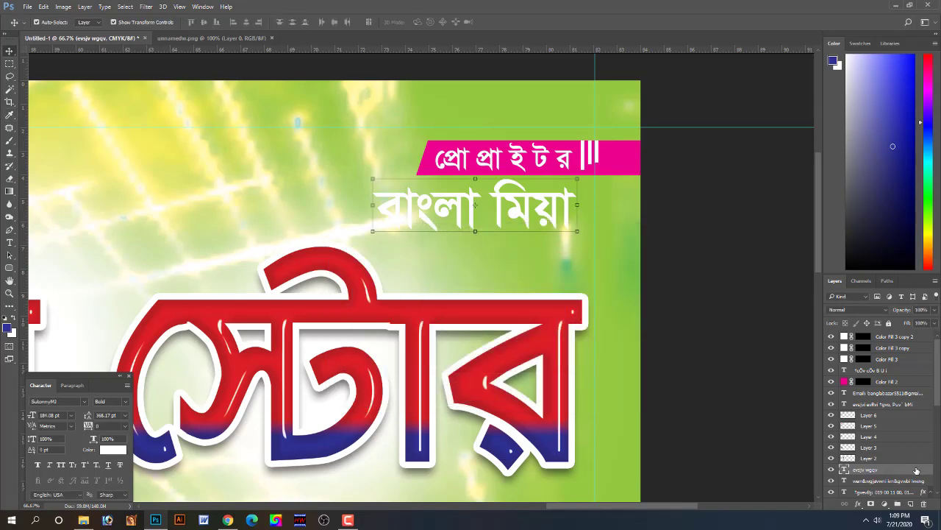
double_click(916, 470)
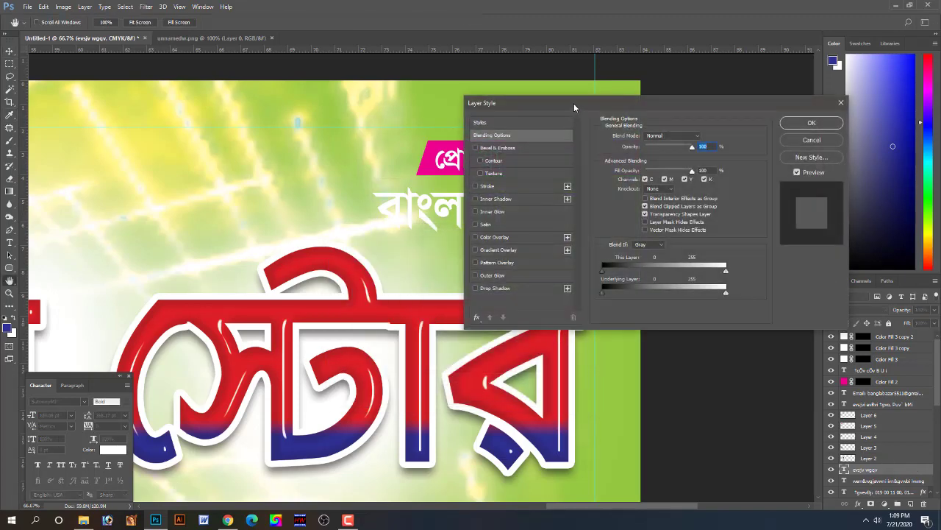
drag(574, 103, 647, 239)
click(559, 322)
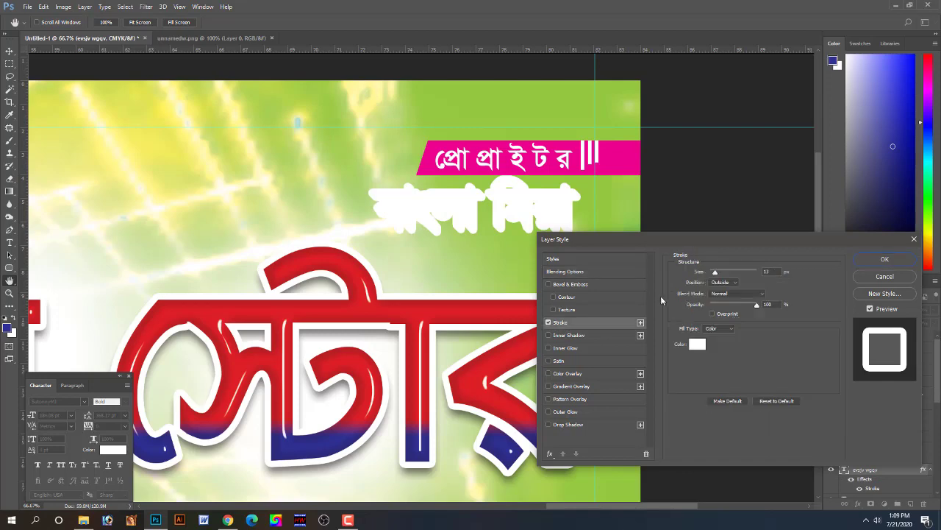
drag(715, 271, 712, 271)
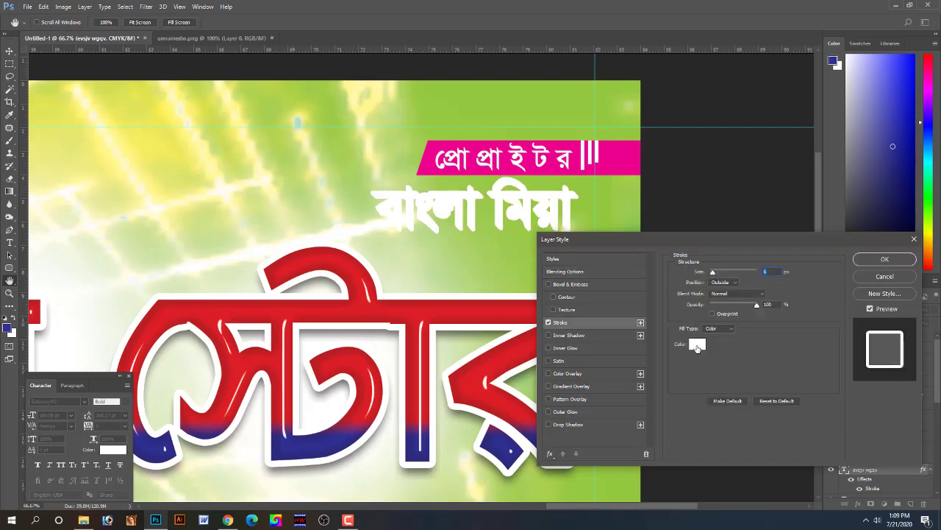
click(697, 345)
click(442, 420)
click(652, 238)
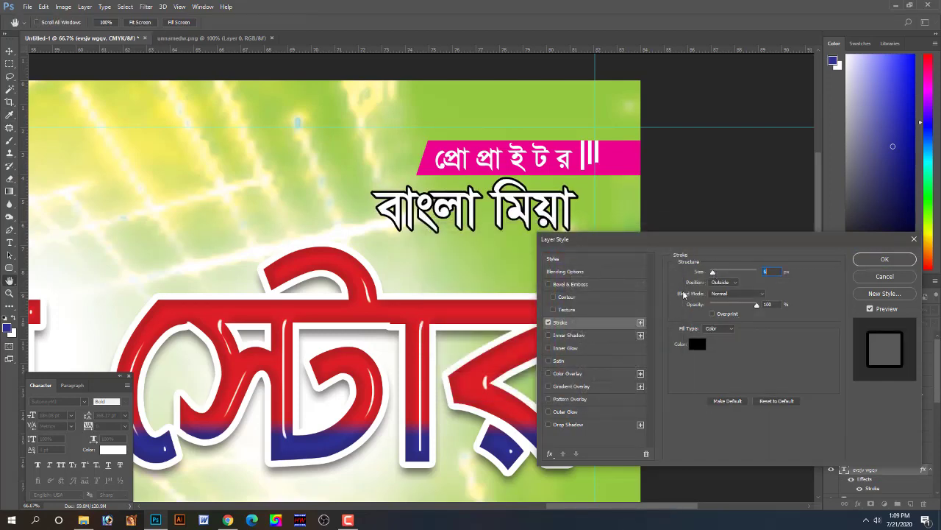
drag(712, 274, 712, 274)
key(Return)
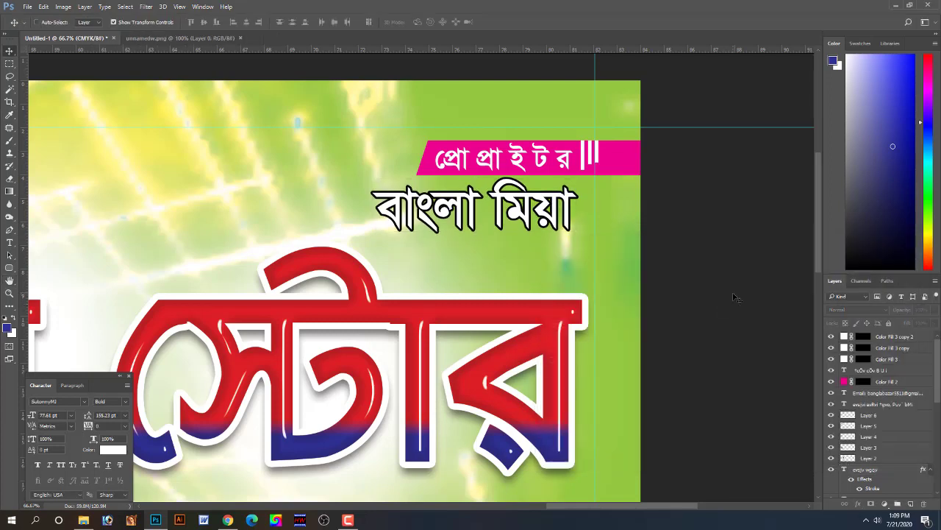
key(ctrl+0)
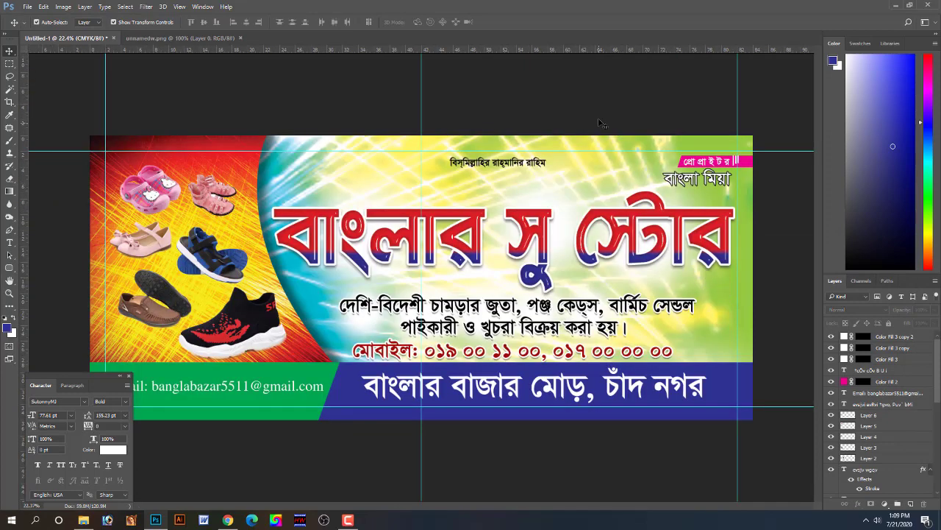
key(Tab)
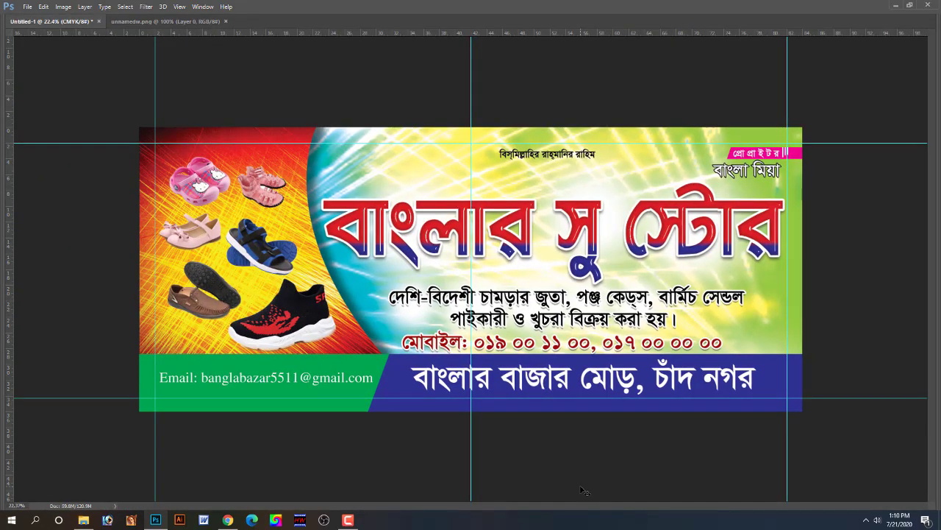
key(ctrl+0)
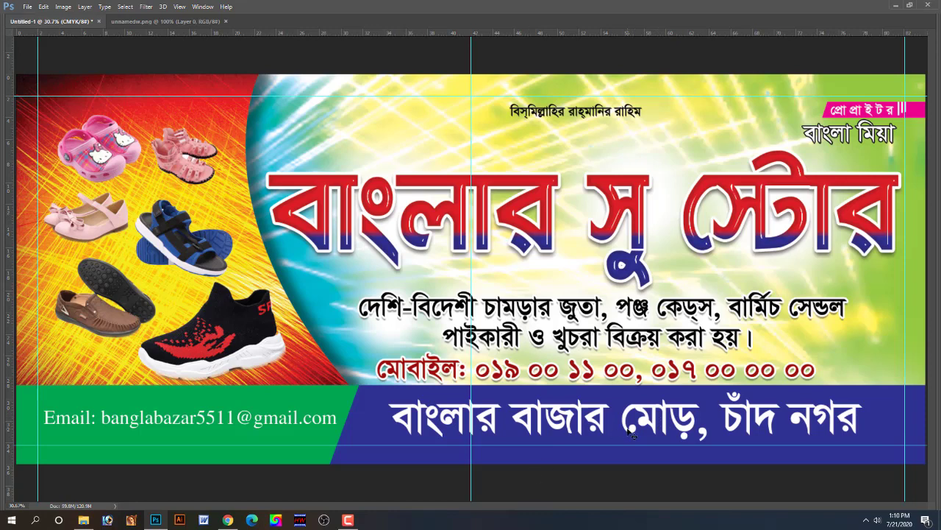
key(Tab)
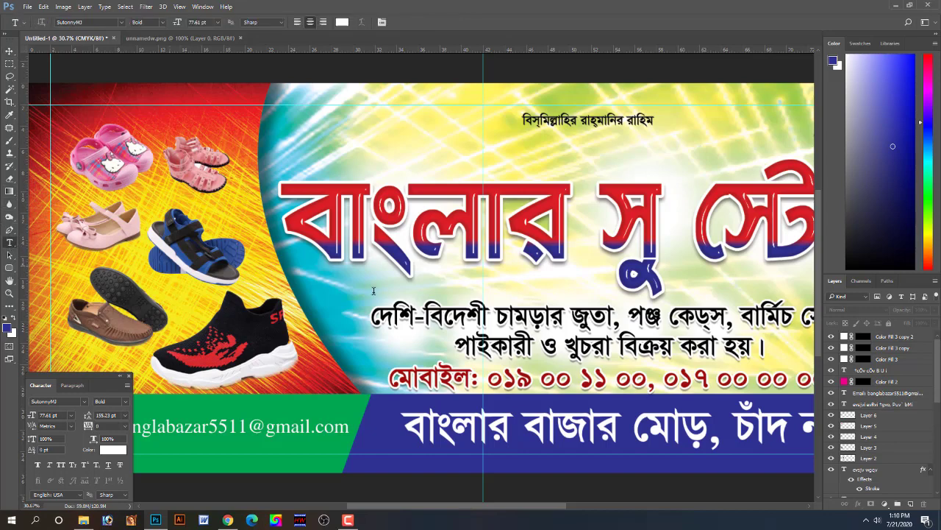
Step: Correct the last word to সেন্ডেল and add a comma after পঞ্জ
key(Tab)
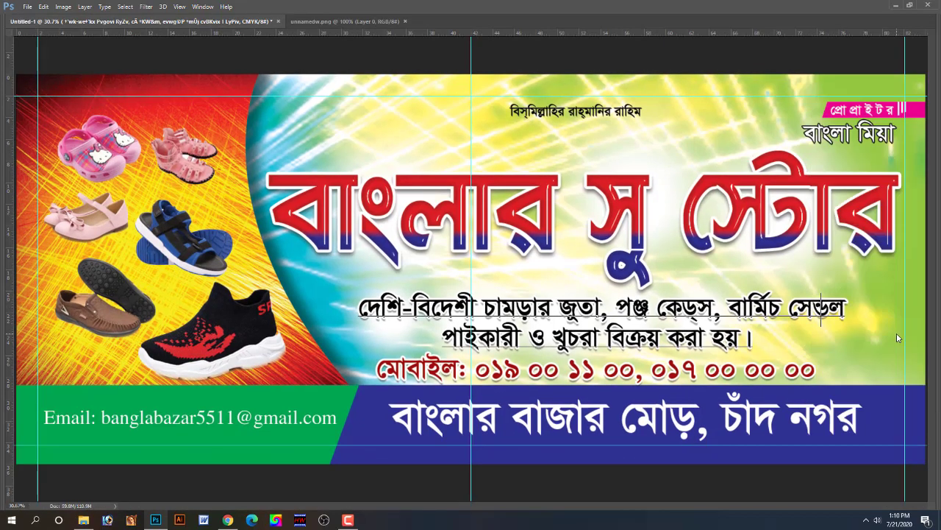
key(BackSpace)
key(ctrl+Return)
text(c)
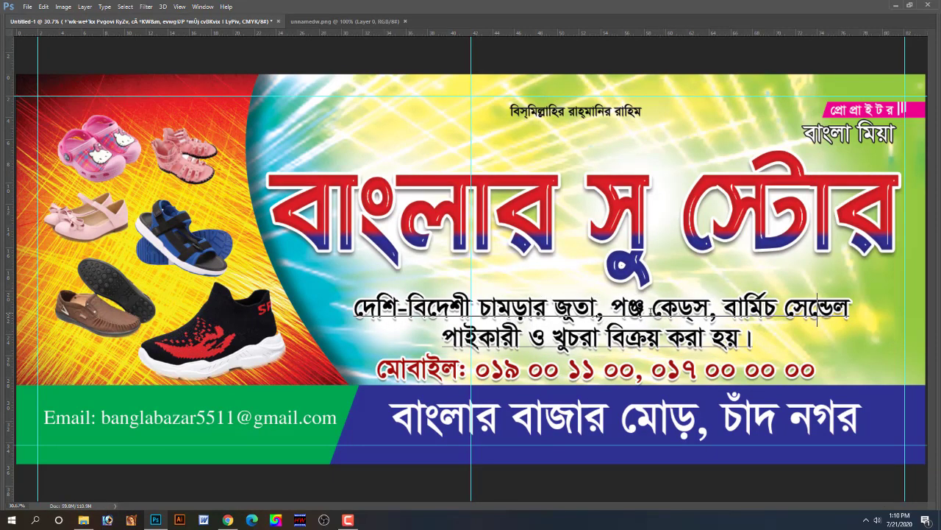
click(641, 309)
text(,)
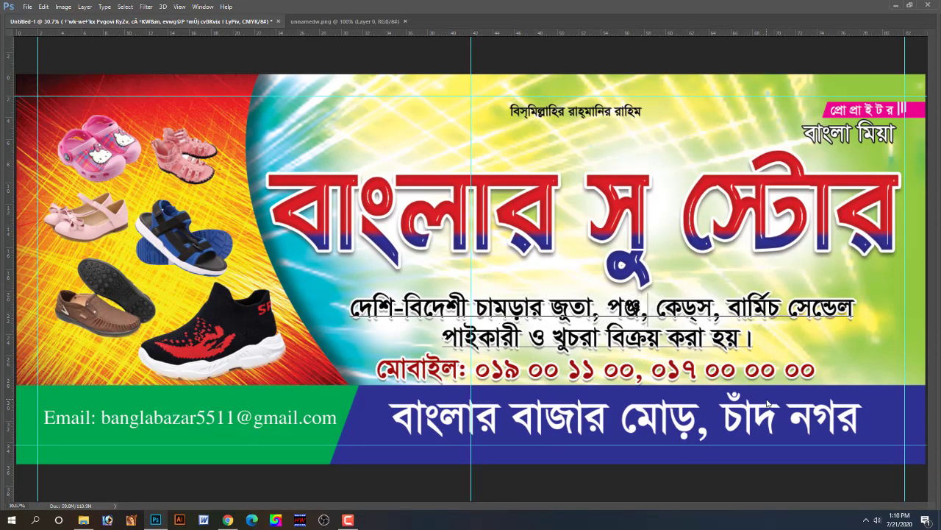
key(ctrl+Return)
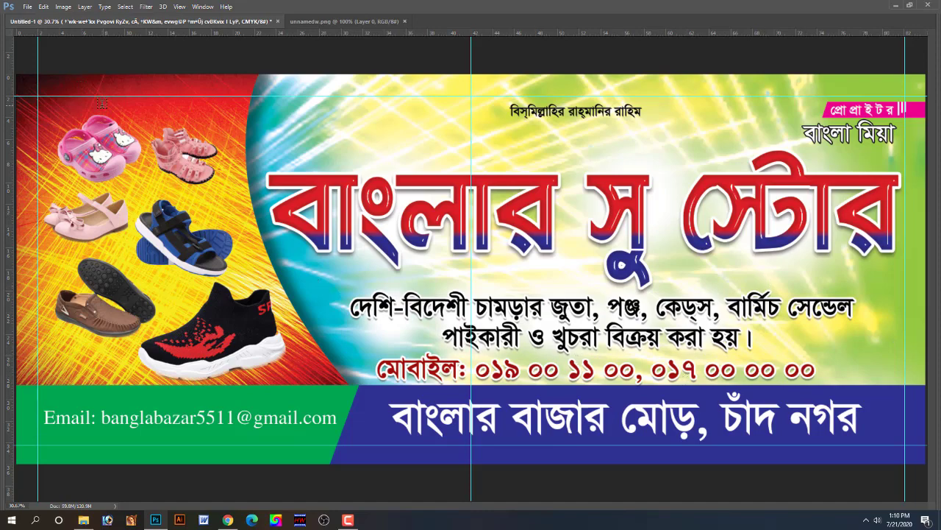
Step: Toggle the panels to review the whole banner
key(Tab)
key(Tab)
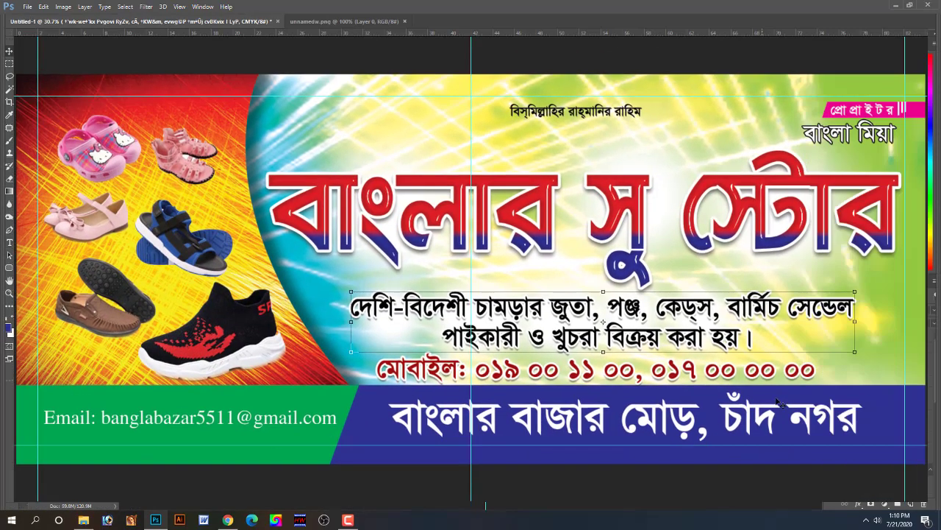
key(Tab)
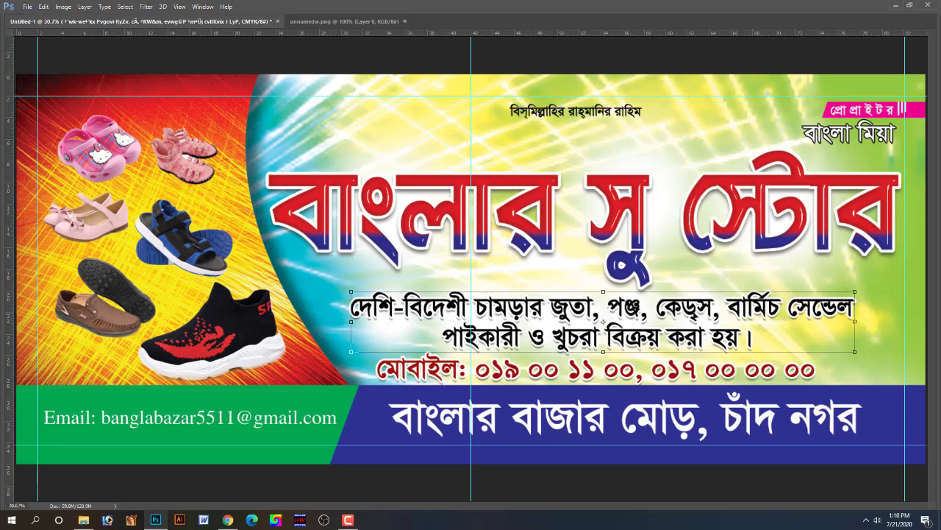
key(Tab)
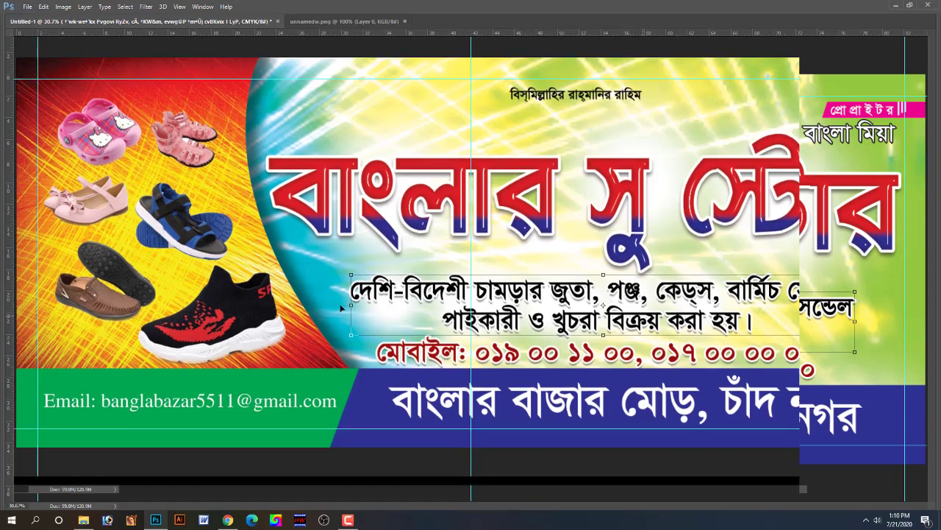
key(Tab)
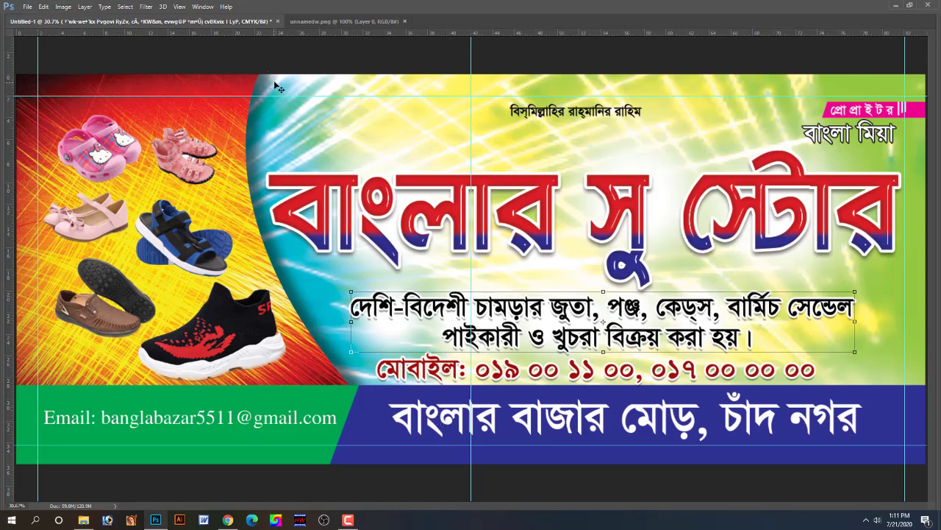
Step: Start a Save As, cancel it, and restore the panels
click(22, 8)
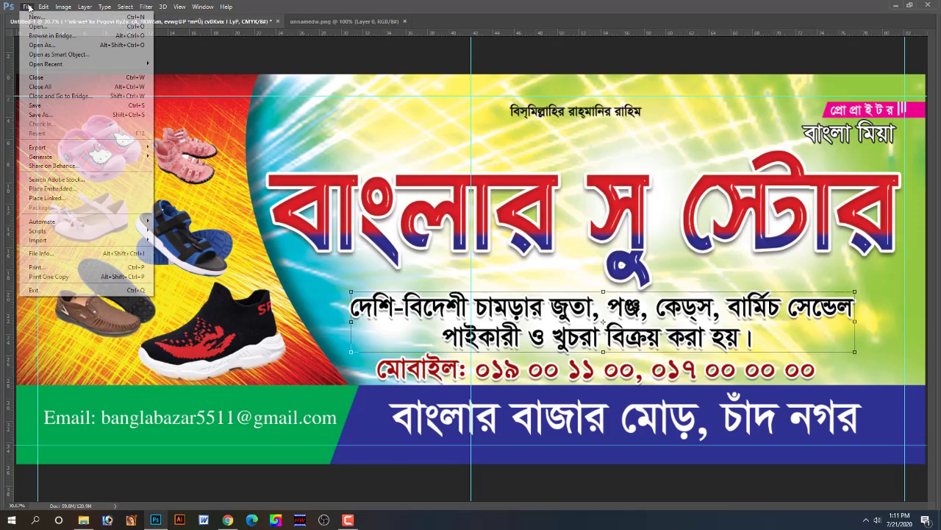
click(59, 115)
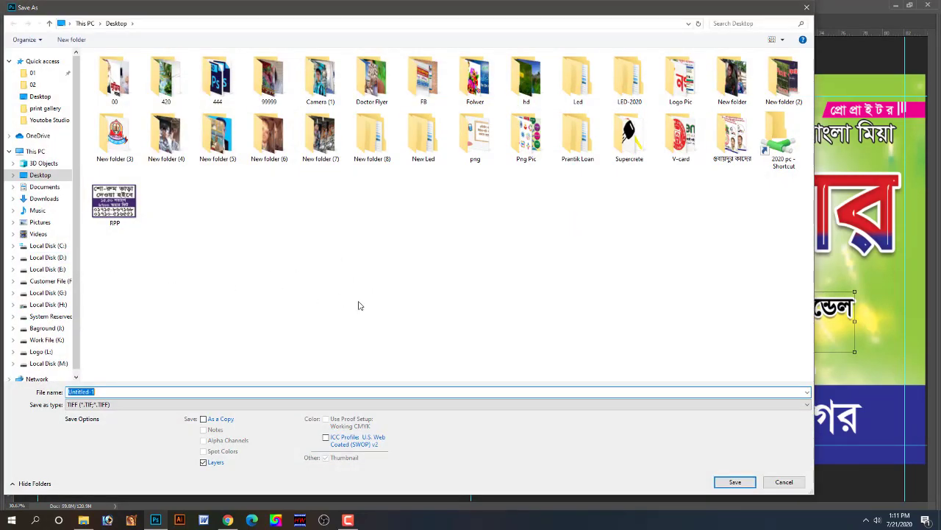
key(Escape)
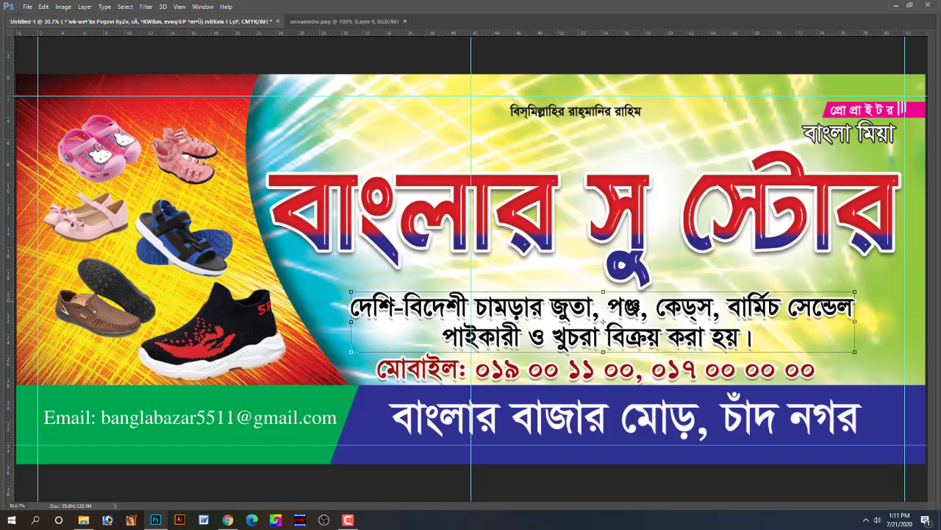
key(Tab)
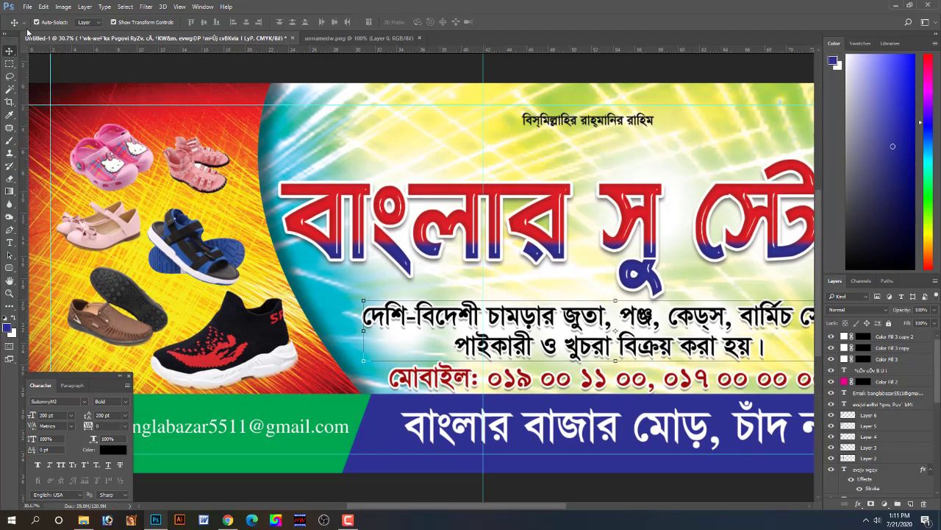
Step: Begin Save As and browse to E:\Hosta Shipo\Youtube Studio
click(27, 6)
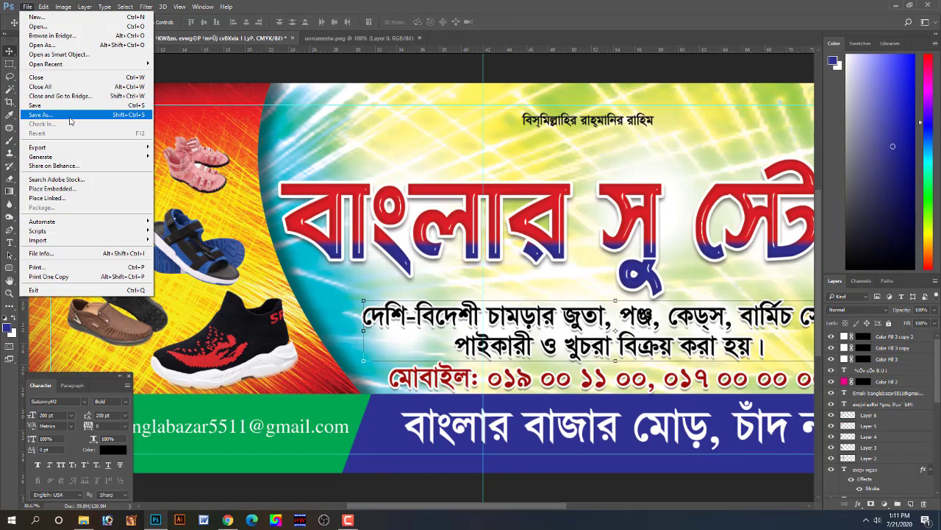
click(69, 115)
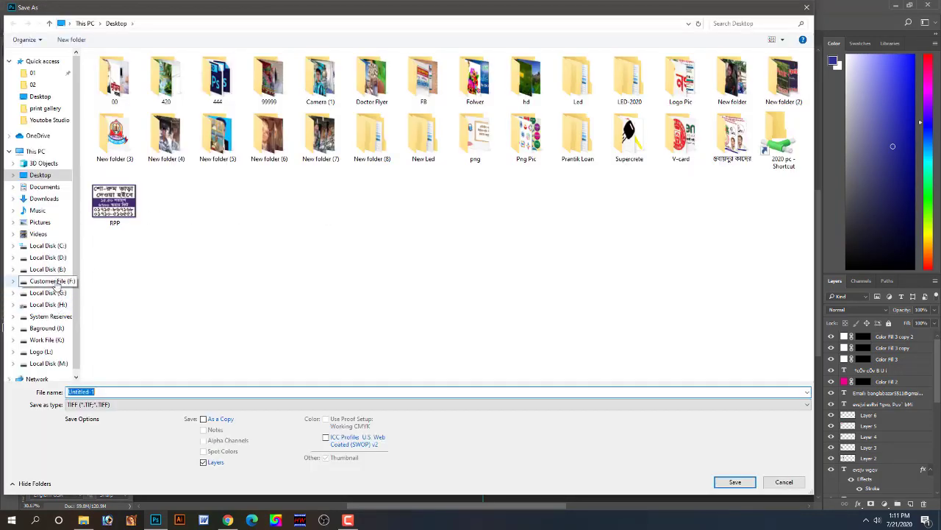
click(47, 269)
click(122, 109)
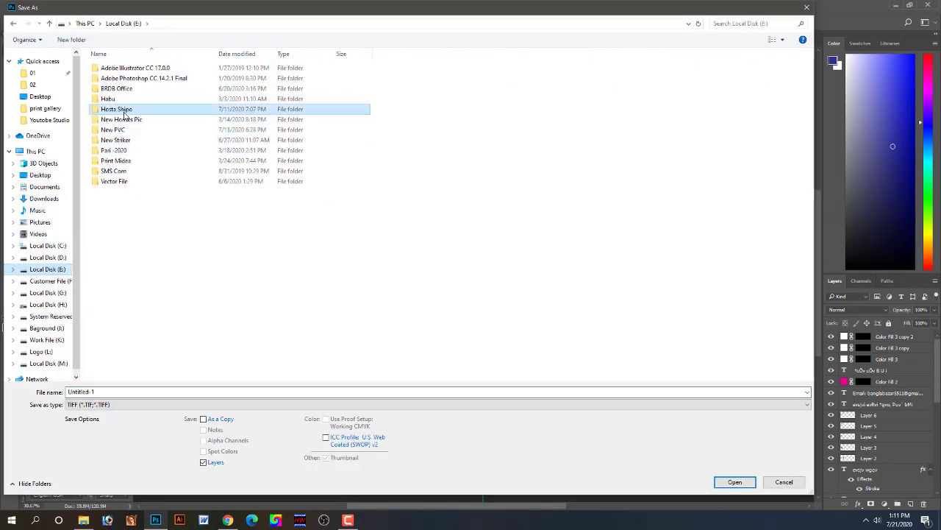
double_click(125, 114)
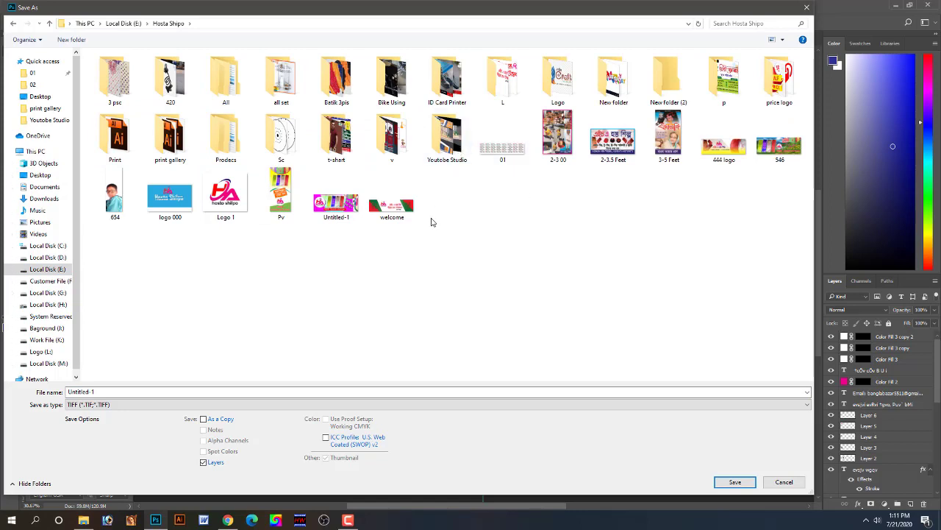
double_click(448, 136)
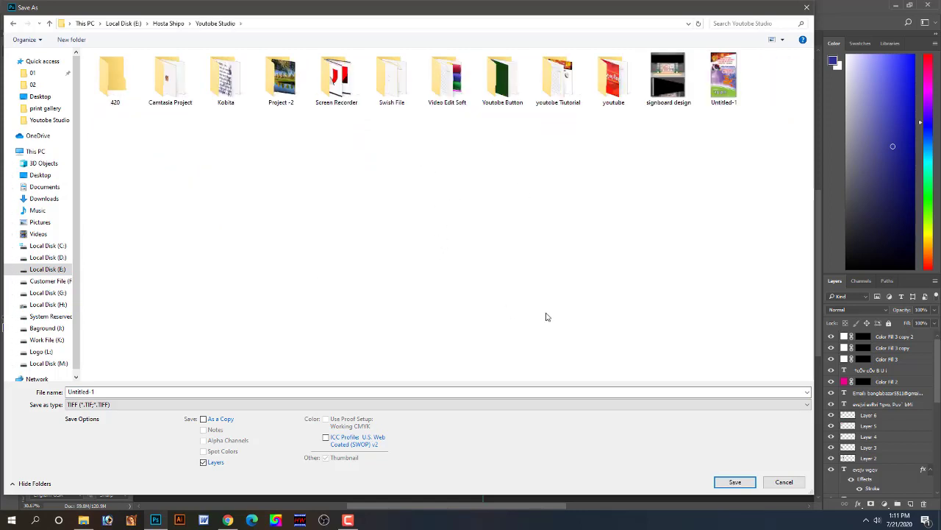
Step: Save as layered TIFF named 3-7 Feet Banner, accepting the TIFF options
double_click(139, 391)
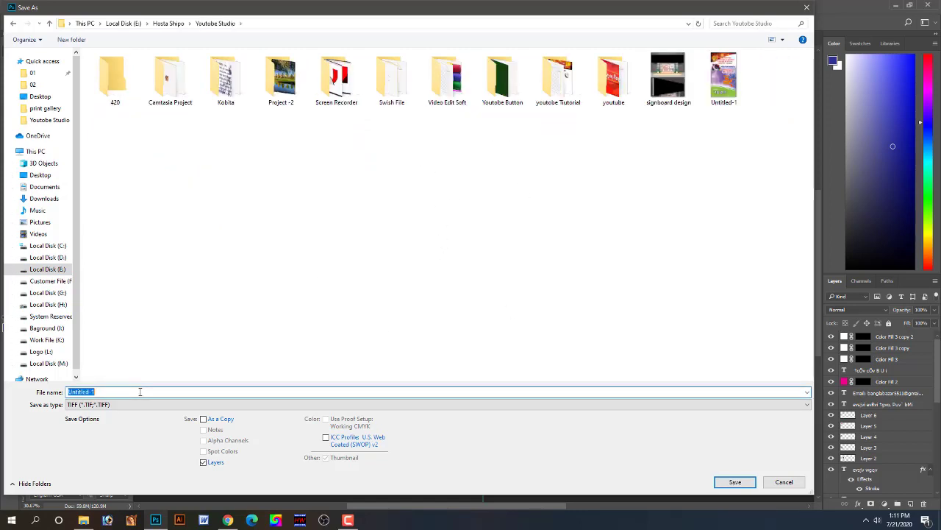
text(3)
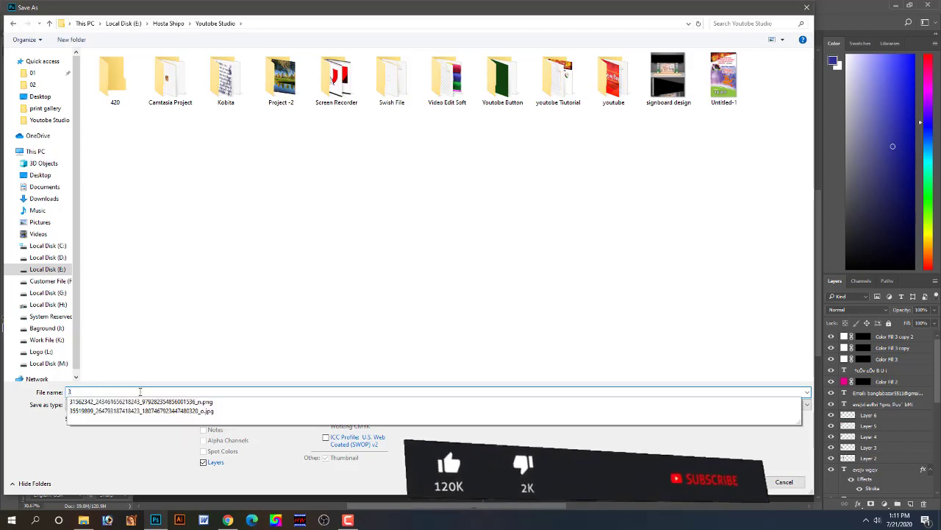
text(7 F)
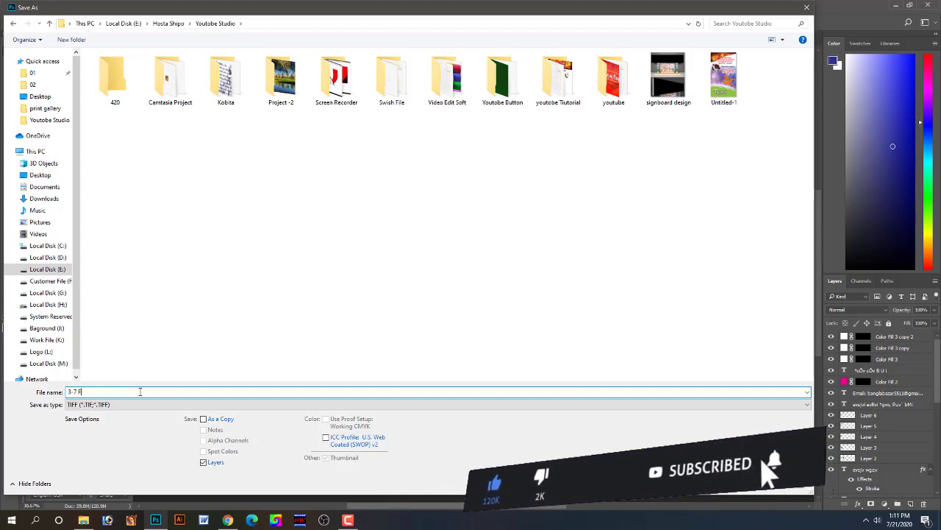
text(int)
text( Ba)
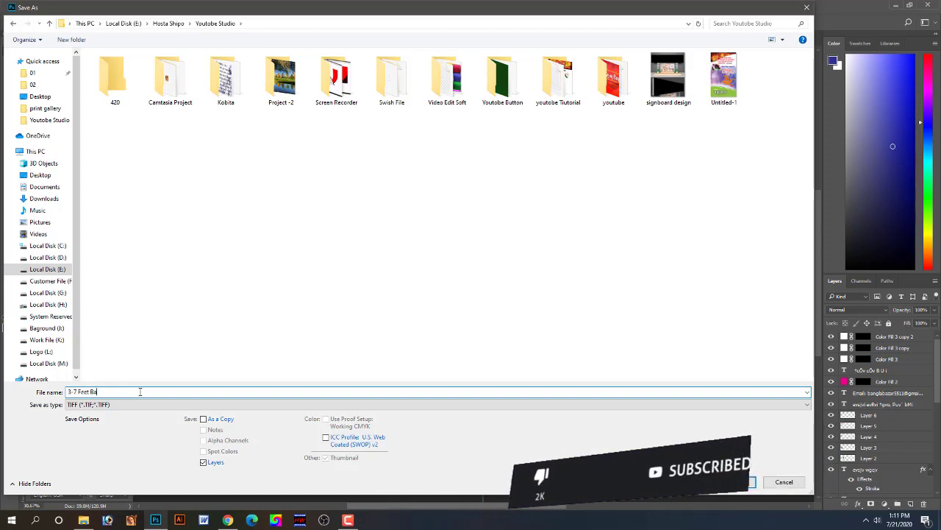
text(nne)
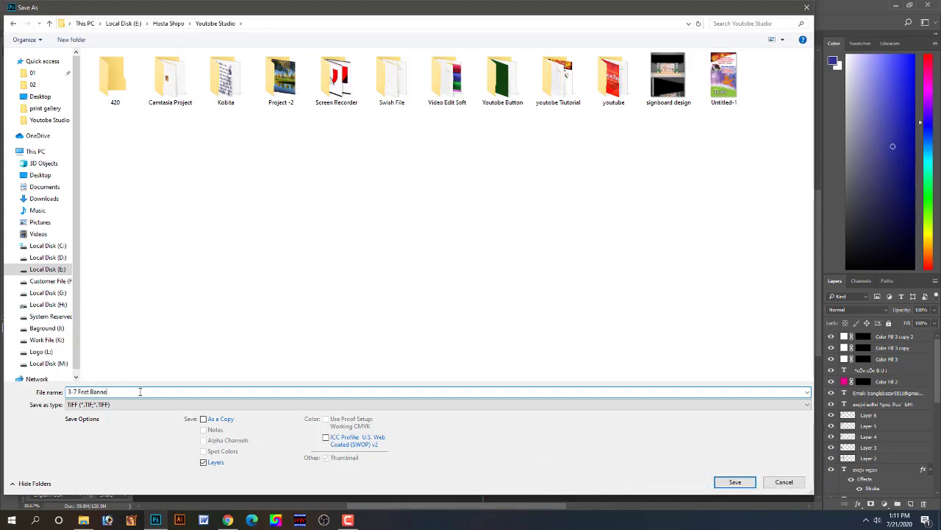
text(r)
click(739, 483)
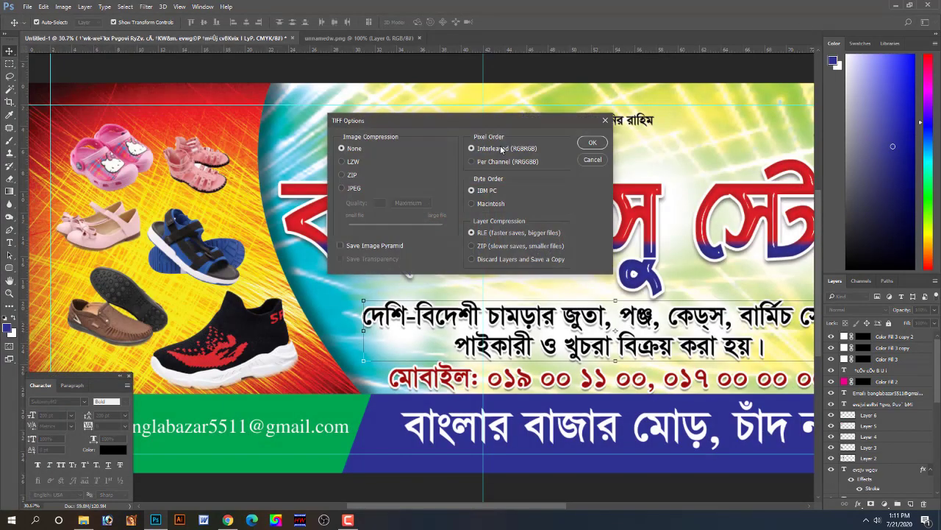
click(596, 144)
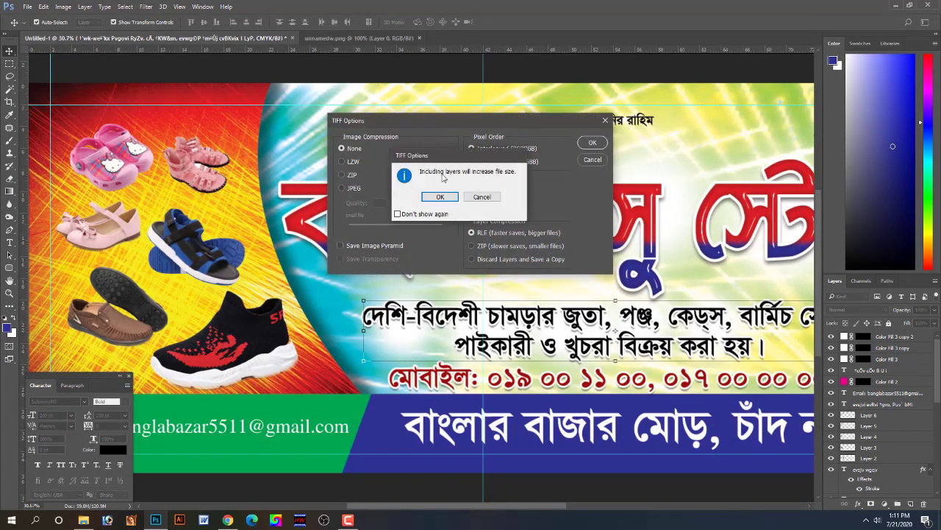
click(447, 200)
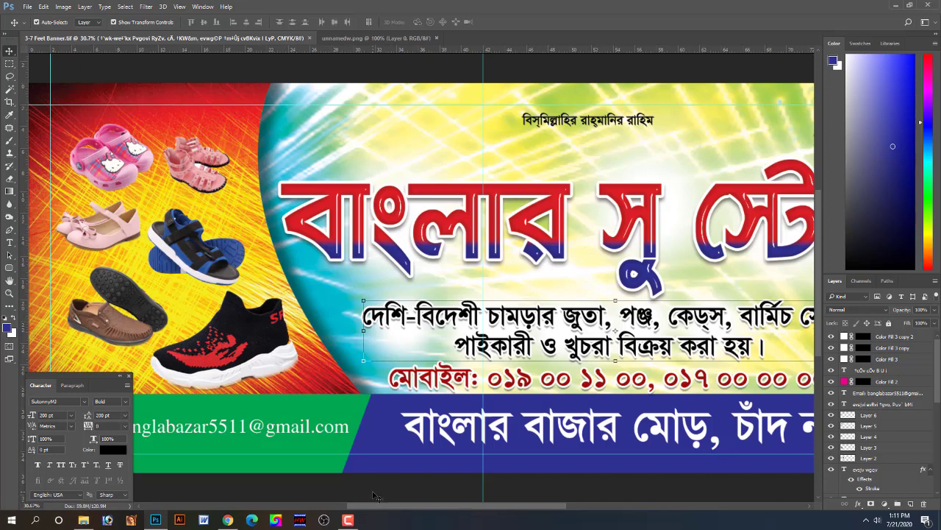
key(Tab)
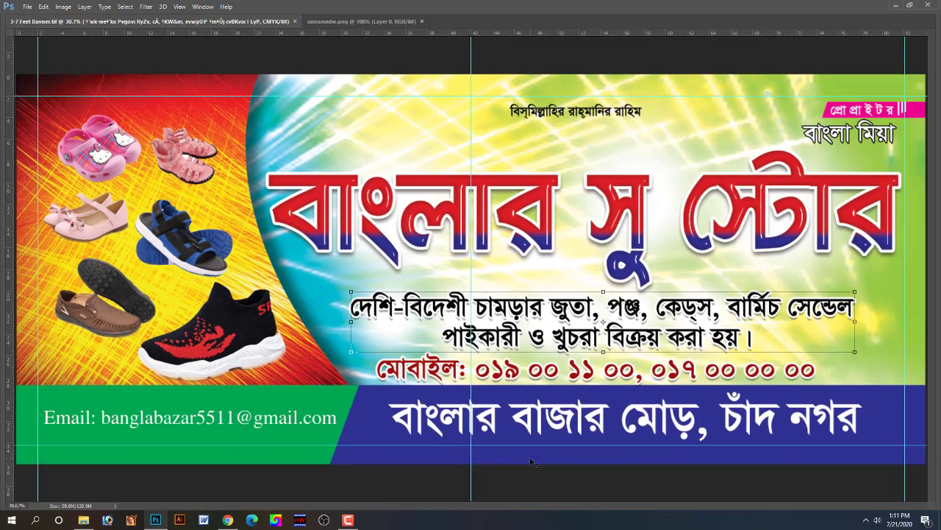